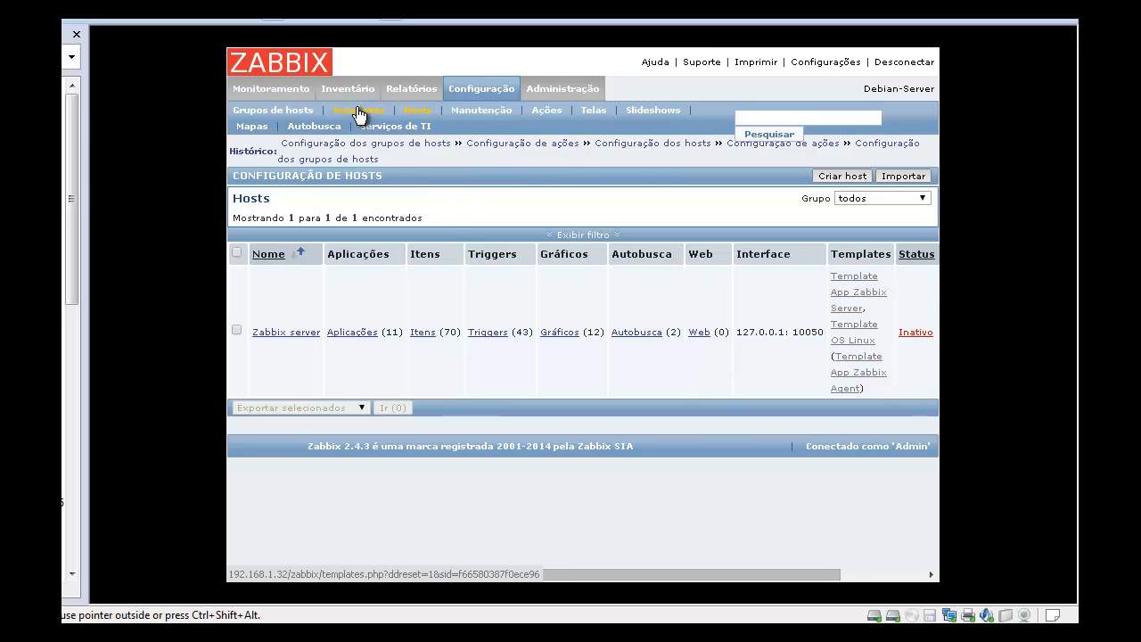
# Open the items of Template OS Linux from the template list and examine which ones it monitors
pyautogui.click(358, 112)
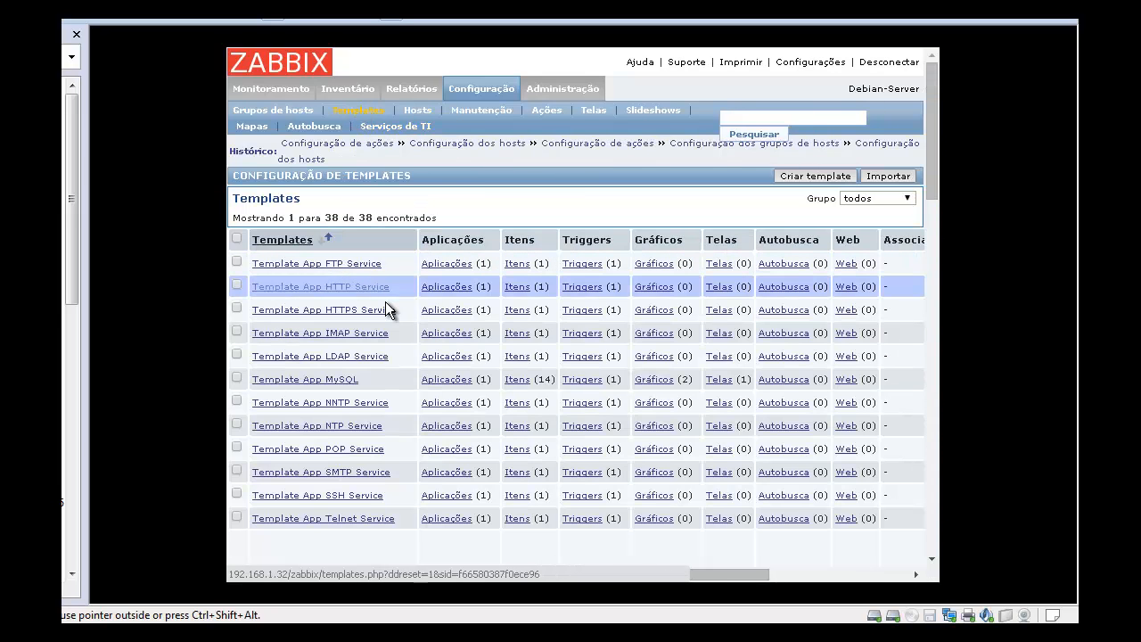
pyautogui.scroll(-10, 339, 339)
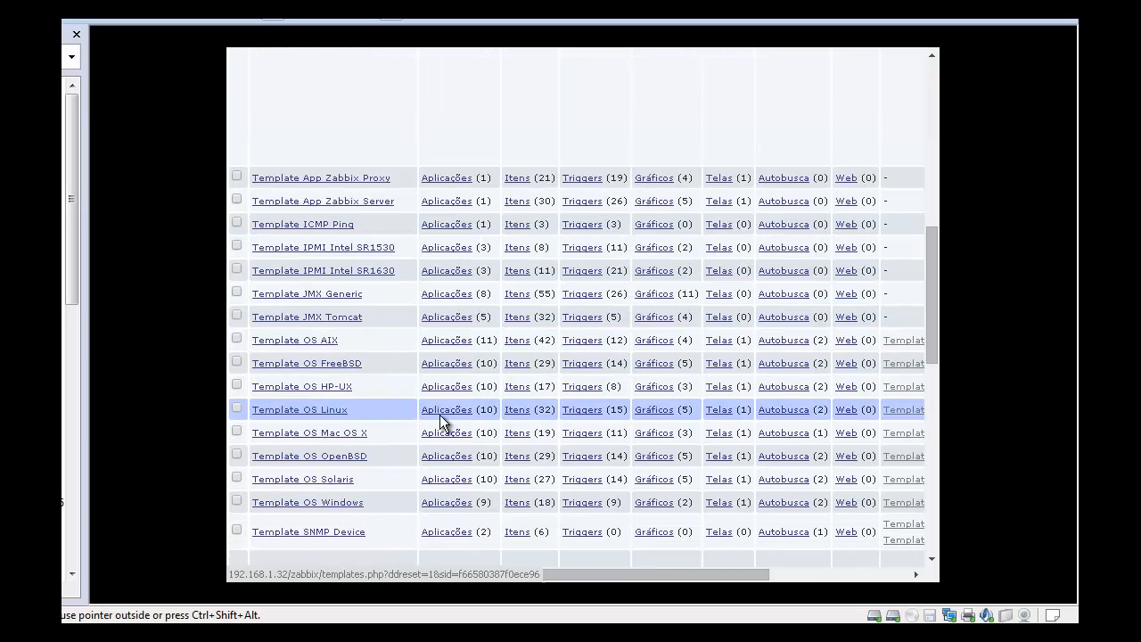
pyautogui.click(519, 412)
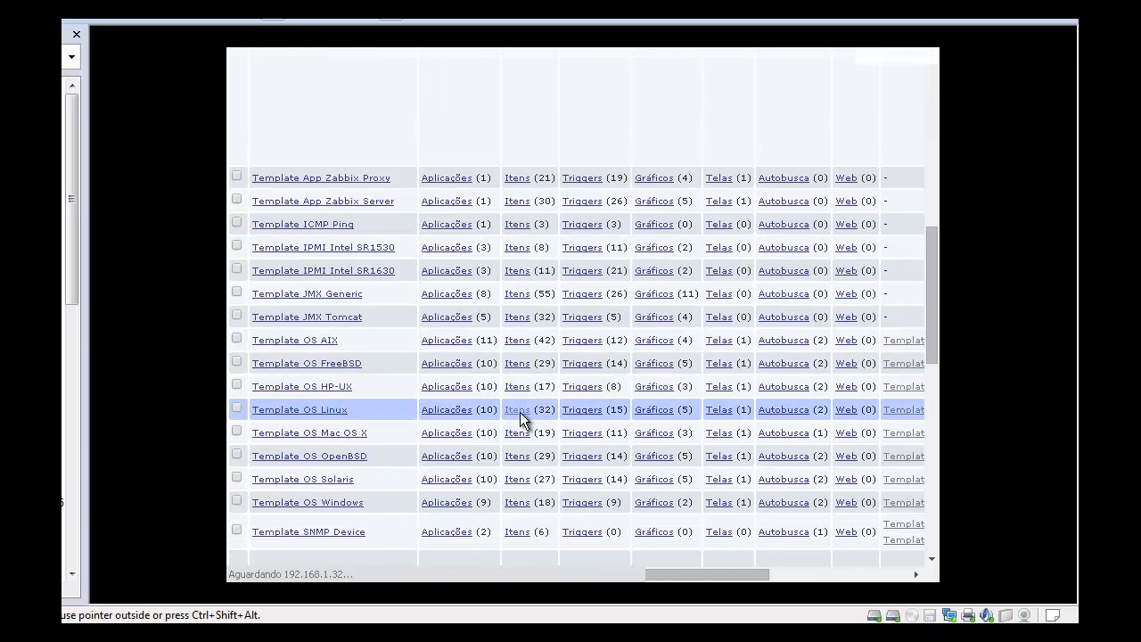
pyautogui.scroll(-3, 419, 359)
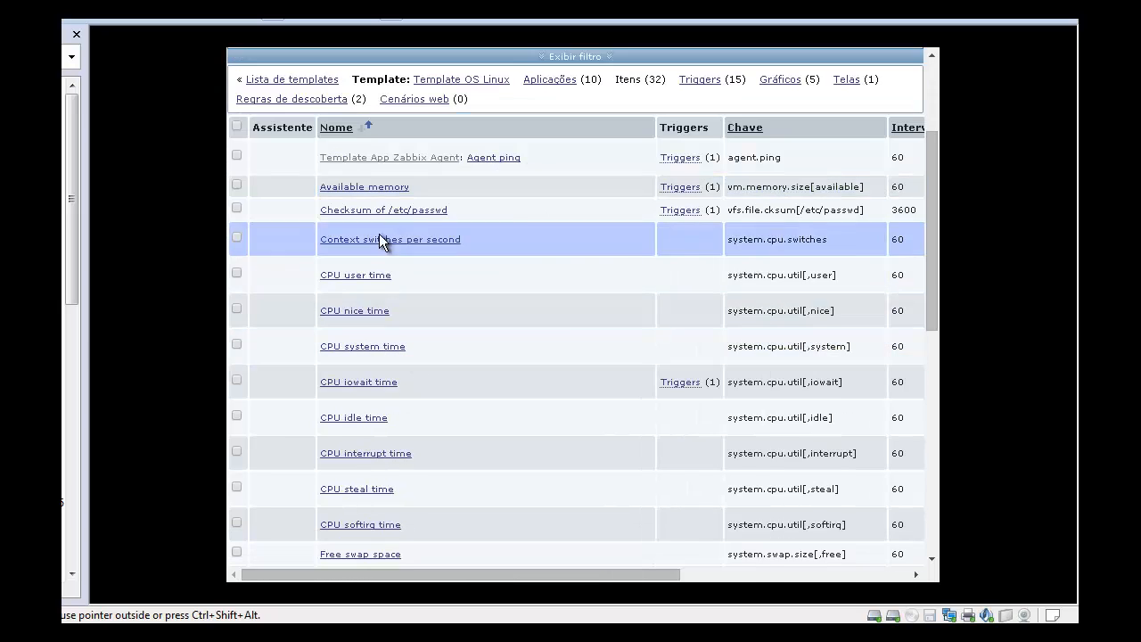
pyautogui.scroll(-3, 441, 304)
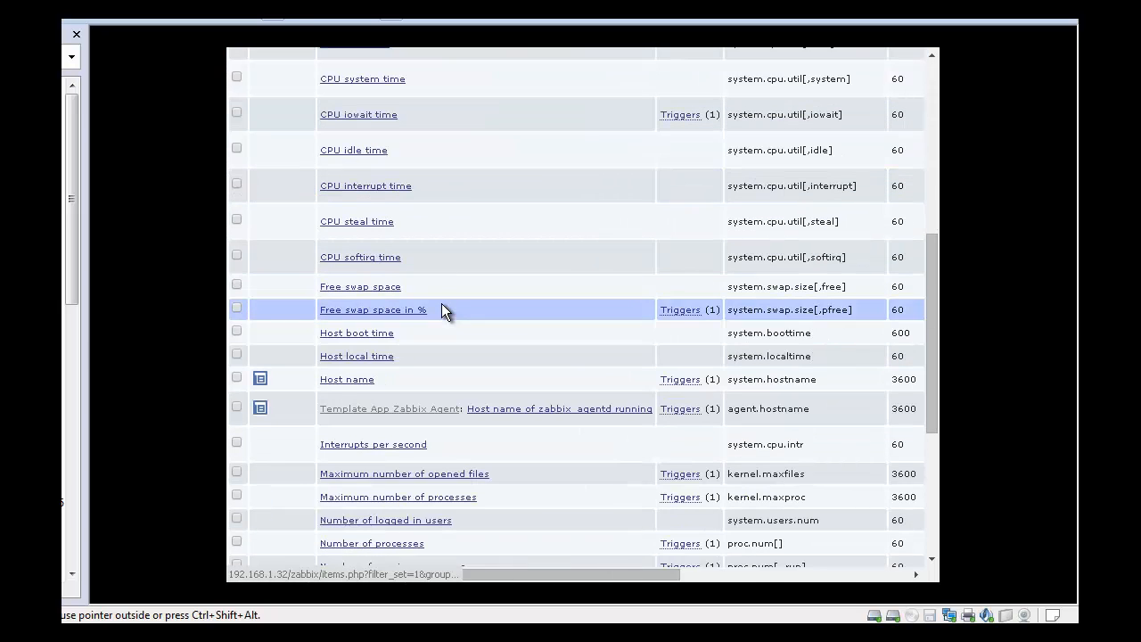
pyautogui.scroll(-2, 504, 321)
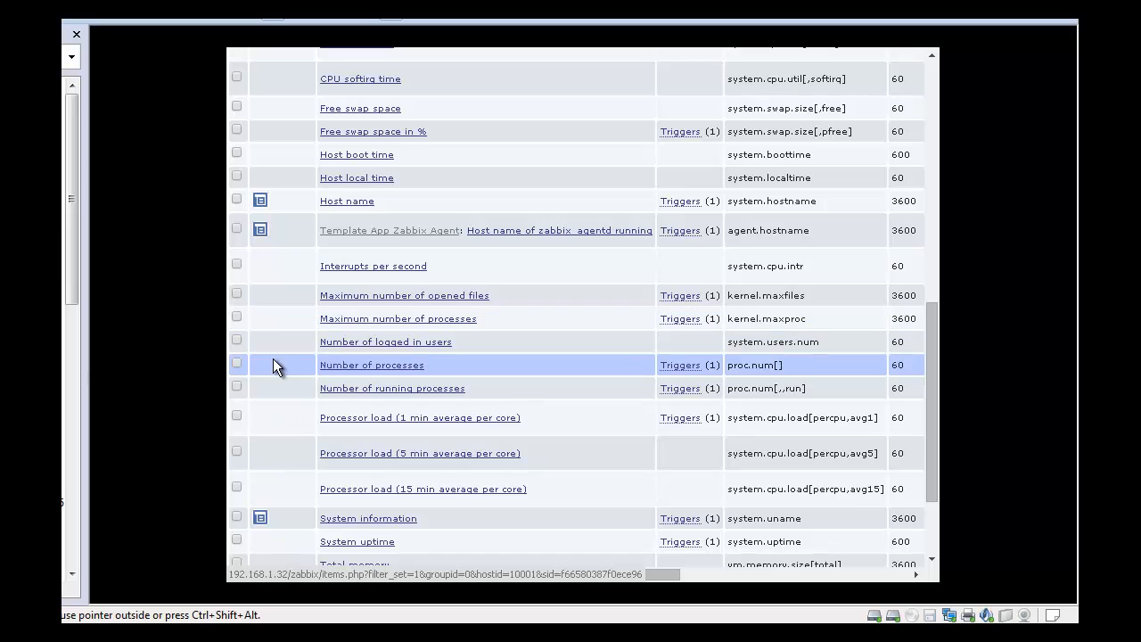
pyautogui.scroll(-2, 354, 321)
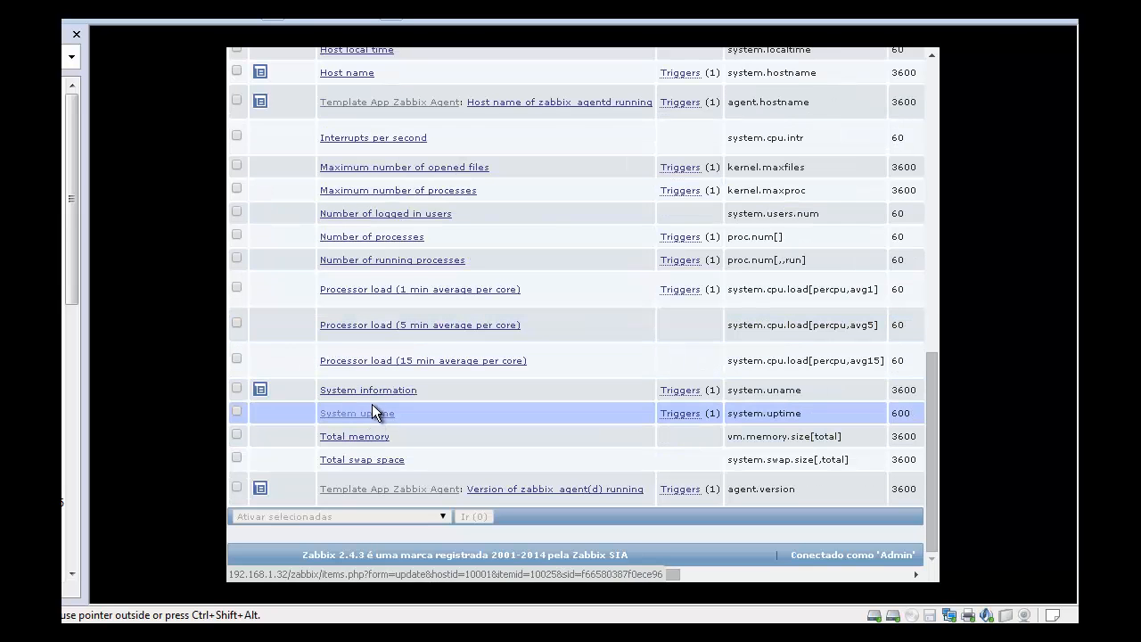
pyautogui.scroll(8, 446, 428)
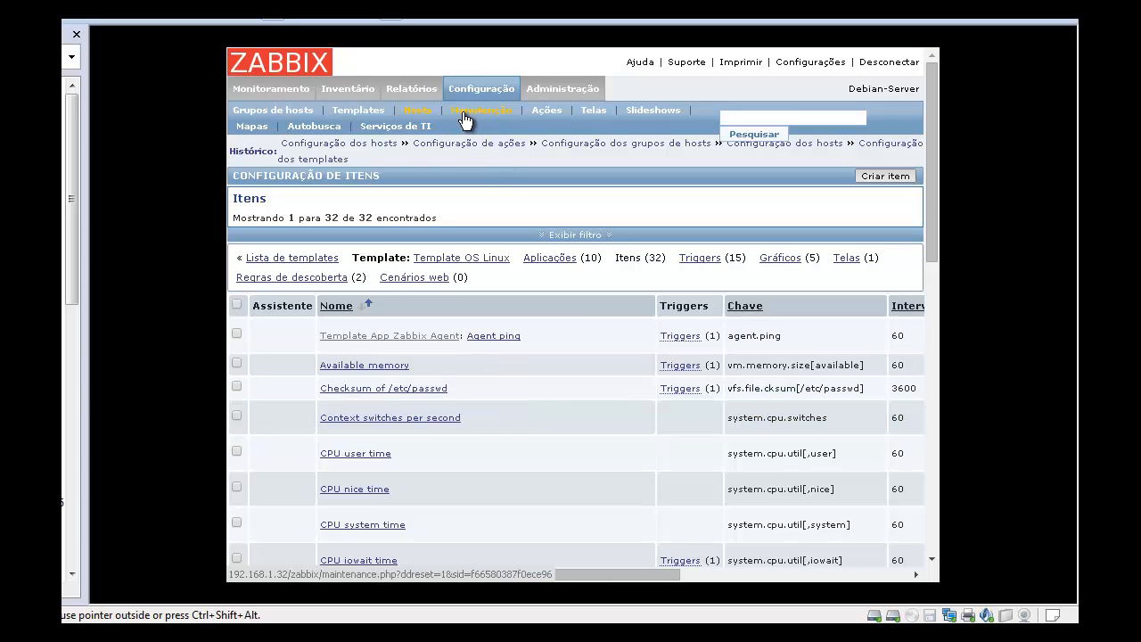
# Open the items of Template OS Windows from the template list and examine which ones it monitors
pyautogui.click(383, 111)
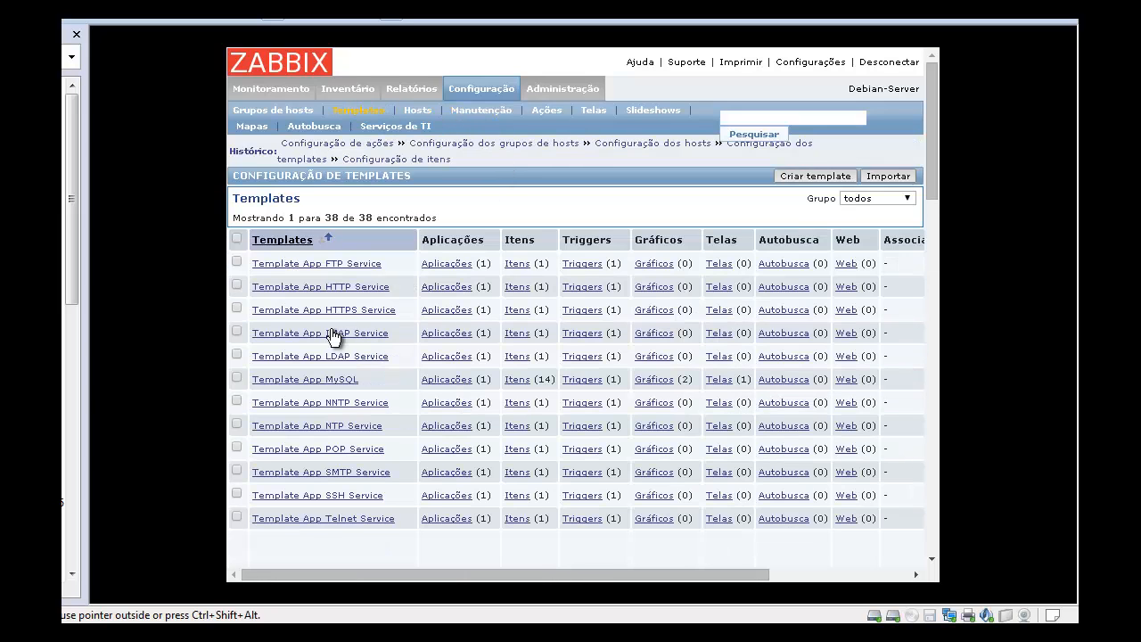
pyautogui.scroll(-5, 331, 336)
pyautogui.scroll(-3, 331, 340)
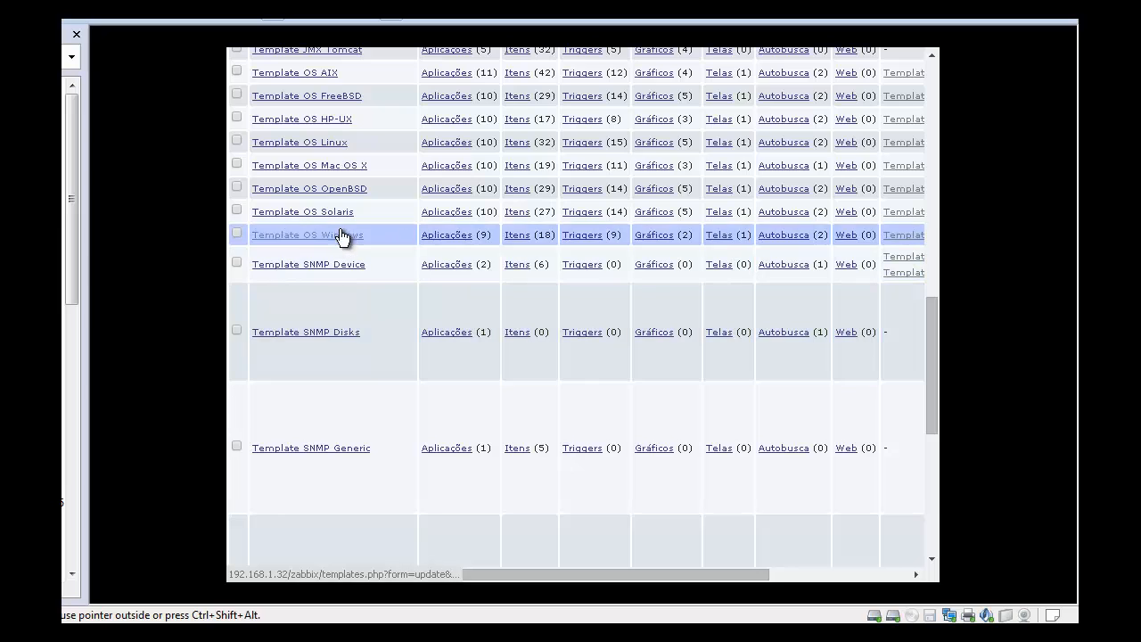
pyautogui.click(514, 235)
pyautogui.scroll(-4, 438, 325)
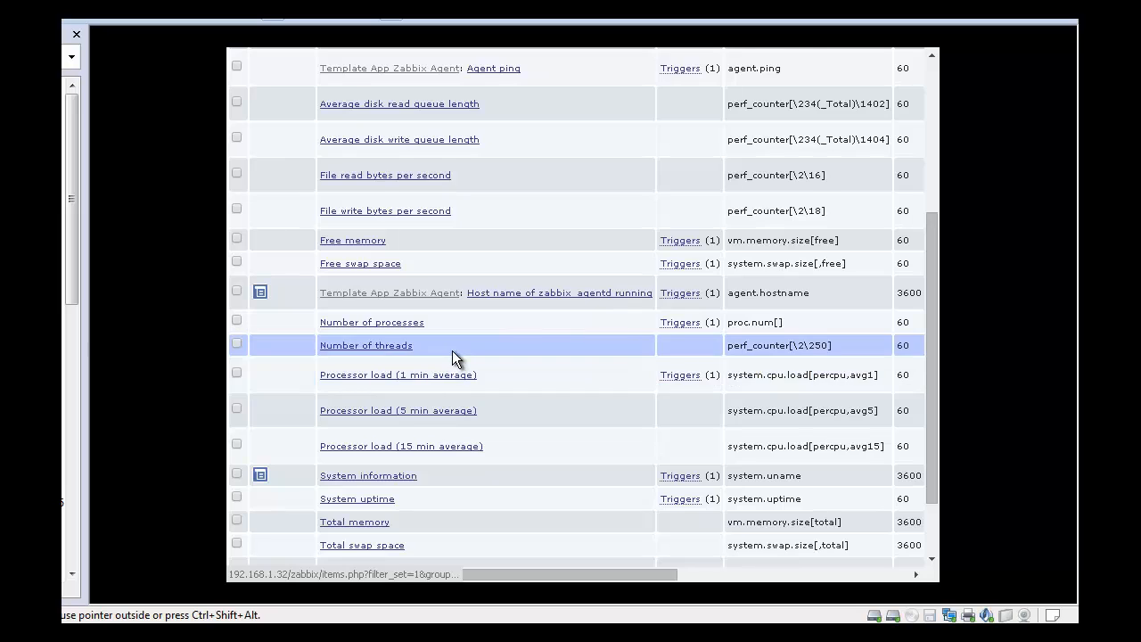
pyautogui.scroll(-2, 453, 353)
pyautogui.scroll(8, 453, 350)
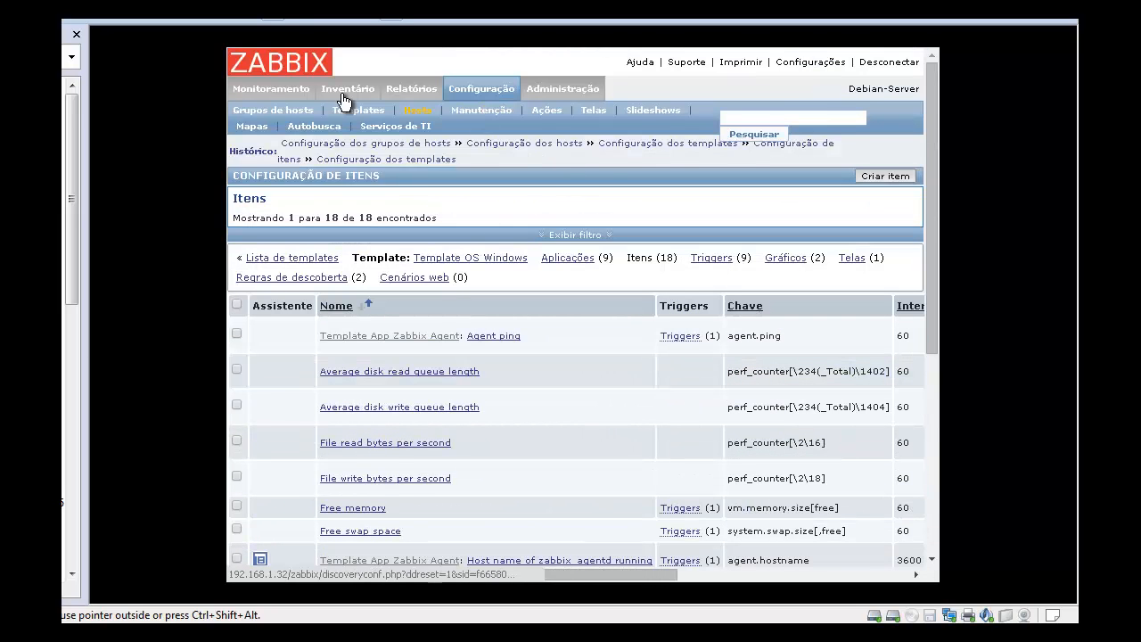
# Create a new action for the Auto registro event source and enter a name that includes Linux
pyautogui.click(489, 93)
pyautogui.click(552, 115)
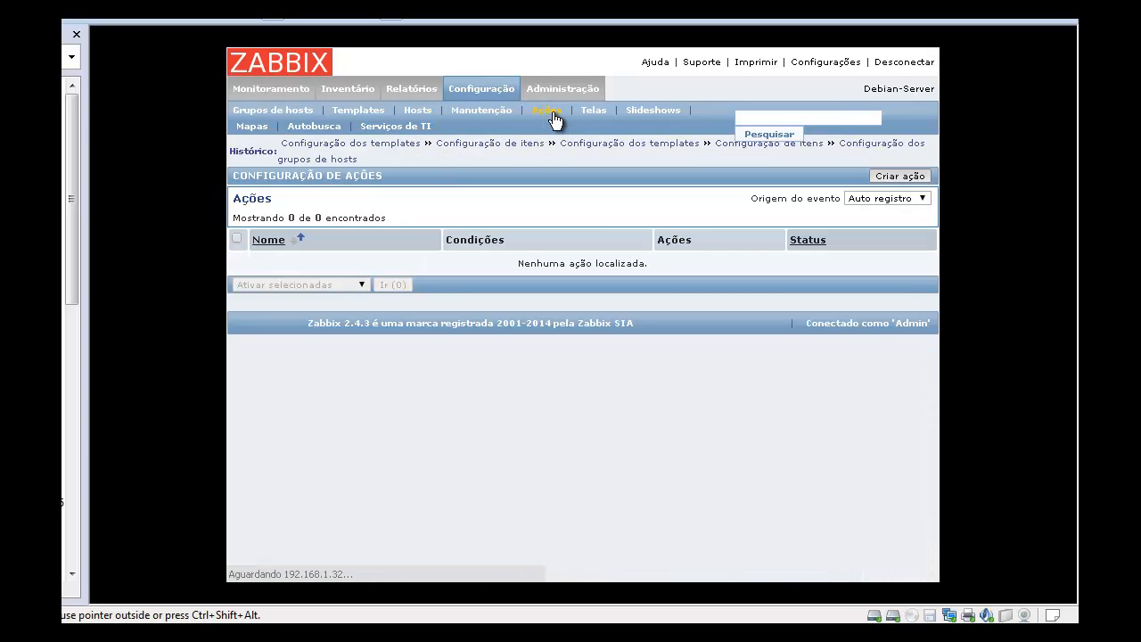
pyautogui.click(899, 178)
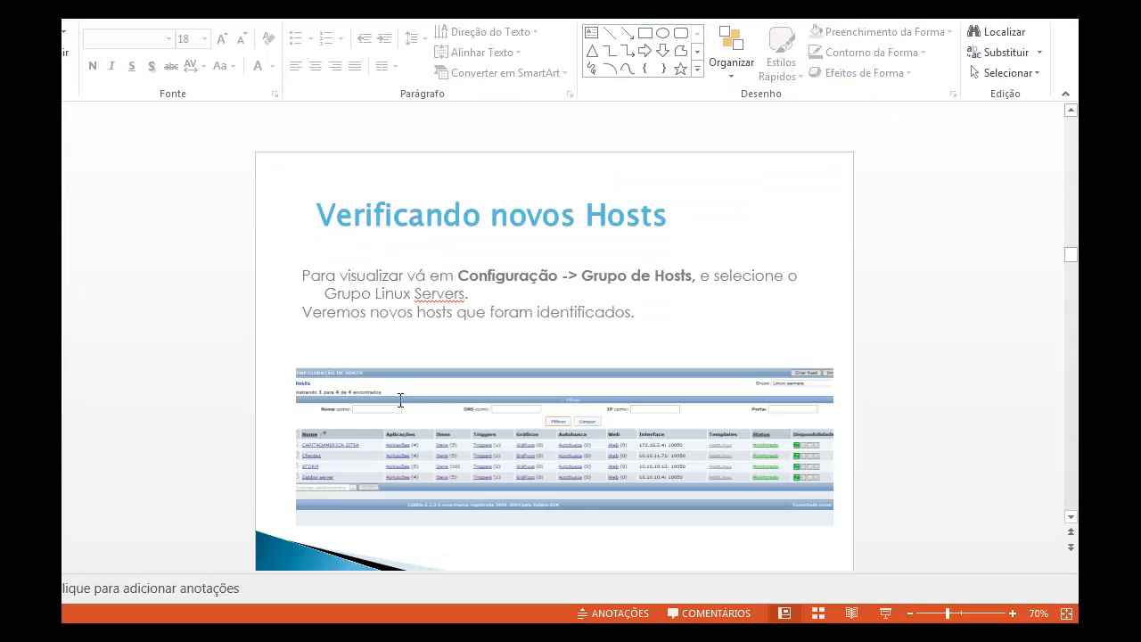
pyautogui.scroll(1, 417, 417)
pyautogui.scroll(1, 417, 416)
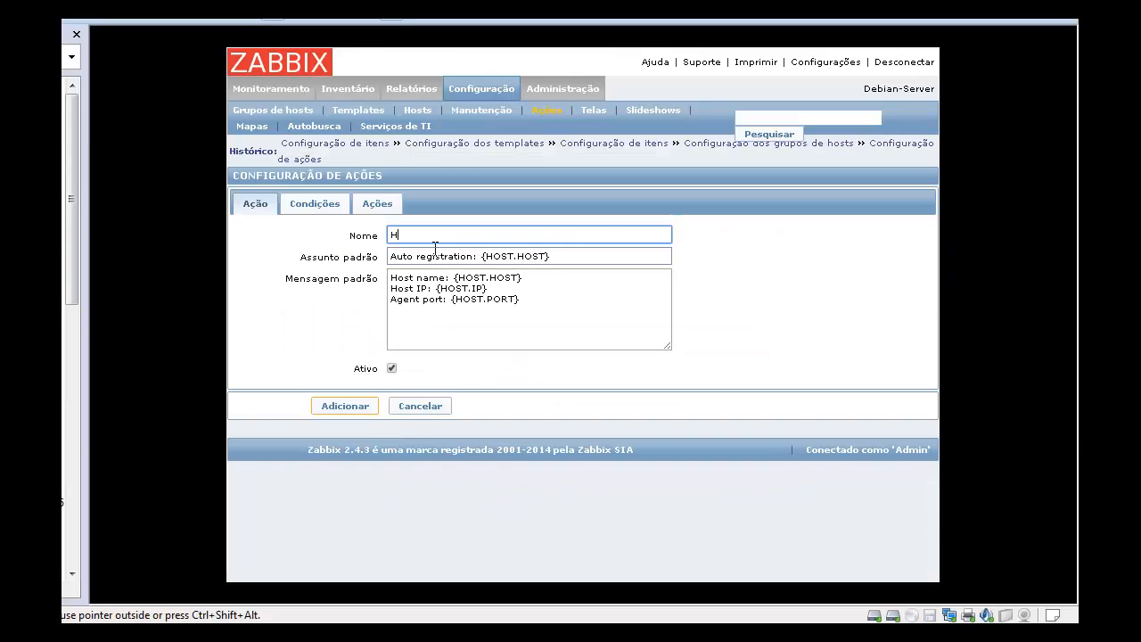
pyautogui.write('Linux')
# Define a new condition for the action using Metadados do host, the operator diferente and a value beginning with W
pyautogui.click(337, 205)
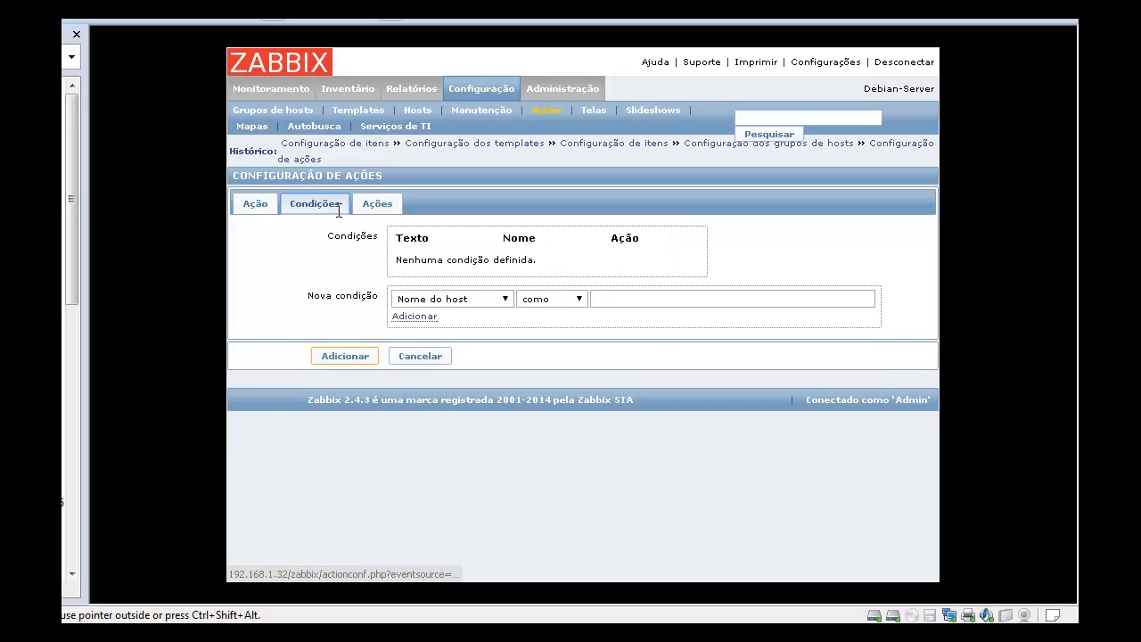
pyautogui.click(508, 303)
pyautogui.click(491, 316)
pyautogui.click(557, 301)
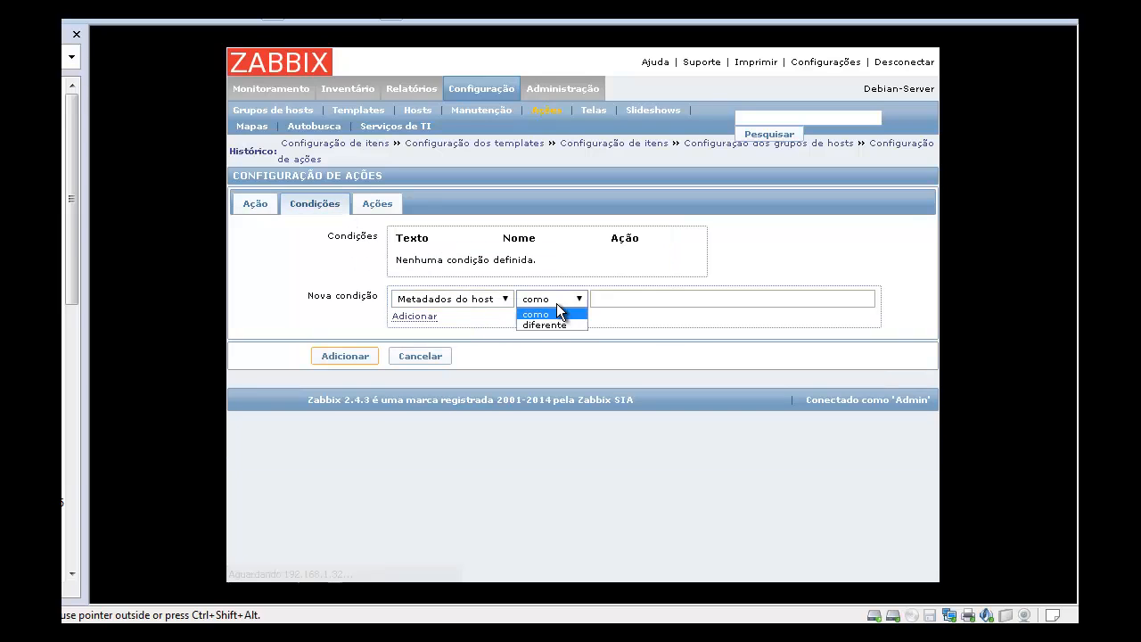
pyautogui.click(557, 323)
pyautogui.click(608, 299)
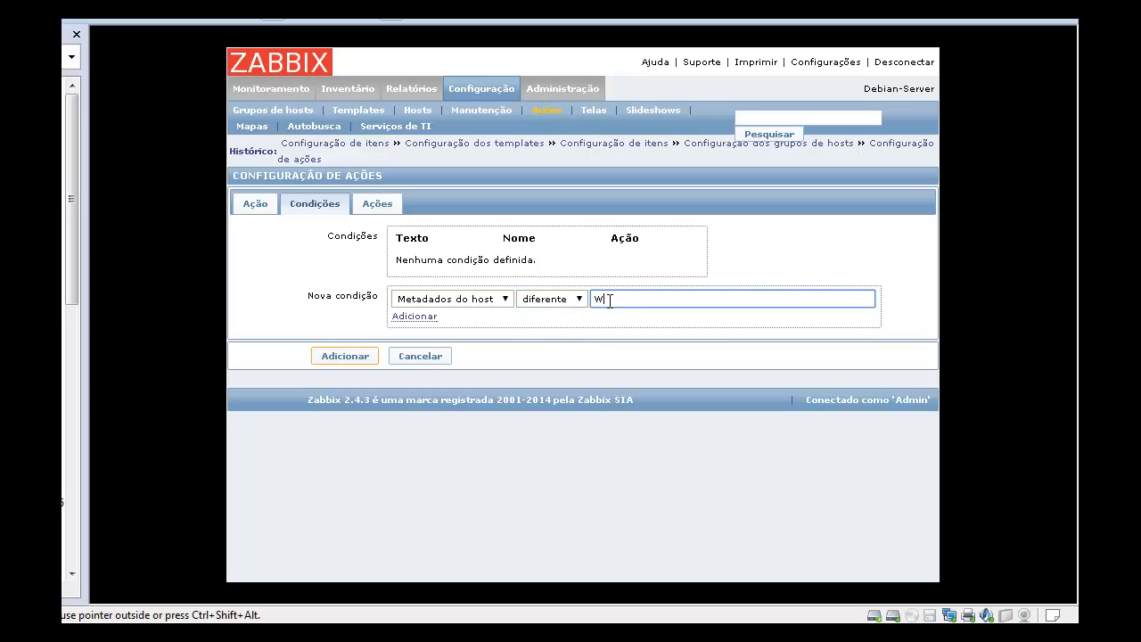
# Start a new operation for the action and set its type to Adicionar ao grupo de hosts
pyautogui.click(377, 206)
pyautogui.click(396, 283)
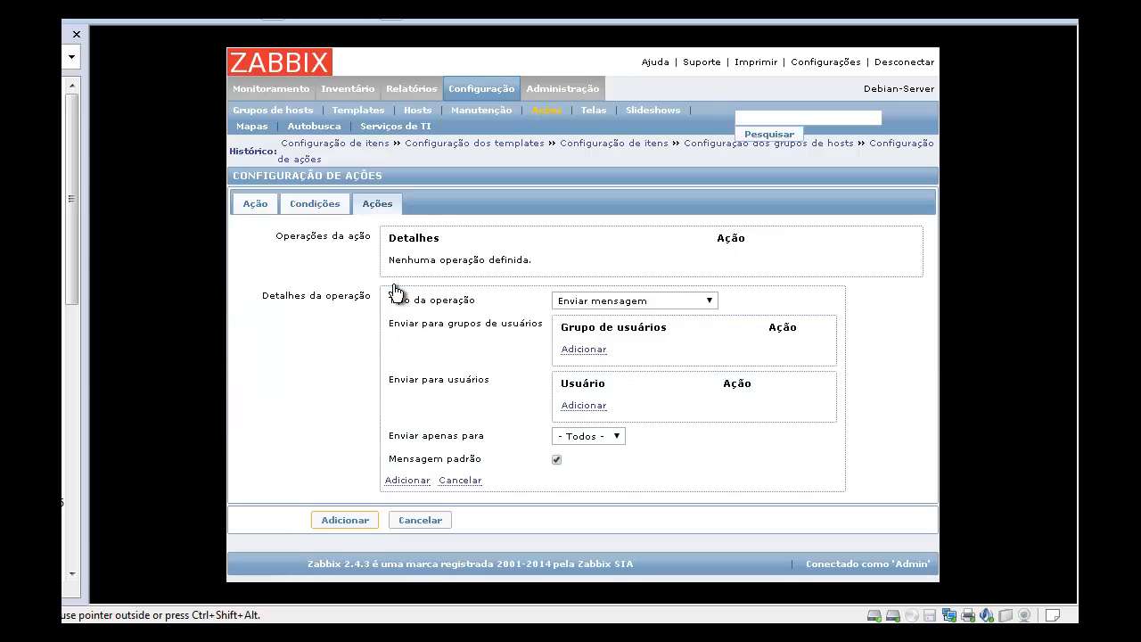
pyautogui.click(651, 302)
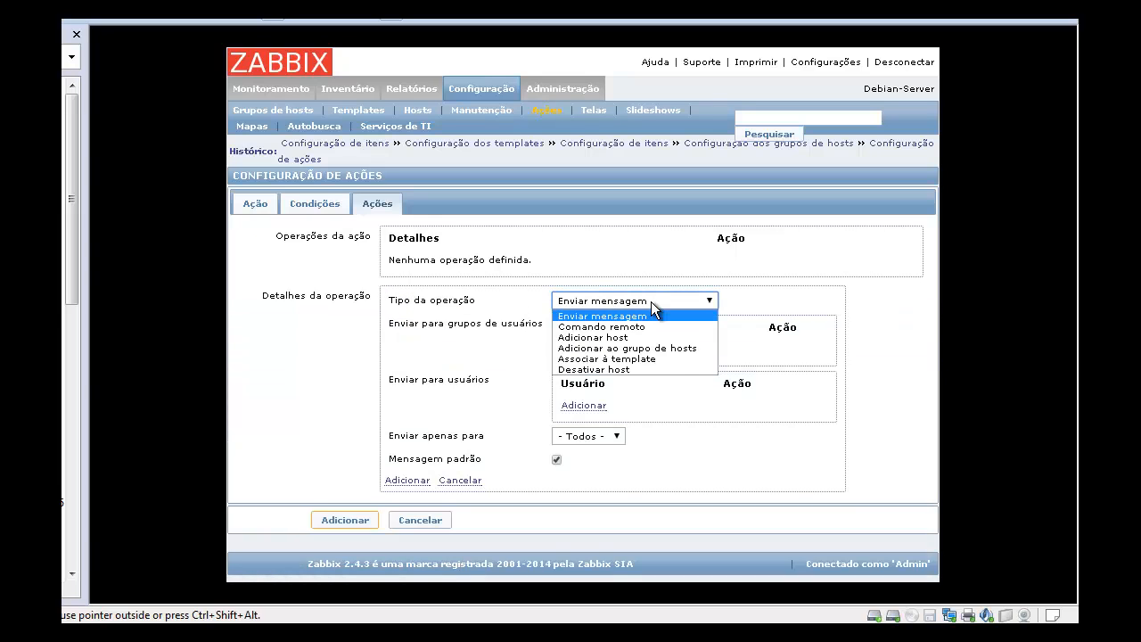
pyautogui.click(635, 349)
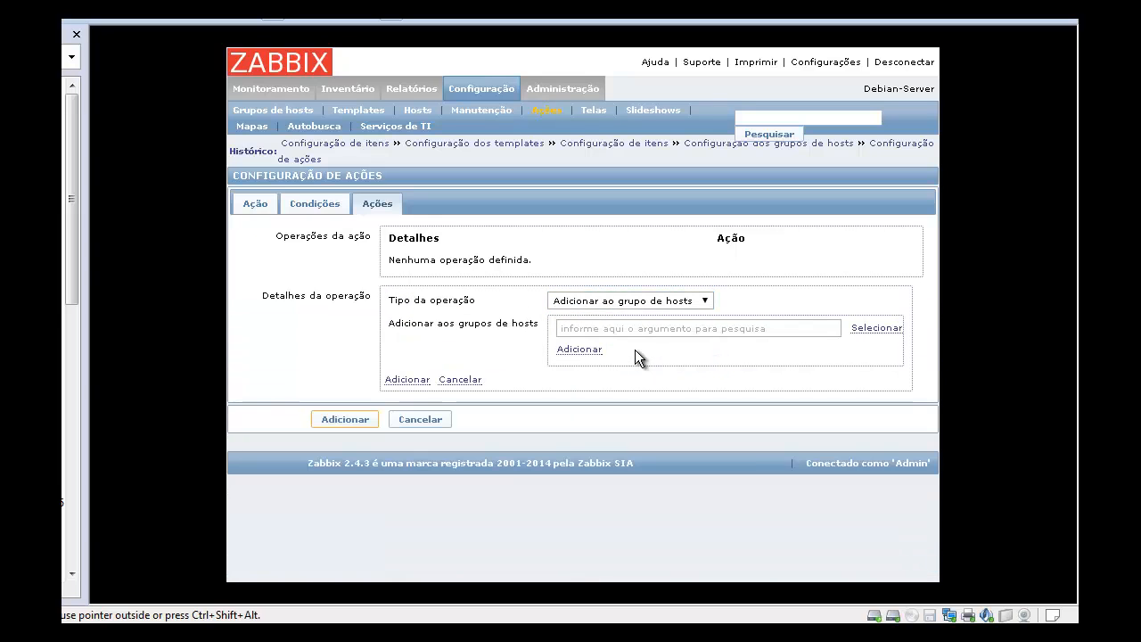
# Try to add the operation with Linux chosen as the host group
pyautogui.click(582, 329)
pyautogui.write('Linux')
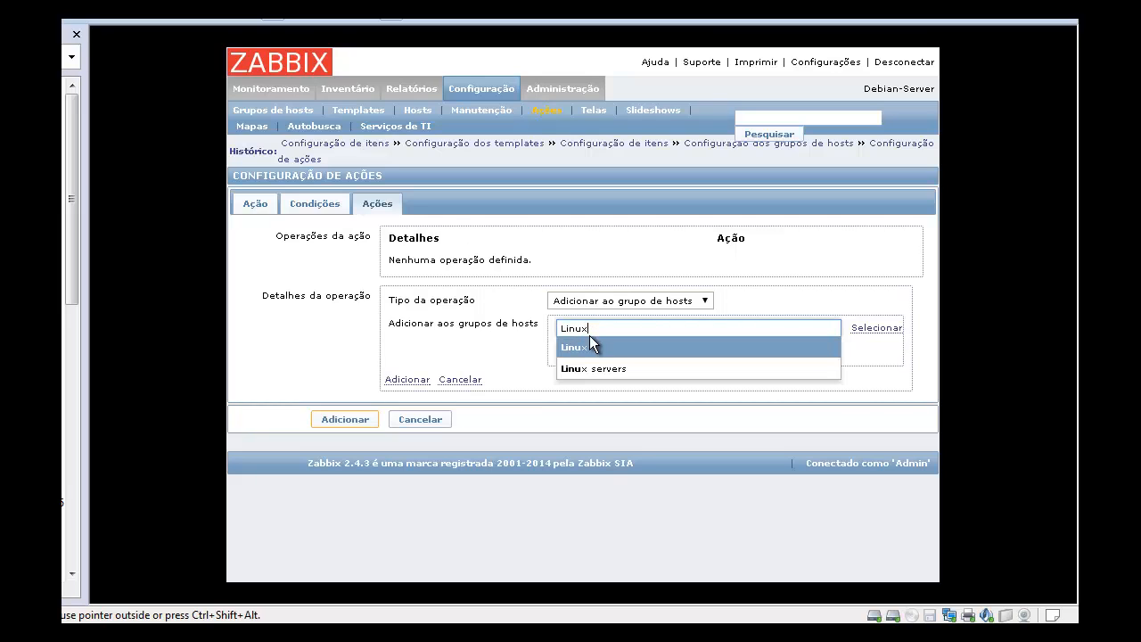
pyautogui.click(594, 351)
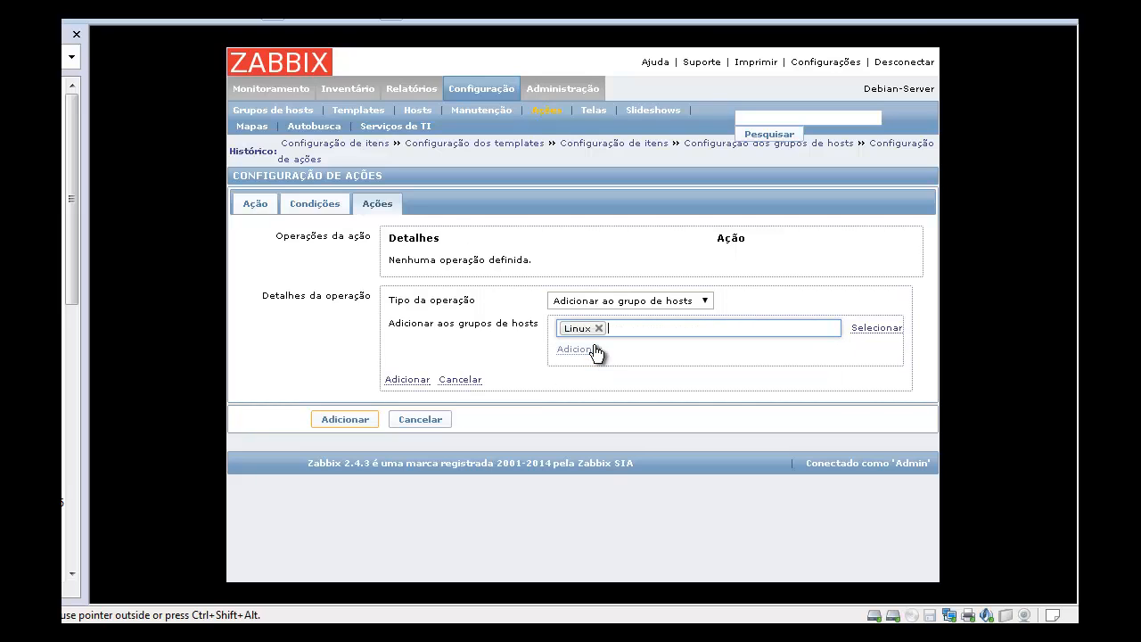
pyautogui.click(412, 384)
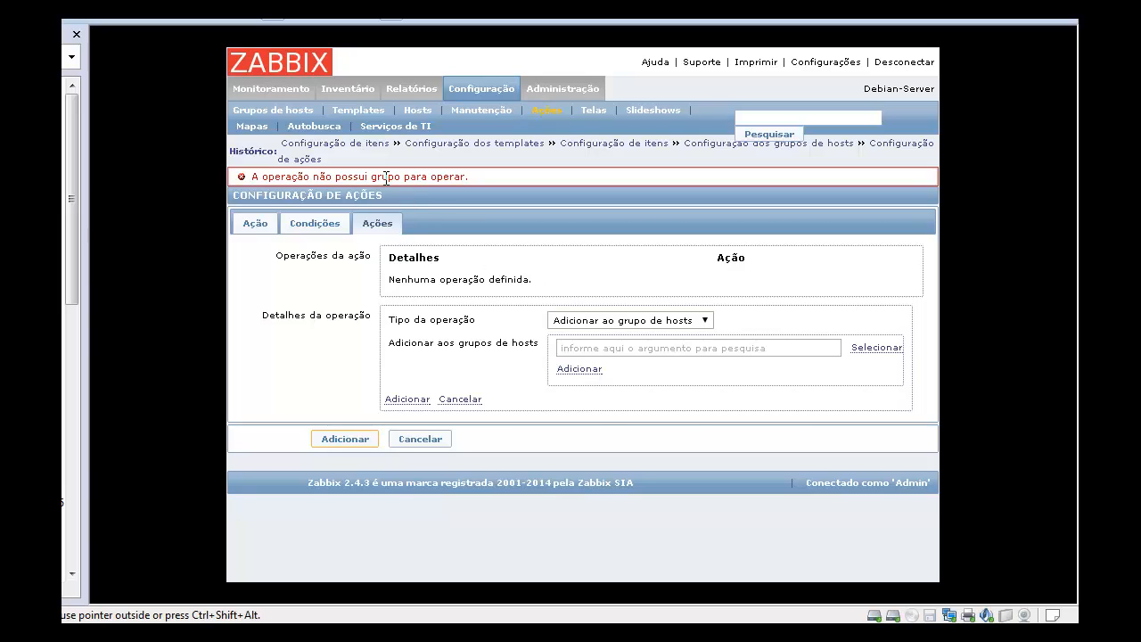
# Add the host group Linux to the Adicionar ao grupo de hosts operation and add that operation to the action
pyautogui.click(597, 348)
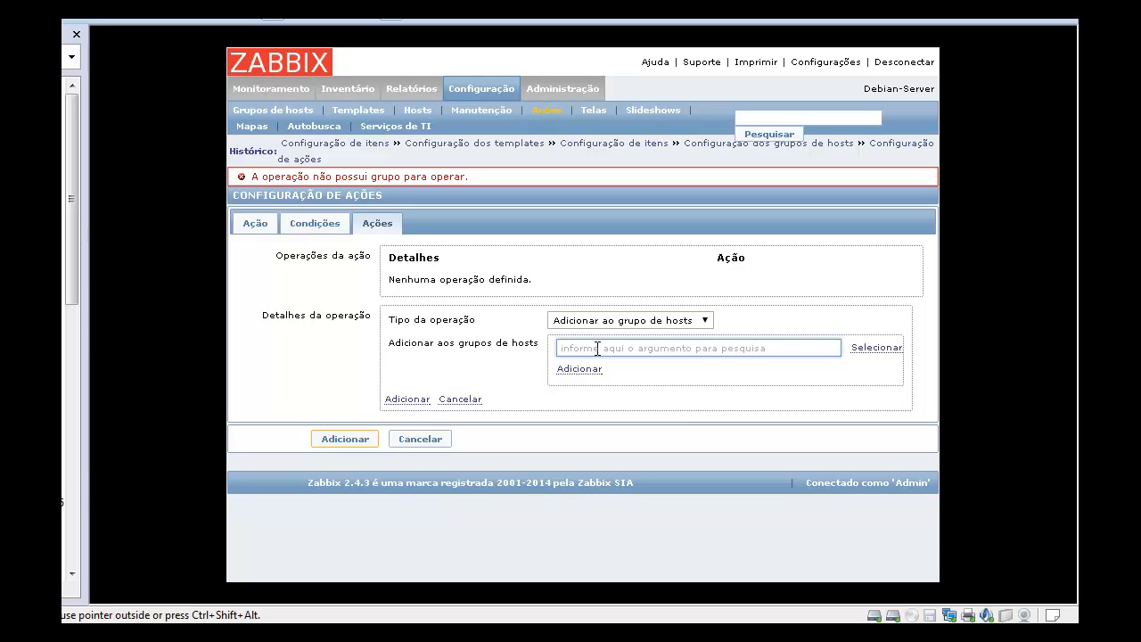
pyautogui.click(690, 322)
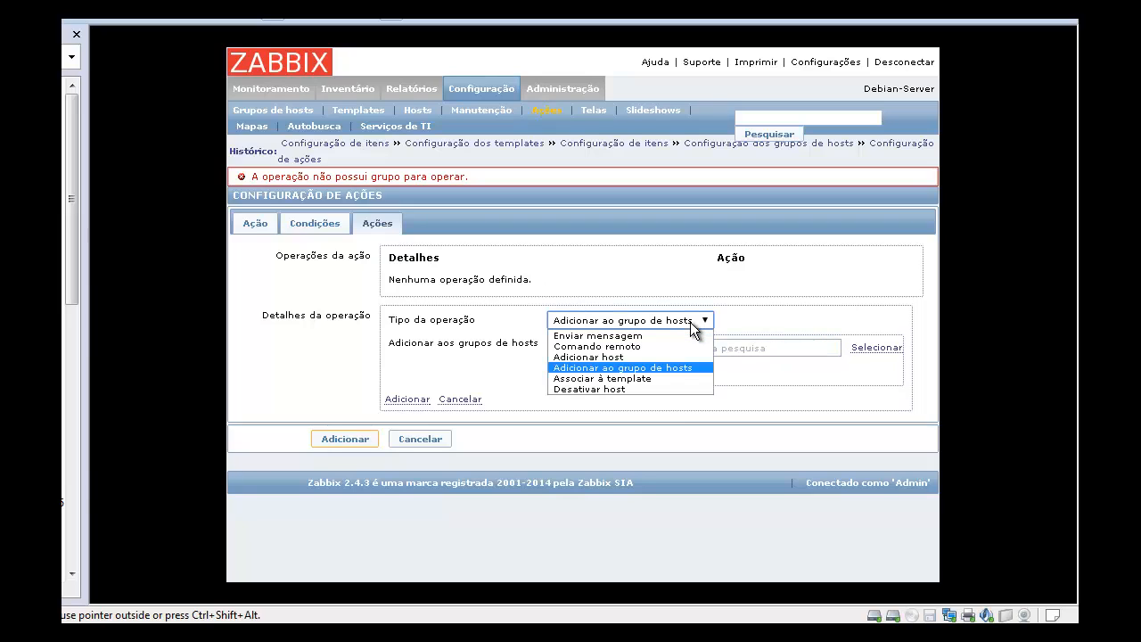
pyautogui.click(657, 368)
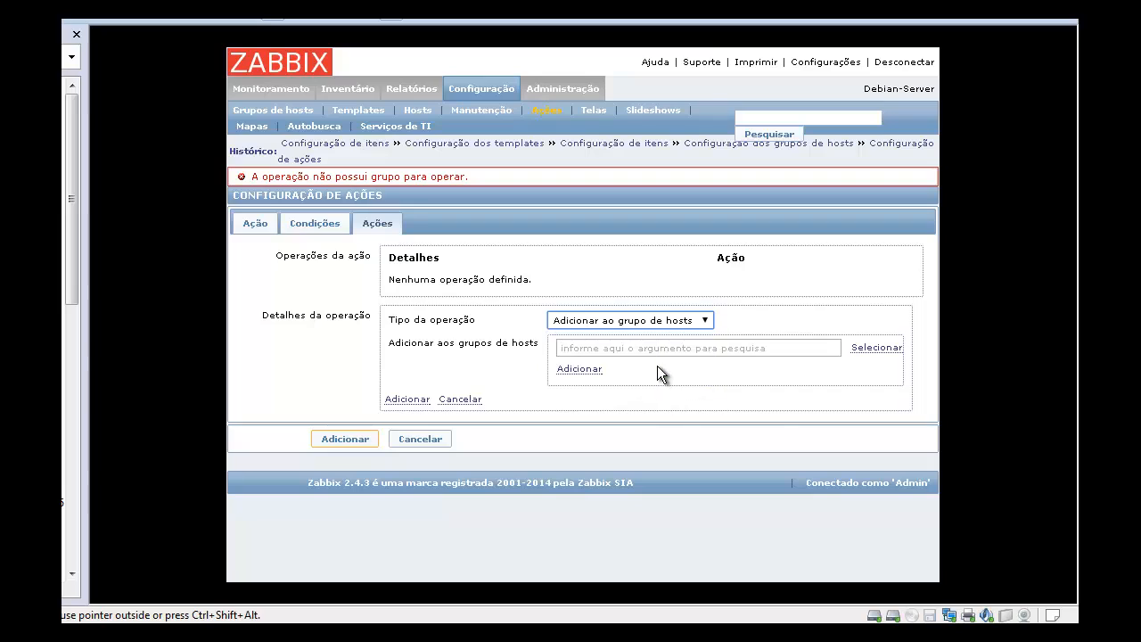
pyautogui.click(612, 346)
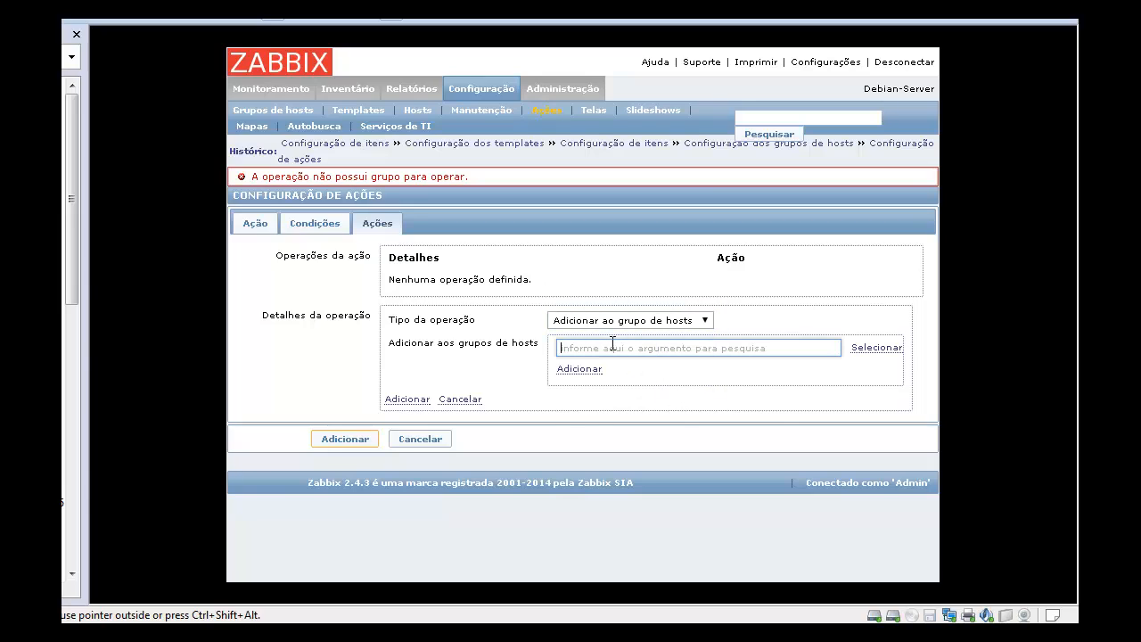
pyautogui.write('Linux')
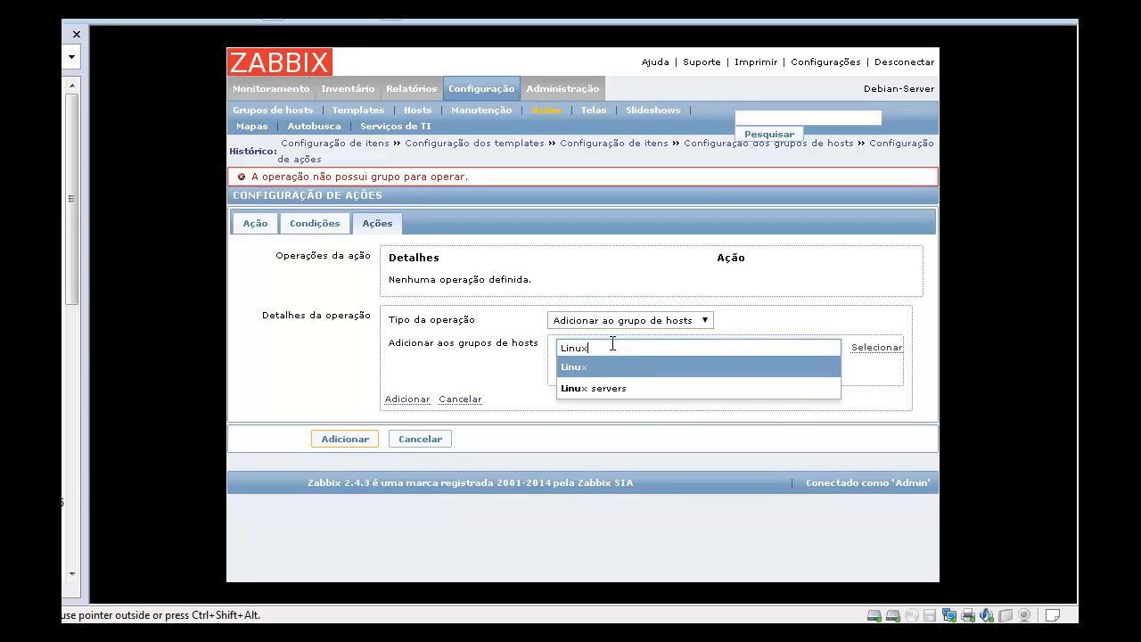
pyautogui.click(609, 366)
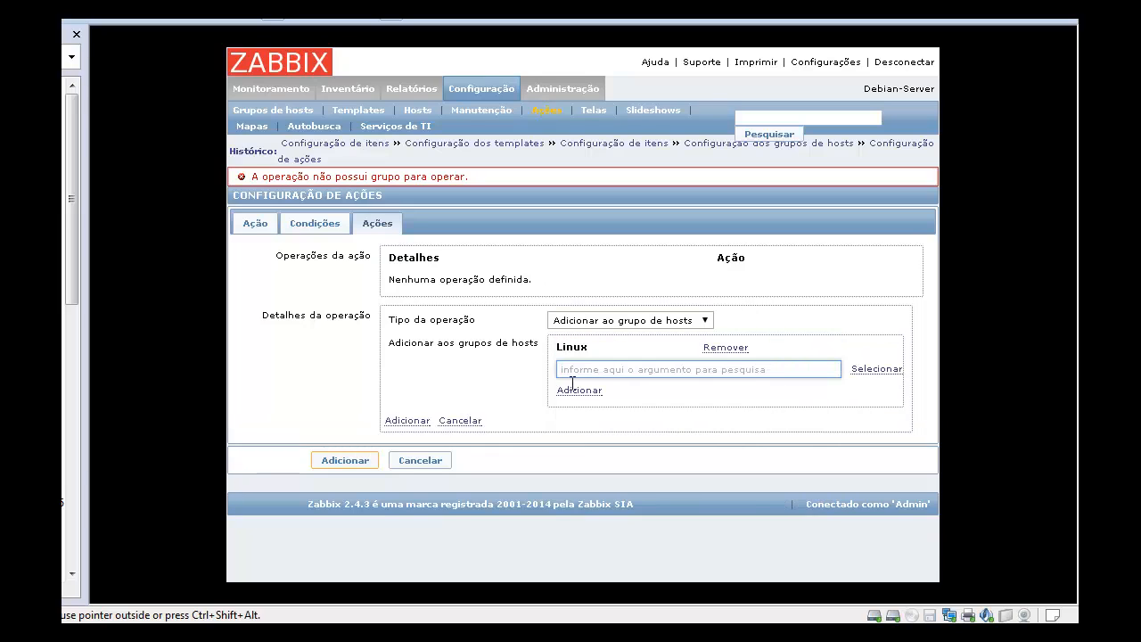
pyautogui.click(409, 421)
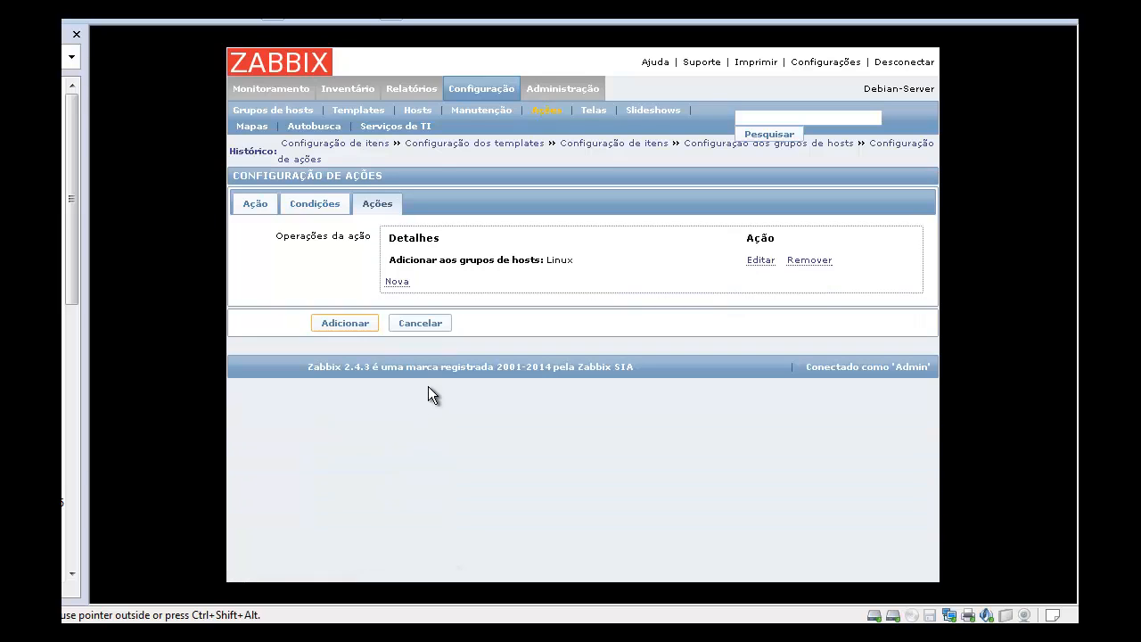
# Add an Associar à template operation with Template OS Linux to the Linux action and save the action
pyautogui.click(397, 282)
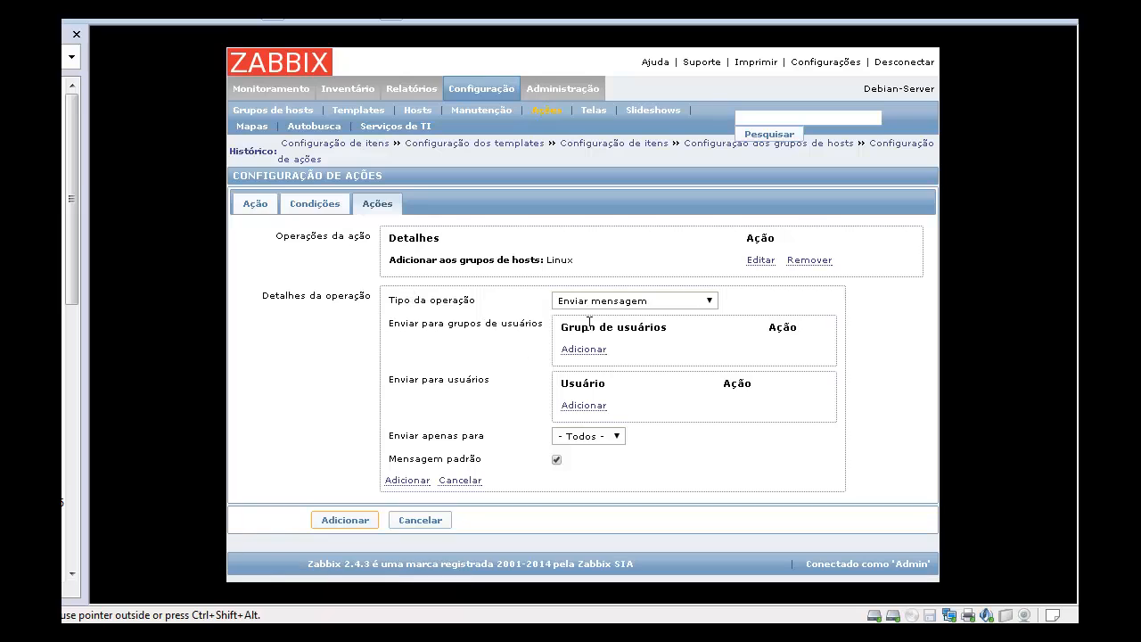
pyautogui.click(624, 302)
pyautogui.click(615, 359)
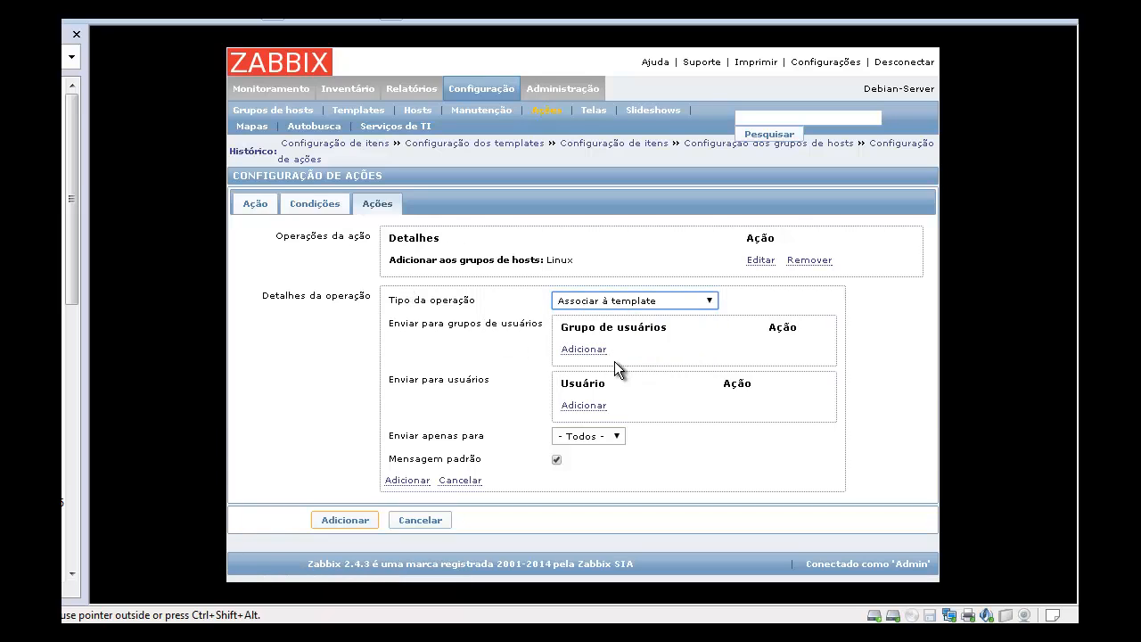
pyautogui.click(537, 328)
pyautogui.write('Linux')
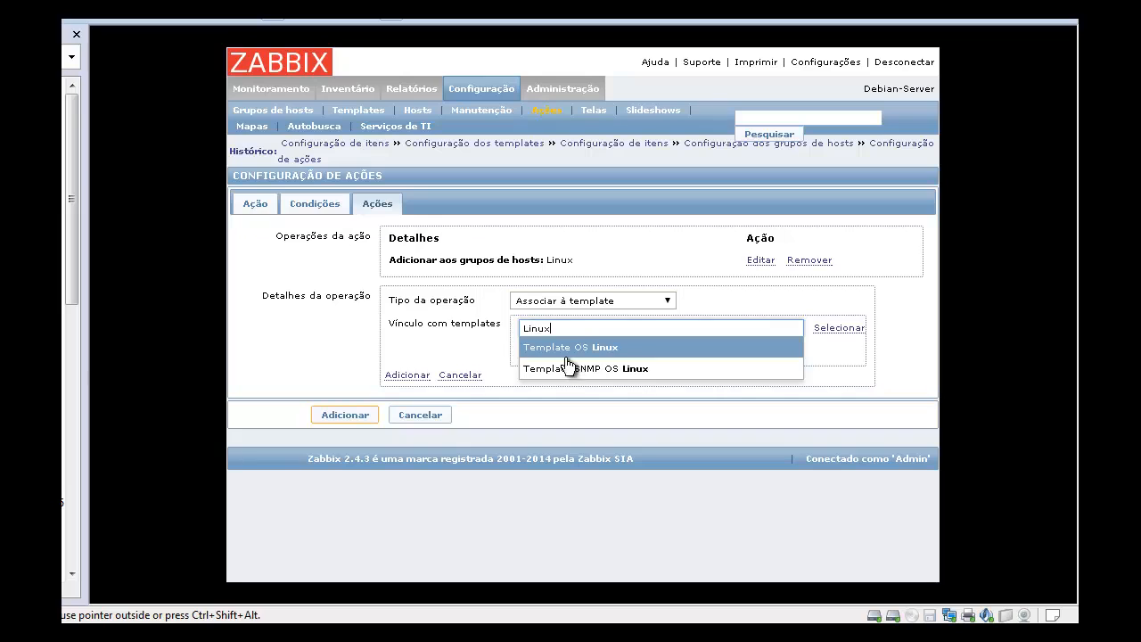
pyautogui.click(568, 350)
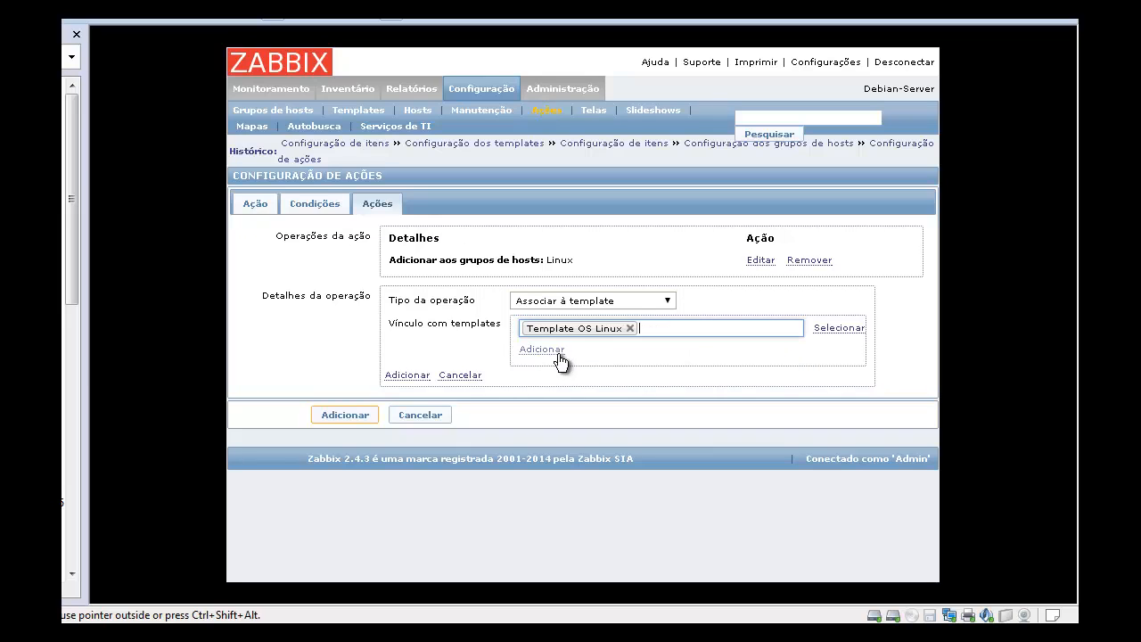
pyautogui.click(419, 397)
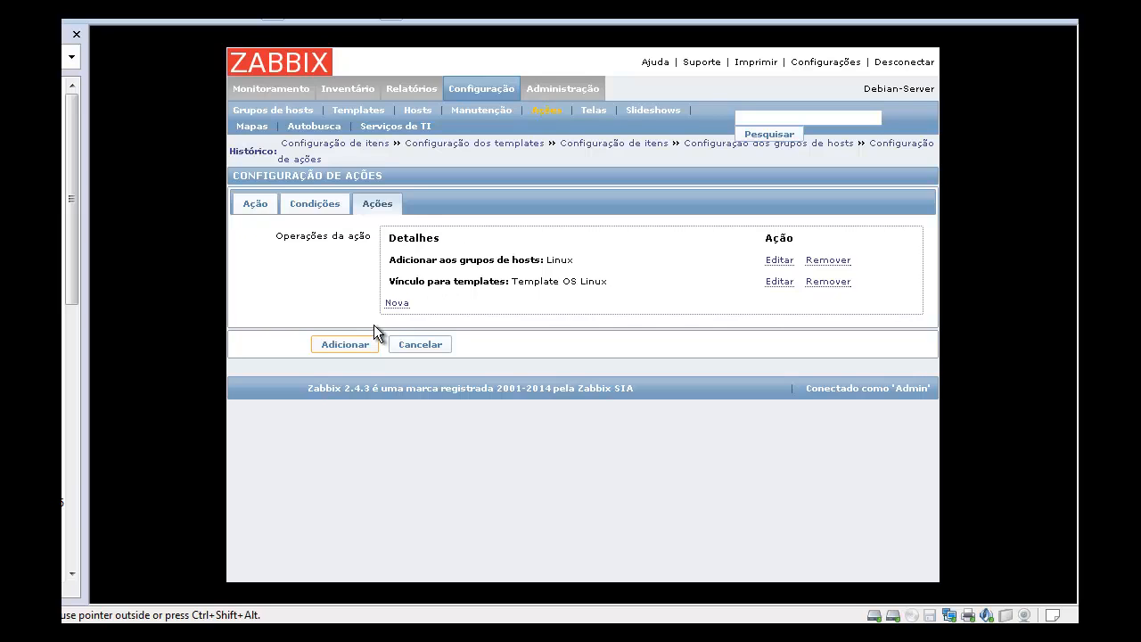
pyautogui.click(362, 347)
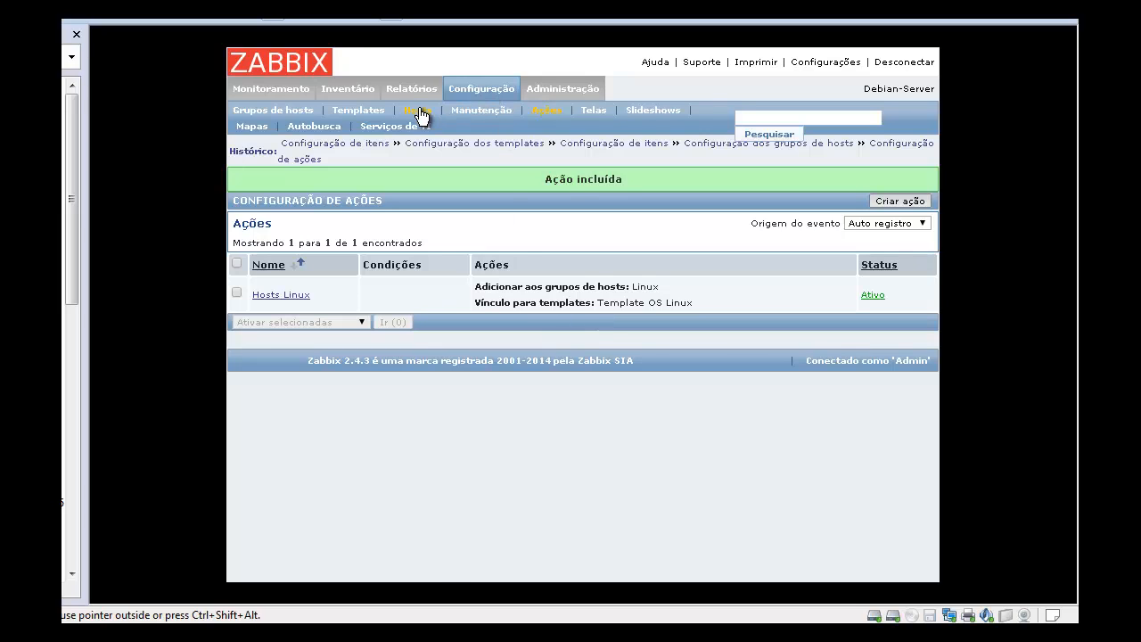
# Start a new auto-registration action and name it Hosts Windows
pyautogui.click(419, 110)
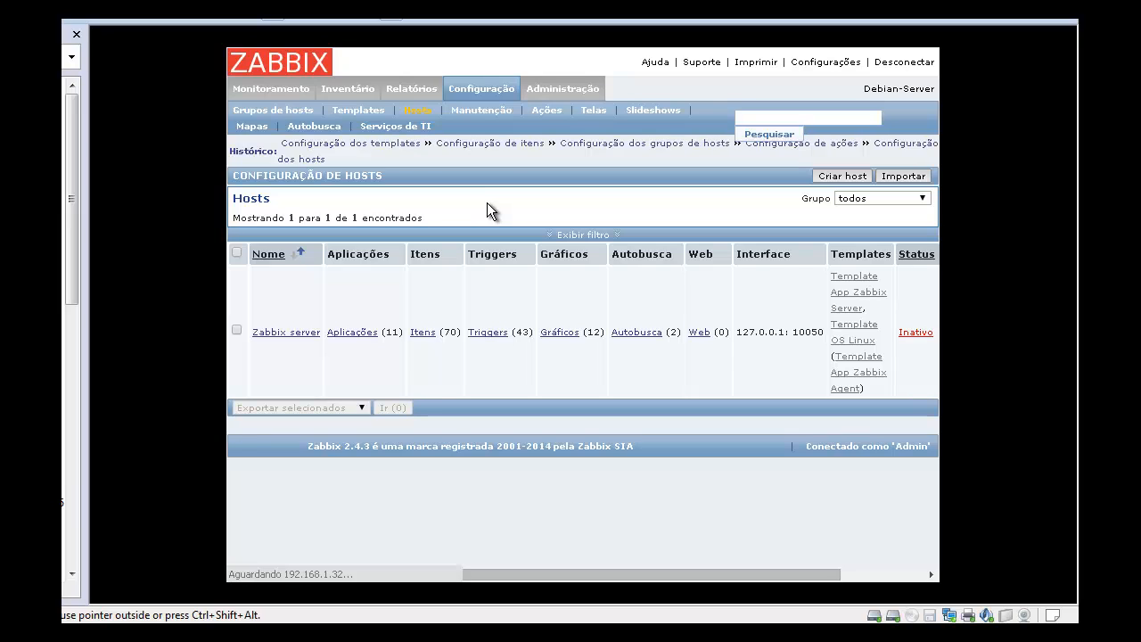
pyautogui.click(547, 111)
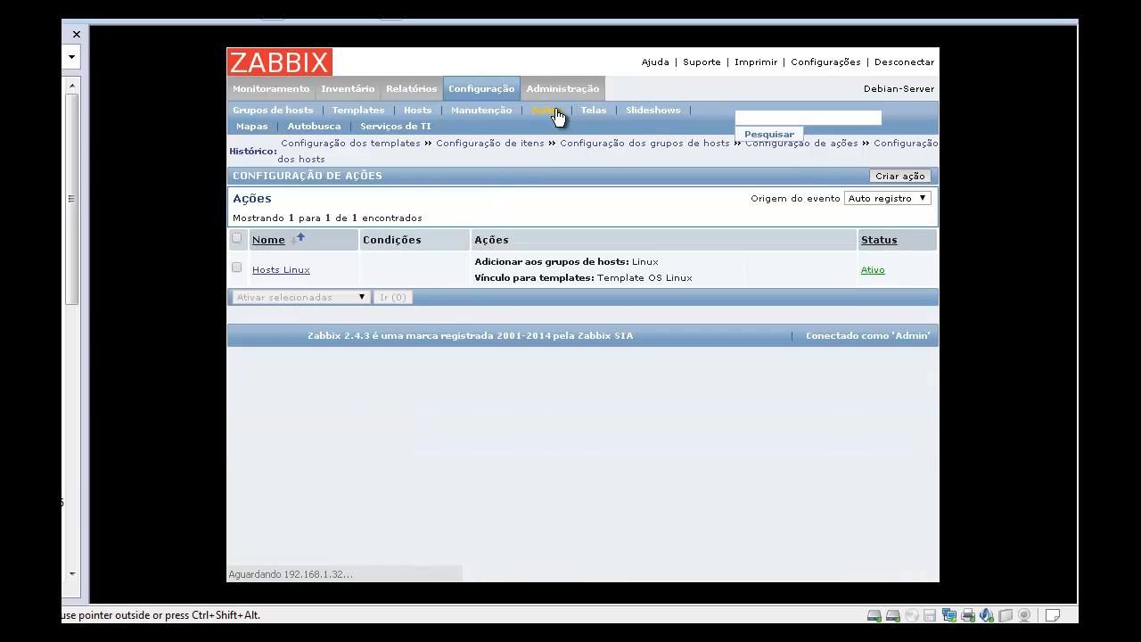
pyautogui.click(901, 176)
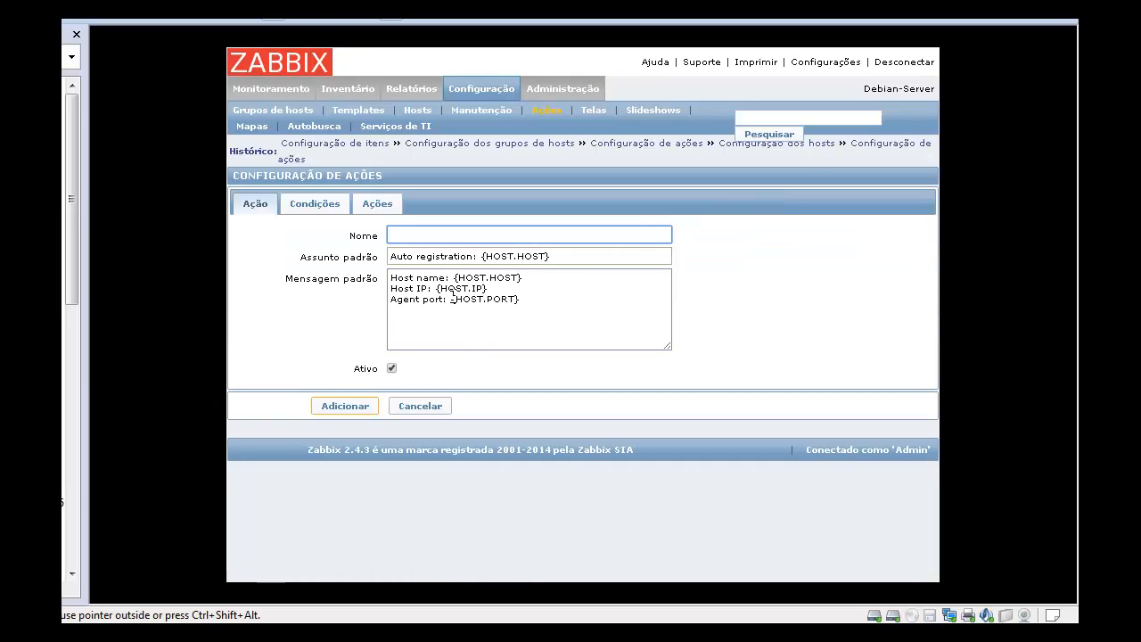
pyautogui.write('Hosts Windows')
# Fill in a new condition for the action using Metadados do host, the operator como and the value Windows
pyautogui.click(329, 207)
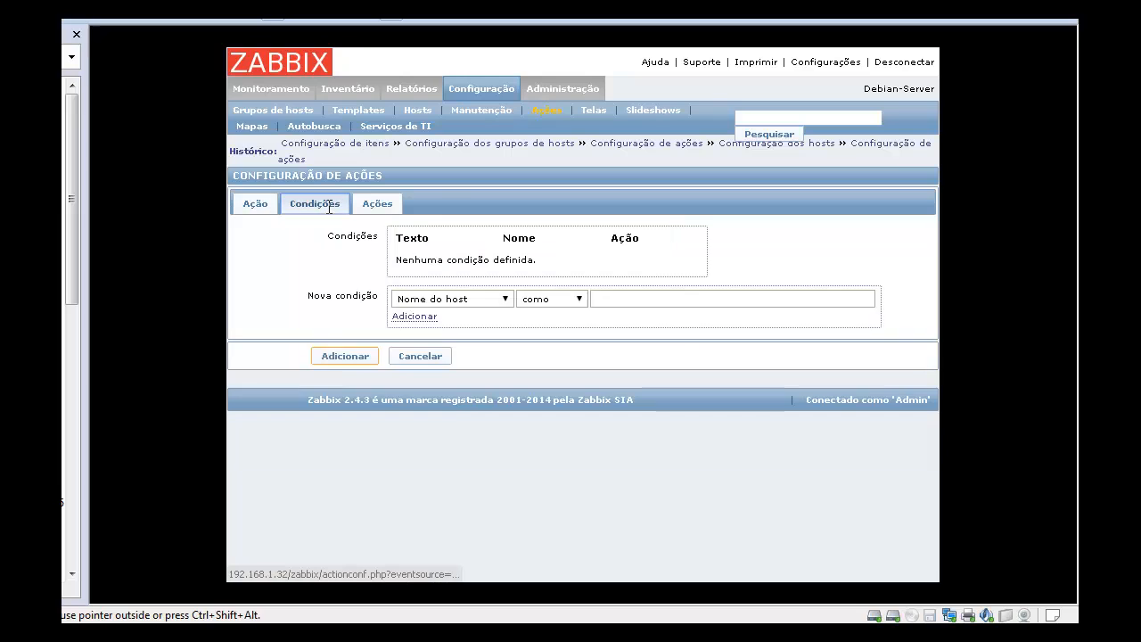
pyautogui.click(508, 298)
pyautogui.click(497, 312)
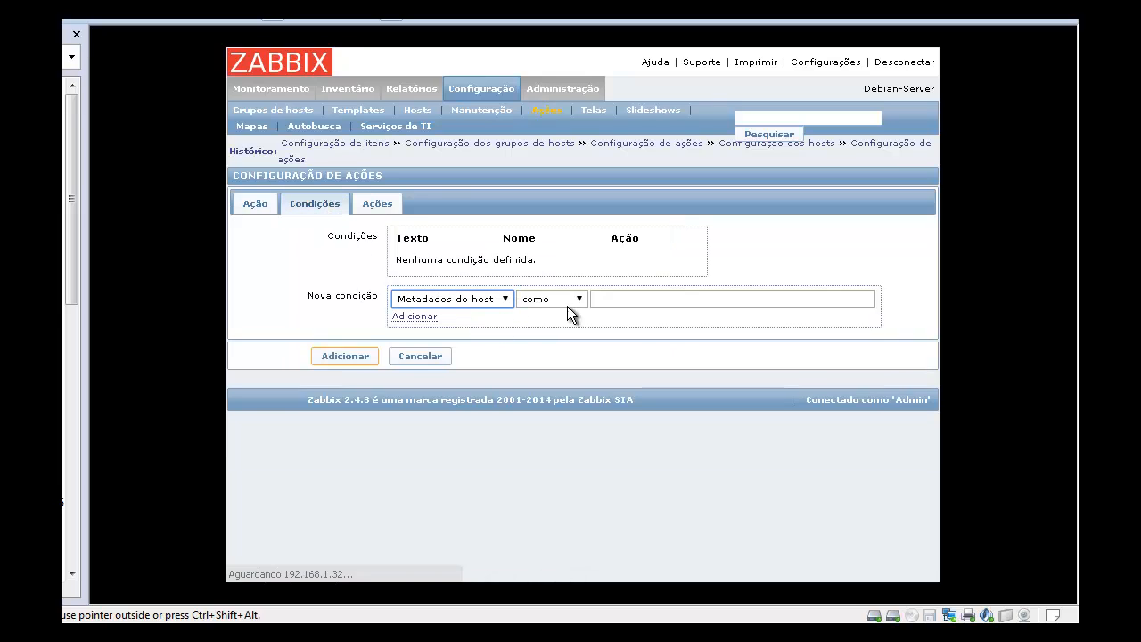
pyautogui.click(616, 300)
pyautogui.write('Windows')
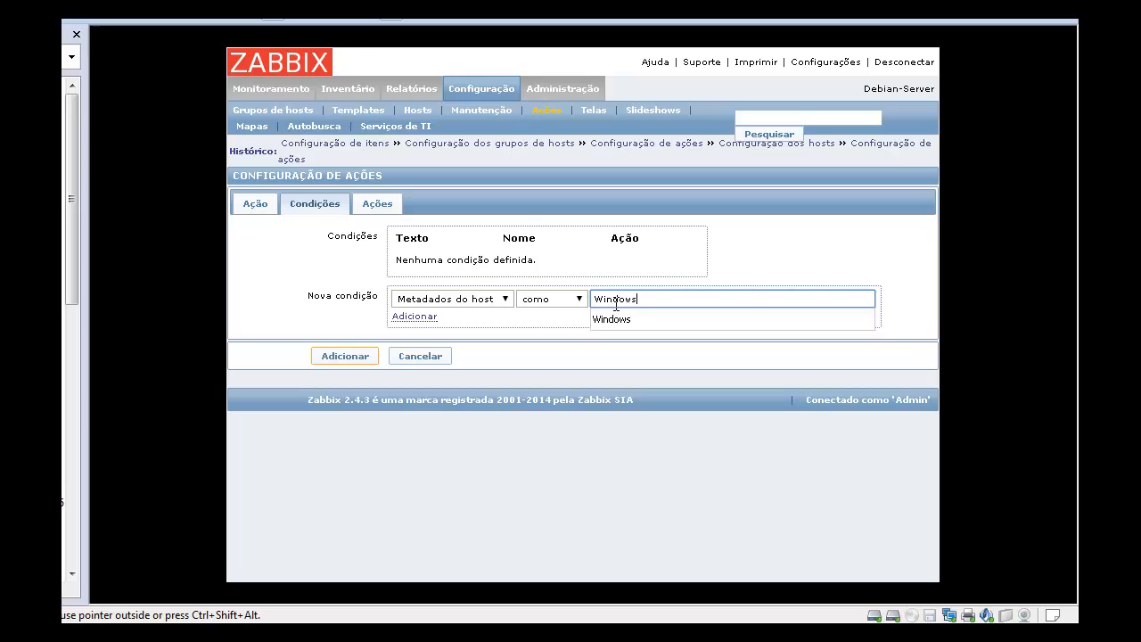
# Add an Adicionar ao grupo de hosts operation with the host group Windows to the action
pyautogui.click(372, 204)
pyautogui.click(396, 283)
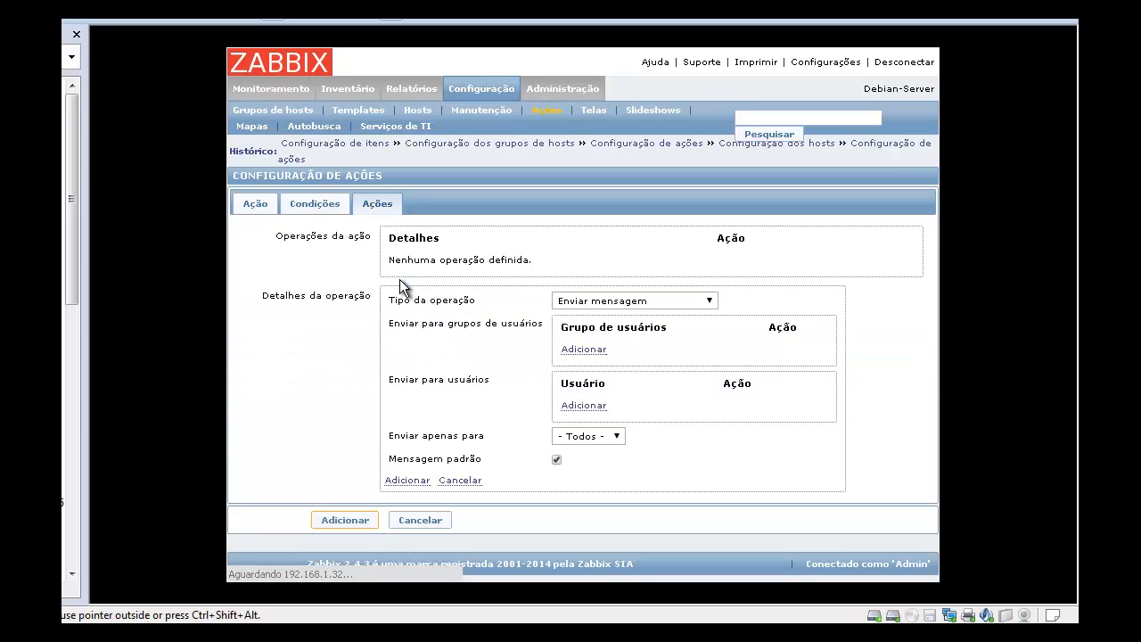
pyautogui.click(616, 301)
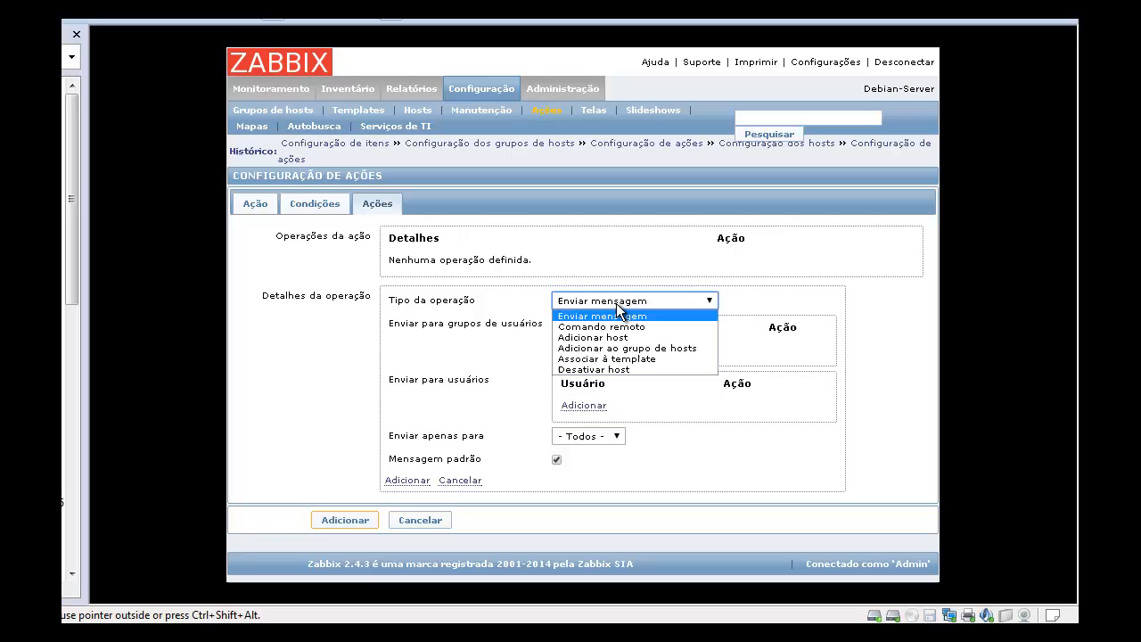
pyautogui.click(624, 348)
pyautogui.click(577, 330)
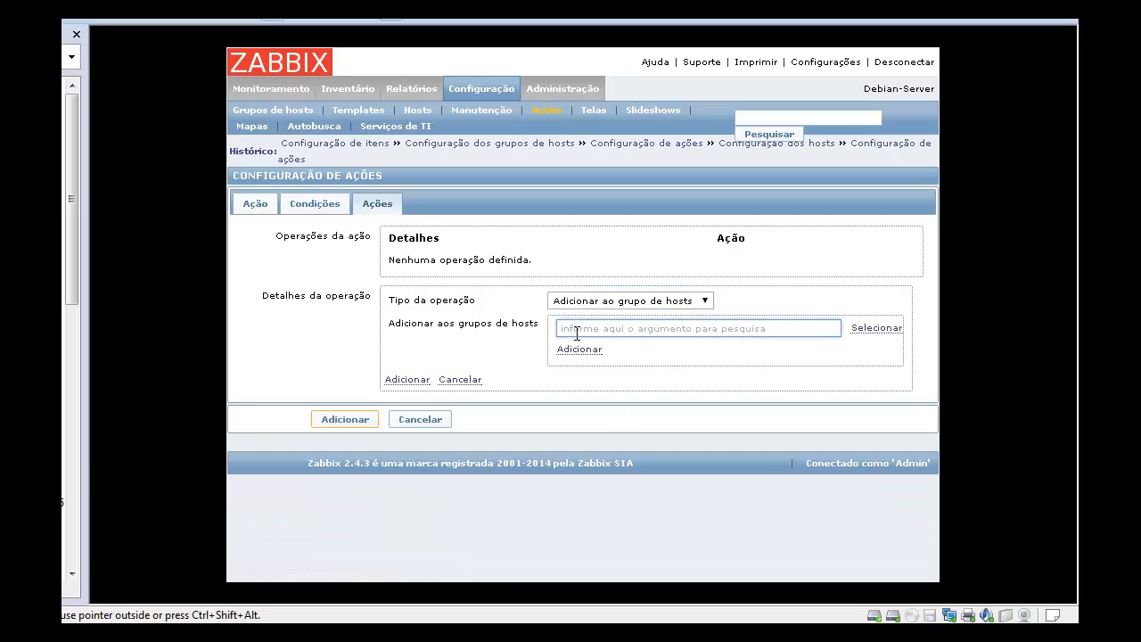
pyautogui.write('Wino')
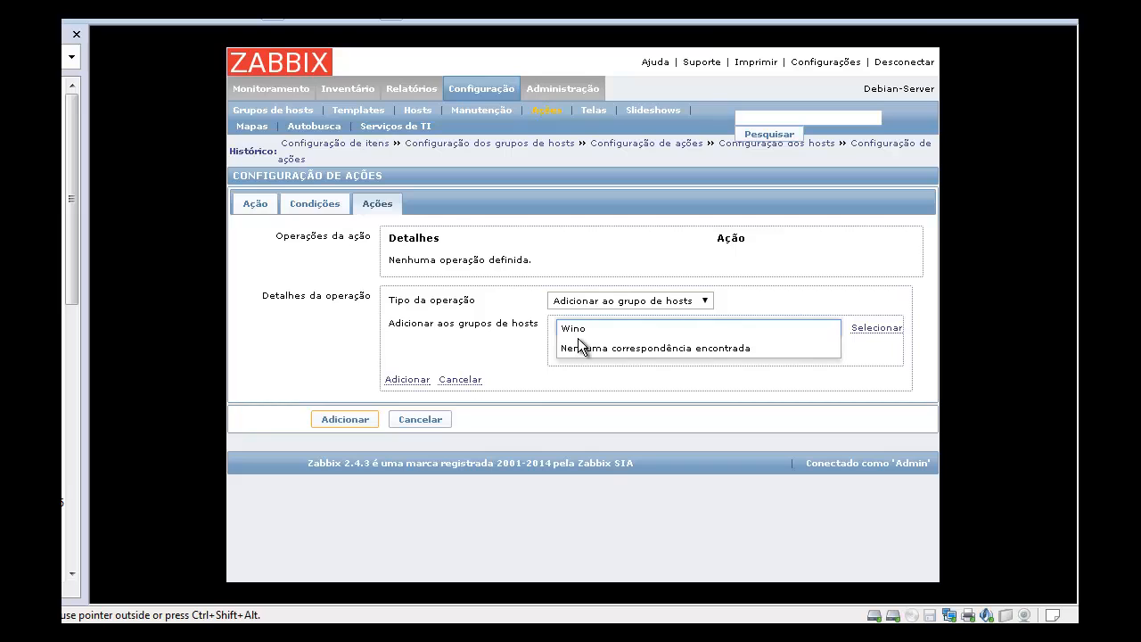
pyautogui.press('BackSpace')
pyautogui.write('d')
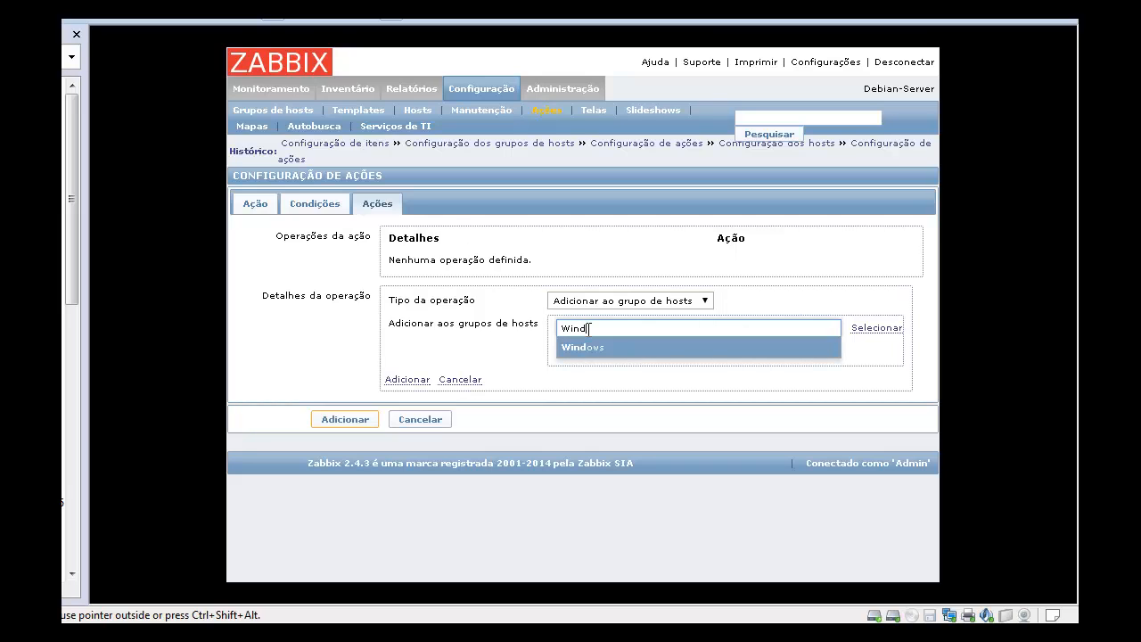
pyautogui.click(596, 348)
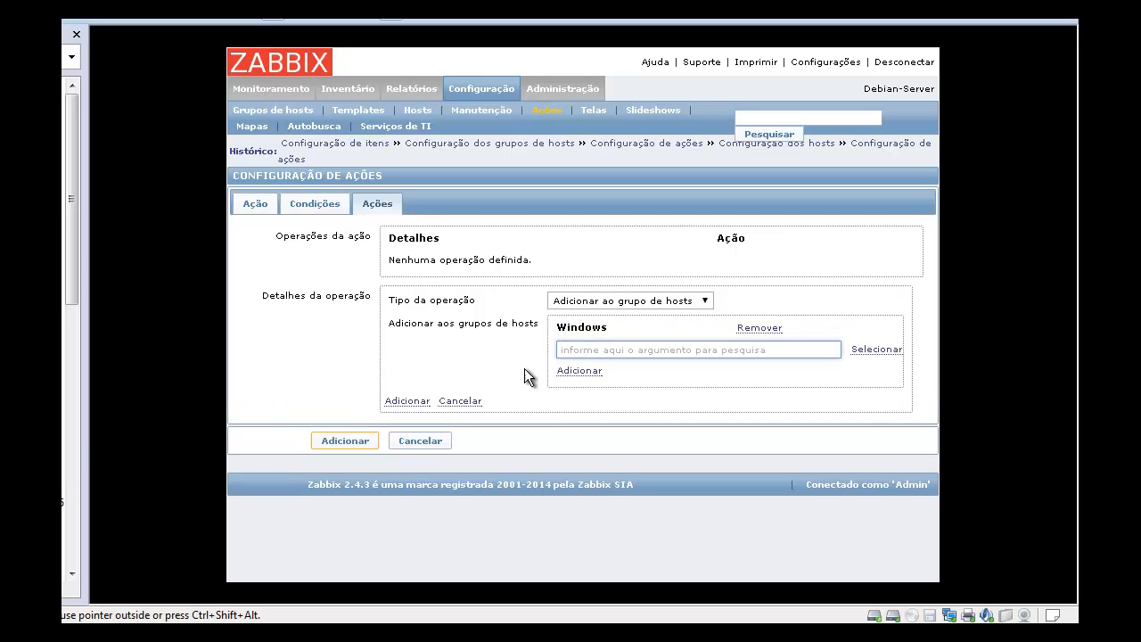
pyautogui.click(428, 400)
# Add an Associar à template operation with Template OS Windows to the Windows action and save the action
pyautogui.click(403, 282)
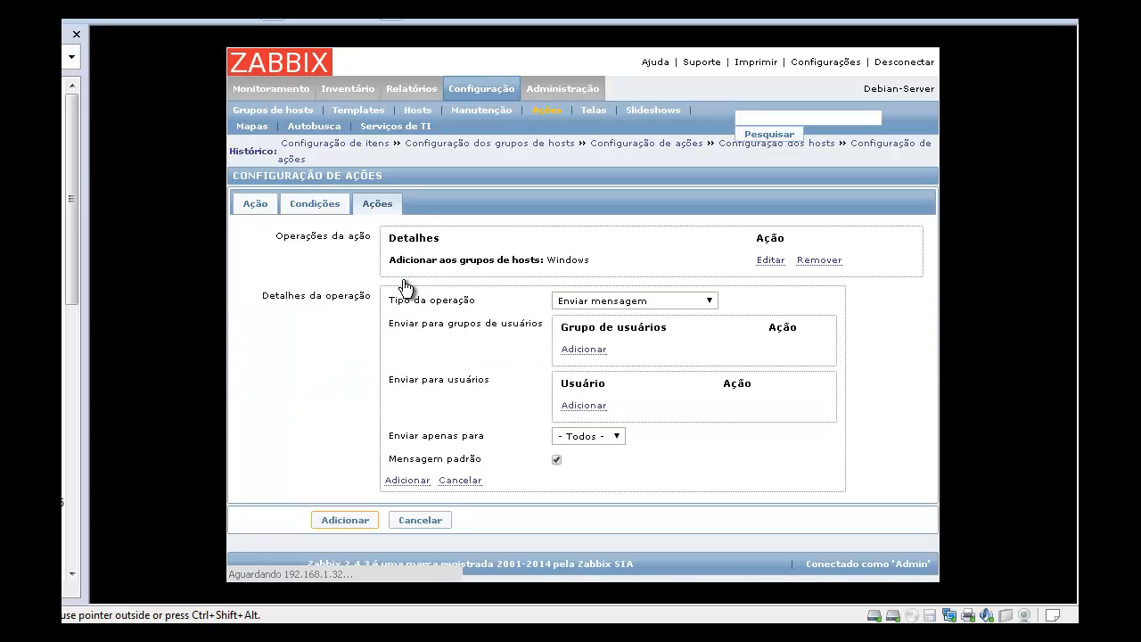
pyautogui.click(607, 300)
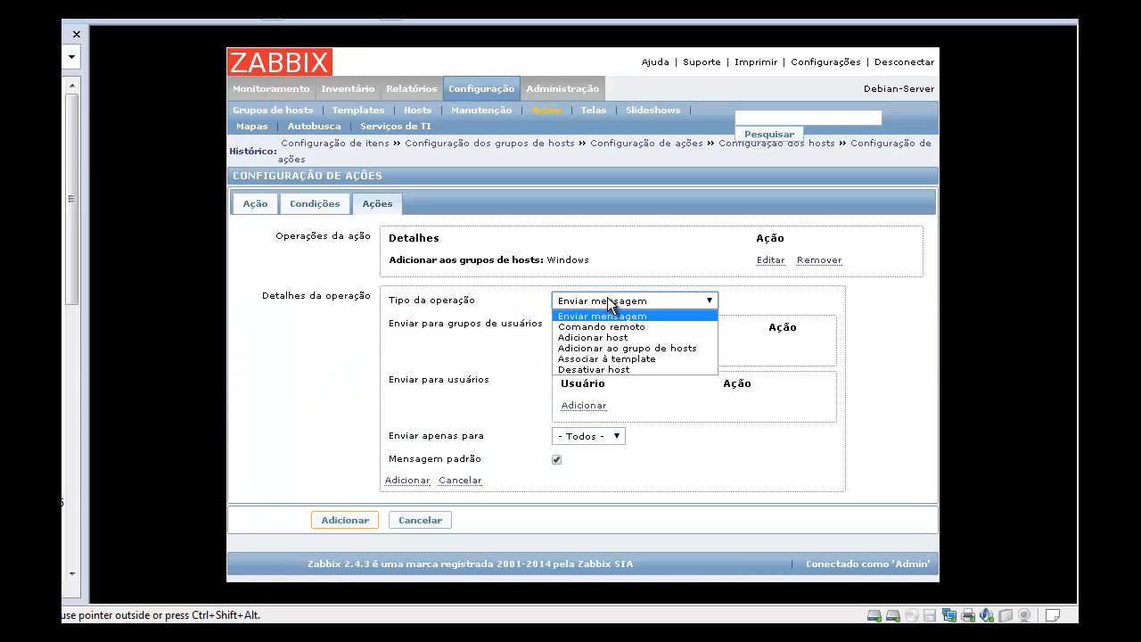
pyautogui.click(612, 358)
pyautogui.click(574, 328)
pyautogui.write('W')
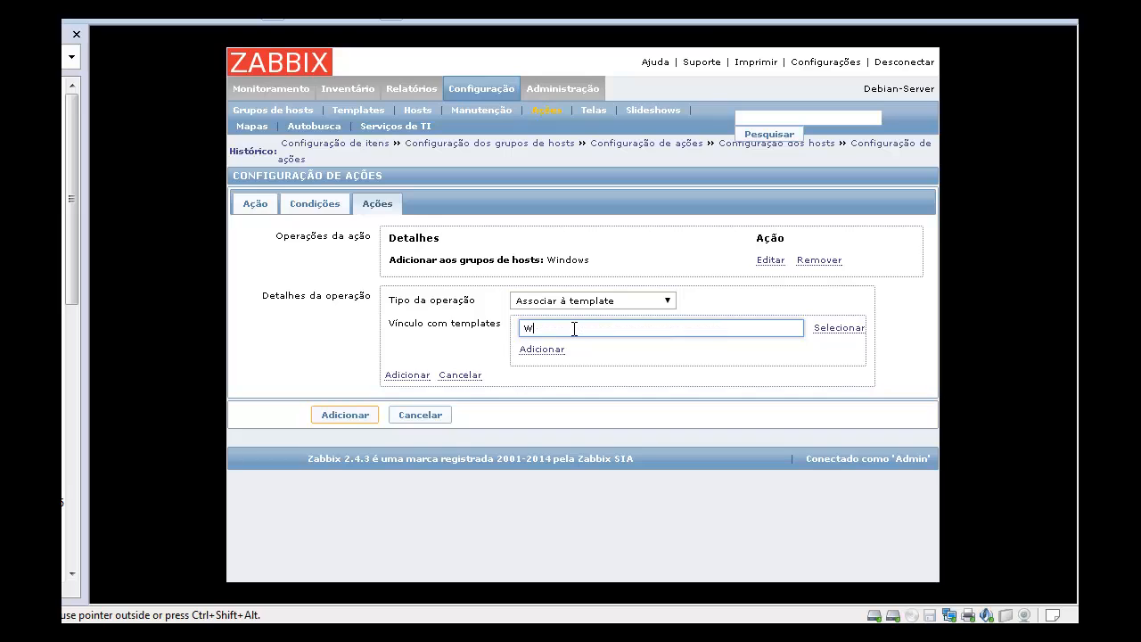
pyautogui.write('indows')
pyautogui.click(584, 357)
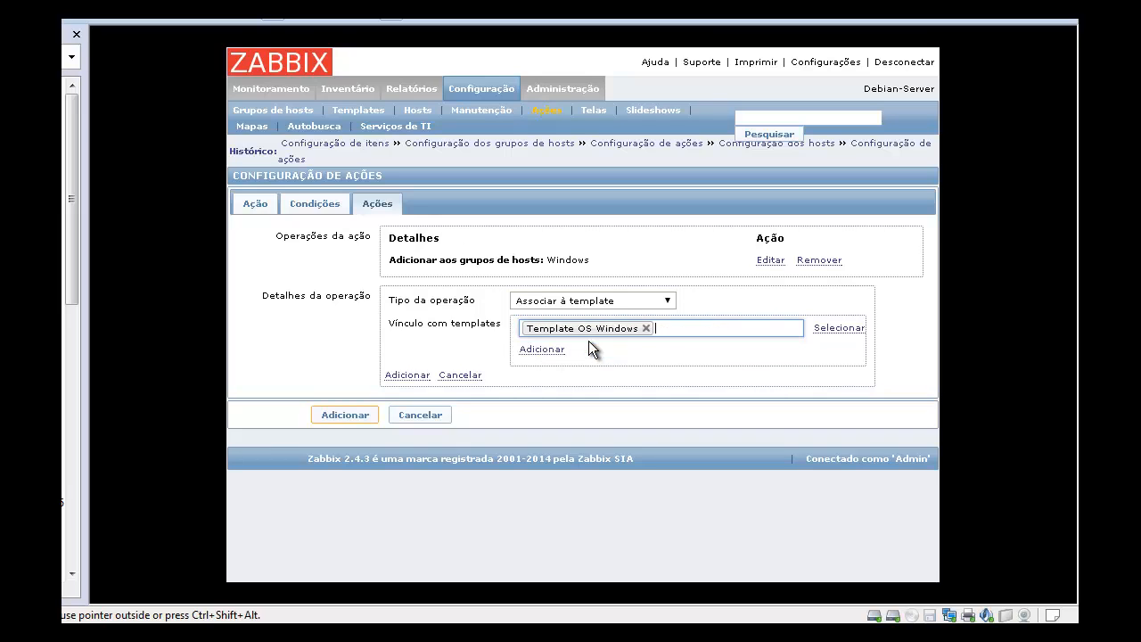
pyautogui.click(533, 349)
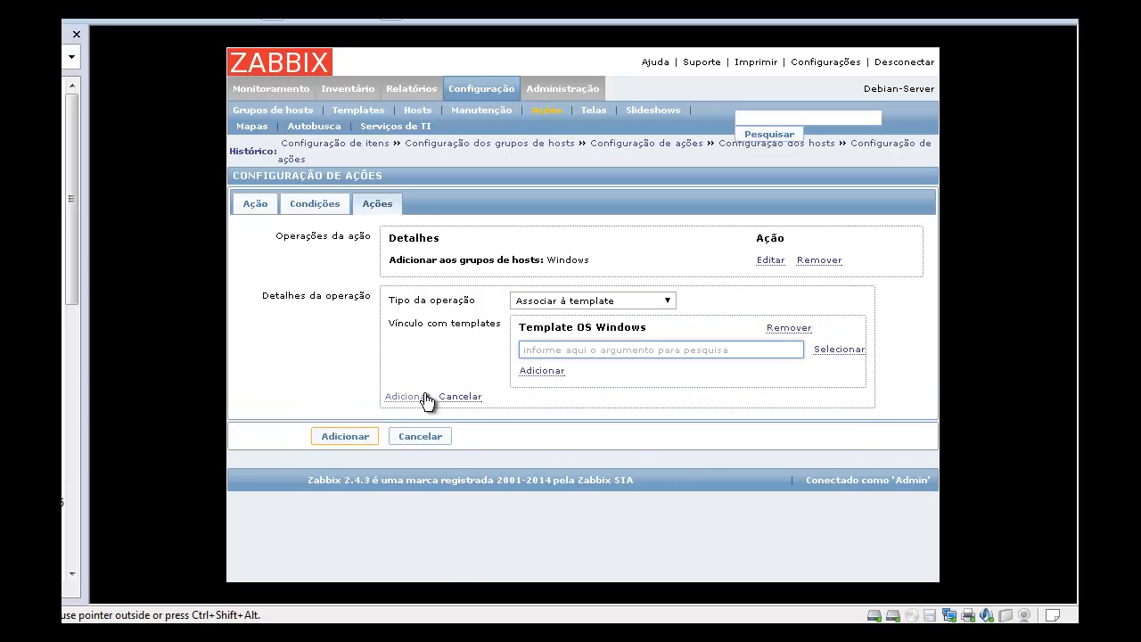
pyautogui.click(397, 397)
pyautogui.click(352, 346)
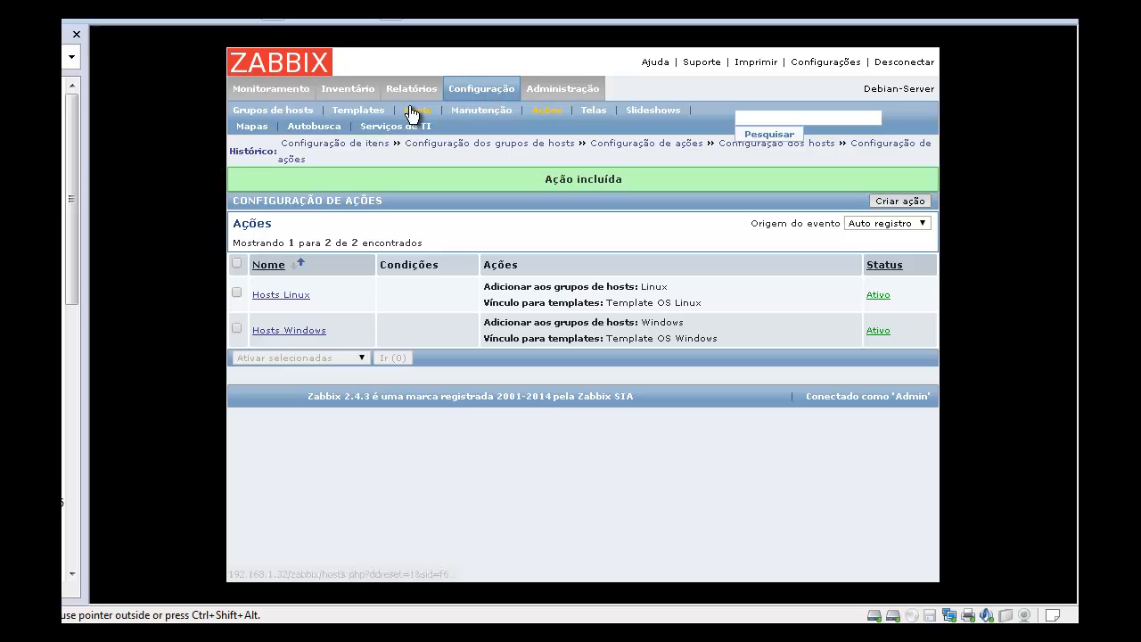
# Check the configured hosts list and the Visão geral monitoring page, with the type set to Dados, for registered hosts
pyautogui.click(415, 111)
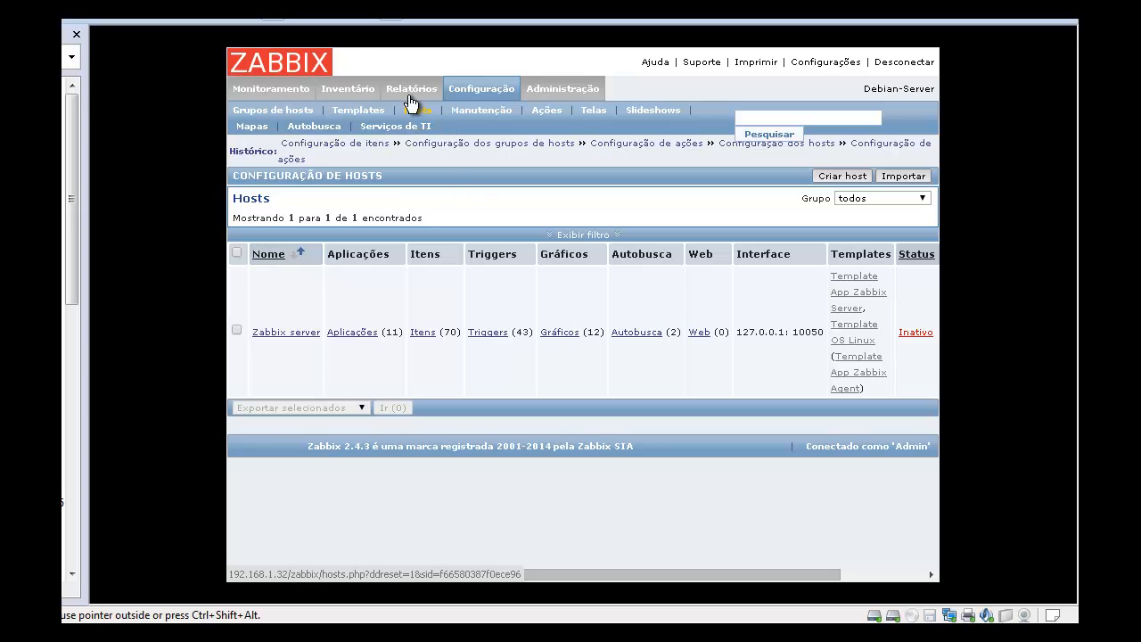
pyautogui.moveTo(274, 94)
pyautogui.click(335, 110)
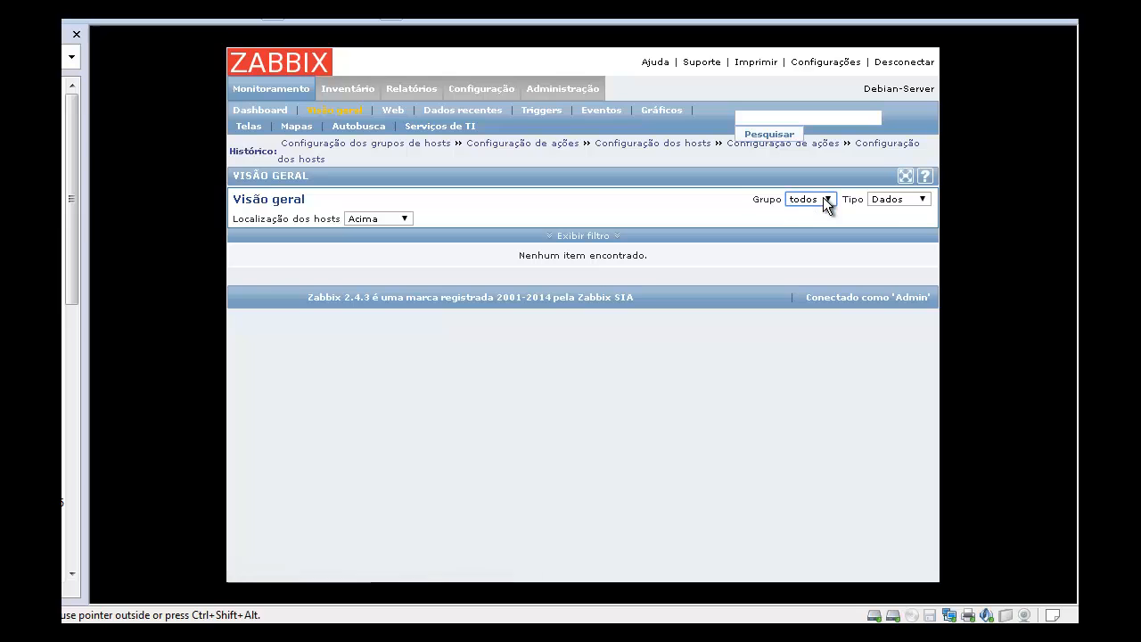
pyautogui.click(892, 199)
pyautogui.click(892, 223)
# Examine the list of host groups for members in the Linux and Windows groups
pyautogui.moveTo(493, 100)
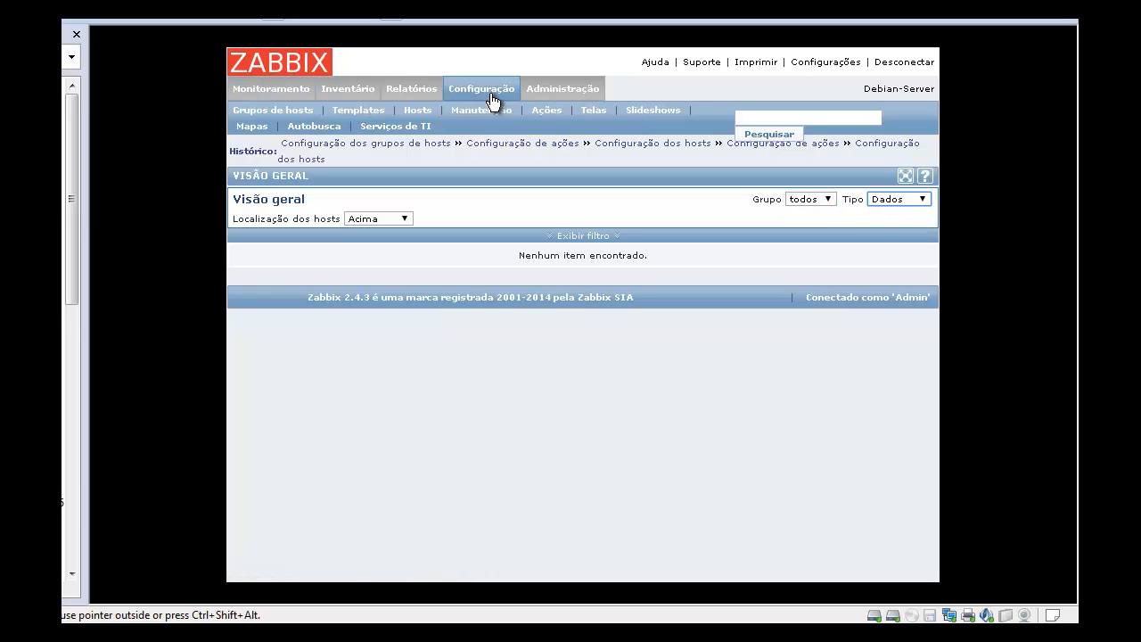
pyautogui.click(292, 112)
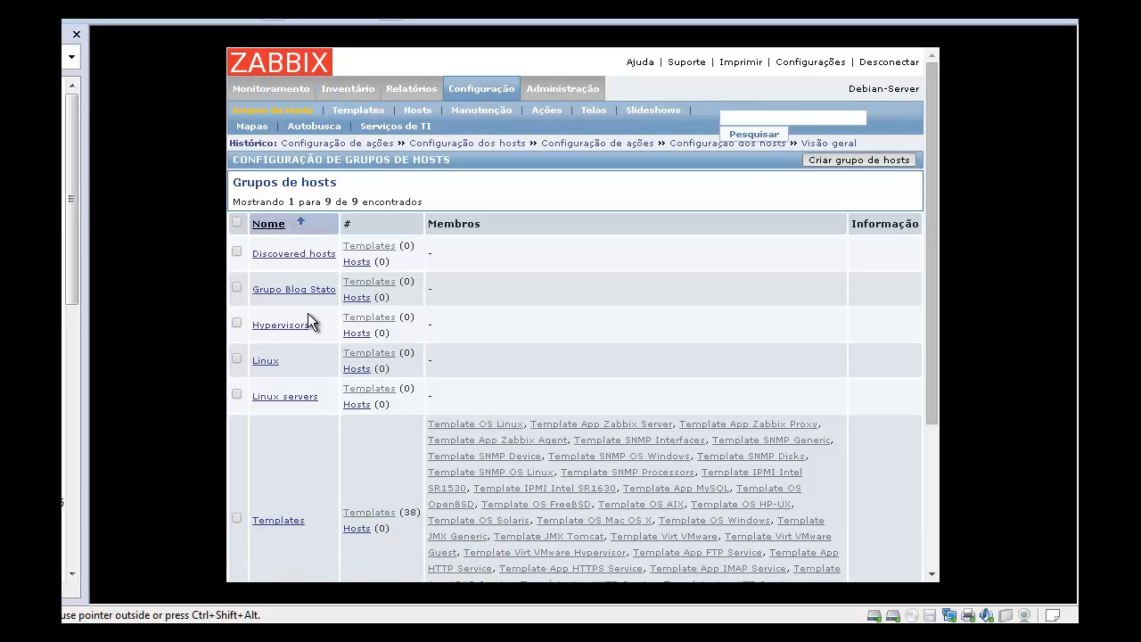
pyautogui.scroll(-3, 357, 402)
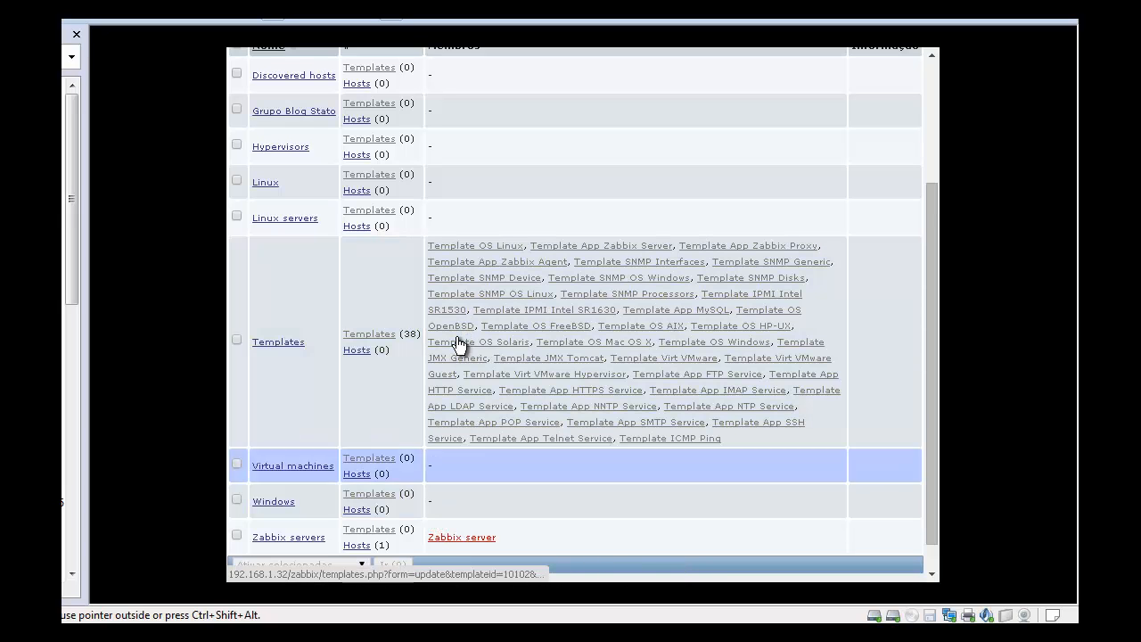
pyautogui.scroll(3, 472, 309)
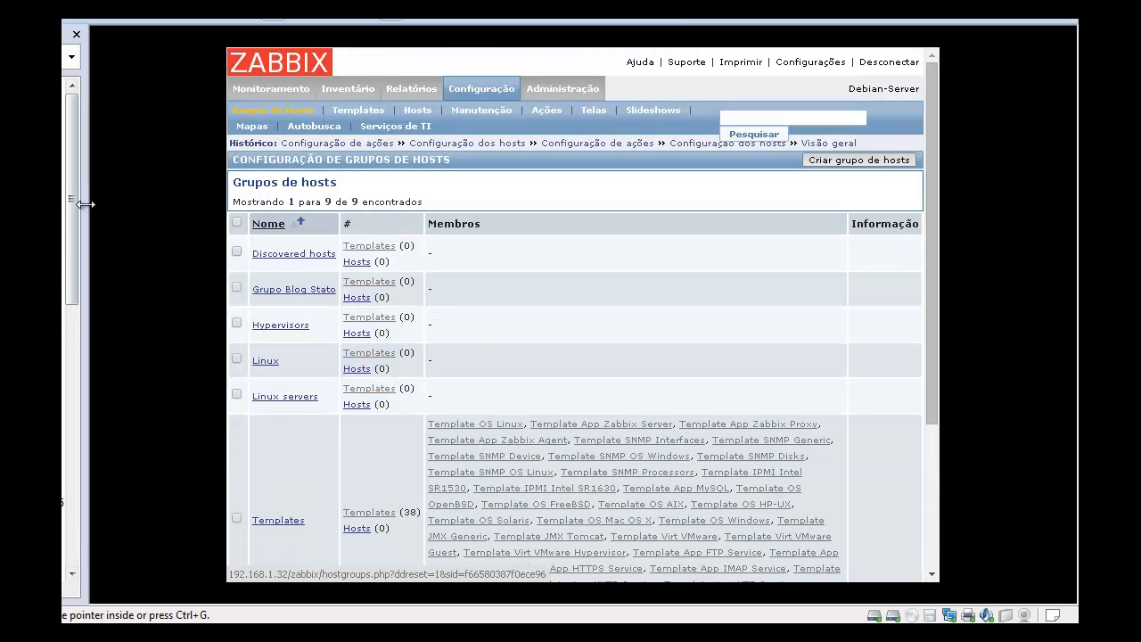
# Switch to the Web Serve 1 virtual machine and log in to the first listed account with its password
pyautogui.scroll(-3, 70, 267)
pyautogui.click(70, 482)
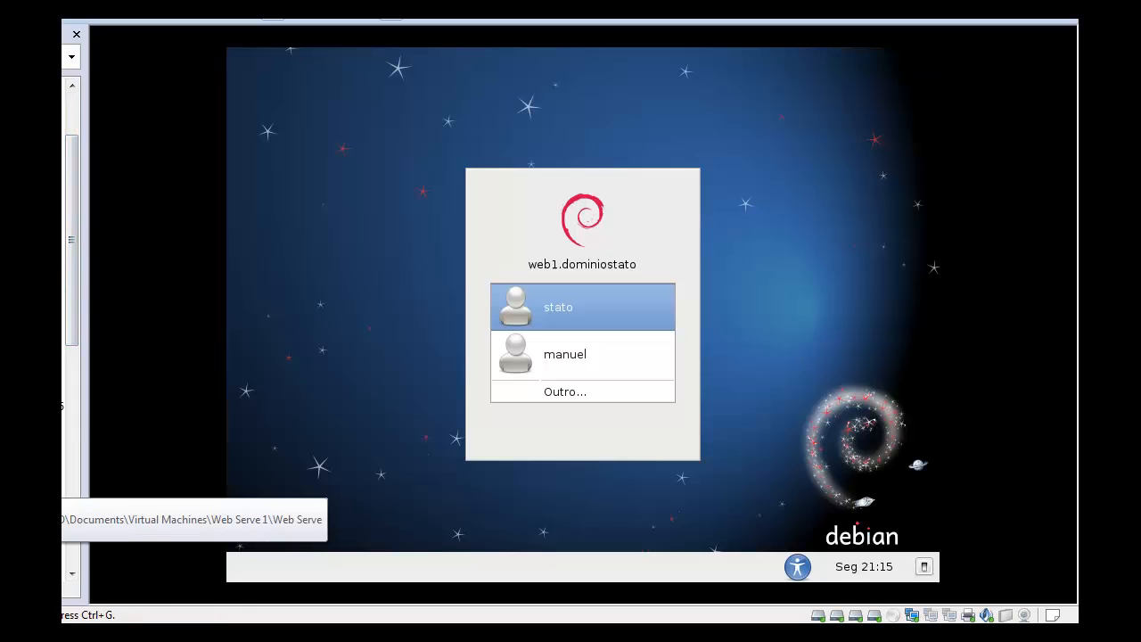
pyautogui.click(585, 328)
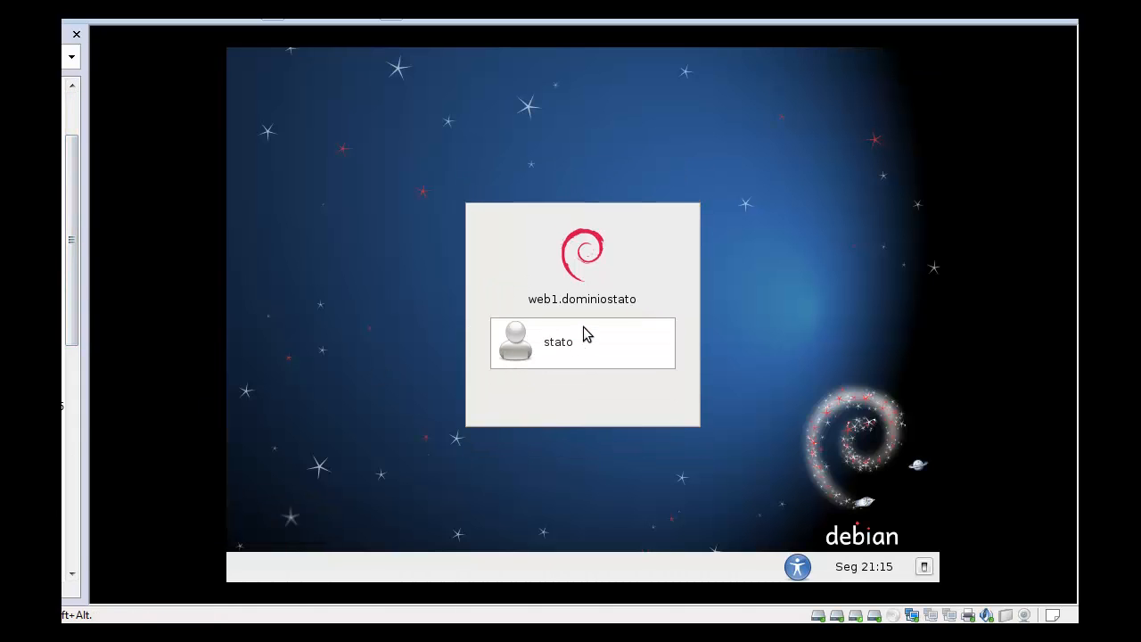
pyautogui.write('••')
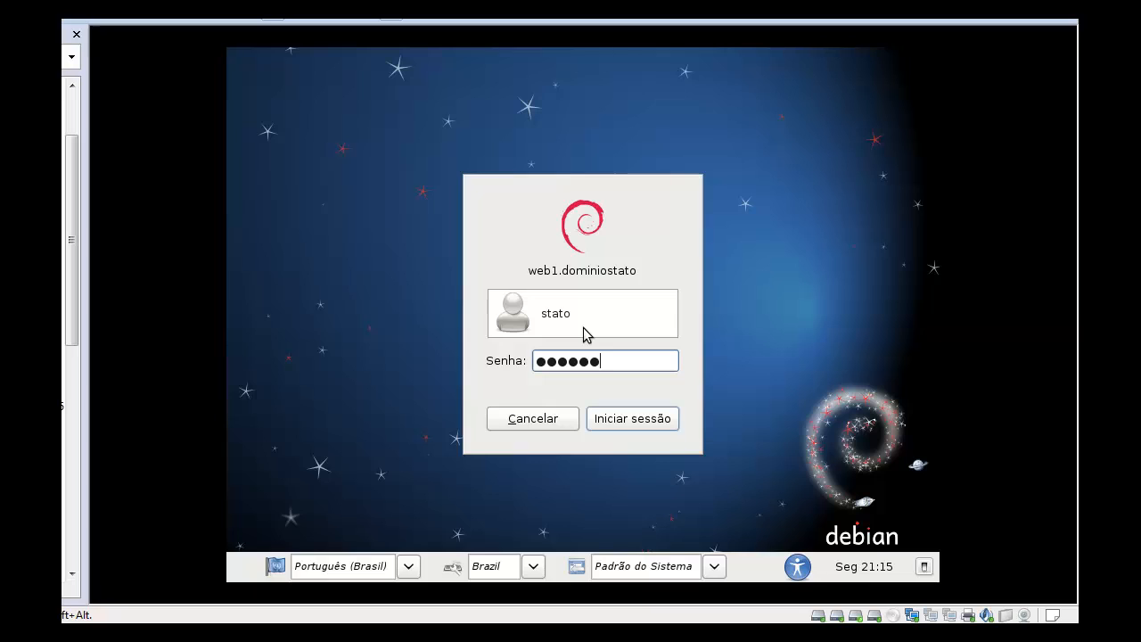
pyautogui.press('Return')
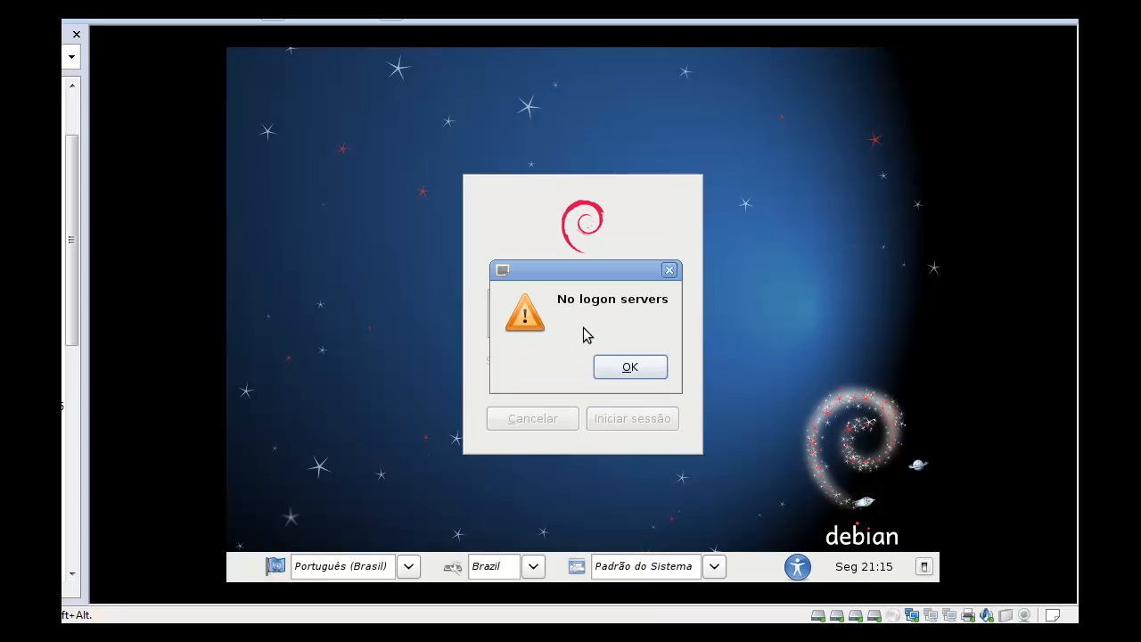
pyautogui.press('Return')
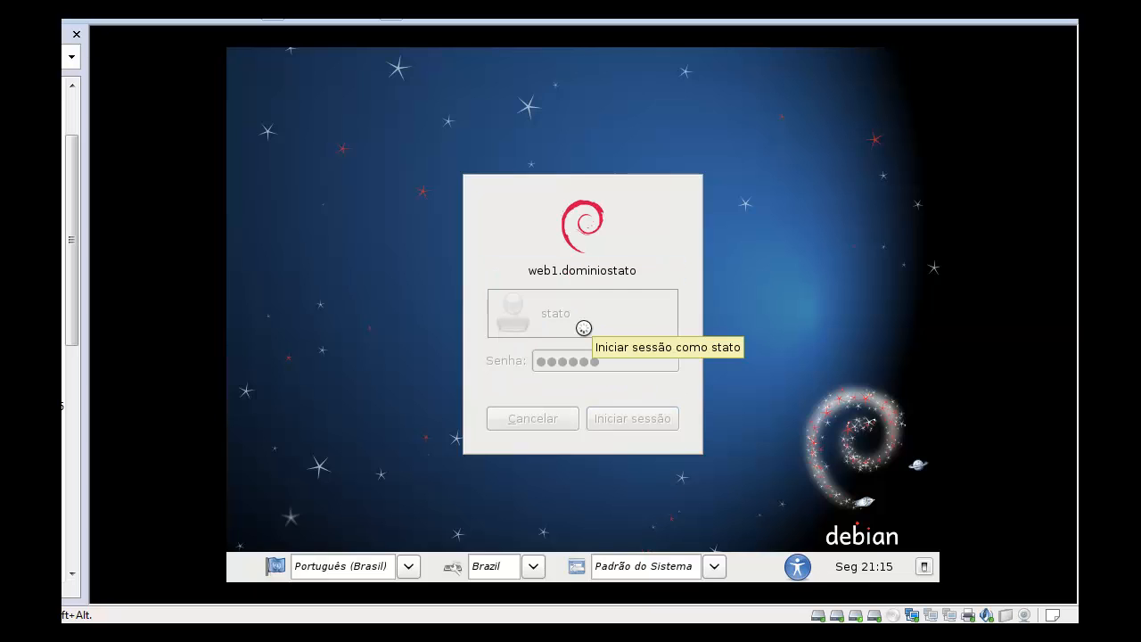
# Submit the login and log in again to the first listed account on the web1 machine with its password
pyautogui.press('Return')
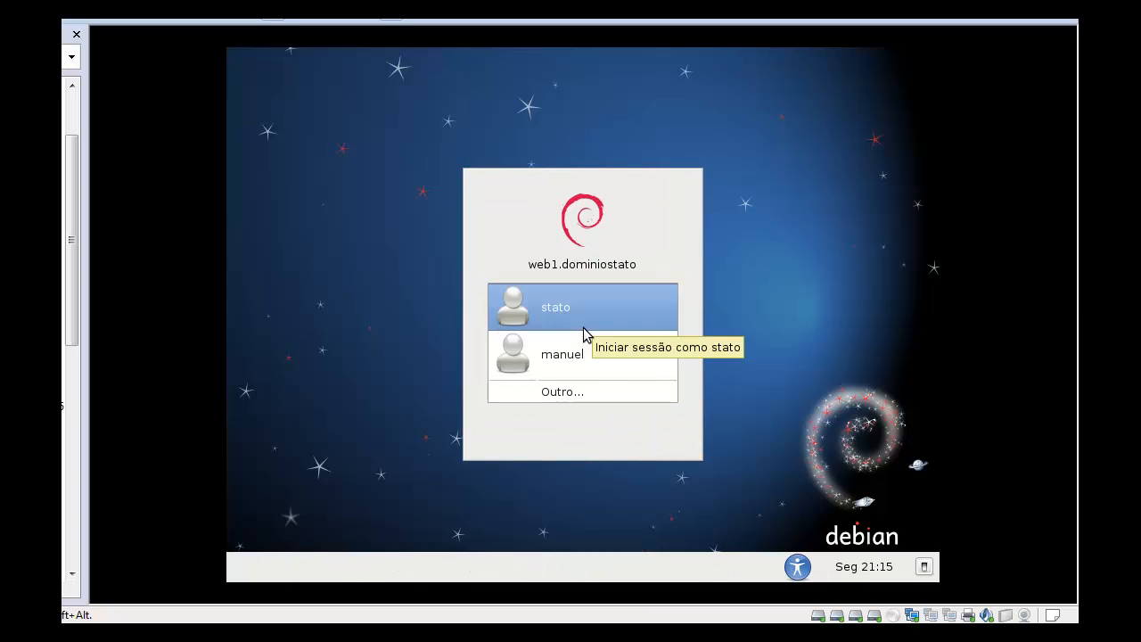
pyautogui.click(584, 334)
pyautogui.write('*****')
pyautogui.press('Return')
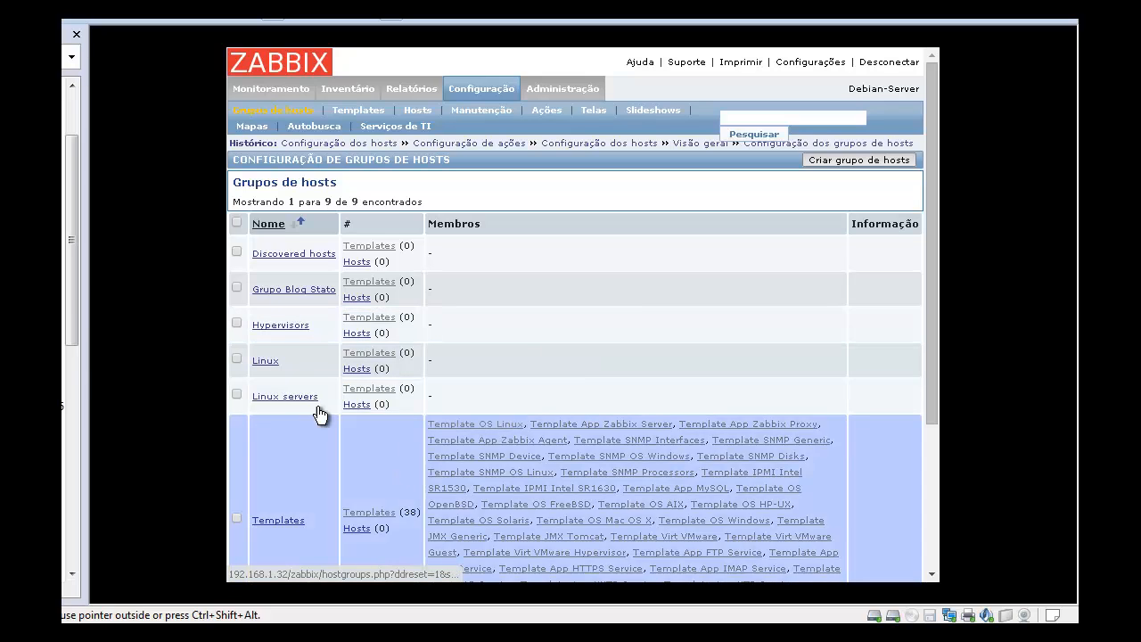
# Switch to the Debian Zabbix 1 virtual machine and log in to the listed account with its password
pyautogui.moveTo(74, 165); pyautogui.dragTo(74, 114)
pyautogui.click(75, 134)
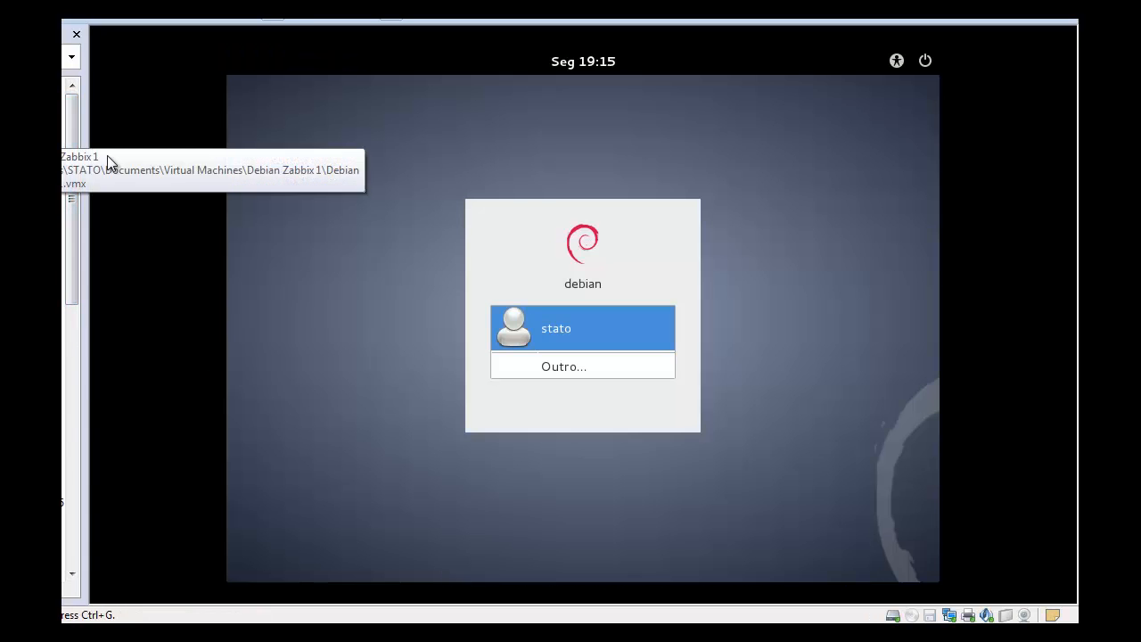
pyautogui.click(607, 316)
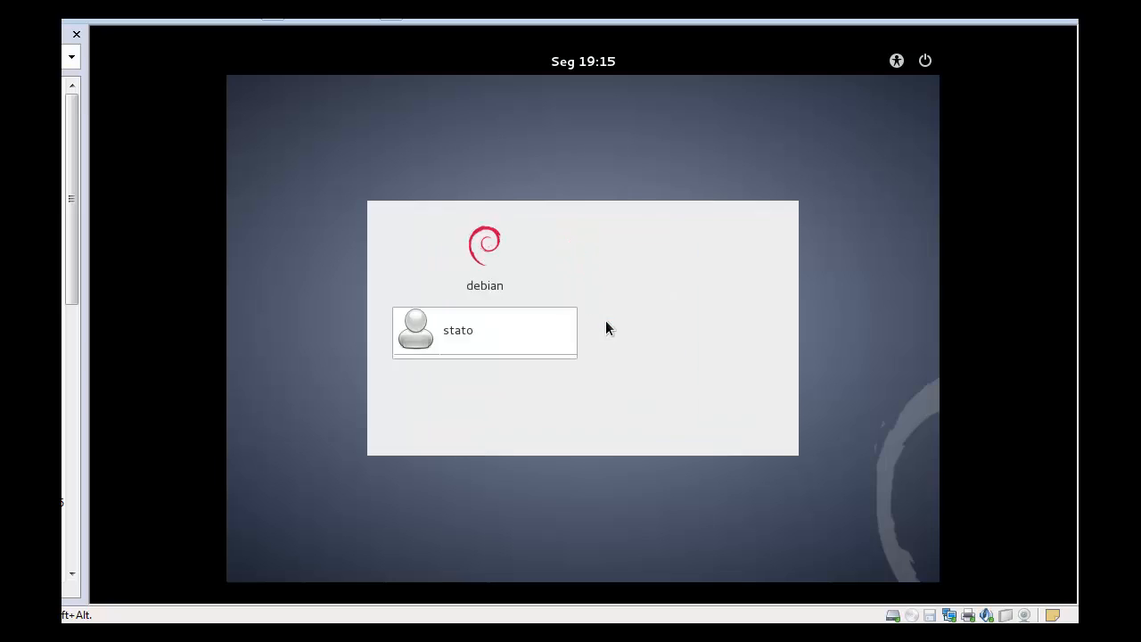
pyautogui.write('******')
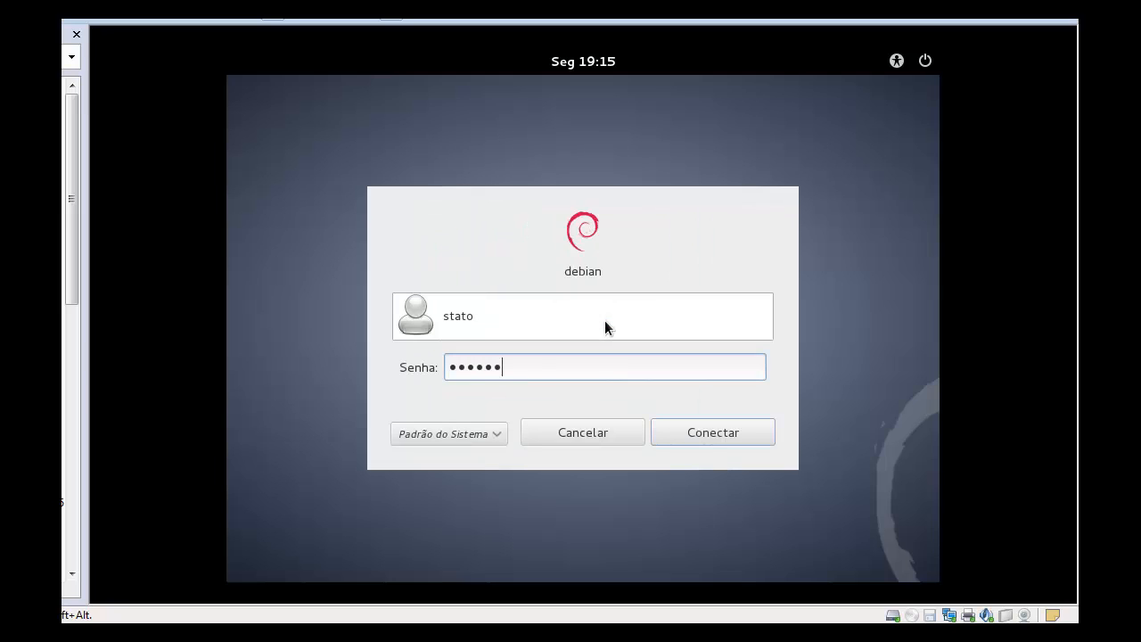
pyautogui.press('Return')
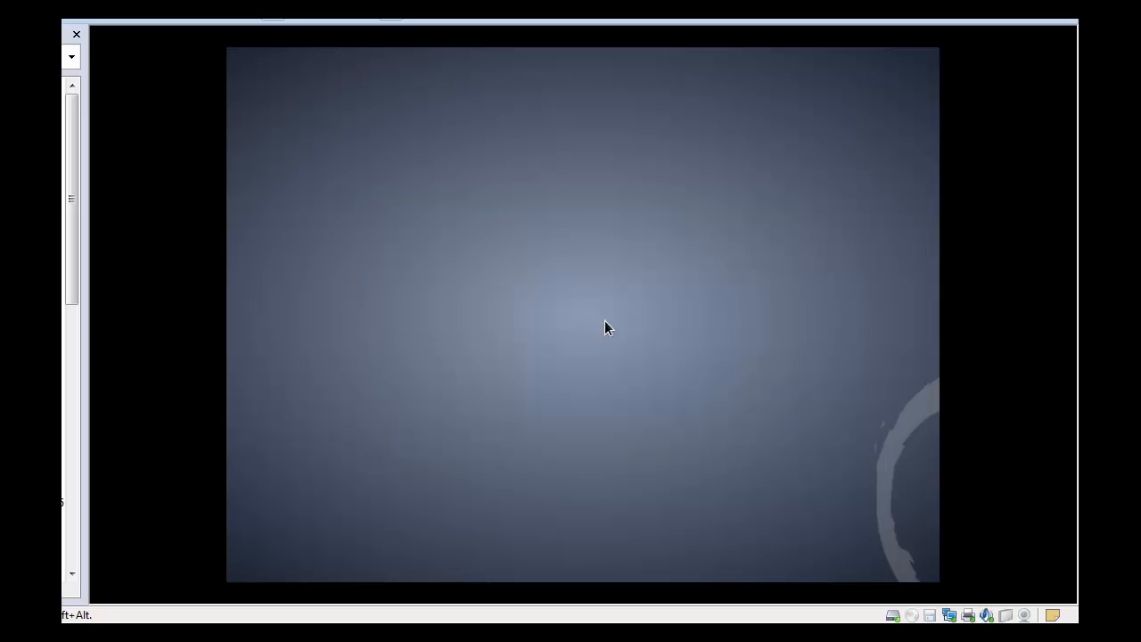
# Switch back to the Web Serve 1 virtual machine and launch gnome-terminal from the Executar aplicativo dialog
pyautogui.scroll(-5, 229, 374)
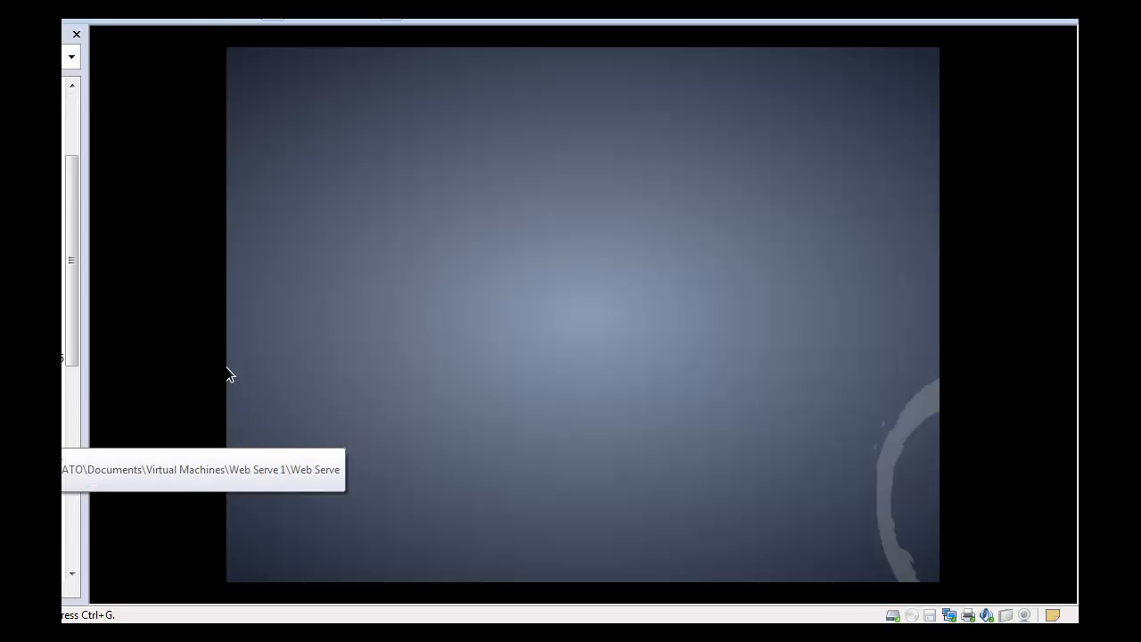
pyautogui.hotkey('alt', 'F2')
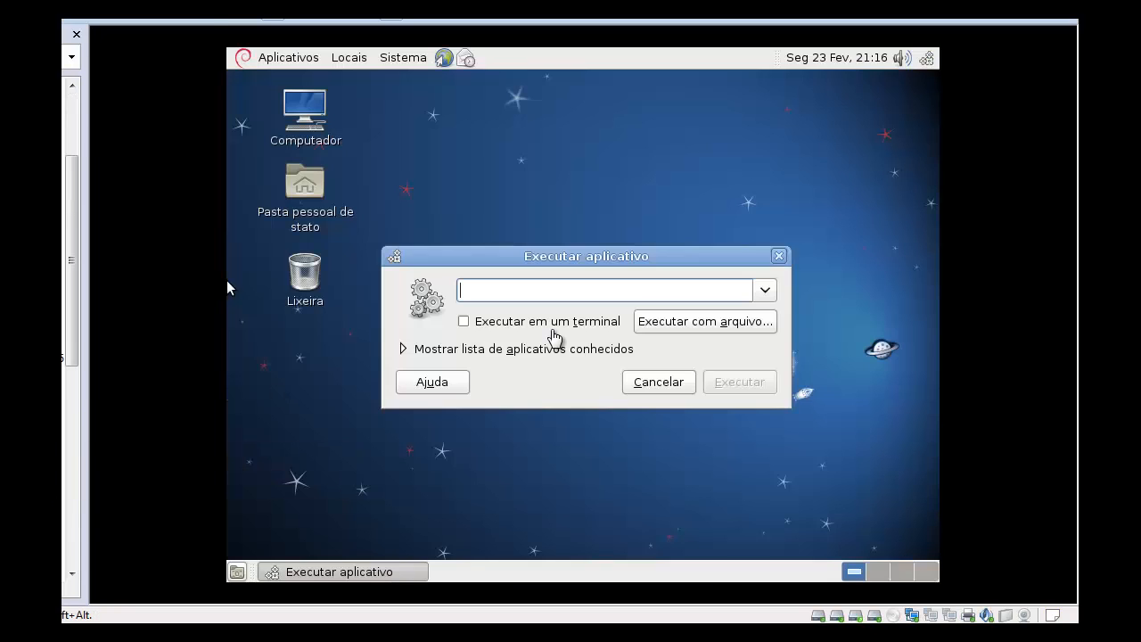
pyautogui.write('gnome-terminal')
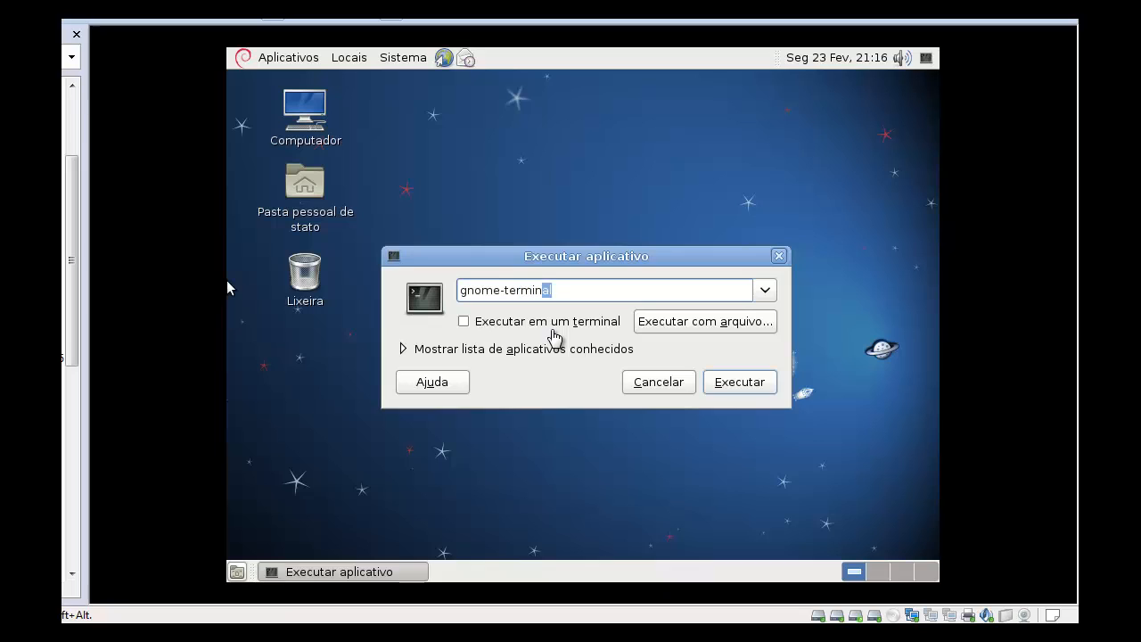
pyautogui.press('Return')
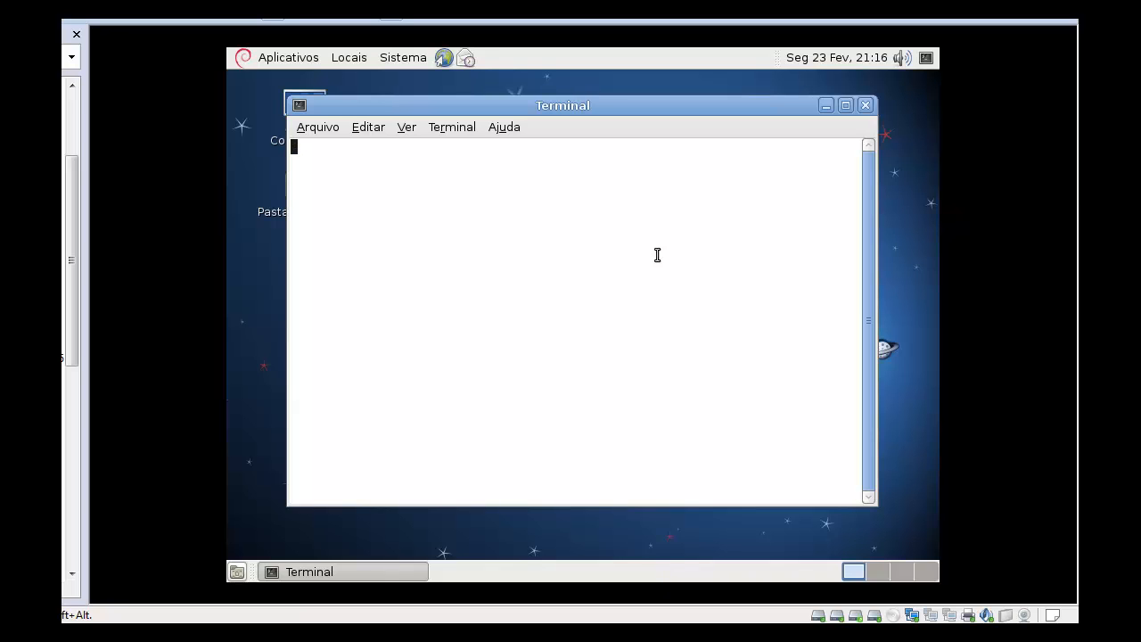
# Switch to the root user in the terminal with su - and the root password, repeating the command if authentication is refused
pyautogui.write('su ')
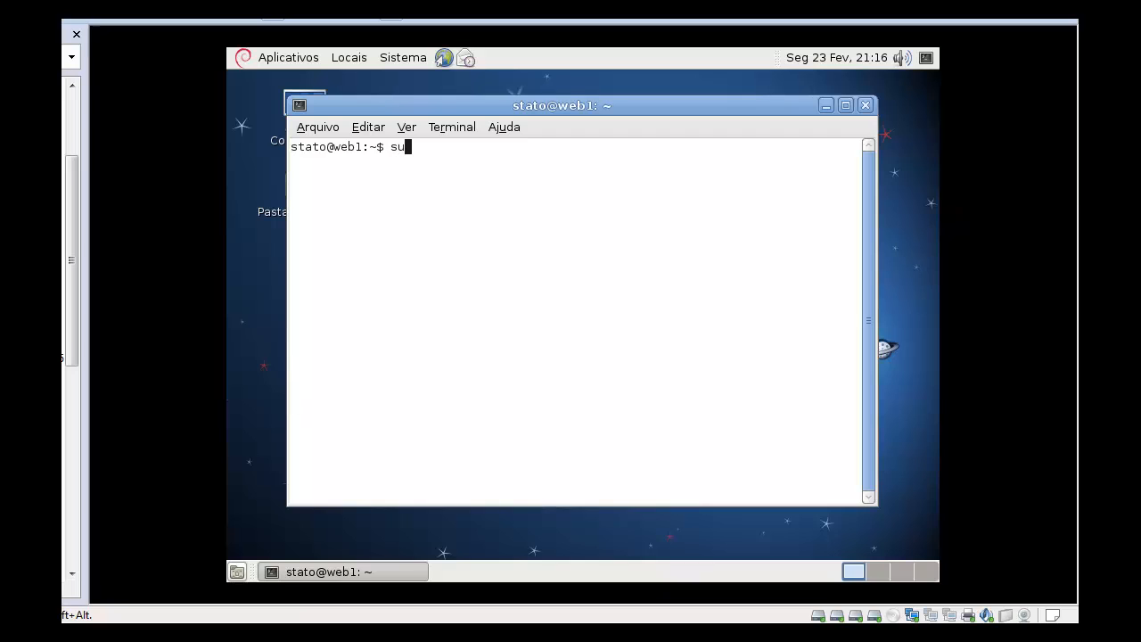
pyautogui.write('-')
pyautogui.press('Return')
pyautogui.press('Return')
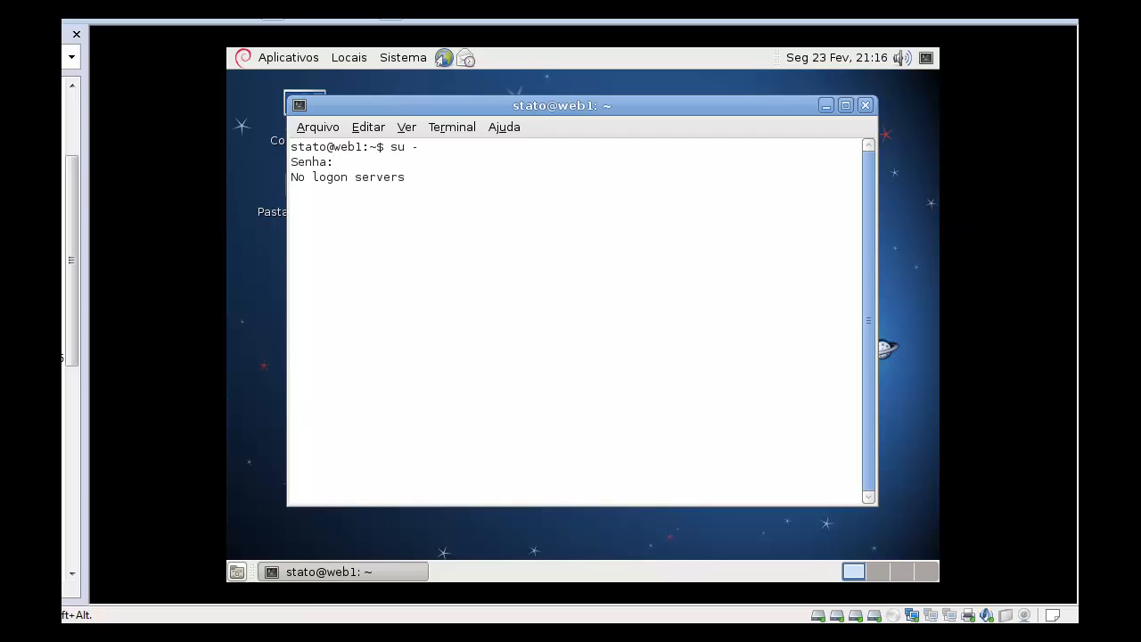
pyautogui.write('su -')
pyautogui.press('Return')
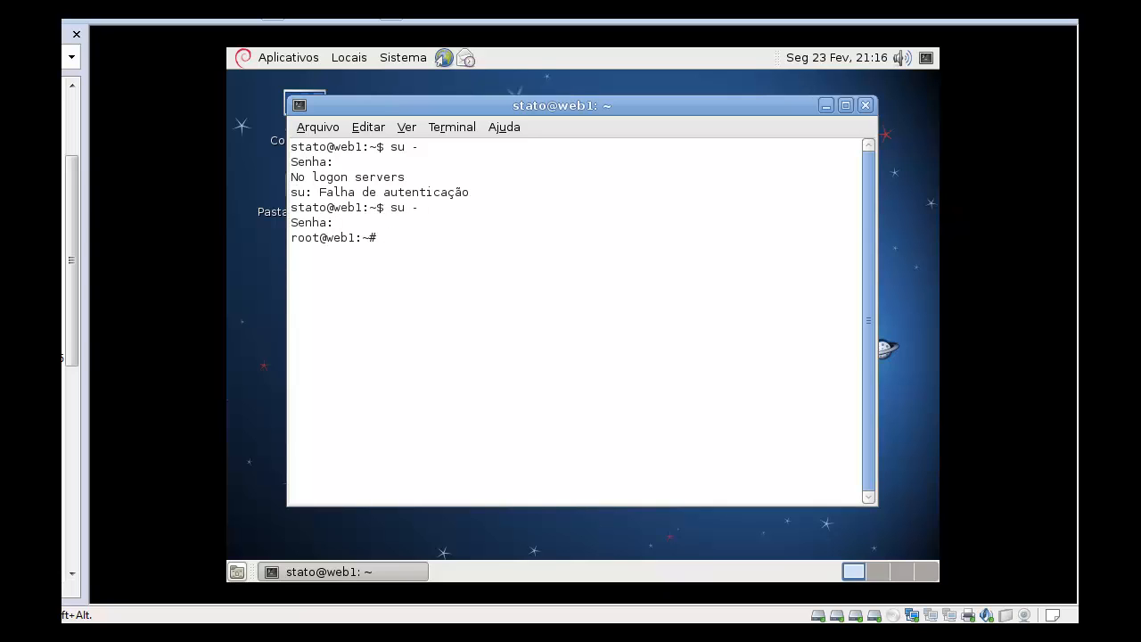
# Clear the terminal and open /etc/zabbix/zabbix_agentd.conf in vim
pyautogui.hotkey('ctrl', 'l')
pyautogui.write('vim /etc/za')
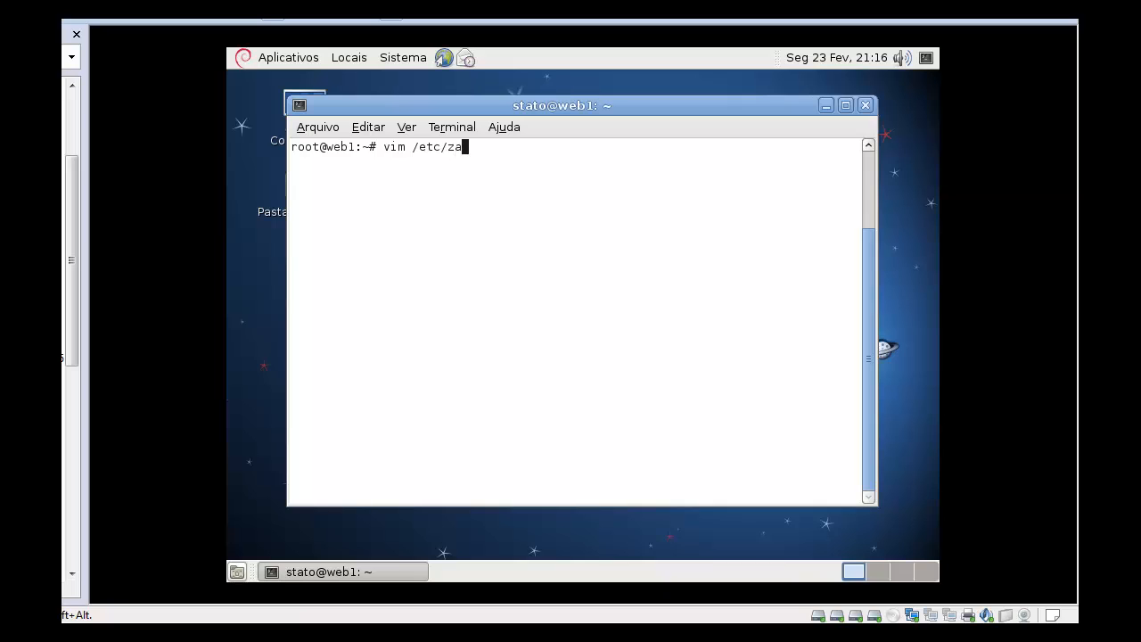
pyautogui.write('bbix/za')
pyautogui.press('Tab')
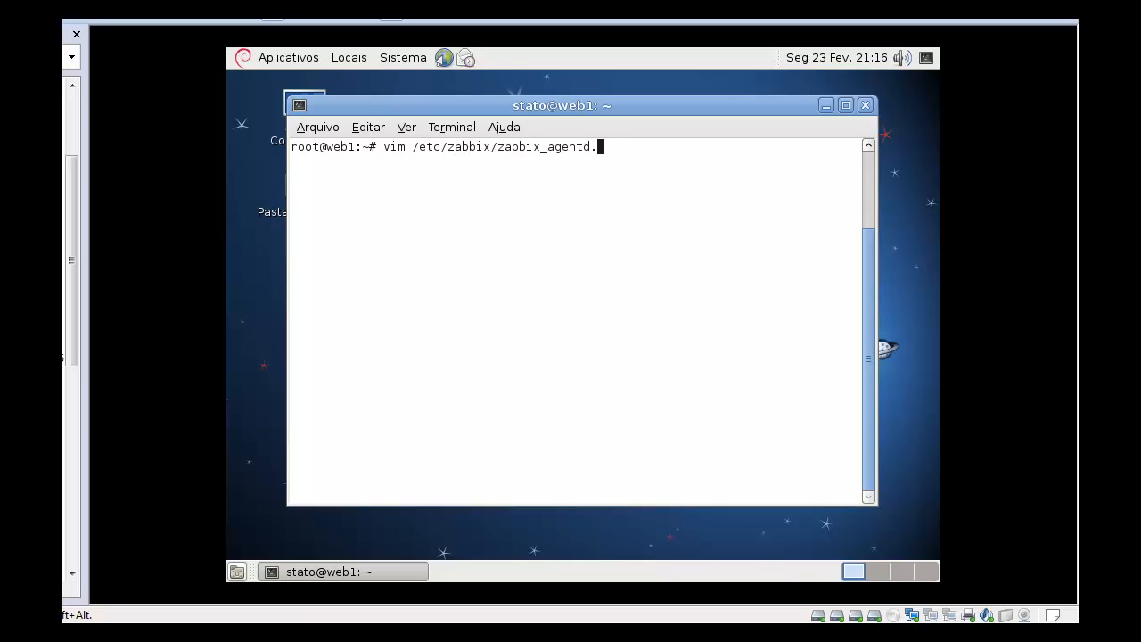
pyautogui.write('c')
pyautogui.press('Tab')
pyautogui.press('Return')
# Examine the Server, ListenIP, ServerActive and Hostname parameters in the agent configuration, and exit vim with :wq
pyautogui.press('pagedown')
pyautogui.press('pagedown')
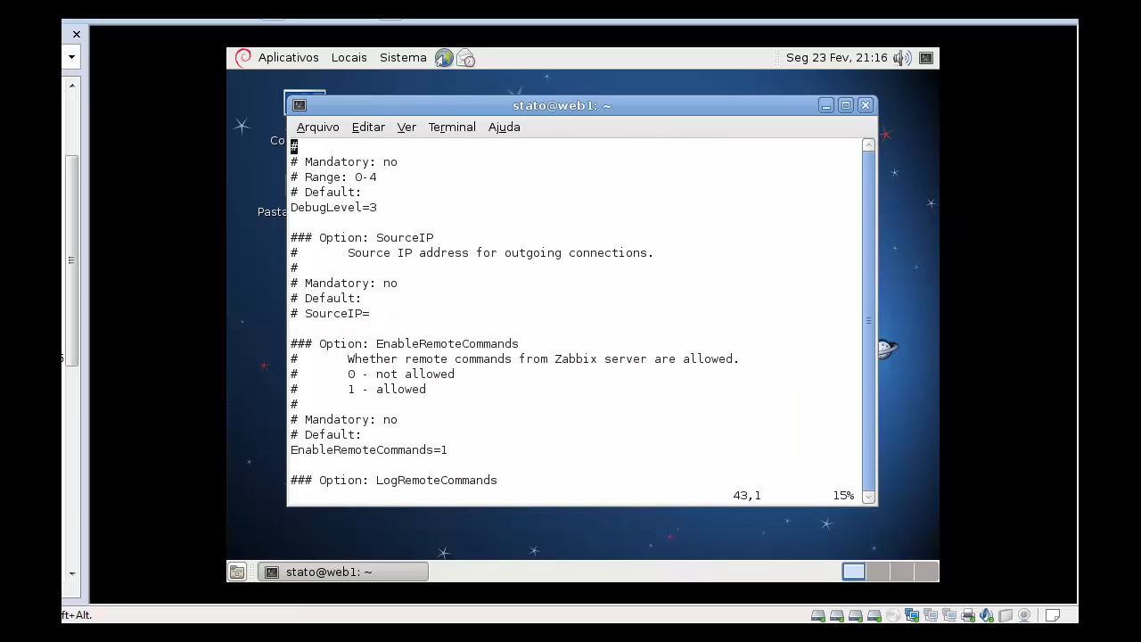
pyautogui.press('pagedown')
pyautogui.press('pagedown')
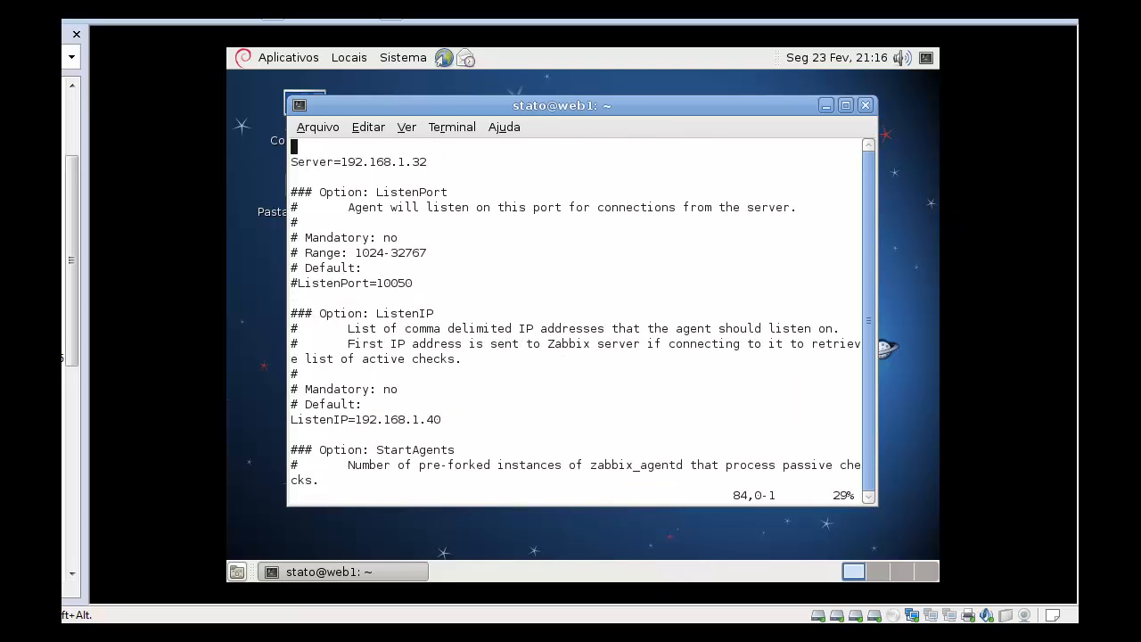
pyautogui.press('pagedown')
pyautogui.press('pagedown')
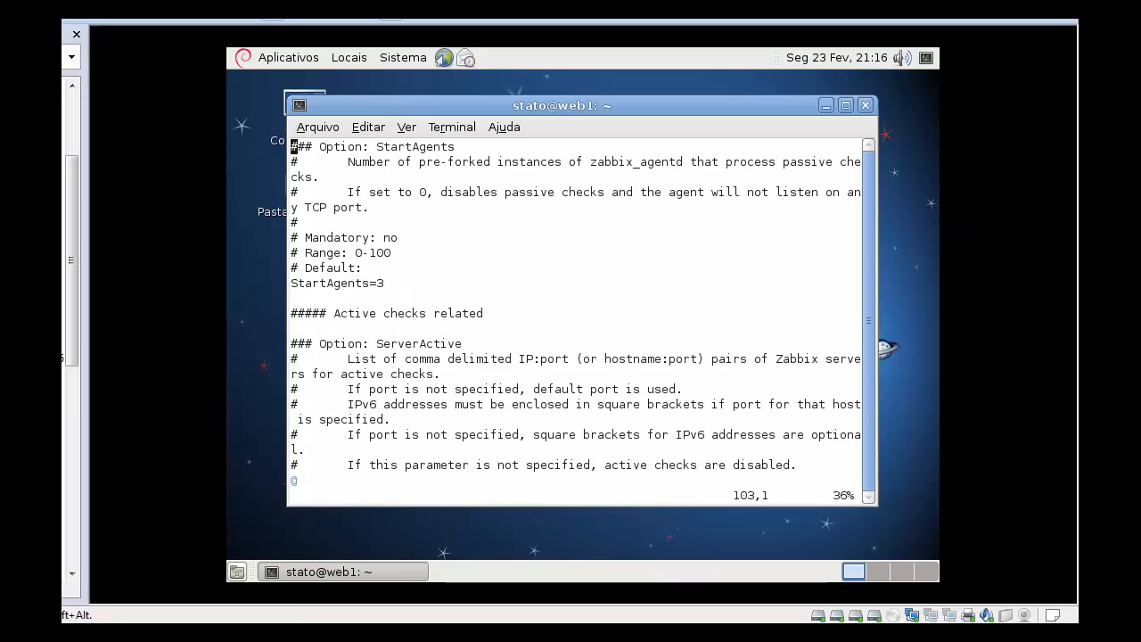
pyautogui.press('Down')
pyautogui.press('Down')
pyautogui.press('Down')
pyautogui.press('Down')
pyautogui.press('Down')
pyautogui.press('Down')
pyautogui.press('Down')
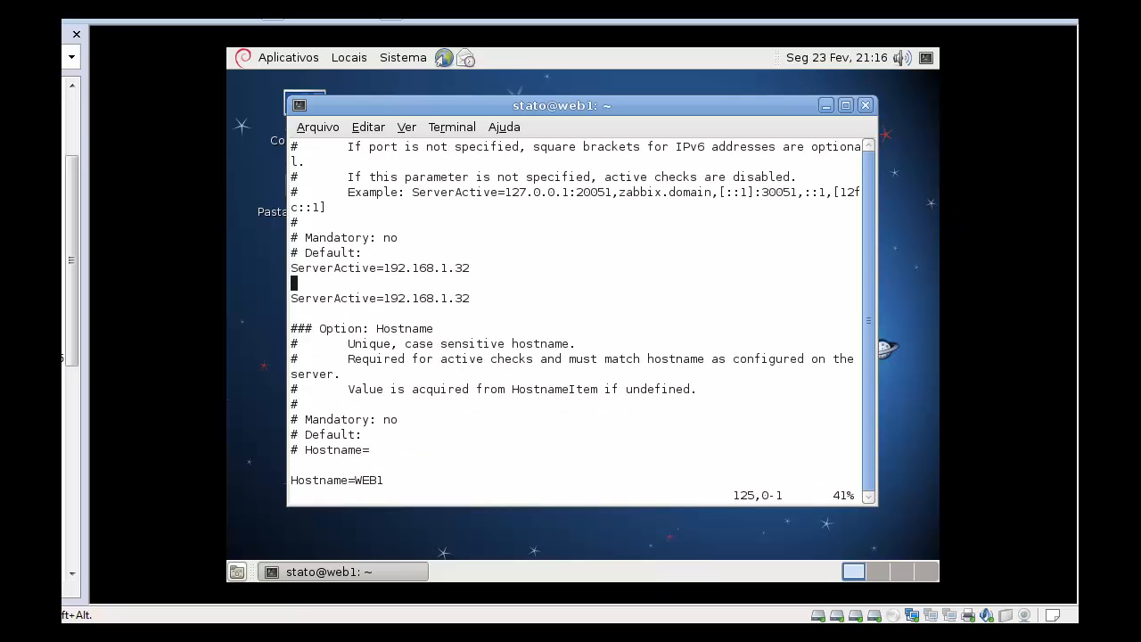
pyautogui.write(':wq')
pyautogui.press('Return')
# Check the eth0 interface's address with ifconfig and request a DHCP lease with dhclient eth0 -v
pyautogui.write('ifconfig eth0')
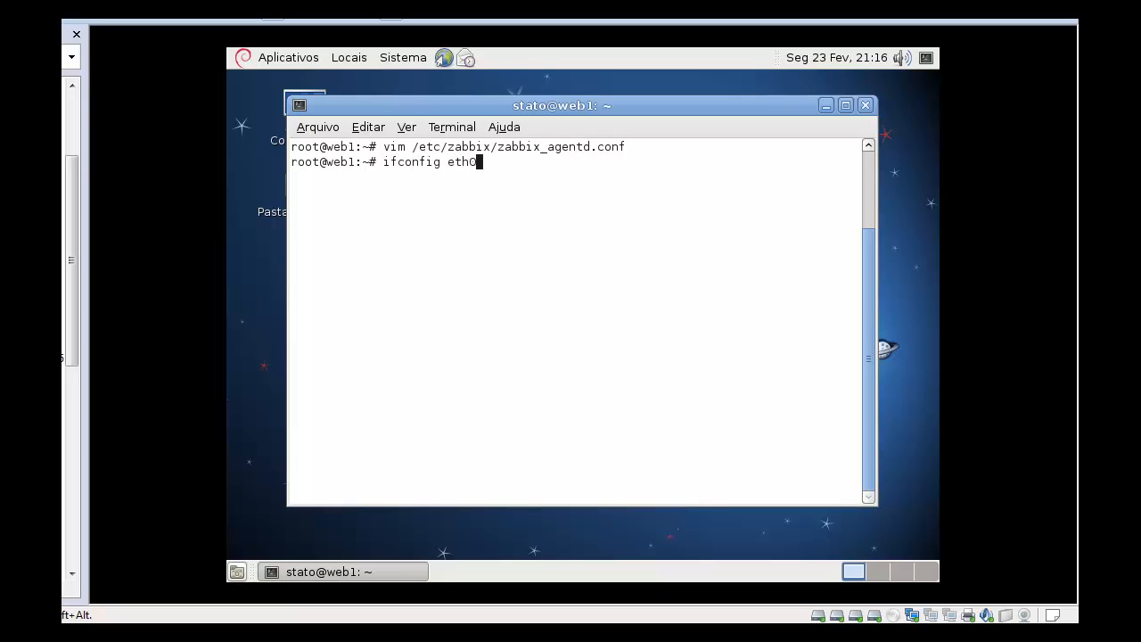
pyautogui.press('Return')
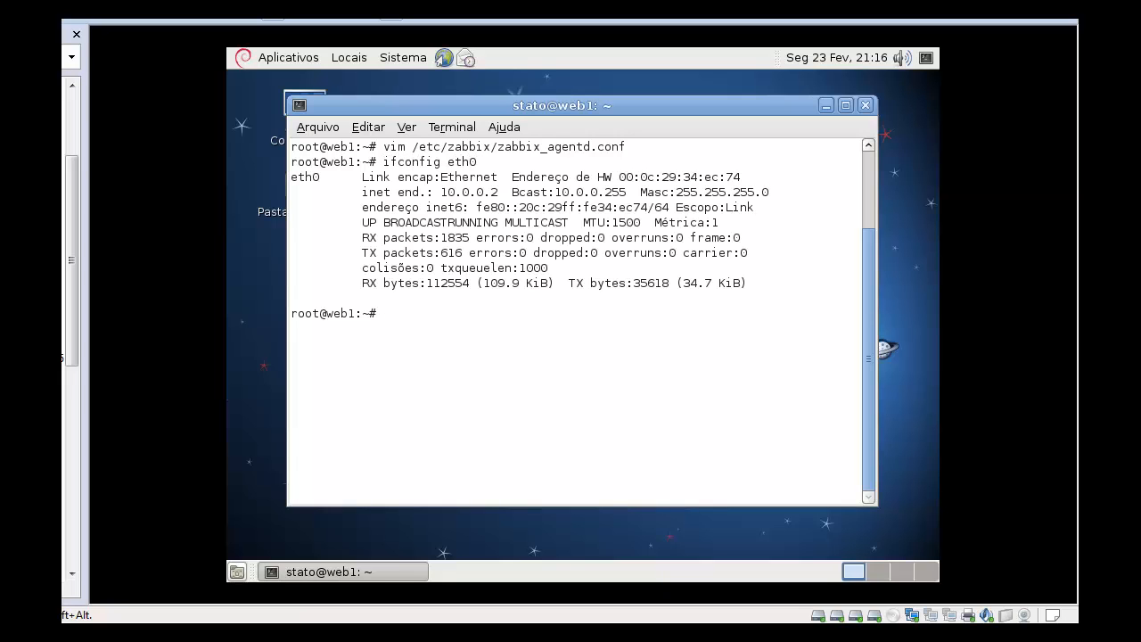
pyautogui.write('dhclient eth0 -v')
pyautogui.press('Return')
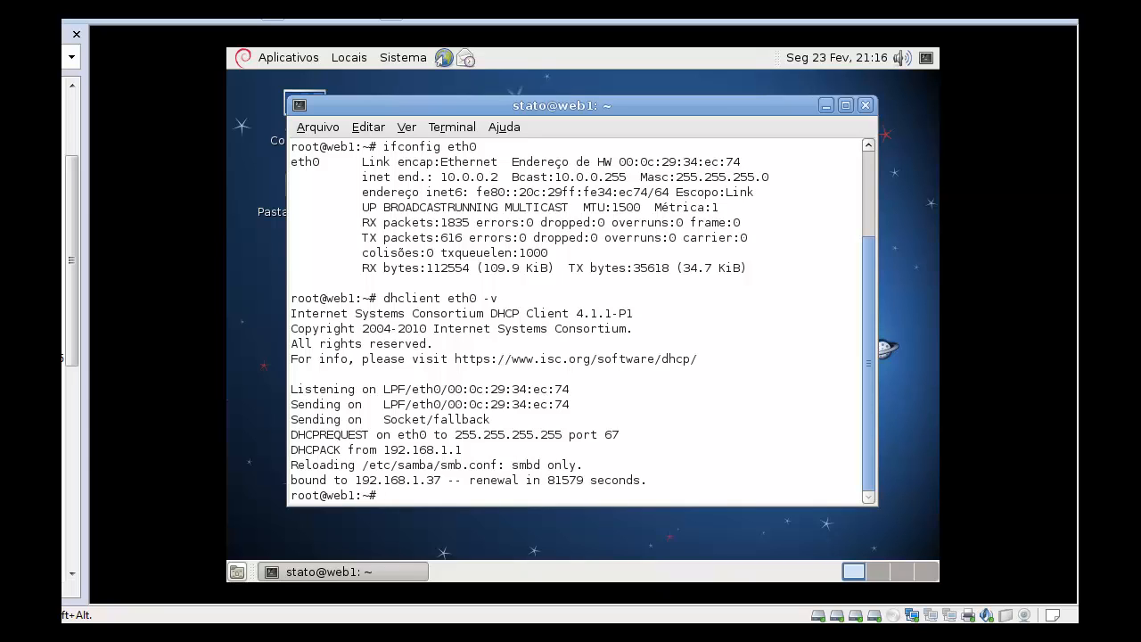
# Reopen zabbix_agentd.conf in vim and set ListenIP to 192.168.1.37
pyautogui.press('Up')
pyautogui.press('Up')
pyautogui.press('Up')
pyautogui.press('Return')
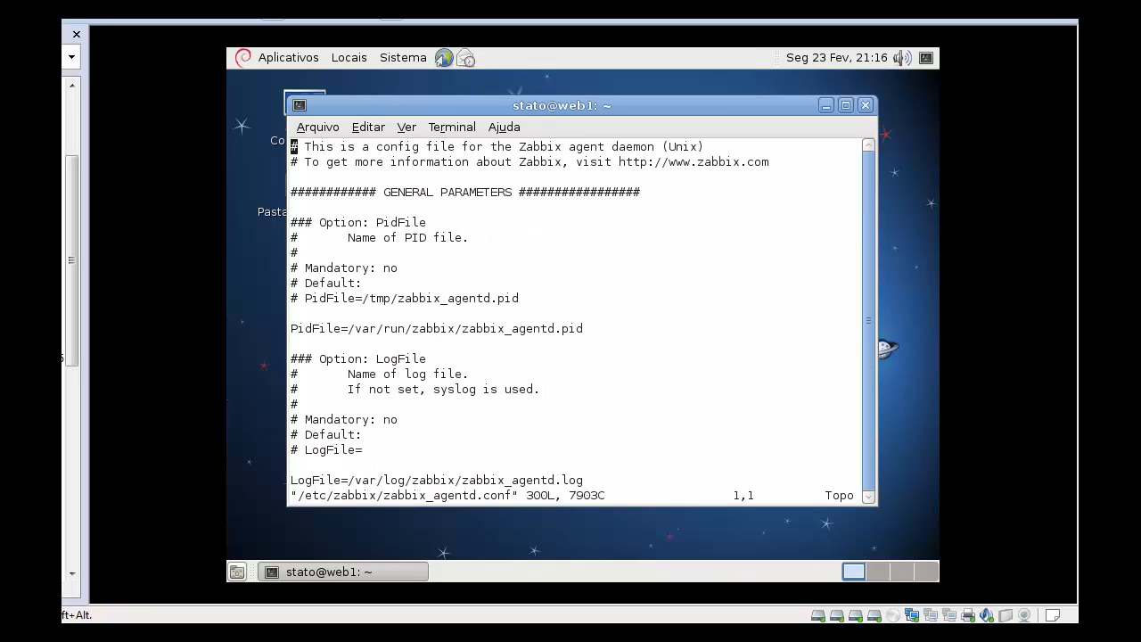
pyautogui.press('Down')
pyautogui.press('Down')
pyautogui.press('Down')
pyautogui.press('Down')
pyautogui.press('Down')
pyautogui.press('Down')
pyautogui.press('Down')
pyautogui.press('Down')
pyautogui.press('Down')
pyautogui.press('Down')
pyautogui.press('Down')
pyautogui.press('Down')
pyautogui.press('Down')
pyautogui.press('Down')
pyautogui.press('Down')
pyautogui.press('Down')
pyautogui.press('Down')
pyautogui.press('Down')
pyautogui.press('Down')
pyautogui.press('Down')
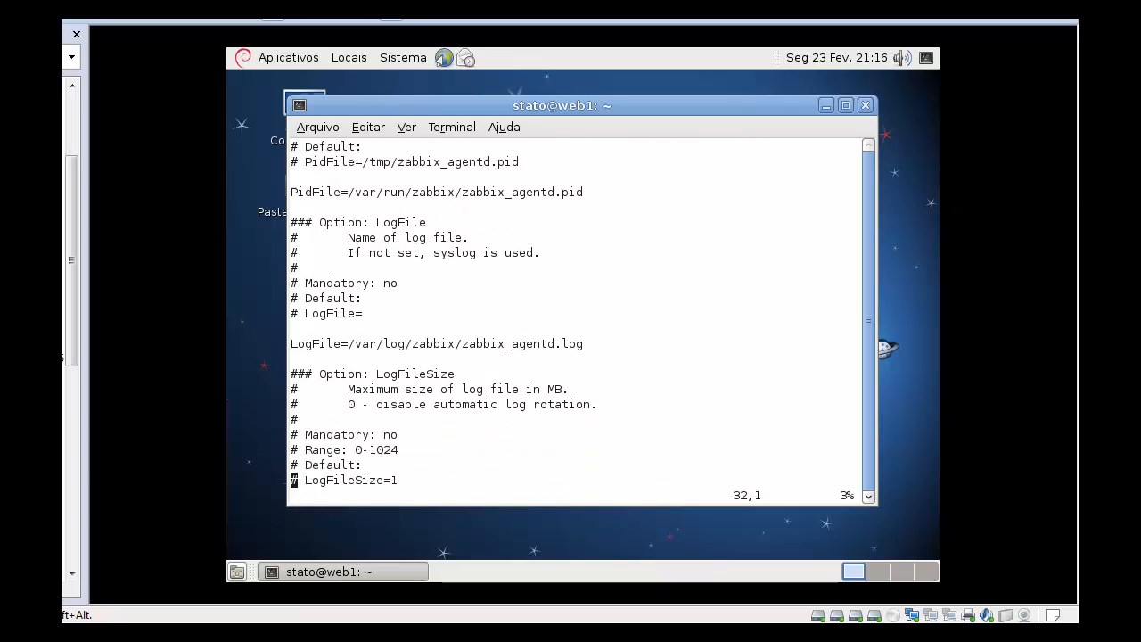
pyautogui.press('Down')
pyautogui.press('Down')
pyautogui.press('Down')
pyautogui.press('Down')
pyautogui.press('pagedown')
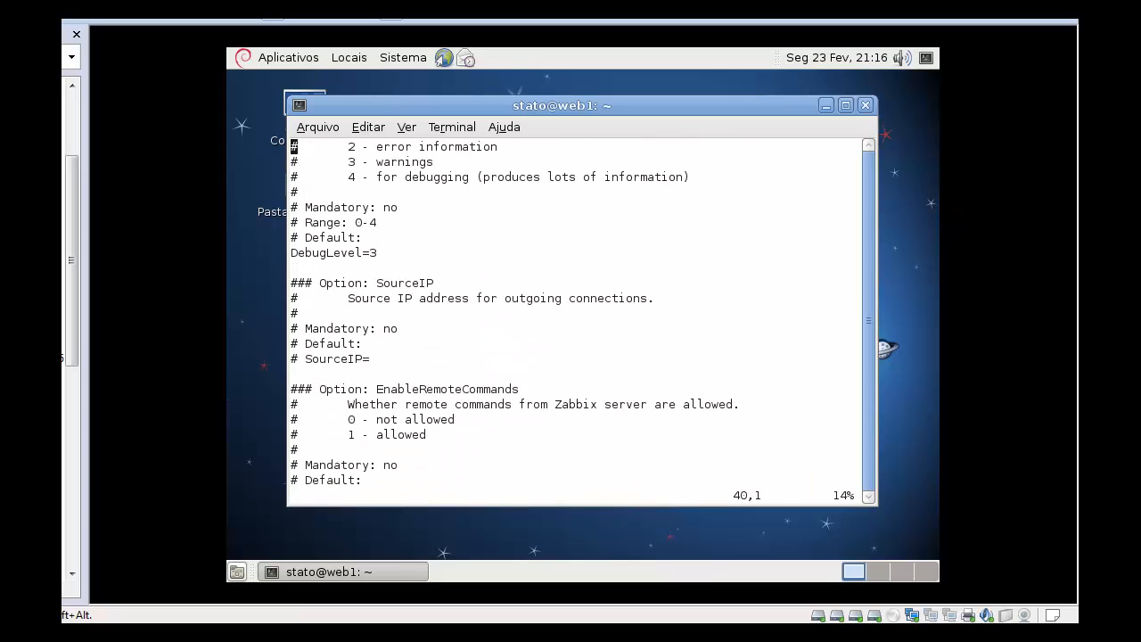
pyautogui.press('pagedown')
pyautogui.press('pagedown')
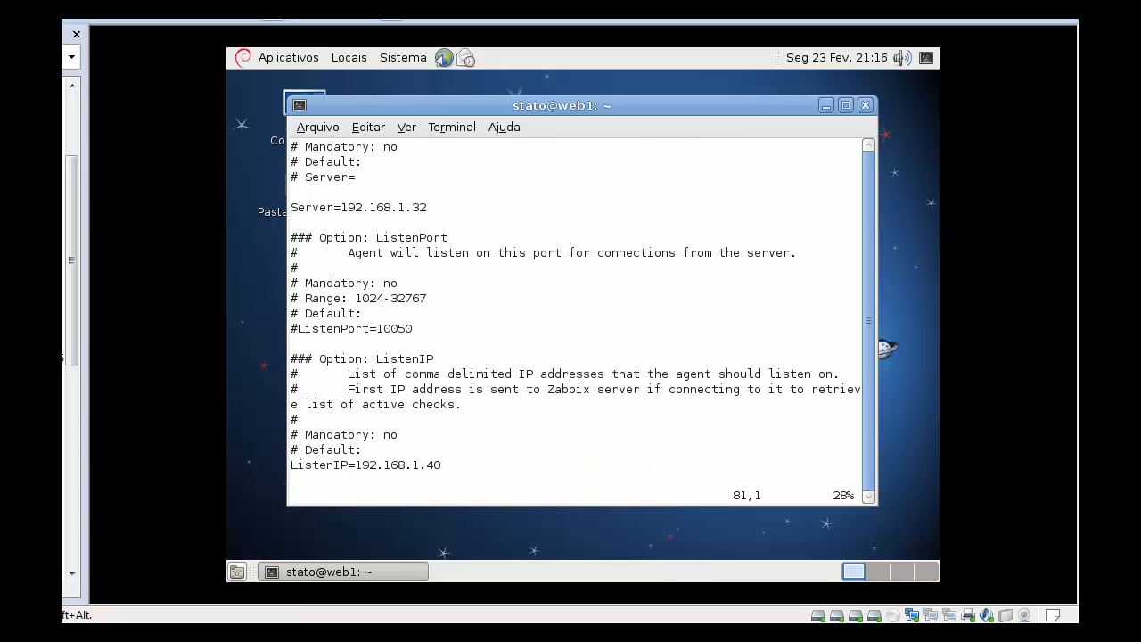
pyautogui.press('Down')
pyautogui.press('Down')
pyautogui.press('Down')
pyautogui.press('pagedown')
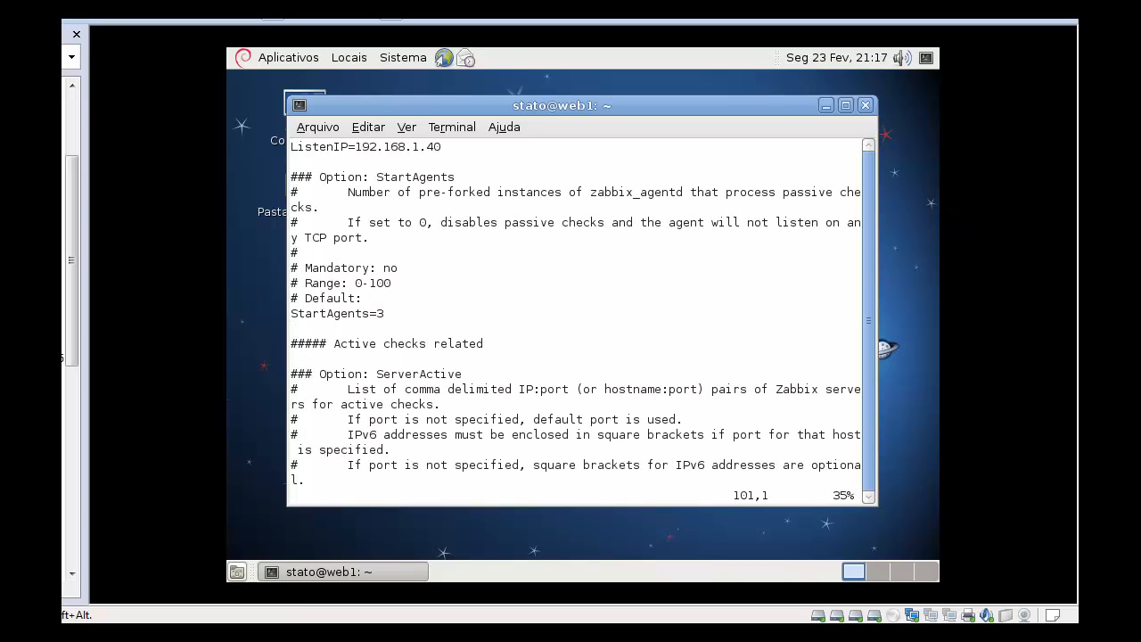
pyautogui.press('Up')
pyautogui.press('Up')
pyautogui.press('Down')
pyautogui.press('Down')
pyautogui.press('$')
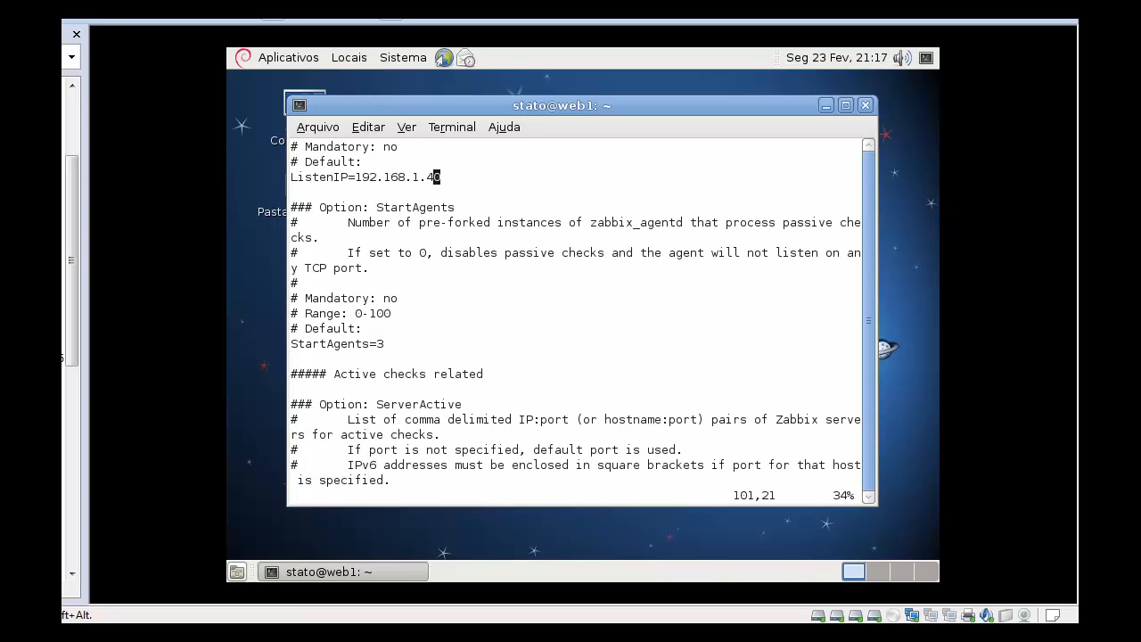
pyautogui.press('x')
pyautogui.press('x')
pyautogui.write('a37')
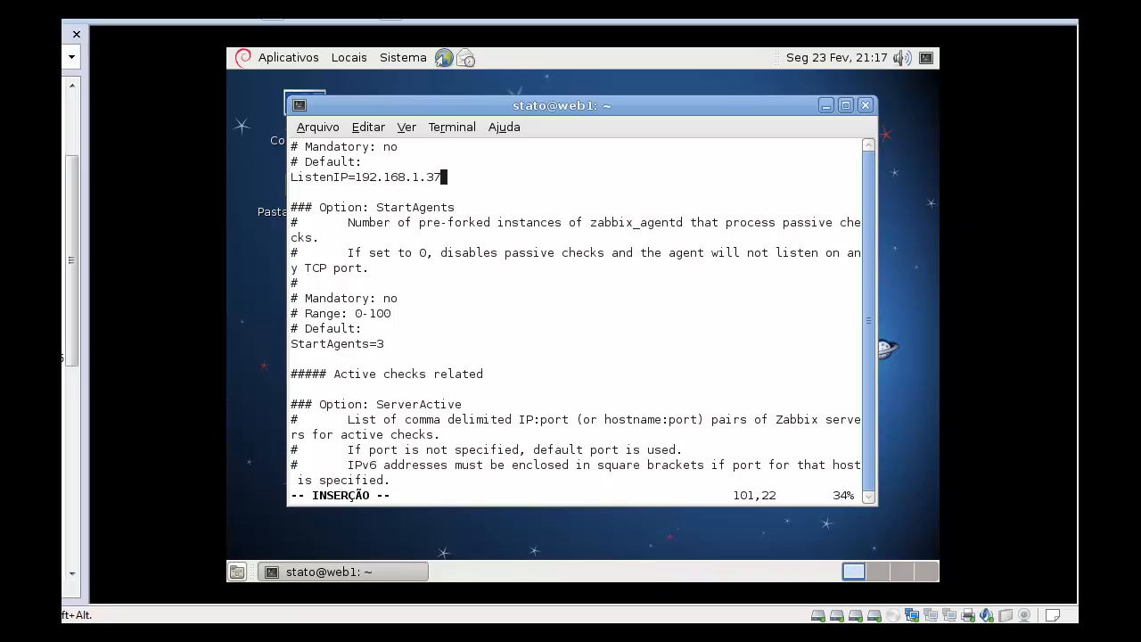
# Comment out the first of the two ServerActive=192.168.1.32 lines with #
pyautogui.press('Down')
pyautogui.press('pagedown')
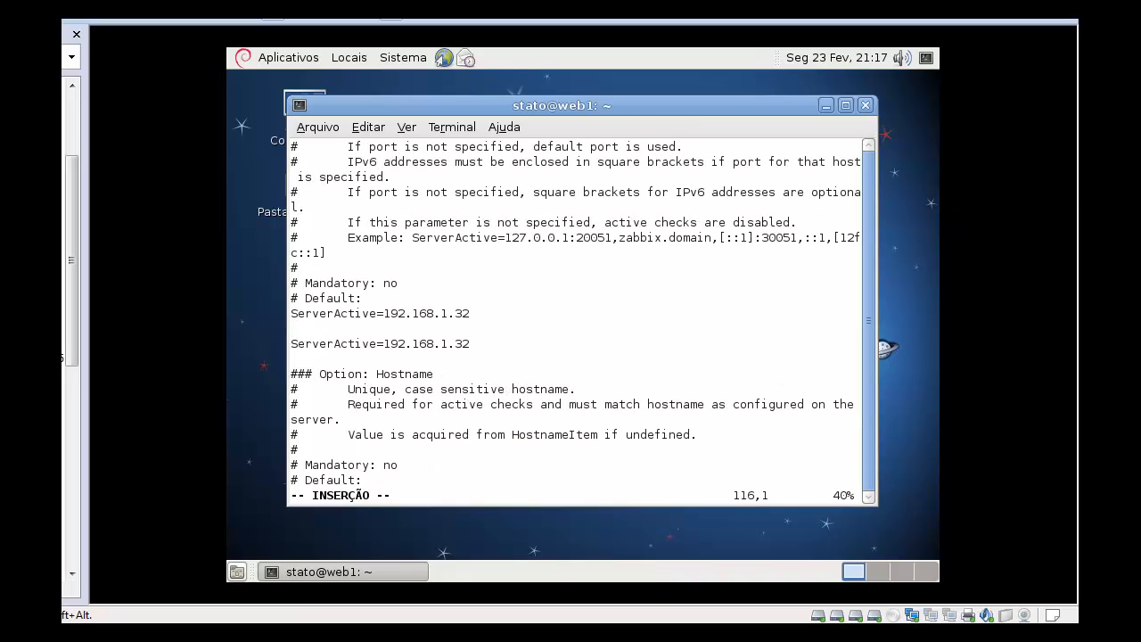
pyautogui.press('Down')
pyautogui.press('Down')
pyautogui.press('Down')
pyautogui.press('Down')
pyautogui.press('Down')
pyautogui.press('Down')
pyautogui.press('Down')
pyautogui.press('Down')
pyautogui.press('Down')
pyautogui.press('Up')
pyautogui.press('Up')
pyautogui.write('#')
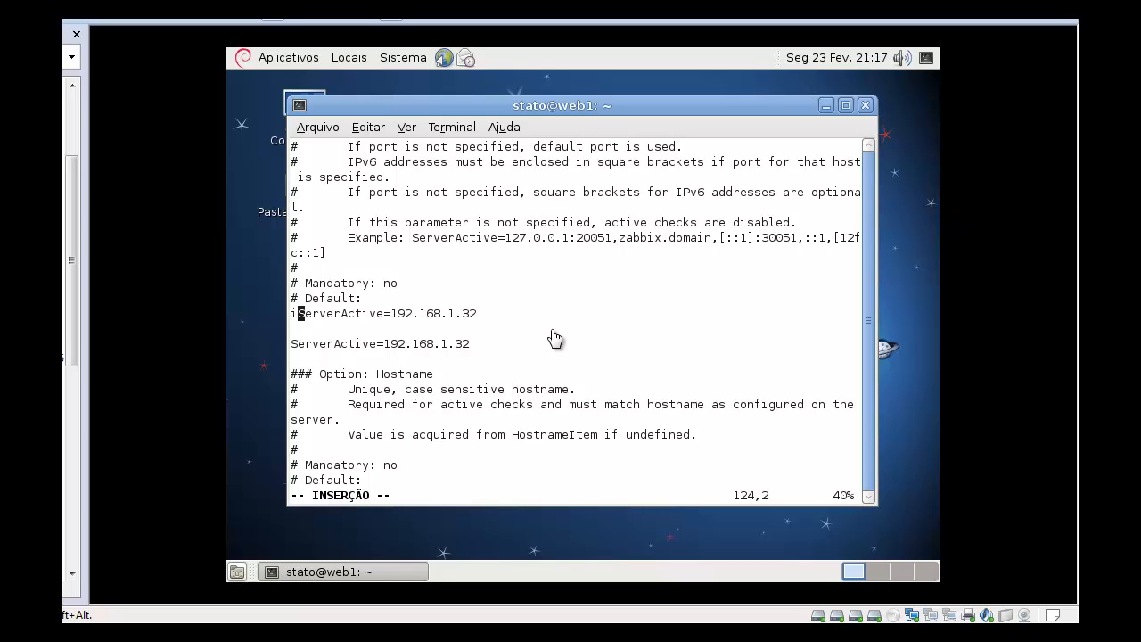
# Check the Hostname and remaining parameters in the agent configuration, and save and close the file with :wq
pyautogui.press('pagedown')
pyautogui.press('pagedown')
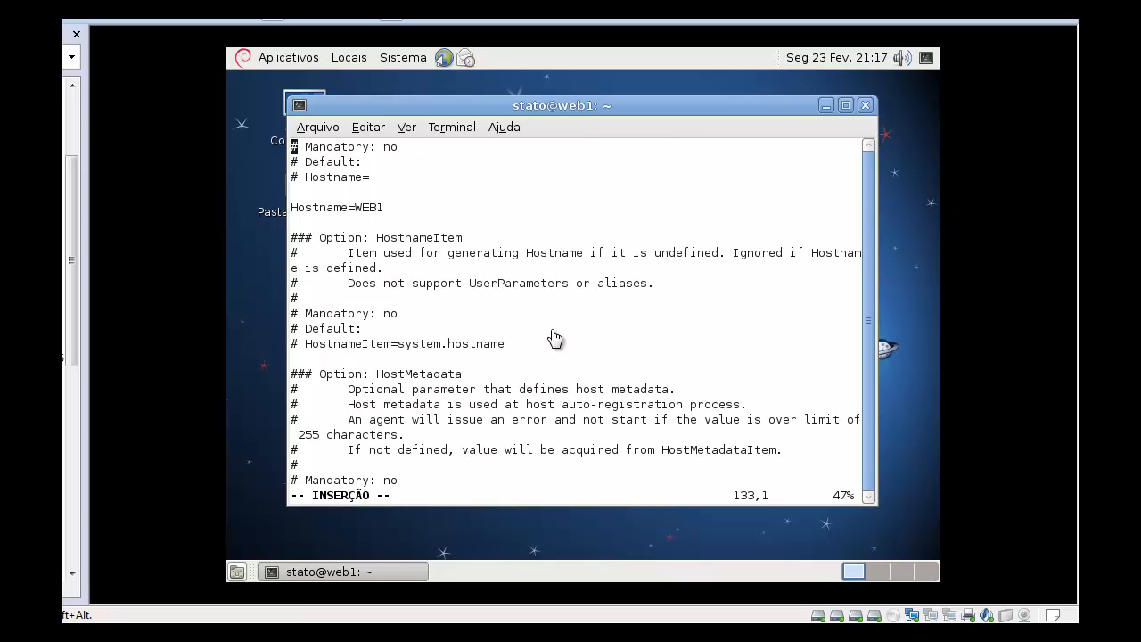
pyautogui.press('pagedown')
pyautogui.press('pagedown')
pyautogui.press('pagedown')
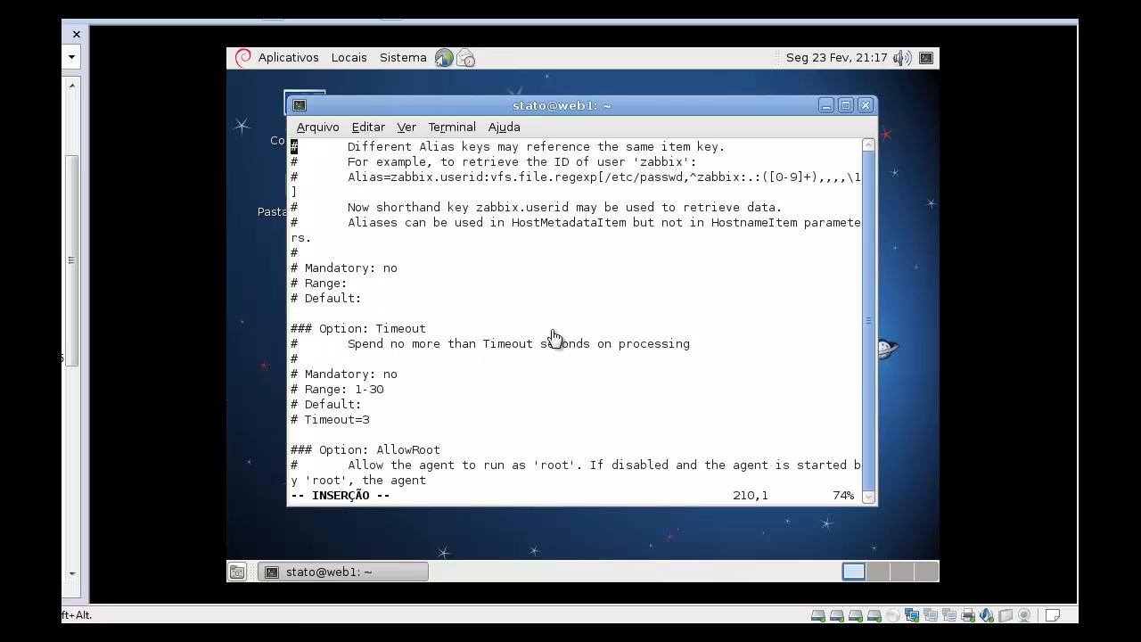
pyautogui.press('Escape')
pyautogui.write(':wq')
pyautogui.press('Return')
# Try to restart the zabbix-agent service with the service command
pyautogui.write('service rest')
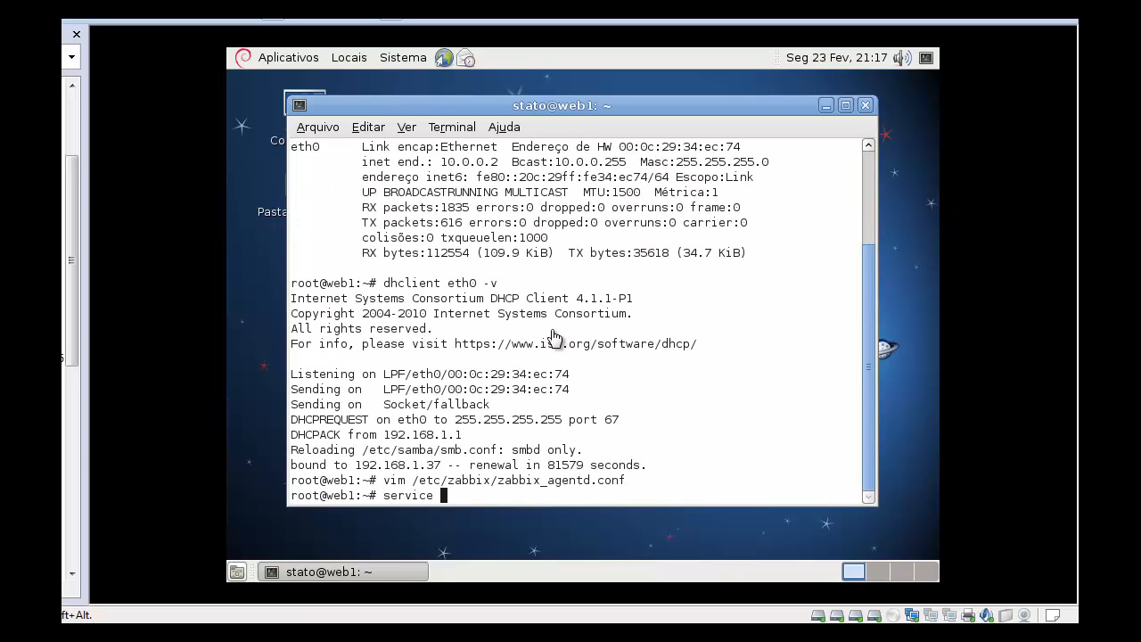
pyautogui.press('BackSpace')
pyautogui.press('BackSpace')
pyautogui.press('BackSpace')
pyautogui.press('BackSpace')
pyautogui.write('zabbix-agent restaret')
pyautogui.press('Return')
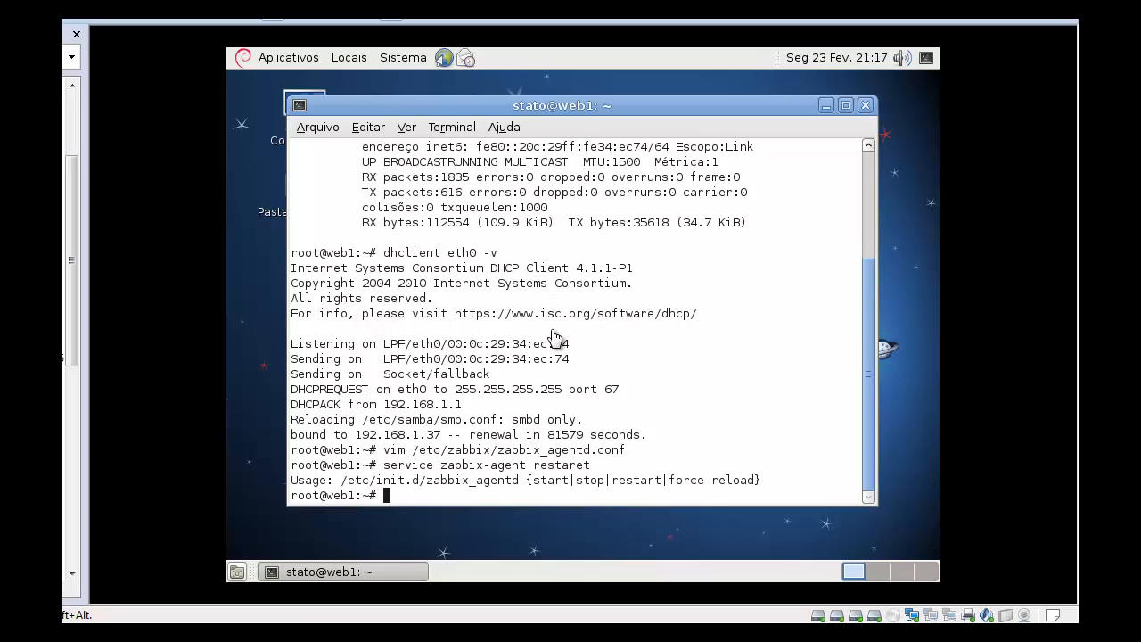
# Restart the zabbix-agent service on web1 with the corrected service command
pyautogui.press('Up')
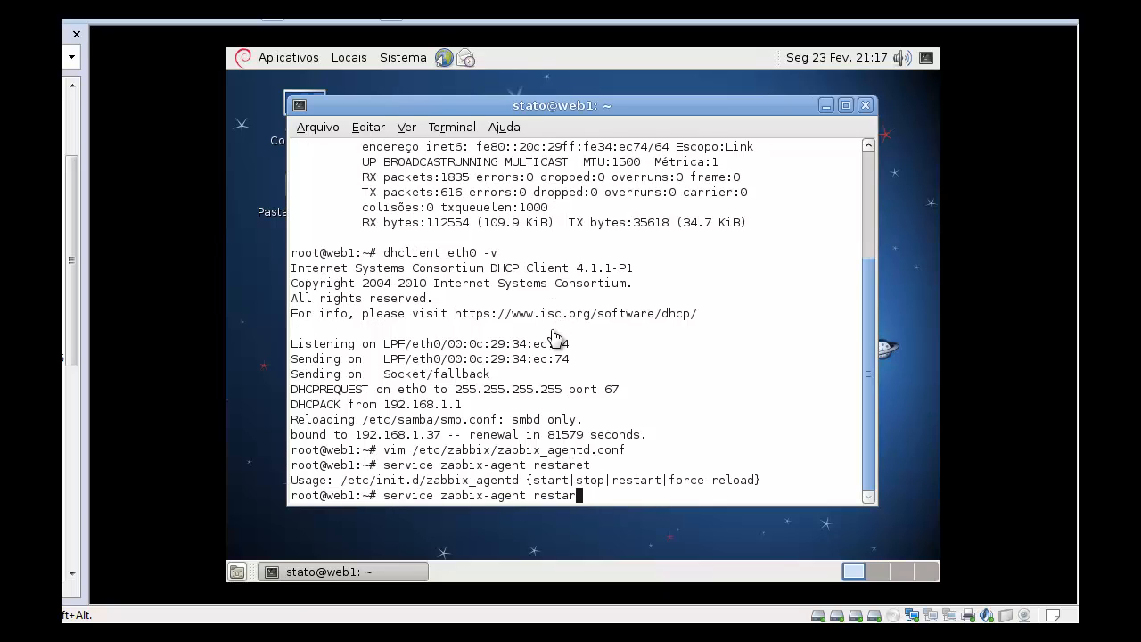
pyautogui.write('t')
pyautogui.press('Return')
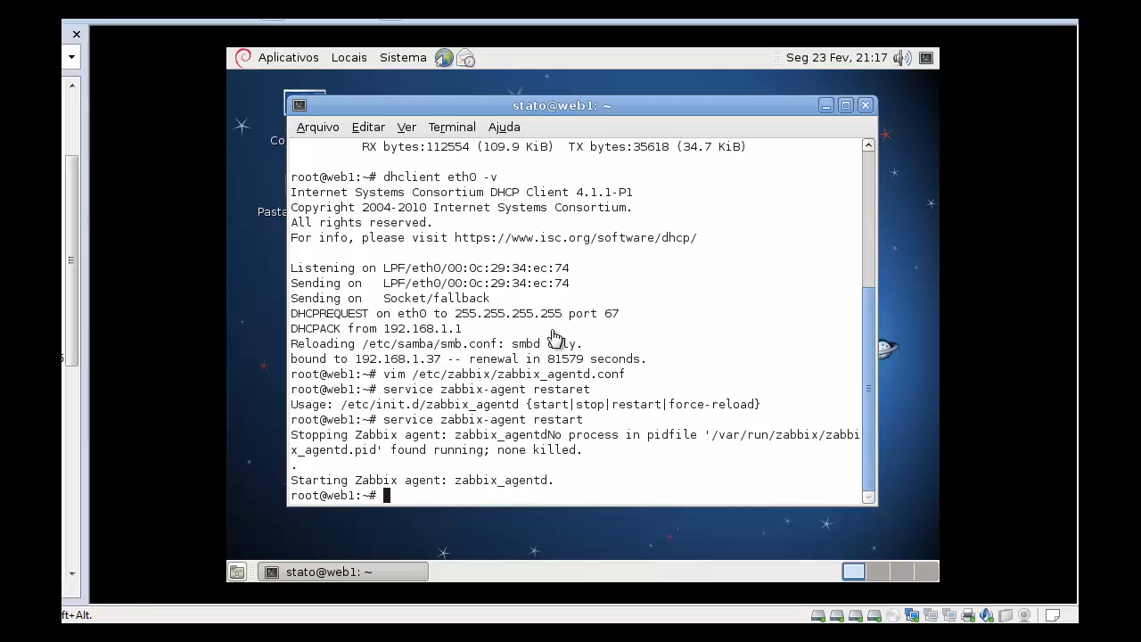
# Check the status of the zabbix-agent service with the service command
pyautogui.press('Up')
pyautogui.press('BackSpace')
pyautogui.press('BackSpace')
pyautogui.press('BackSpace')
pyautogui.press('BackSpace')
pyautogui.press('BackSpace')
pyautogui.press('BackSpace')
pyautogui.press('BackSpace')
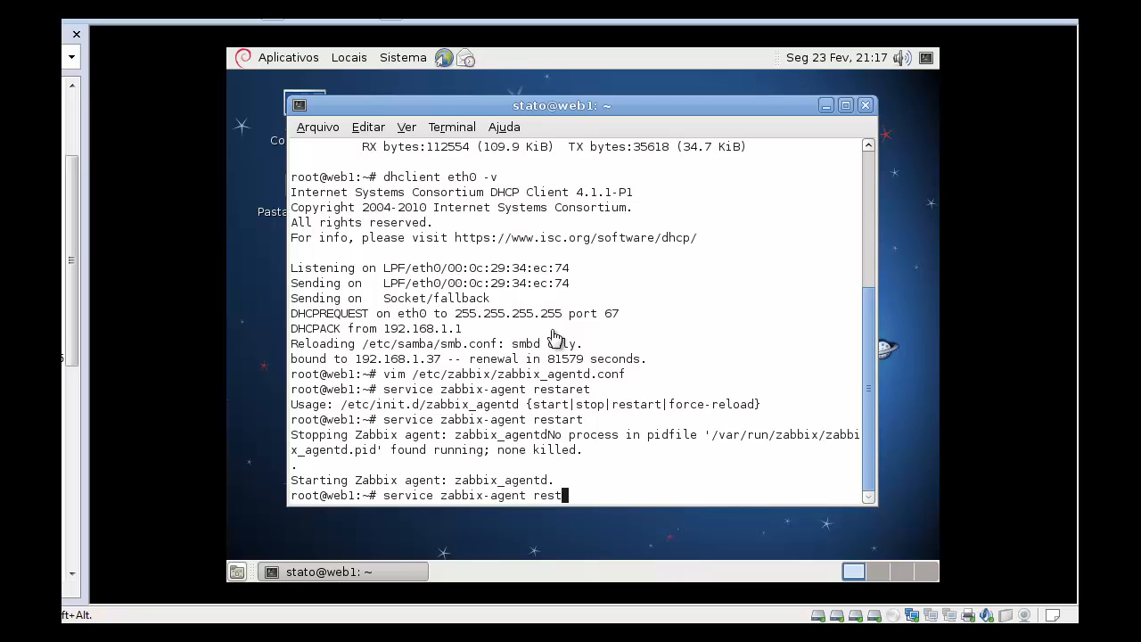
pyautogui.write('status')
pyautogui.press('Return')
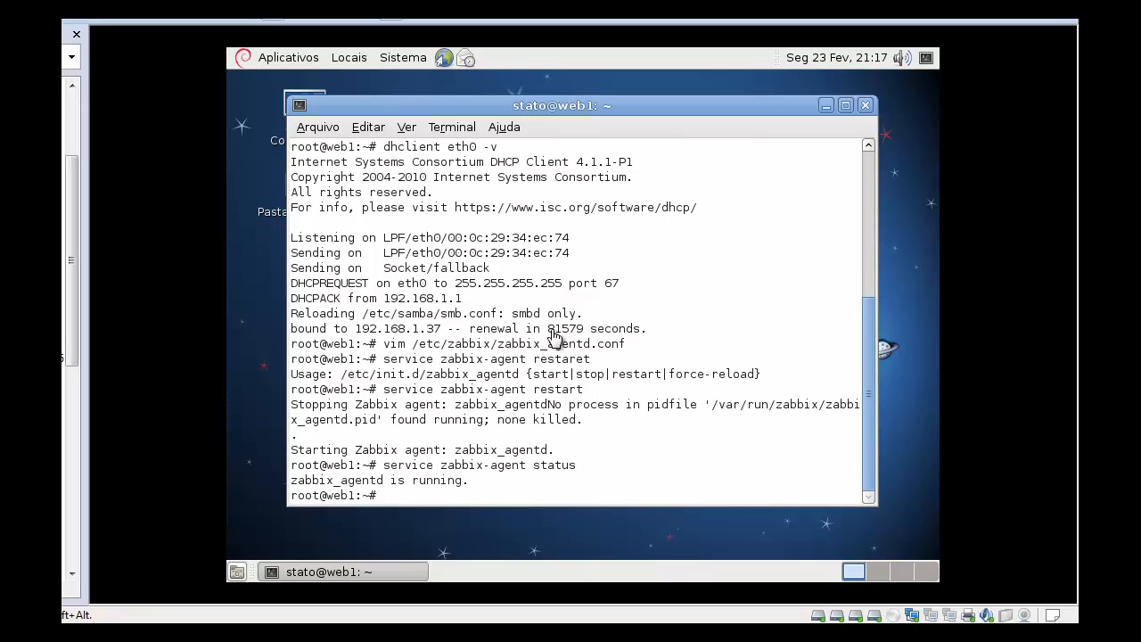
# Clear the terminal and list the listening agent port with netstat -nat | grep 100
pyautogui.hotkey('ctrl', 'l')
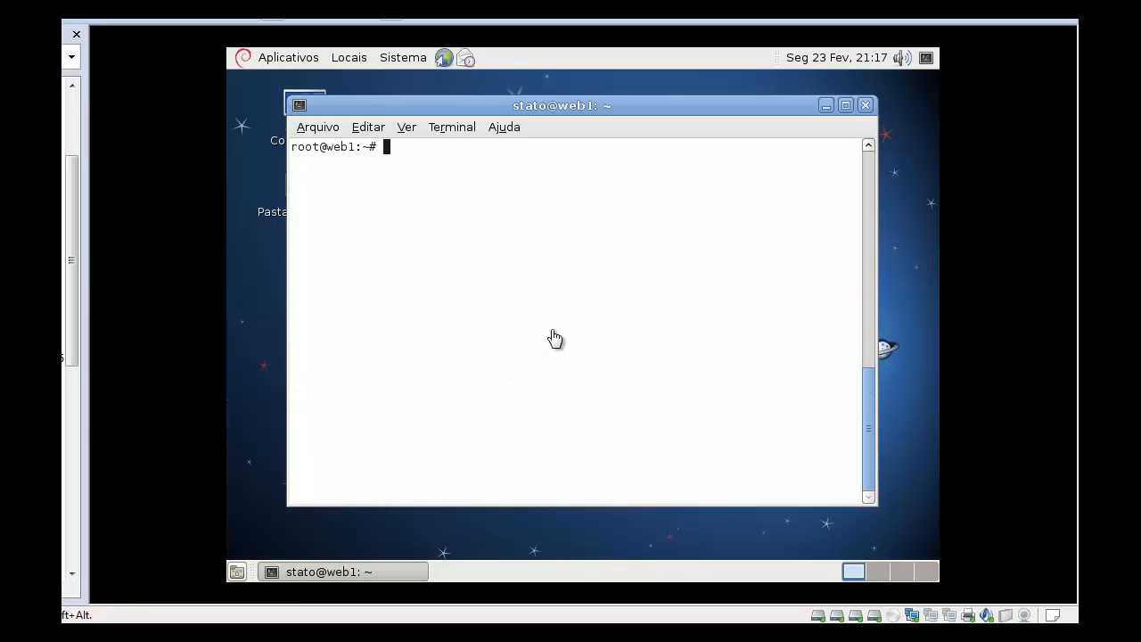
pyautogui.write('netstat -nat | grep ')
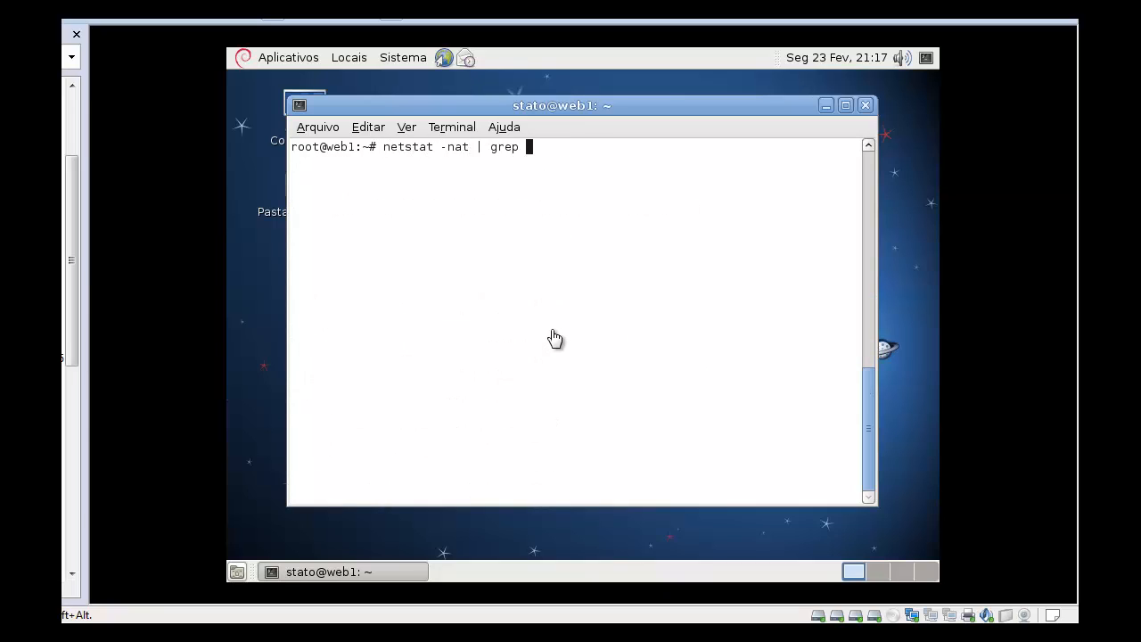
pyautogui.write('100')
pyautogui.press('Return')
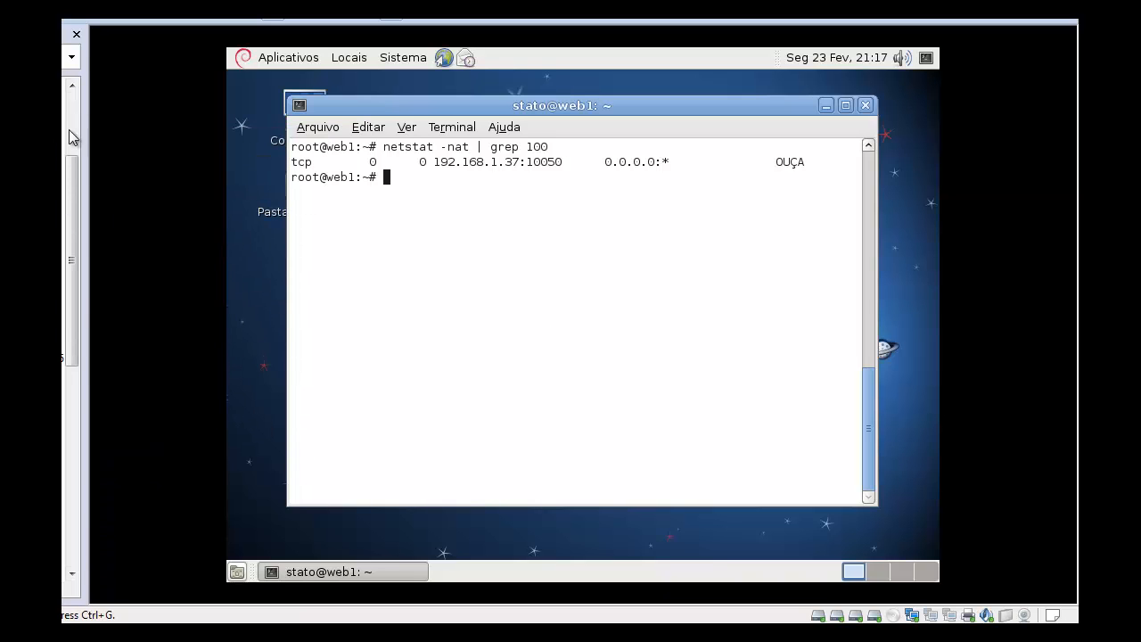
# Switch to the Windows virtual machine, run ipconfig in a Command Prompt, and close the prompt
pyautogui.scroll(3, 75, 130)
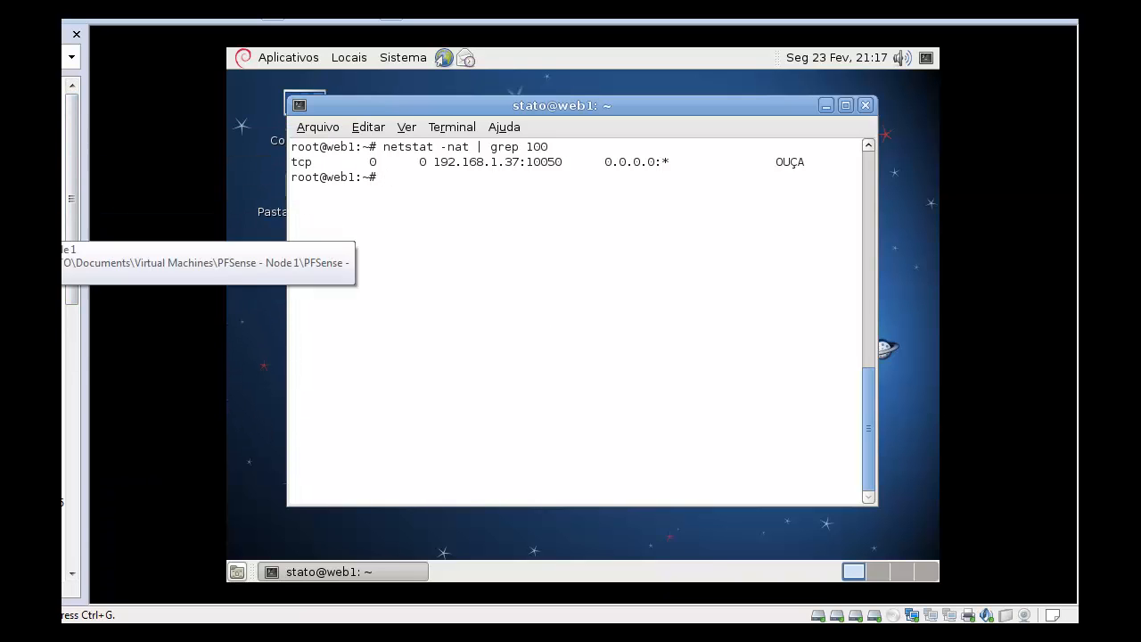
pyautogui.click(64, 284)
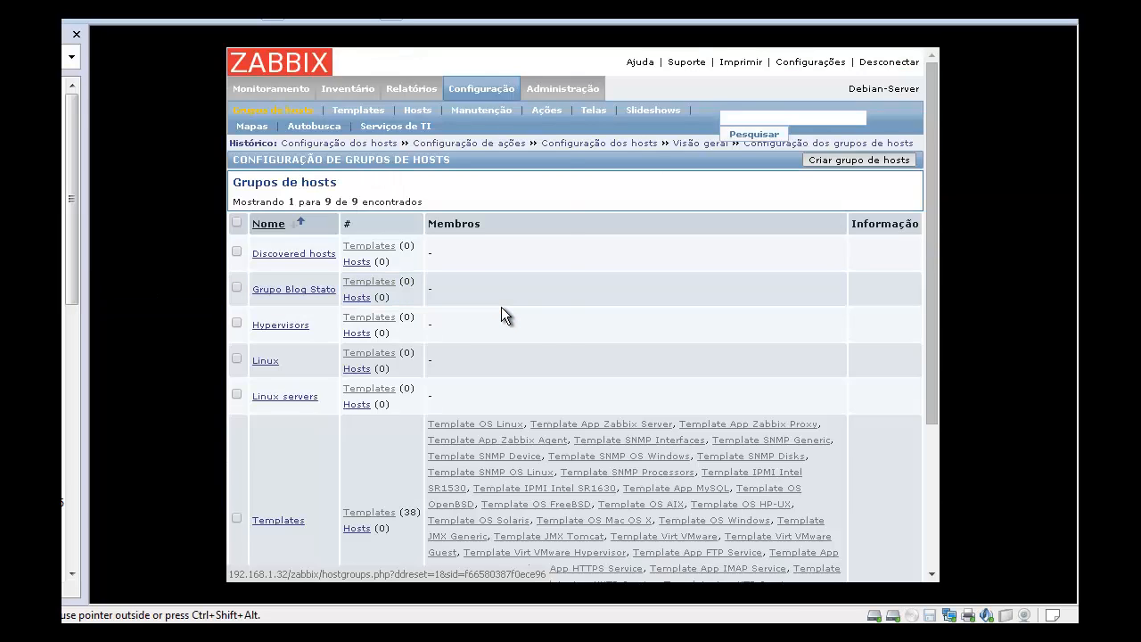
pyautogui.press('super')
pyautogui.click(293, 296)
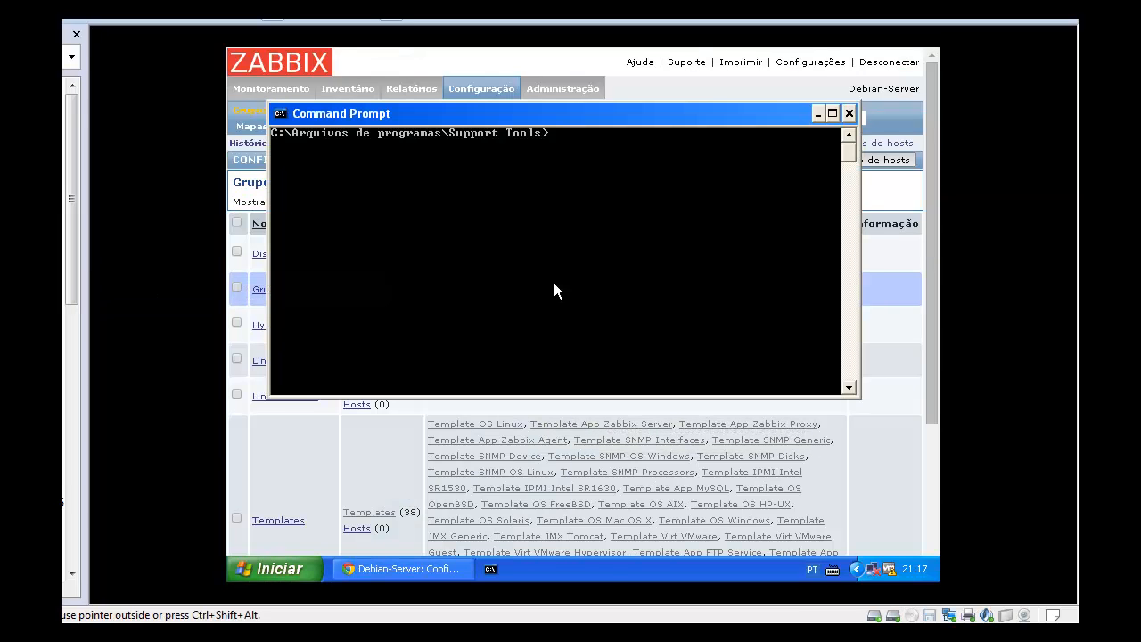
pyautogui.write('ipconfig')
pyautogui.press('Return')
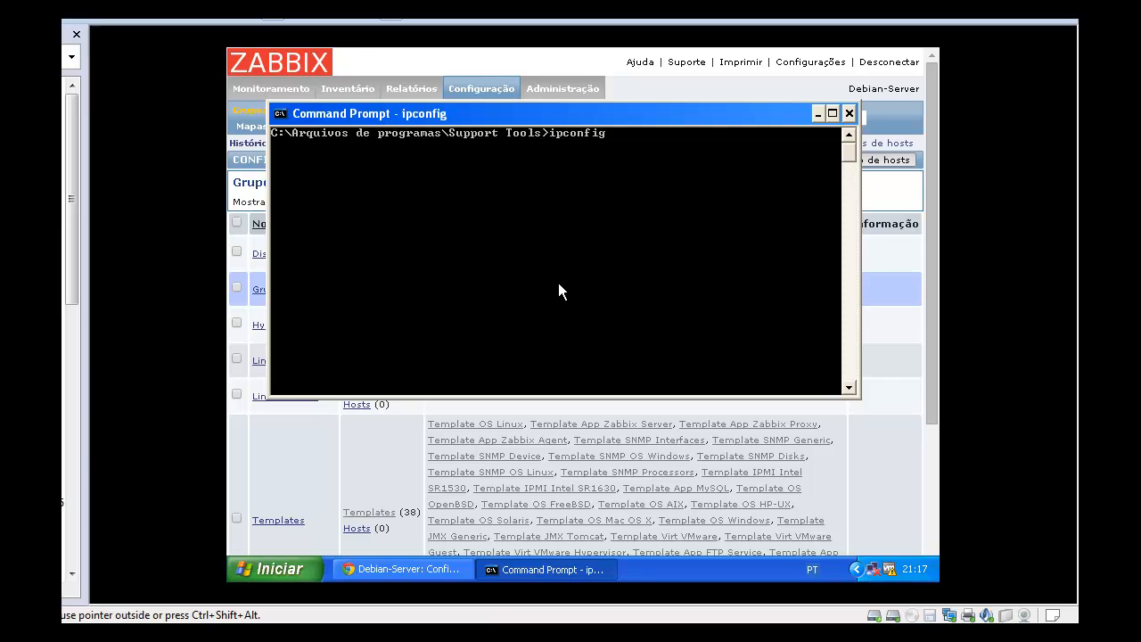
pyautogui.click(848, 113)
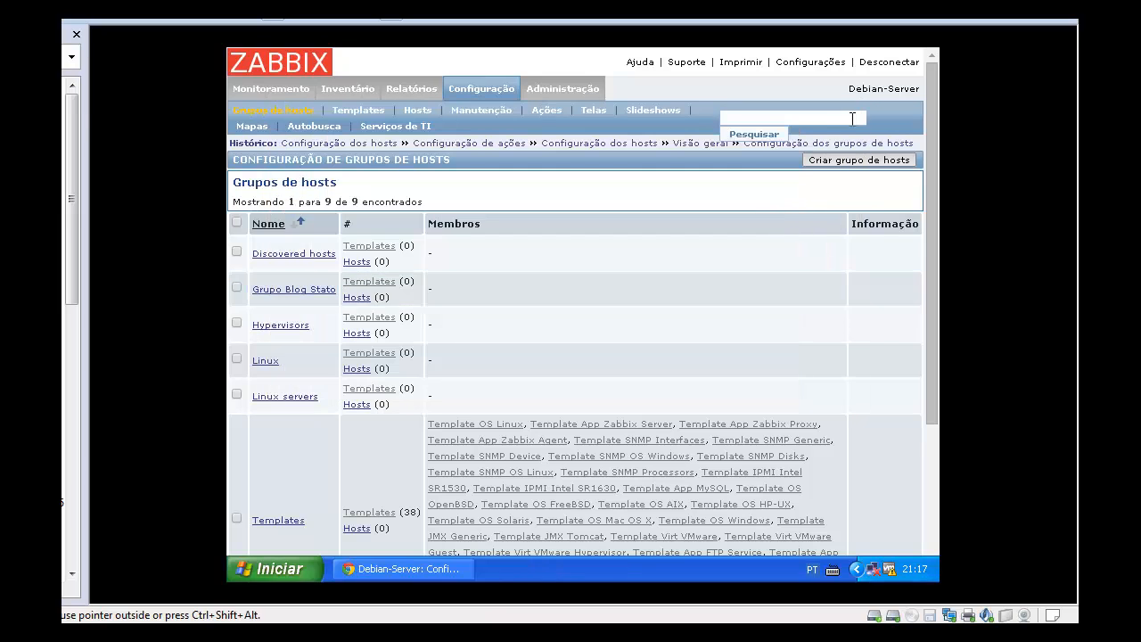
# Open zabbix_agentd.conf from C:\Arquivos de programas\Zabbix Agent on the Windows client
pyautogui.click(277, 571)
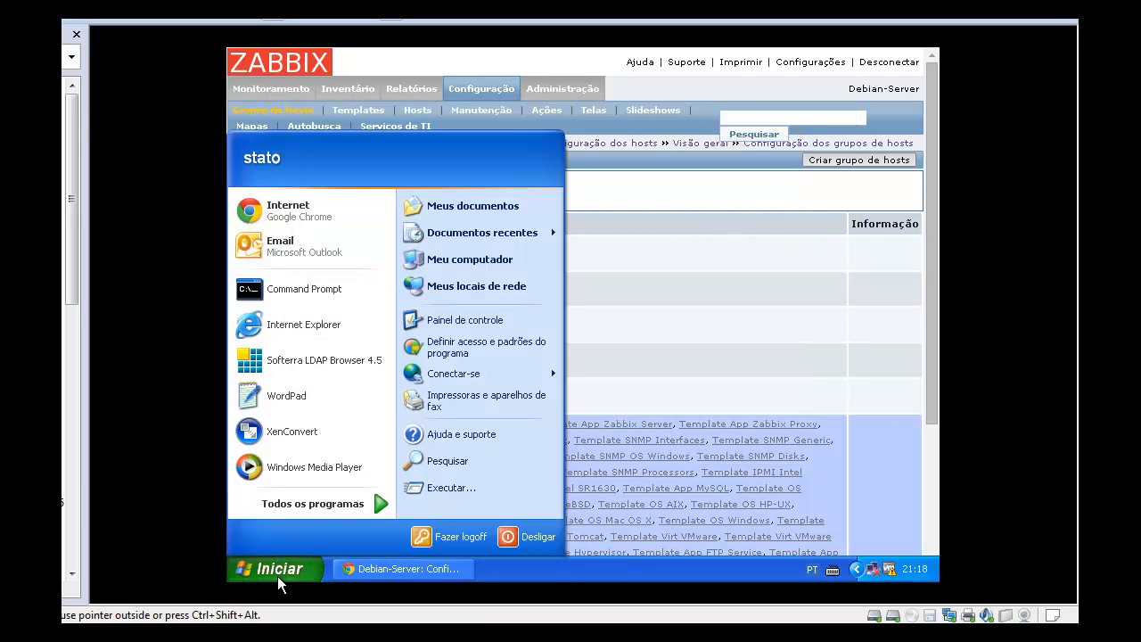
pyautogui.click(445, 262)
pyautogui.doubleClick(540, 208)
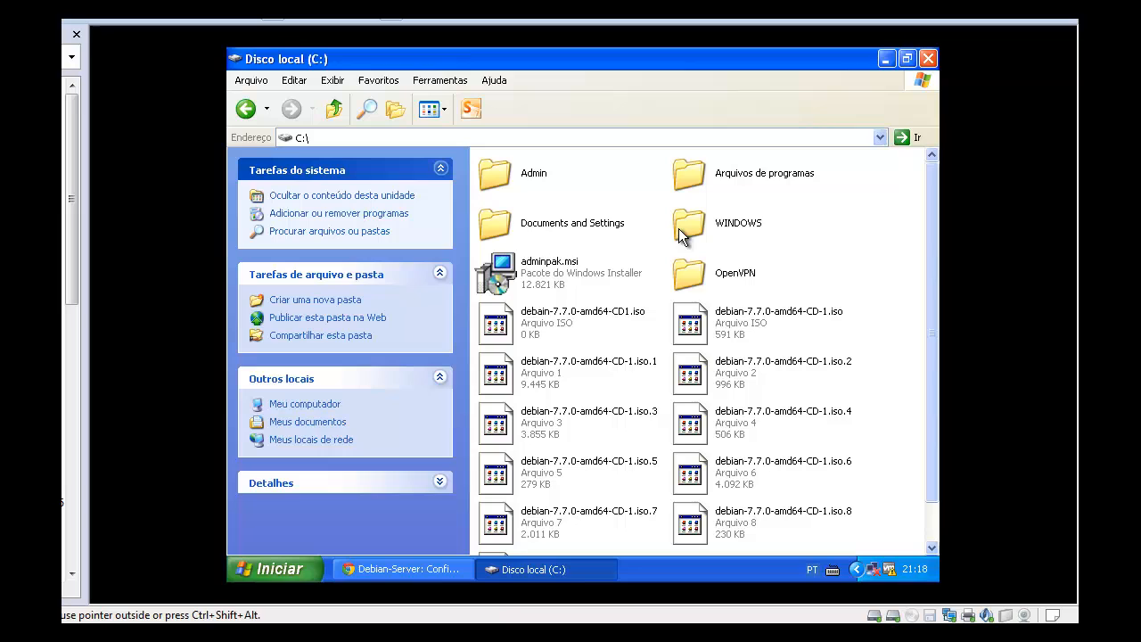
pyautogui.doubleClick(756, 174)
pyautogui.click(719, 272)
pyautogui.press('z')
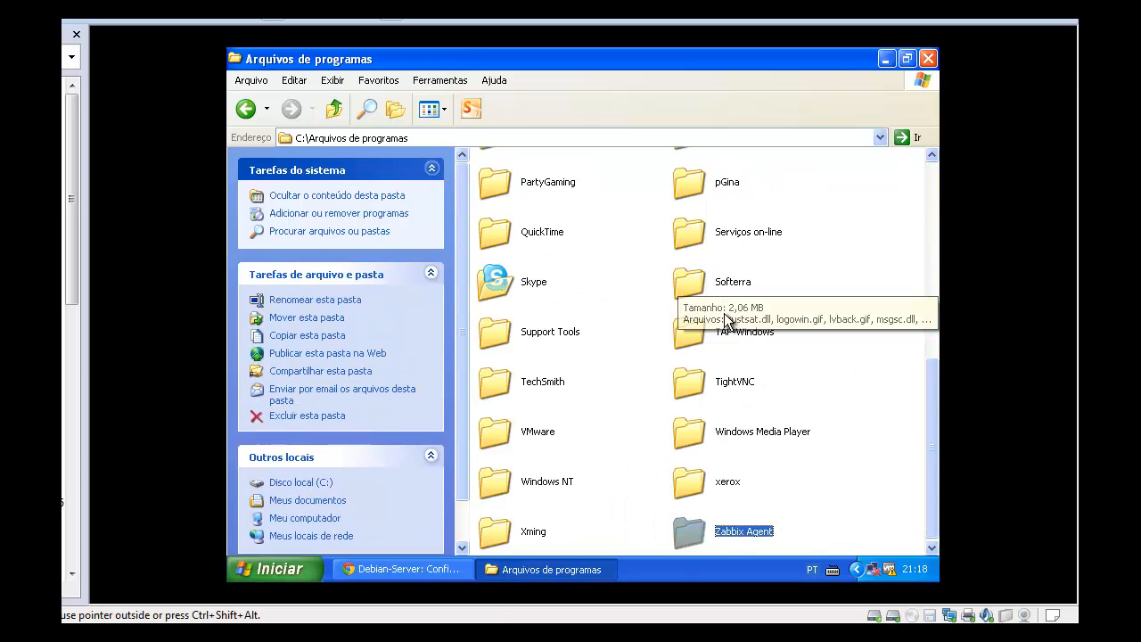
pyautogui.doubleClick(725, 532)
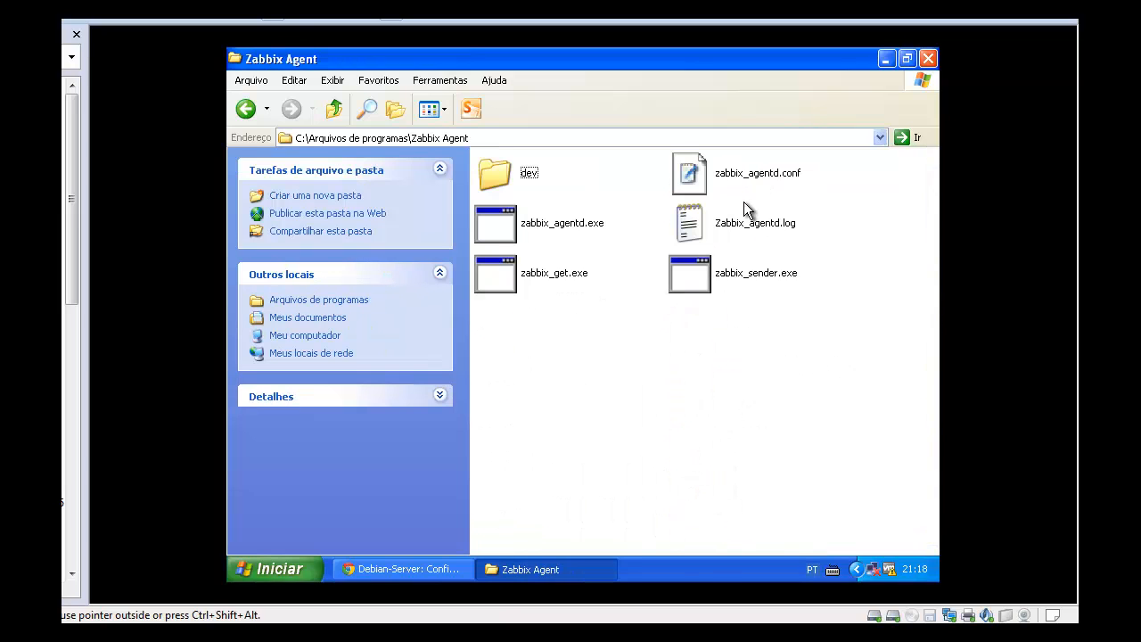
pyautogui.doubleClick(735, 178)
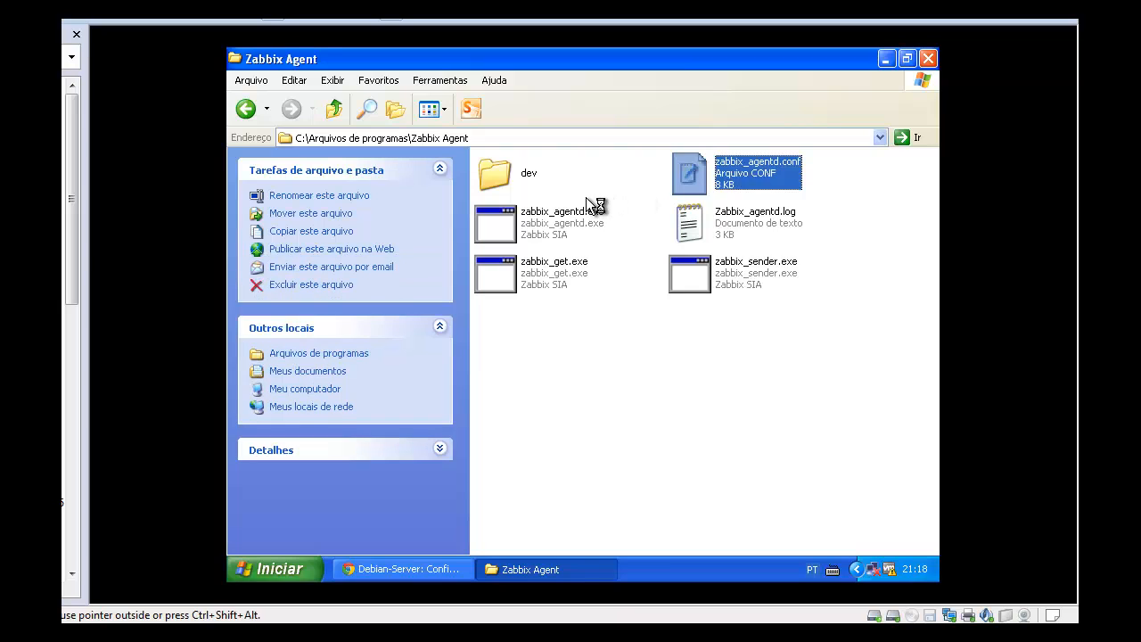
# Examine the Server, ListenPort and ListenIP parameters in the Windows agent configuration, and close the file and its folder
pyautogui.scroll(-3, 371, 330)
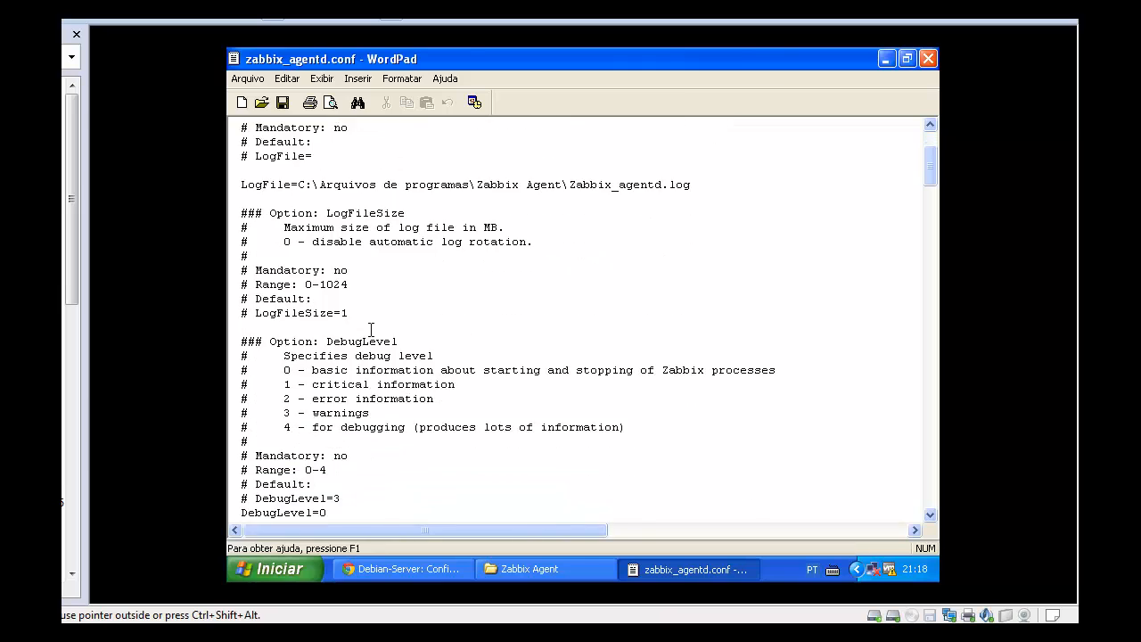
pyautogui.scroll(-17, 371, 330)
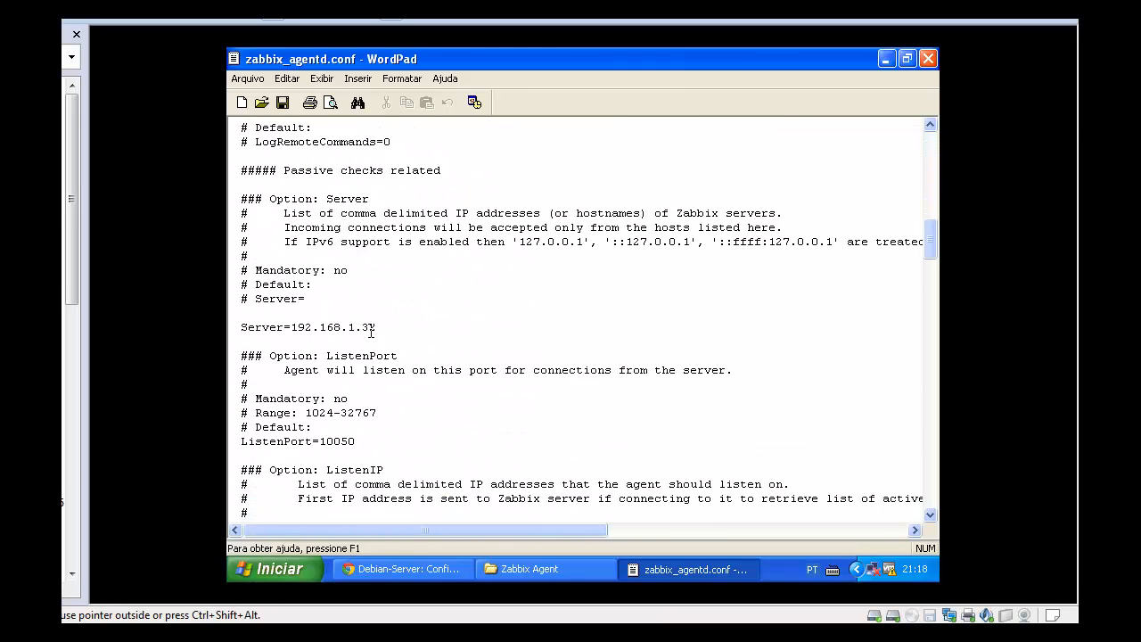
pyautogui.scroll(-1, 371, 330)
pyautogui.scroll(-2, 371, 330)
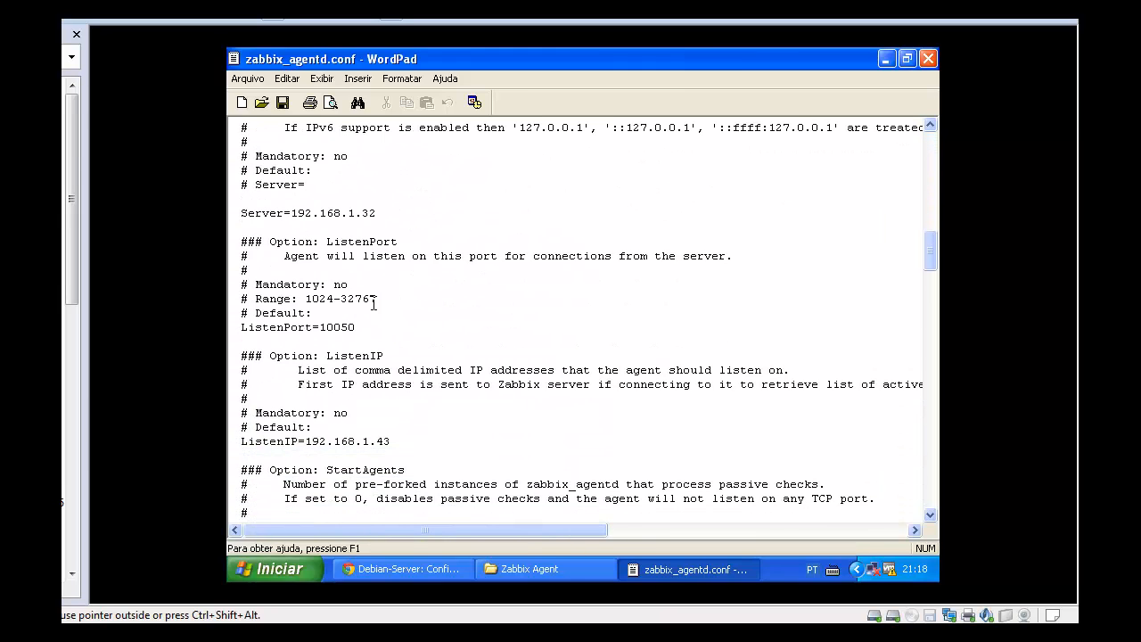
pyautogui.scroll(-1, 339, 284)
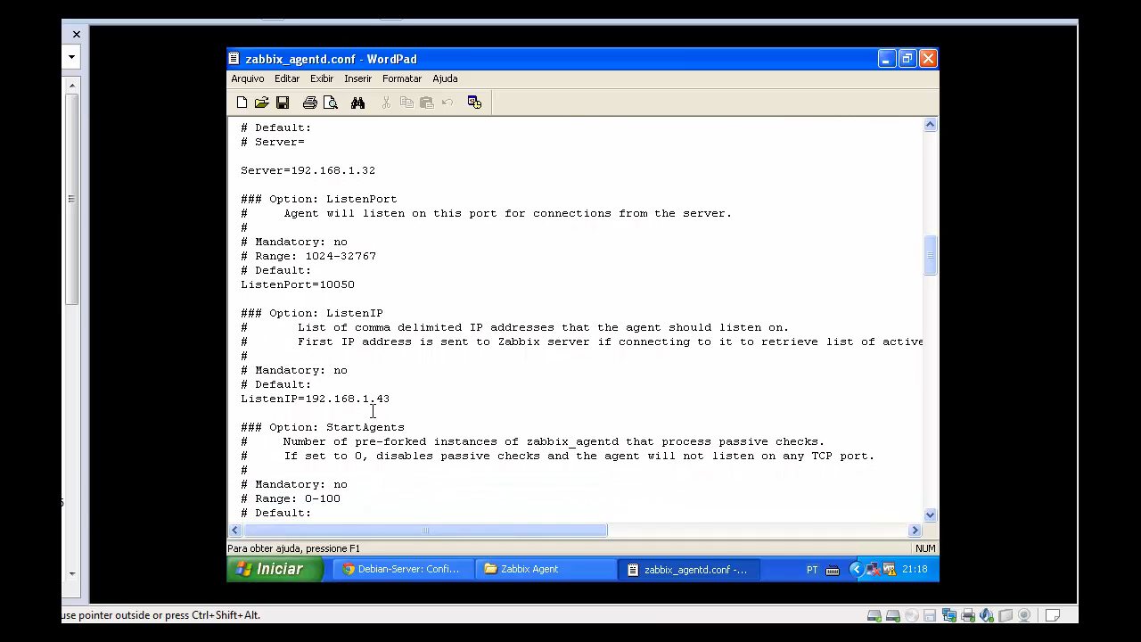
pyautogui.moveTo(392, 398); pyautogui.dragTo(242, 400)
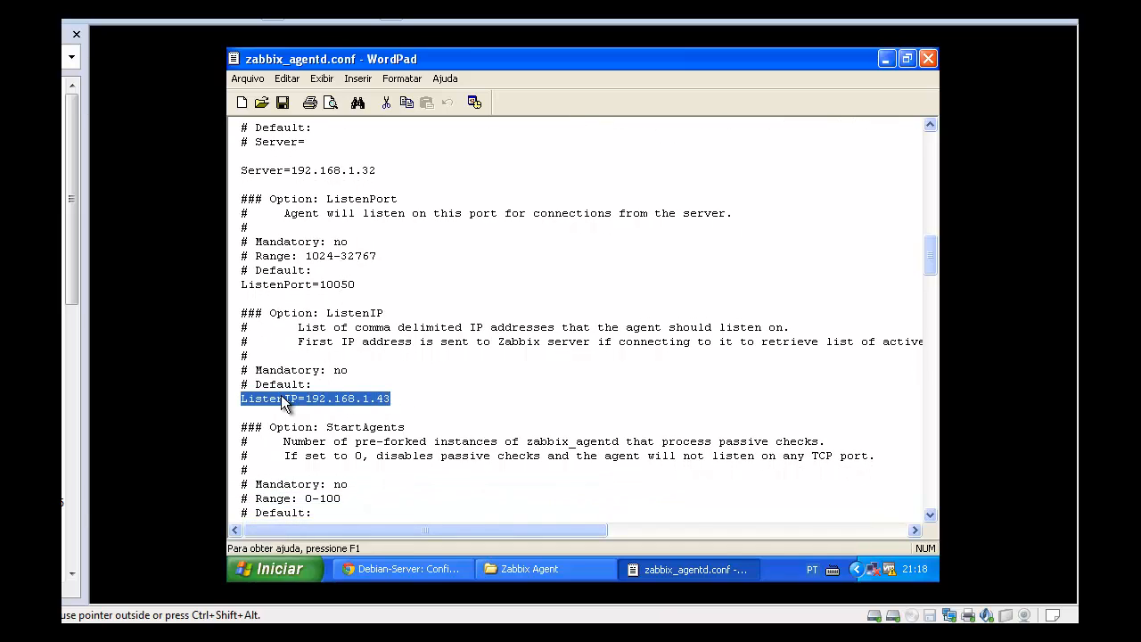
pyautogui.click(928, 58)
pyautogui.click(929, 58)
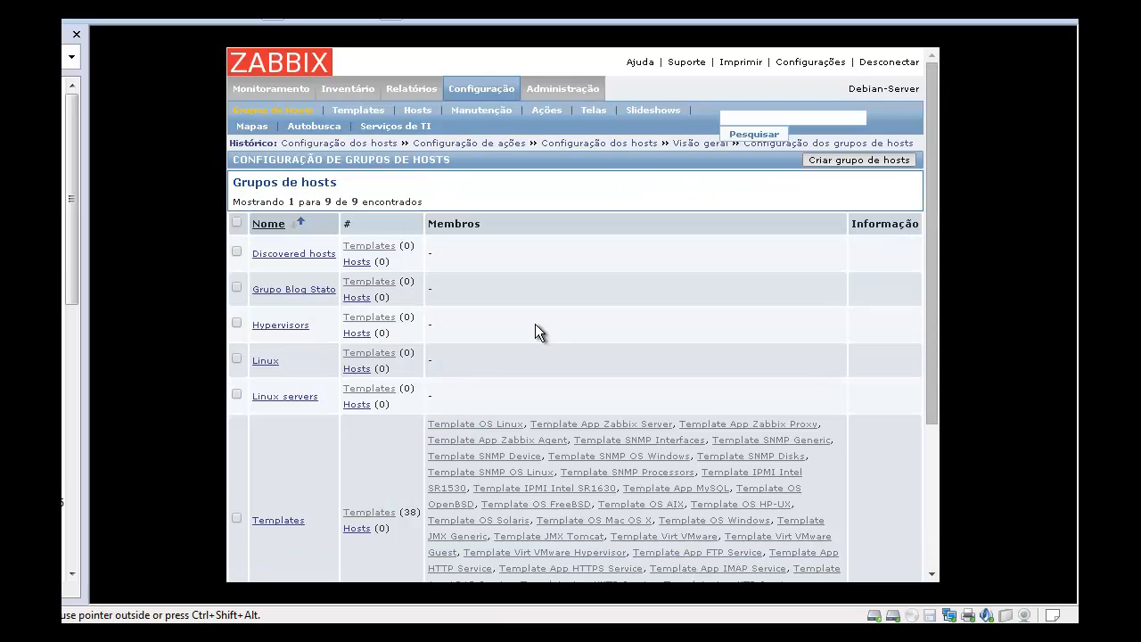
# Ping 192.168.1.43 from a Command Prompt on the Windows client and close the prompt
pyautogui.press('super')
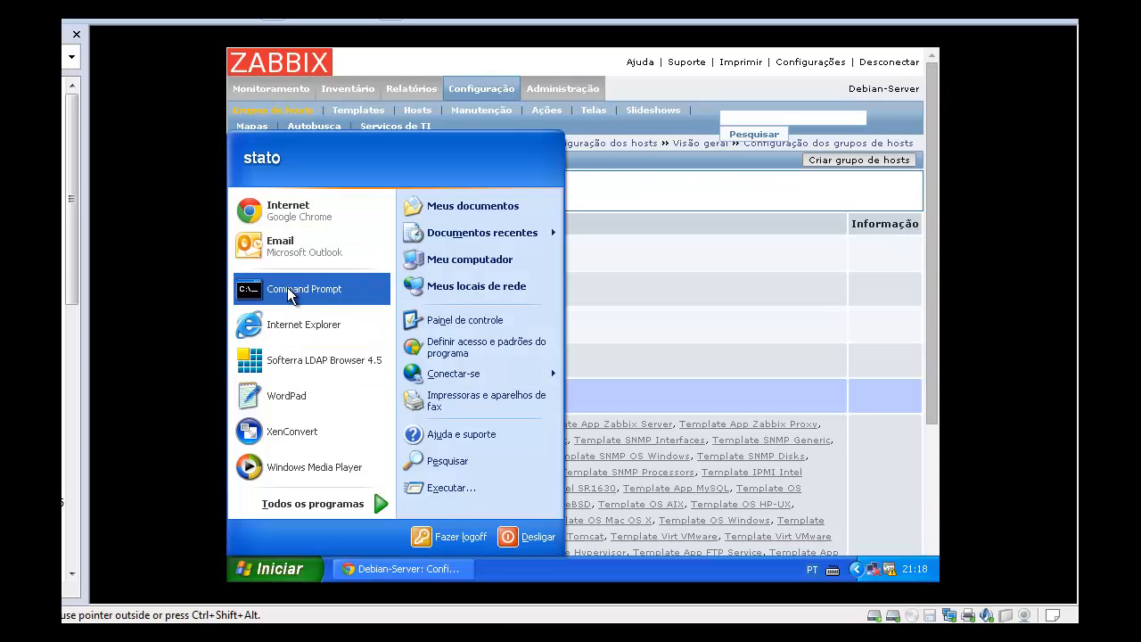
pyautogui.click(321, 294)
pyautogui.write('pi')
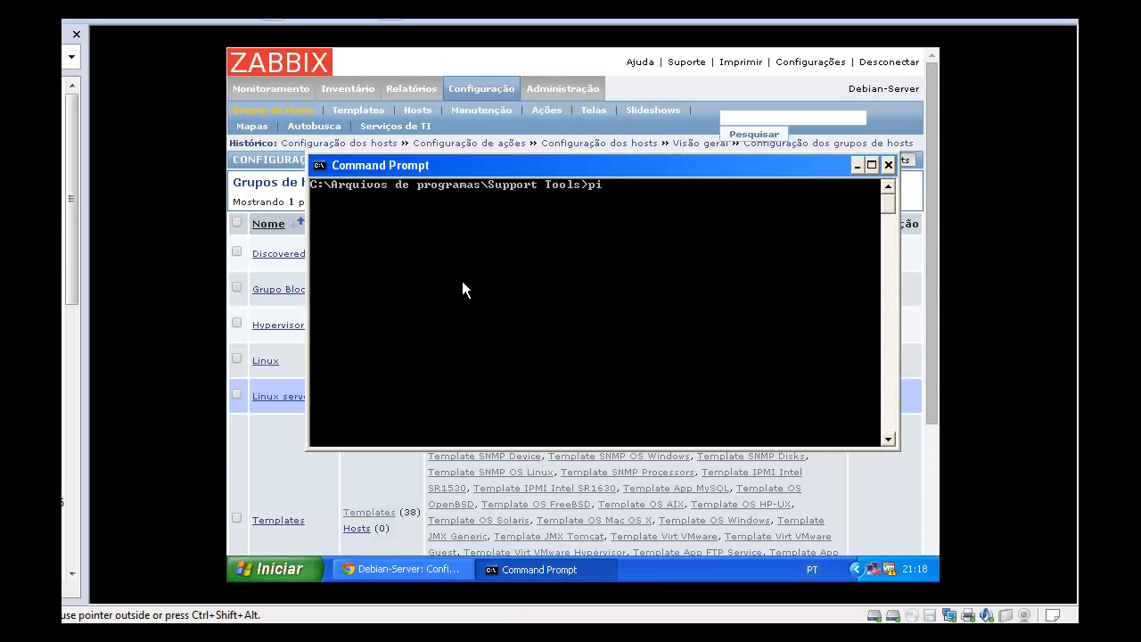
pyautogui.write('ng 192.168.1.43')
pyautogui.press('Return')
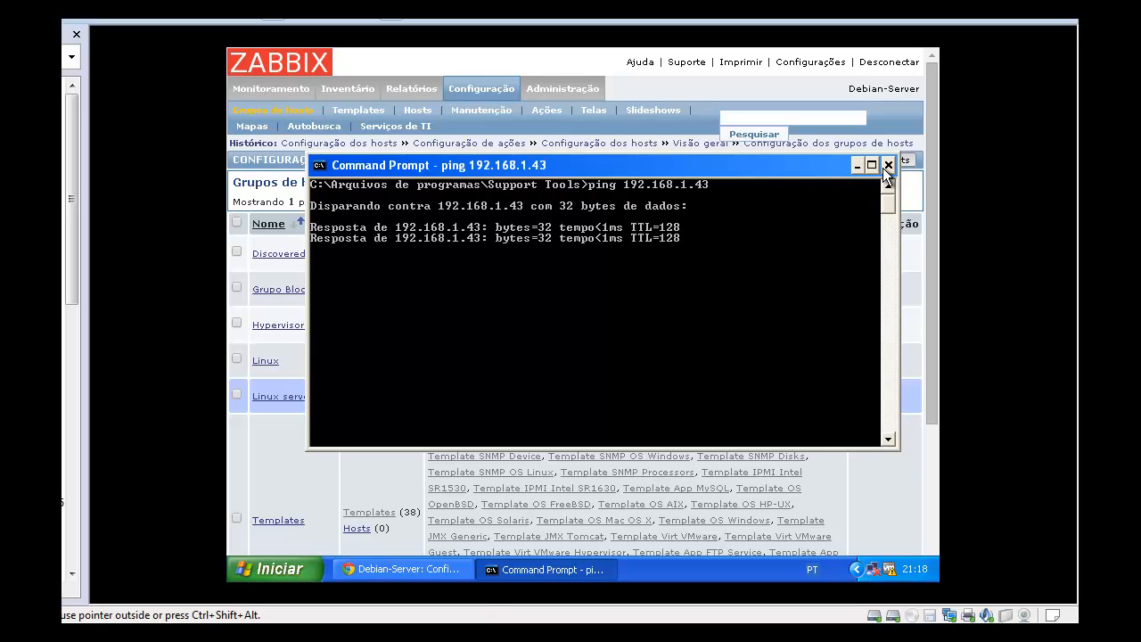
pyautogui.click(888, 165)
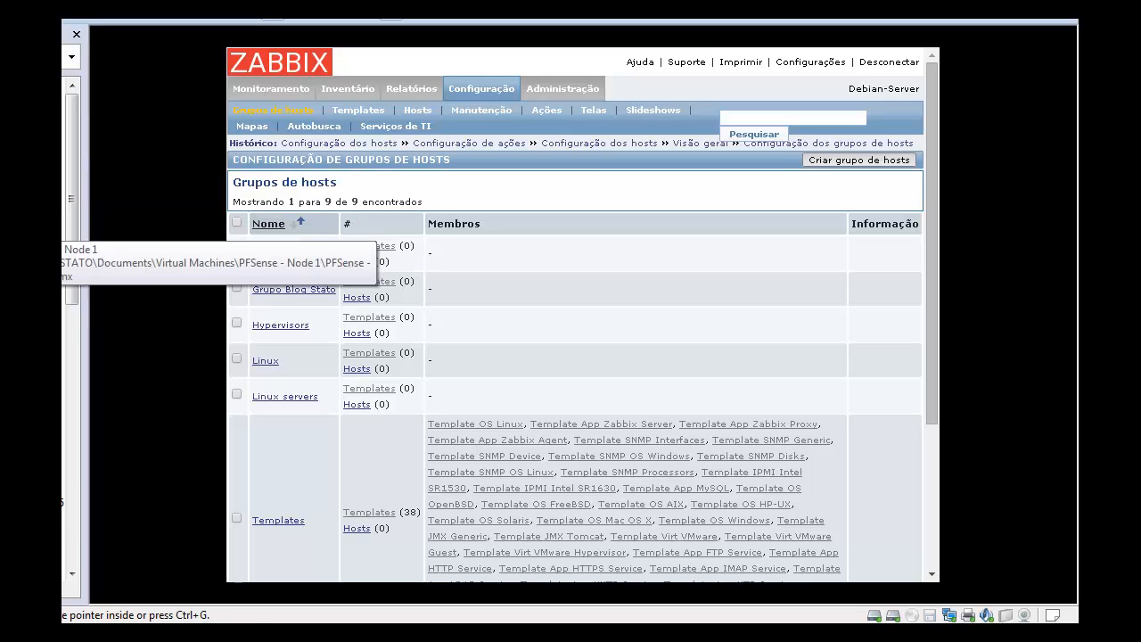
# Reload the Zabbix host groups list to check its members, and dismiss the message pop-up
pyautogui.click(279, 115)
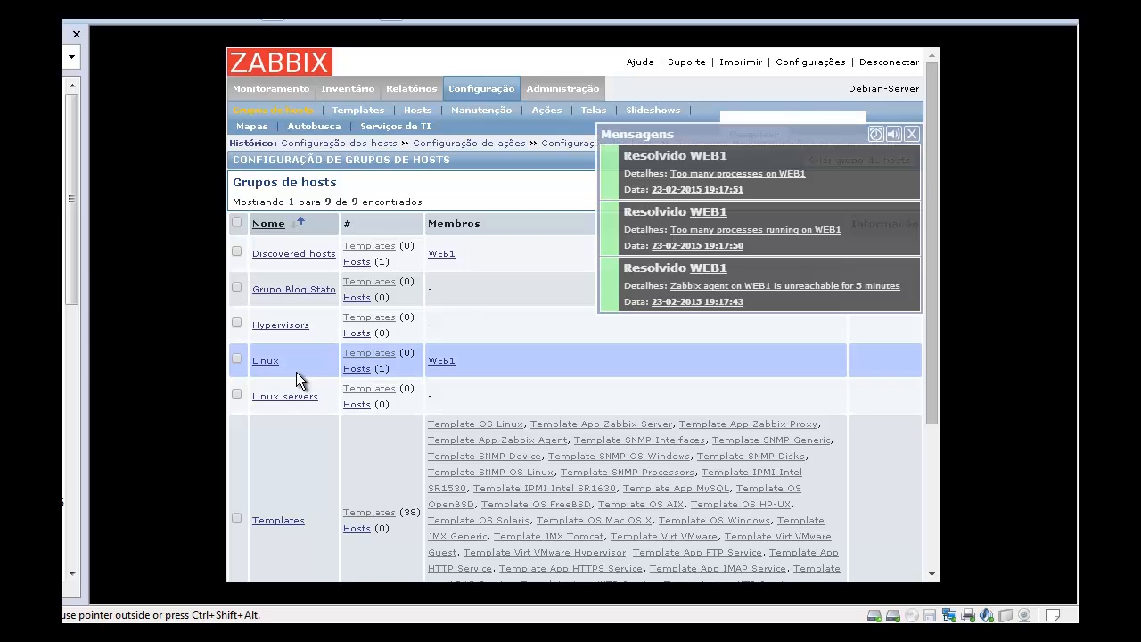
pyautogui.click(912, 135)
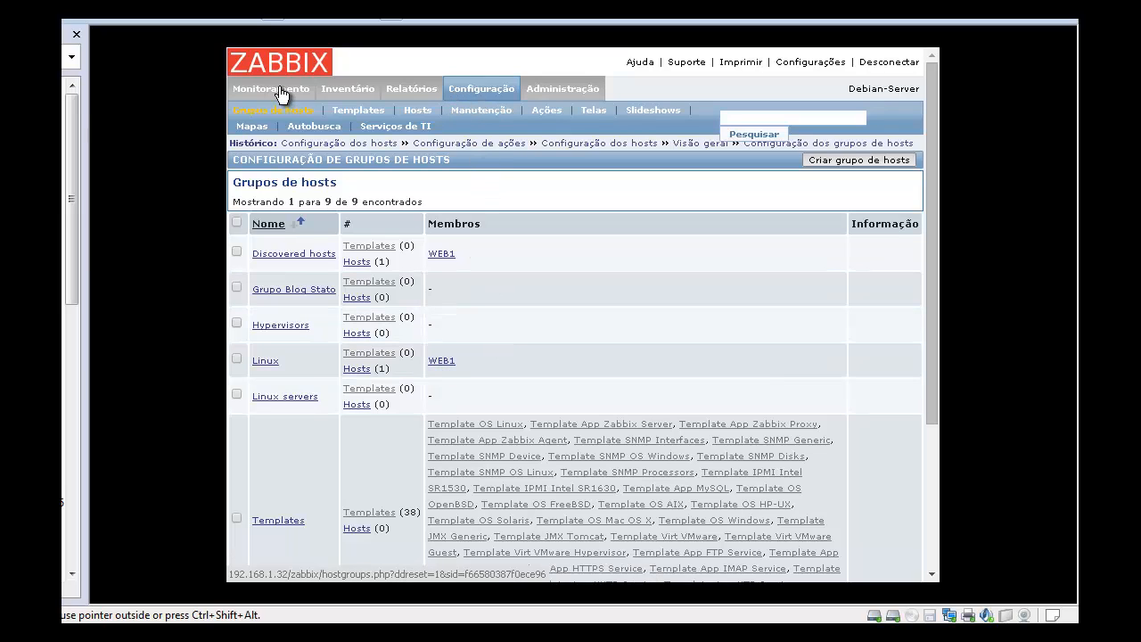
# Examine WEB1's items in the monitoring overview (Visão geral), dismiss the messages, and filter the overview by the Linux group
pyautogui.moveTo(282, 93)
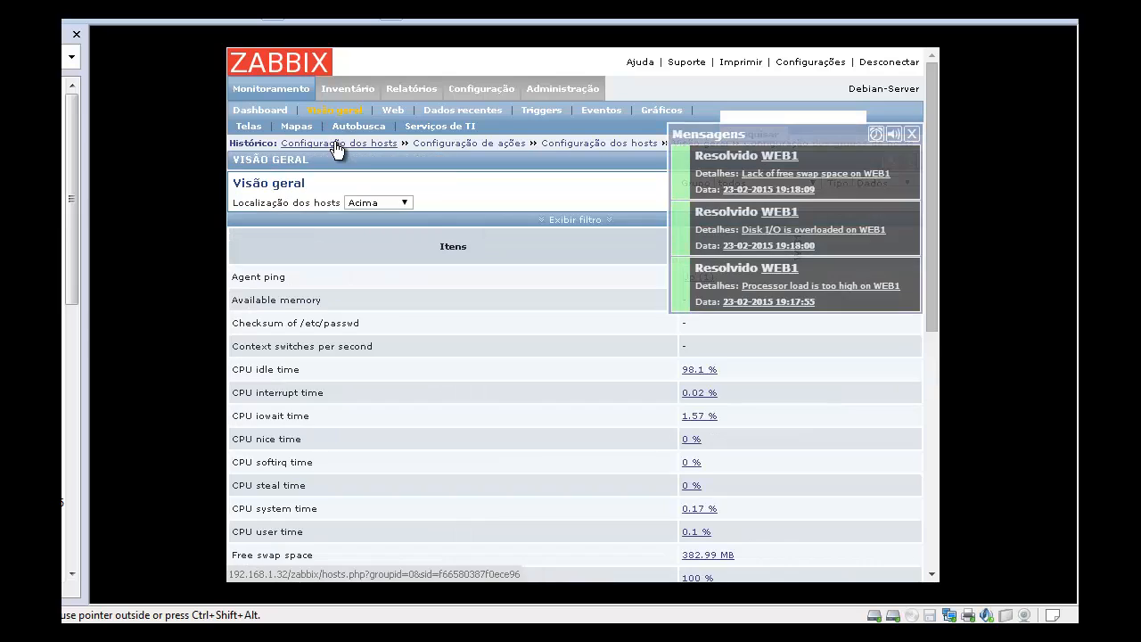
pyautogui.scroll(-5, 457, 286)
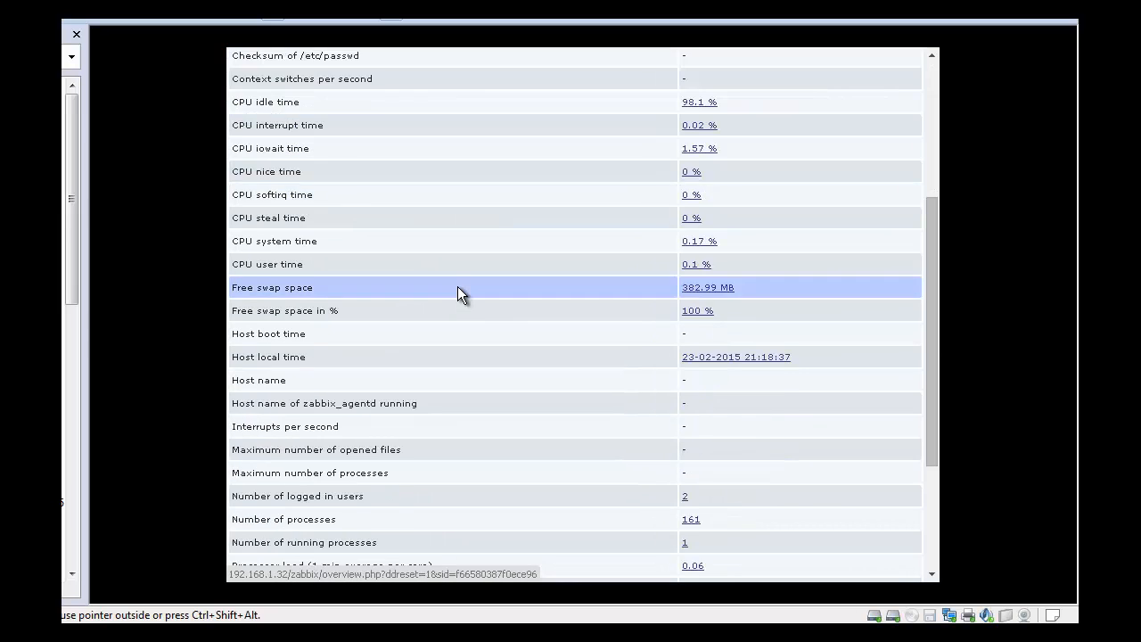
pyautogui.scroll(6, 457, 294)
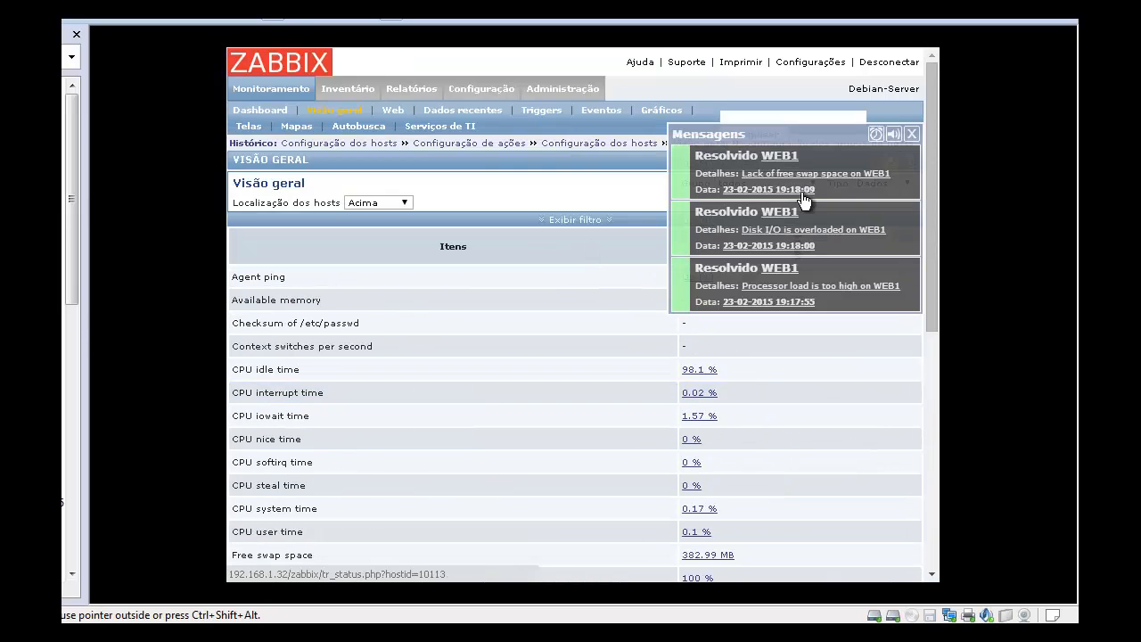
pyautogui.click(910, 136)
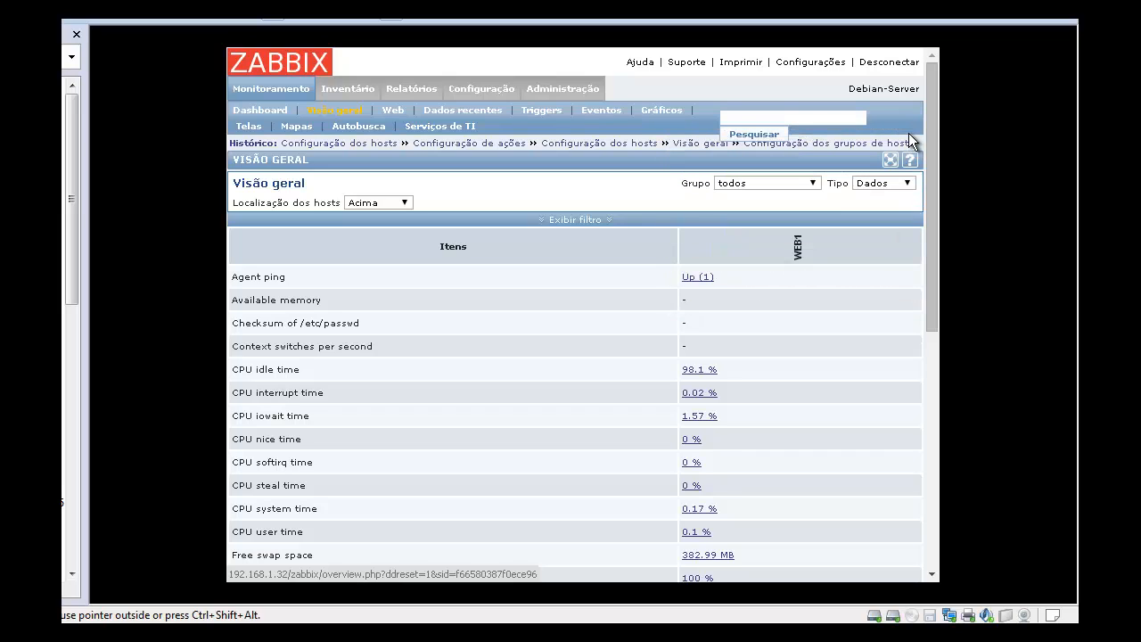
pyautogui.click(788, 183)
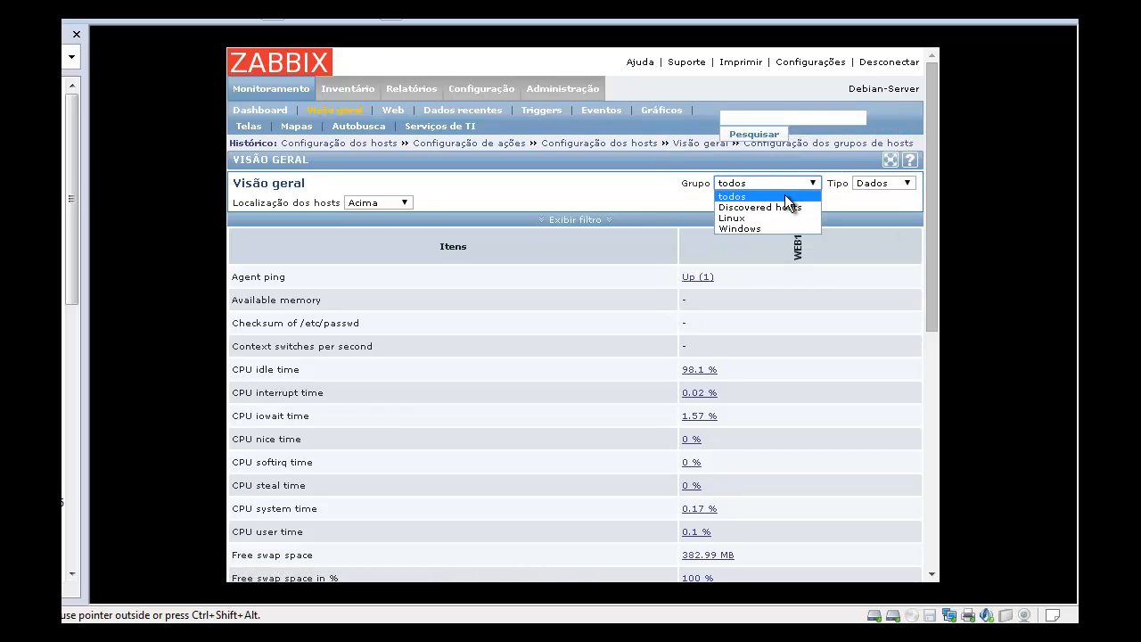
pyautogui.click(772, 214)
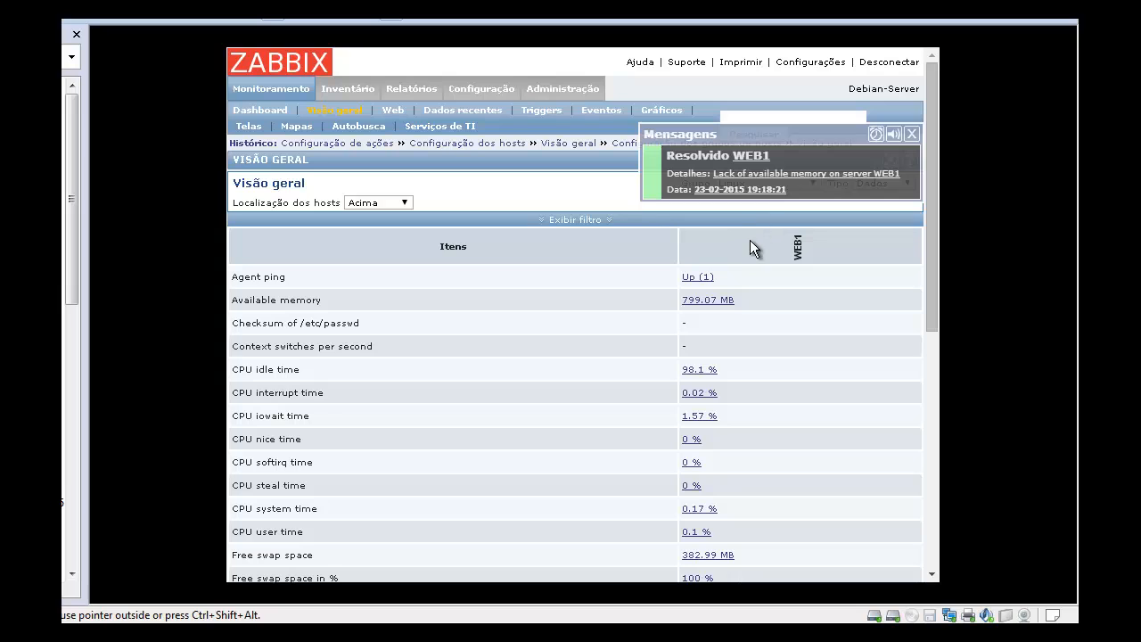
# Dismiss the message pop-up and examine WEB1's item values in the monitoring overview
pyautogui.click(910, 134)
pyautogui.scroll(-5, 673, 305)
pyautogui.scroll(4, 674, 304)
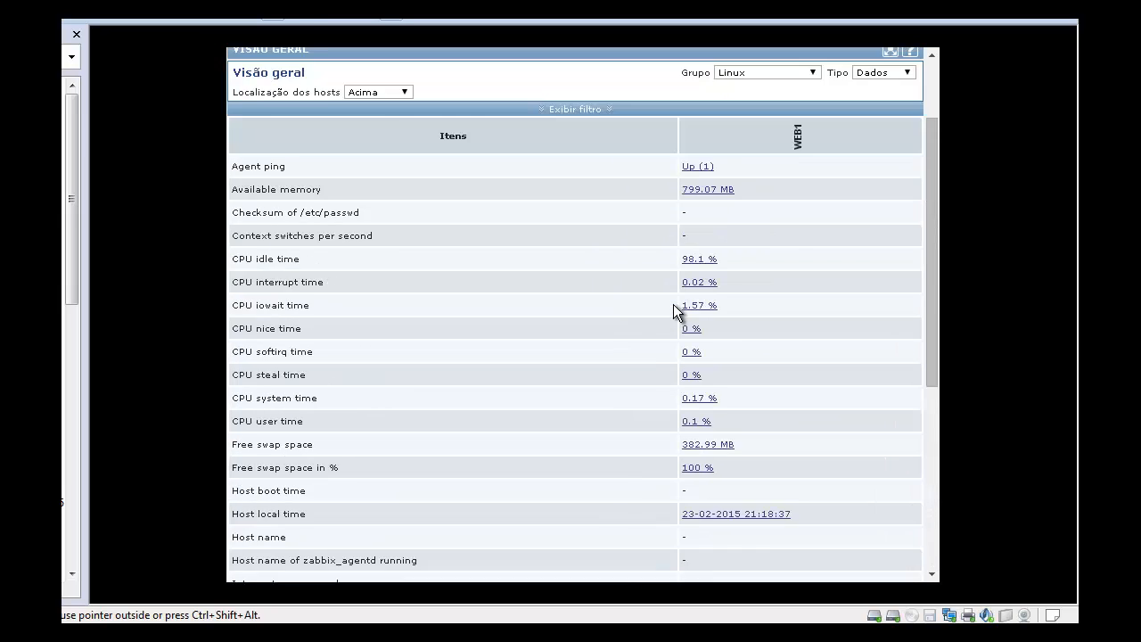
pyautogui.scroll(2, 673, 304)
pyautogui.scroll(-5, 674, 304)
pyautogui.scroll(5, 674, 302)
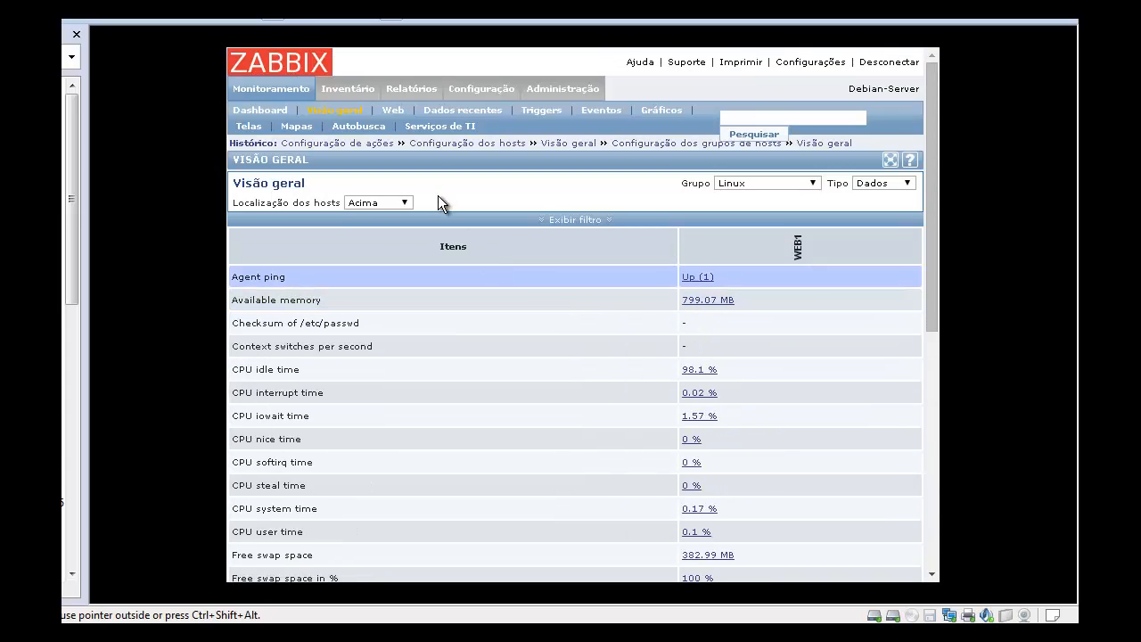
pyautogui.moveTo(481, 88)
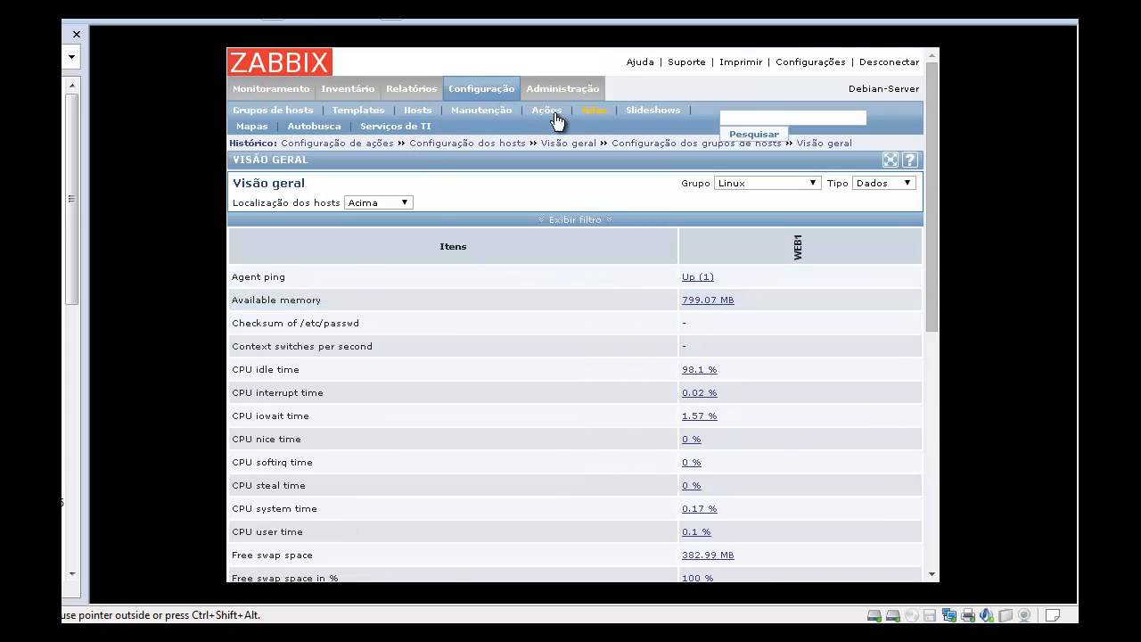
pyautogui.click(551, 112)
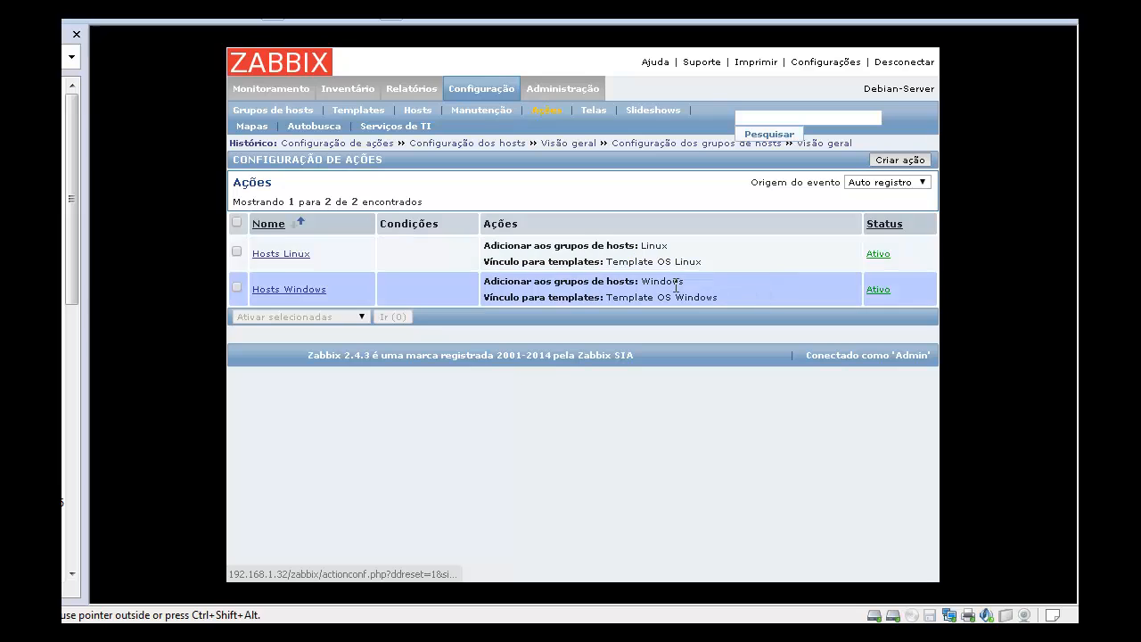
pyautogui.click(305, 289)
pyautogui.click(328, 189)
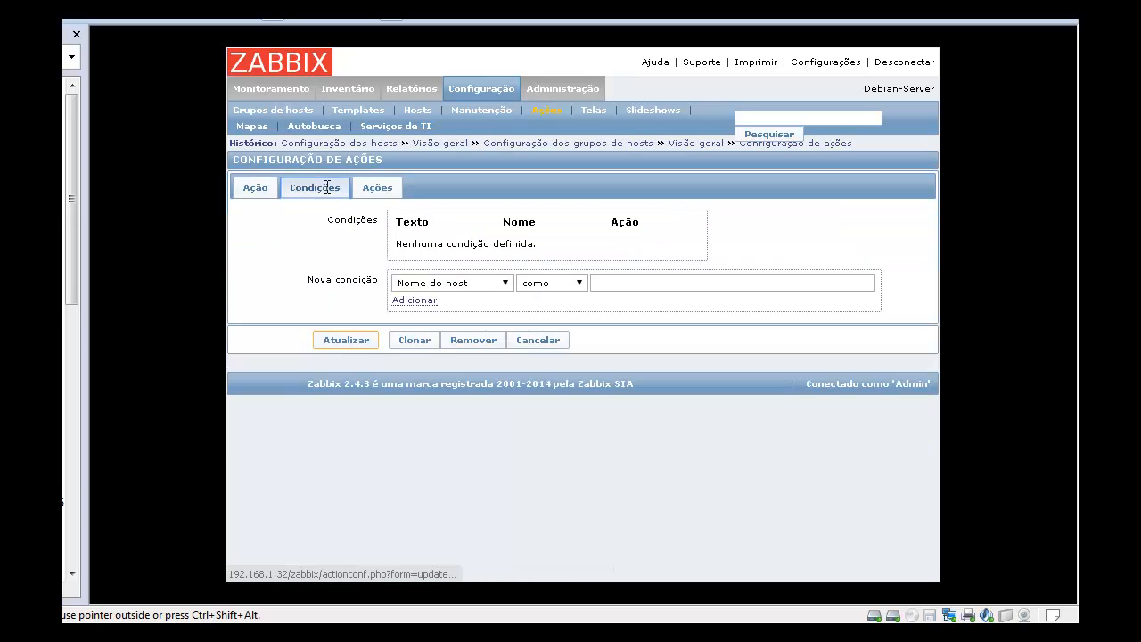
pyautogui.click(615, 281)
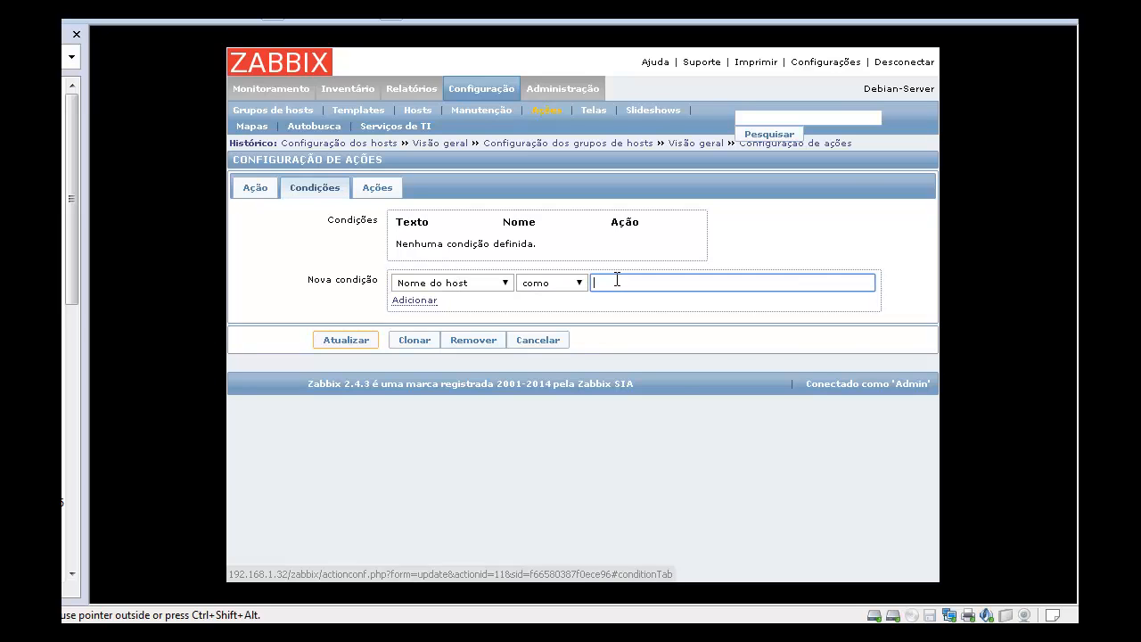
pyautogui.hotkey('ctrl', 'w')
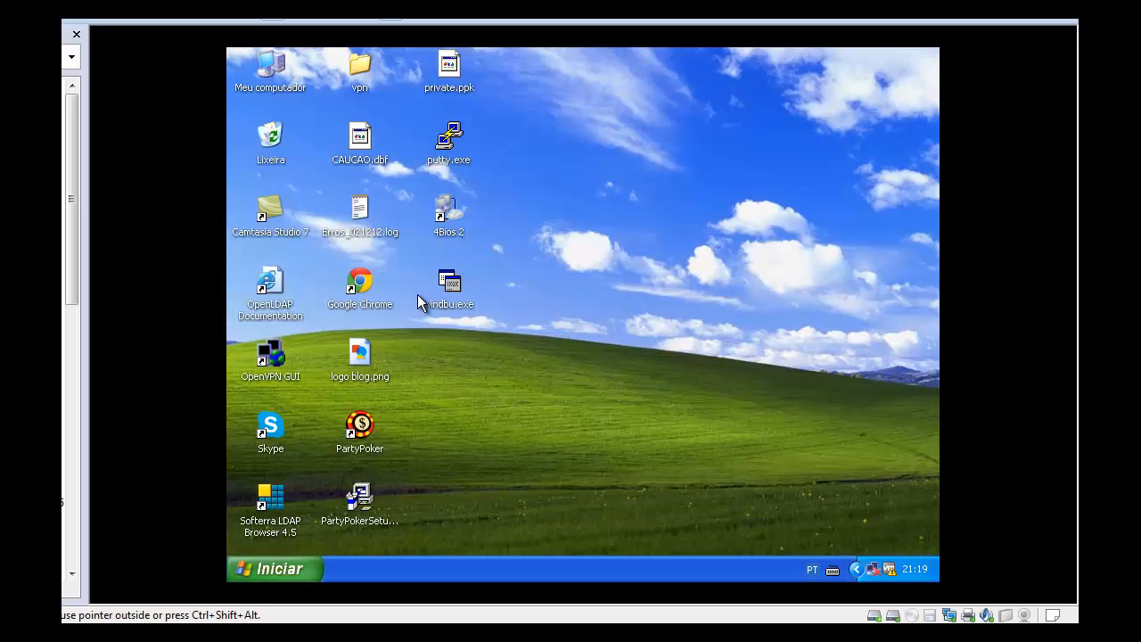
# Reopen Google Chrome, load 192.168.1.32/zabbix and switch the browser to full screen
pyautogui.doubleClick(365, 287)
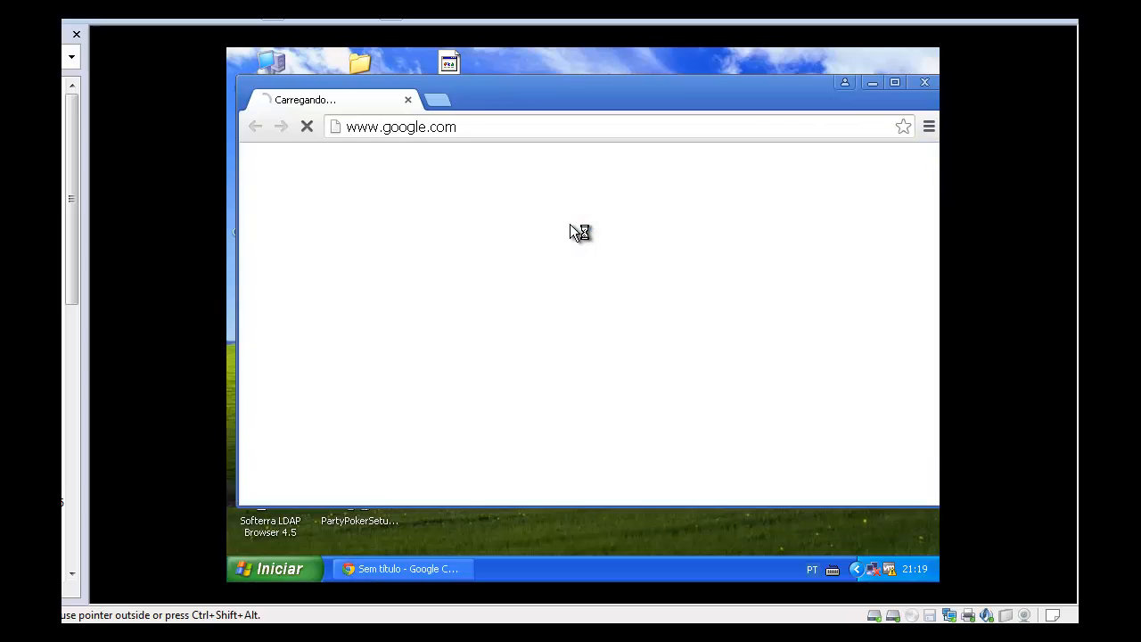
pyautogui.doubleClick(493, 104)
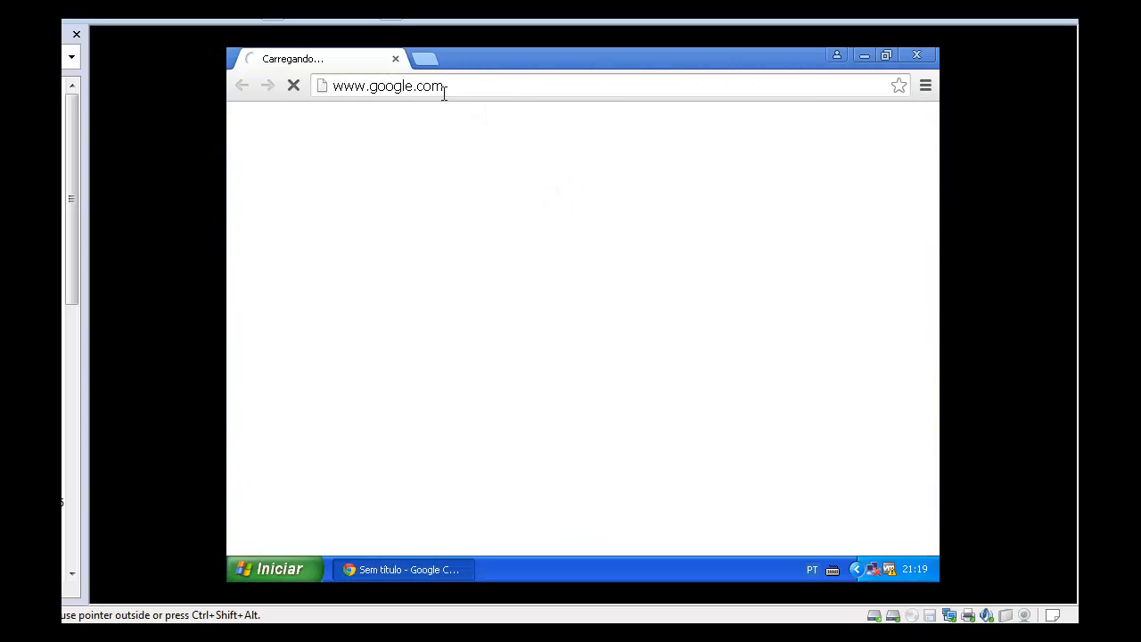
pyautogui.moveTo(444, 85); pyautogui.dragTo(229, 87)
pyautogui.write('192.1')
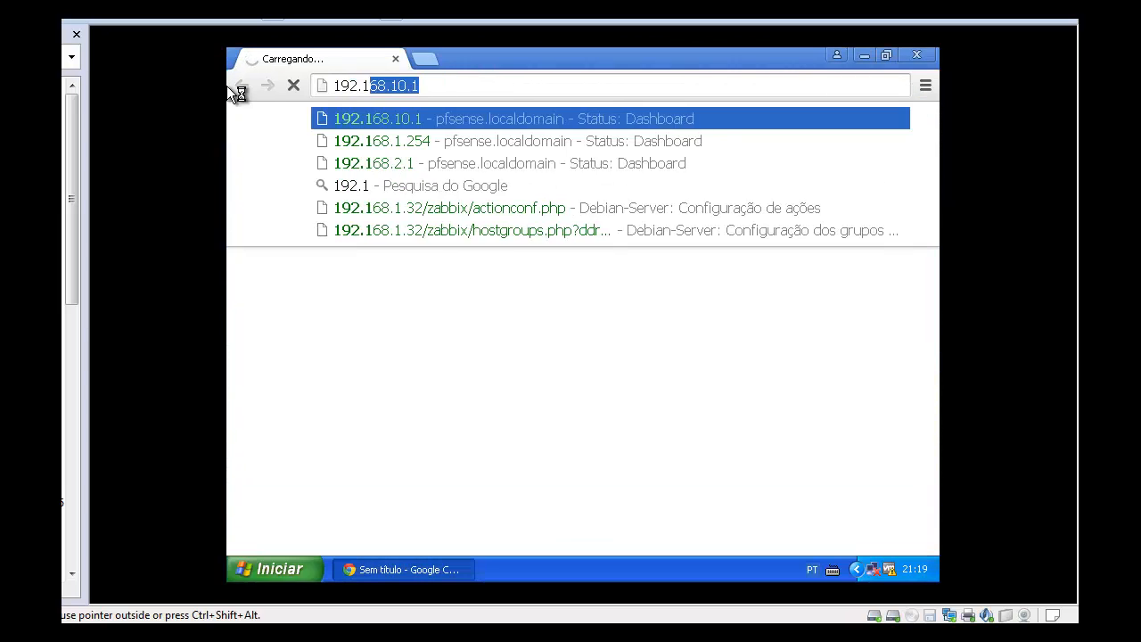
pyautogui.write('68.1.32/')
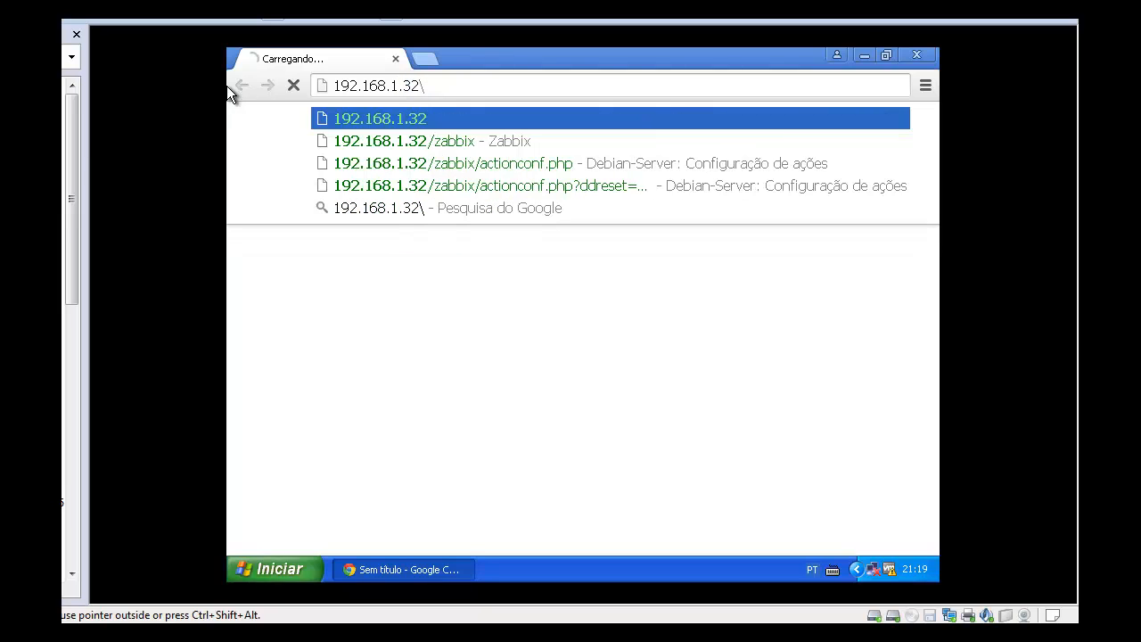
pyautogui.press('Down')
pyautogui.press('Return')
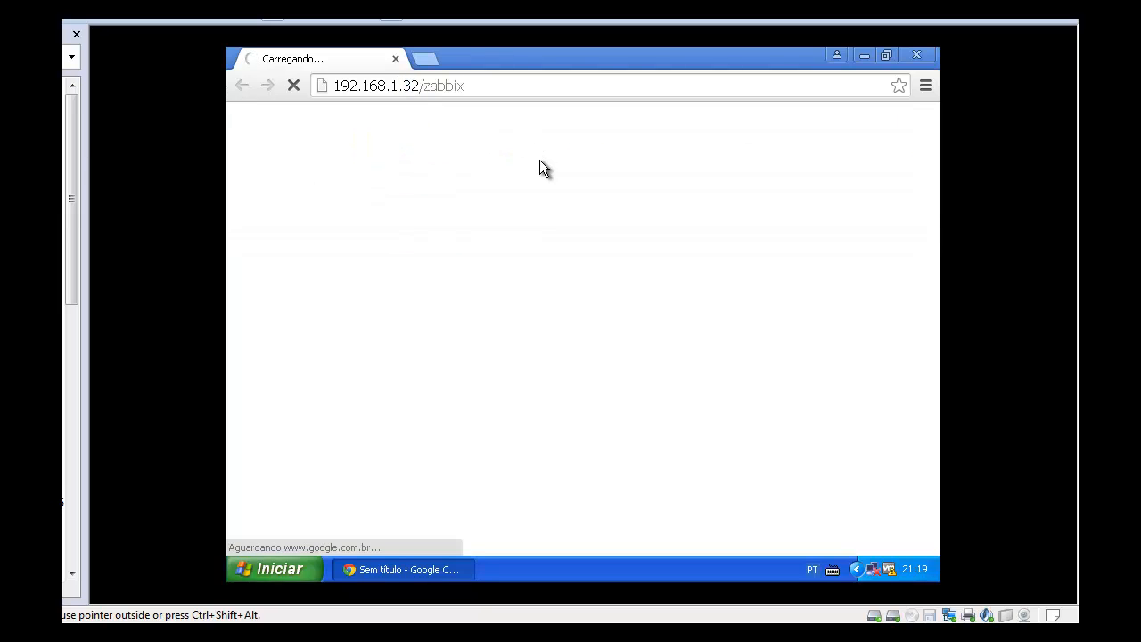
pyautogui.press('F11')
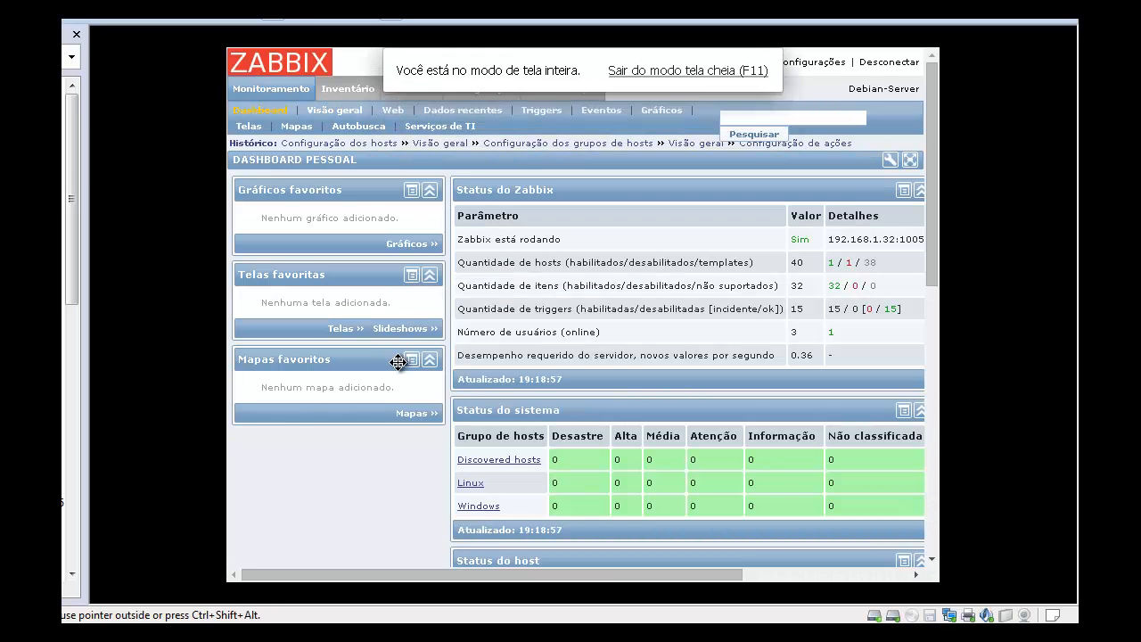
# Add the condition "Nome do host como Windows" to the Hosts Windows auto-registration action and save the action
pyautogui.moveTo(479, 94)
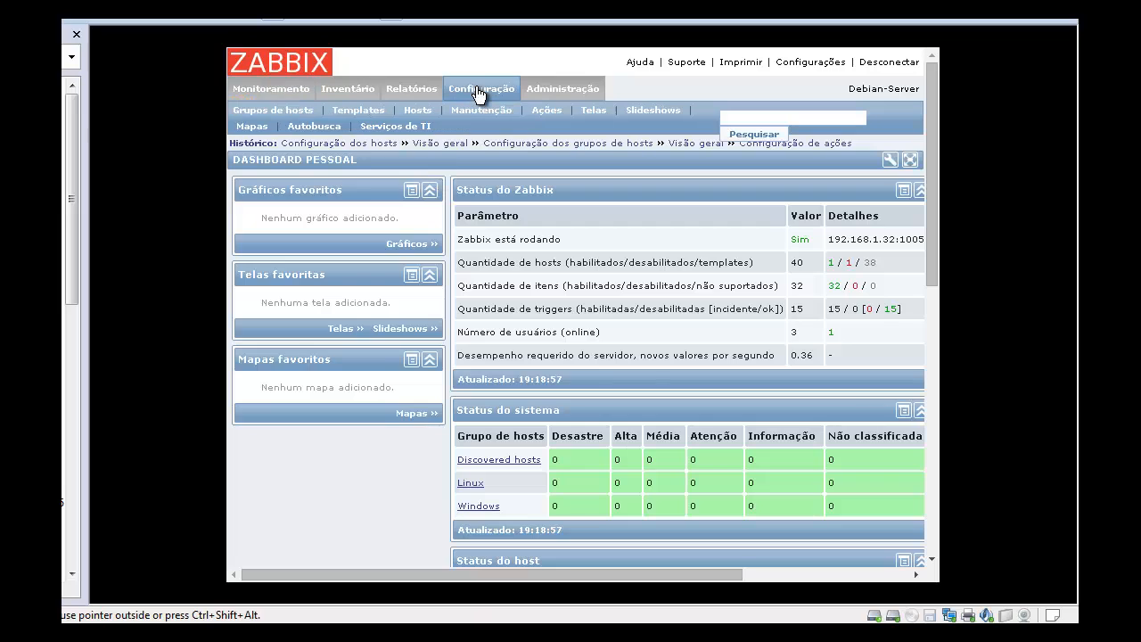
pyautogui.click(558, 106)
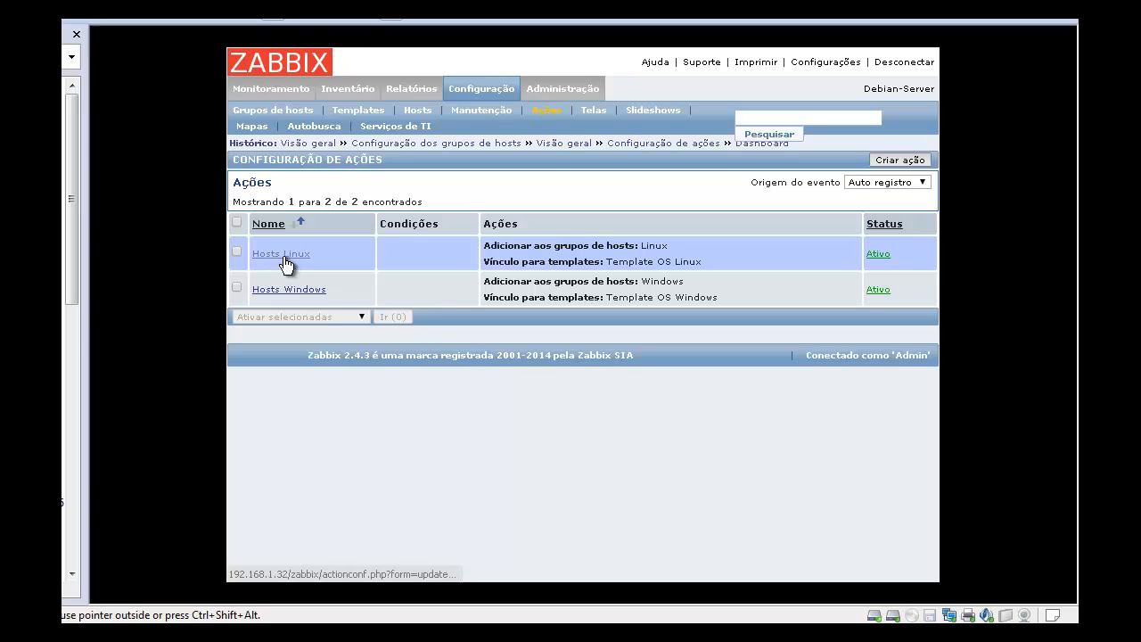
pyautogui.click(294, 290)
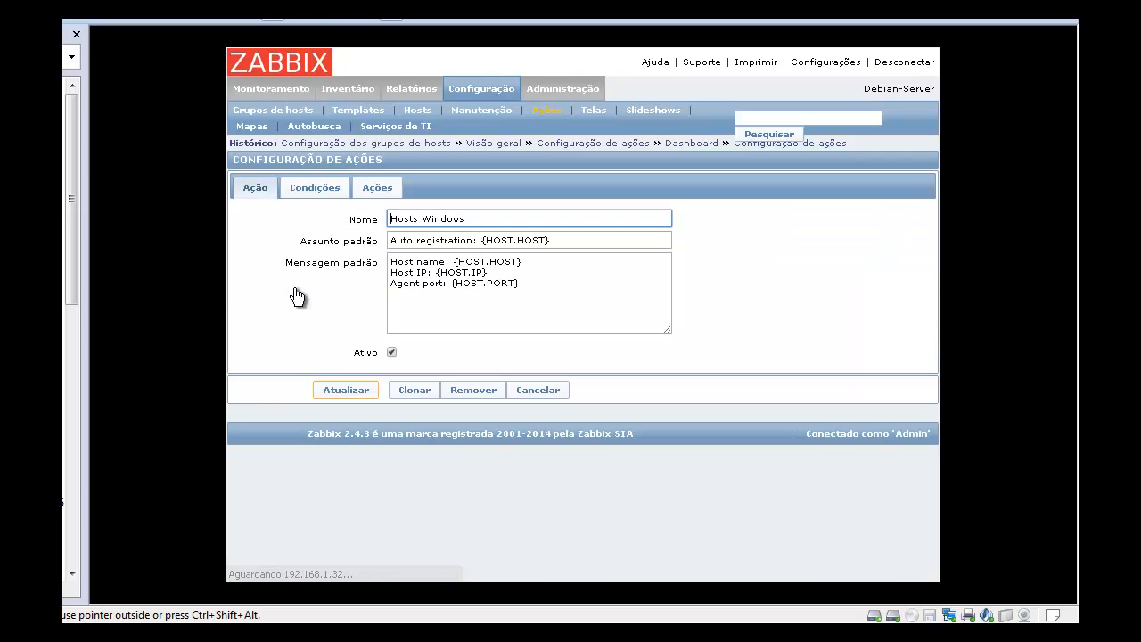
pyautogui.click(372, 185)
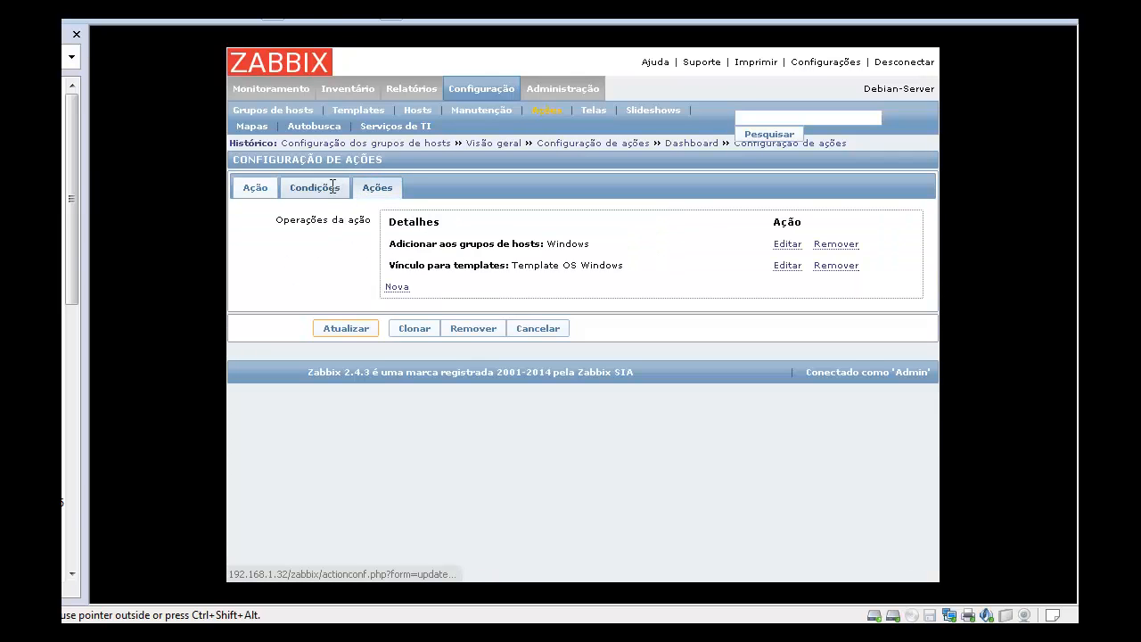
pyautogui.click(333, 185)
pyautogui.click(614, 281)
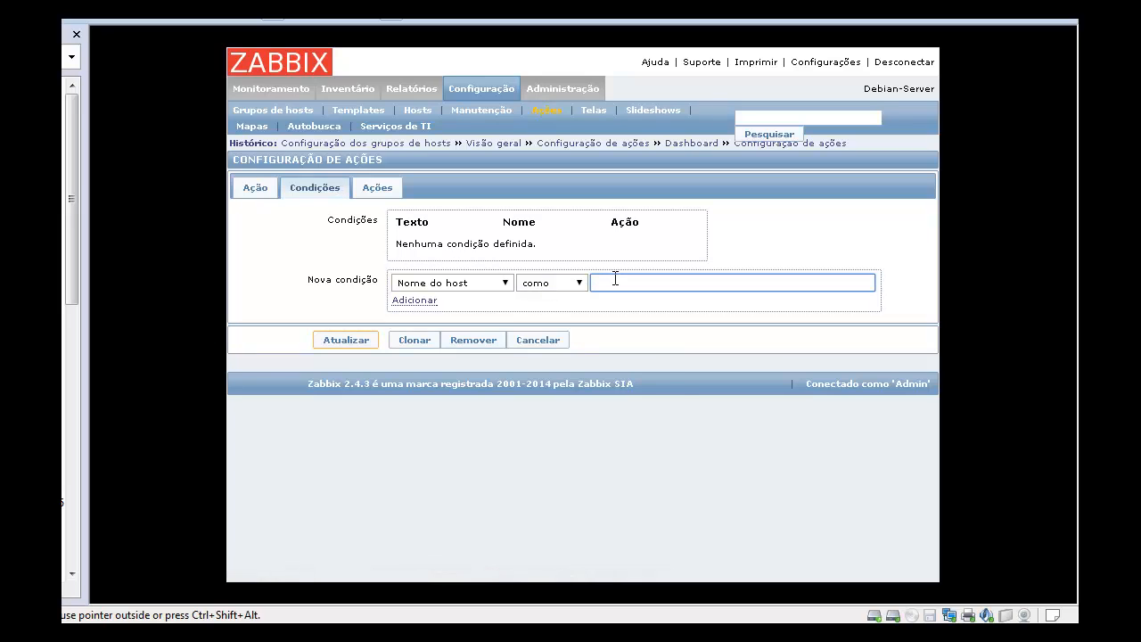
pyautogui.write('Windows')
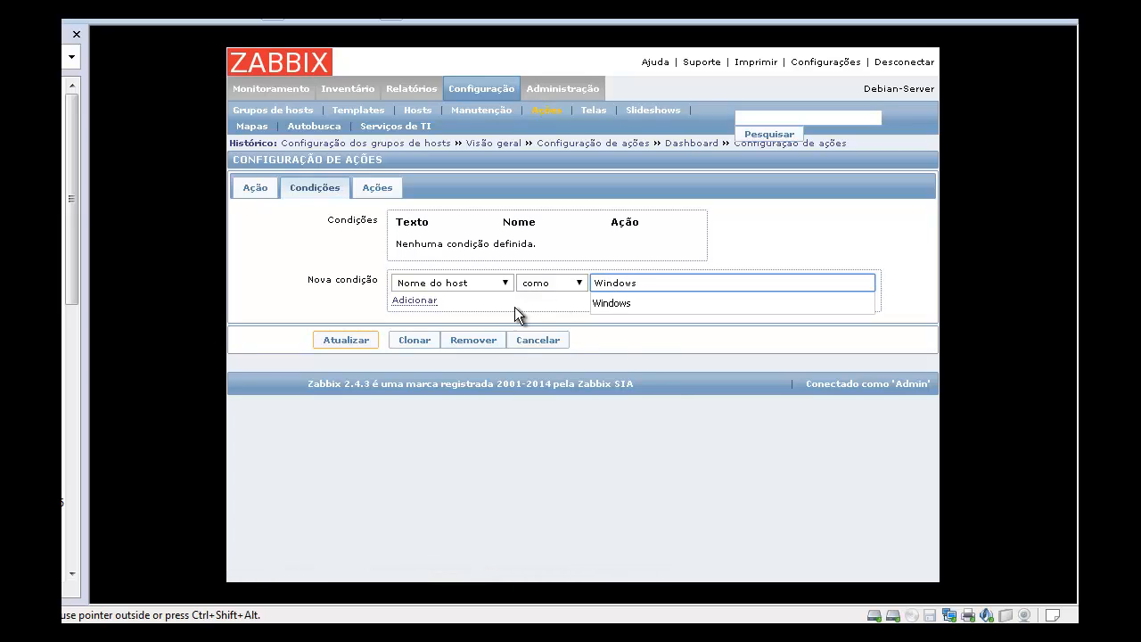
pyautogui.click(415, 300)
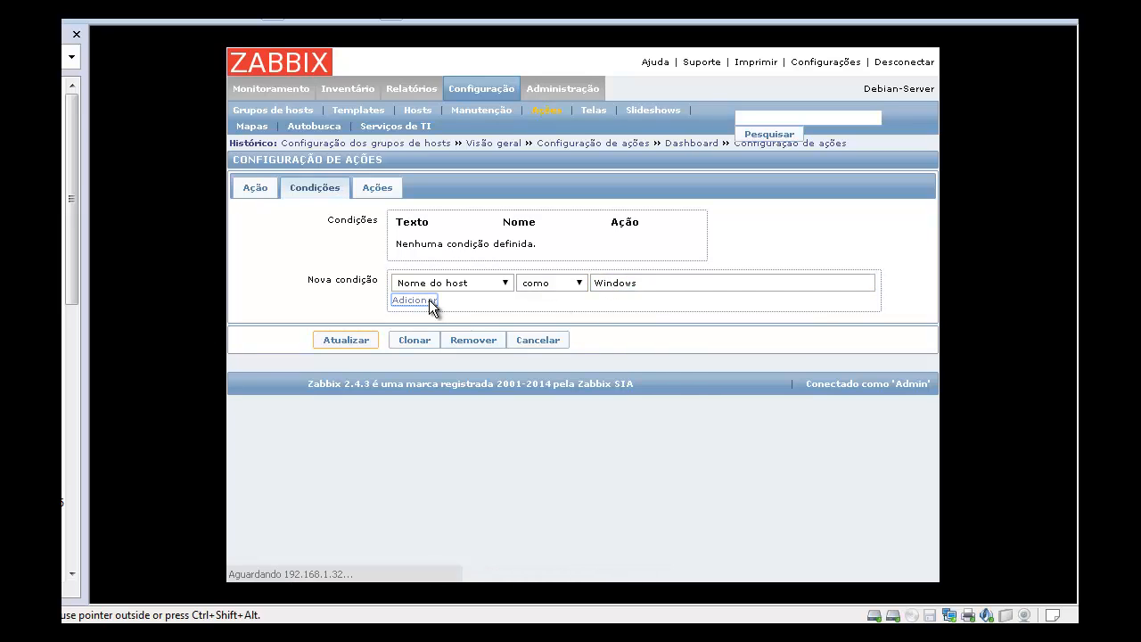
pyautogui.click(346, 339)
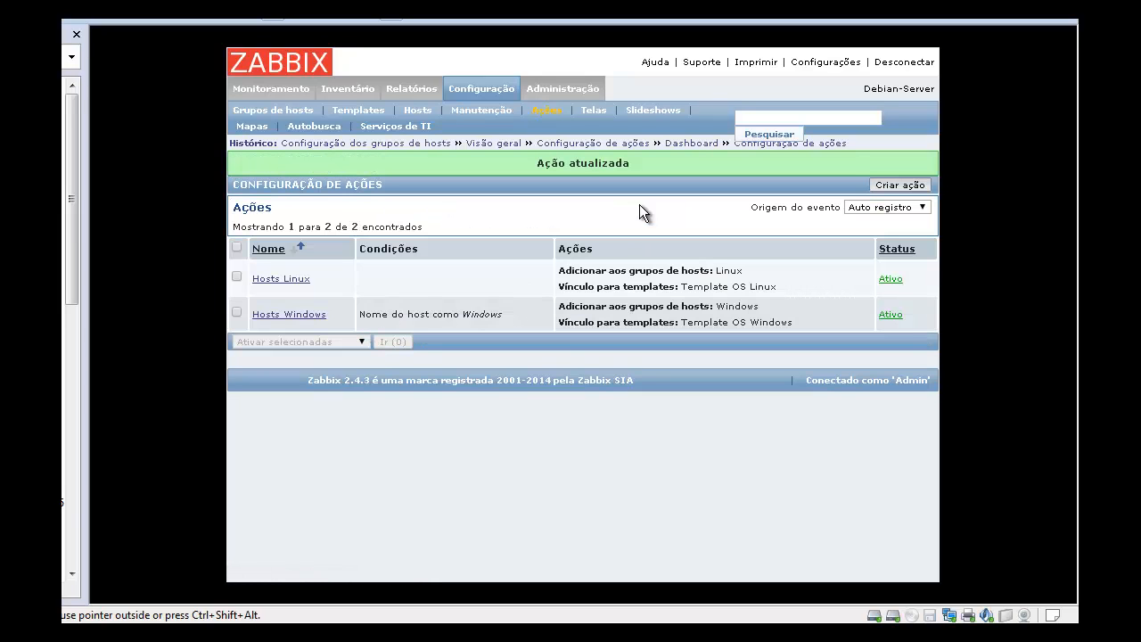
# Check the configured host groups and hosts, and preview WEB1's CPU jumps graph with its legend
pyautogui.click(284, 114)
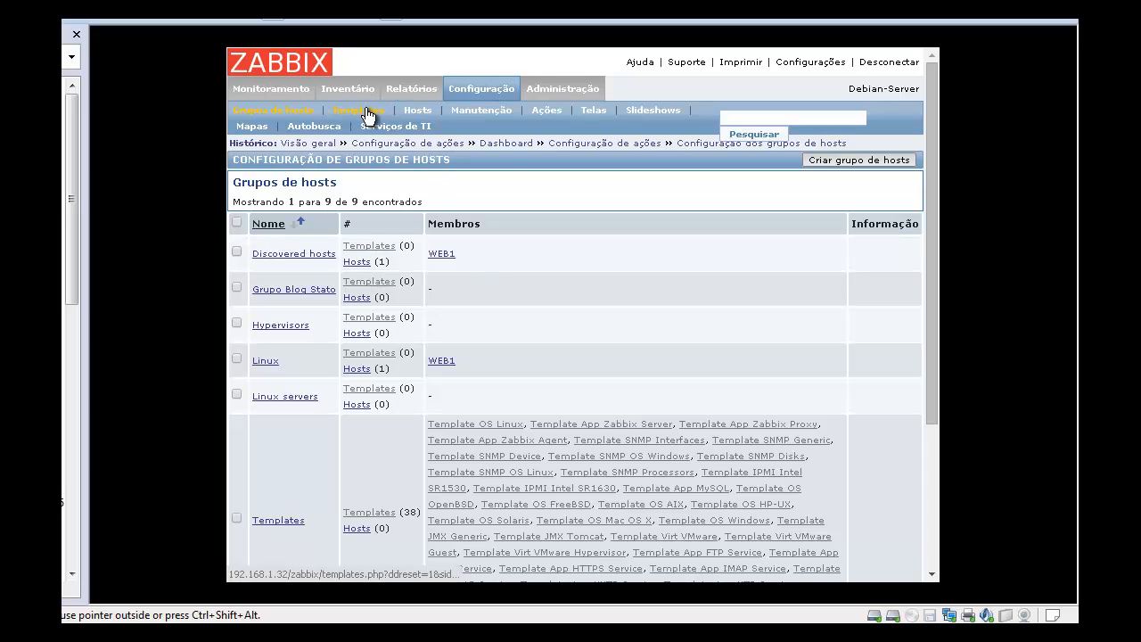
pyautogui.click(417, 111)
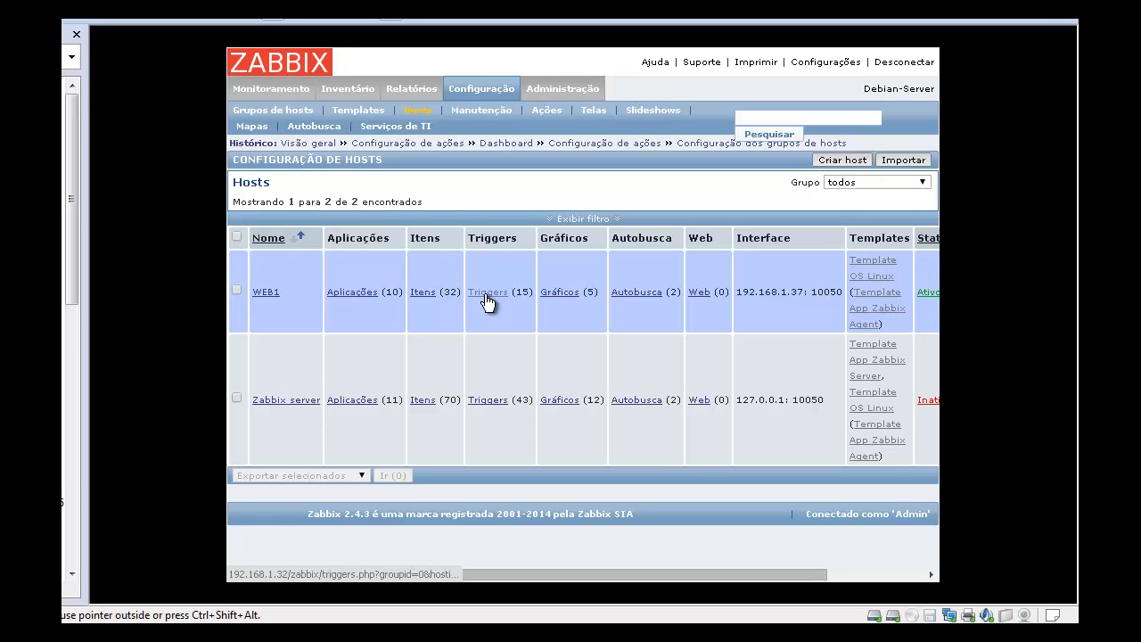
pyautogui.click(560, 293)
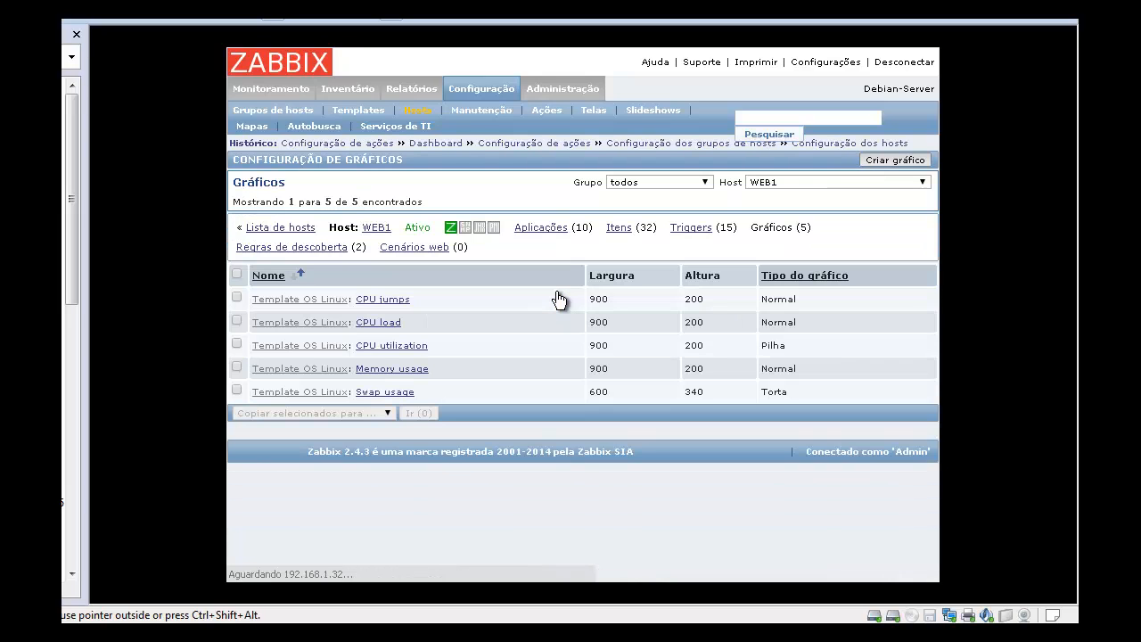
pyautogui.click(391, 298)
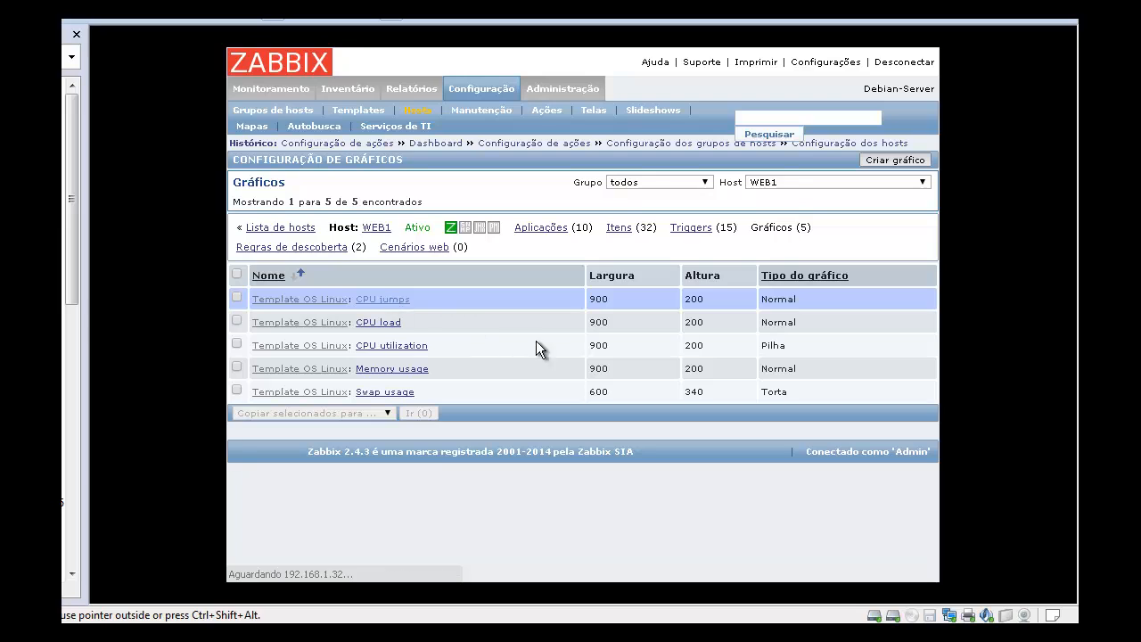
pyautogui.click(322, 246)
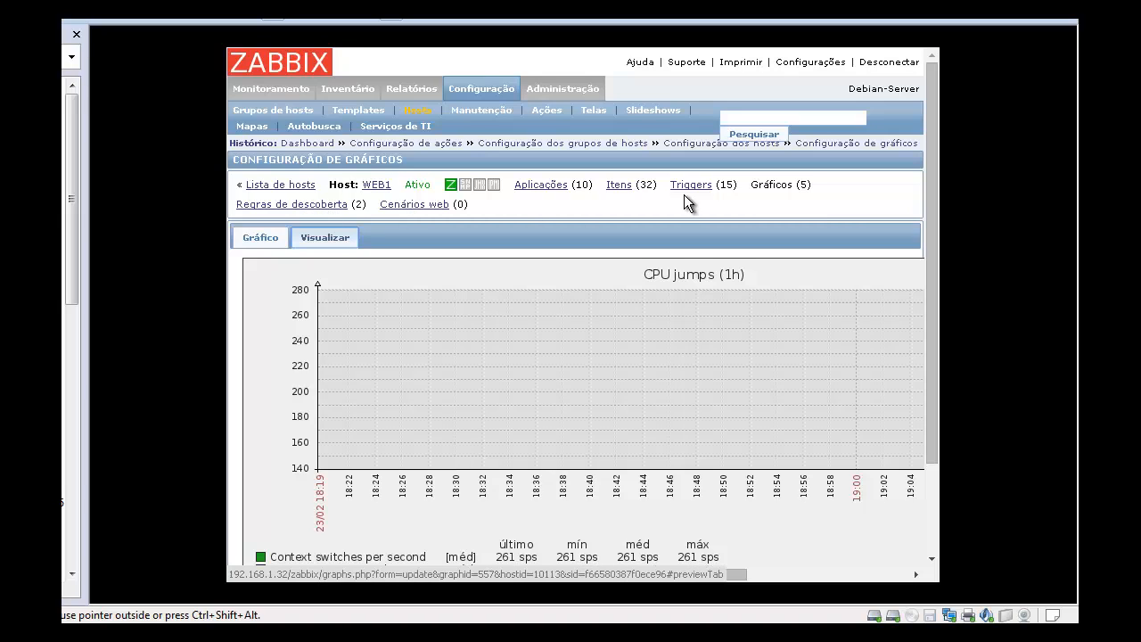
pyautogui.scroll(-3, 719, 310)
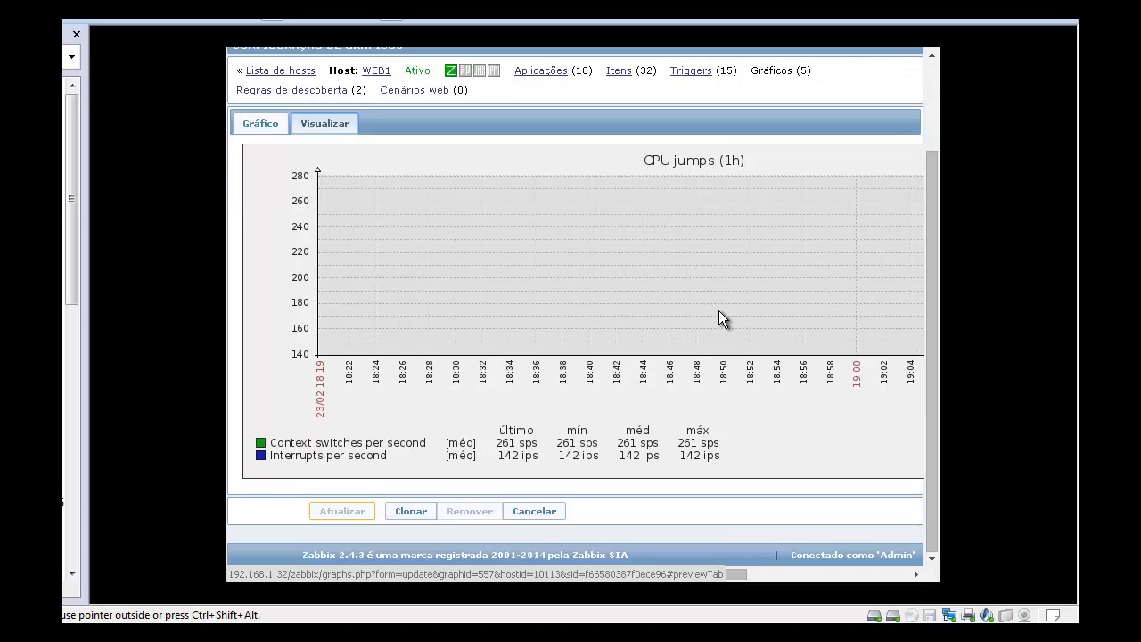
pyautogui.scroll(3, 714, 336)
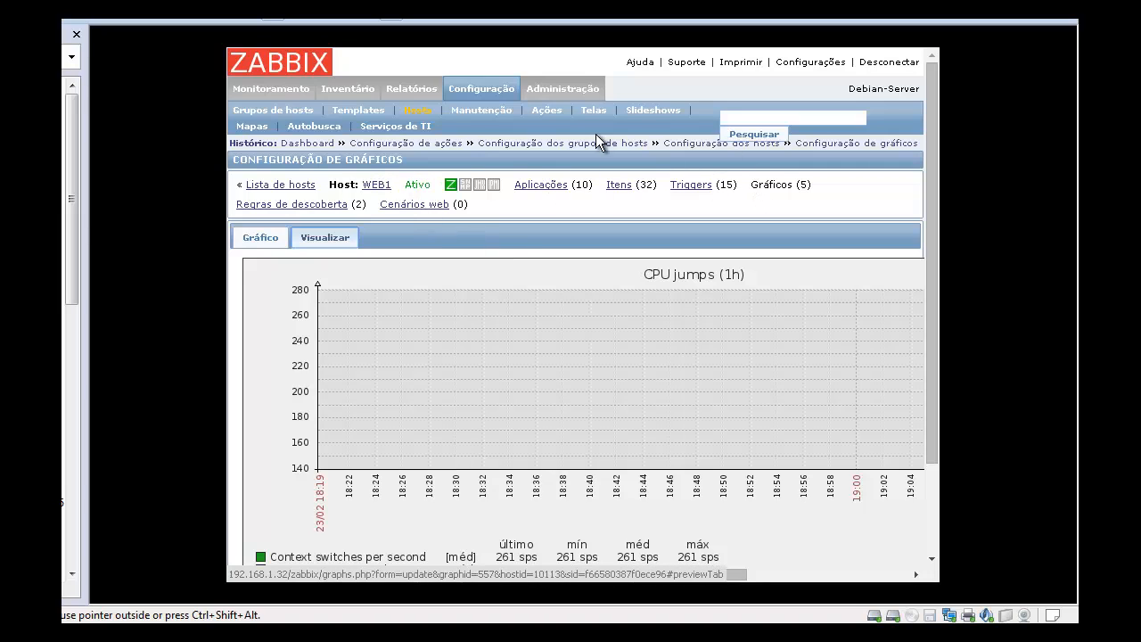
# Return to WEB1's graph list and preview the CPU load graph
pyautogui.click(843, 143)
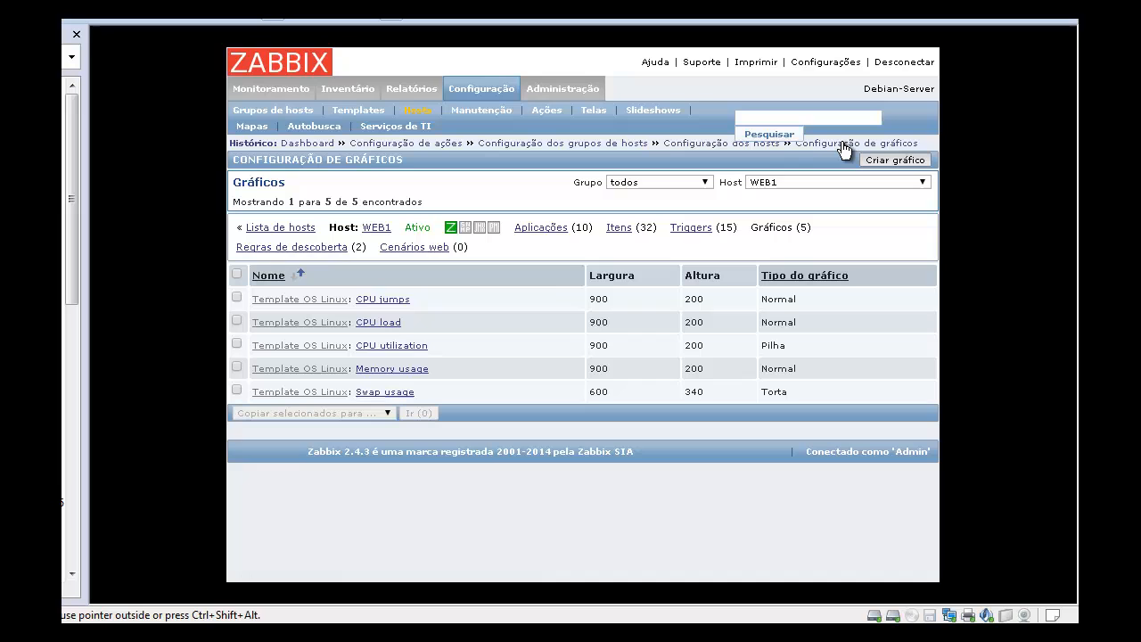
pyautogui.click(379, 322)
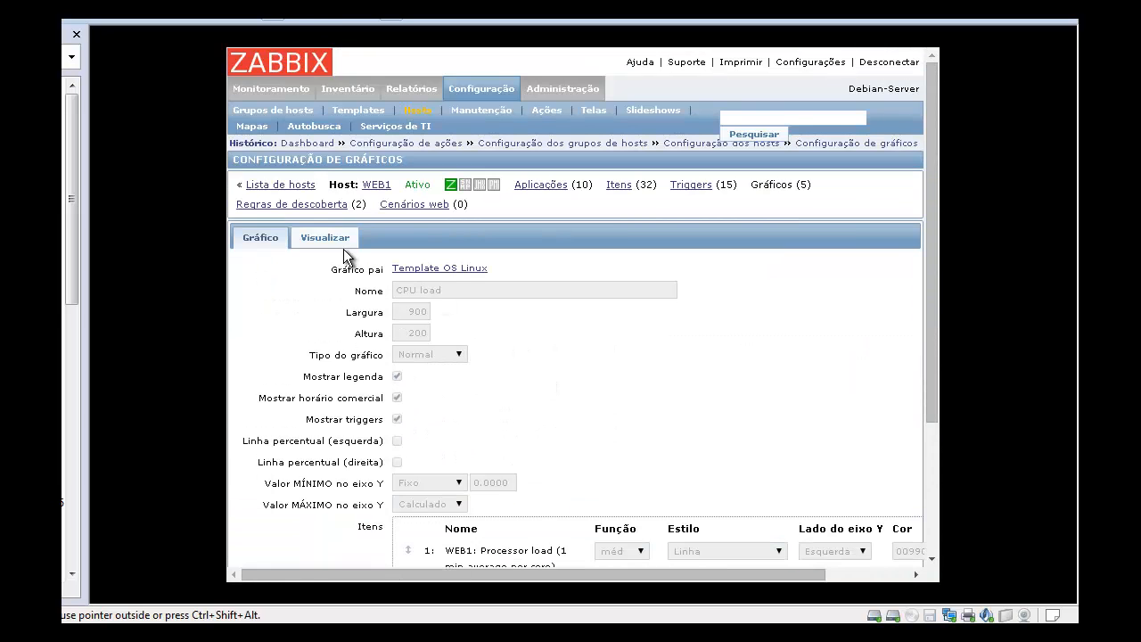
pyautogui.click(336, 244)
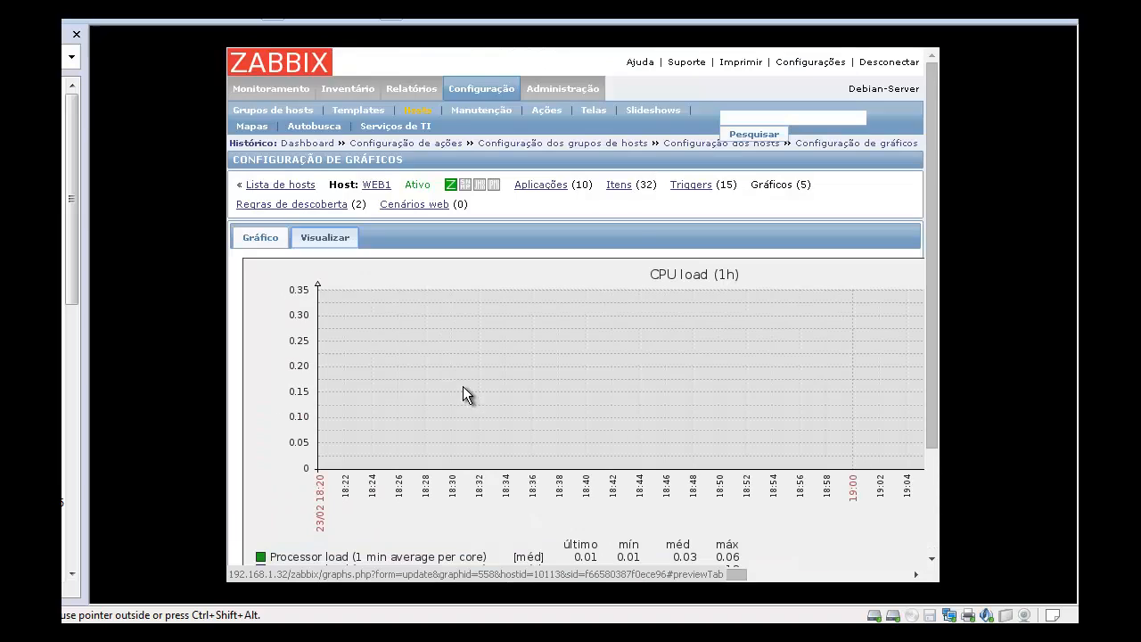
# Open the monitoring graphs for host WEB1 in the Linux group and display its Swap usage graph
pyautogui.moveTo(298, 93)
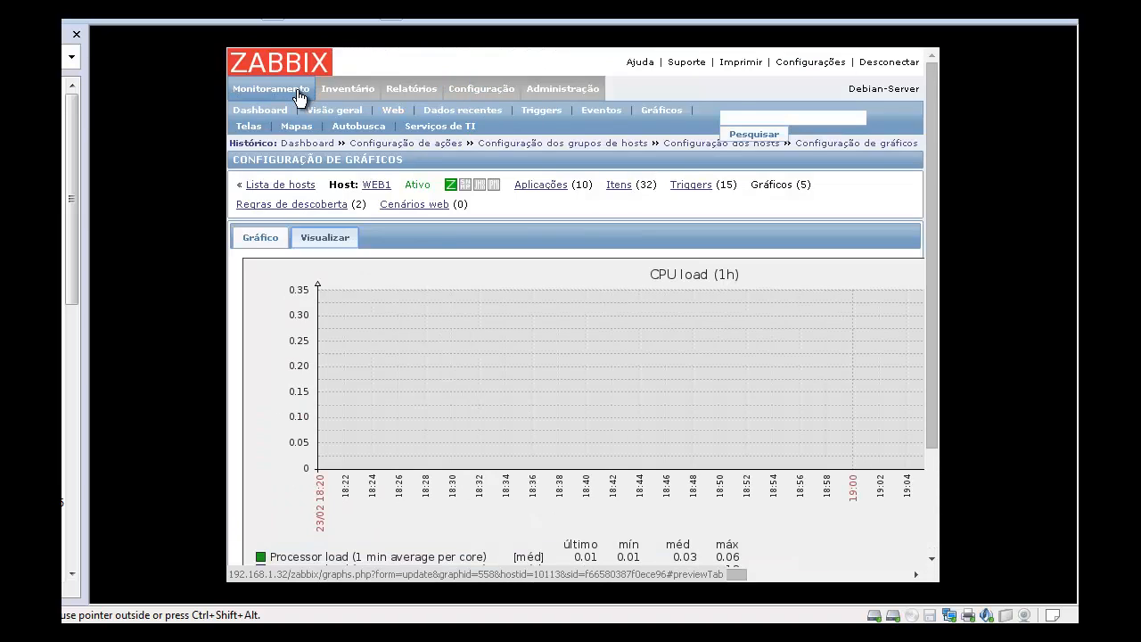
pyautogui.click(660, 111)
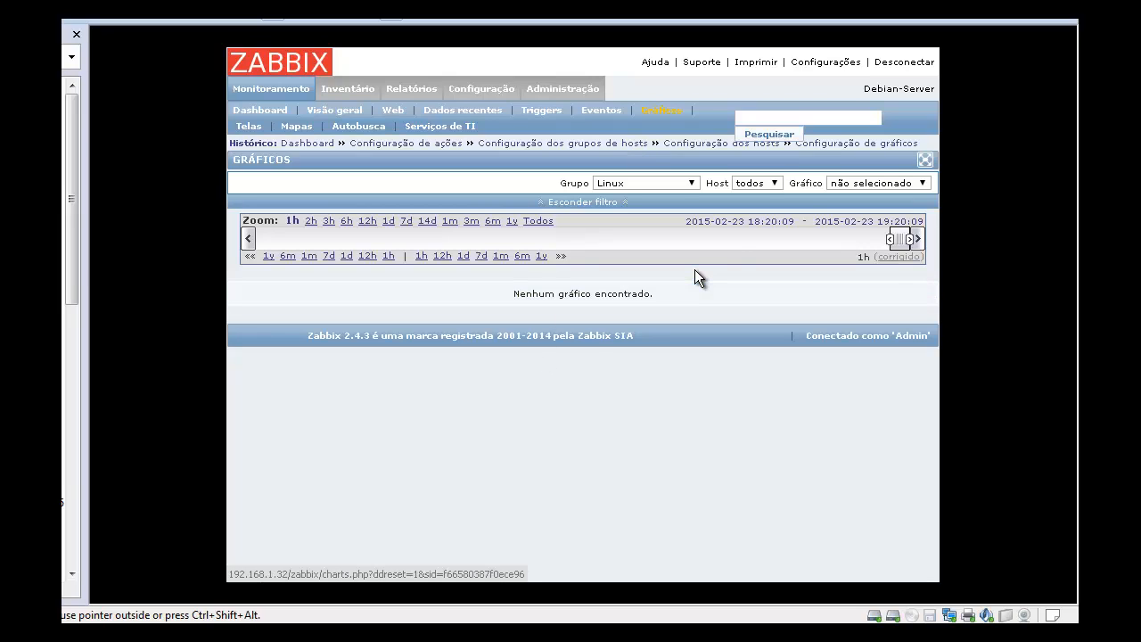
pyautogui.click(683, 185)
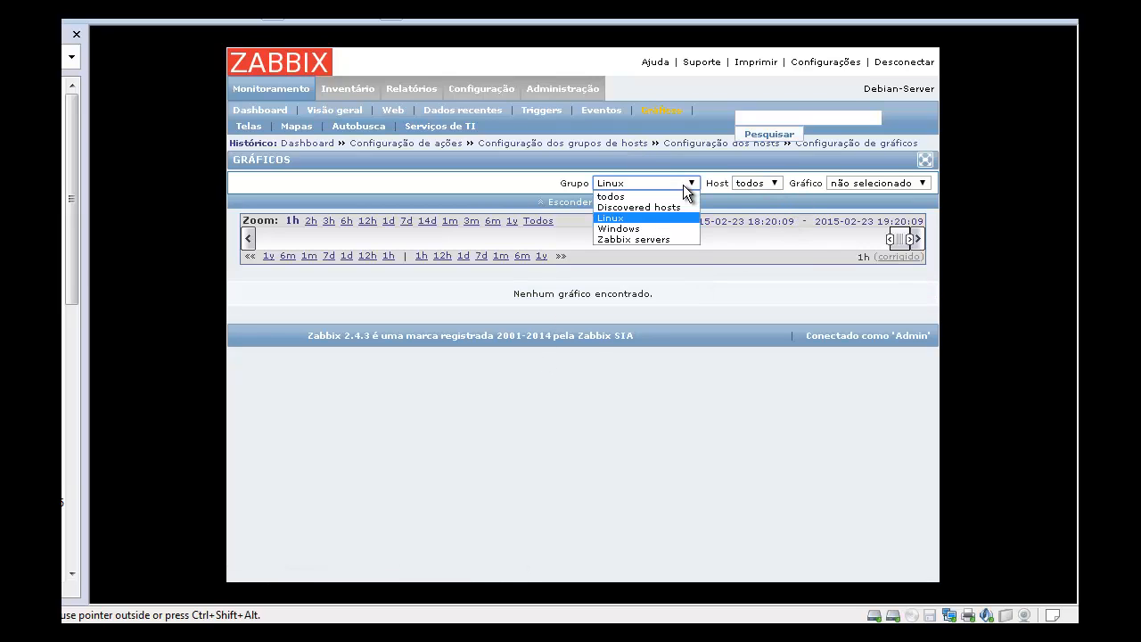
pyautogui.click(683, 184)
pyautogui.click(762, 185)
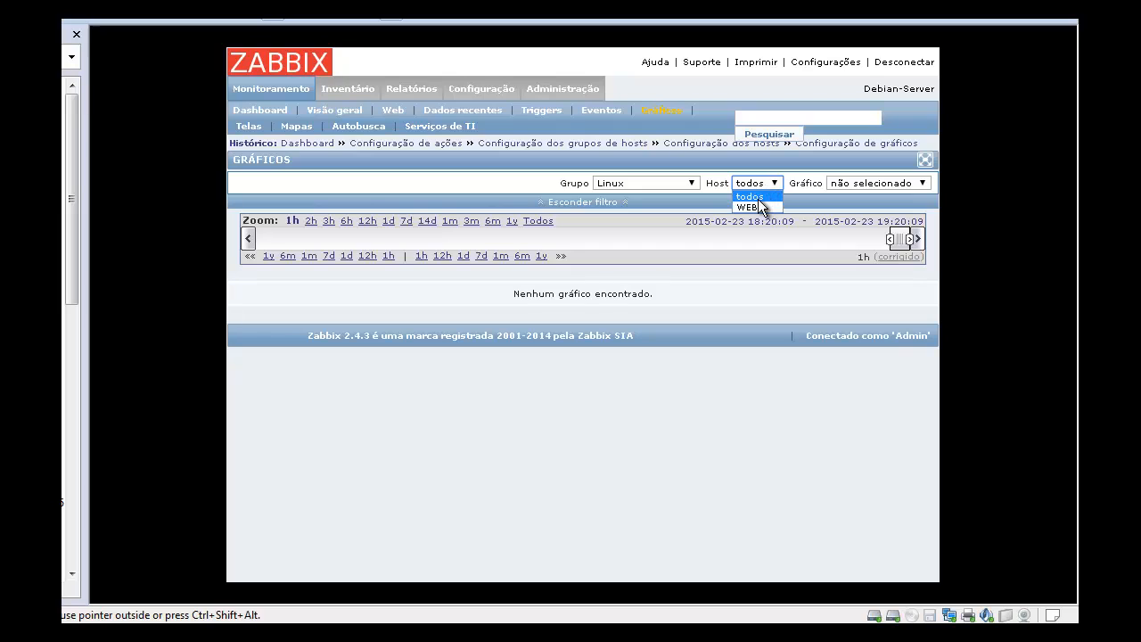
pyautogui.click(758, 205)
pyautogui.click(851, 200)
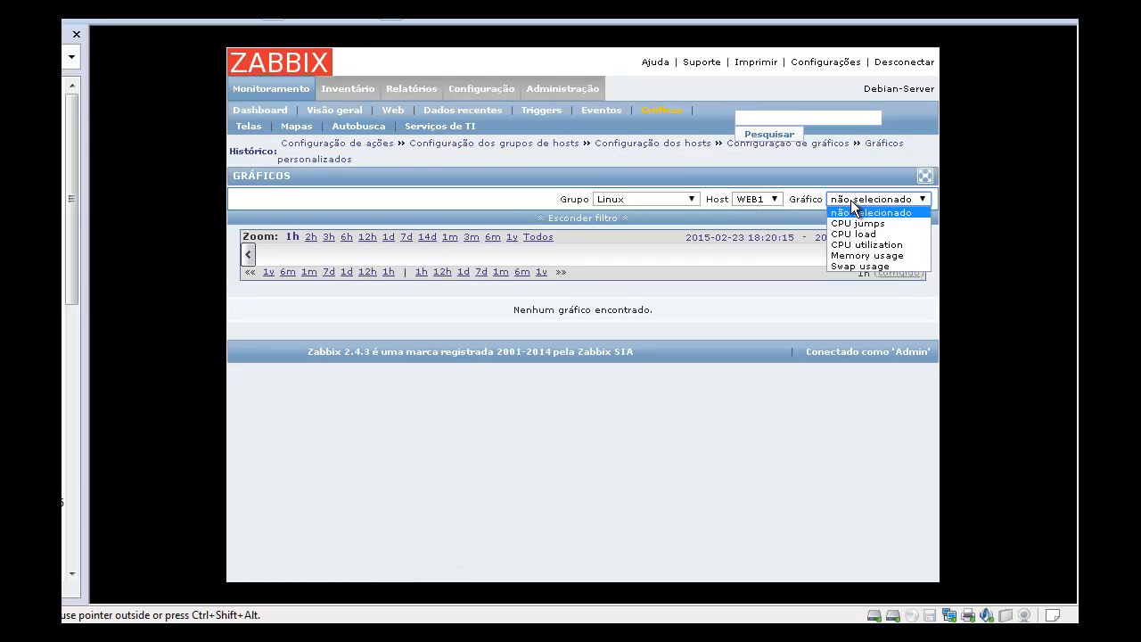
pyautogui.click(855, 265)
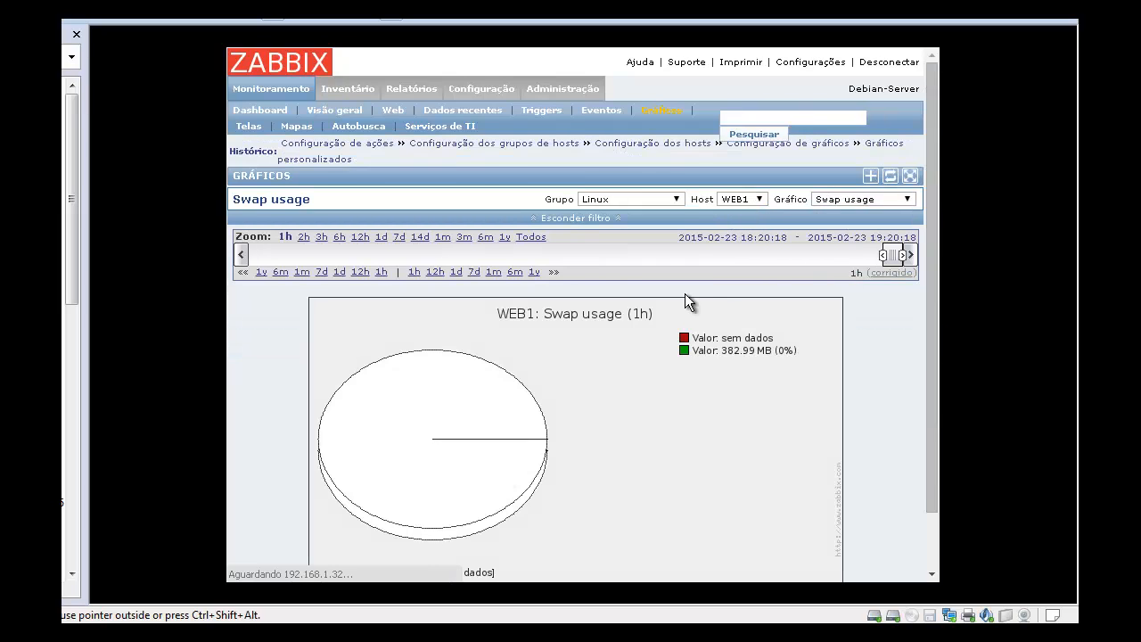
# View WEB1's Memory usage, CPU utilization, CPU load and CPU jumps graphs one after another
pyautogui.click(856, 199)
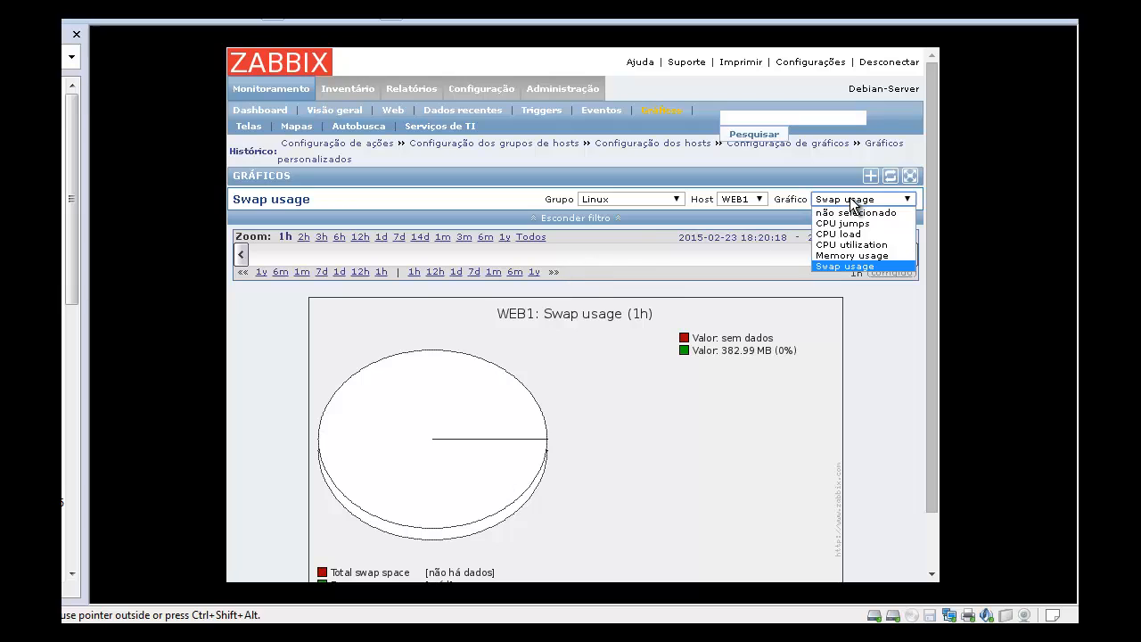
pyautogui.click(849, 255)
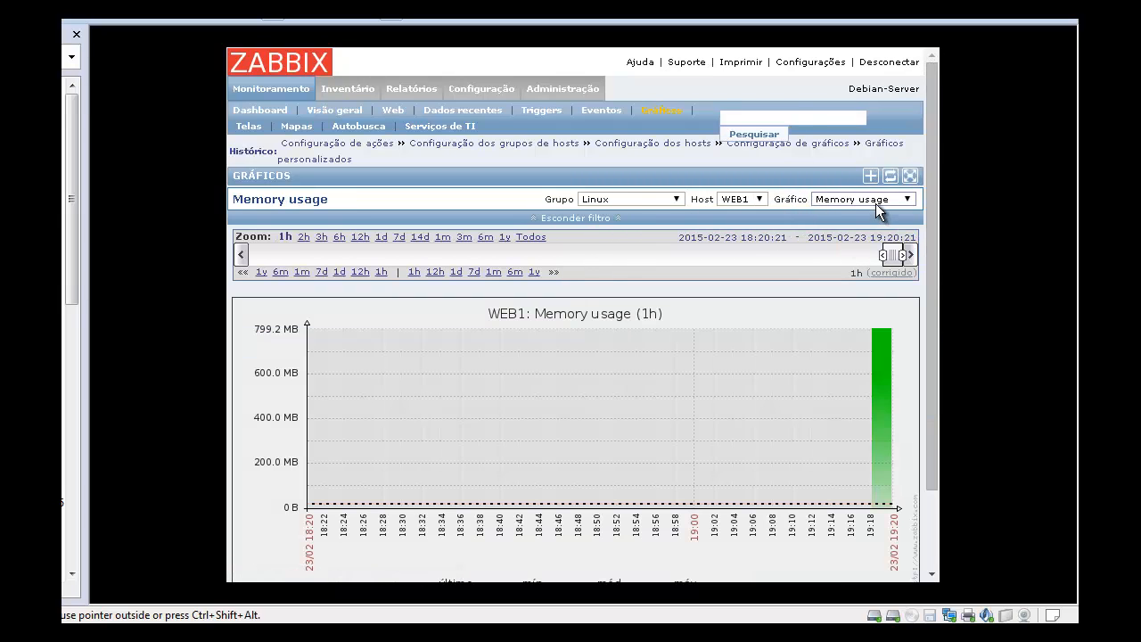
pyautogui.click(876, 203)
pyautogui.click(855, 247)
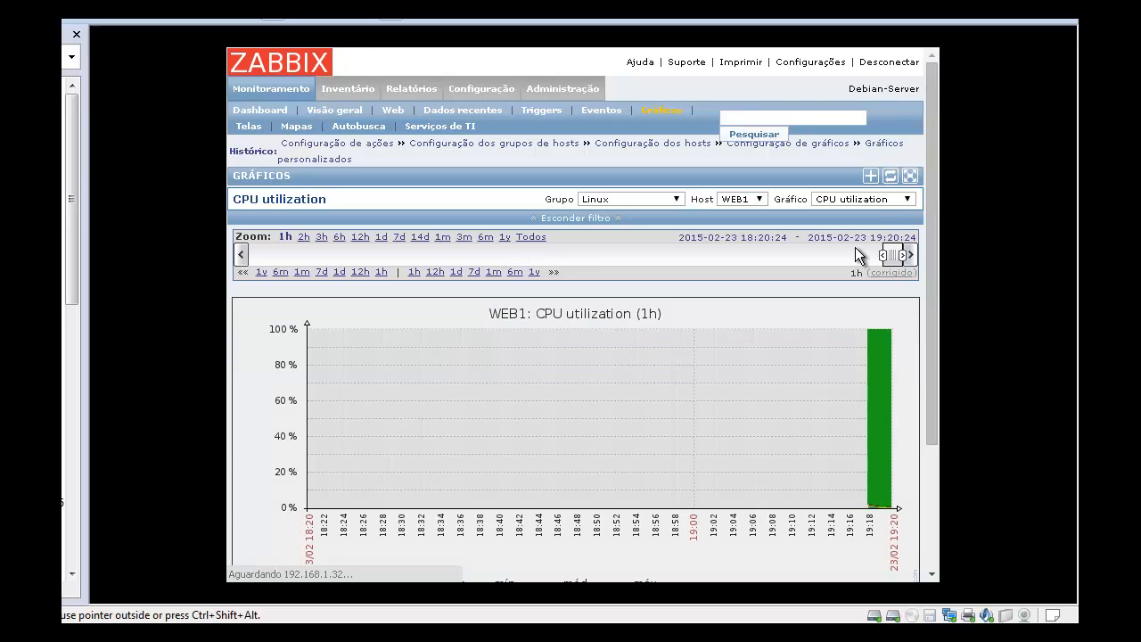
pyautogui.click(860, 199)
pyautogui.click(858, 233)
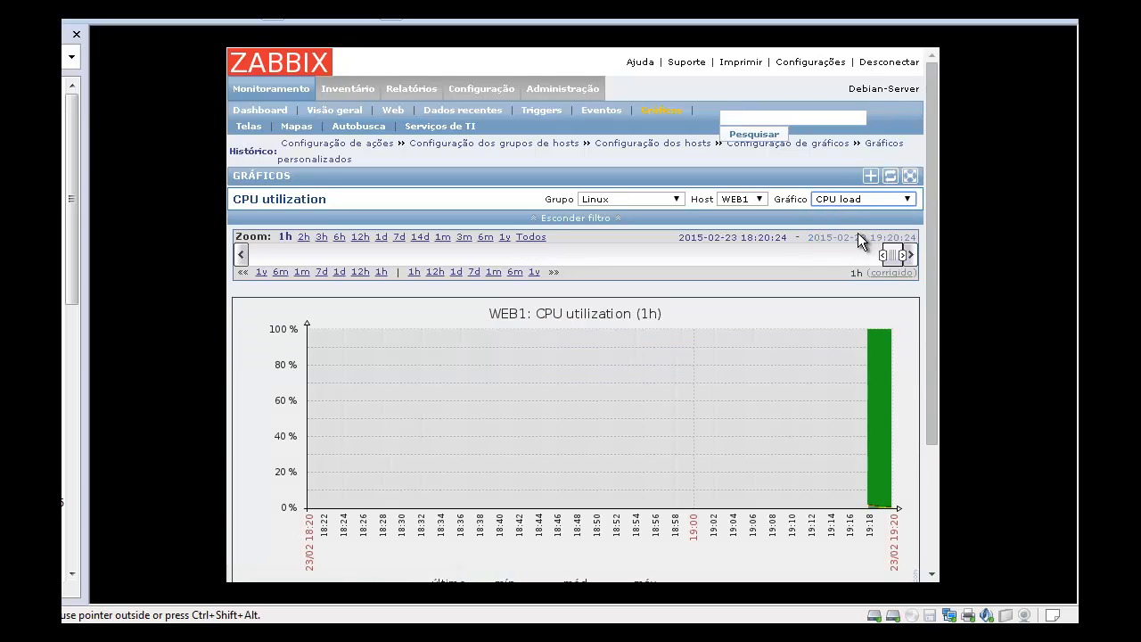
pyautogui.click(864, 199)
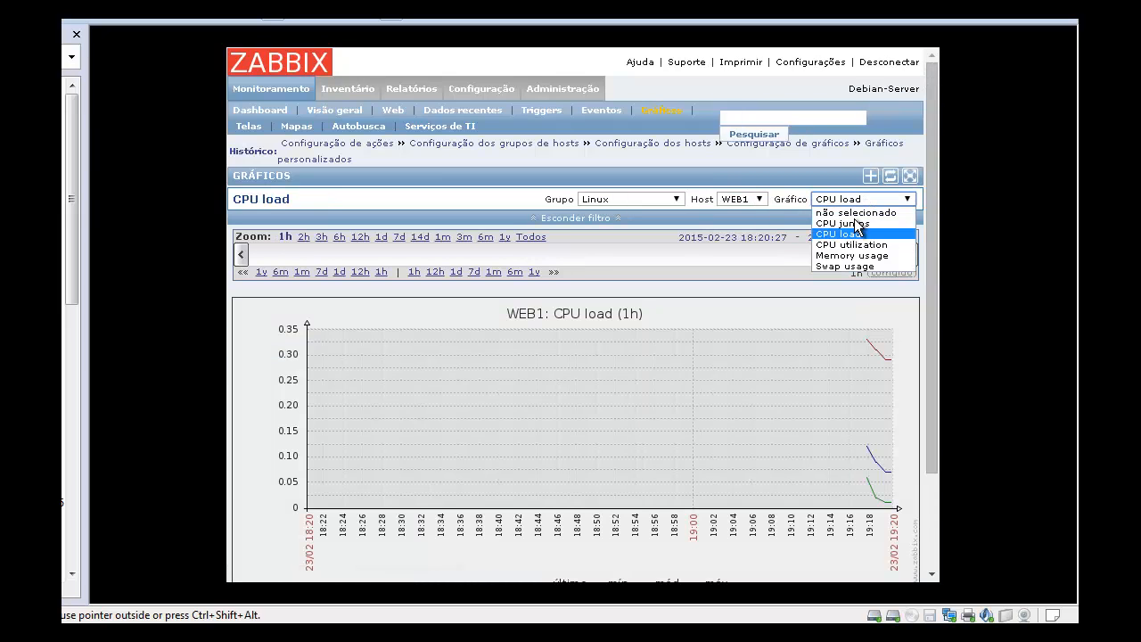
pyautogui.click(857, 224)
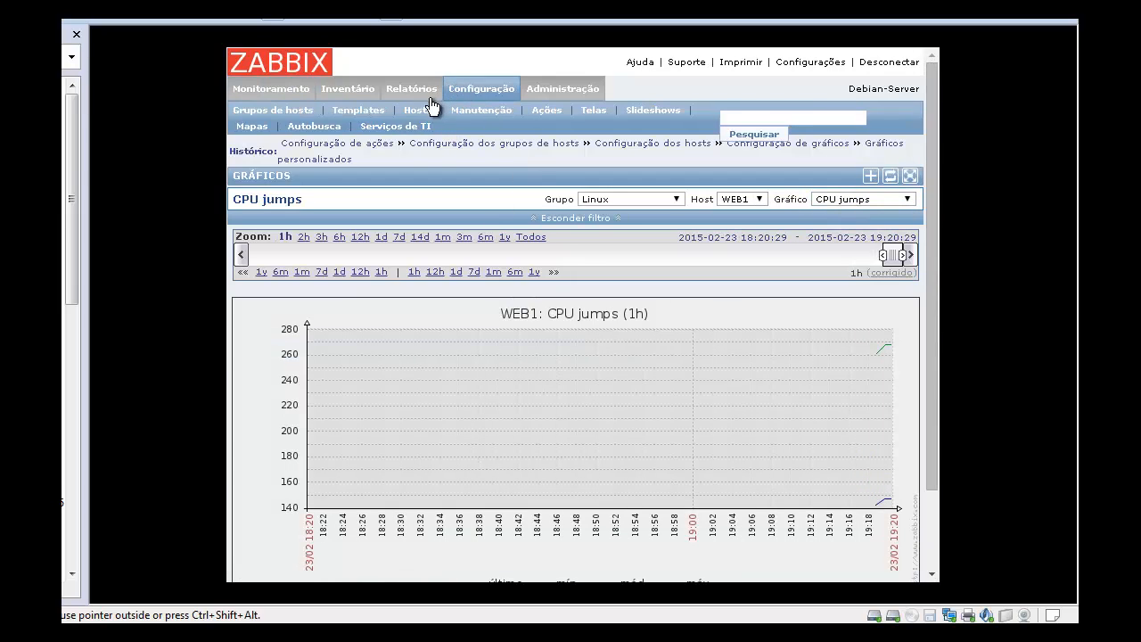
# Check which hosts belong to each host group and list the hosts of the Windows group
pyautogui.click(426, 110)
pyautogui.click(460, 91)
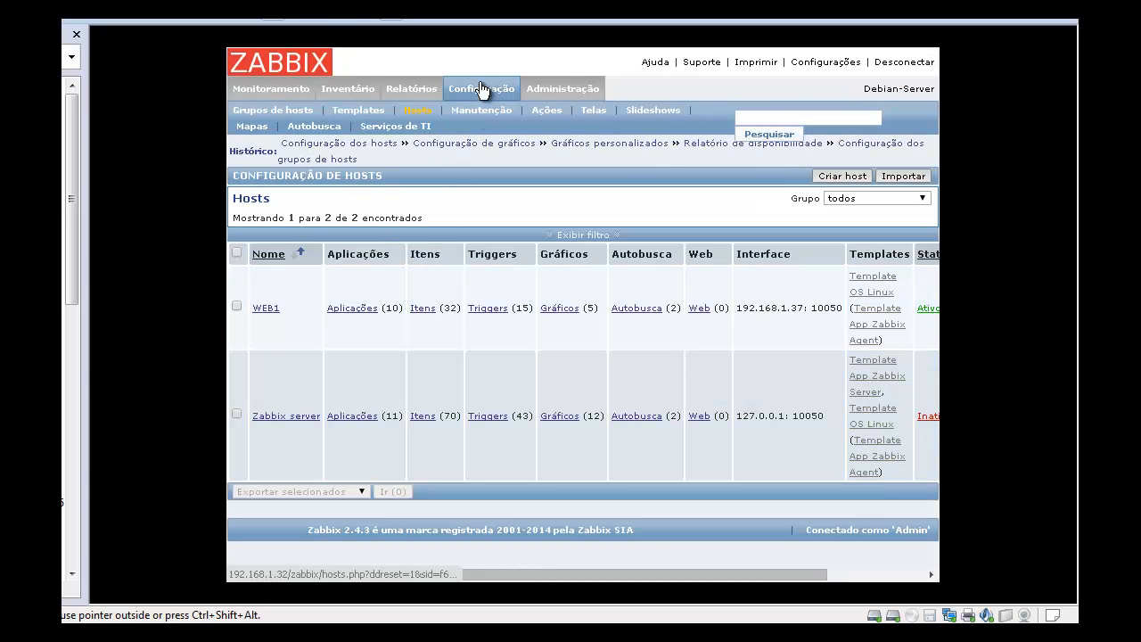
pyautogui.click(272, 114)
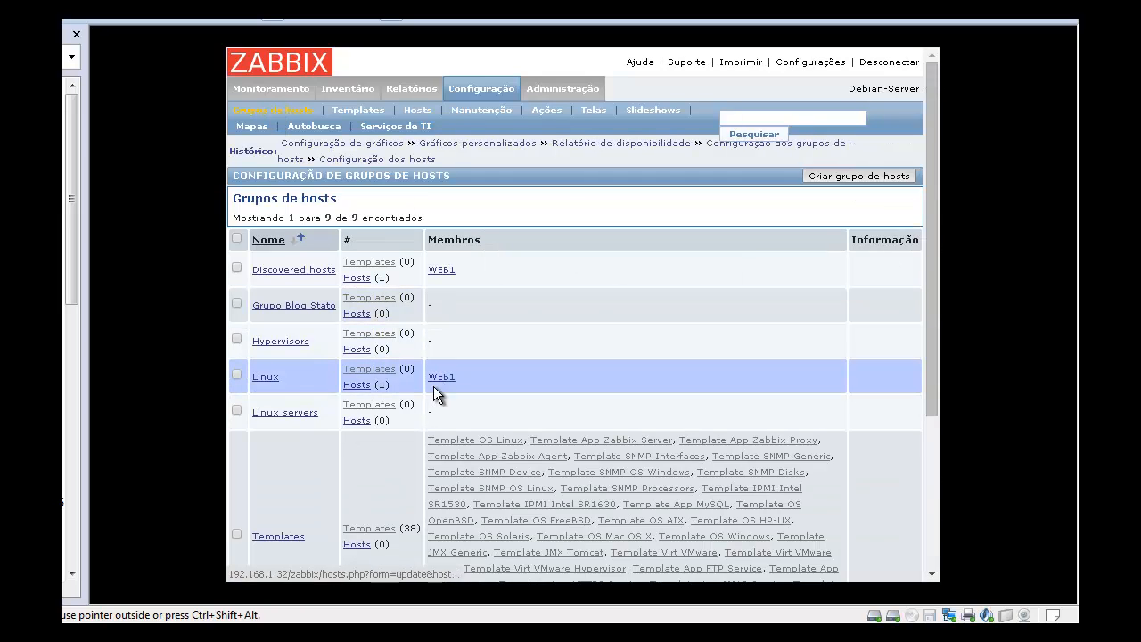
pyautogui.scroll(-5, 415, 419)
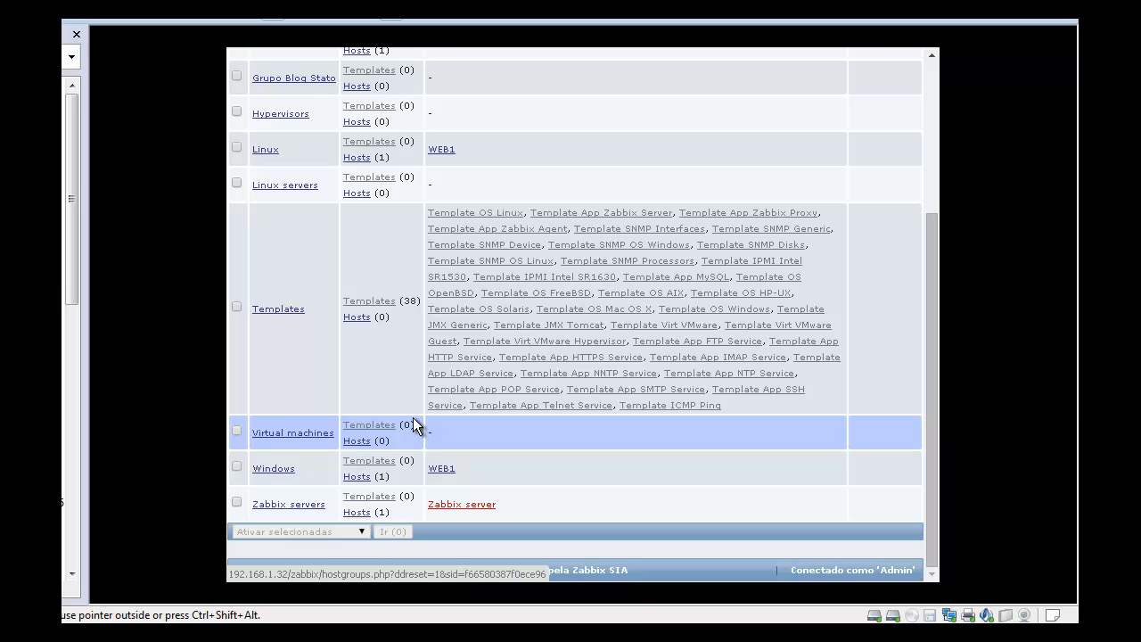
pyautogui.click(357, 477)
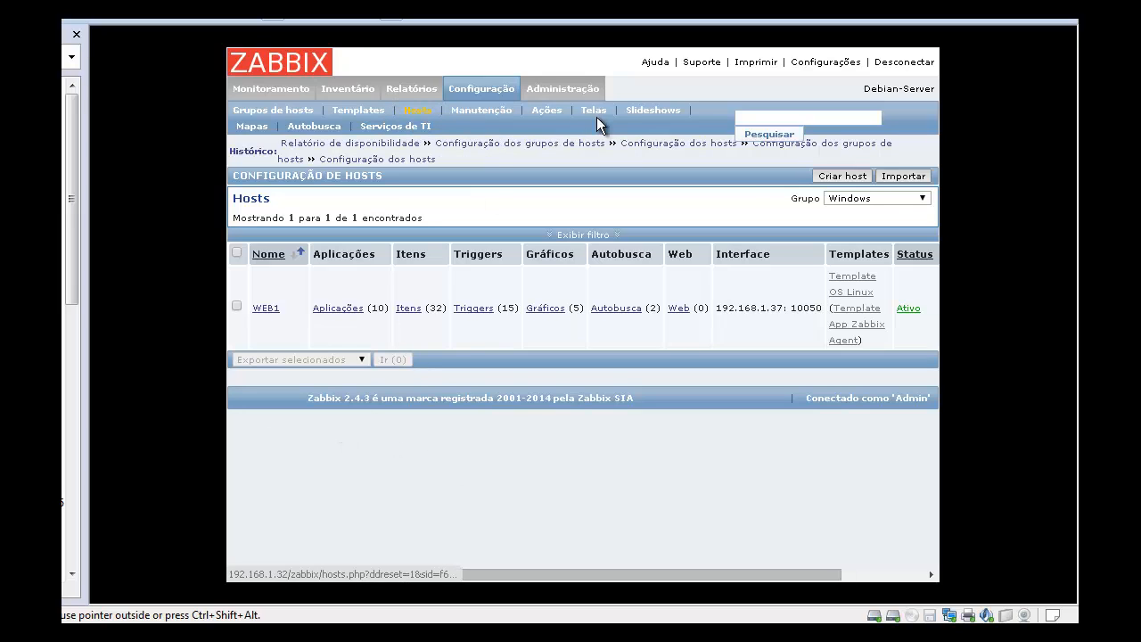
# Remove the host name condition from the Hosts Windows auto-registration action
pyautogui.click(545, 112)
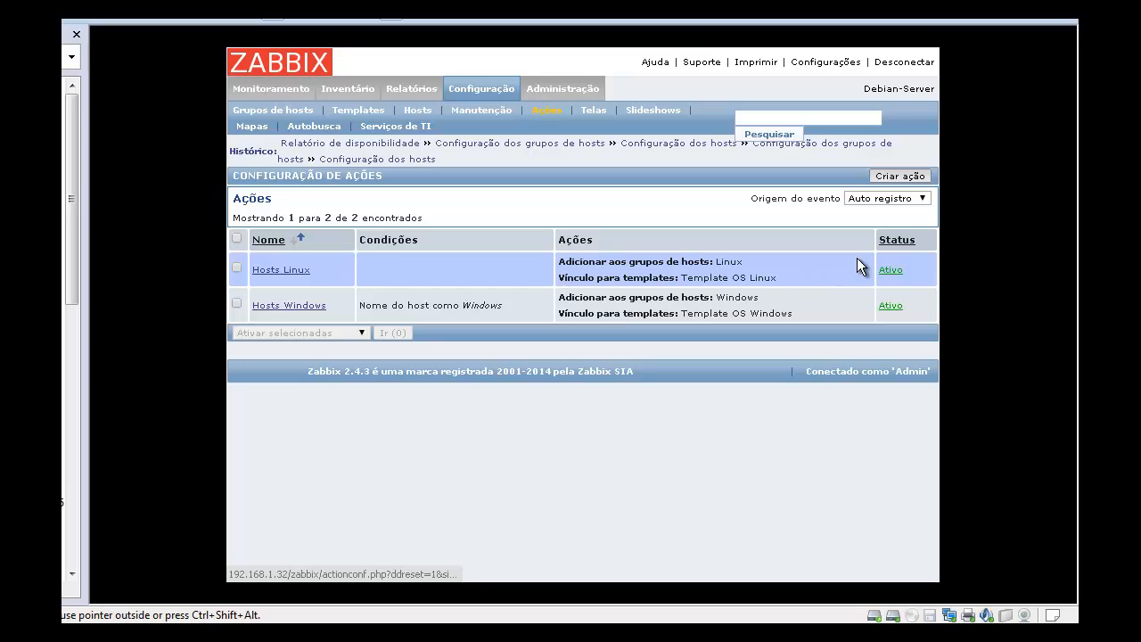
pyautogui.click(287, 306)
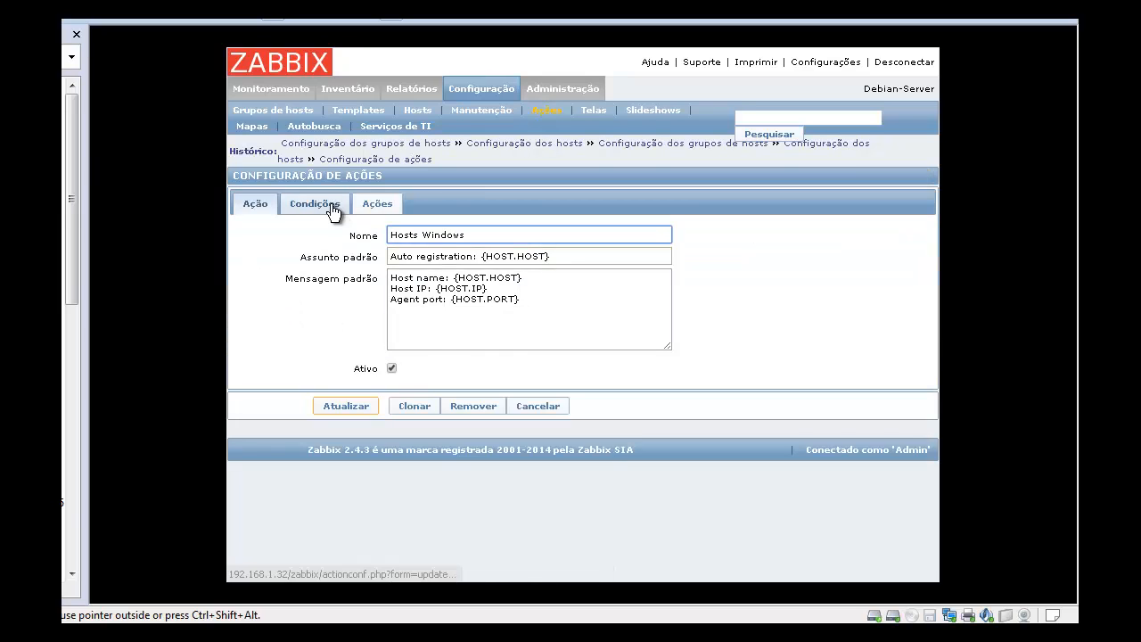
pyautogui.click(329, 207)
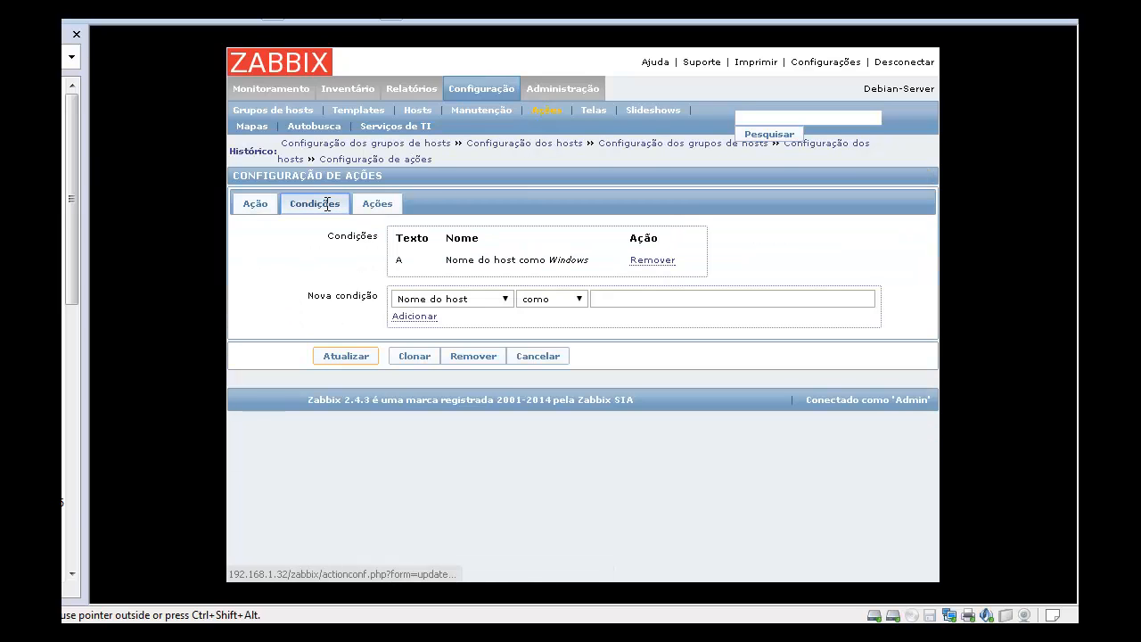
pyautogui.click(660, 261)
# Add the condition "Metadados do host como Windows" to the Hosts Windows action and update it
pyautogui.click(506, 280)
pyautogui.click(473, 293)
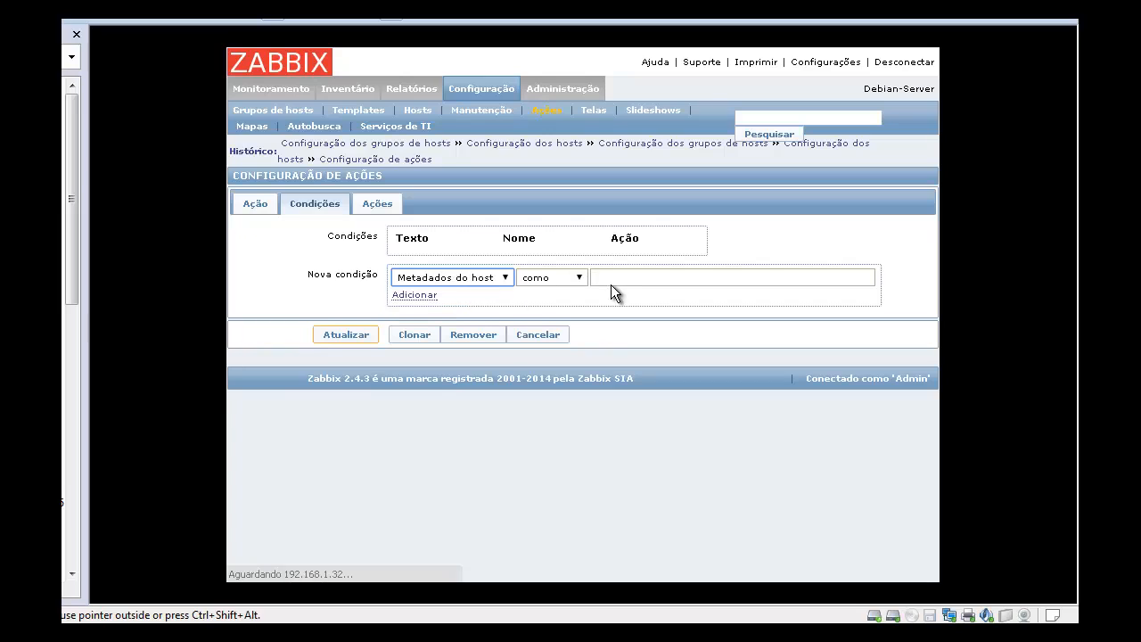
pyautogui.click(610, 297)
pyautogui.write('W')
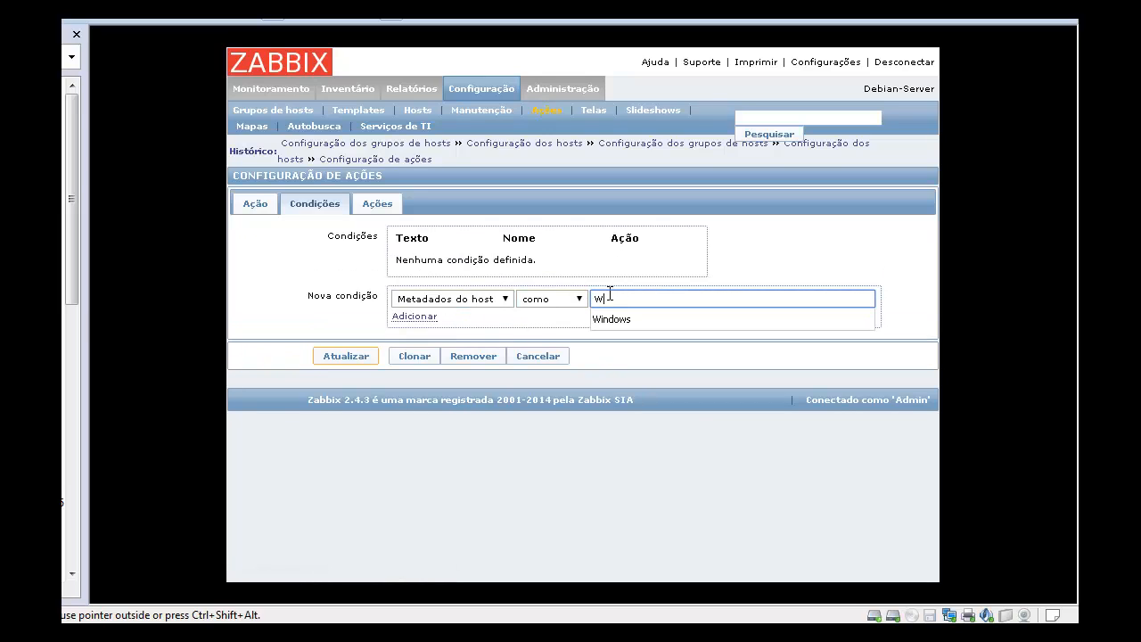
pyautogui.write('indows')
pyautogui.click(406, 317)
pyautogui.click(355, 358)
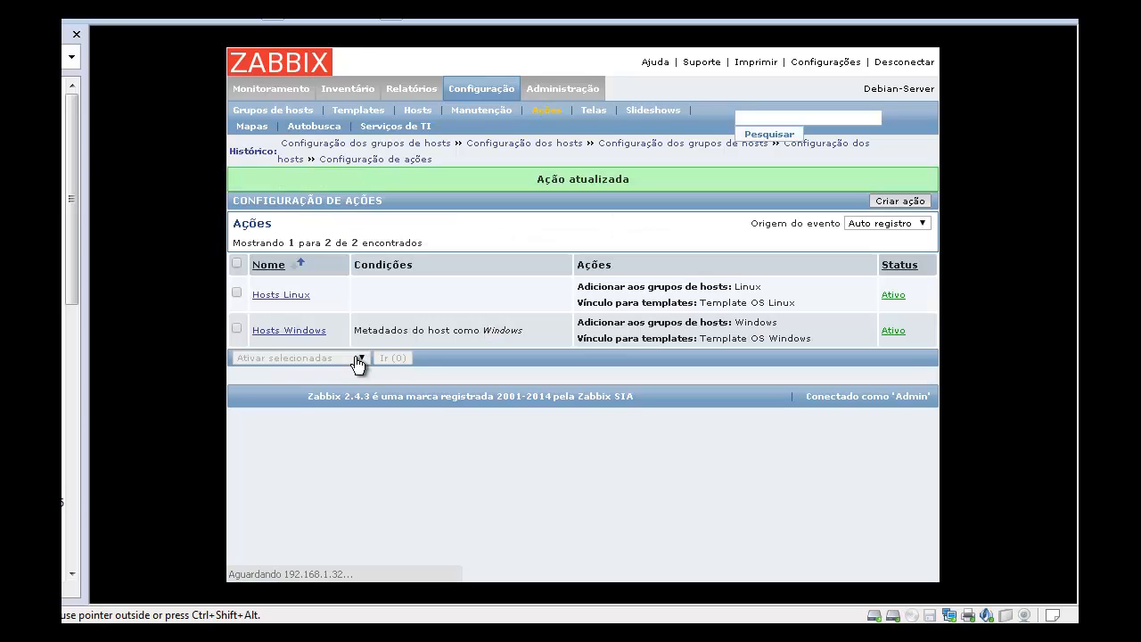
# Add the condition "Metadados do host diferente Windows" to the Hosts Linux auto-registration action and update it
pyautogui.click(291, 298)
pyautogui.click(323, 207)
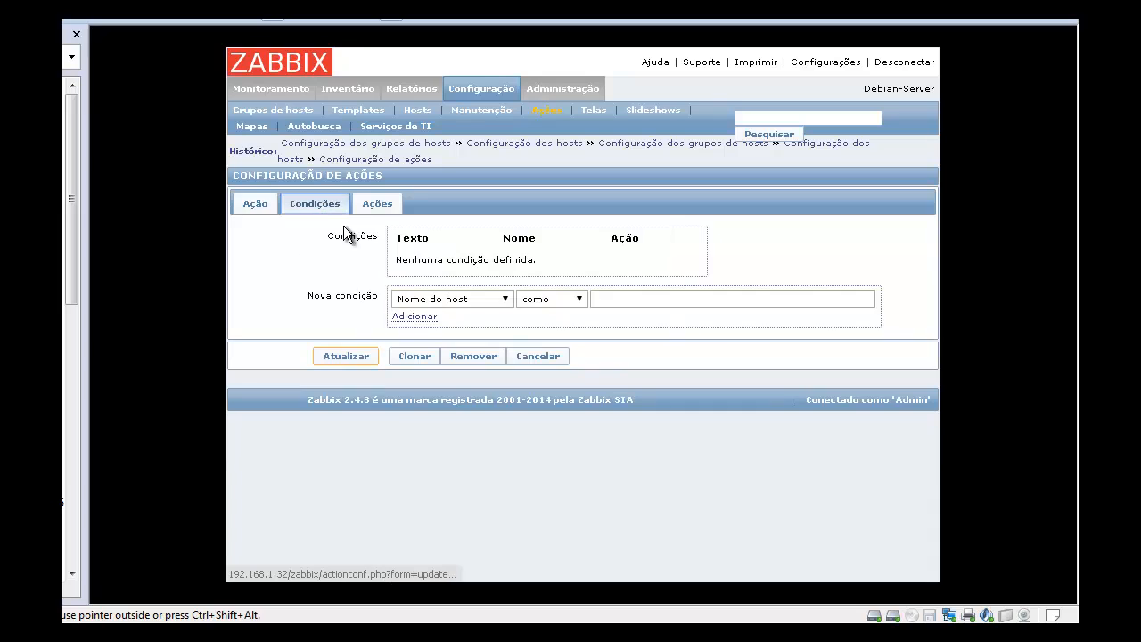
pyautogui.click(500, 298)
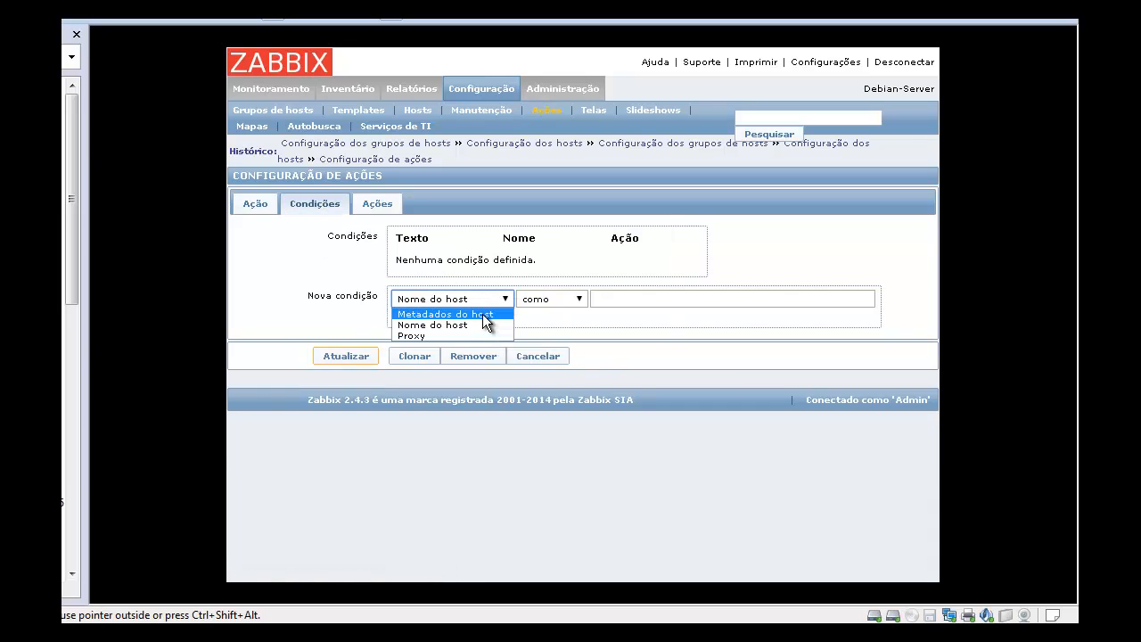
pyautogui.click(483, 314)
pyautogui.click(580, 298)
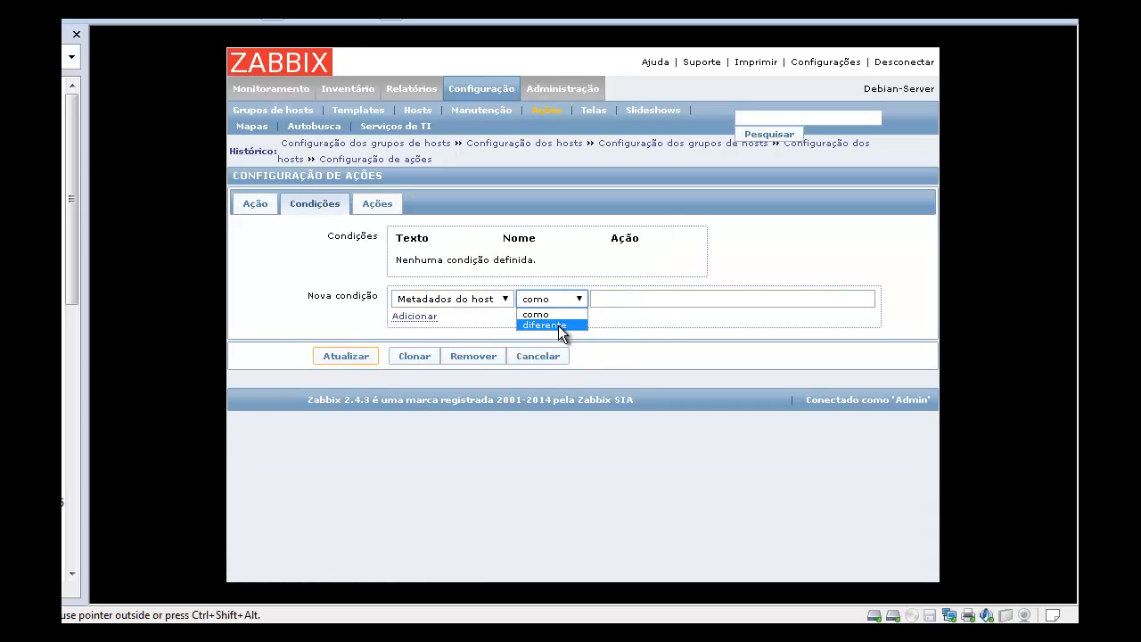
pyautogui.click(558, 326)
pyautogui.click(619, 304)
pyautogui.write('Win')
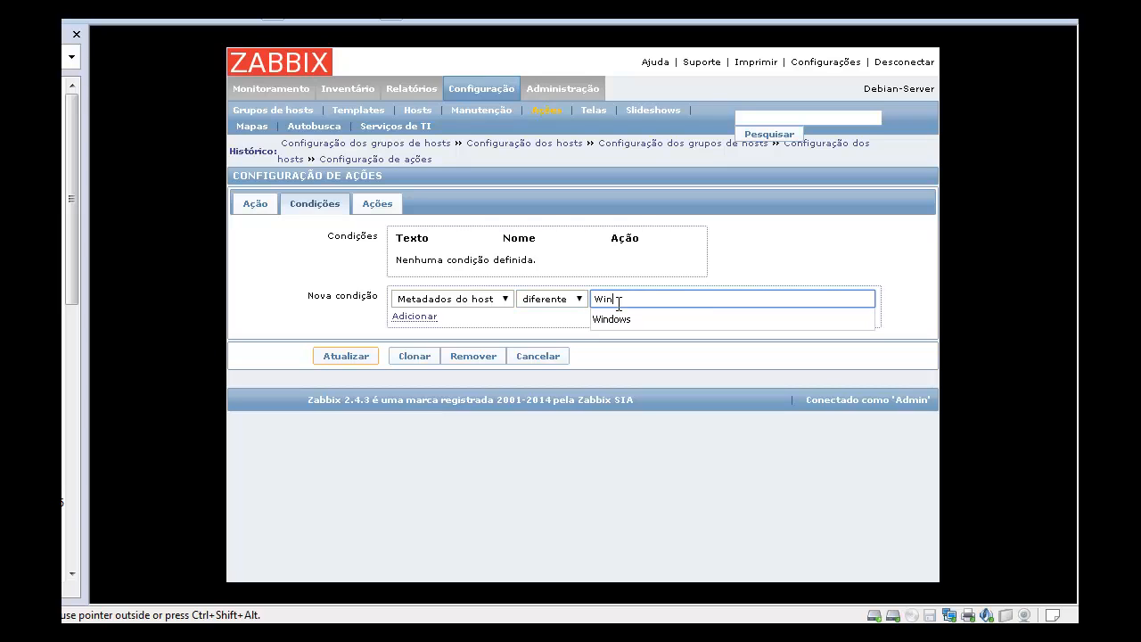
pyautogui.write('dows')
pyautogui.click(406, 317)
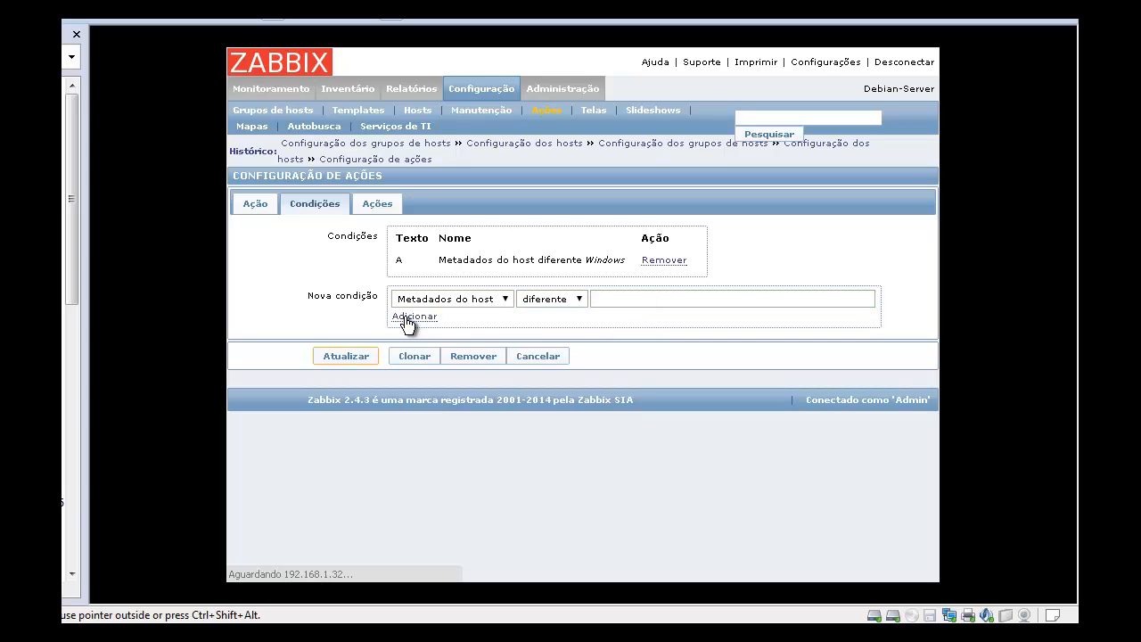
pyautogui.click(343, 356)
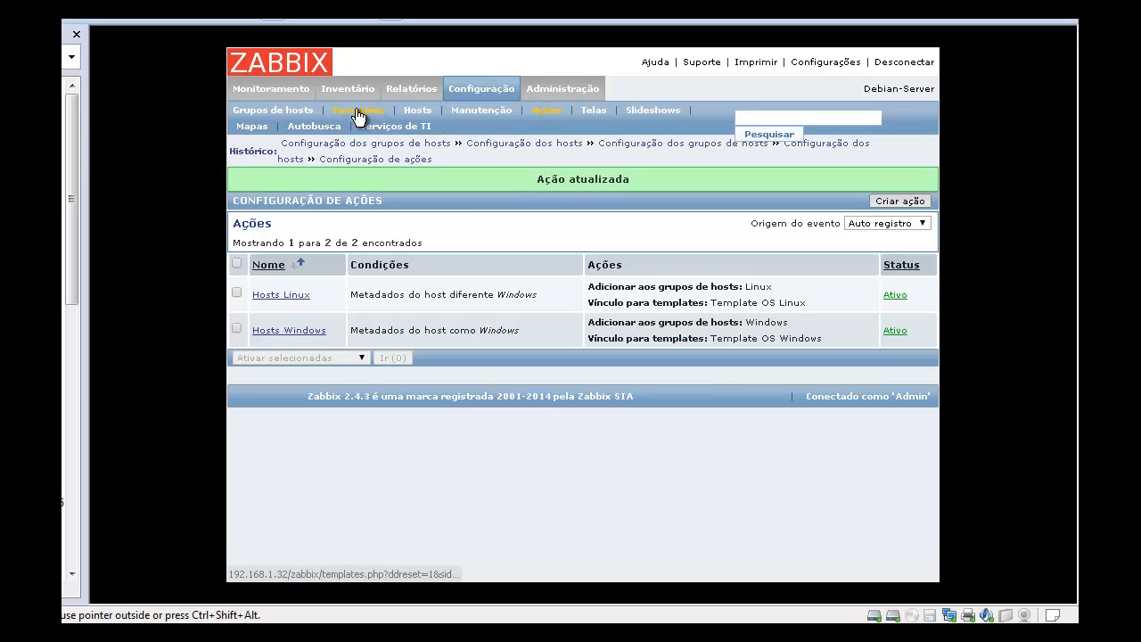
# Review the members of the configured host groups
pyautogui.click(297, 112)
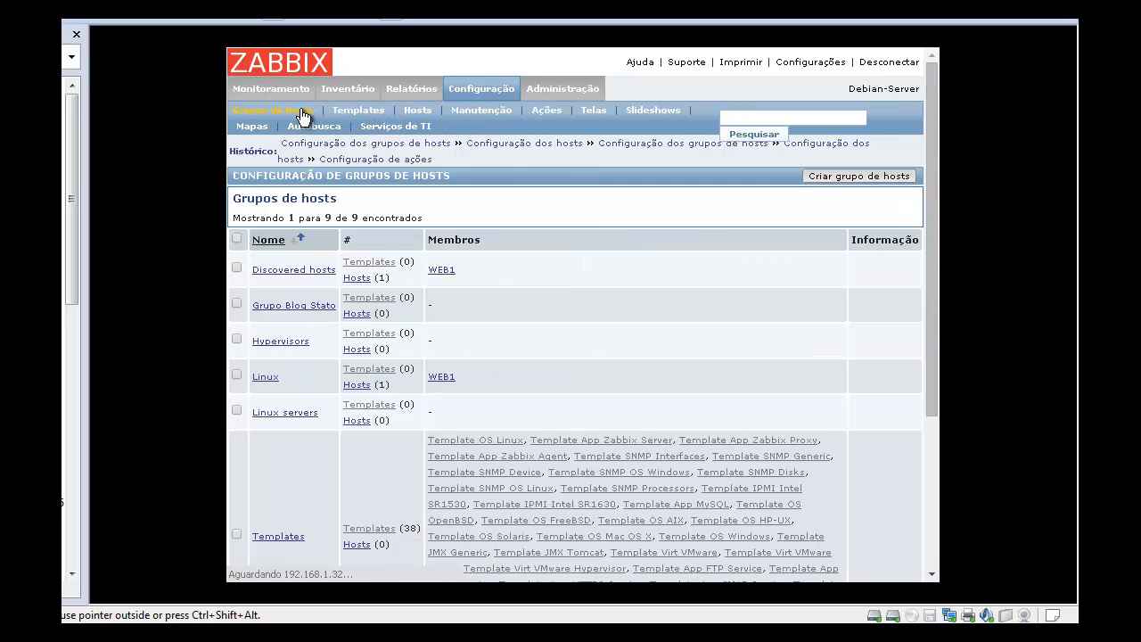
pyautogui.scroll(-5, 371, 287)
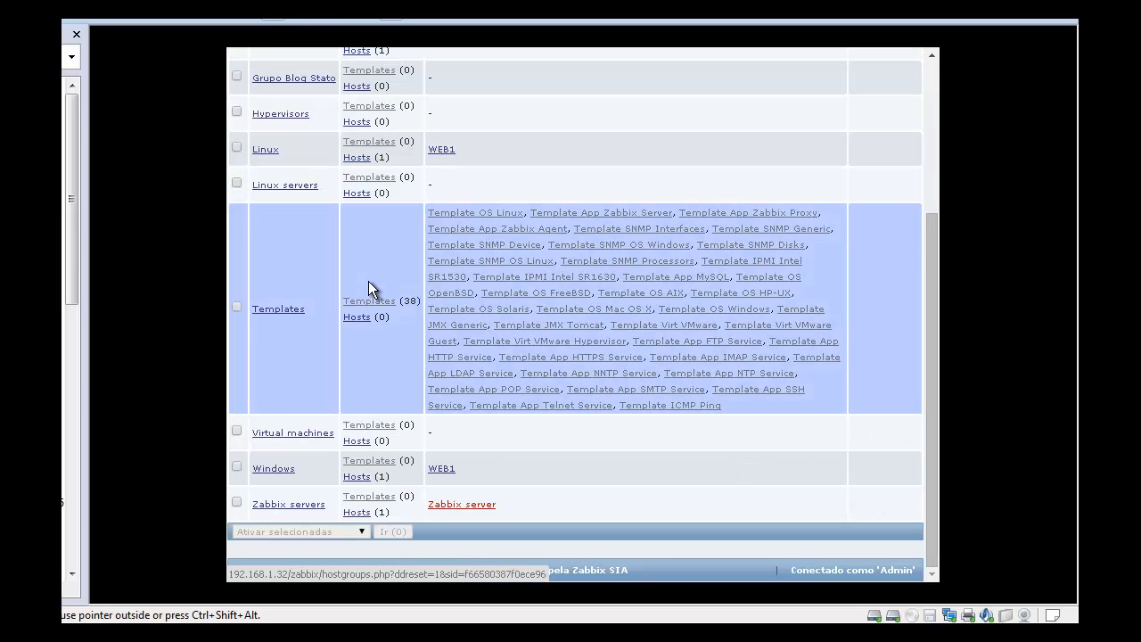
pyautogui.scroll(5, 369, 280)
# Remove host WEB1 from the configured hosts and confirm the deletion
pyautogui.click(419, 116)
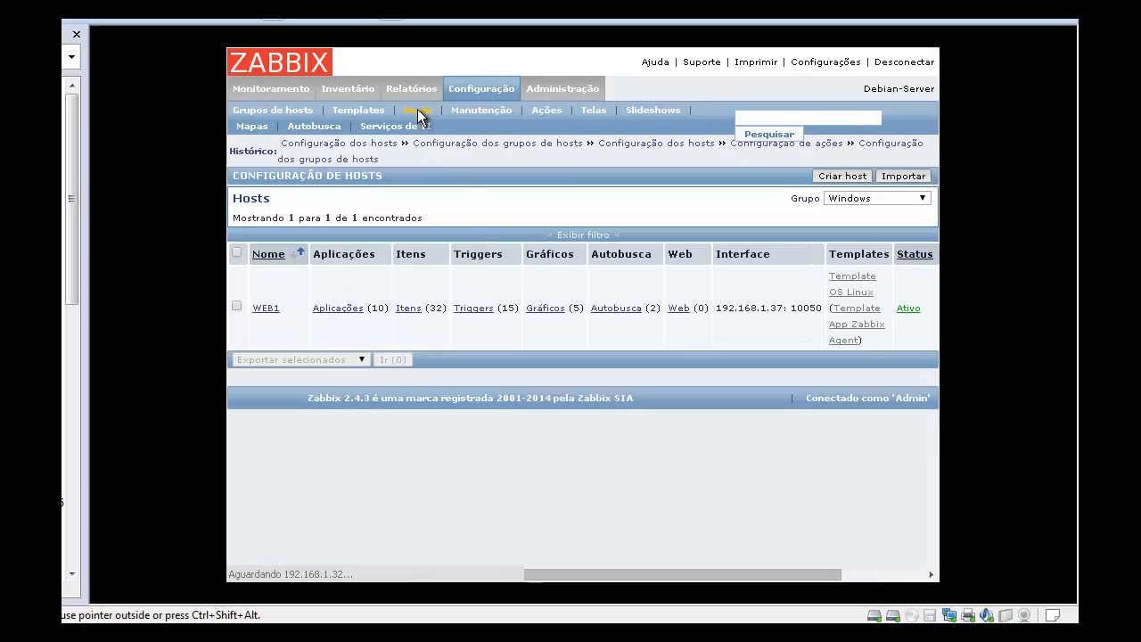
pyautogui.click(236, 306)
pyautogui.click(340, 360)
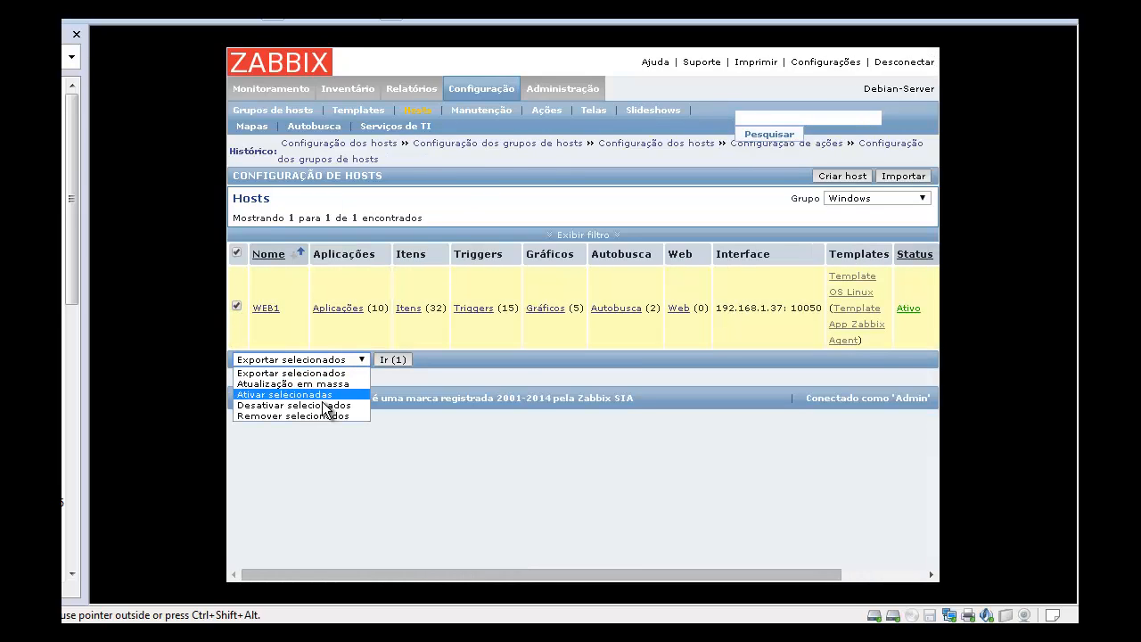
pyautogui.click(316, 419)
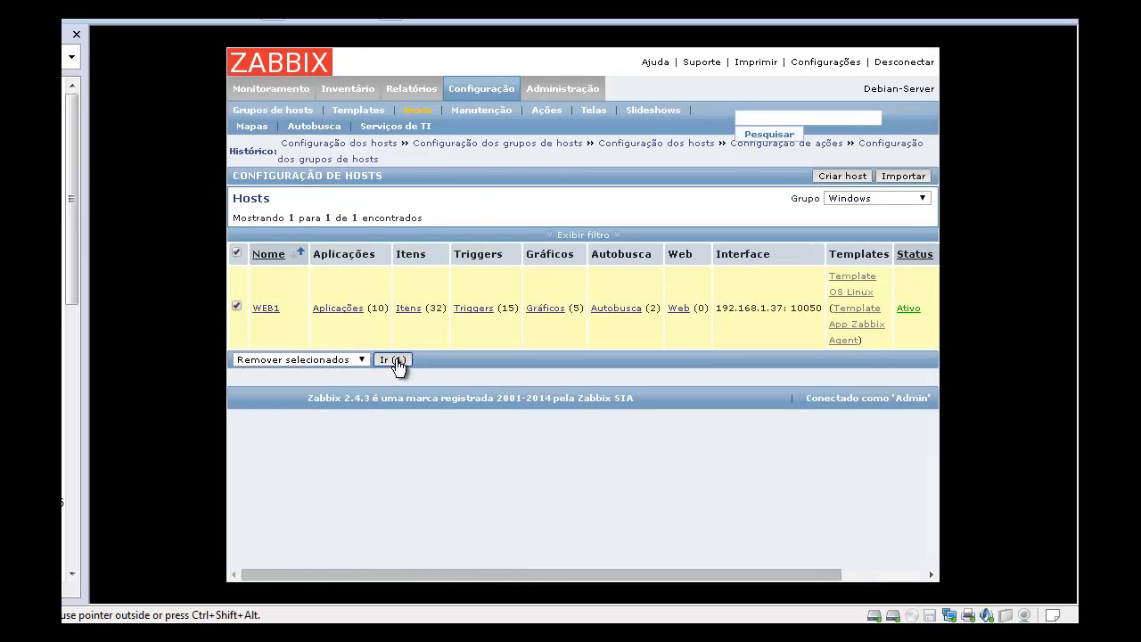
pyautogui.click(394, 360)
pyautogui.click(621, 136)
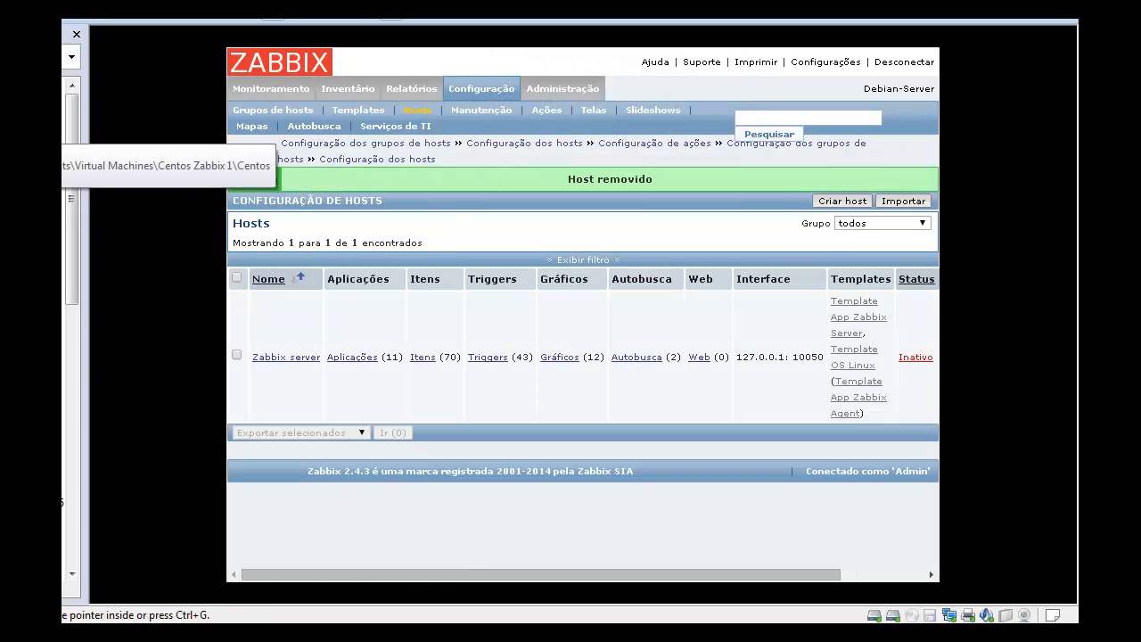
# Switch to the PowerPoint presentation and review the auto-registration rule slides through the agent parameters listed on the "Importante" slide
pyautogui.hotkey('alt', 'Tab')
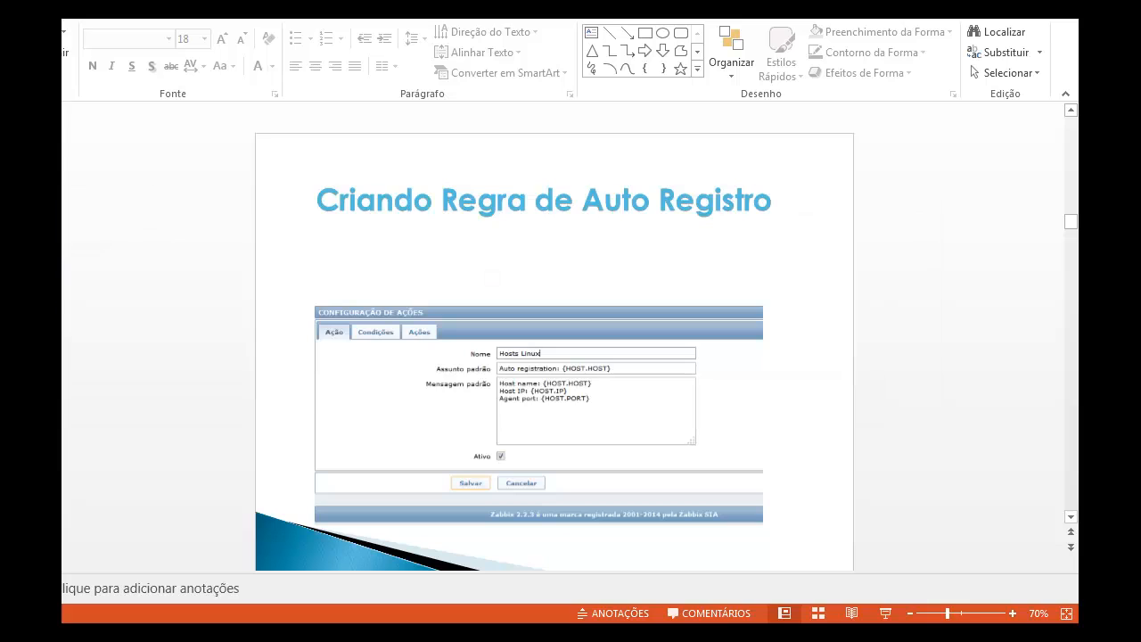
pyautogui.press('pagedown')
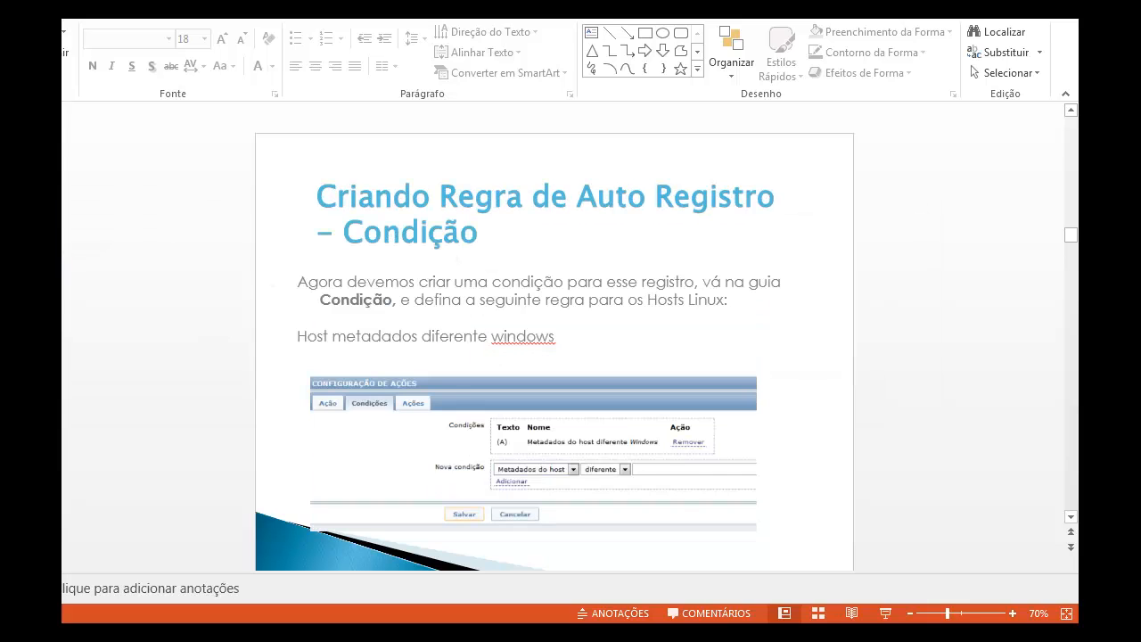
pyautogui.press('pagedown')
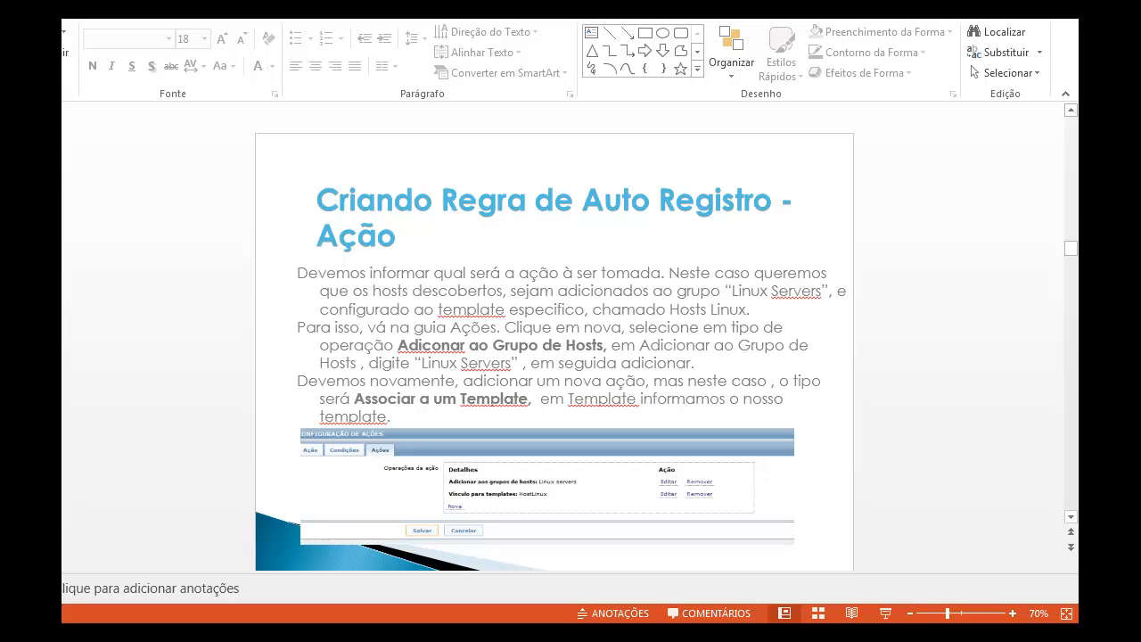
pyautogui.press('pagedown')
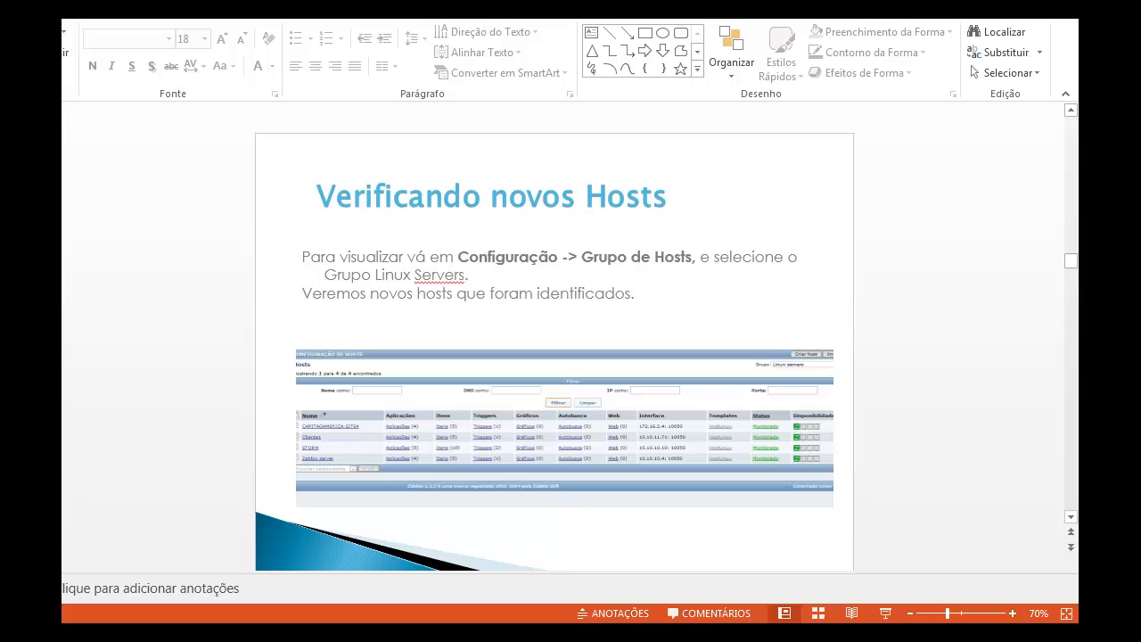
pyautogui.press('pagedown')
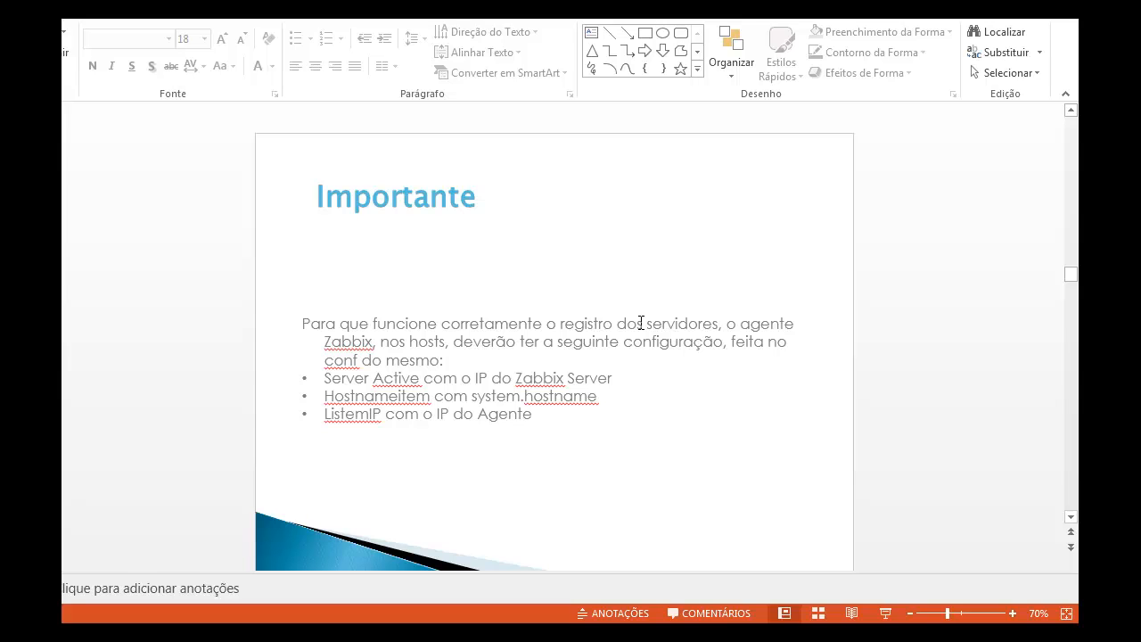
pyautogui.moveTo(325, 379); pyautogui.dragTo(425, 379)
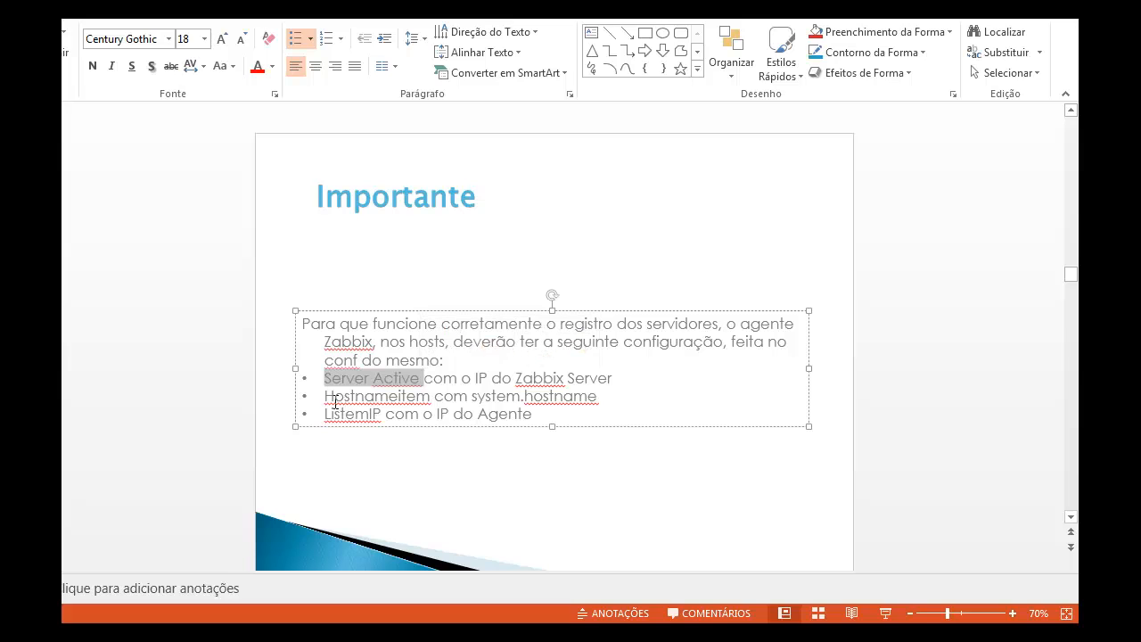
pyautogui.moveTo(324, 396); pyautogui.dragTo(430, 396)
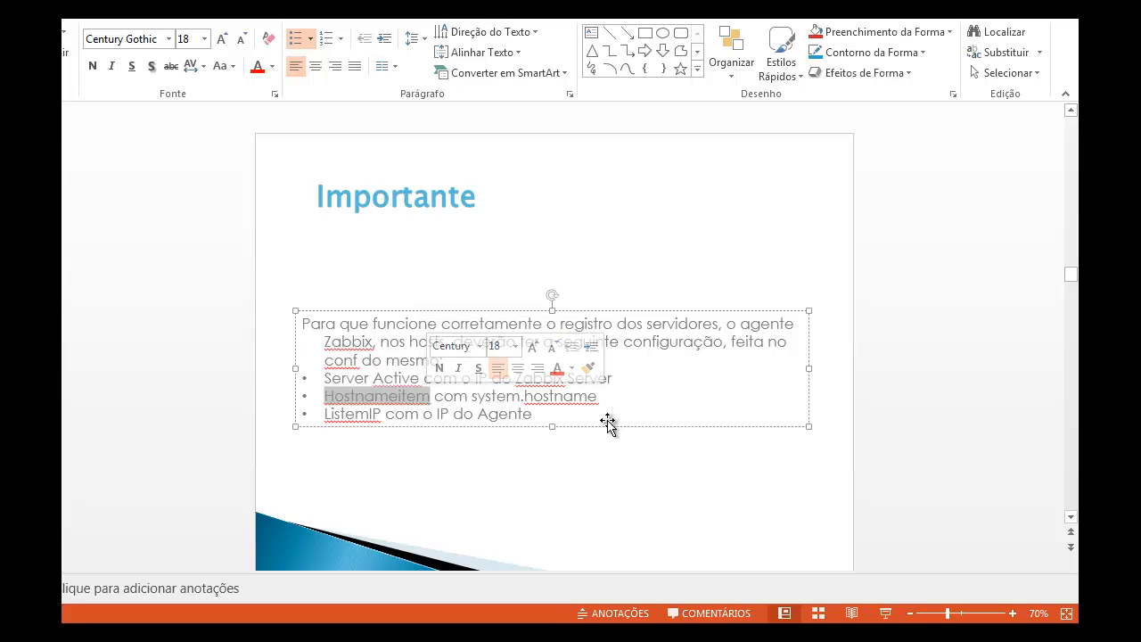
pyautogui.moveTo(325, 412); pyautogui.dragTo(371, 413)
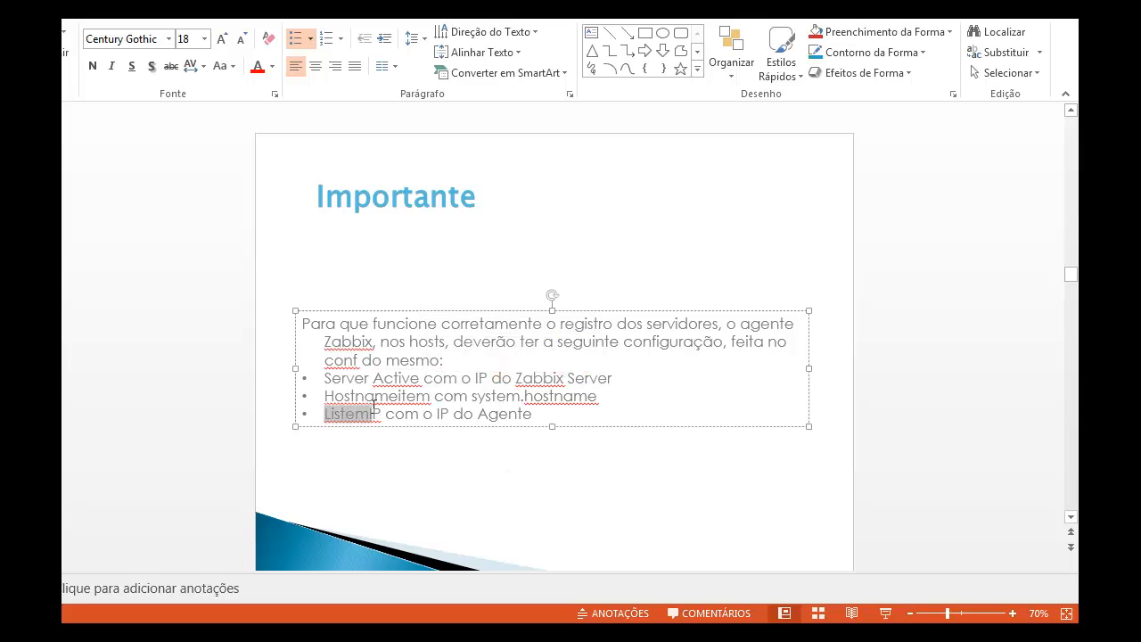
# Switch to the web1 virtual machine in VMware Workstation and open /etc/zabbix/zabbix_agentd.conf in vim
pyautogui.hotkey('alt', 'Tab')
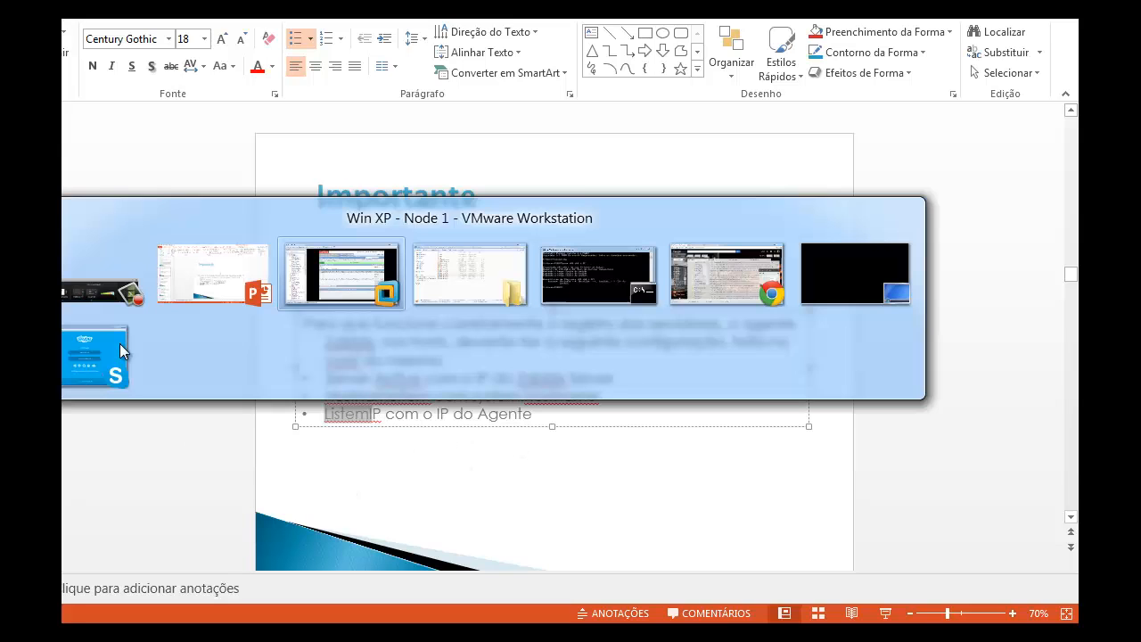
pyautogui.moveTo(124, 348)
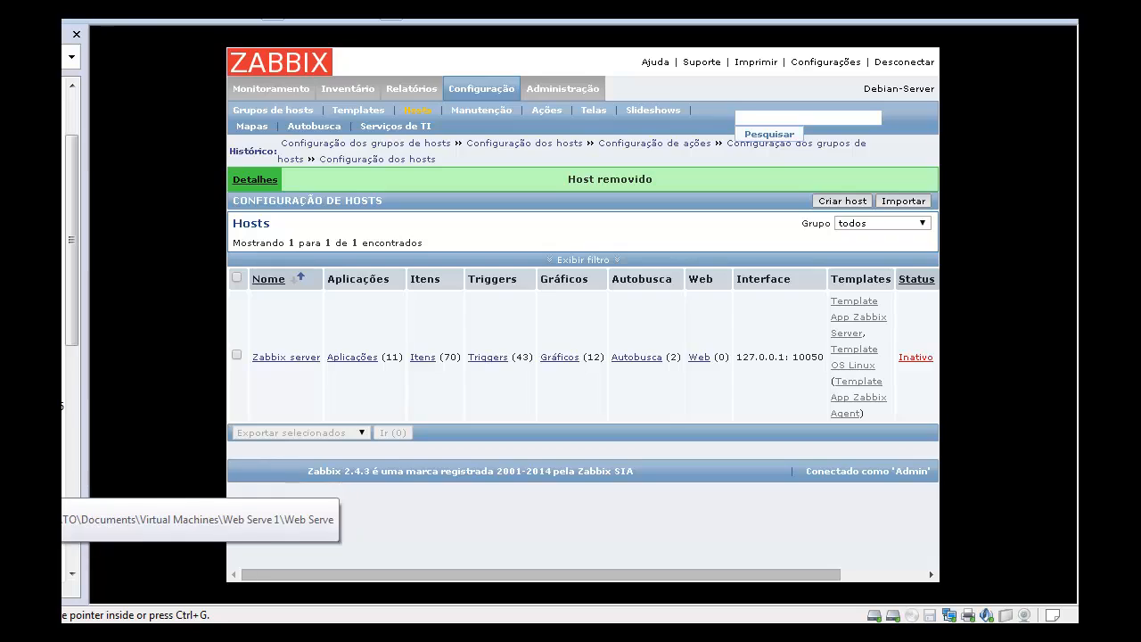
pyautogui.click(64, 482)
pyautogui.press('Up')
pyautogui.press('Up')
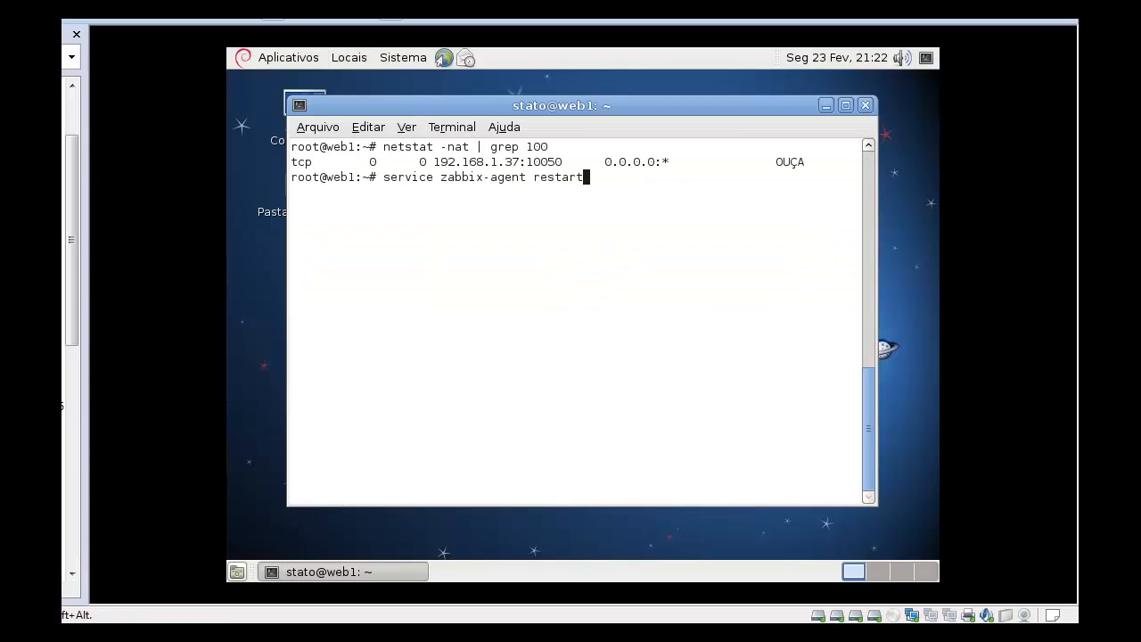
pyautogui.press('Up')
pyautogui.press('Return')
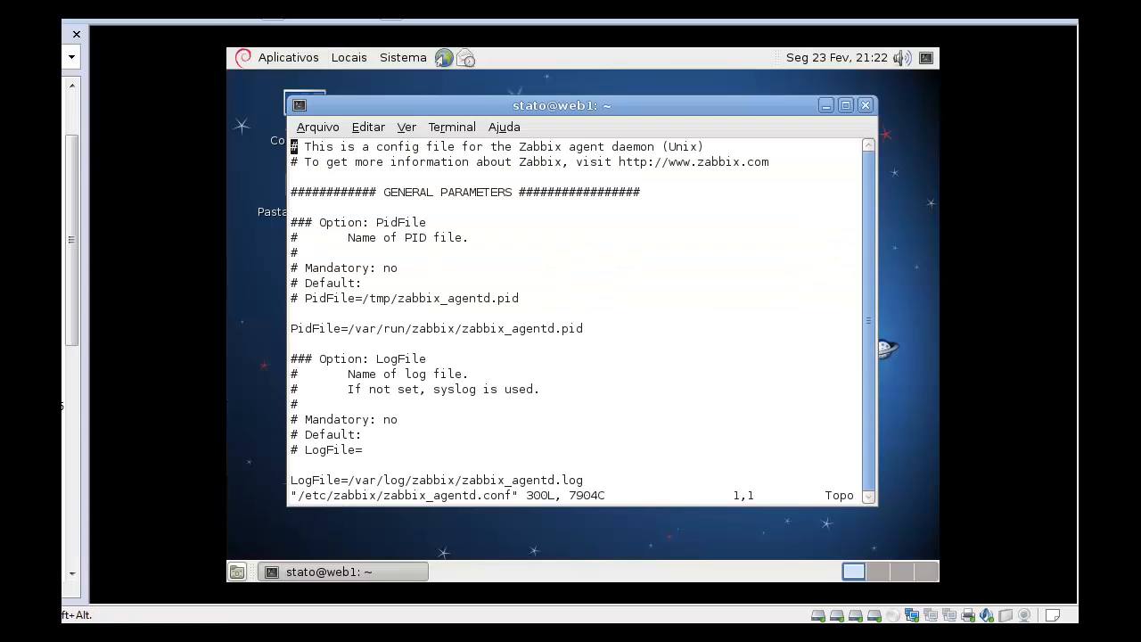
# Search the agent configuration file for "Active" and check the ServerActive parameter
pyautogui.write('/Active')
pyautogui.press('Return')
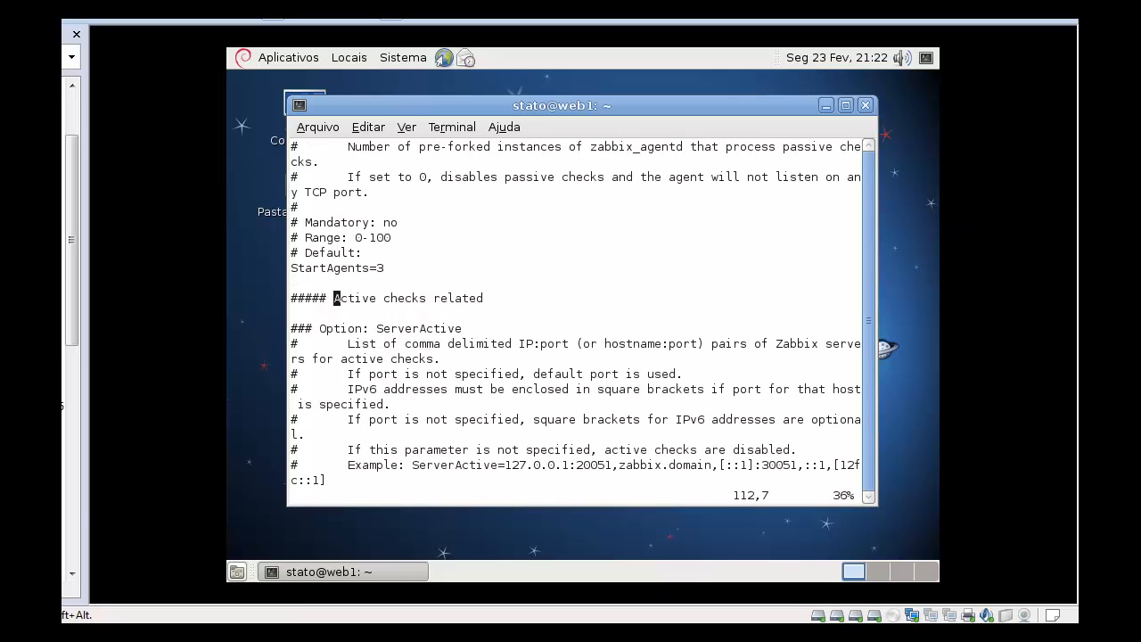
pyautogui.press('n')
pyautogui.press('n')
pyautogui.press('n')
pyautogui.press('Down')
pyautogui.press('Down')
pyautogui.press('Down')
pyautogui.press('Down')
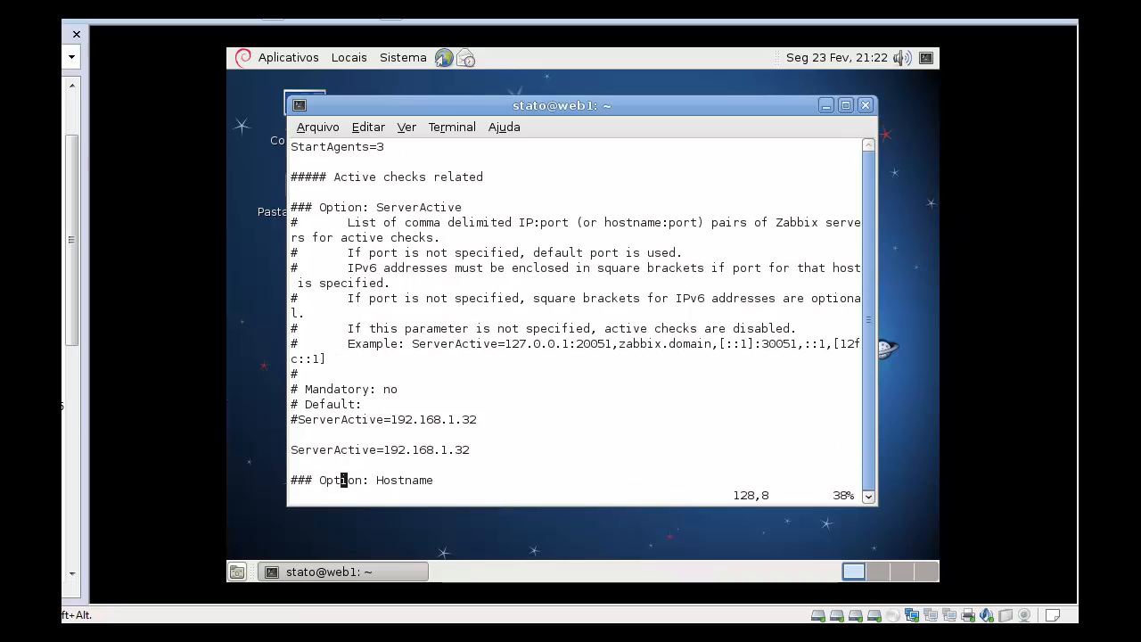
pyautogui.press('Up')
pyautogui.press('Up')
# Examine the Hostname, HostnameItem, HostMetadata and HostMetadataItem options in the agent configuration file
pyautogui.press('pagedown')
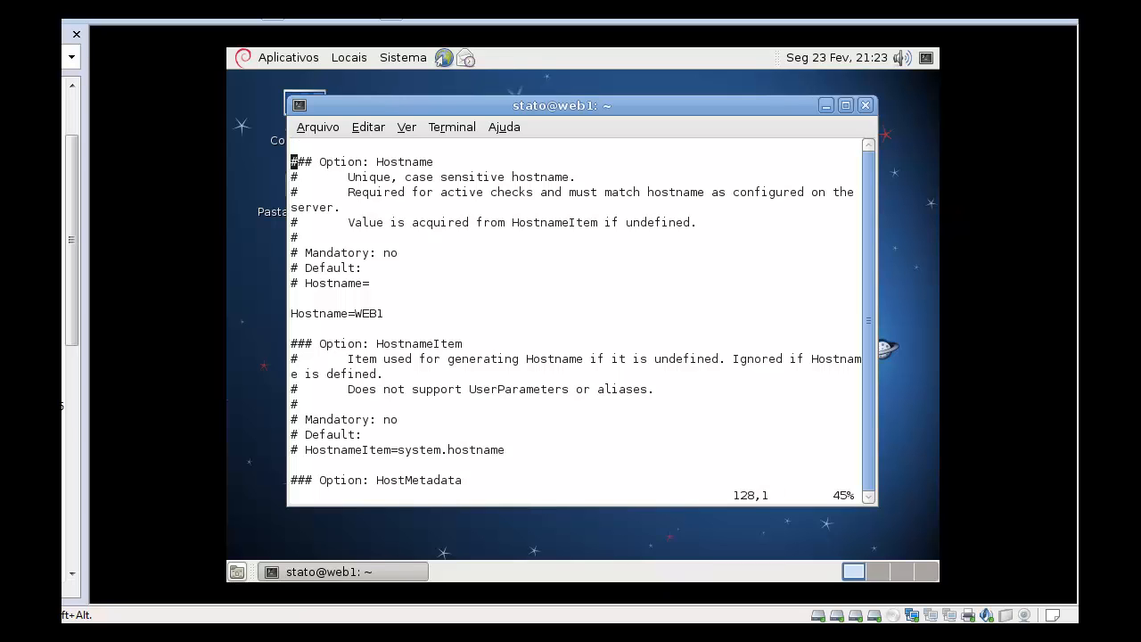
pyautogui.press('Down')
pyautogui.press('Down')
pyautogui.press('Down')
pyautogui.press('Down')
pyautogui.press('Down')
pyautogui.press('Down')
pyautogui.press('Down')
pyautogui.press('Down')
pyautogui.press('Down')
pyautogui.press('Down')
pyautogui.press('Down')
pyautogui.press('Down')
pyautogui.press('Down')
pyautogui.press('Down')
pyautogui.press('Down')
pyautogui.press('Down')
pyautogui.press('Down')
pyautogui.press('Down')
pyautogui.press('Down')
pyautogui.press('Down')
pyautogui.press('Up')
pyautogui.press('Up')
pyautogui.press('Up')
pyautogui.press('Up')
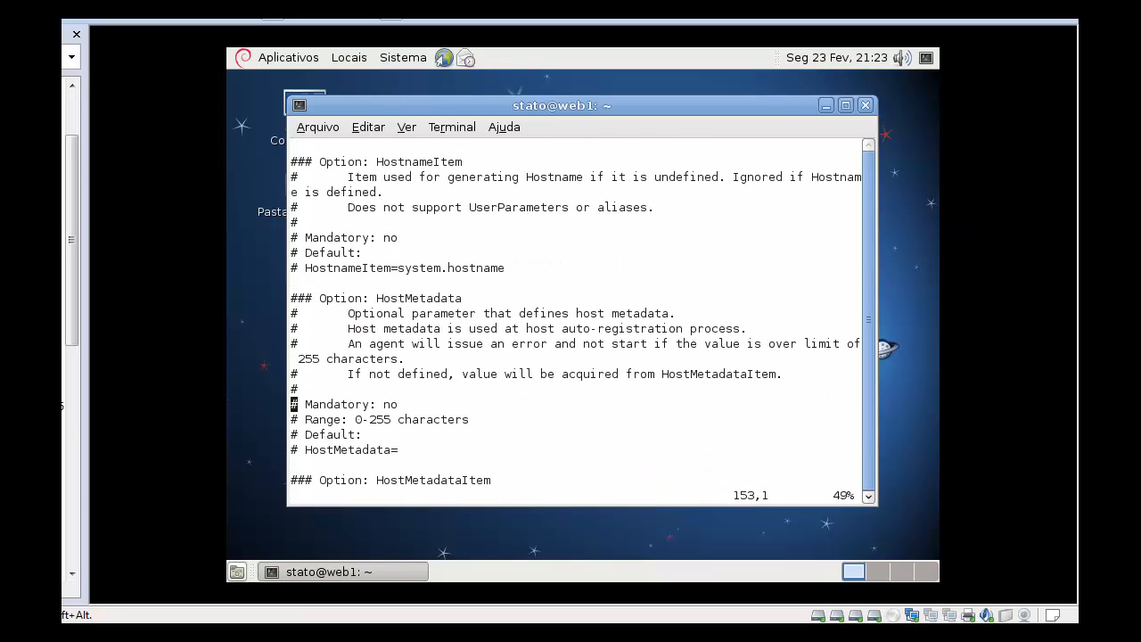
pyautogui.press('Up')
pyautogui.press('Up')
pyautogui.press('Up')
pyautogui.press('Up')
pyautogui.press('Up')
pyautogui.press('Up')
pyautogui.press('Up')
pyautogui.press('Up')
pyautogui.press('Up')
pyautogui.press('Up')
pyautogui.press('Up')
pyautogui.press('Up')
pyautogui.press('Up')
pyautogui.press('Up')
pyautogui.press('Up')
pyautogui.press('Up')
pyautogui.press('Up')
pyautogui.press('Up')
pyautogui.press('Up')
pyautogui.press('Up')
pyautogui.press('Down')
pyautogui.press('Down')
pyautogui.press('Down')
pyautogui.press('Down')
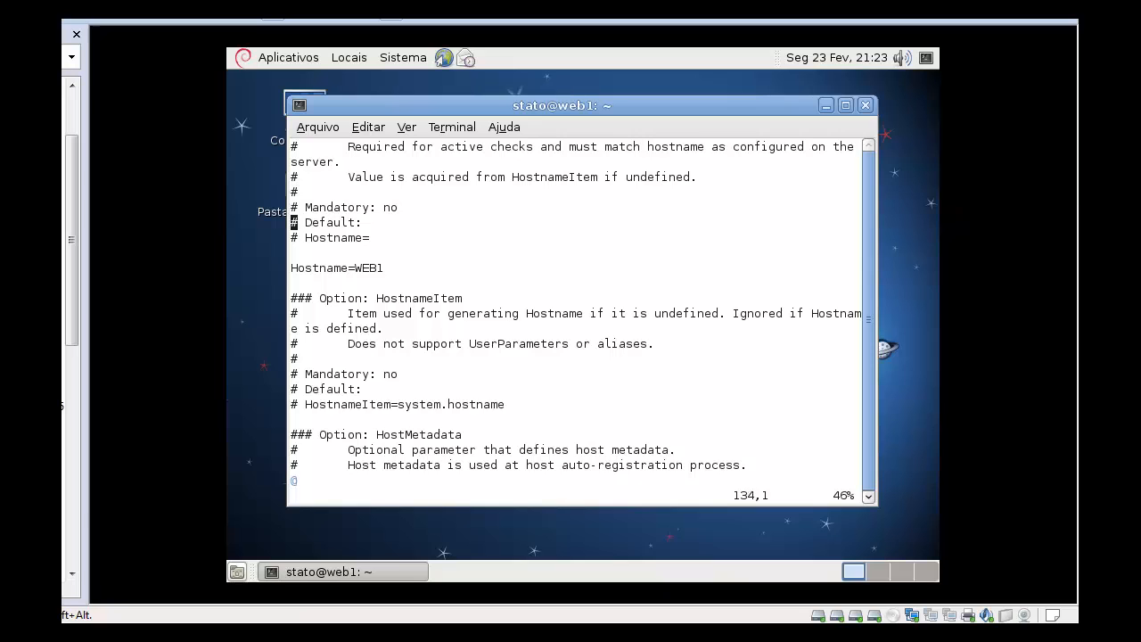
pyautogui.press('Down')
pyautogui.press('Down')
pyautogui.press('Down')
pyautogui.press('Down')
pyautogui.press('Down')
pyautogui.press('Down')
pyautogui.press('Down')
pyautogui.press('Down')
pyautogui.press('Down')
pyautogui.press('Down')
pyautogui.press('Down')
pyautogui.press('Down')
pyautogui.press('Down')
pyautogui.press('Down')
pyautogui.press('Down')
pyautogui.press('Down')
pyautogui.press('Down')
pyautogui.press('Down')
pyautogui.press('Down')
pyautogui.press('Down')
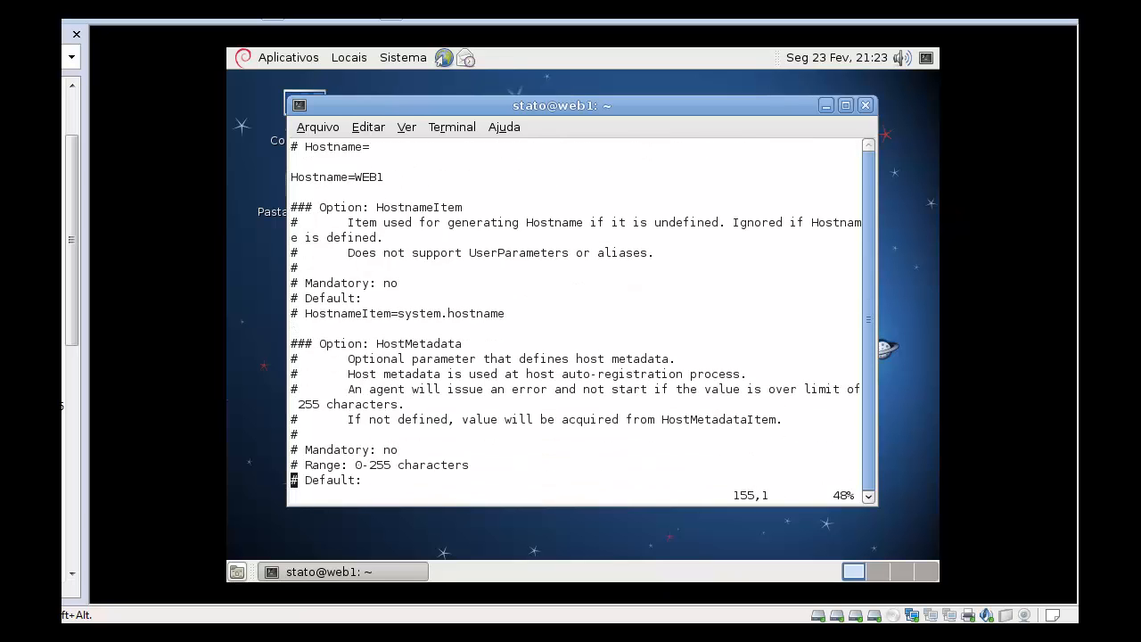
pyautogui.press('Down')
pyautogui.press('Down')
pyautogui.press('Down')
pyautogui.press('Down')
pyautogui.press('Down')
pyautogui.press('Down')
pyautogui.press('Down')
pyautogui.press('Down')
pyautogui.press('Down')
pyautogui.press('Down')
pyautogui.press('Down')
pyautogui.press('Down')
pyautogui.press('Down')
pyautogui.press('Down')
pyautogui.press('Down')
pyautogui.press('Down')
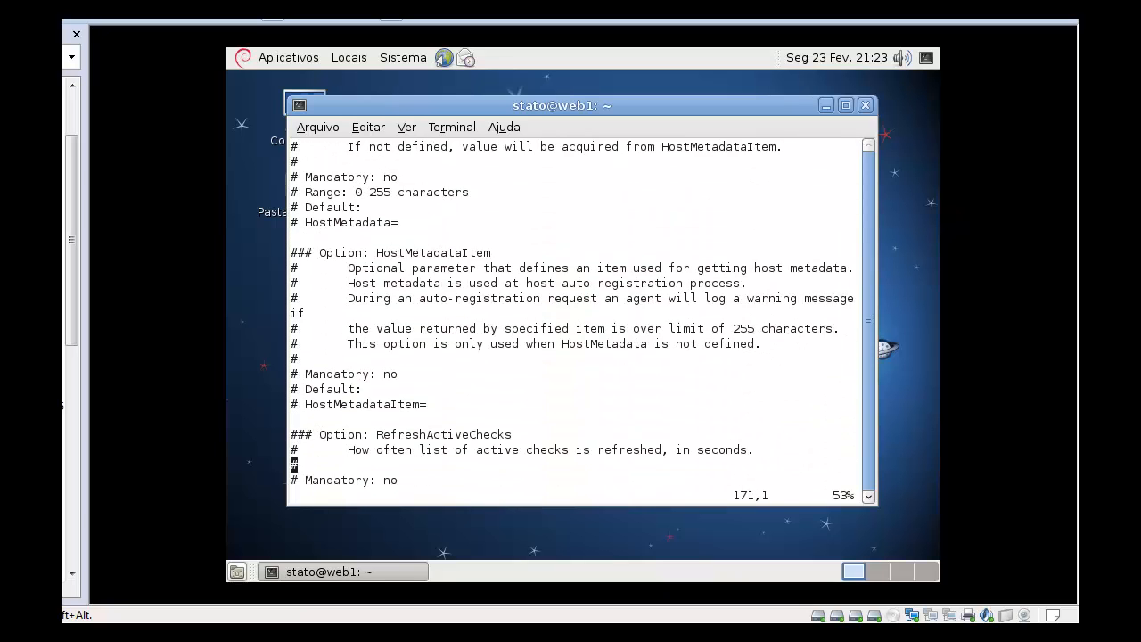
pyautogui.press('Down')
pyautogui.press('Down')
pyautogui.press('Down')
pyautogui.press('Down')
pyautogui.press('Down')
pyautogui.press('Down')
pyautogui.press('Down')
pyautogui.press('Down')
pyautogui.press('Down')
pyautogui.press('Down')
pyautogui.press('Down')
pyautogui.press('Down')
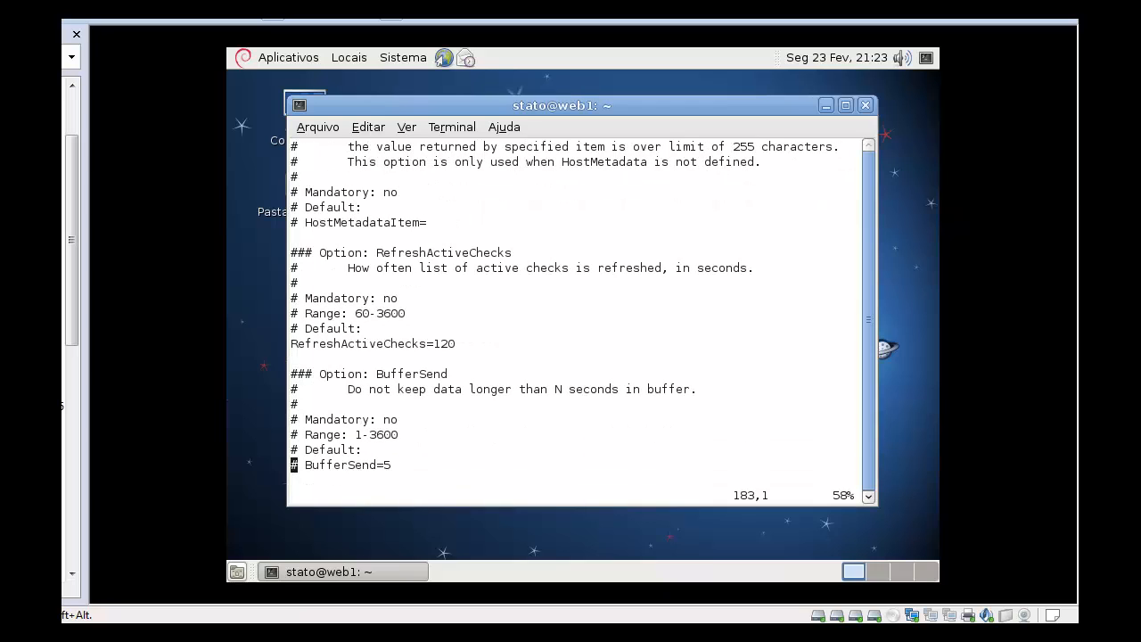
# Search the agent configuration for "Listen", check the ListenIP value, and quit vim without making changes
pyautogui.write('/Listen')
pyautogui.press('Return')
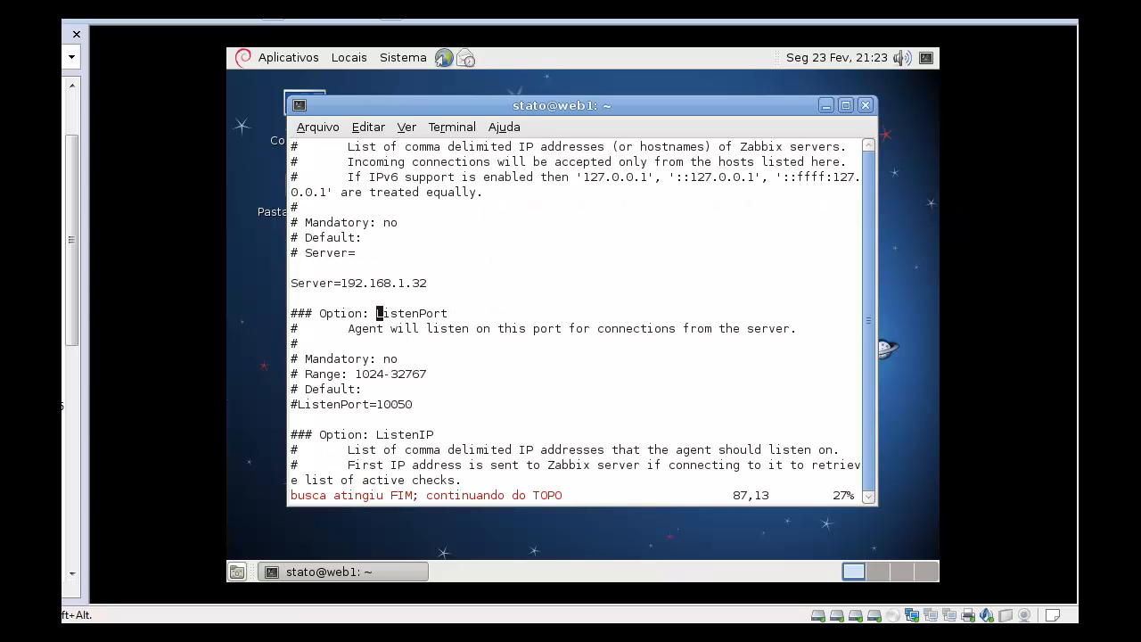
pyautogui.press('Down')
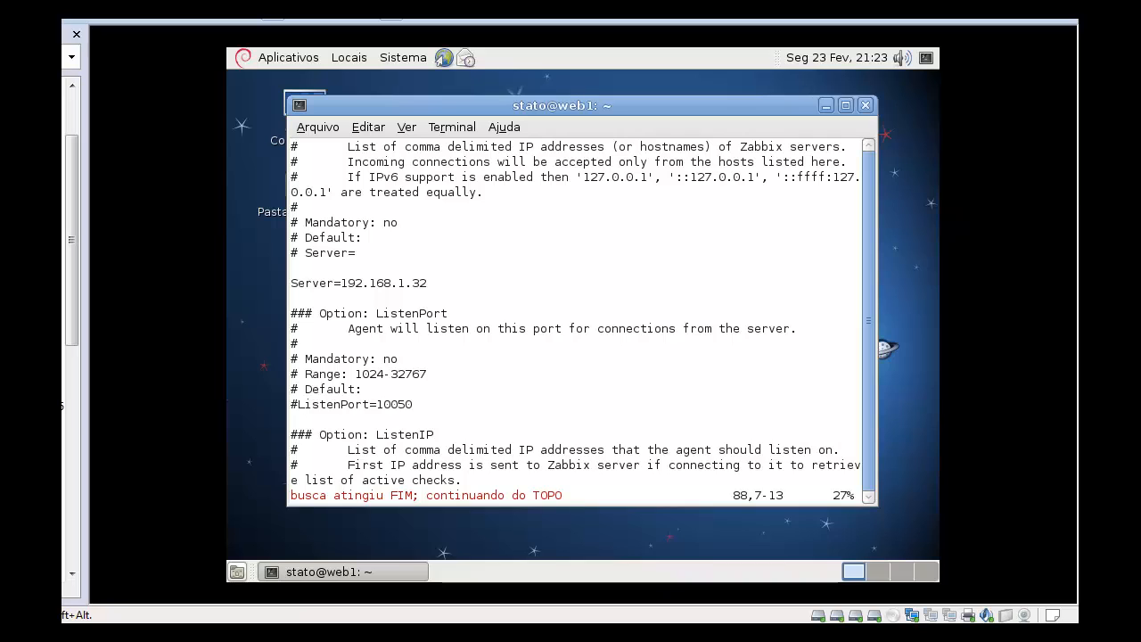
pyautogui.press('n')
pyautogui.press('n')
pyautogui.press('n')
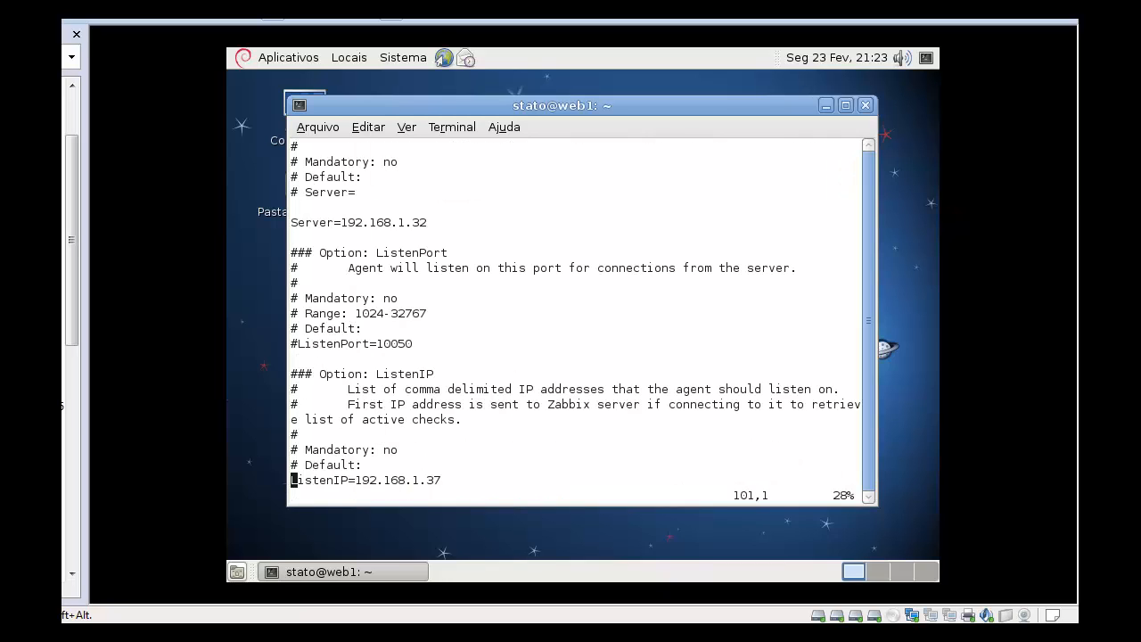
pyautogui.press('Right')
pyautogui.press('Right')
pyautogui.press('Right')
pyautogui.press('Right')
pyautogui.press('Right')
pyautogui.press('Right')
pyautogui.press('Right')
pyautogui.press('Right')
pyautogui.press('Right')
pyautogui.press('Right')
pyautogui.press('Right')
pyautogui.press('Right')
pyautogui.press('Right')
pyautogui.press('Right')
pyautogui.press('Right')
pyautogui.press('Right')
pyautogui.press('Right')
pyautogui.press('Right')
pyautogui.write(':q')
pyautogui.press('Return')
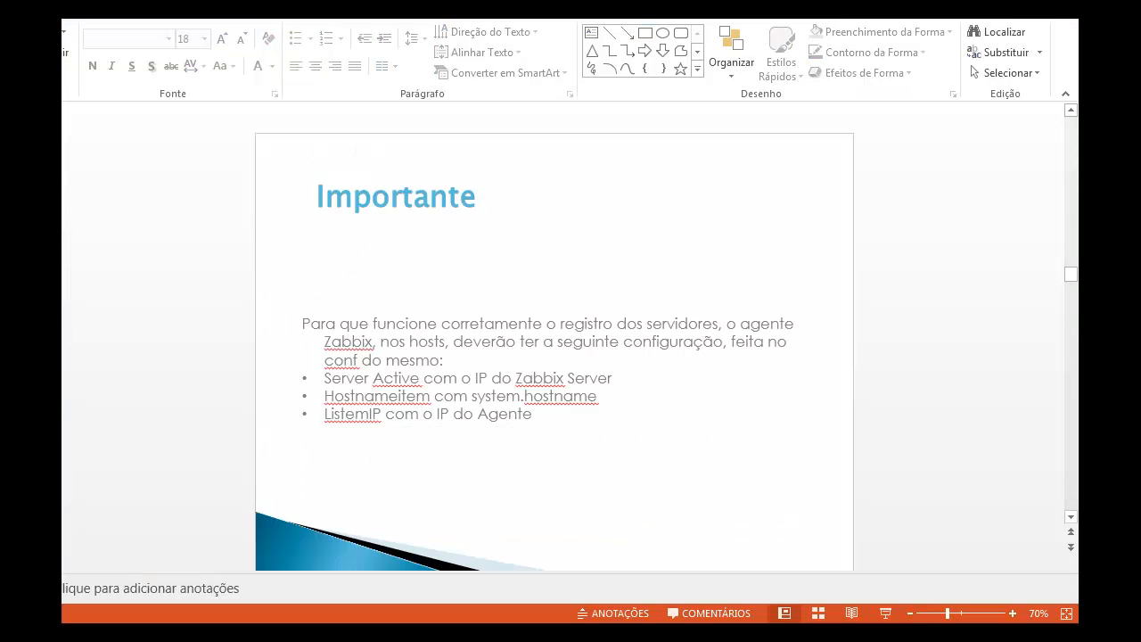
# Review the host metadata condition on the PowerPoint slide "Configuração para Hosts Windows"
pyautogui.press('pagedown')
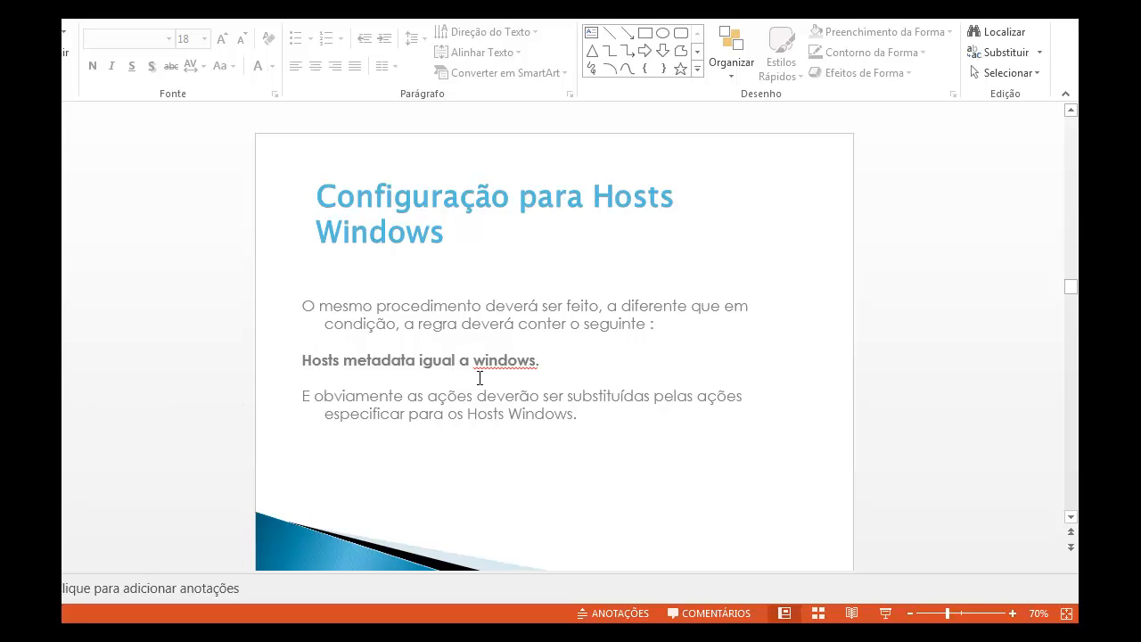
pyautogui.moveTo(478, 364); pyautogui.dragTo(564, 362)
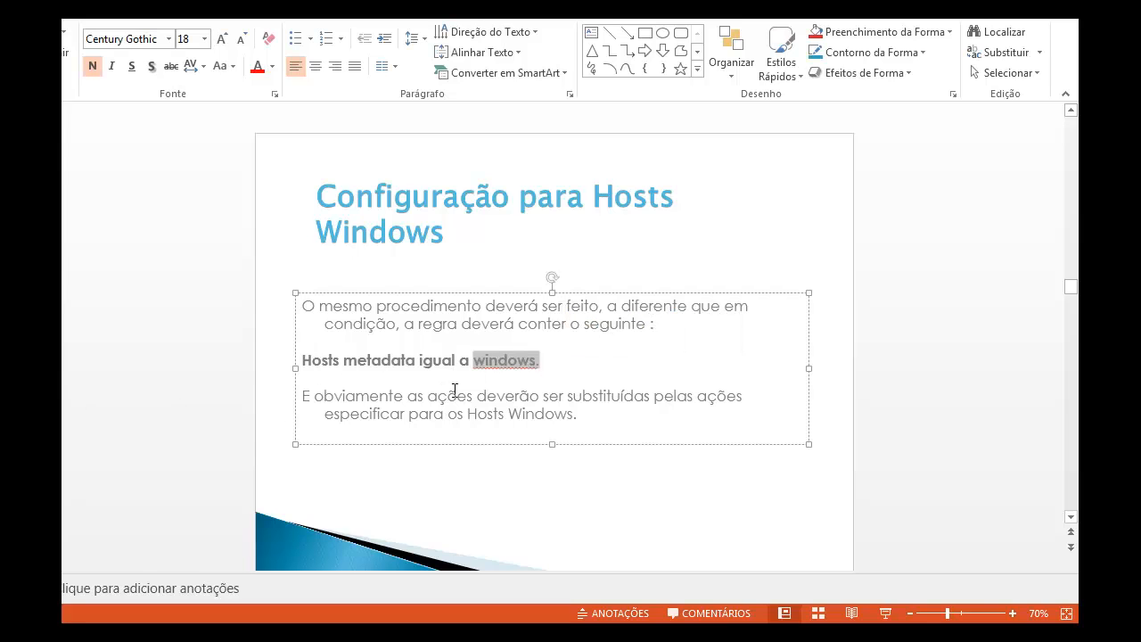
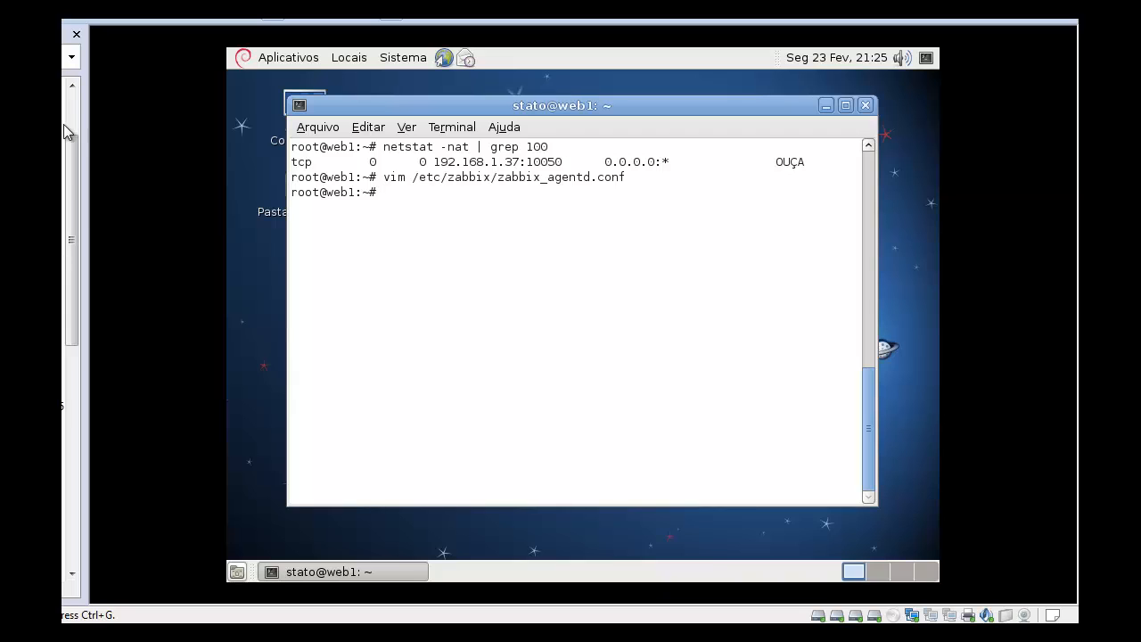
# Return to the Zabbix frontend virtual machine and check the members of the configured host groups
pyautogui.click(73, 177)
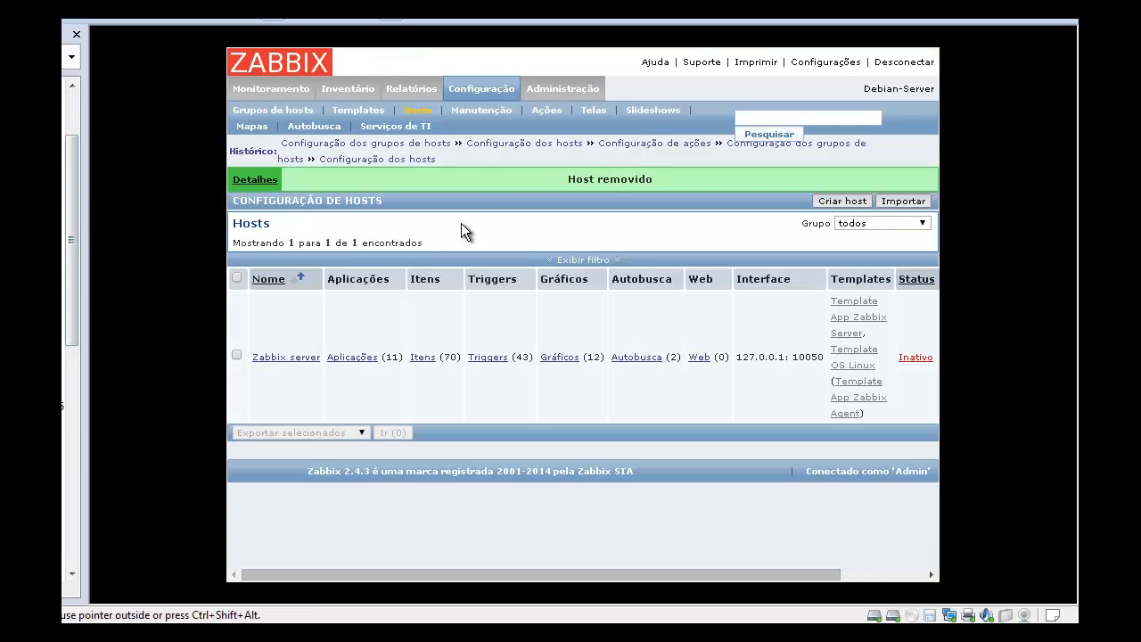
pyautogui.click(275, 111)
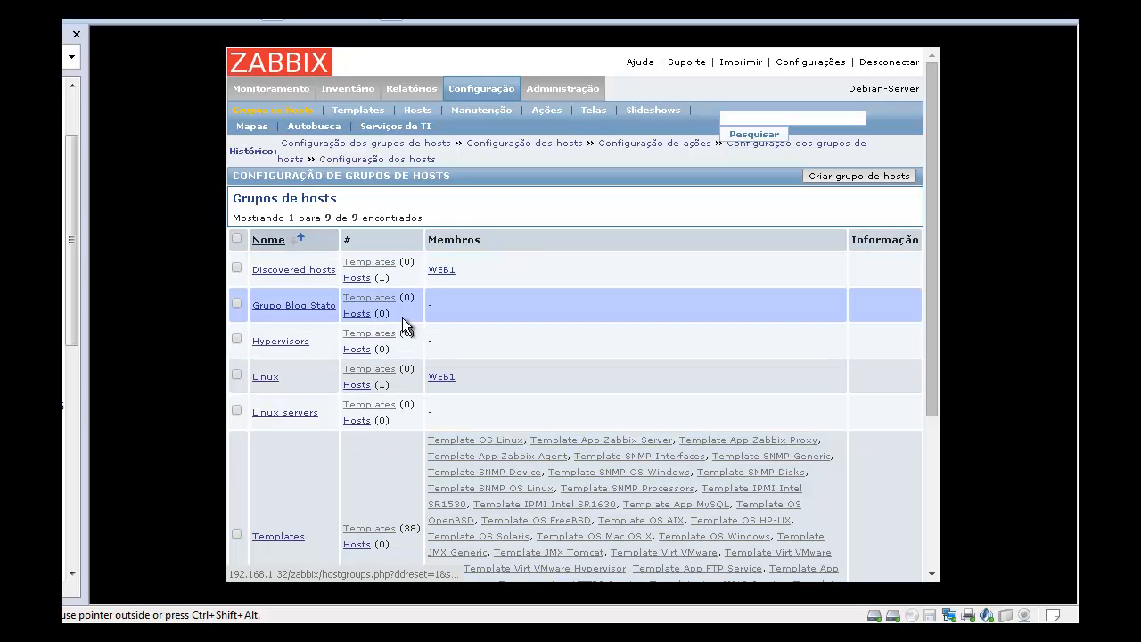
pyautogui.click(470, 91)
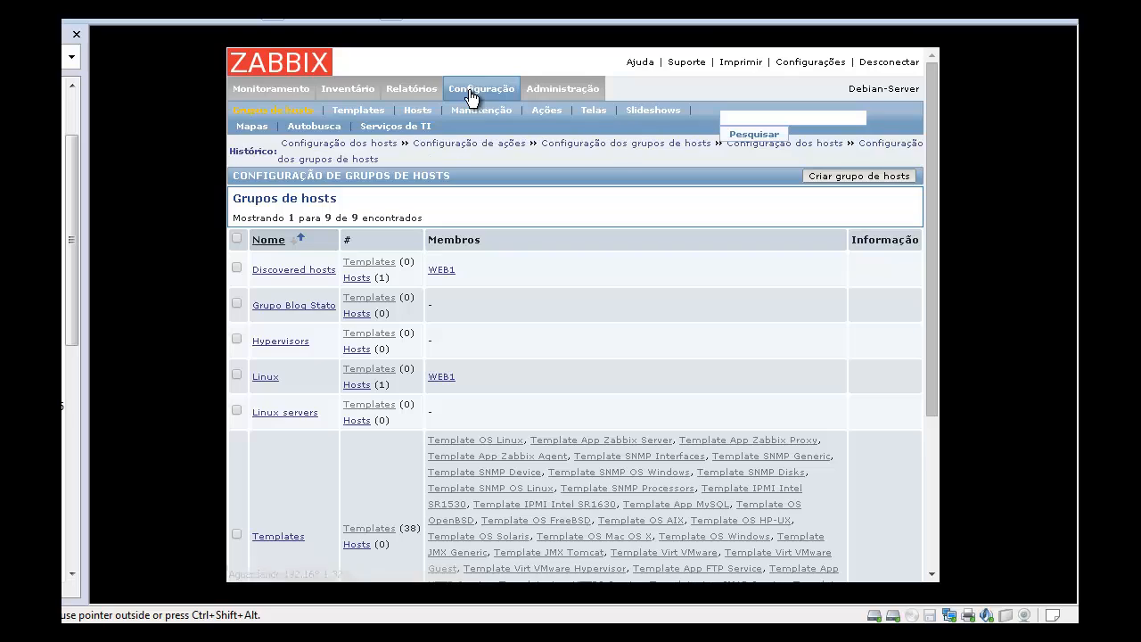
pyautogui.moveTo(493, 96)
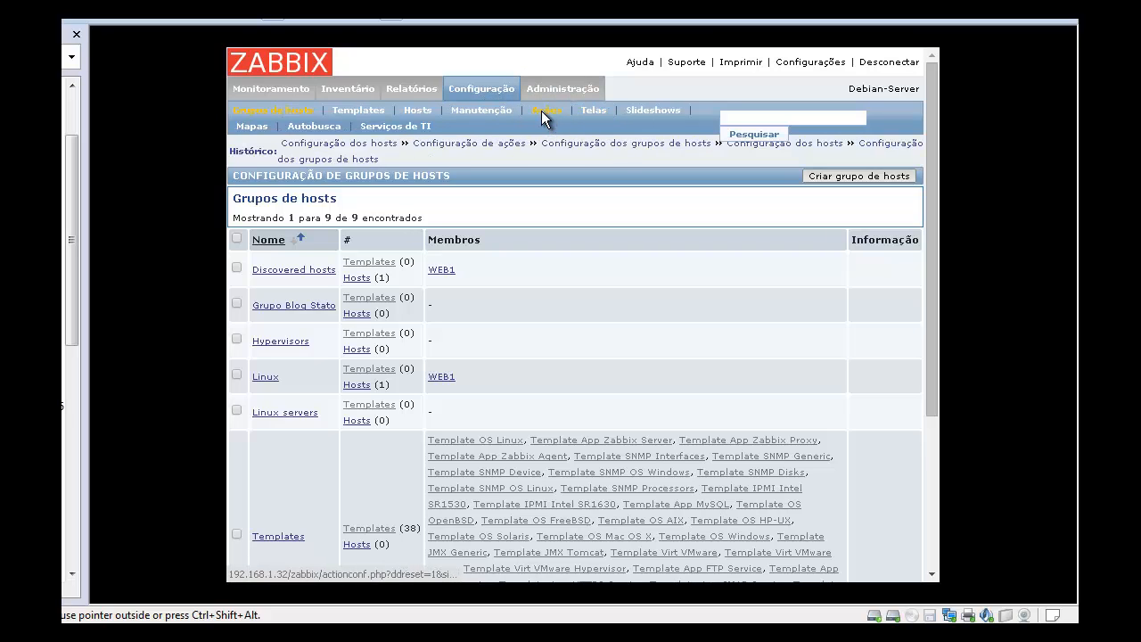
# Activate the Hosts Windows auto-registration action from the list of configured actions and confirm
pyautogui.click(541, 110)
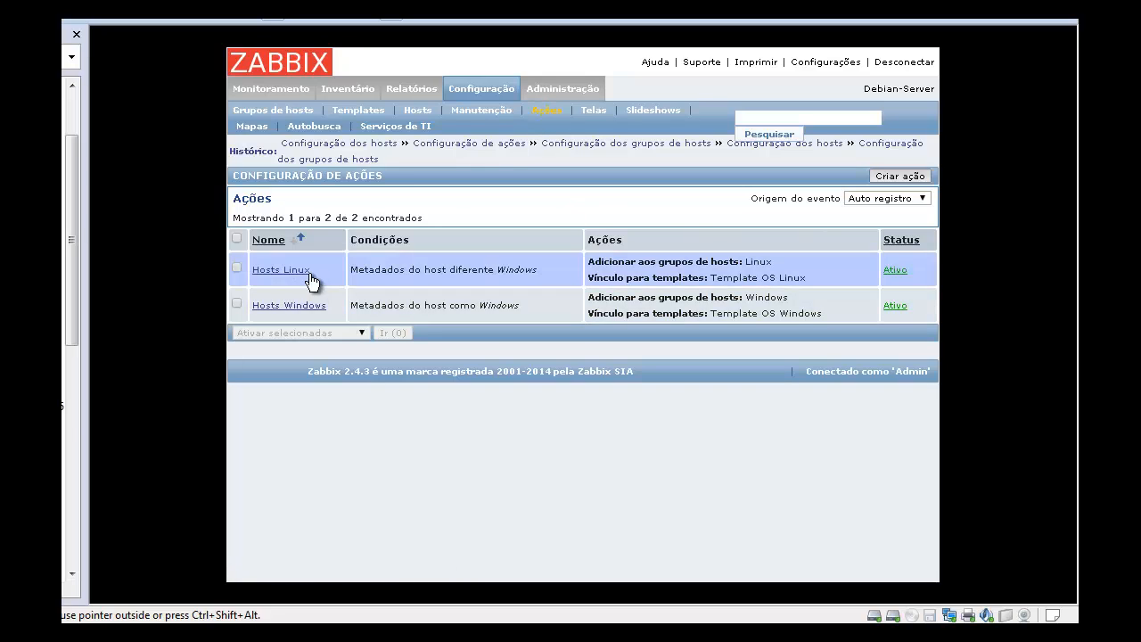
pyautogui.click(237, 304)
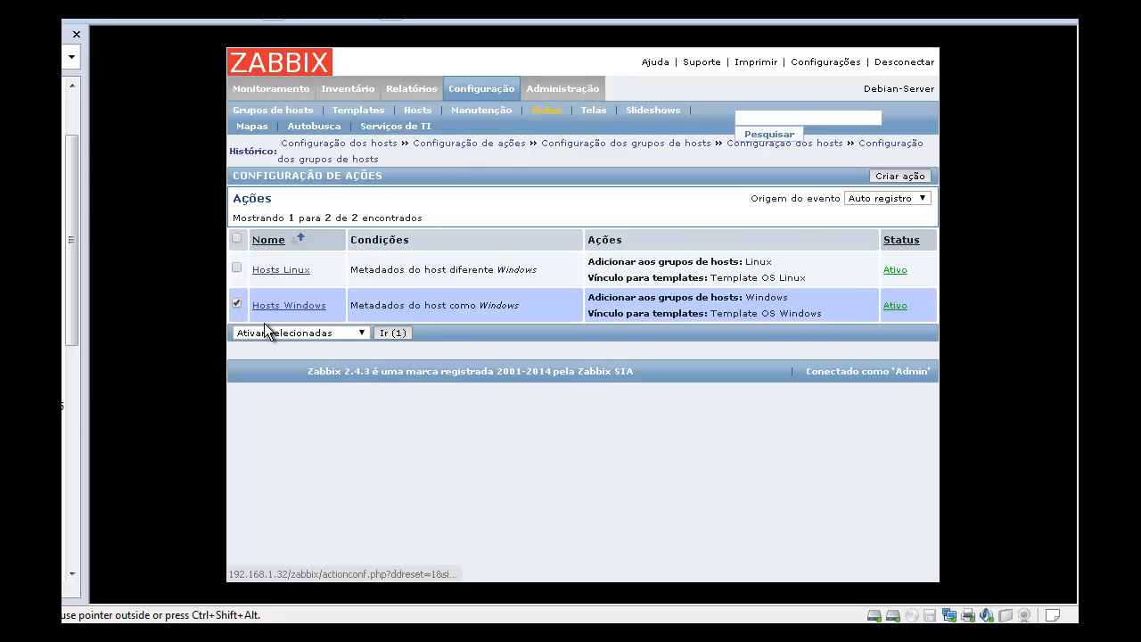
pyautogui.click(299, 333)
pyautogui.click(393, 333)
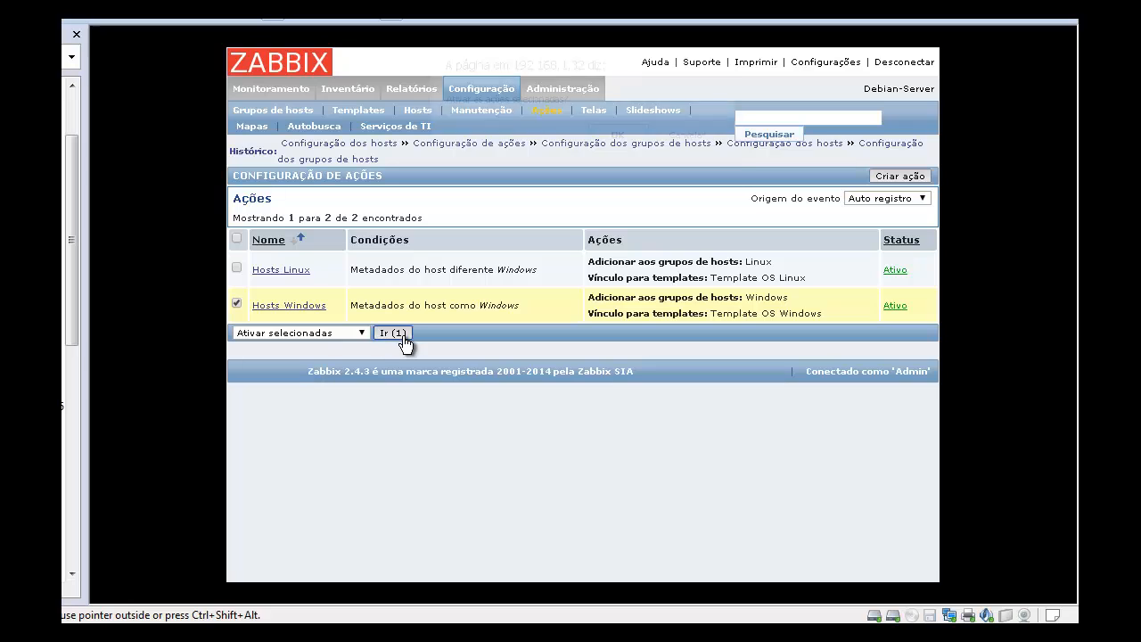
pyautogui.click(624, 134)
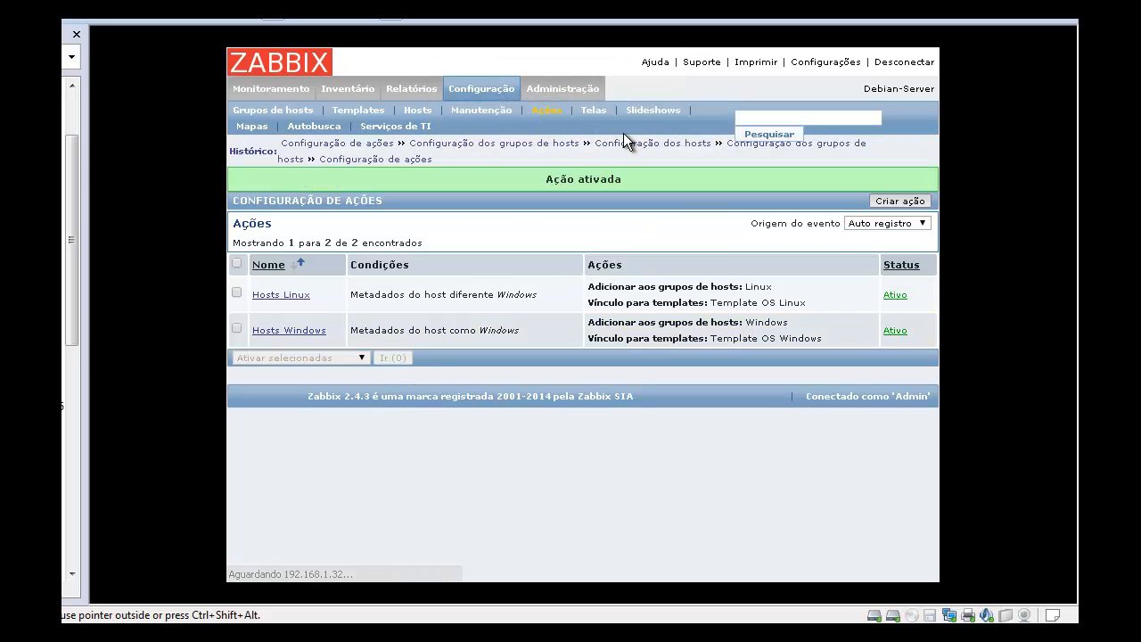
# Delete the Hosts Windows auto-registration action from the list of actions and confirm the removal
pyautogui.click(236, 328)
pyautogui.click(286, 358)
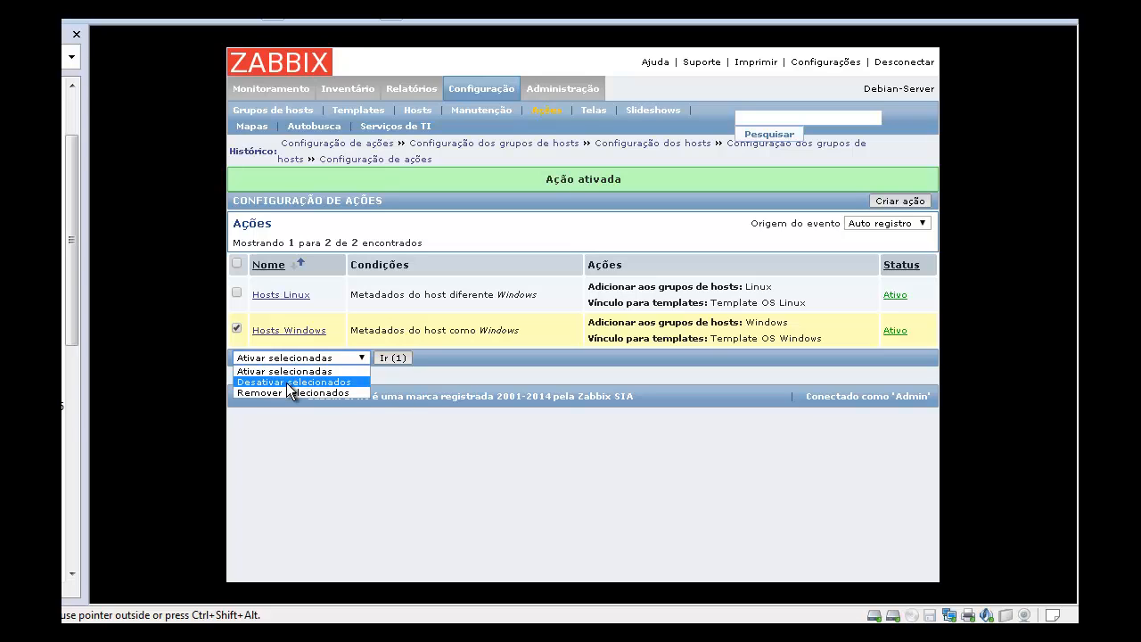
pyautogui.click(281, 392)
pyautogui.click(397, 359)
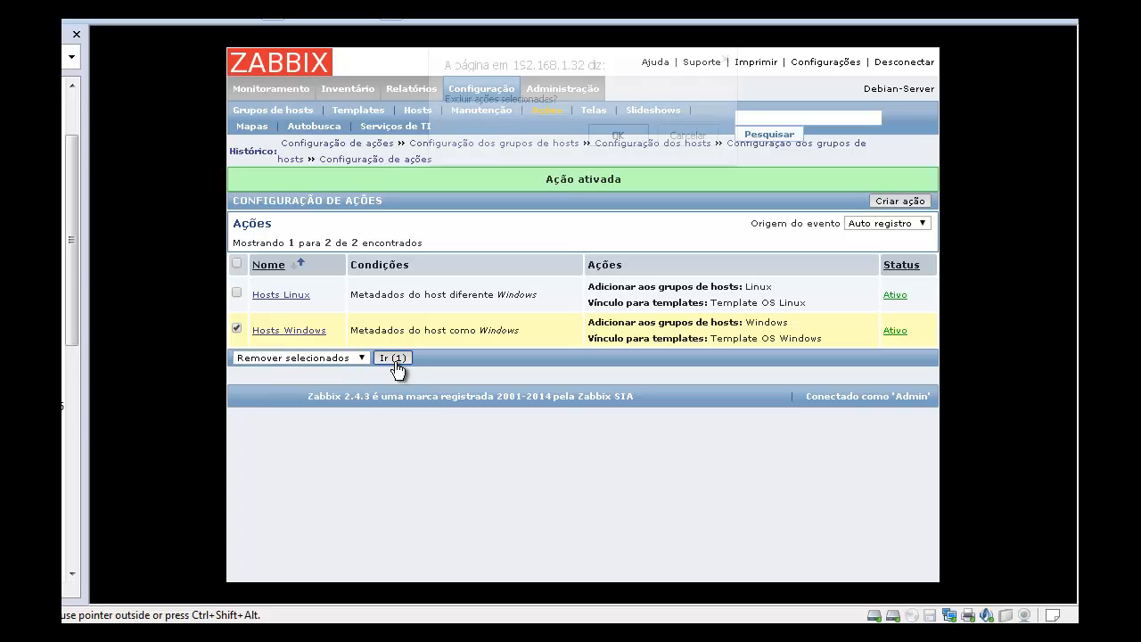
pyautogui.click(626, 135)
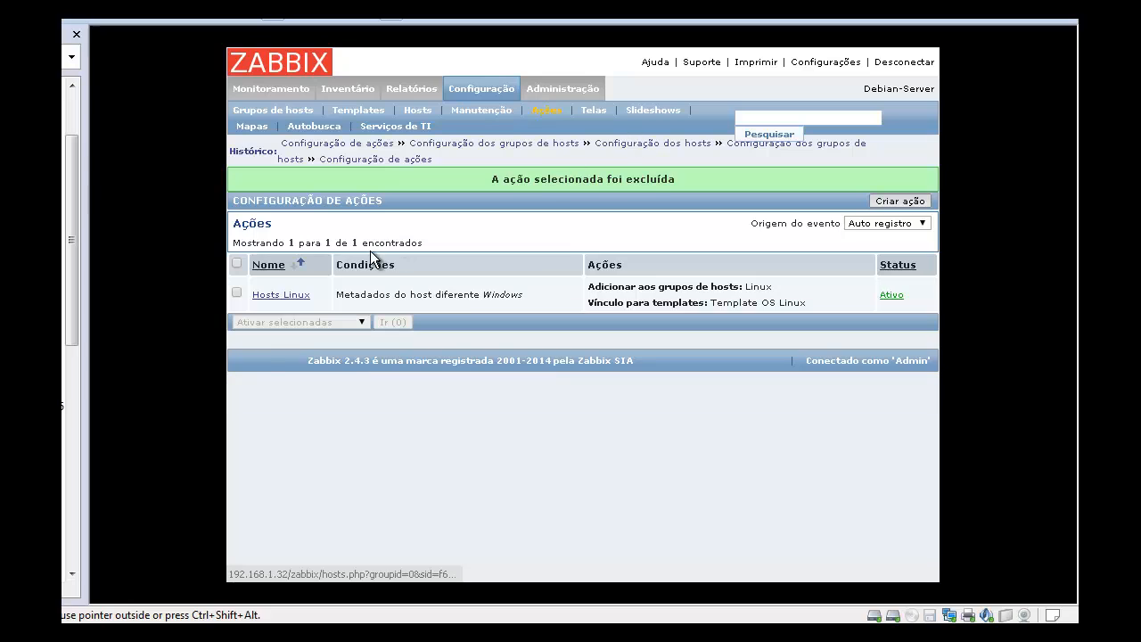
# Remove the host metadata condition about Windows from the Hosts Linux action
pyautogui.click(303, 295)
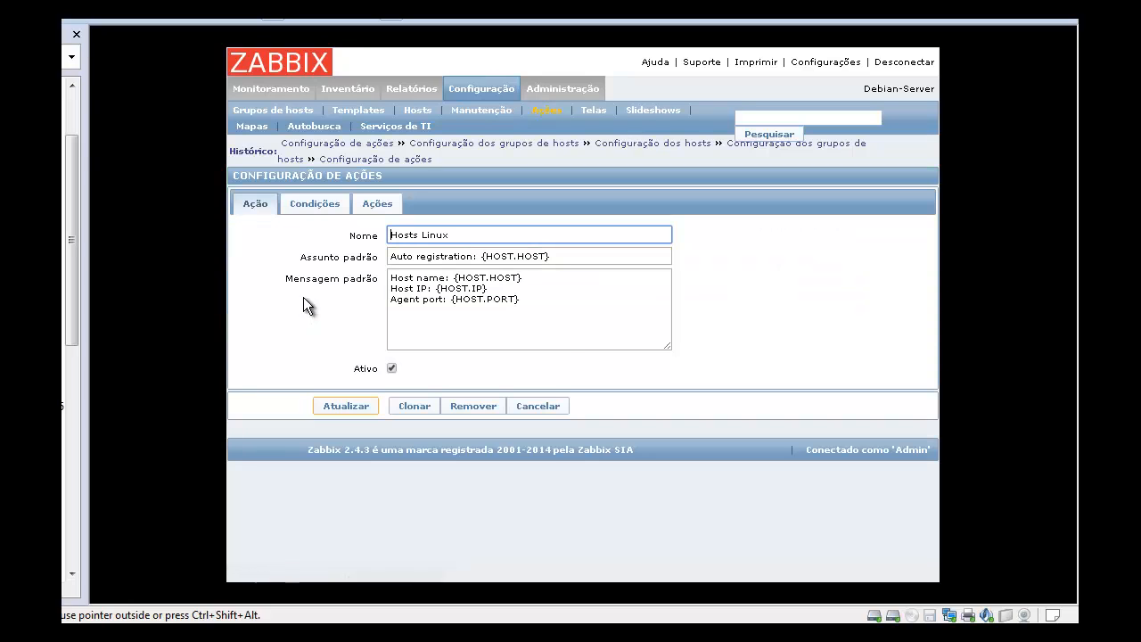
pyautogui.click(327, 205)
pyautogui.click(654, 261)
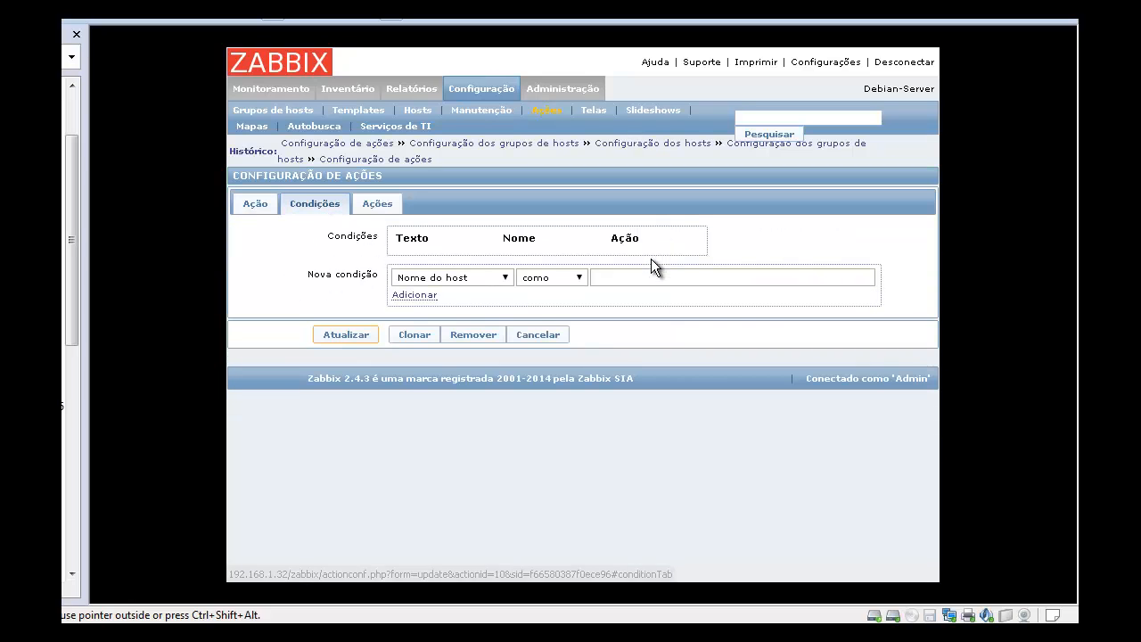
# Rename the Hosts Linux action as "Hosts Rede" and save the updated action
pyautogui.click(256, 204)
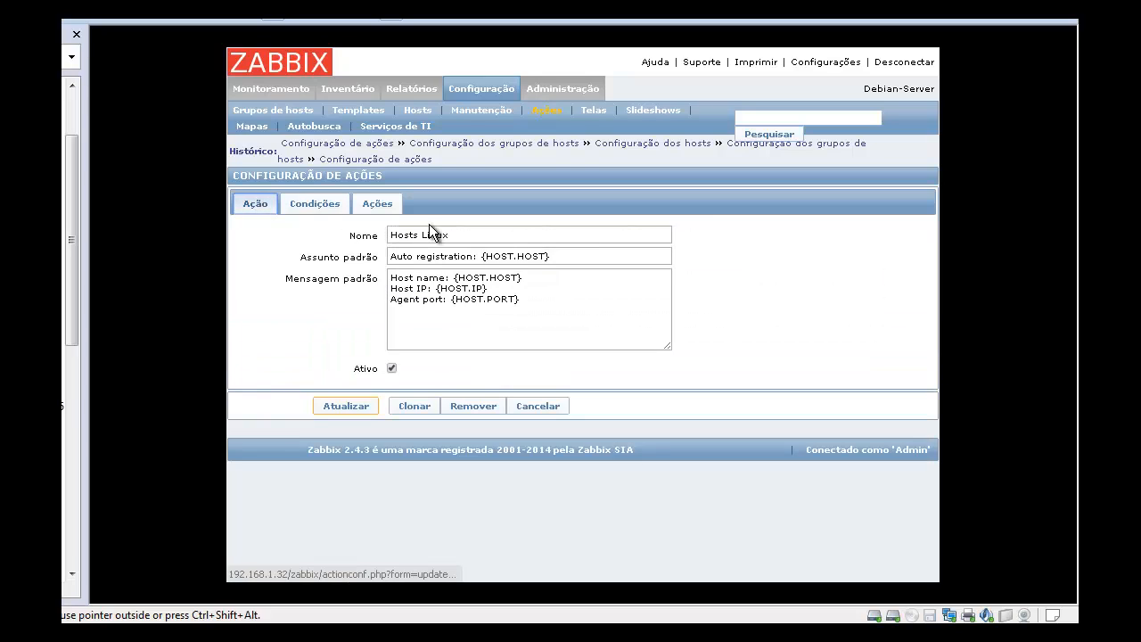
pyautogui.moveTo(422, 235); pyautogui.dragTo(509, 239)
pyautogui.press('BackSpace')
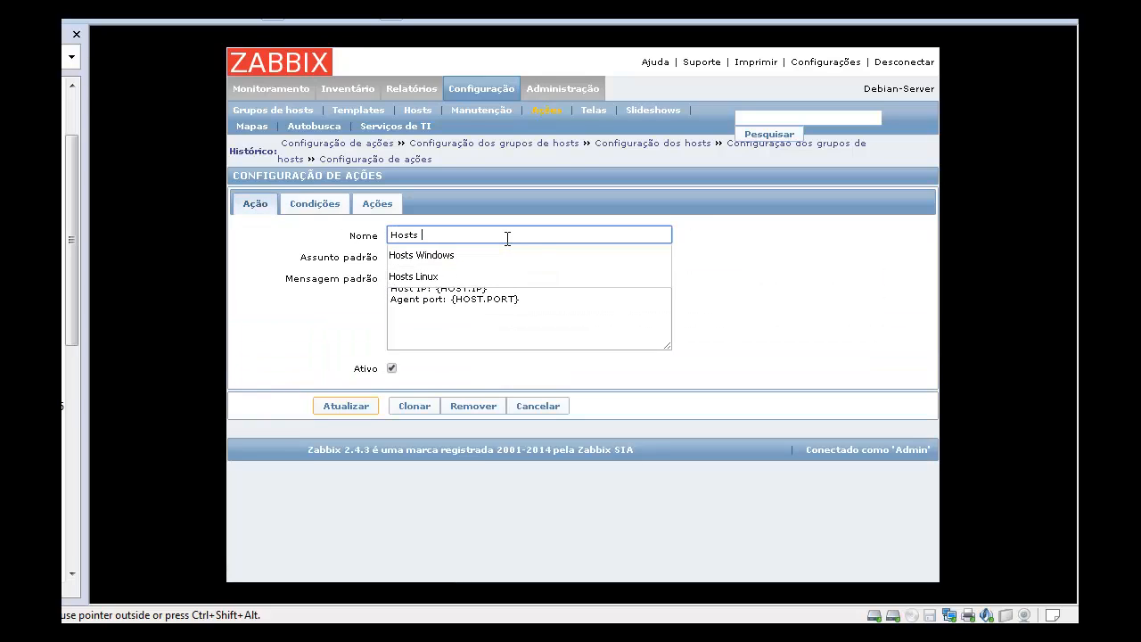
pyautogui.write('Rede')
pyautogui.click(362, 400)
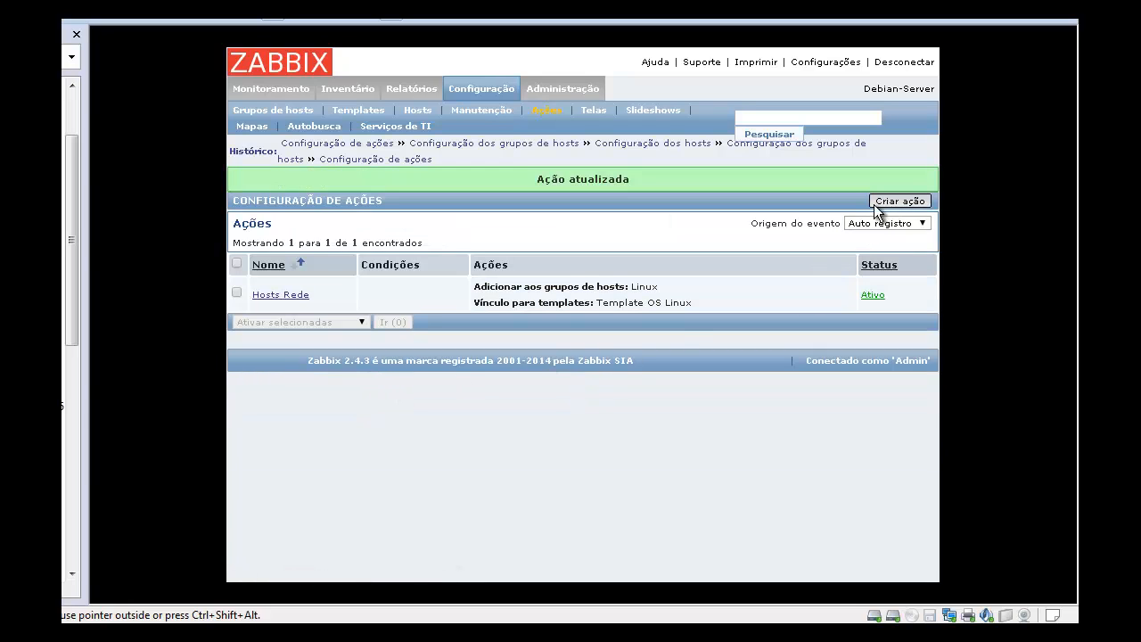
# Review the operations of the Hosts Rede action and the existing host groups, and create a host group named "Hosts da Rede"
pyautogui.click(264, 295)
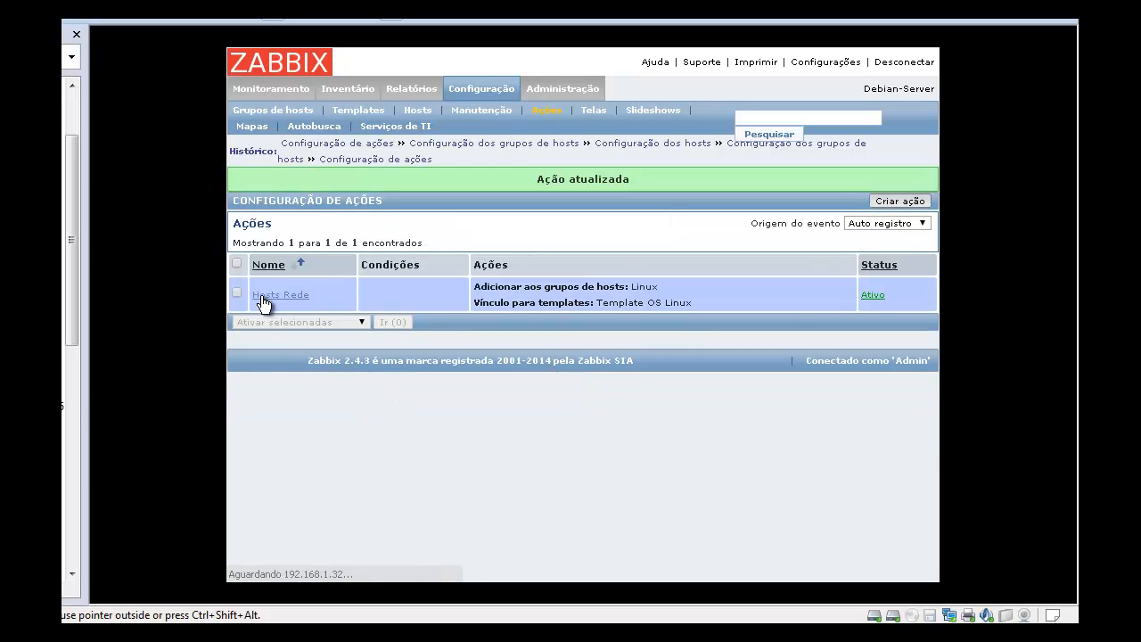
pyautogui.click(382, 200)
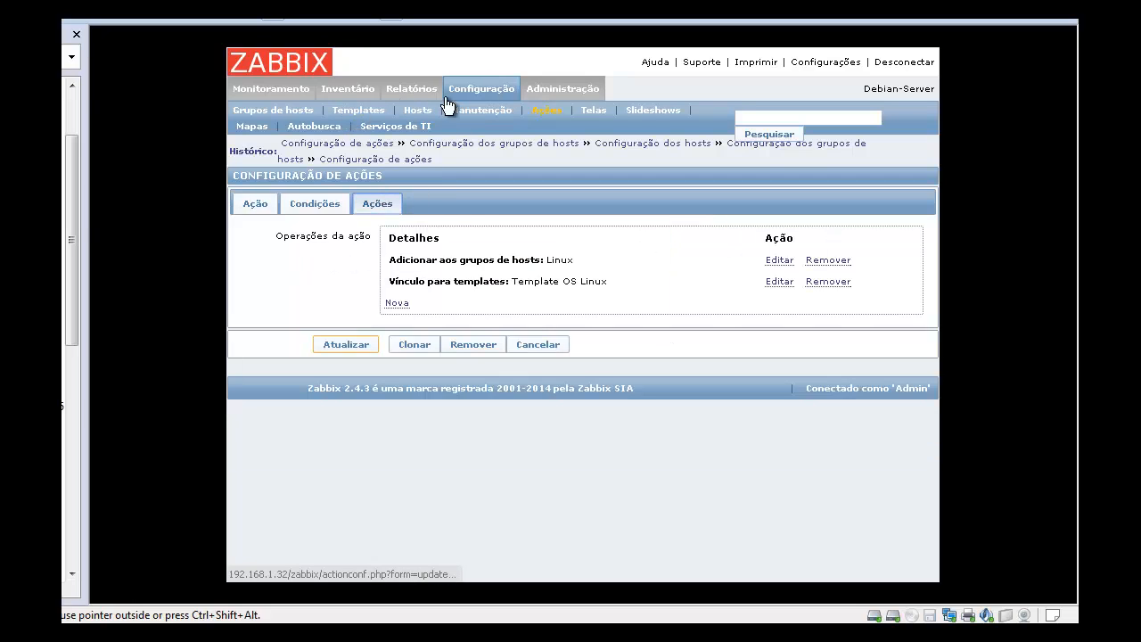
pyautogui.click(273, 110)
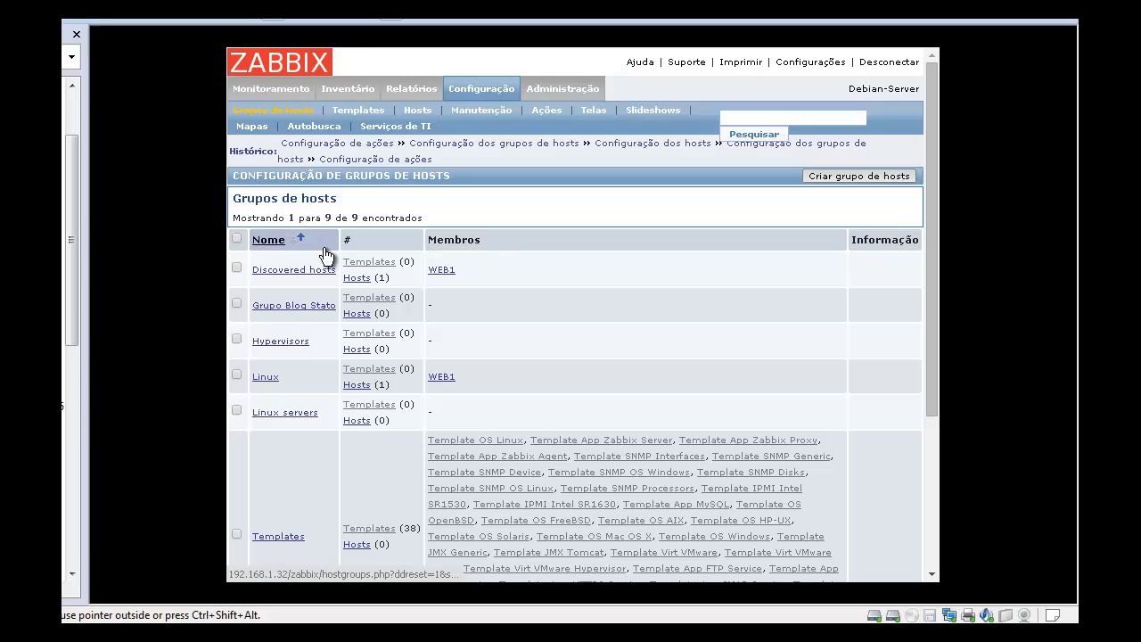
pyautogui.scroll(-2, 321, 267)
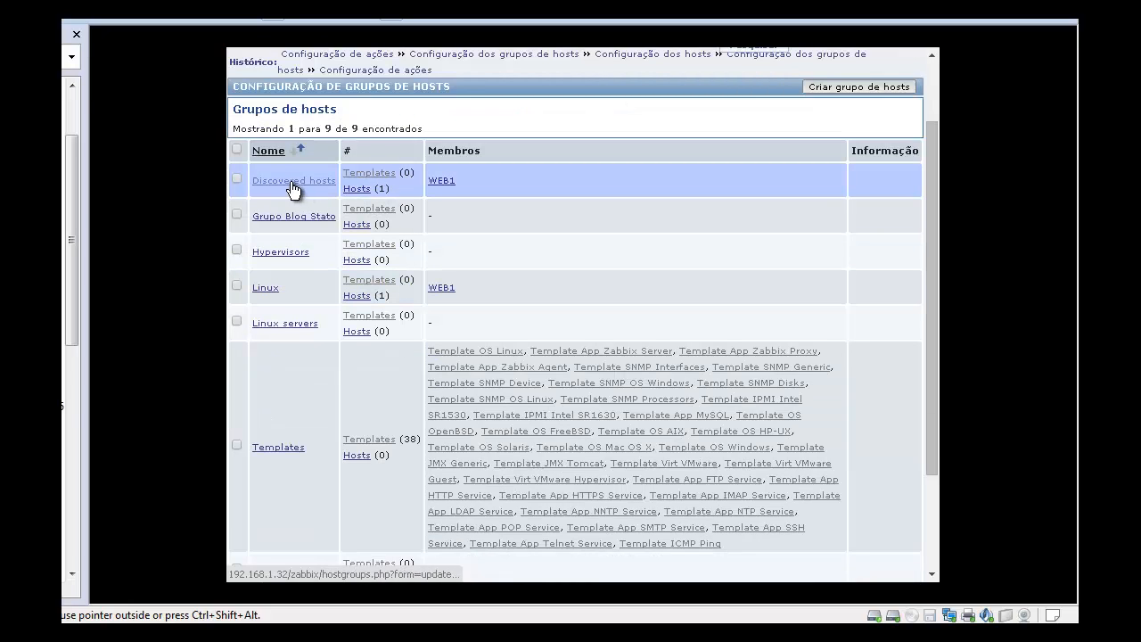
pyautogui.scroll(-3, 294, 187)
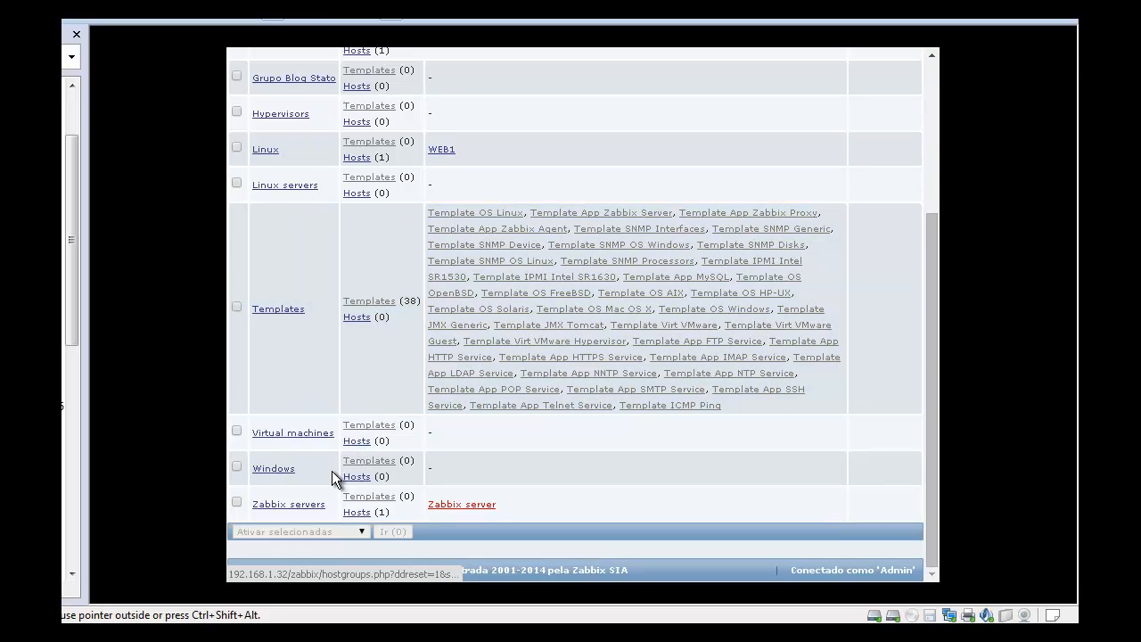
pyautogui.scroll(5, 446, 455)
pyautogui.click(808, 178)
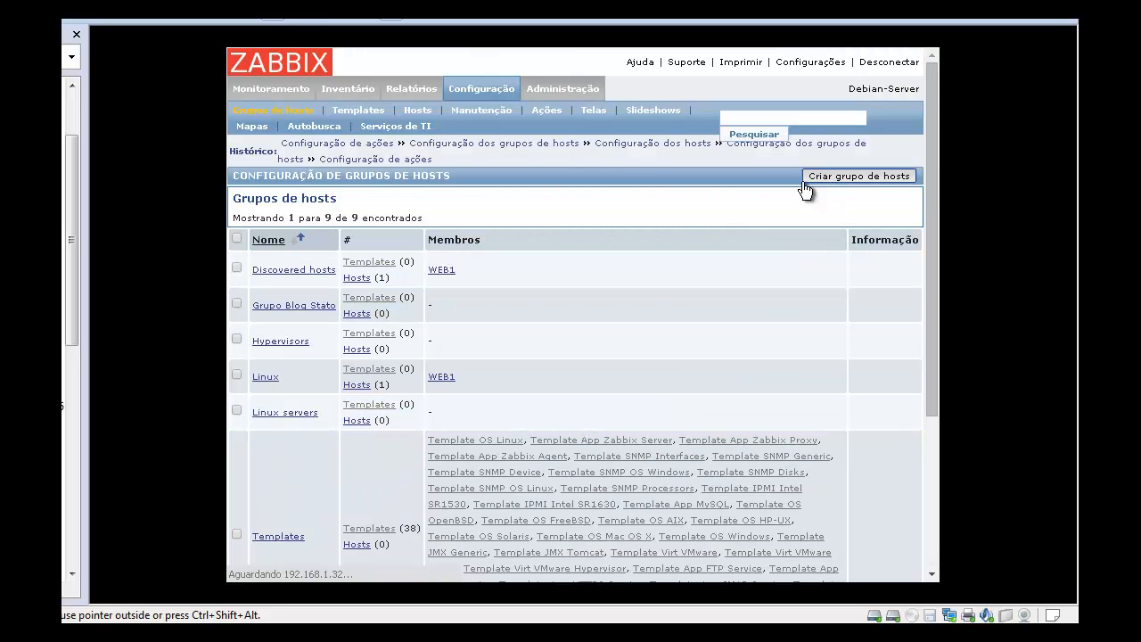
pyautogui.write('Hosts da Rede')
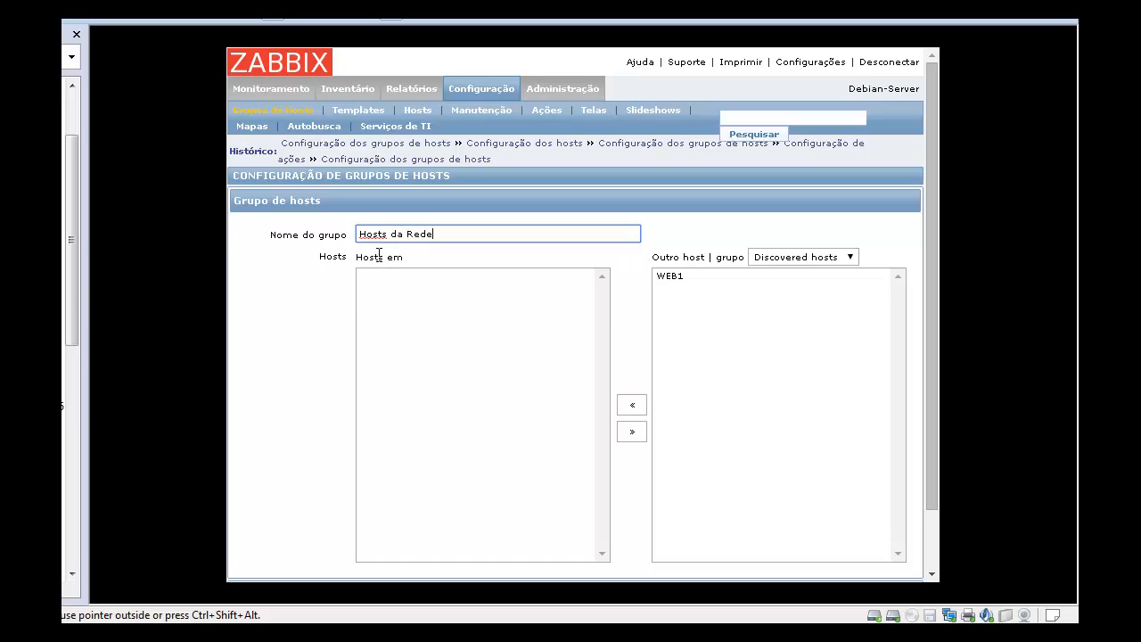
pyautogui.scroll(-2, 379, 254)
pyautogui.click(356, 528)
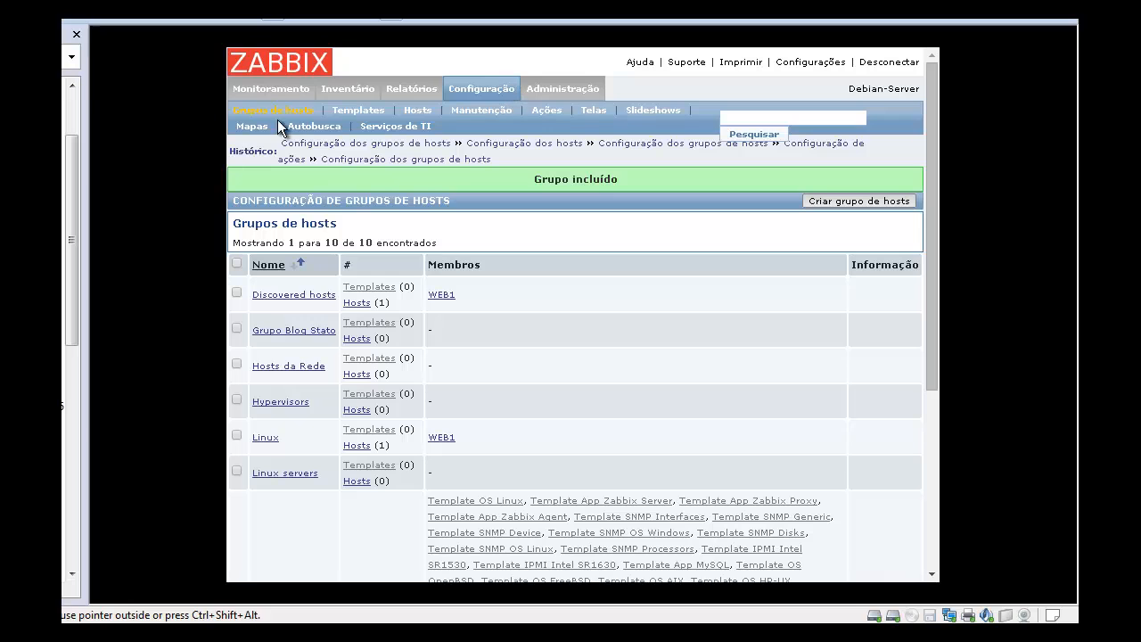
# Try to add a new template named "LLD" without assigning it to any group
pyautogui.click(359, 110)
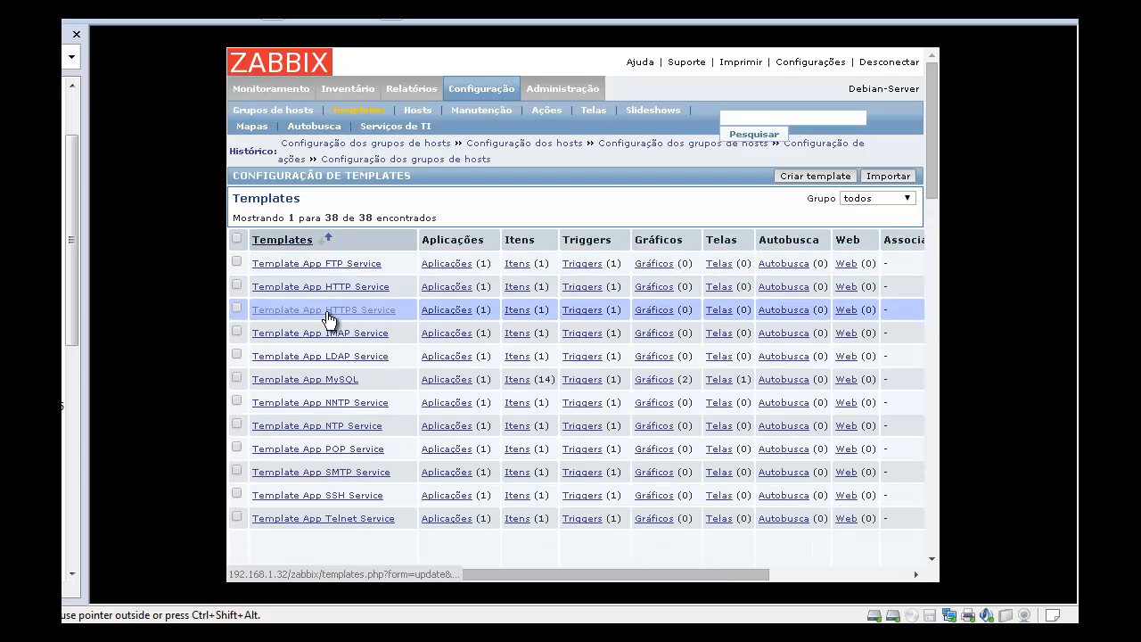
pyautogui.click(815, 177)
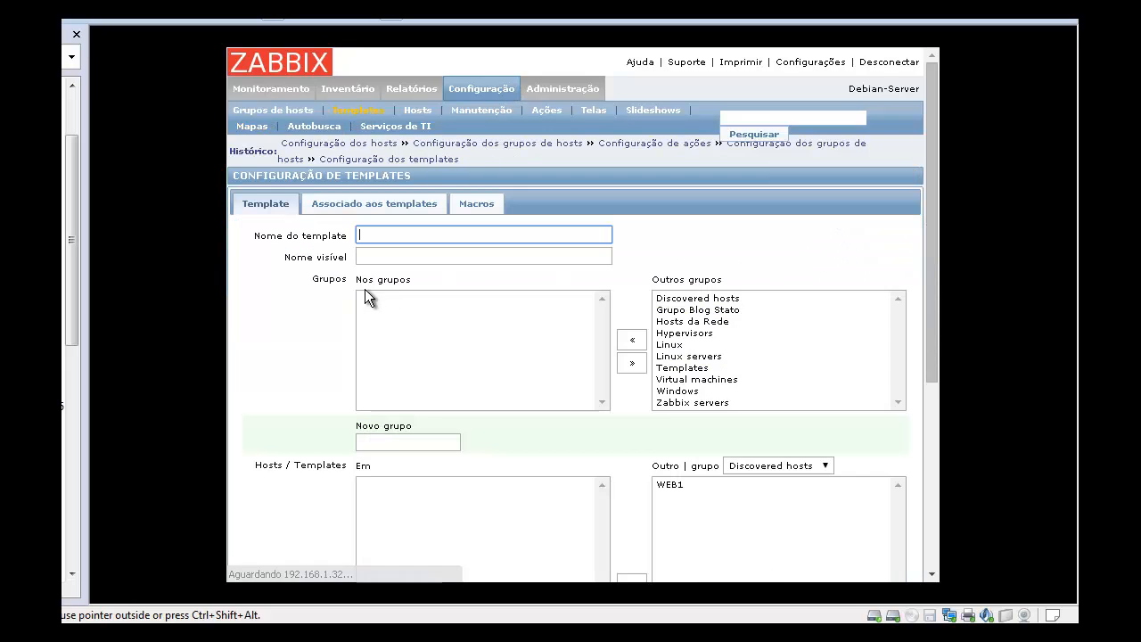
pyautogui.write('LLD')
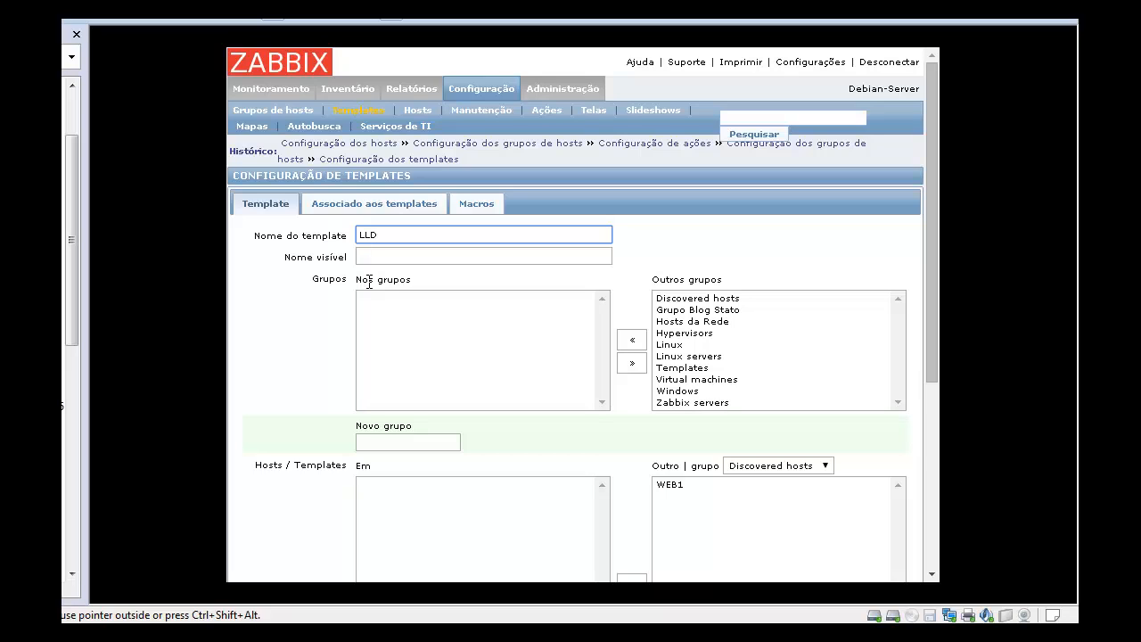
pyautogui.click(378, 256)
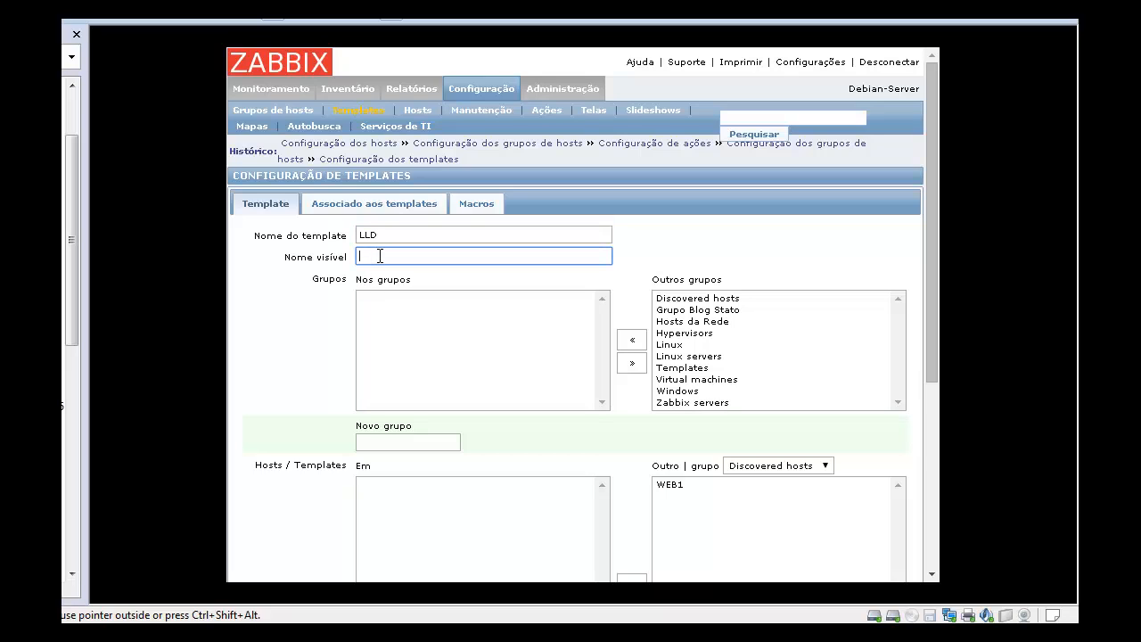
pyautogui.scroll(-5, 384, 356)
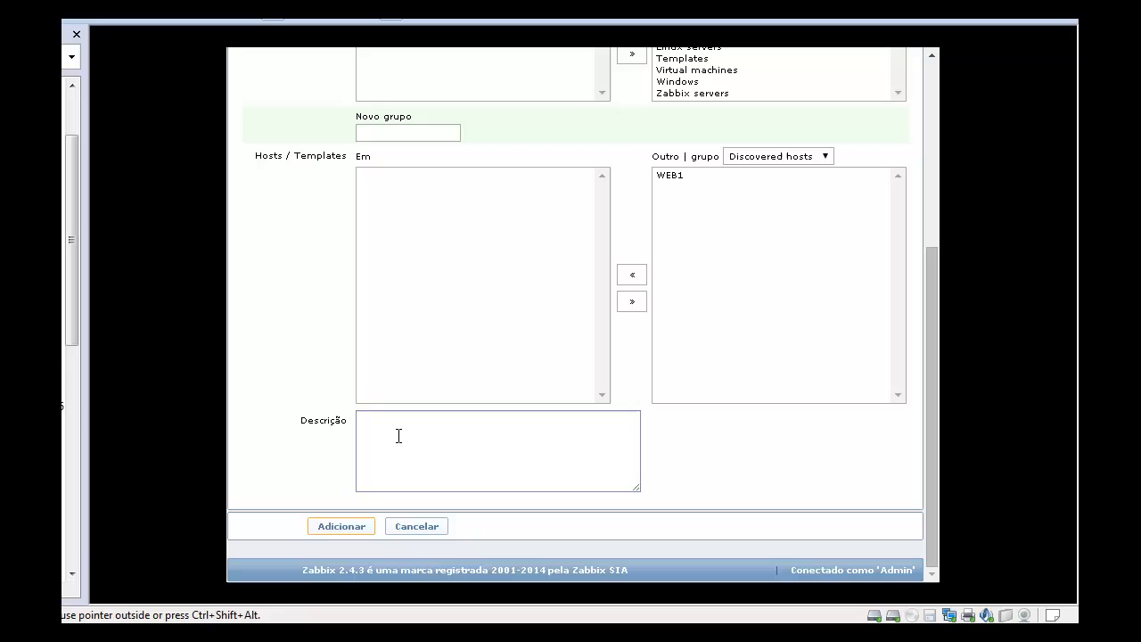
pyautogui.click(343, 530)
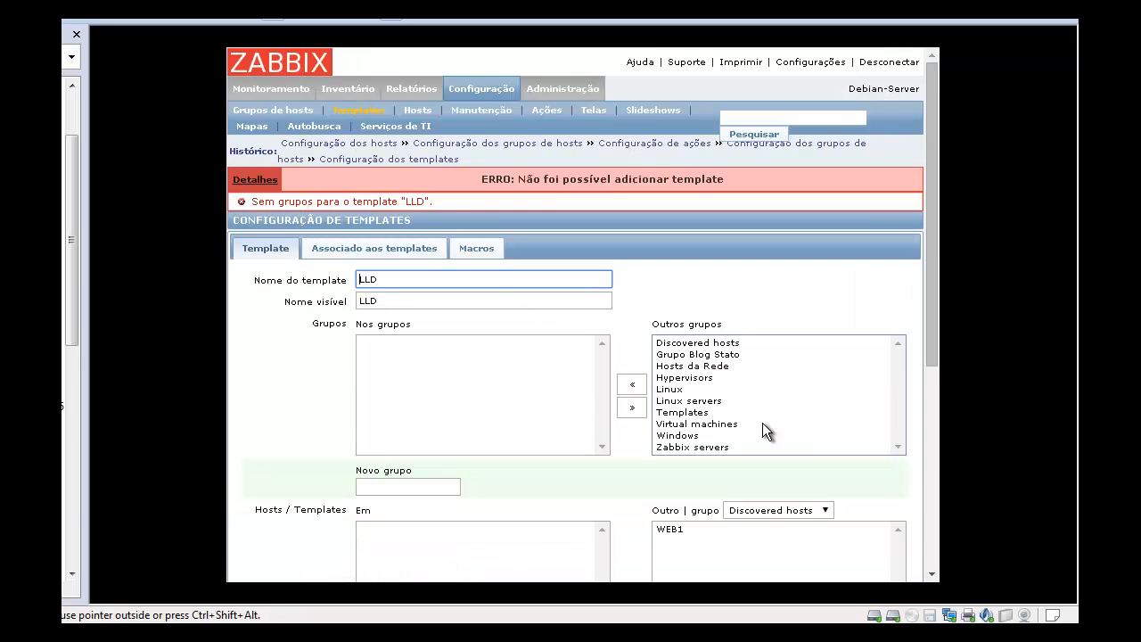
# Assign the LLD template to the Hosts da Rede group and add the template
pyautogui.click(711, 367)
pyautogui.click(632, 383)
pyautogui.scroll(-5, 302, 393)
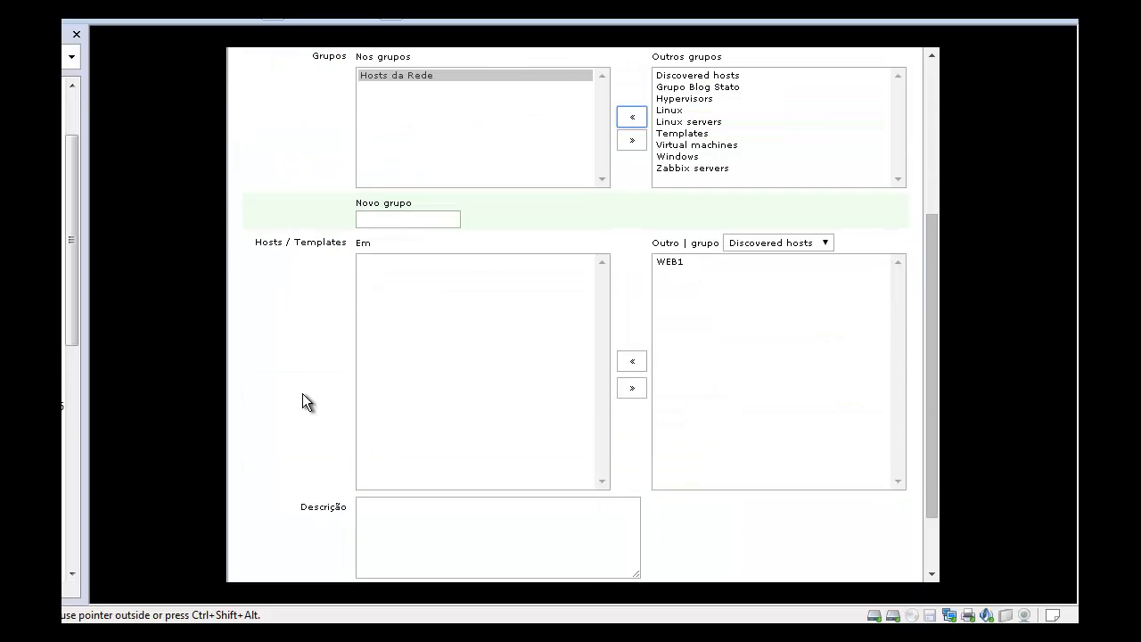
pyautogui.click(328, 528)
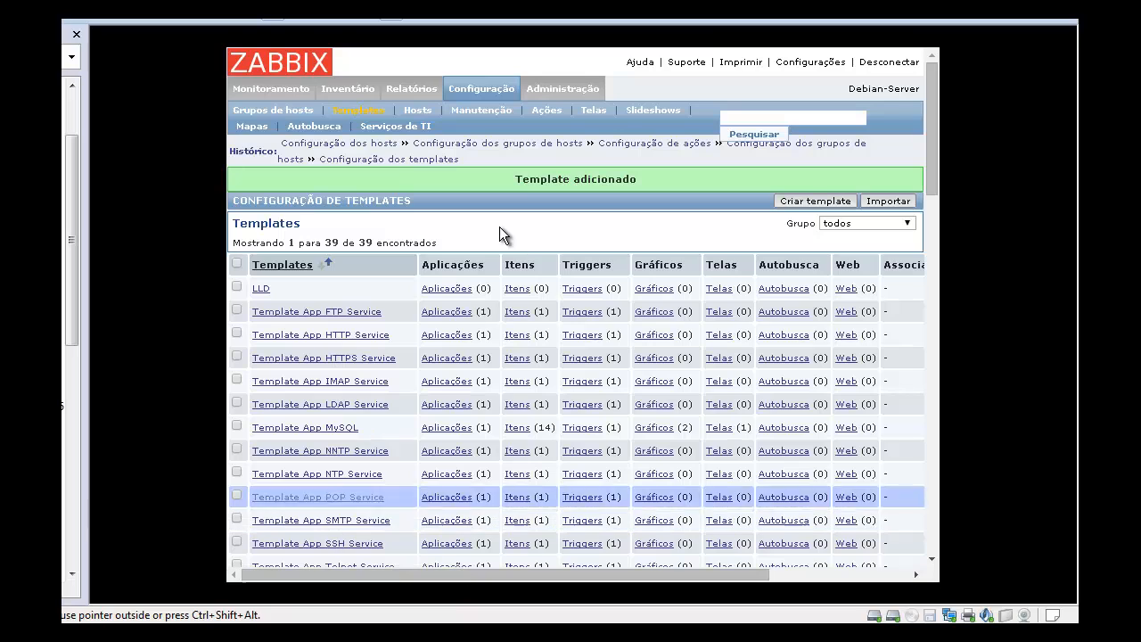
# Edit the host group operation of the Hosts Rede action and remove the Linux group from it
pyautogui.click(557, 118)
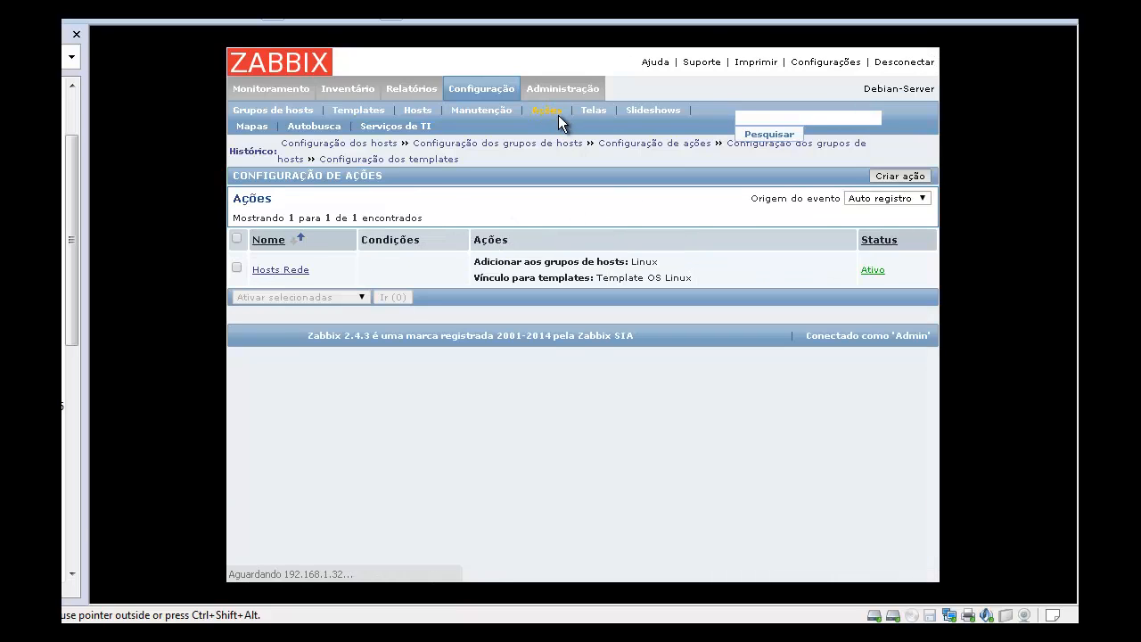
pyautogui.click(272, 273)
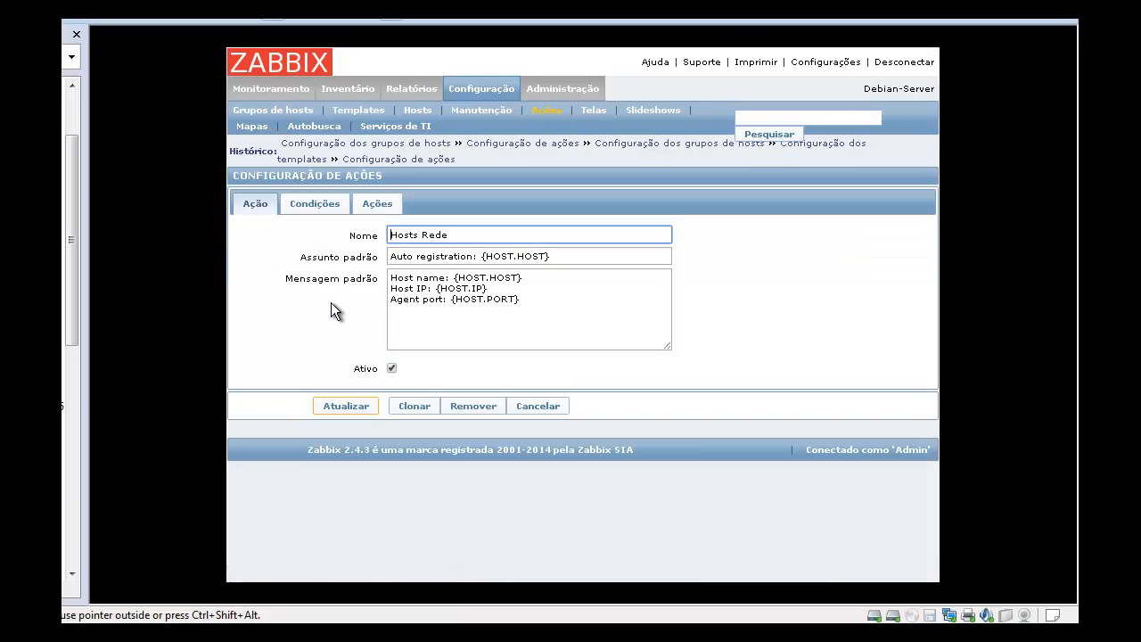
pyautogui.click(318, 204)
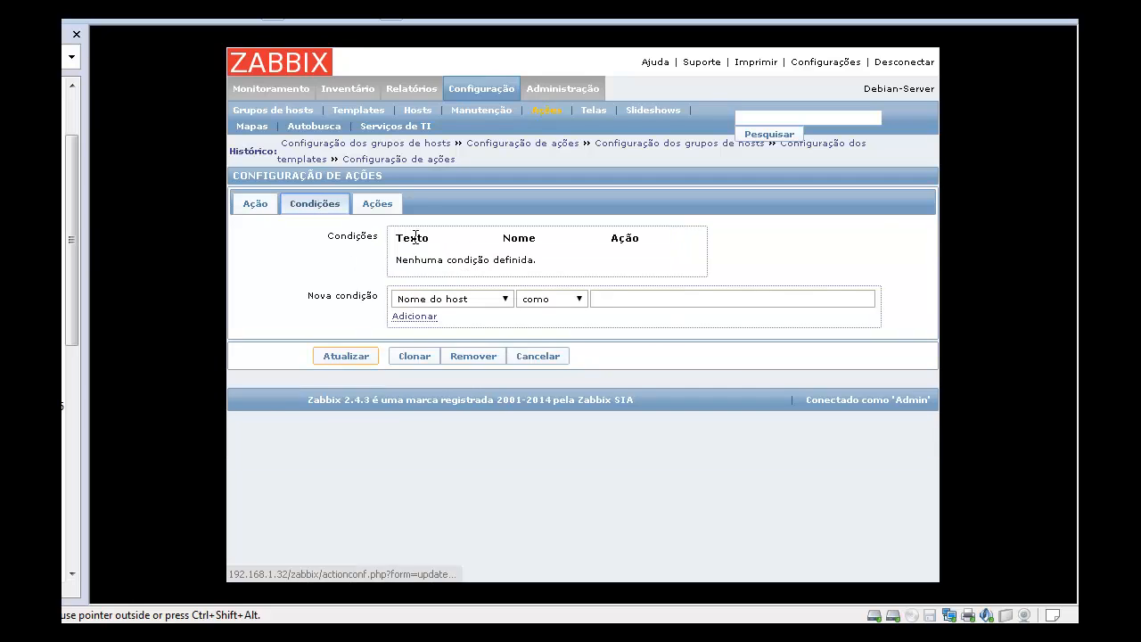
pyautogui.click(387, 207)
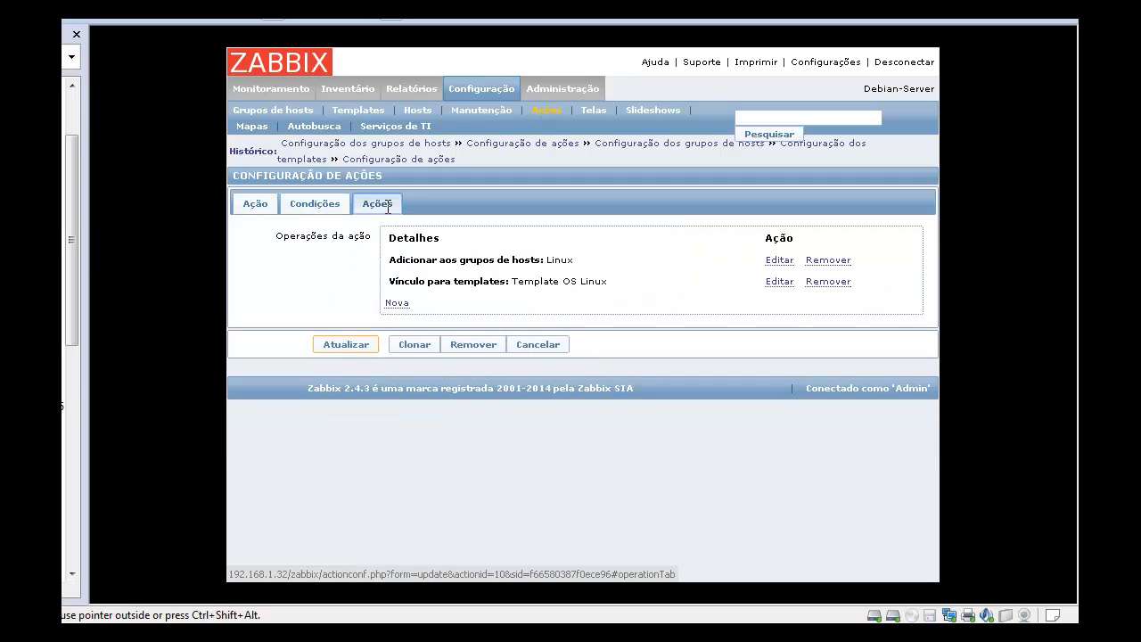
pyautogui.click(777, 260)
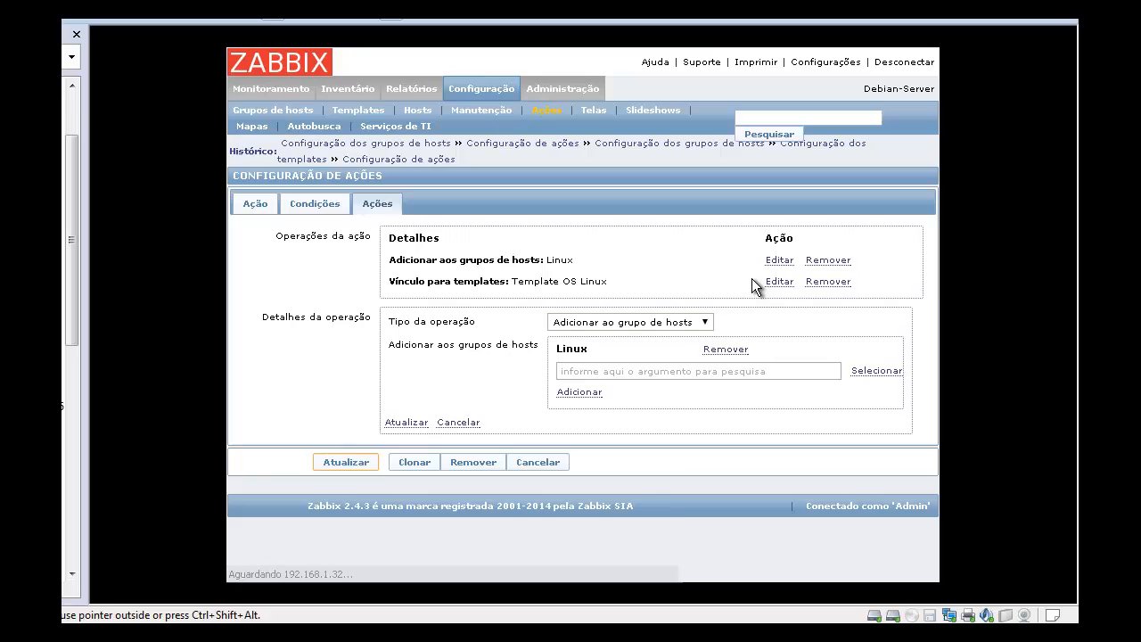
pyautogui.click(721, 350)
pyautogui.click(602, 351)
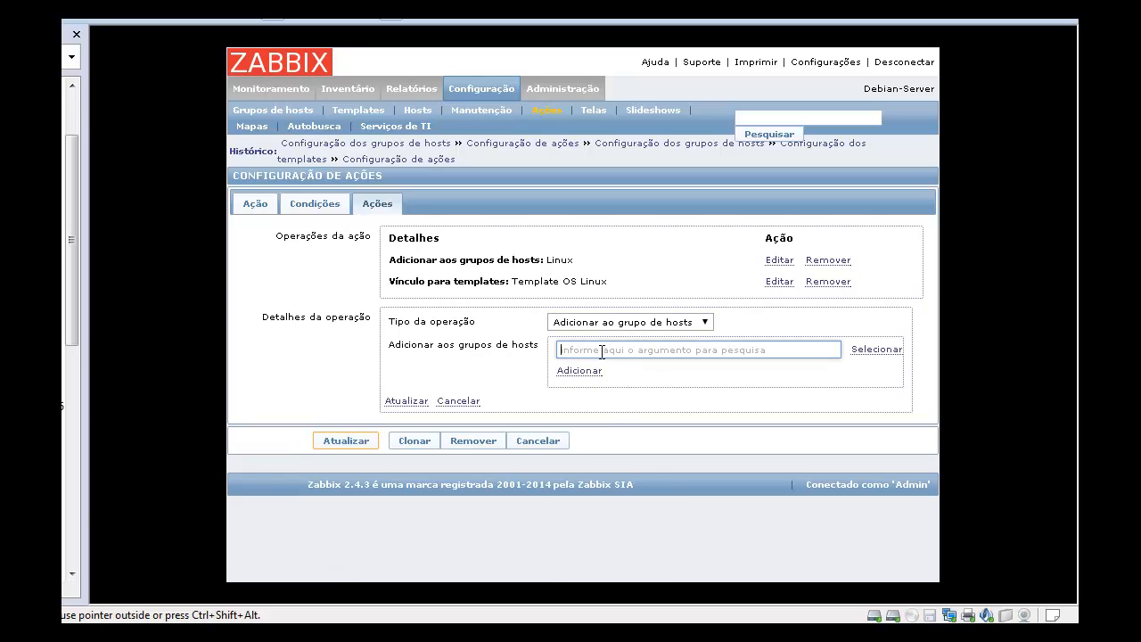
# Try to set Hosts da Rede as the host group in the action's add-to-host-group operation and save the action
pyautogui.write('Hosts')
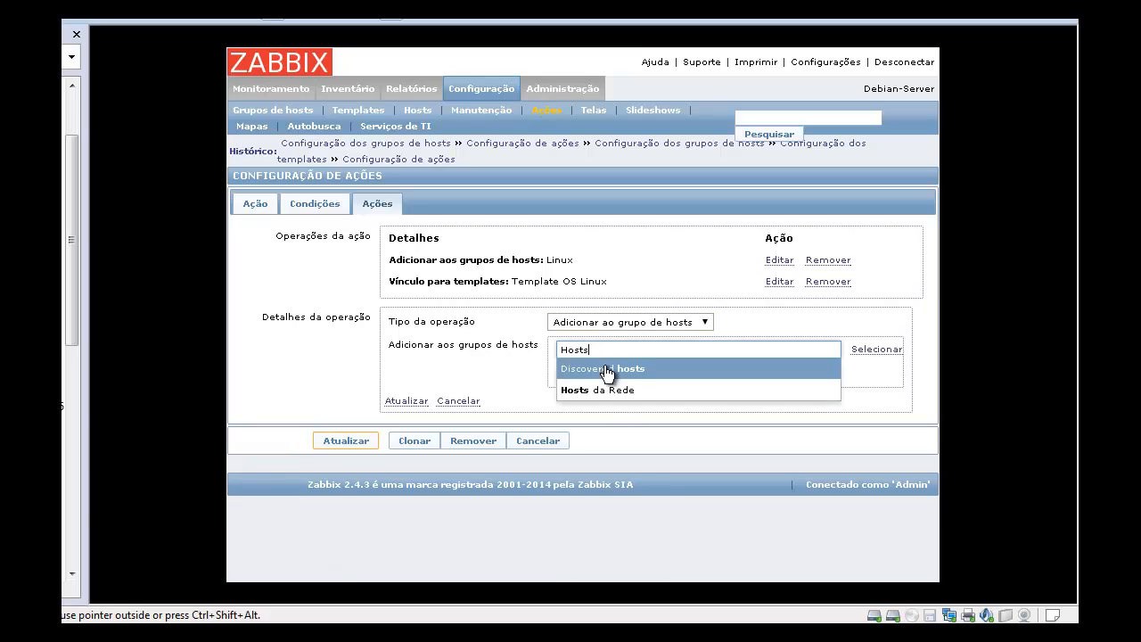
pyautogui.click(609, 391)
pyautogui.click(582, 372)
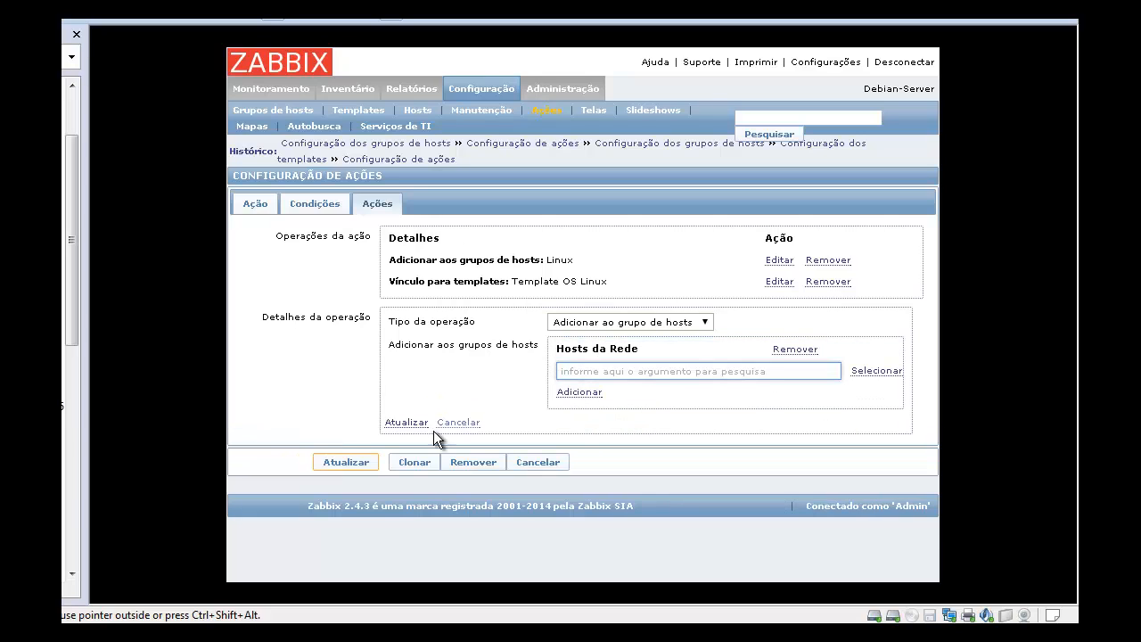
pyautogui.click(345, 462)
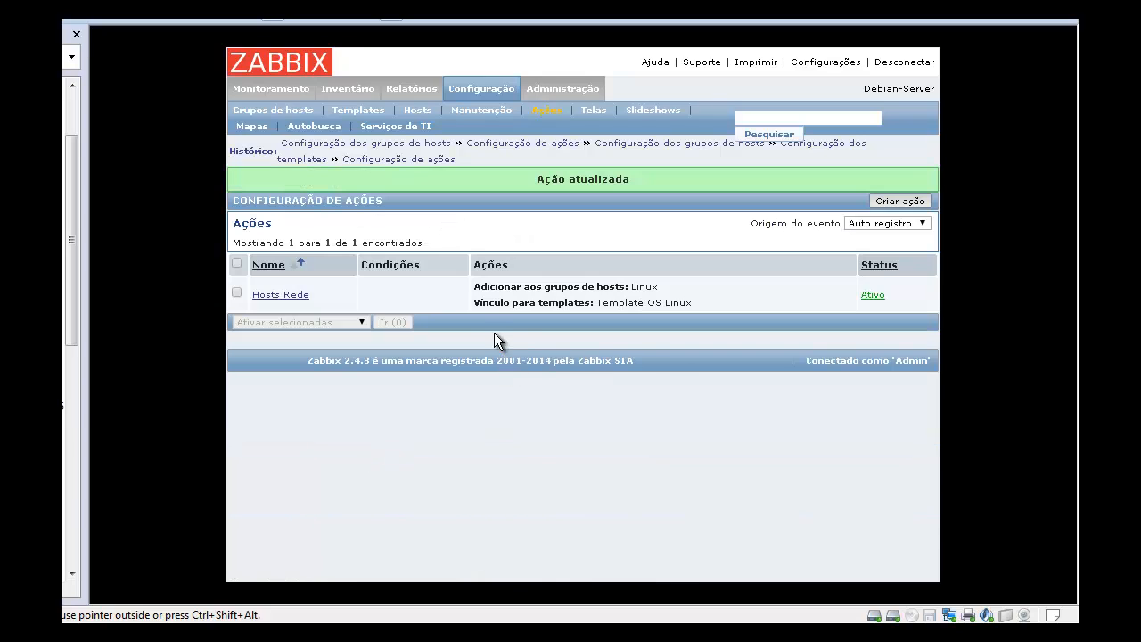
# Remove the Template OS Linux link operation from the Hosts Rede auto-registration action and save it
pyautogui.click(274, 296)
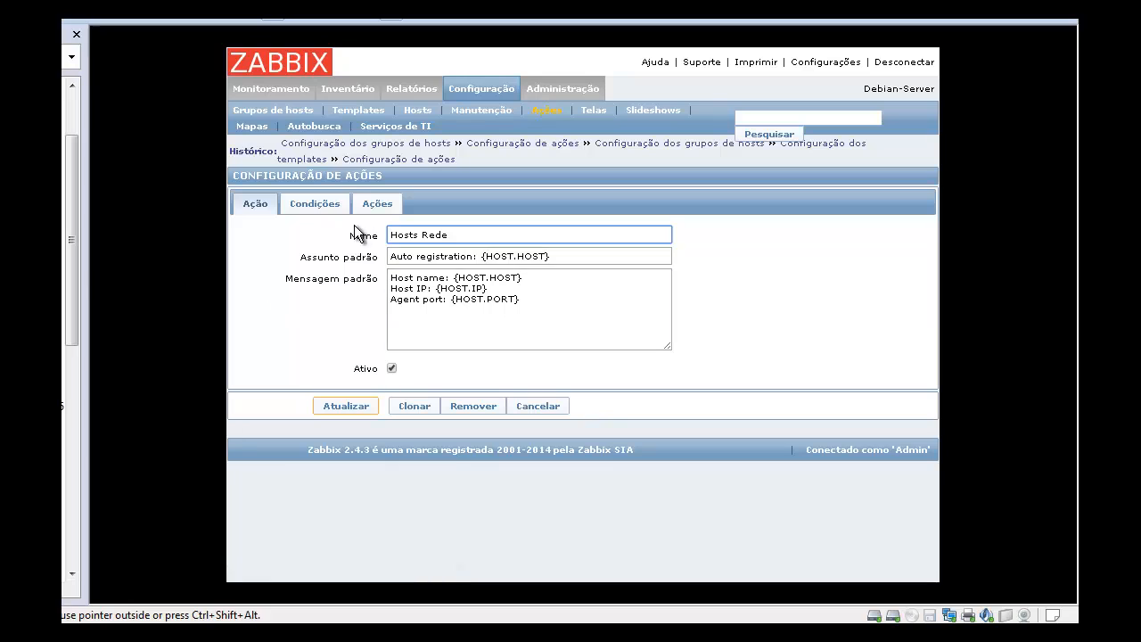
pyautogui.click(371, 204)
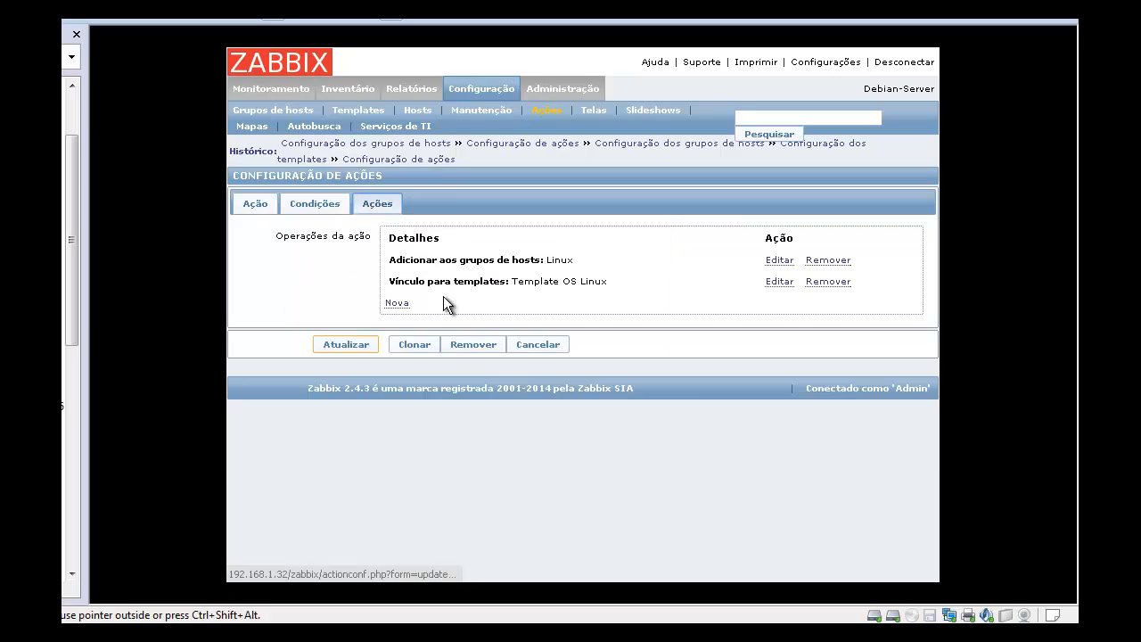
pyautogui.click(830, 282)
pyautogui.click(344, 324)
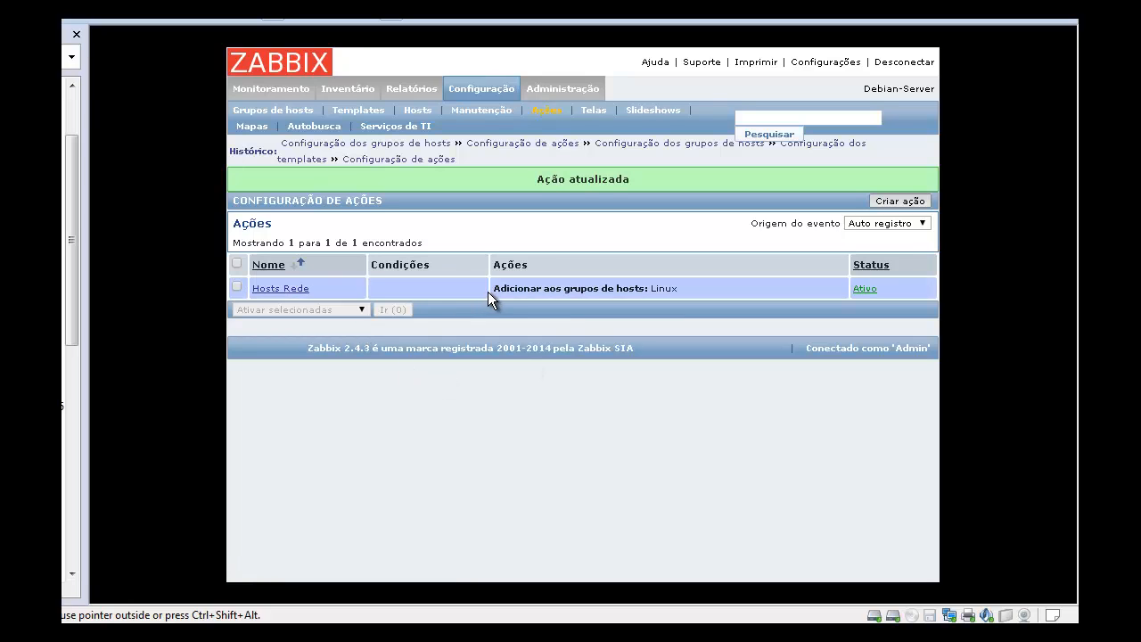
# Select the WEB1 host in the host configuration list, run a bulk operation on it and confirm
pyautogui.click(416, 111)
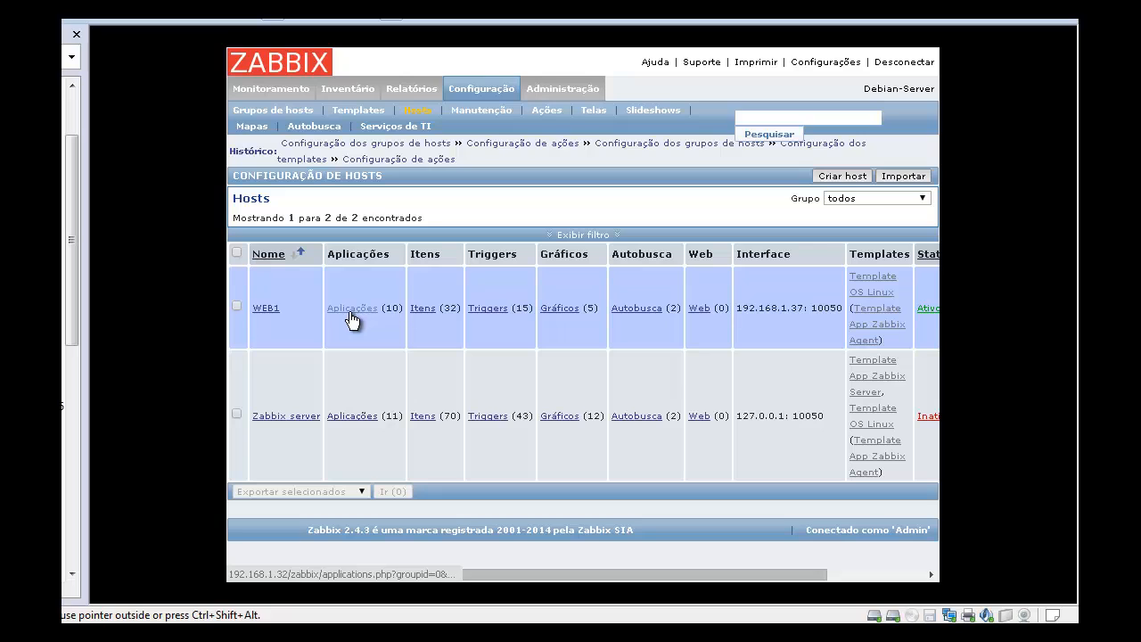
pyautogui.click(236, 306)
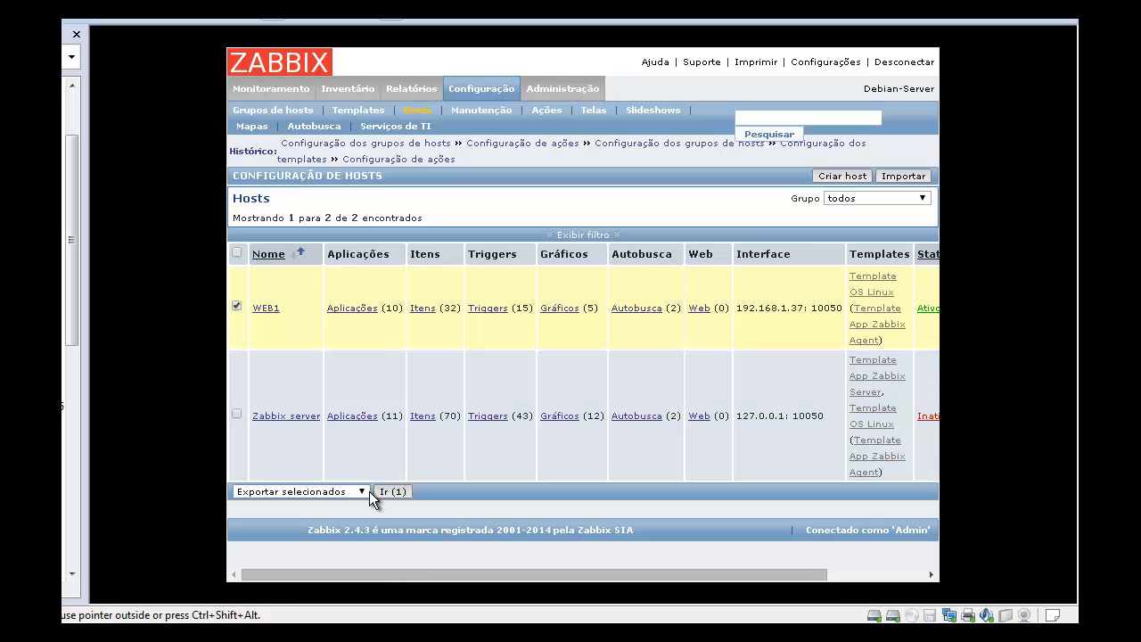
pyautogui.click(362, 491)
pyautogui.click(293, 549)
pyautogui.click(389, 493)
pyautogui.click(630, 135)
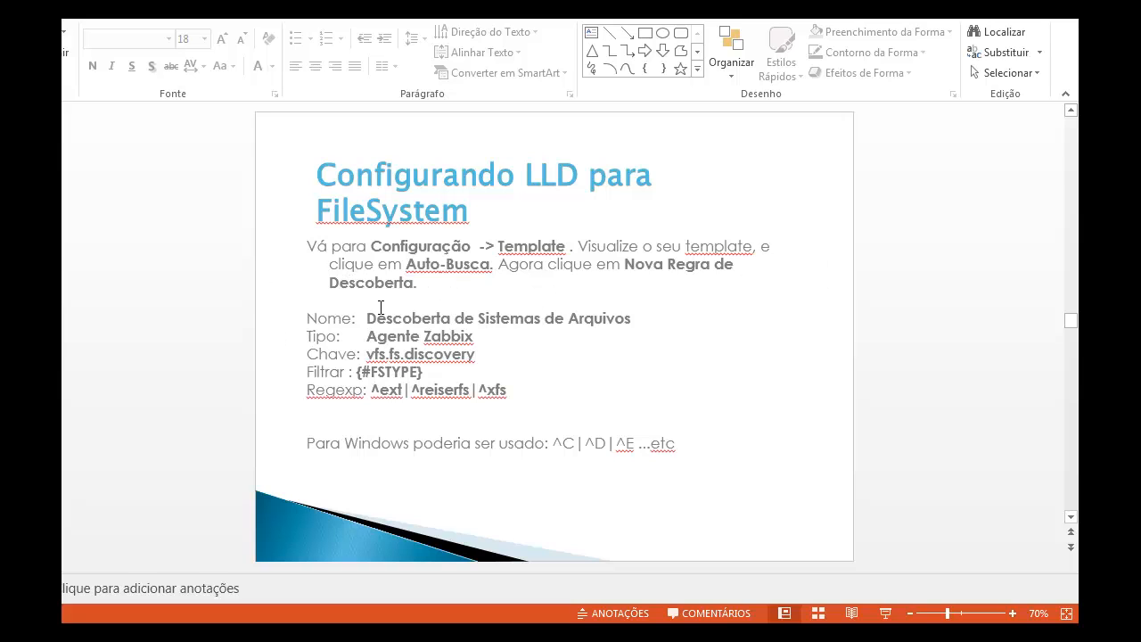
# Review the rule name, agent type, vfs.fs.discovery key, {#FSTYPE} filter and regular expression on the PowerPoint slide about LLD for FileSystem
pyautogui.moveTo(368, 317); pyautogui.dragTo(623, 328)
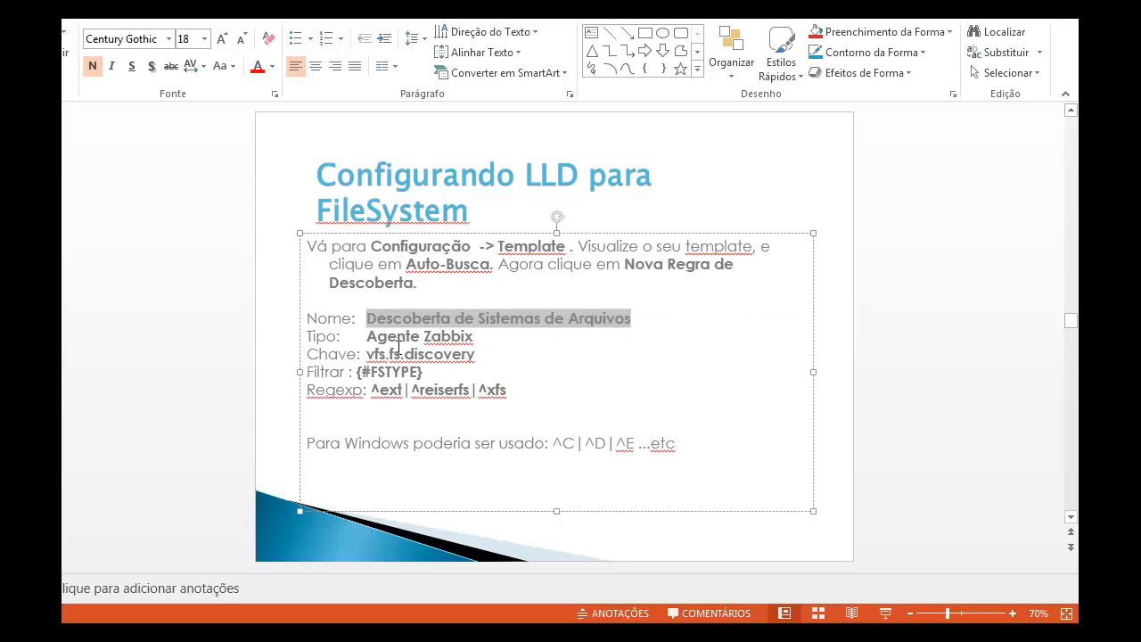
pyautogui.moveTo(367, 338); pyautogui.dragTo(383, 361)
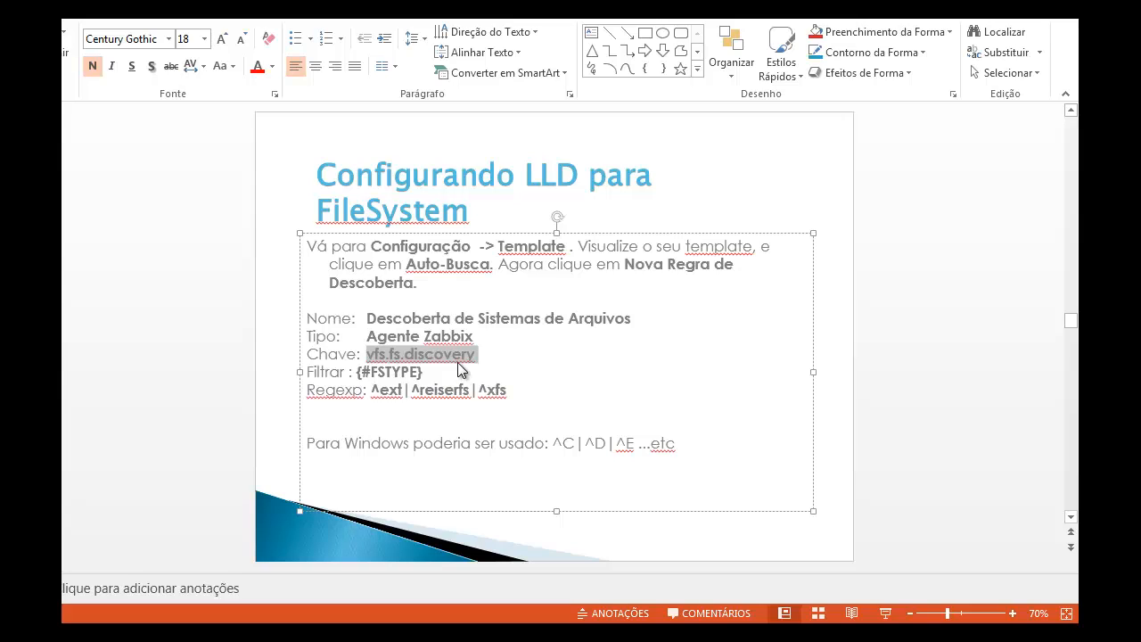
pyautogui.moveTo(357, 373); pyautogui.dragTo(508, 391)
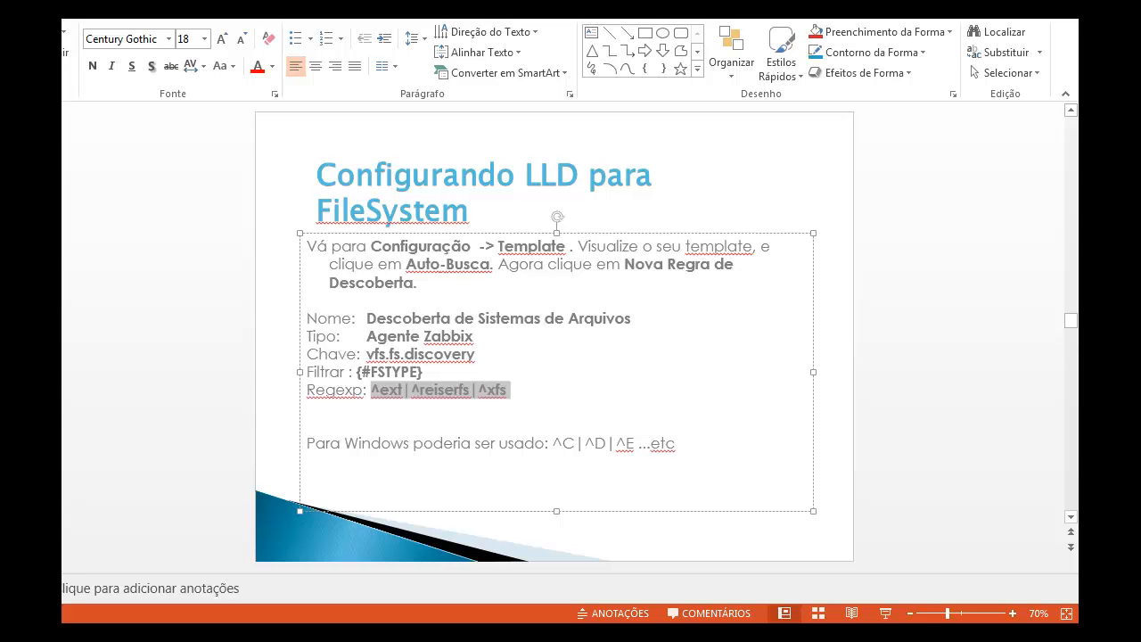
# Switch to the Debian virtual machine and unlock its desktop session with the account password
pyautogui.hotkey('alt', 'Tab')
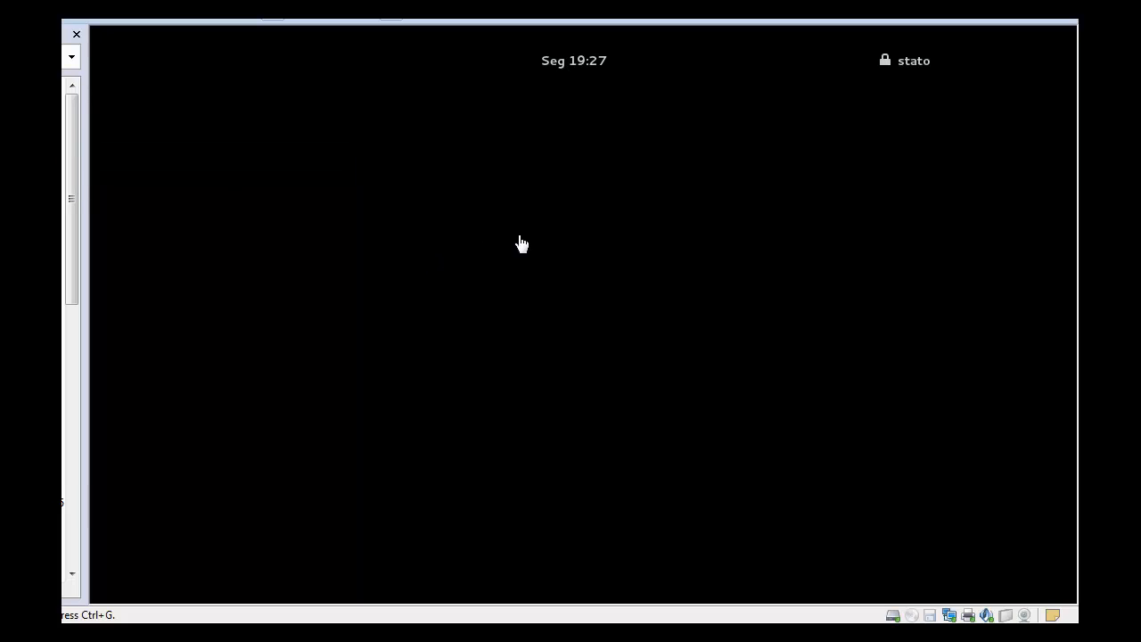
pyautogui.moveTo(244, 443)
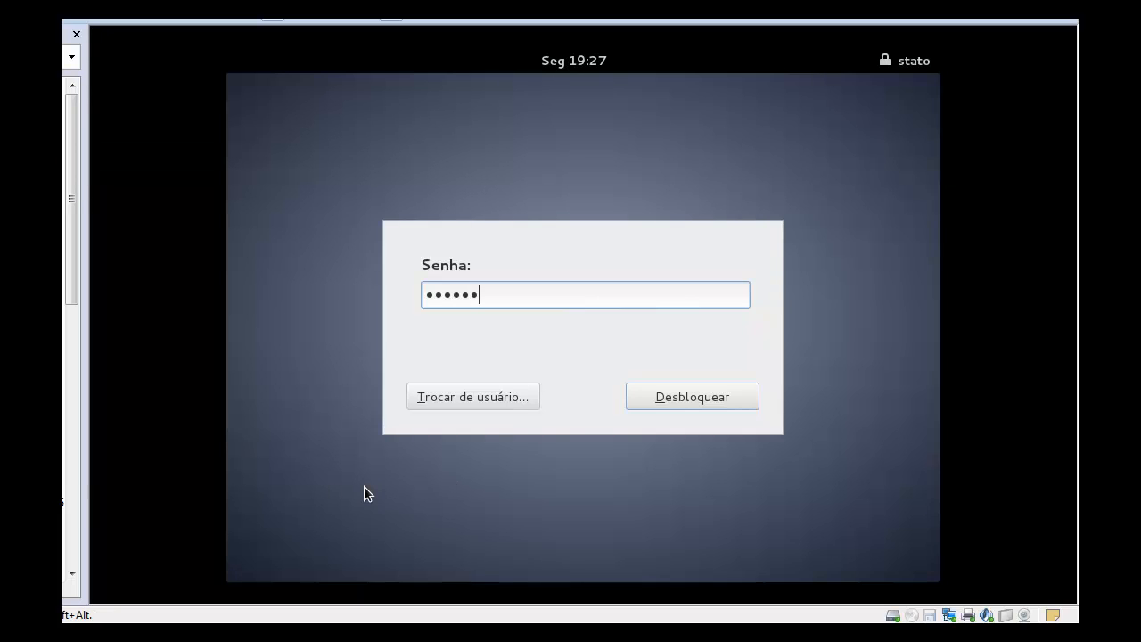
pyautogui.press('Return')
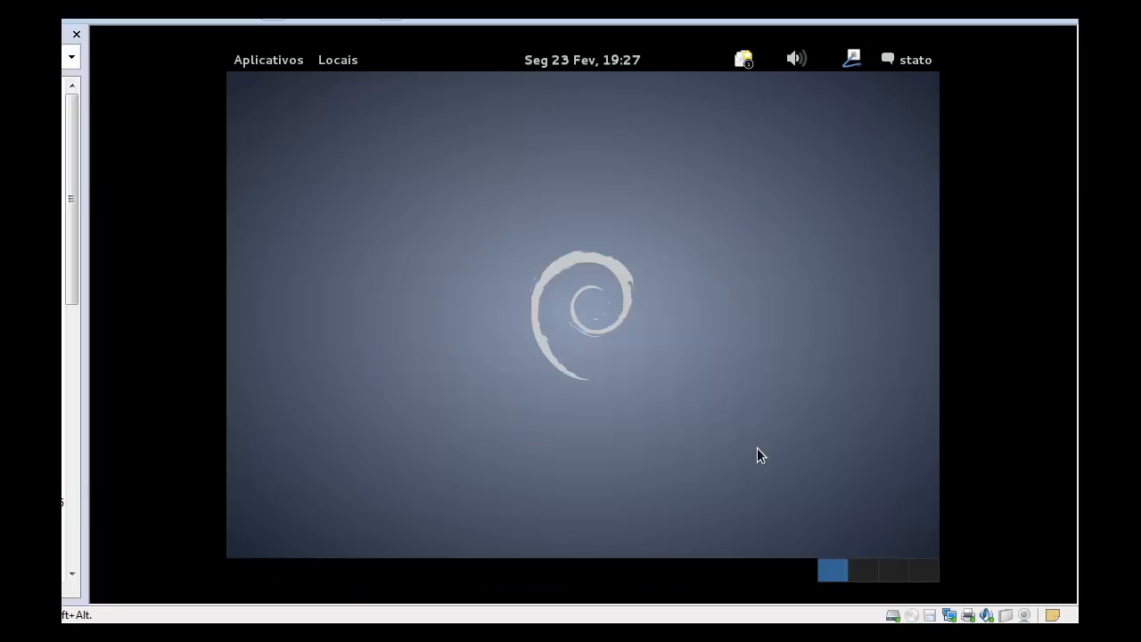
# Launch gnome-terminal and switch to the root account with su -, entering the root password
pyautogui.hotkey('alt', 'F2')
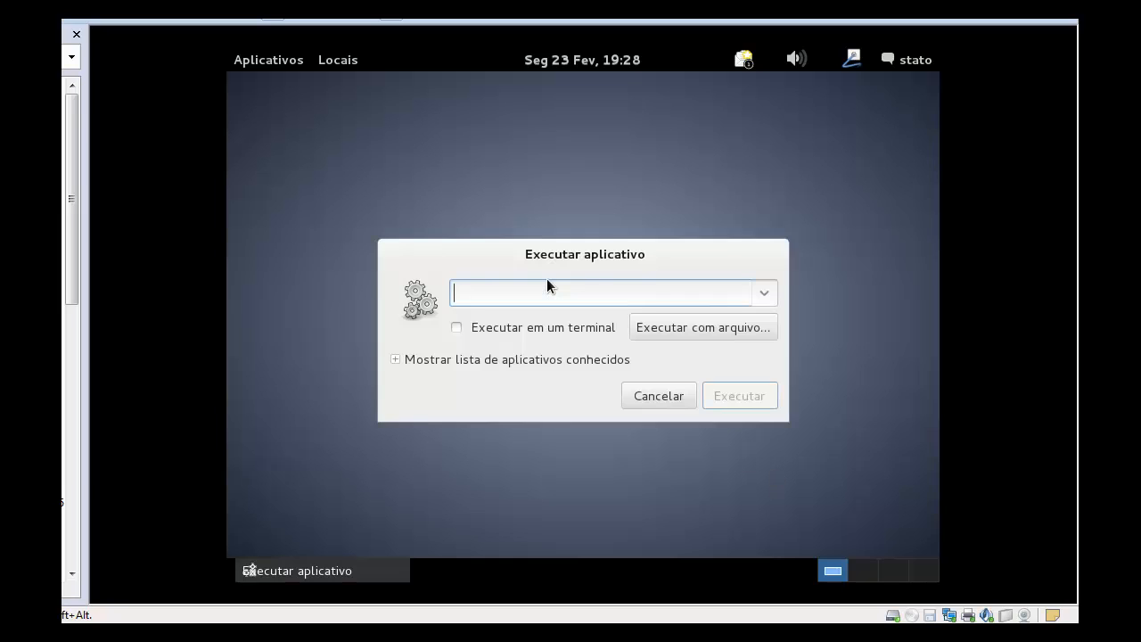
pyautogui.write('gnome-terminal')
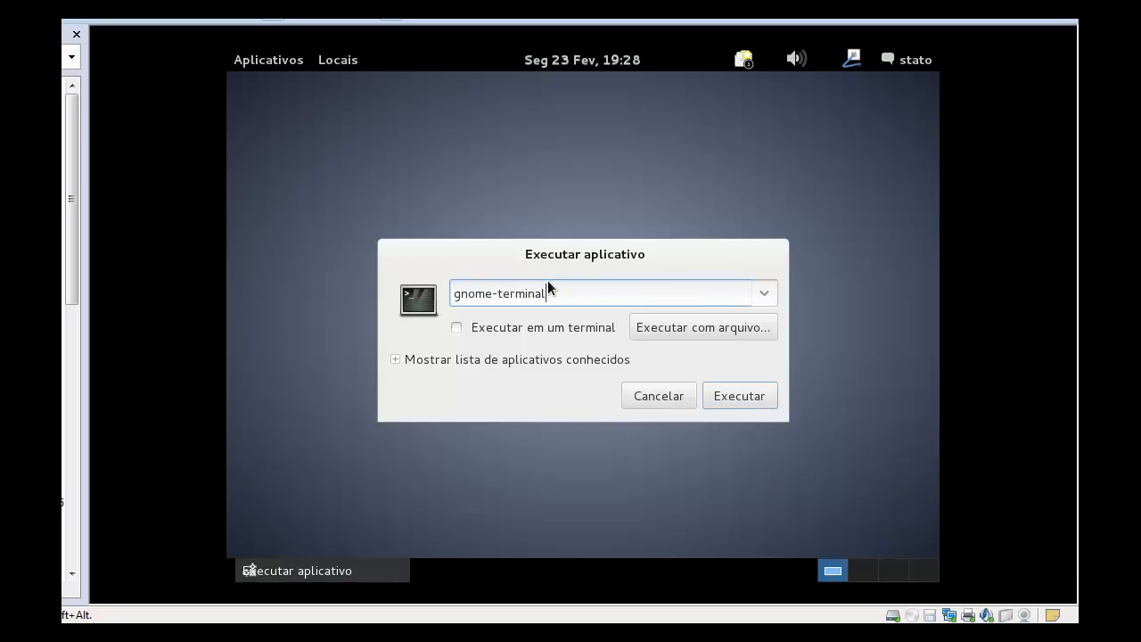
pyautogui.press('Return')
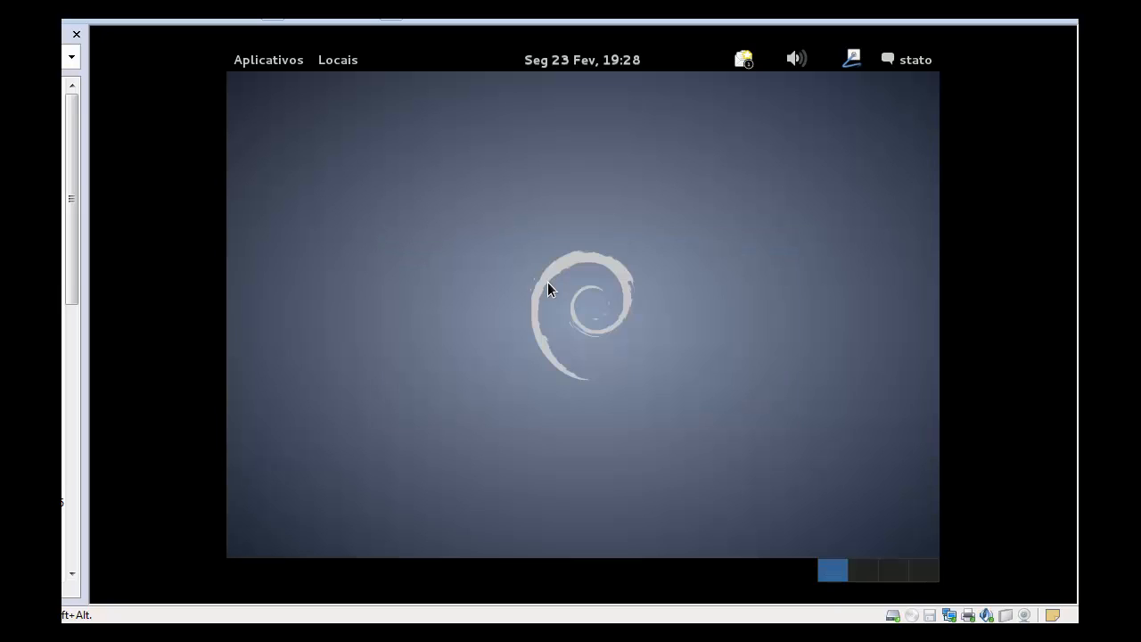
pyautogui.write('su -')
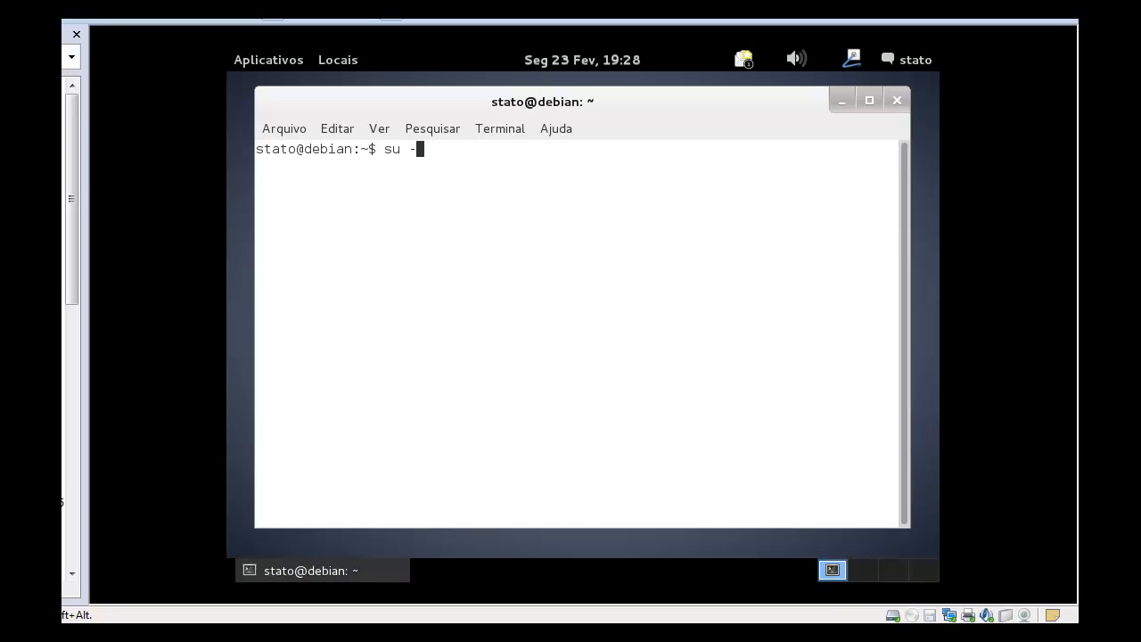
pyautogui.press('Return')
pyautogui.press('Return')
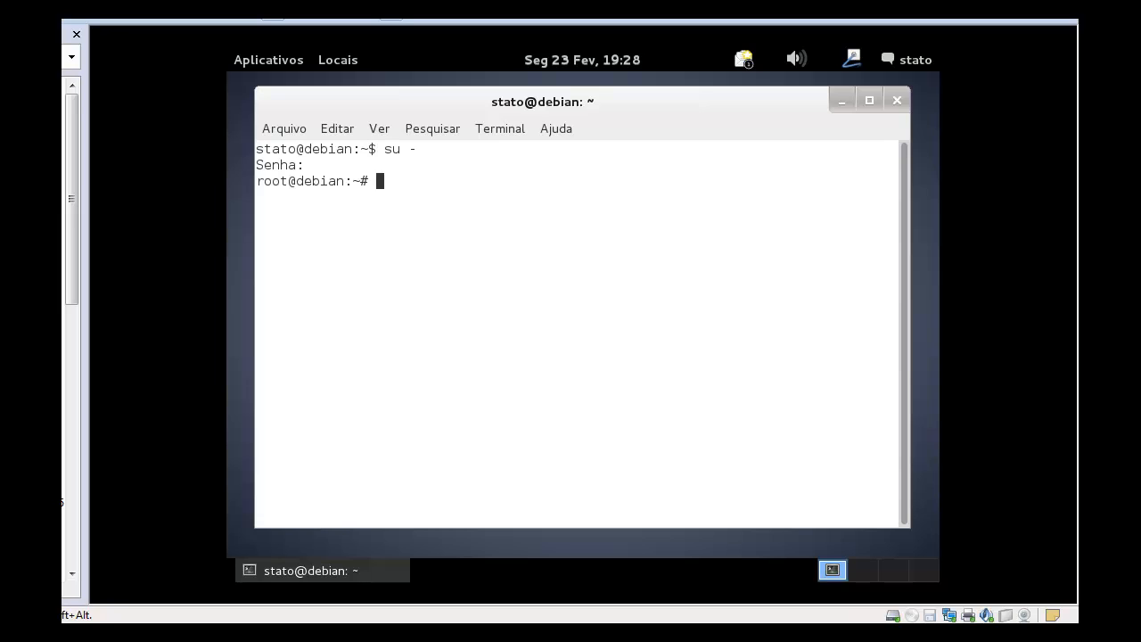
# Discard the recalled ping command and list root's command history
pyautogui.press('Up')
pyautogui.press('Up')
pyautogui.press('Up')
pyautogui.hotkey('ctrl', 'c')
pyautogui.write('history')
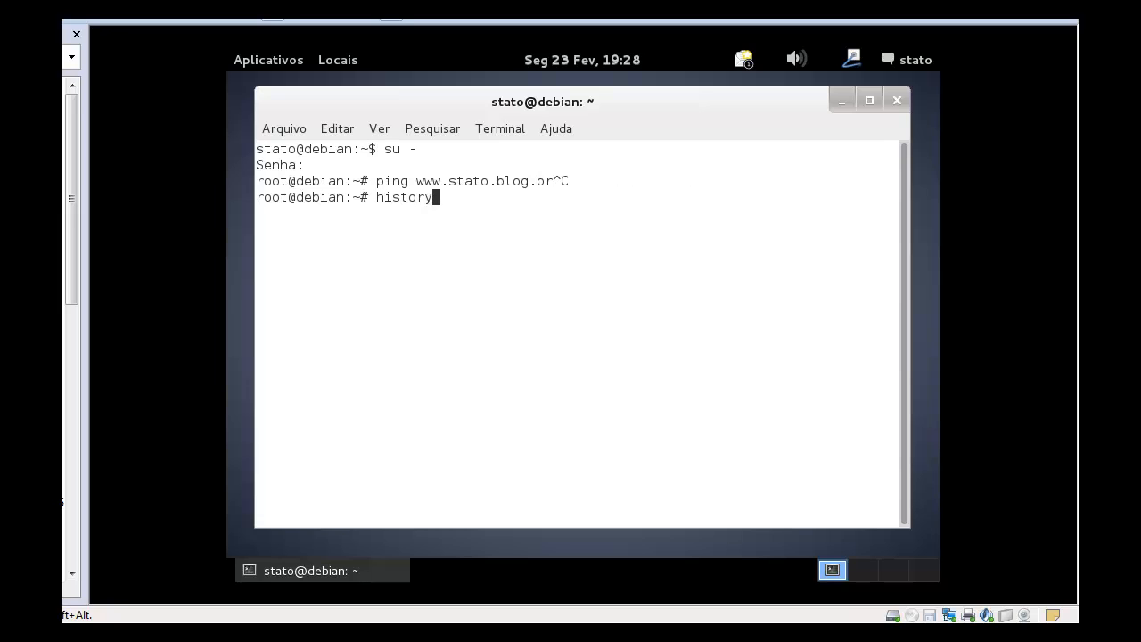
pyautogui.press('Return')
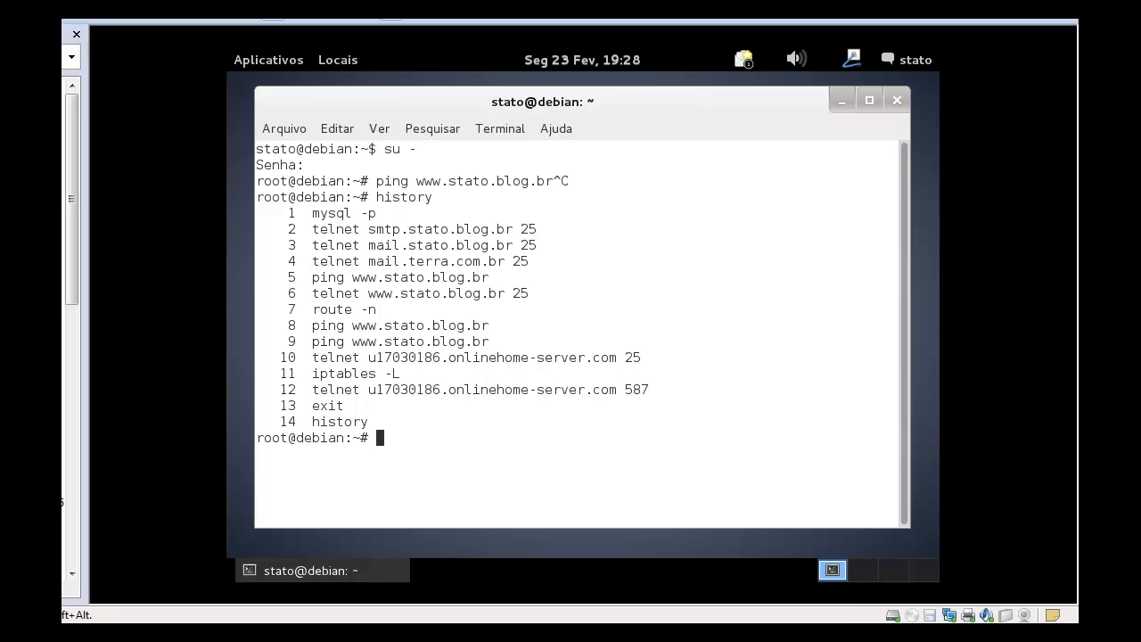
# Open a second terminal tab and switch it to the root account with su -, entering the root password
pyautogui.hotkey('ctrl', 'shift', 't')
pyautogui.write('su -')
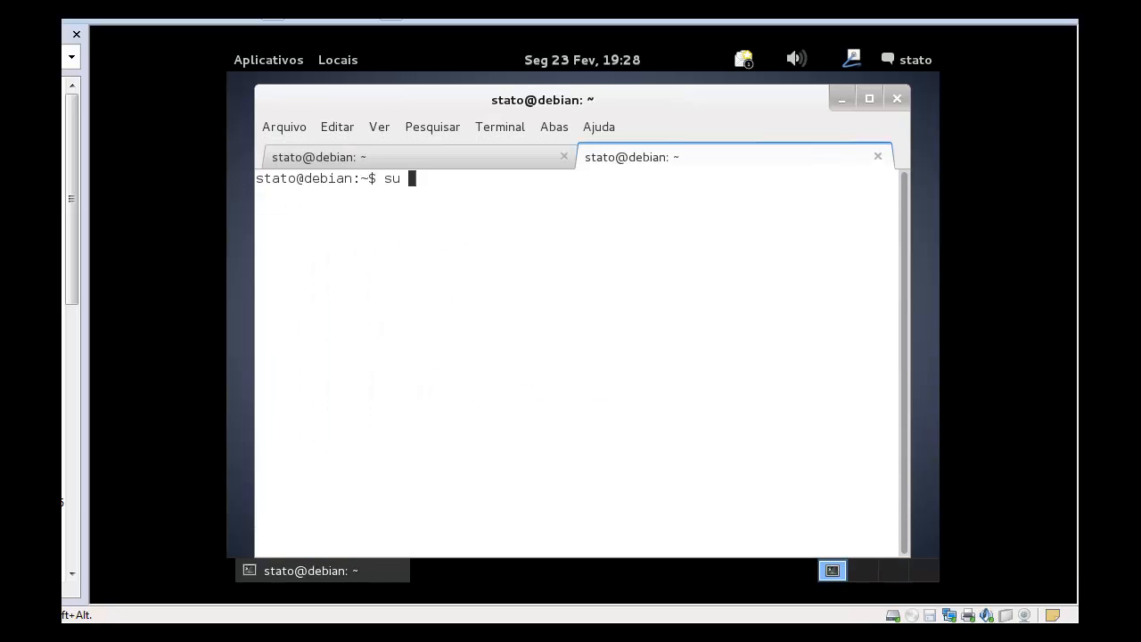
pyautogui.press('Return')
pyautogui.press('Return')
# Display the command history in the second terminal tab
pyautogui.write('shi')
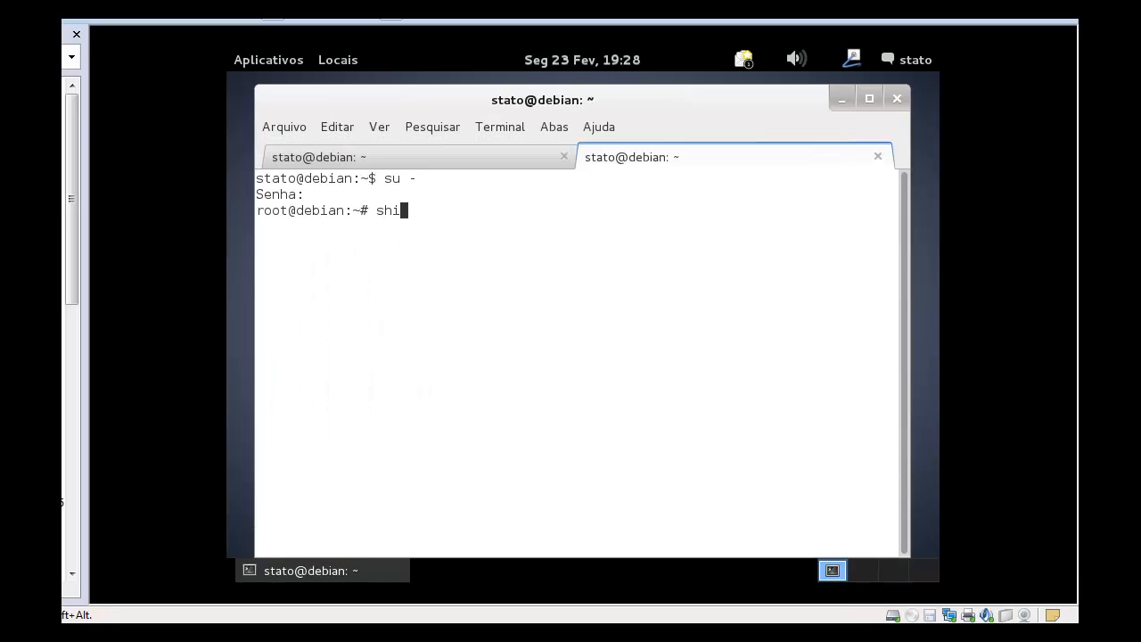
pyautogui.press('BackSpace')
pyautogui.press('BackSpace')
pyautogui.write('history')
pyautogui.press('Return')
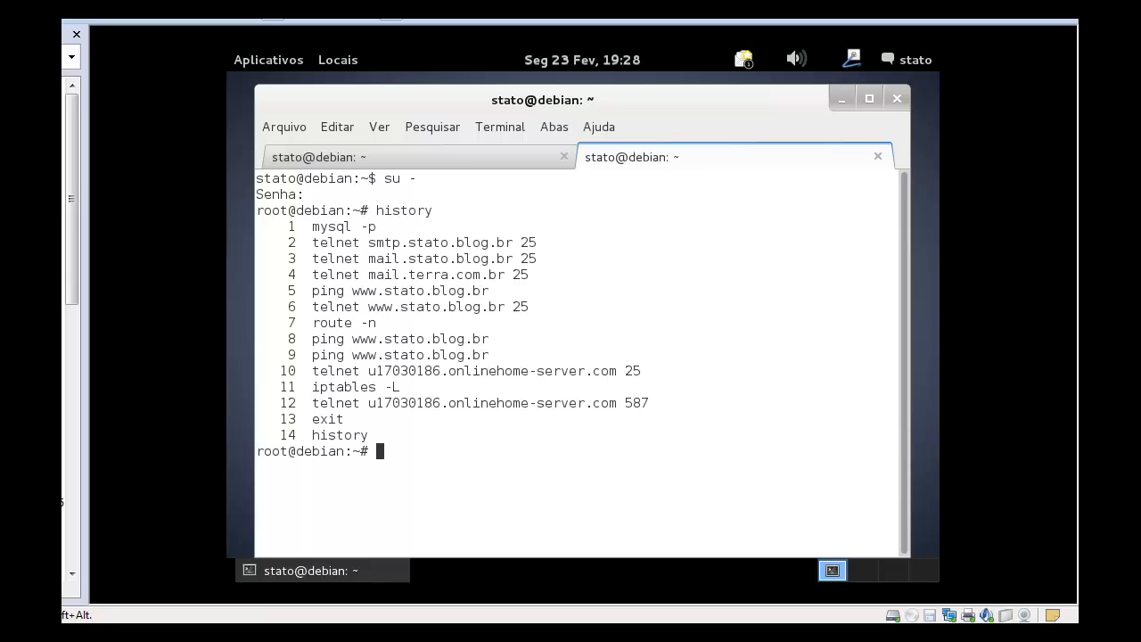
# Return to the first terminal tab, clear its screen and list the available commands beginning with zabbix_
pyautogui.hotkey('ctrl', 'pageup')
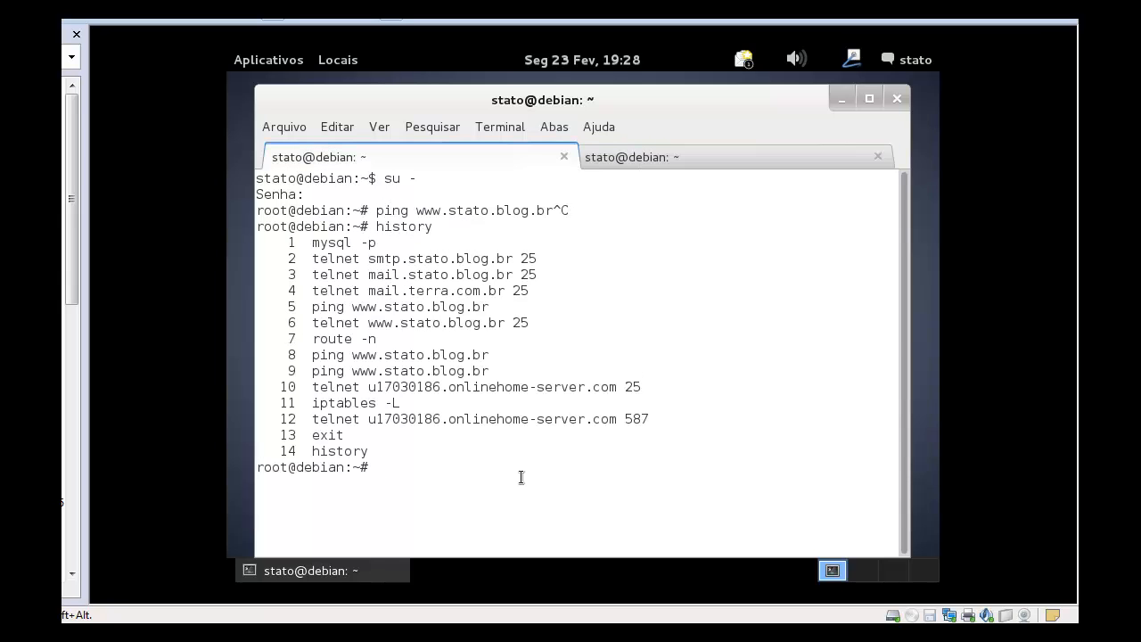
pyautogui.hotkey('ctrl', 'l')
pyautogui.write('zab')
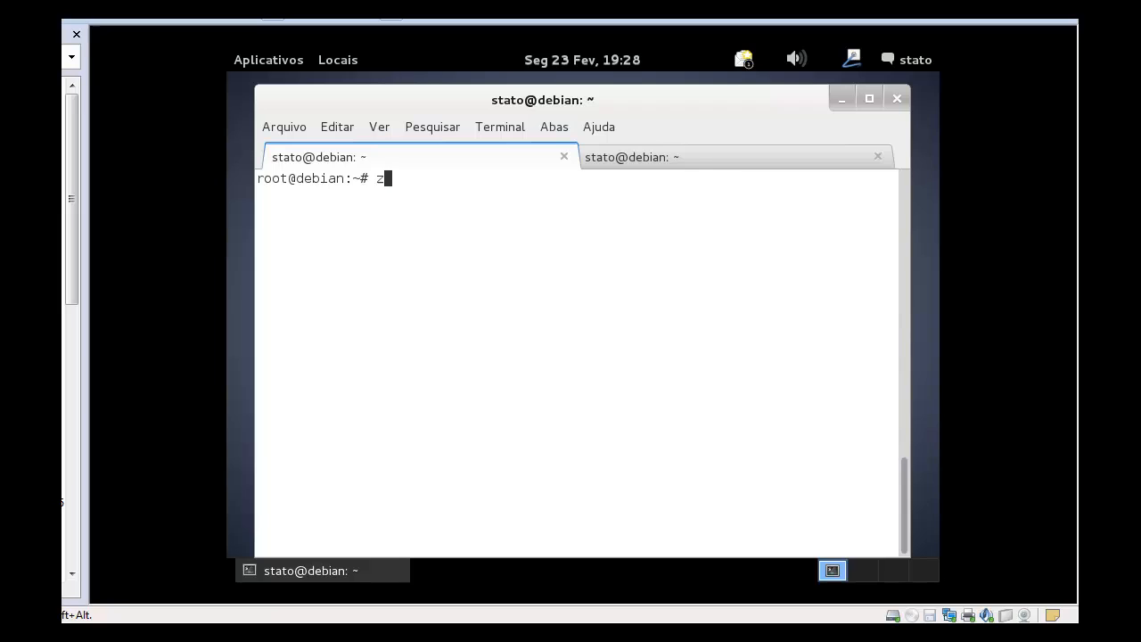
pyautogui.press('Tab')
pyautogui.press('Tab')
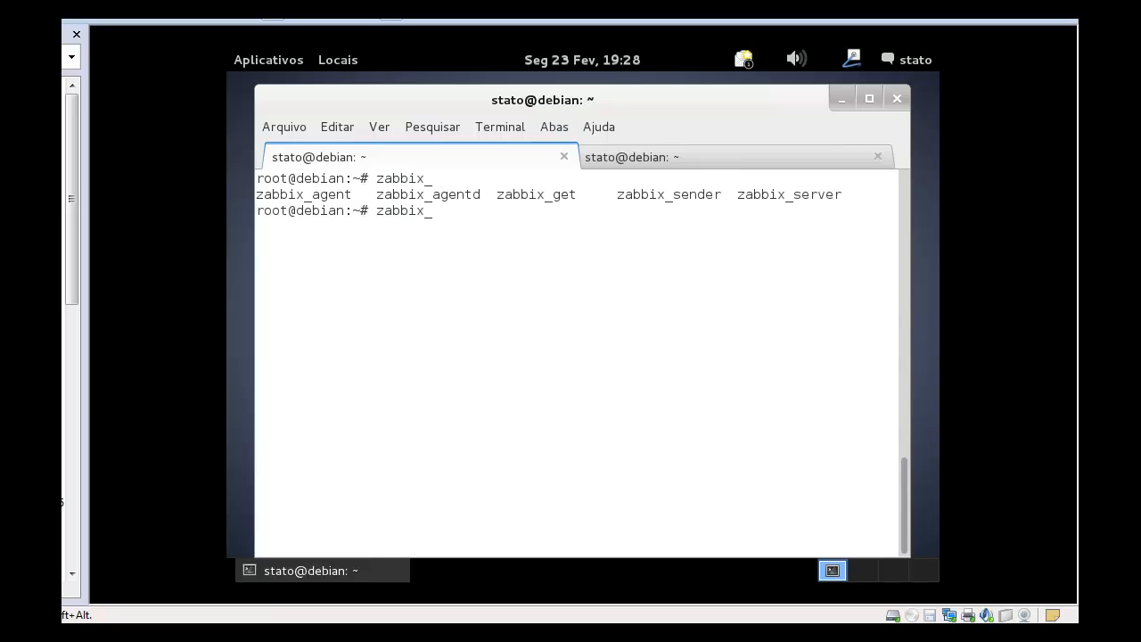
# Query the agent at 192.168.1.37 with zabbix_get for the key vfs.fs.discovery and inspect the first entry's FSTYPE and FSNAME
pyautogui.write('s')
pyautogui.press('BackSpace')
pyautogui.write('ge')
pyautogui.press('Tab')
pyautogui.write('-s')
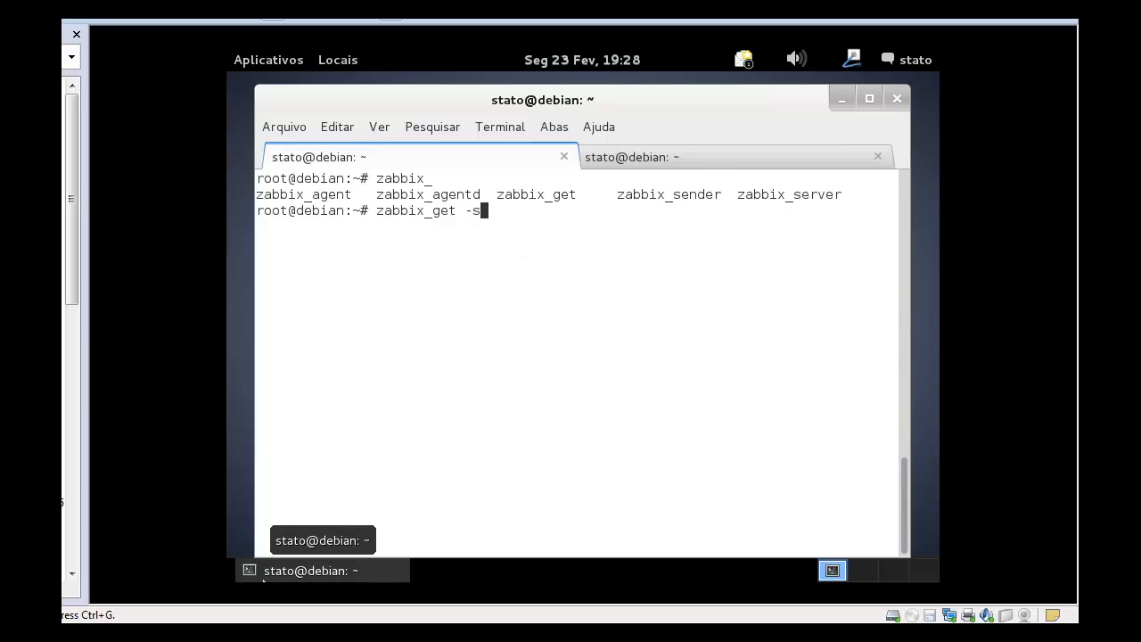
pyautogui.click(993, 557)
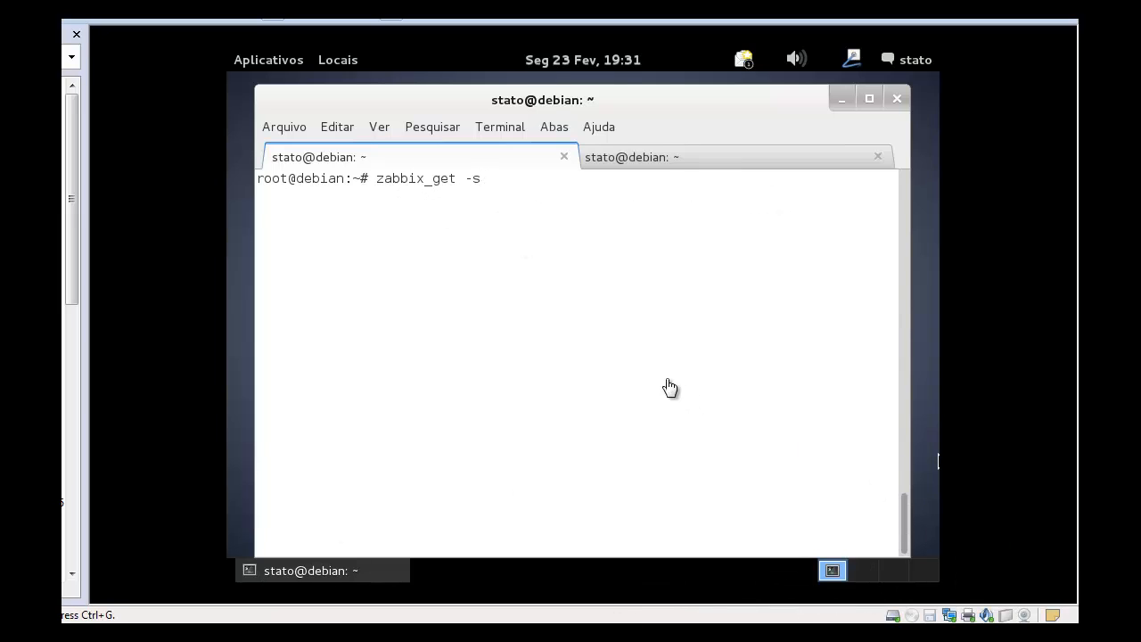
pyautogui.write('192.168')
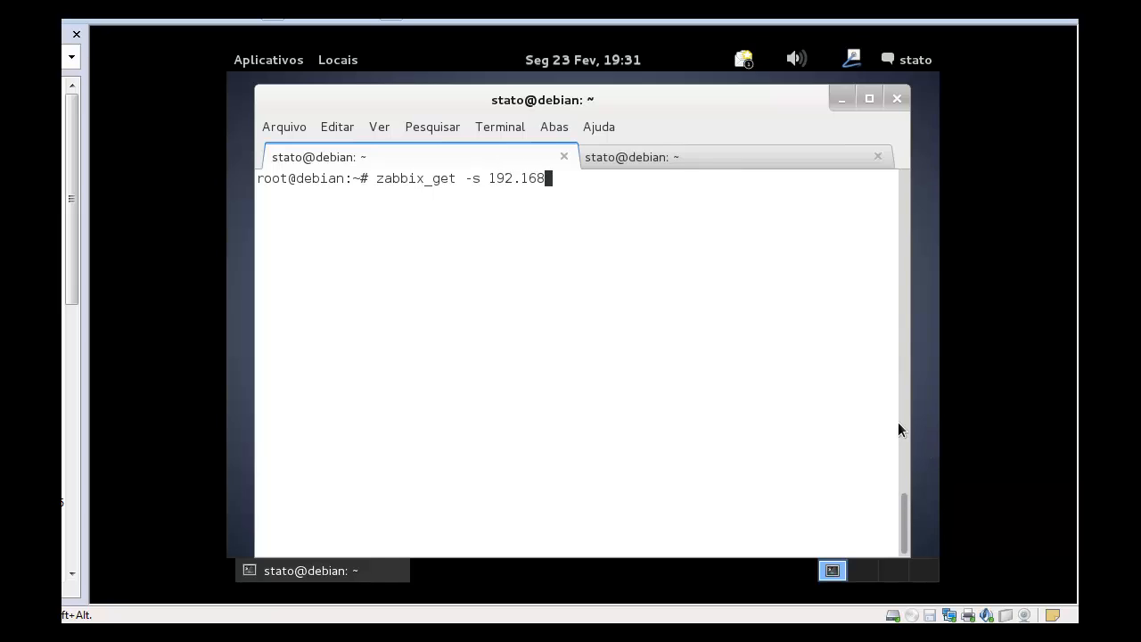
pyautogui.write('.1.37 -k vfs.fs.discovery')
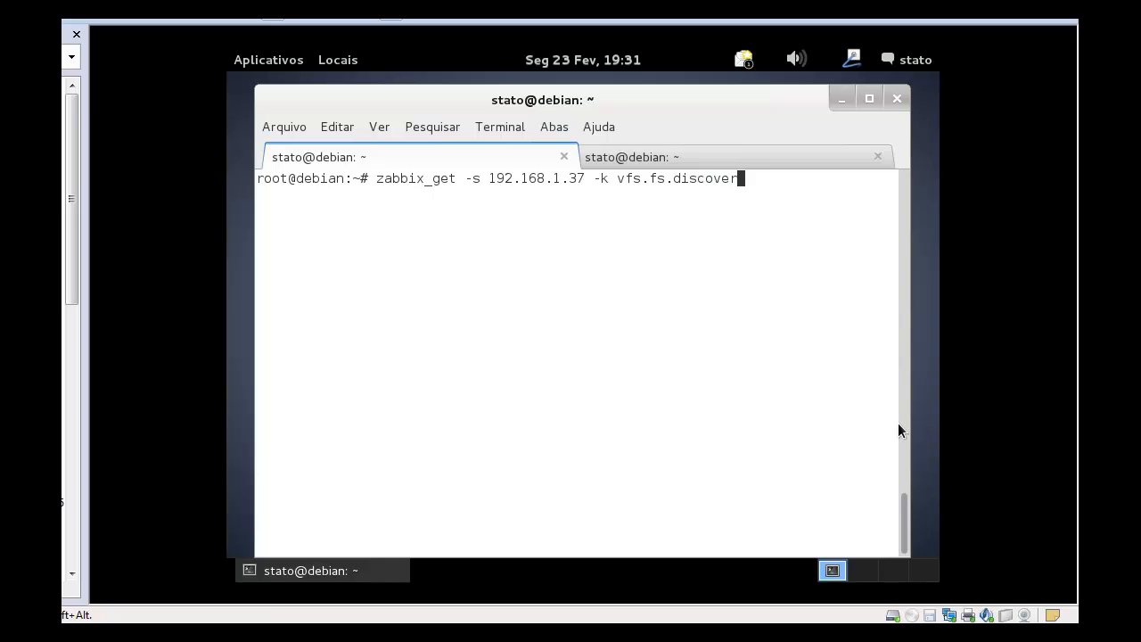
pyautogui.press('Return')
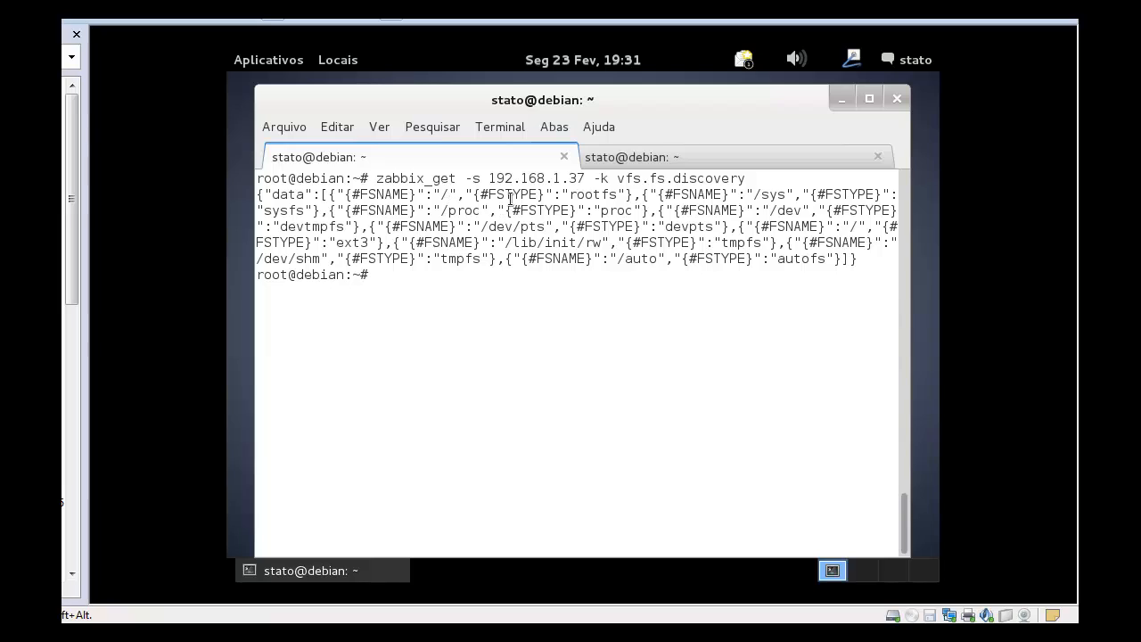
pyautogui.moveTo(580, 195); pyautogui.dragTo(618, 195)
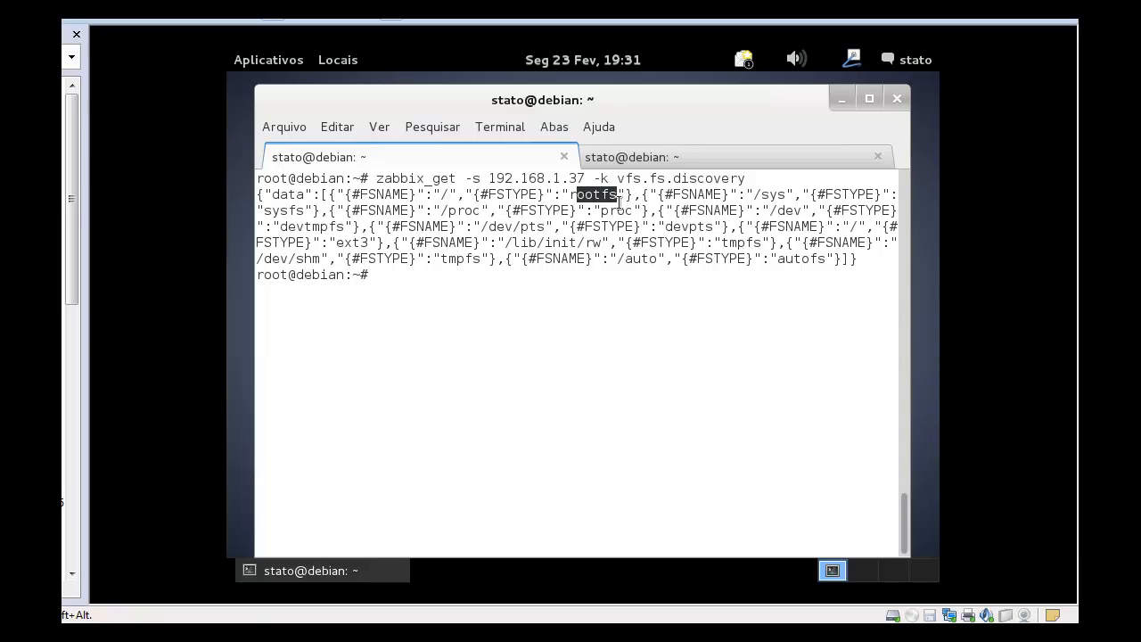
pyautogui.moveTo(444, 195); pyautogui.dragTo(455, 196)
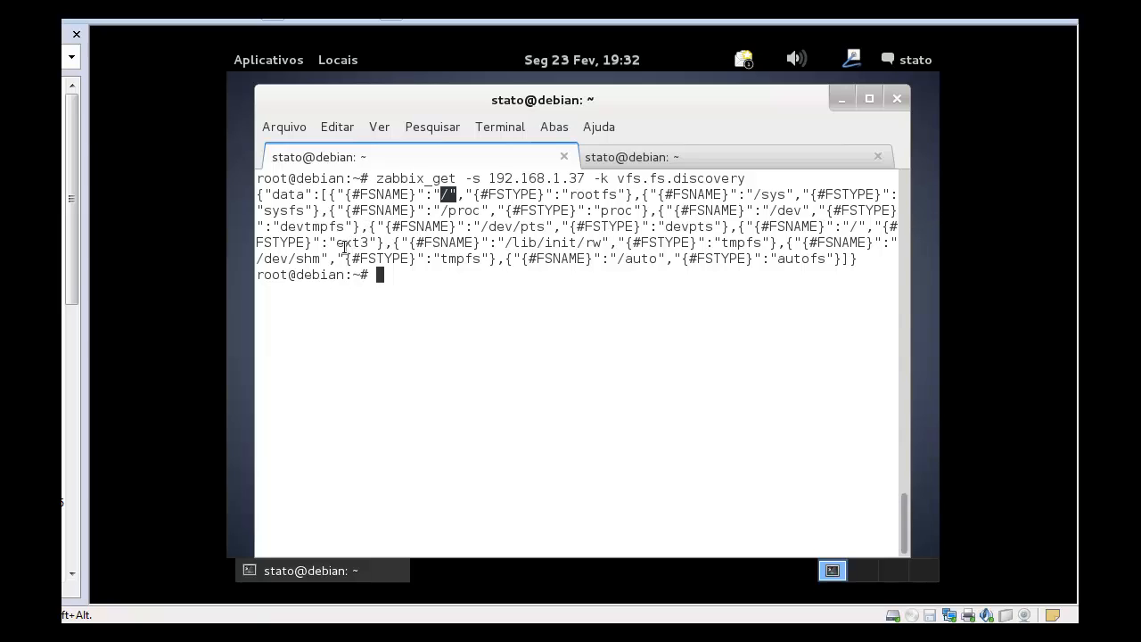
# Examine the ext3 entry's FSTYPE in the output, and query the agent at 192.168.1.43 with zabbix_get for the key vfs.fs.discovery
pyautogui.moveTo(336, 243); pyautogui.dragTo(361, 242)
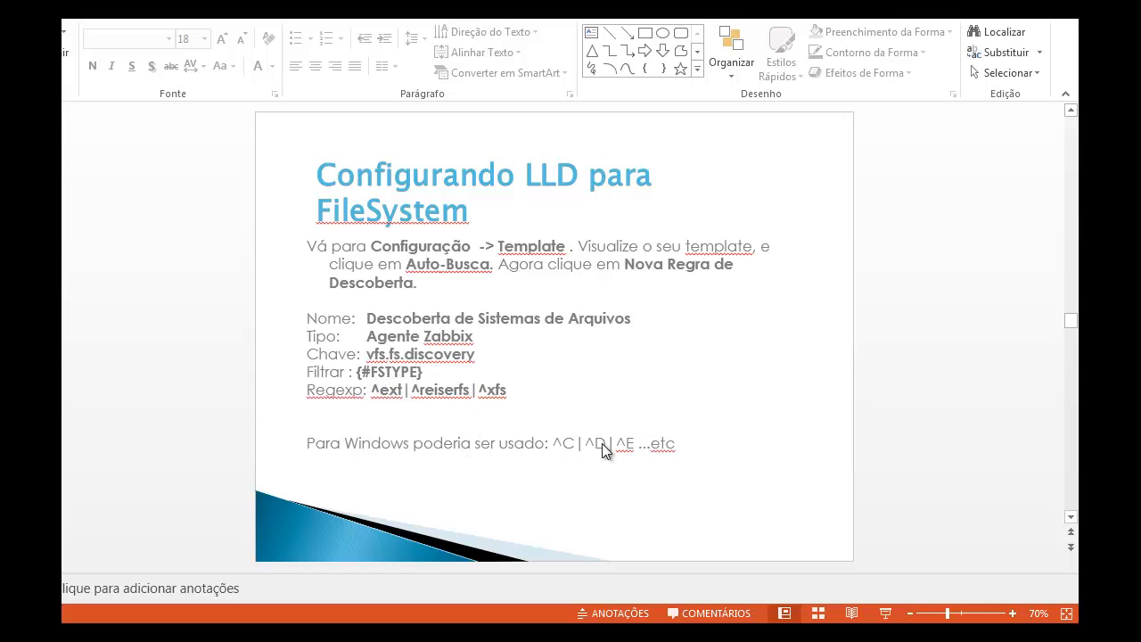
pyautogui.hotkey('alt', 'Tab')
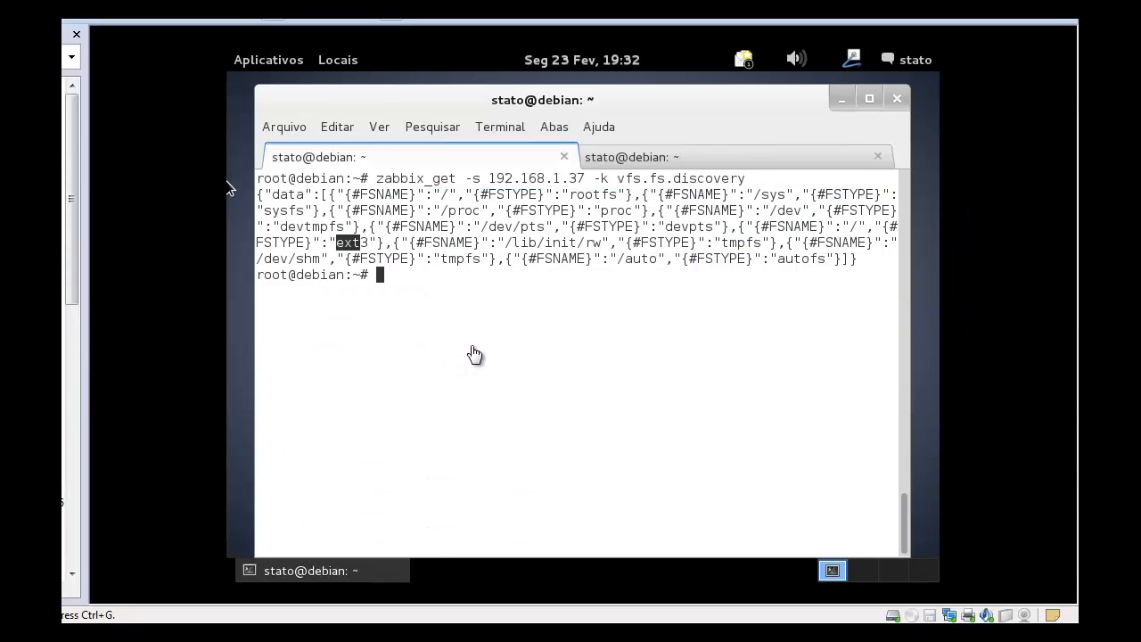
pyautogui.click(474, 356)
pyautogui.press('Up')
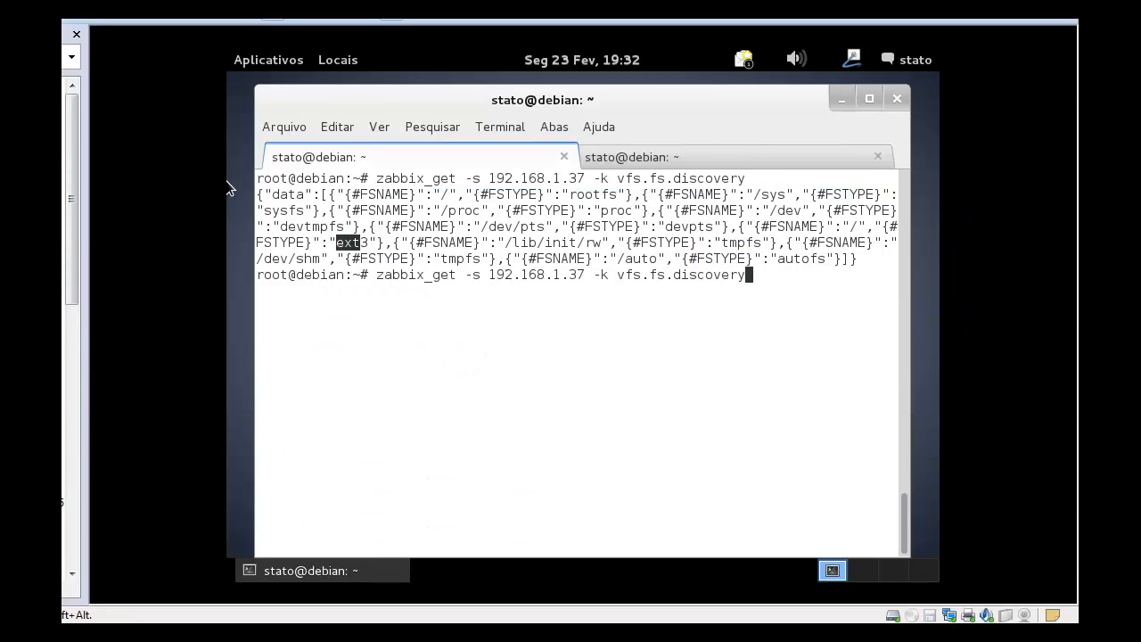
pyautogui.press('Left')
pyautogui.press('Left')
pyautogui.press('Left')
pyautogui.press('Left')
pyautogui.press('Left')
pyautogui.press('Left')
pyautogui.press('Left')
pyautogui.press('Left')
pyautogui.press('Left')
pyautogui.press('Left')
pyautogui.press('Left')
pyautogui.press('Left')
pyautogui.press('Left')
pyautogui.press('Left')
pyautogui.press('Left')
pyautogui.press('Left')
pyautogui.press('Left')
pyautogui.press('Left')
pyautogui.press('Left')
pyautogui.press('Left')
pyautogui.press('BackSpace')
pyautogui.press('BackSpace')
pyautogui.write('43')
pyautogui.press('End')
pyautogui.press('Return')
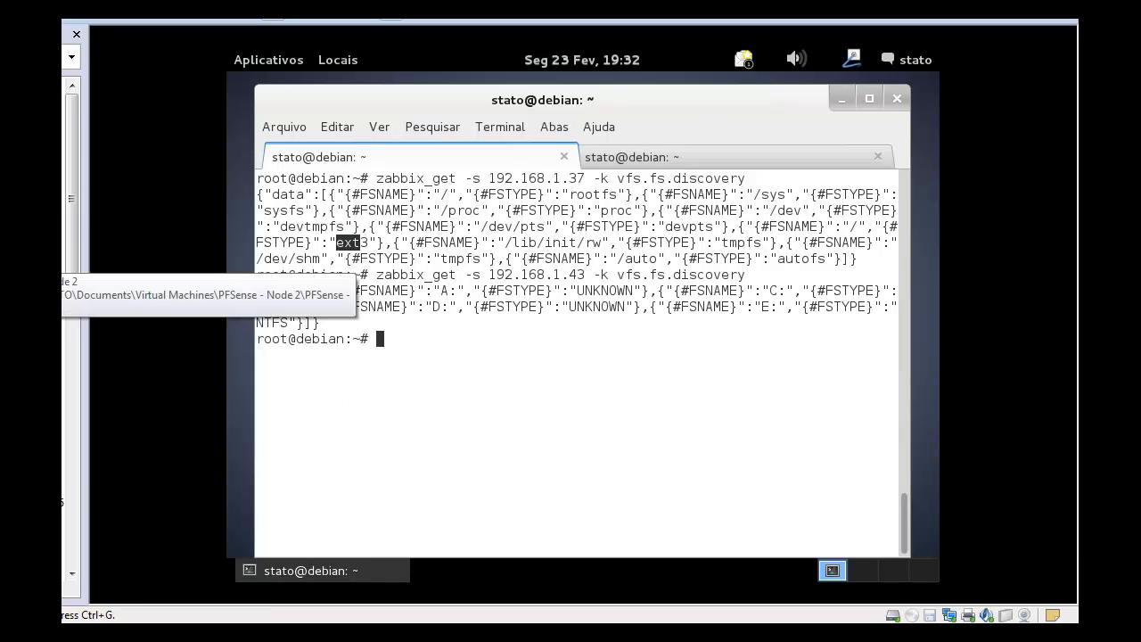
# Switch to the Windows machine's Zabbix frontend and start a new discovery rule in the LLD template
pyautogui.click(71, 267)
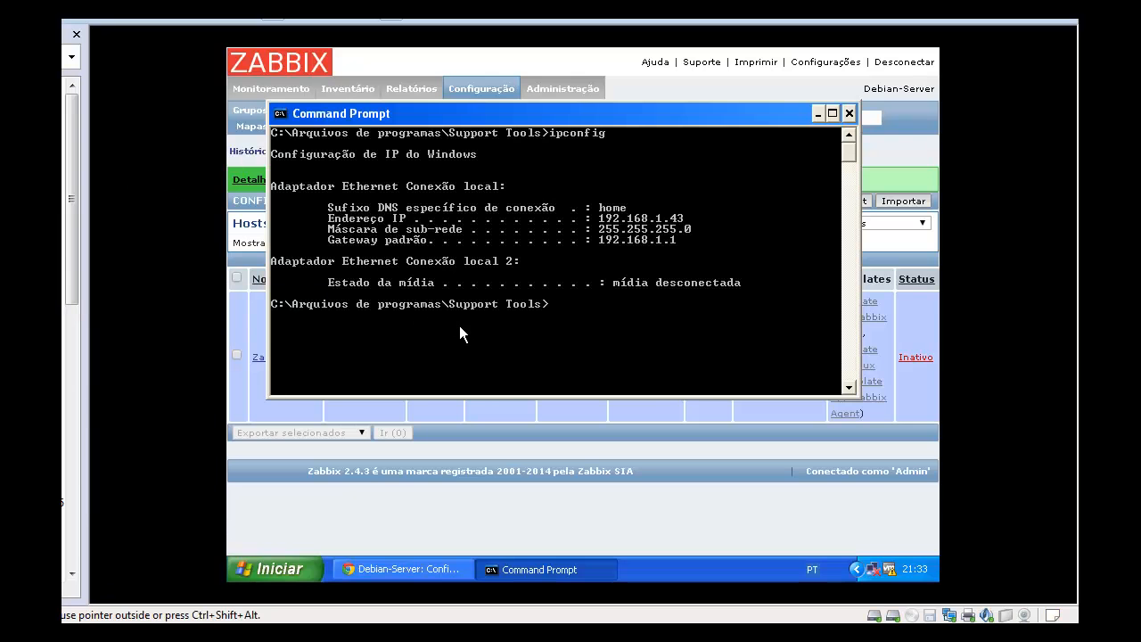
pyautogui.click(521, 458)
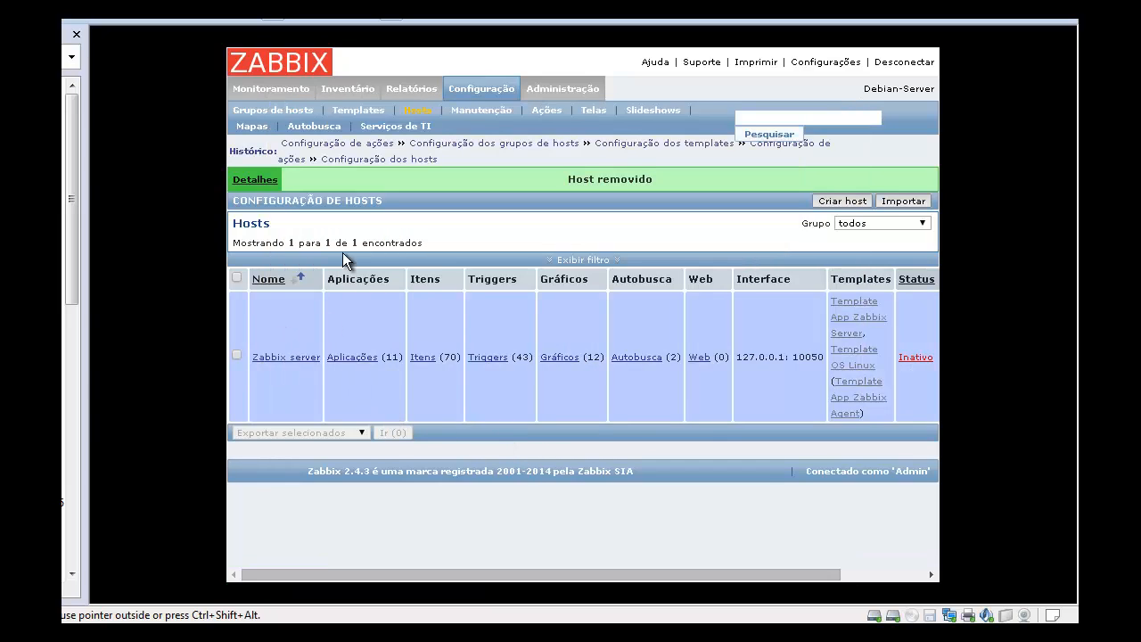
pyautogui.hotkey('alt', 'Tab')
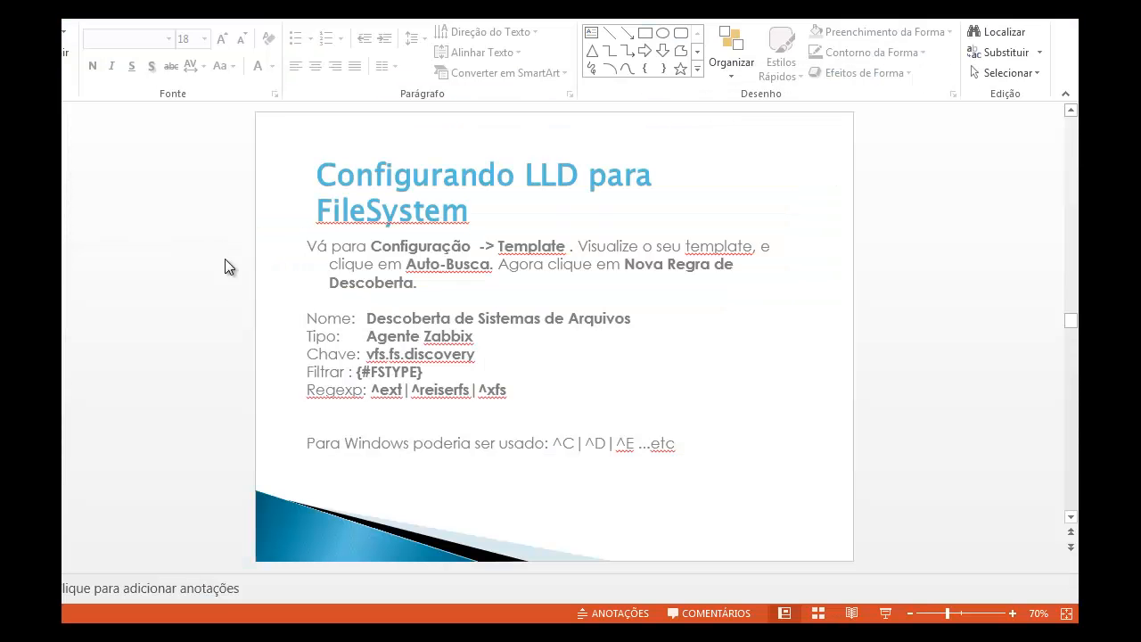
pyautogui.hotkey('alt', 'Tab')
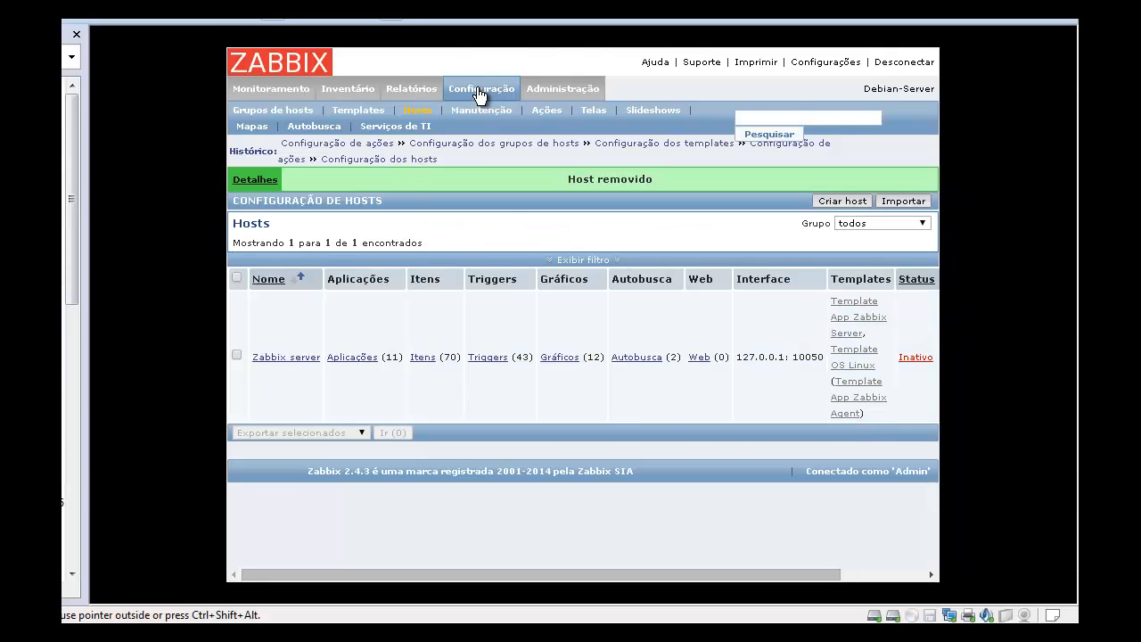
pyautogui.click(374, 107)
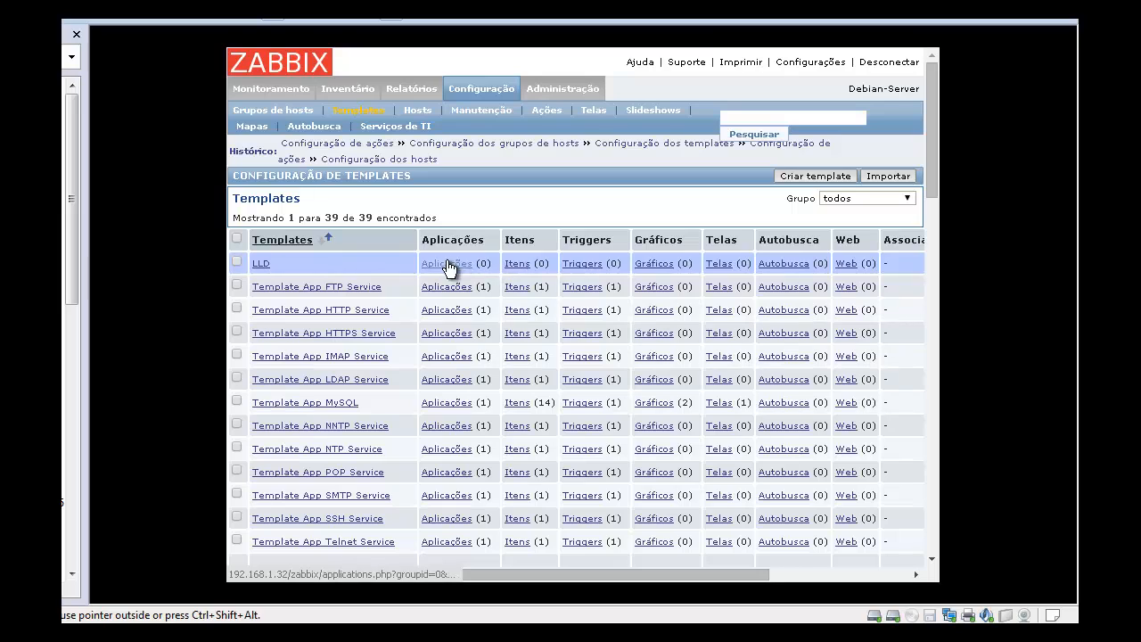
pyautogui.click(775, 267)
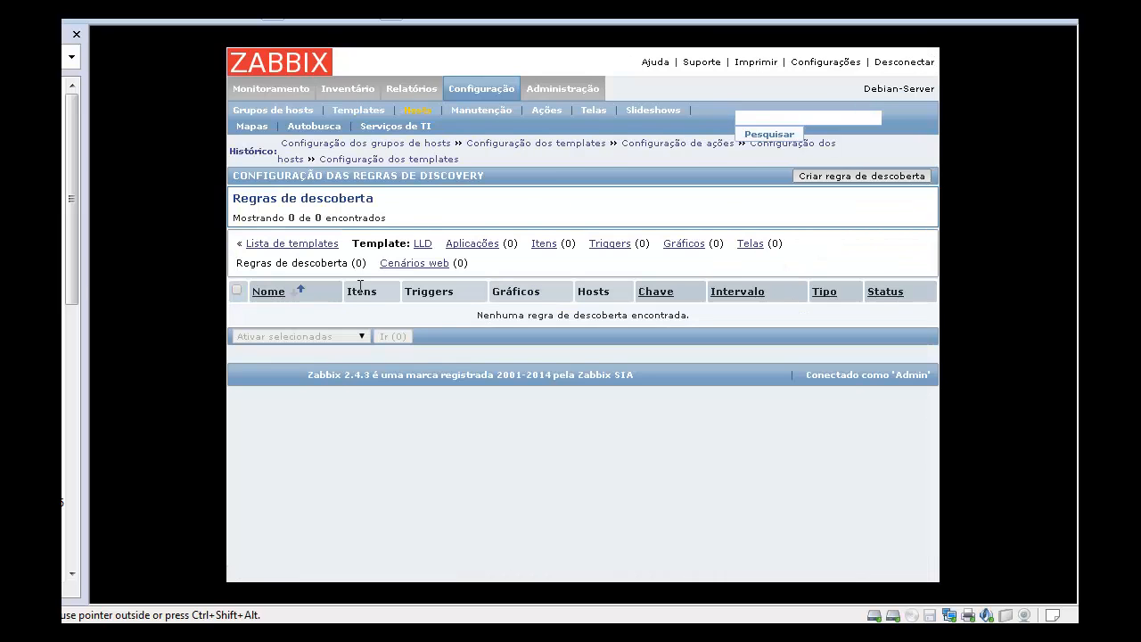
pyautogui.click(865, 177)
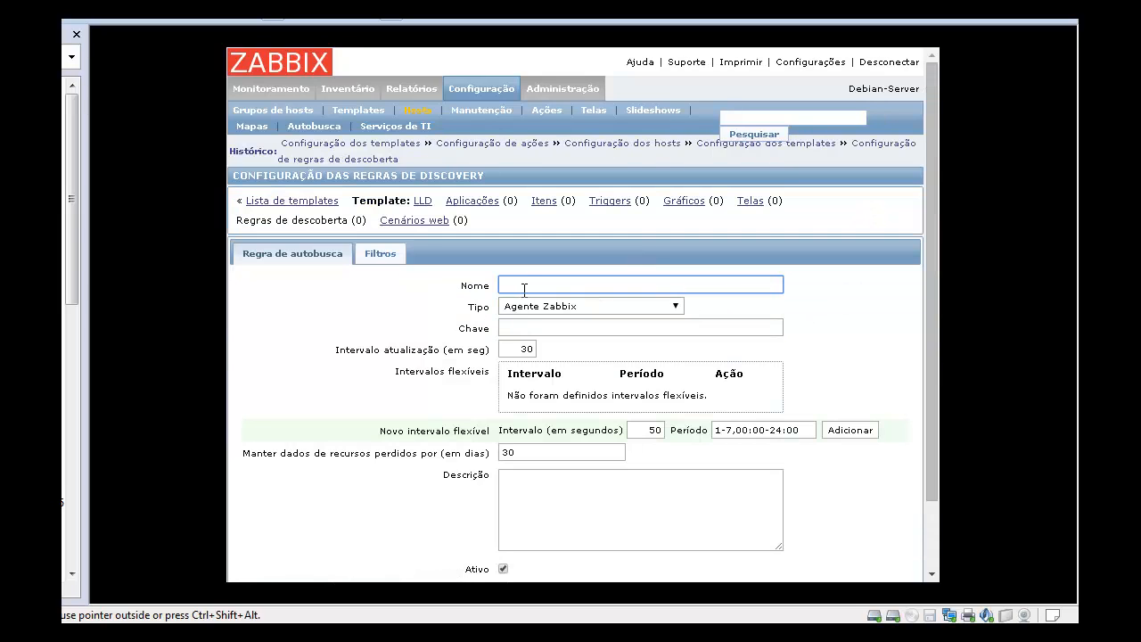
# Name the discovery rule "Descoberta de Sistemas de Arquivos" and keep its type as Agente Zabbix
pyautogui.click(524, 287)
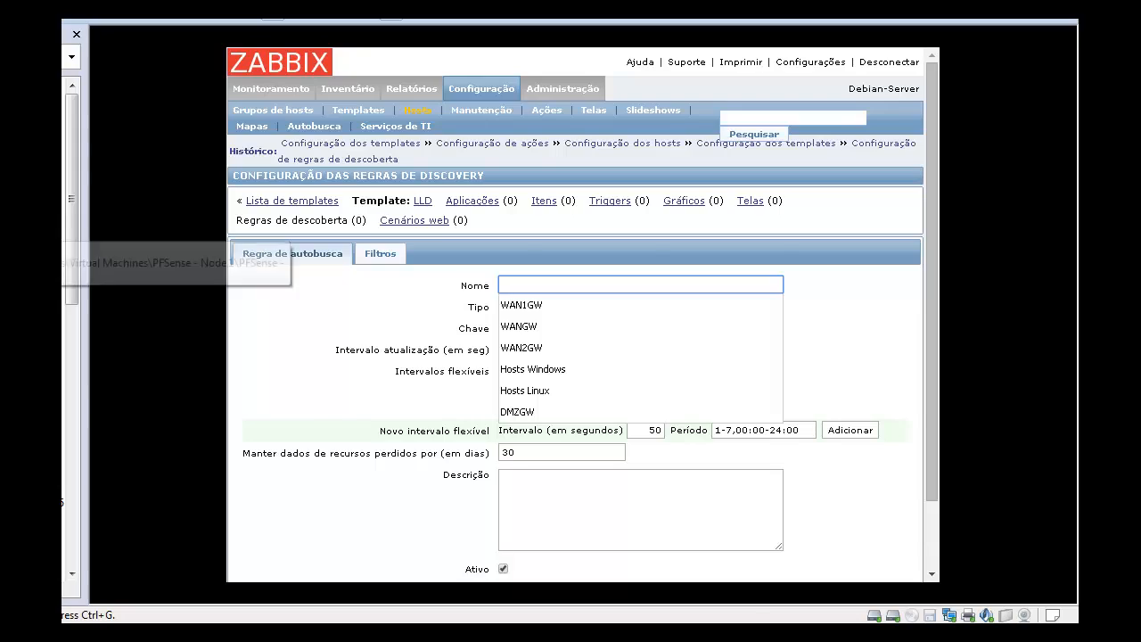
pyautogui.hotkey('alt', 'Tab')
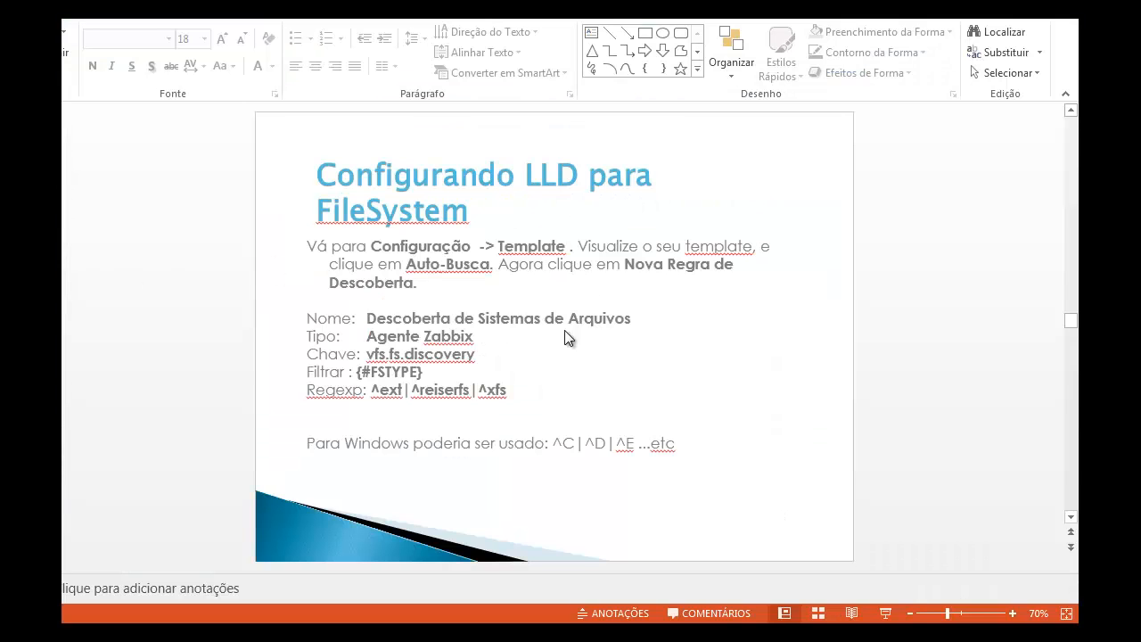
pyautogui.hotkey('alt', 'Tab')
pyautogui.write('De')
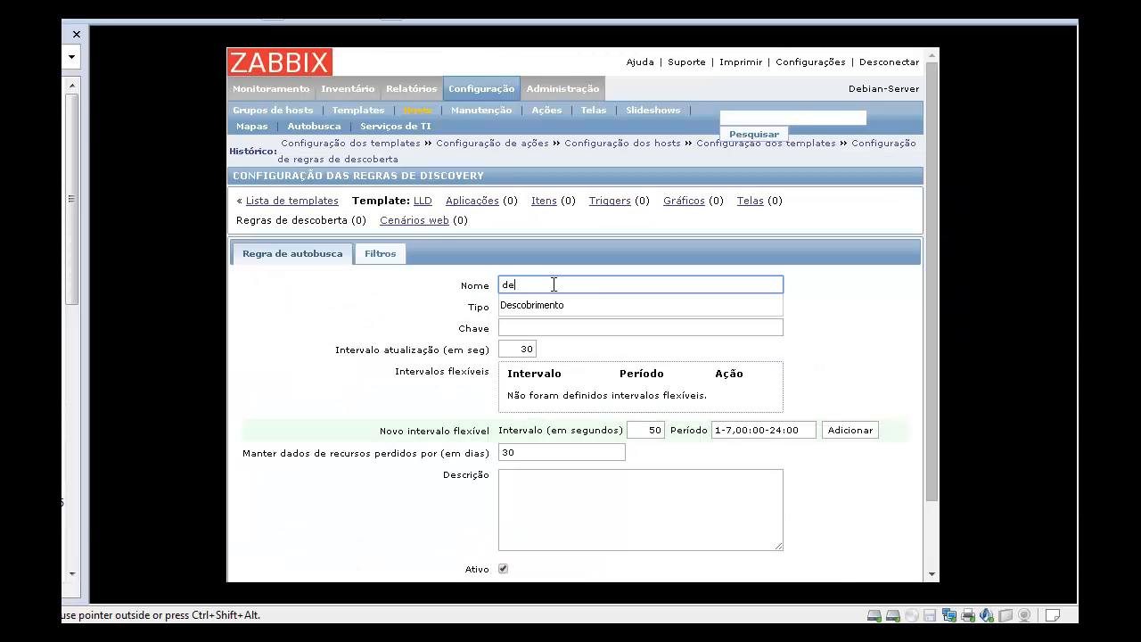
pyautogui.write('s')
pyautogui.press('BackSpace')
pyautogui.press('BackSpace')
pyautogui.press('BackSpace')
pyautogui.write('Descoberta ede')
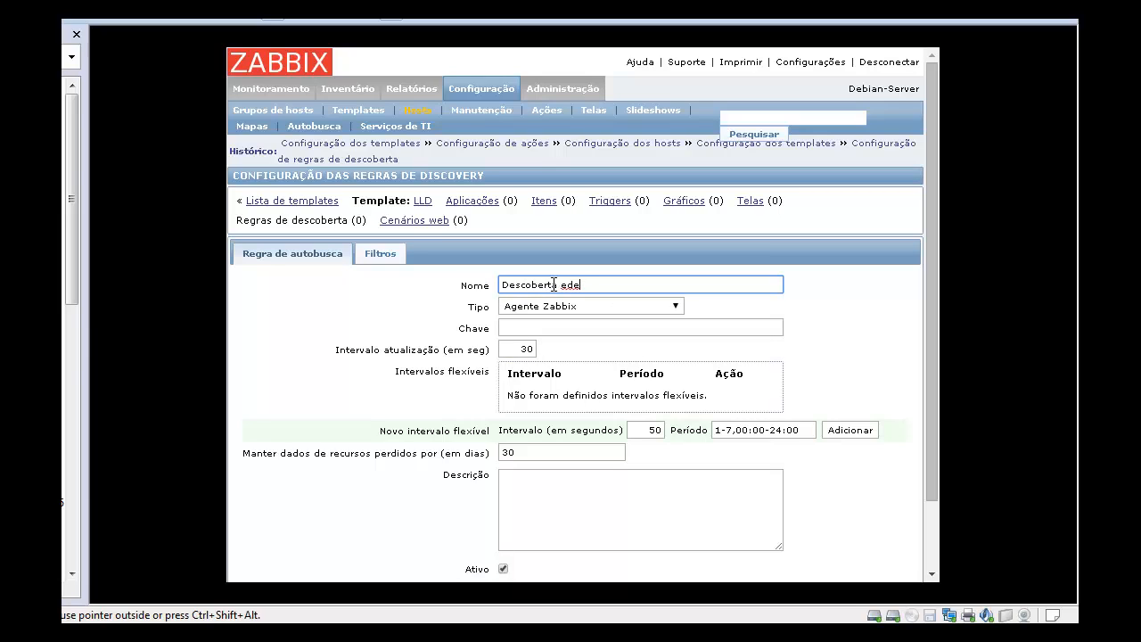
pyautogui.press('BackSpace')
pyautogui.press('BackSpace')
pyautogui.press('BackSpace')
pyautogui.press('BackSpace')
pyautogui.write('de Sistemas de Arquivos')
pyautogui.click(541, 304)
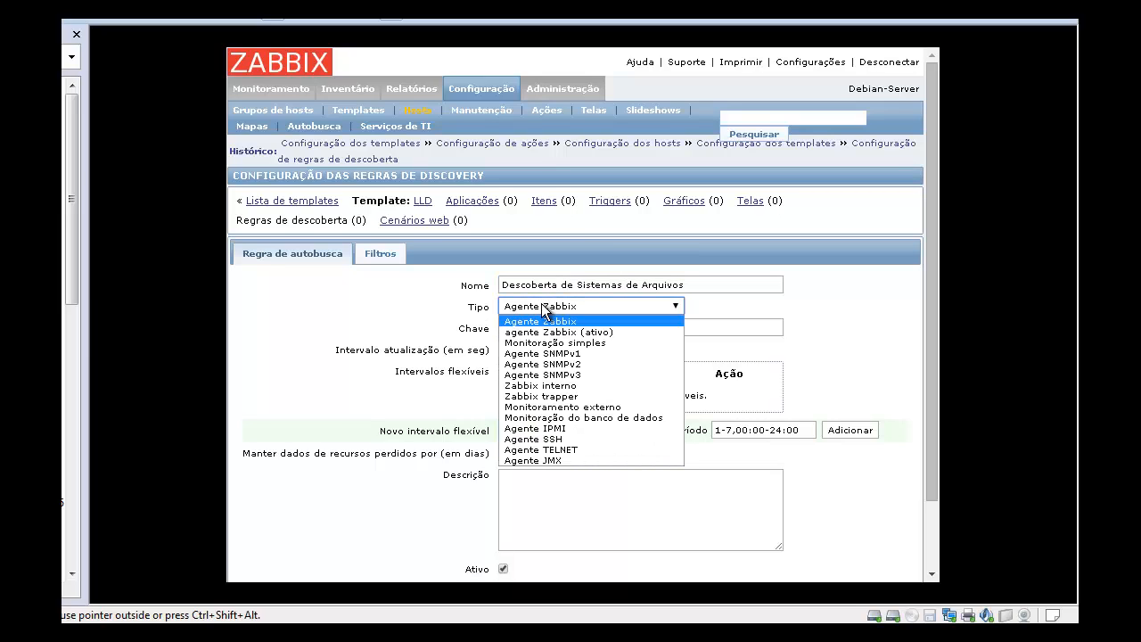
pyautogui.click(541, 303)
# Set the discovery rule's key to vfs.fs.discovery
pyautogui.click(528, 325)
pyautogui.write('vg')
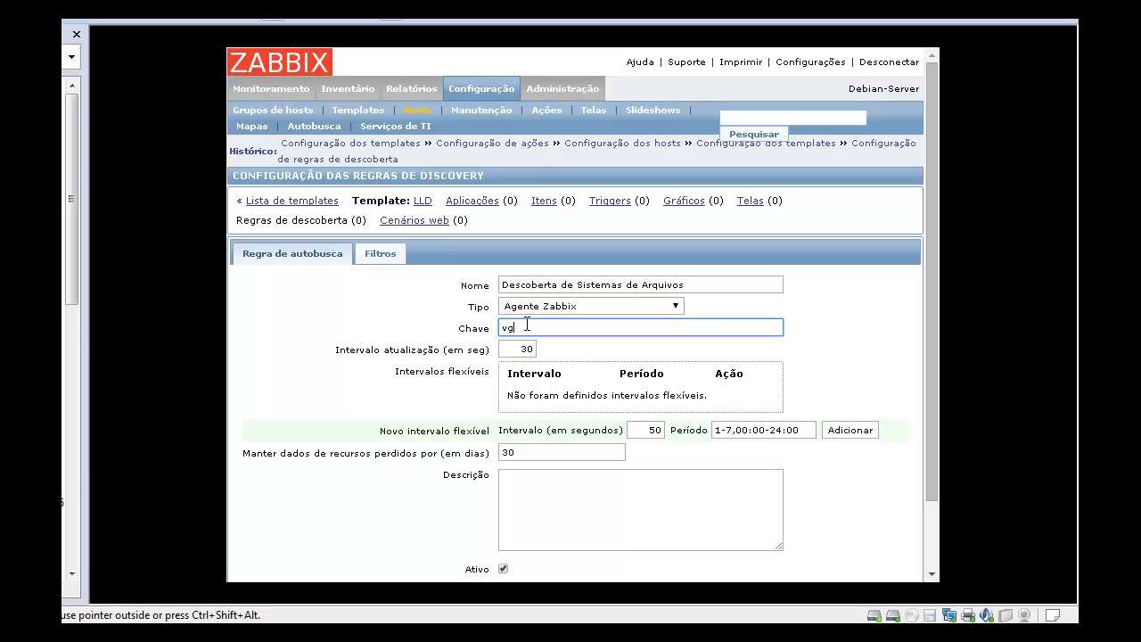
pyautogui.write('s.')
pyautogui.press('BackSpace')
pyautogui.press('BackSpace')
pyautogui.press('BackSpace')
pyautogui.write('fs.fs.discovery')
pyautogui.press('Tab')
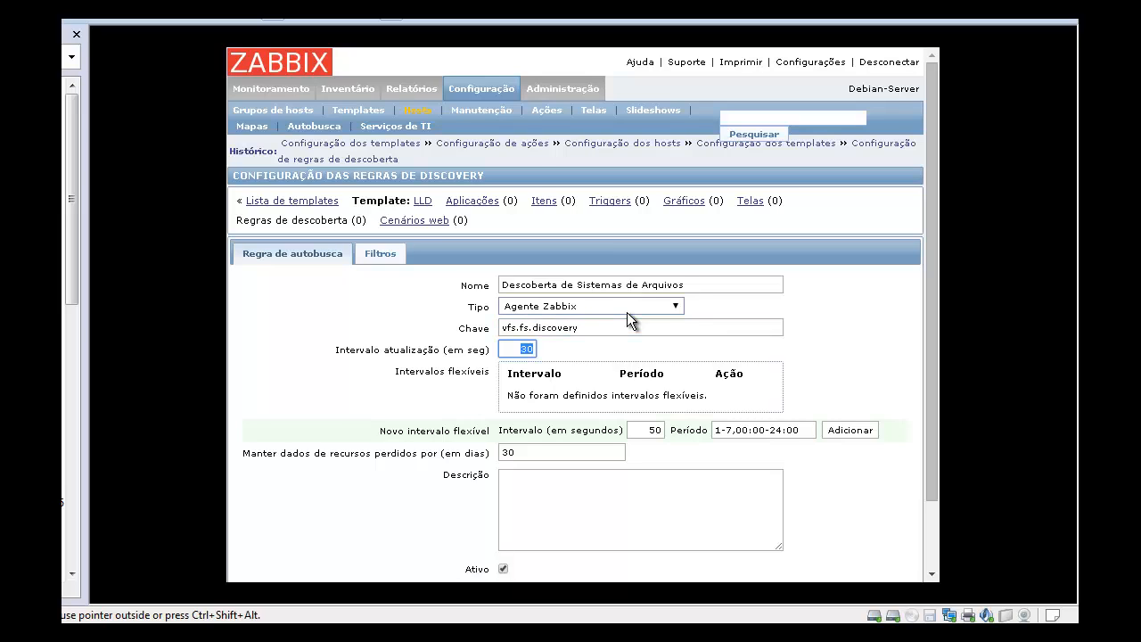
# Filter the discovery rule by the macro {#FSTYPE} with the regular expression "^ext3|^ext4| reiserfs|^NTFS"
pyautogui.click(390, 257)
pyautogui.click(439, 311)
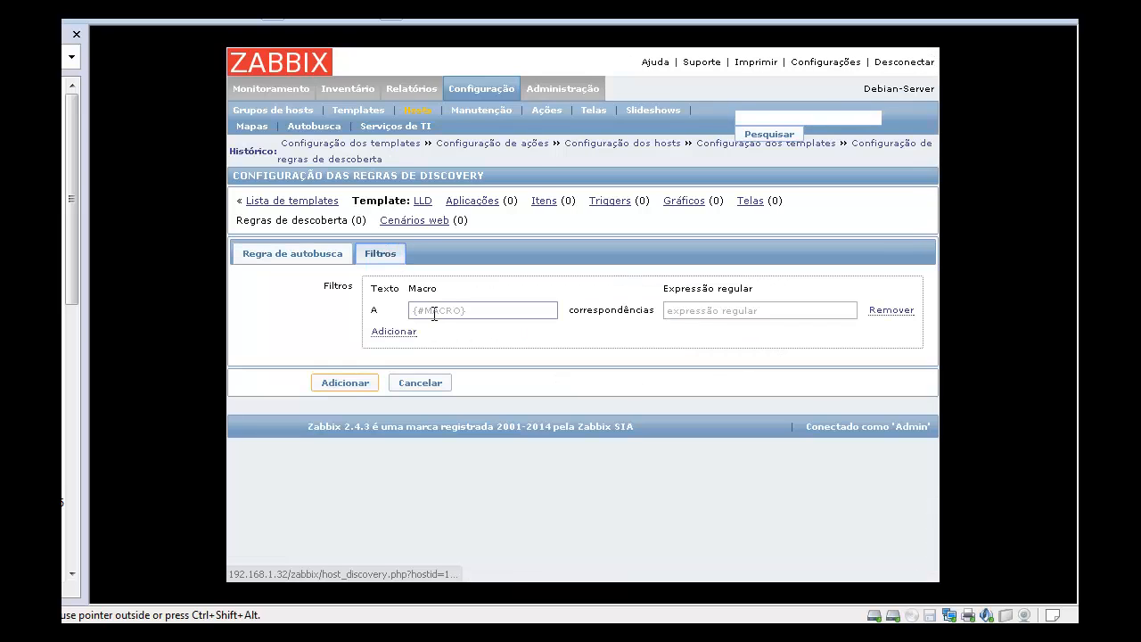
pyautogui.write('{#FSTYPE')
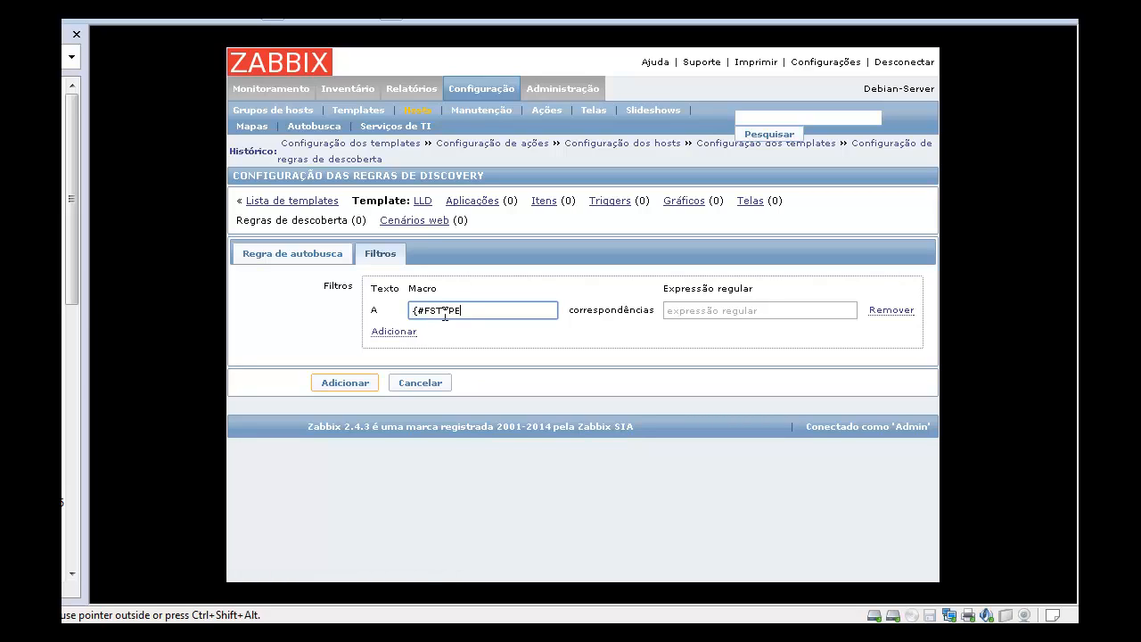
pyautogui.write('}')
pyautogui.press('Tab')
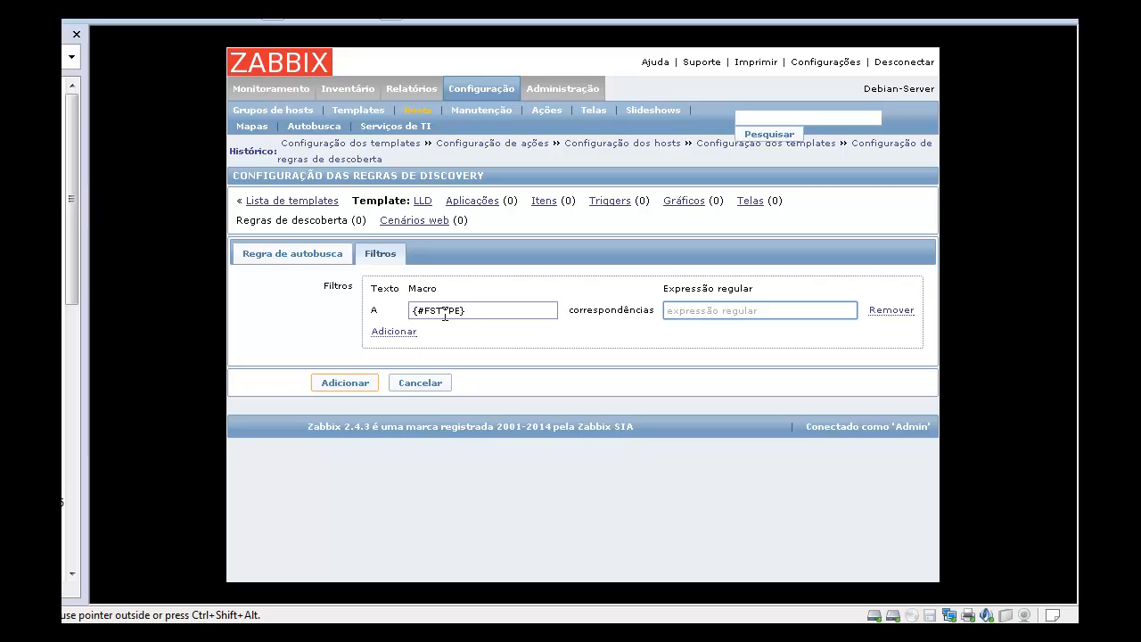
pyautogui.write('^')
pyautogui.write('|^ext4|^reiserfs|^NTFS')
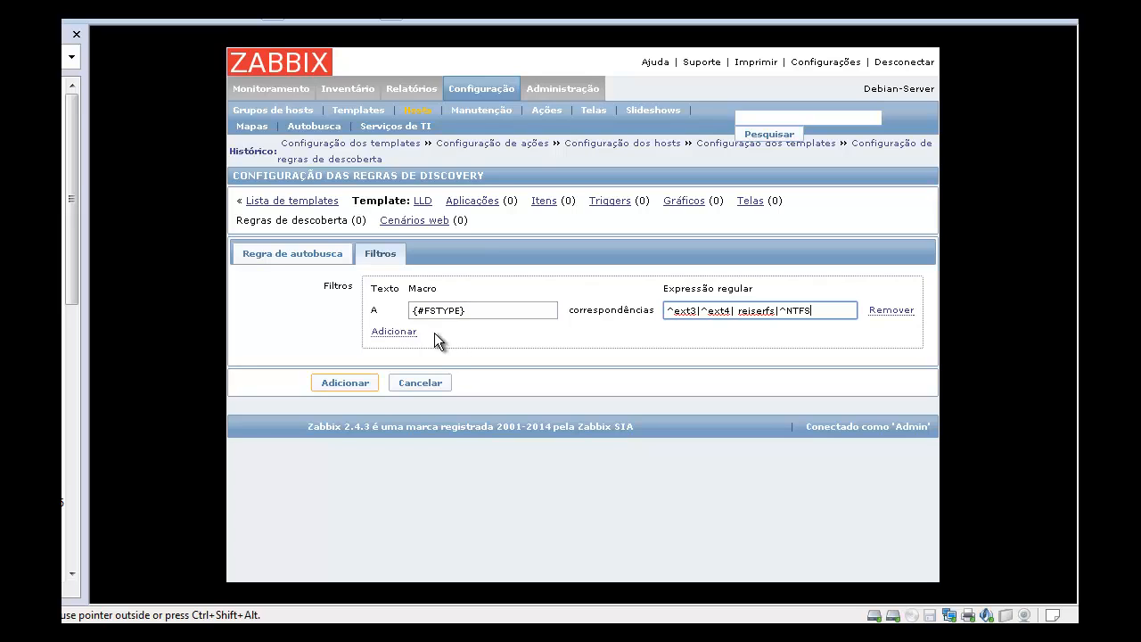
# Add an empty second filter row and save the new discovery rule
pyautogui.click(410, 332)
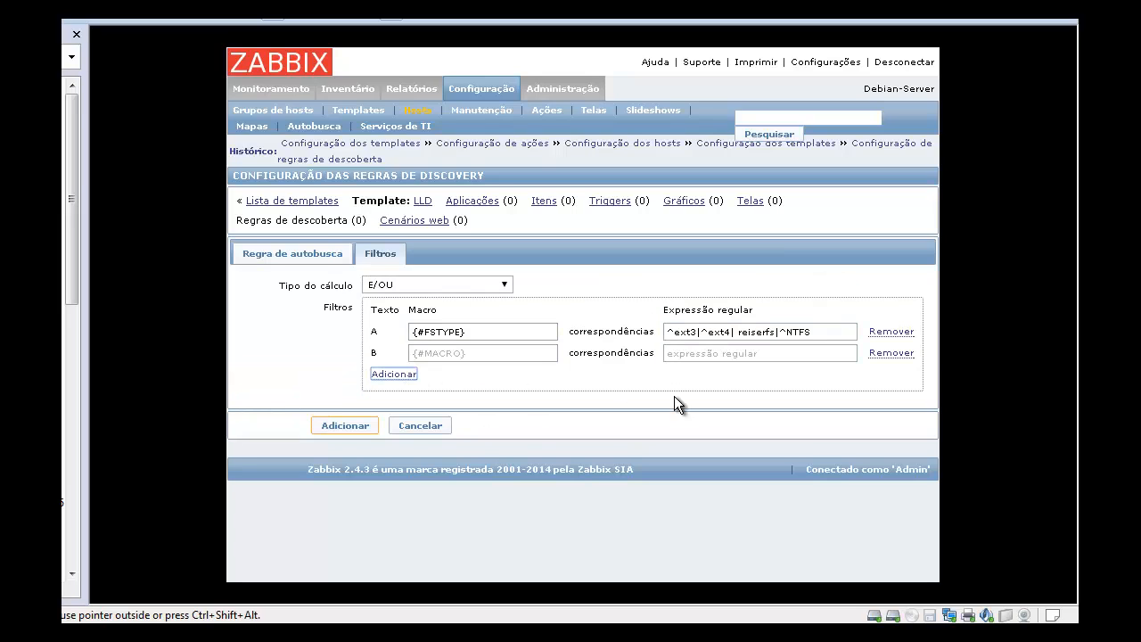
pyautogui.click(718, 332)
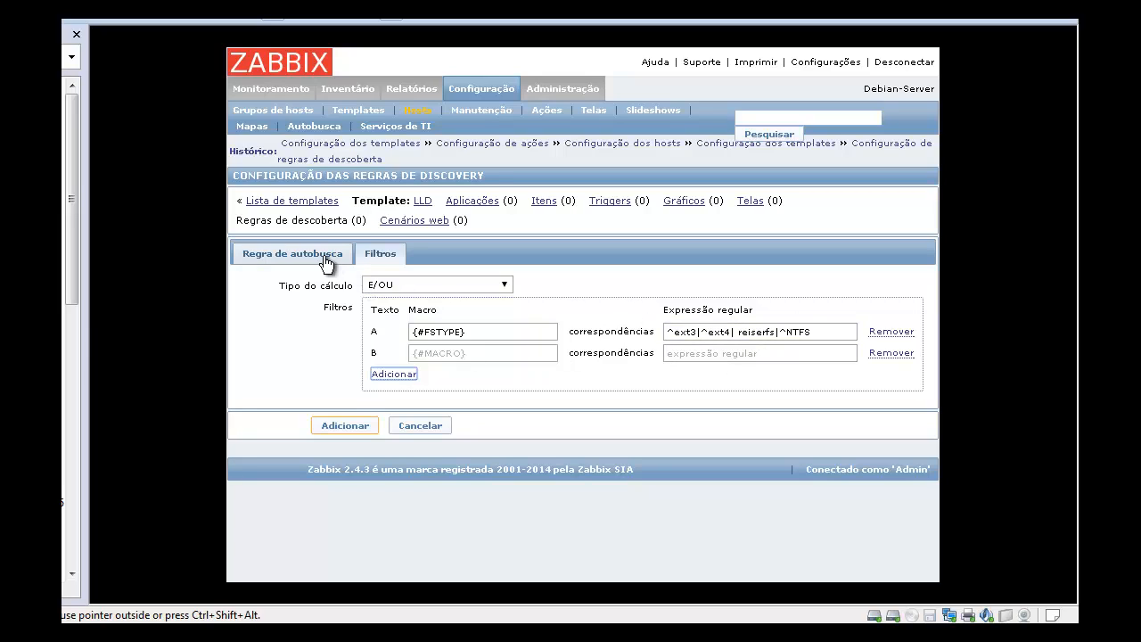
pyautogui.click(351, 424)
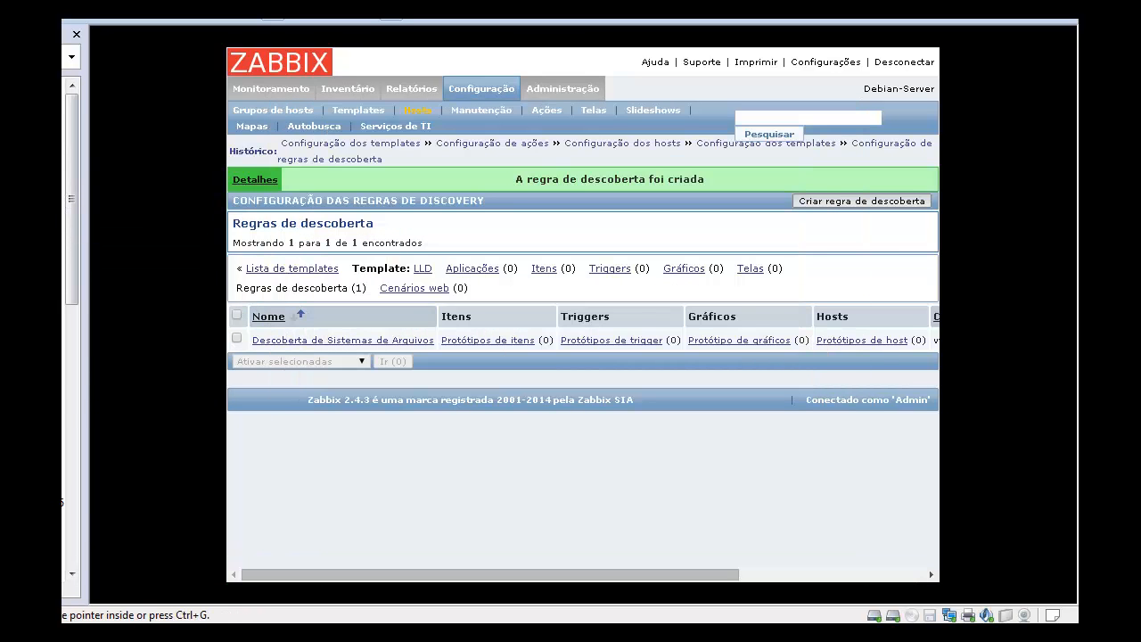
# Switch to the PowerPoint lesson and review the slides on the file system discovery rule and its item prototypes
pyautogui.hotkey('alt', 'Tab')
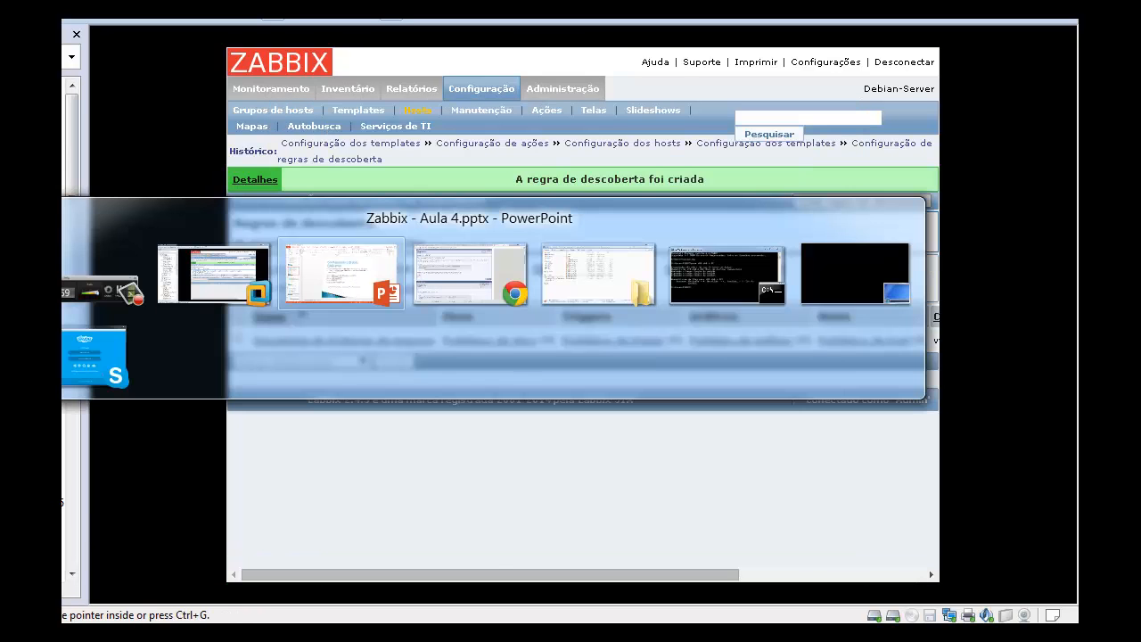
pyautogui.scroll(-1, 523, 184)
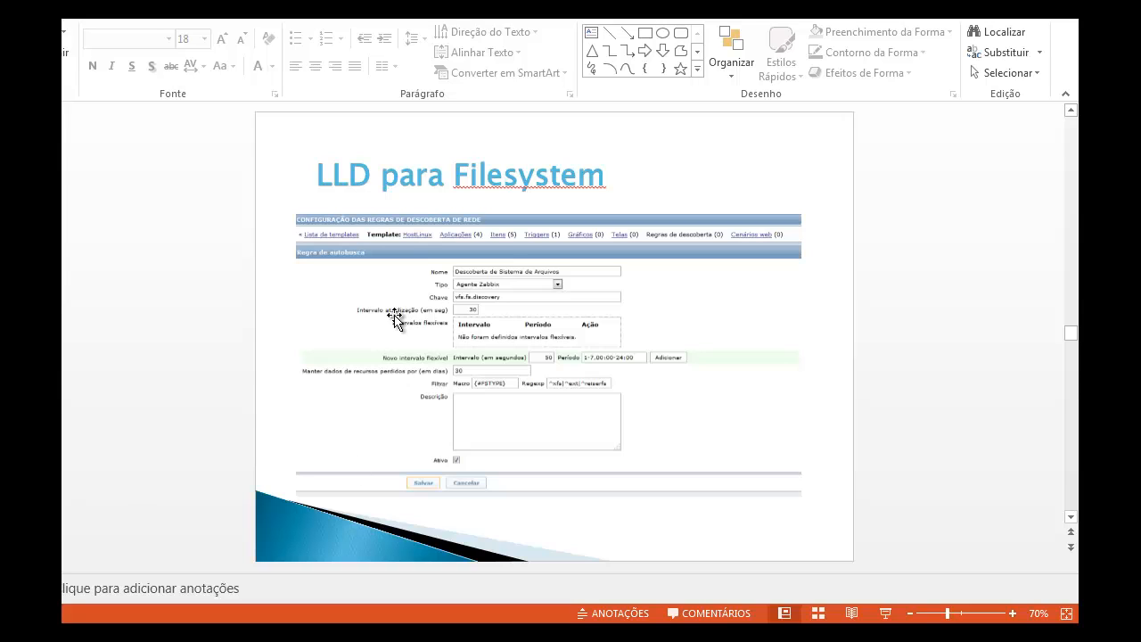
pyautogui.scroll(-1, 395, 318)
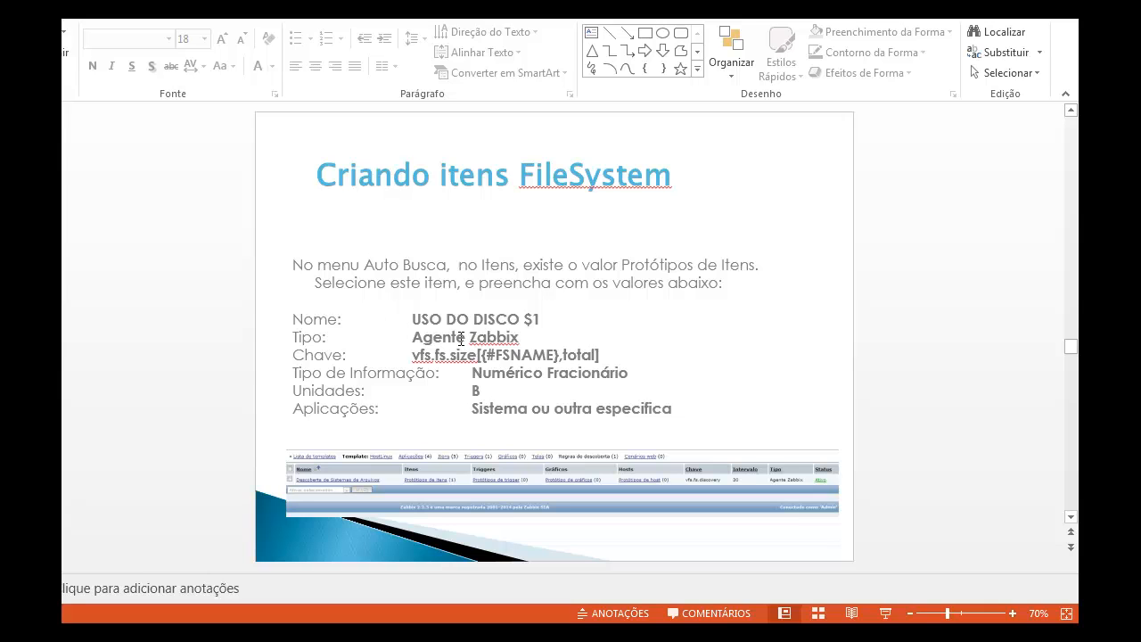
pyautogui.scroll(-1, 461, 339)
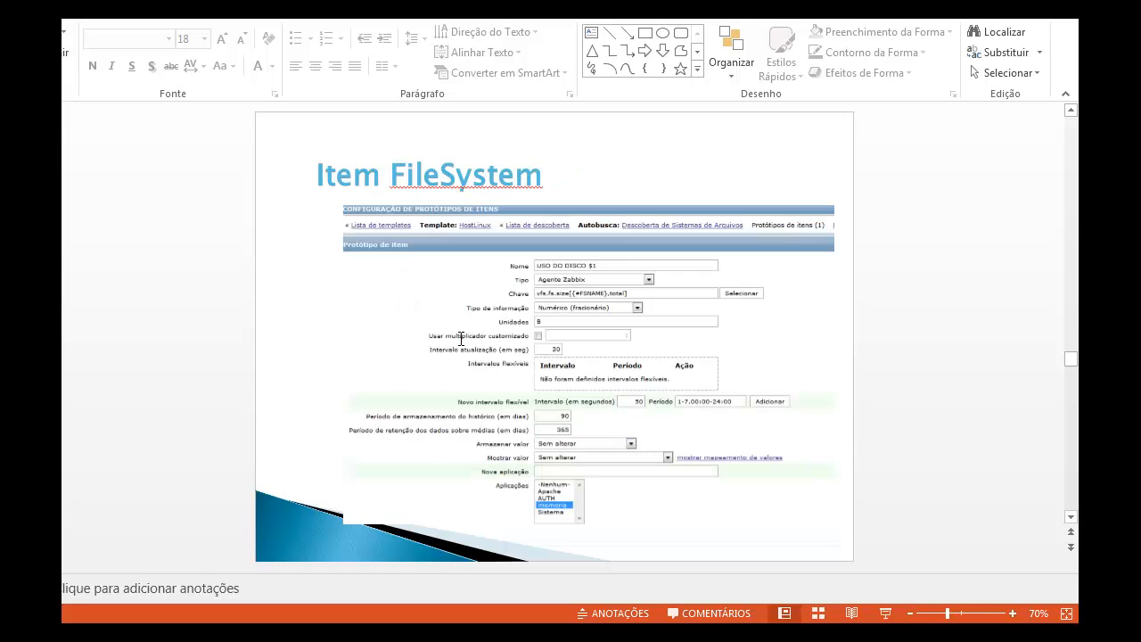
pyautogui.scroll(-2, 461, 339)
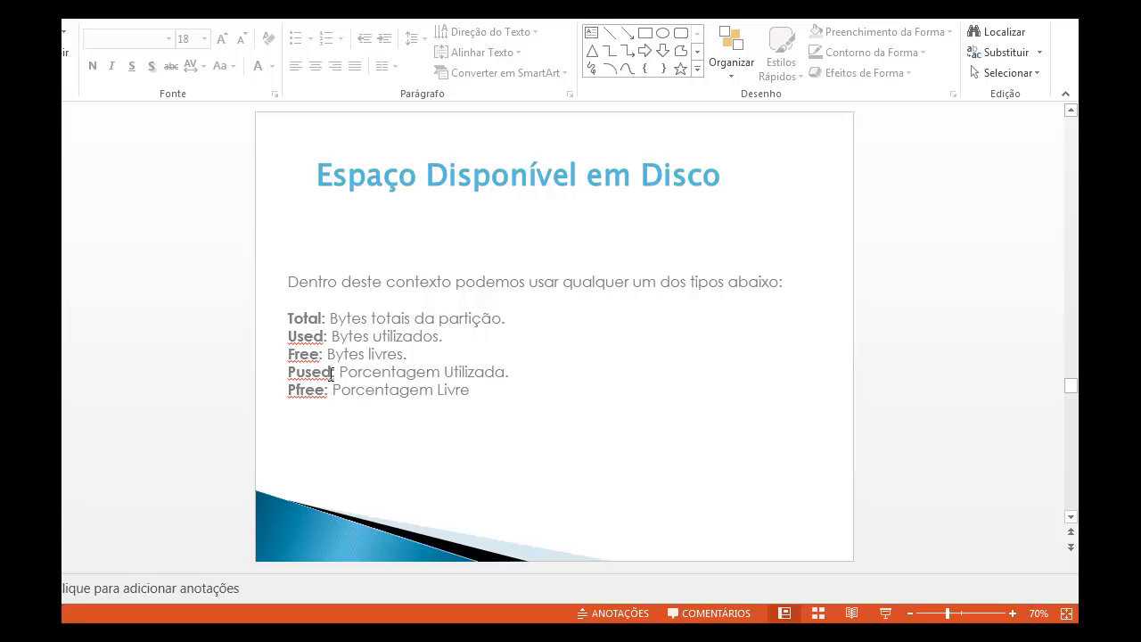
# Examine the descriptions of the Total, Used and Free types on the "Espaço Disponível em Disco" slide
pyautogui.click(328, 316)
pyautogui.moveTo(329, 317); pyautogui.dragTo(510, 329)
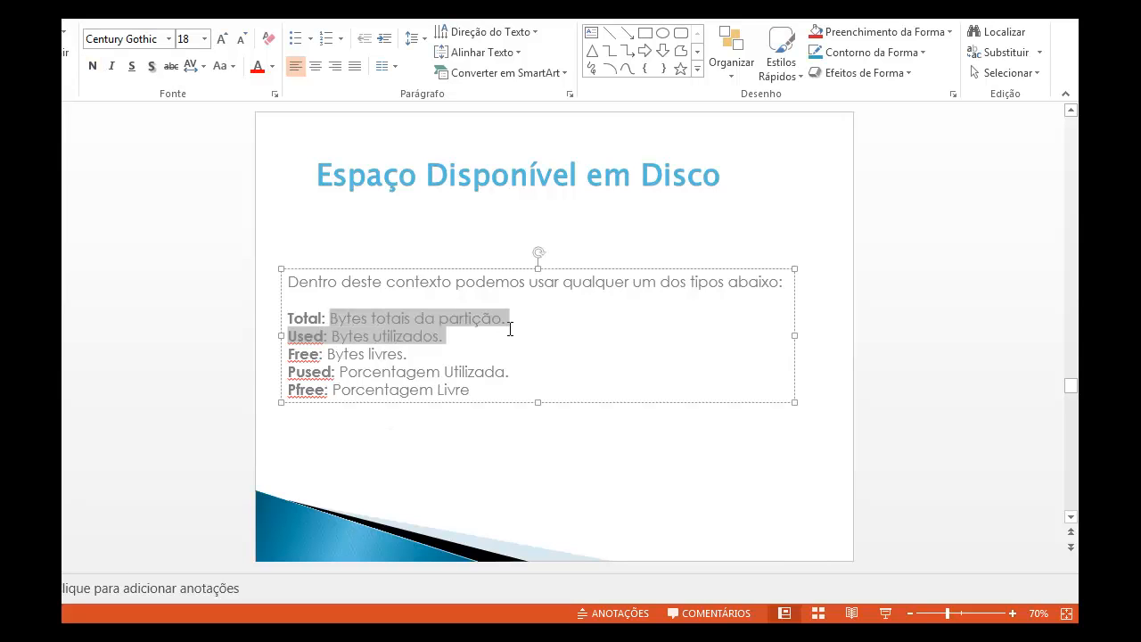
pyautogui.click(451, 342)
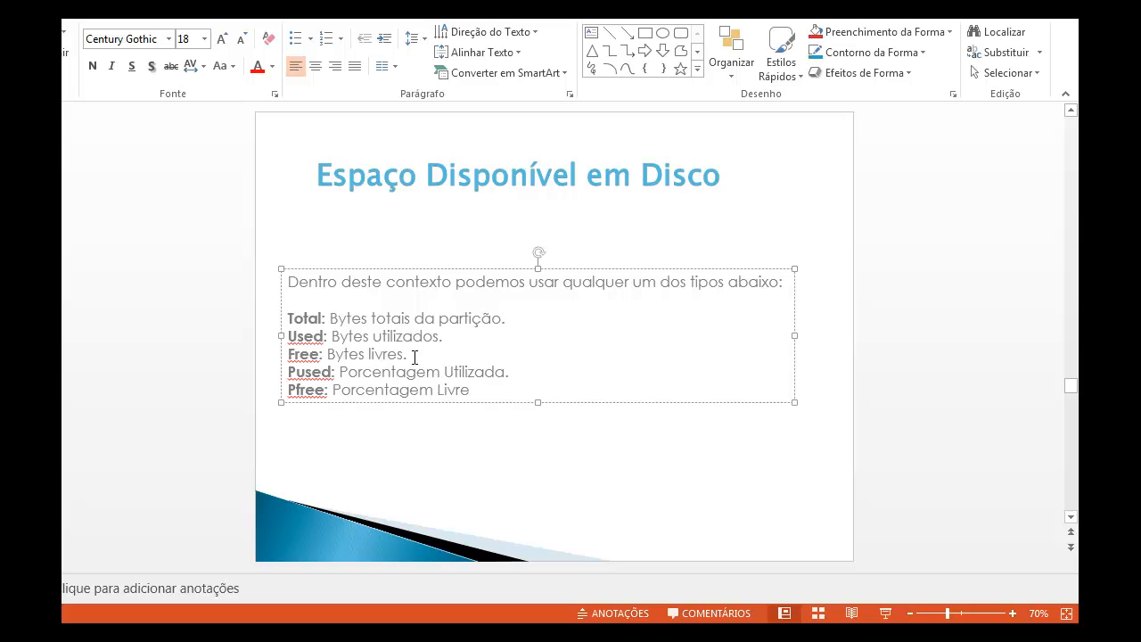
pyautogui.moveTo(415, 357); pyautogui.dragTo(349, 360)
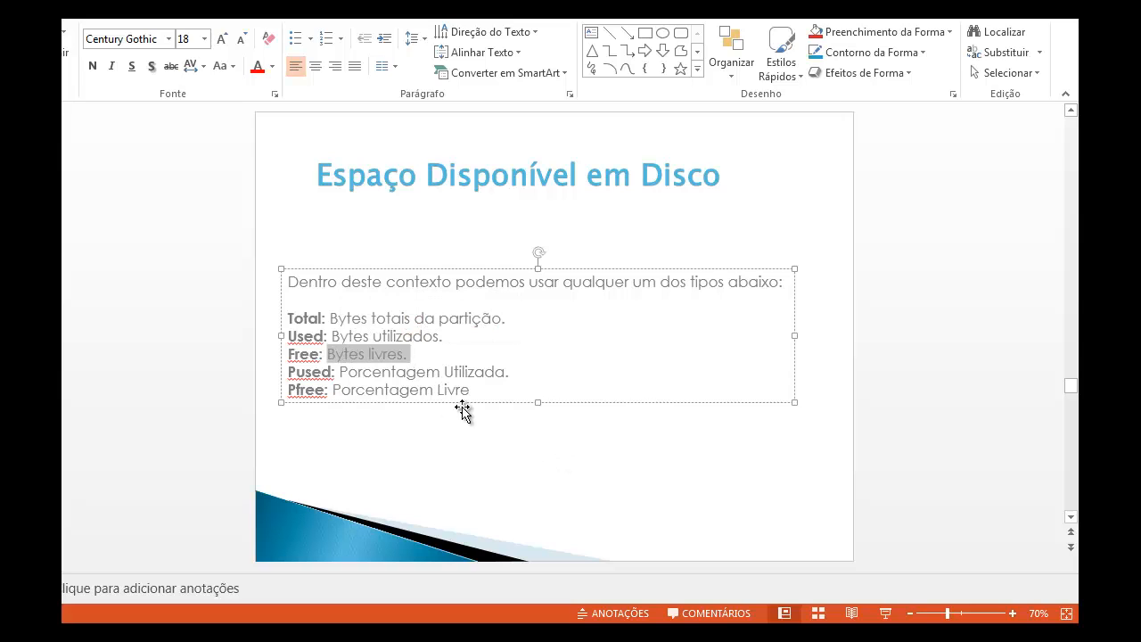
pyautogui.moveTo(448, 336); pyautogui.dragTo(329, 337)
pyautogui.click(408, 355)
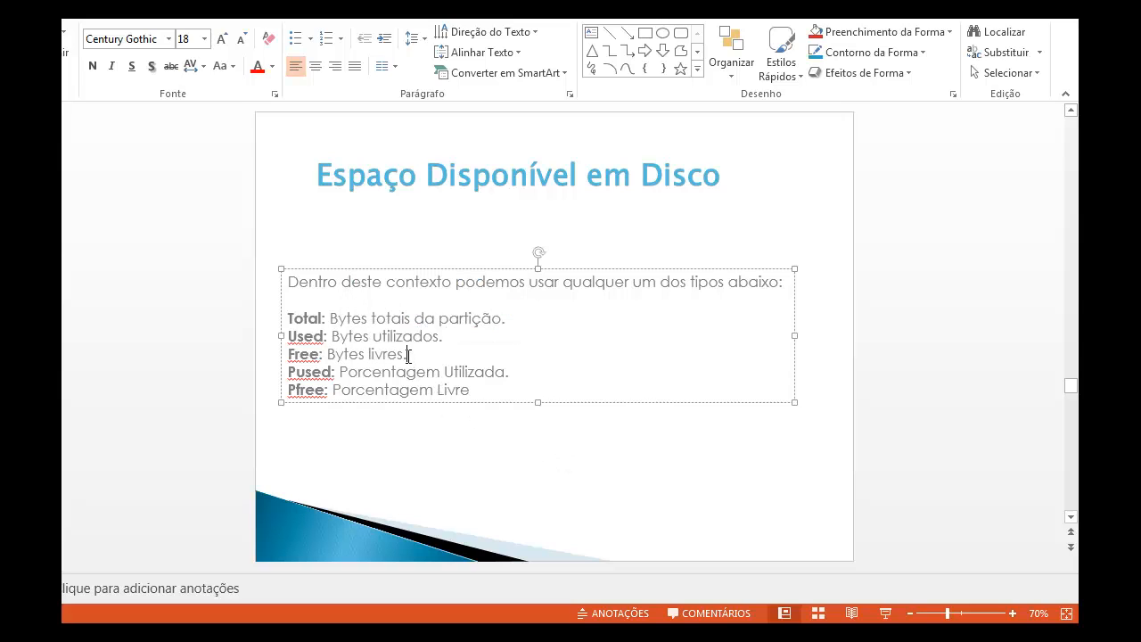
pyautogui.moveTo(408, 355); pyautogui.dragTo(327, 355)
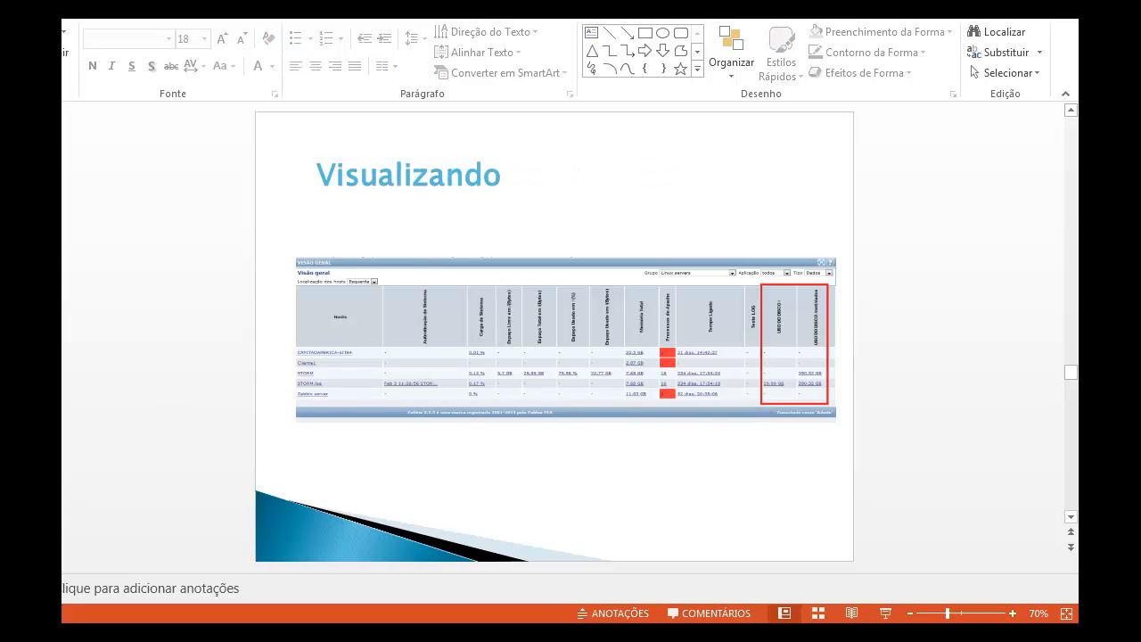
# Go back to the "Criando itens FileSystem" slide, check the prototype values, and switch to Zabbix in the browser
pyautogui.scroll(1, 463, 187)
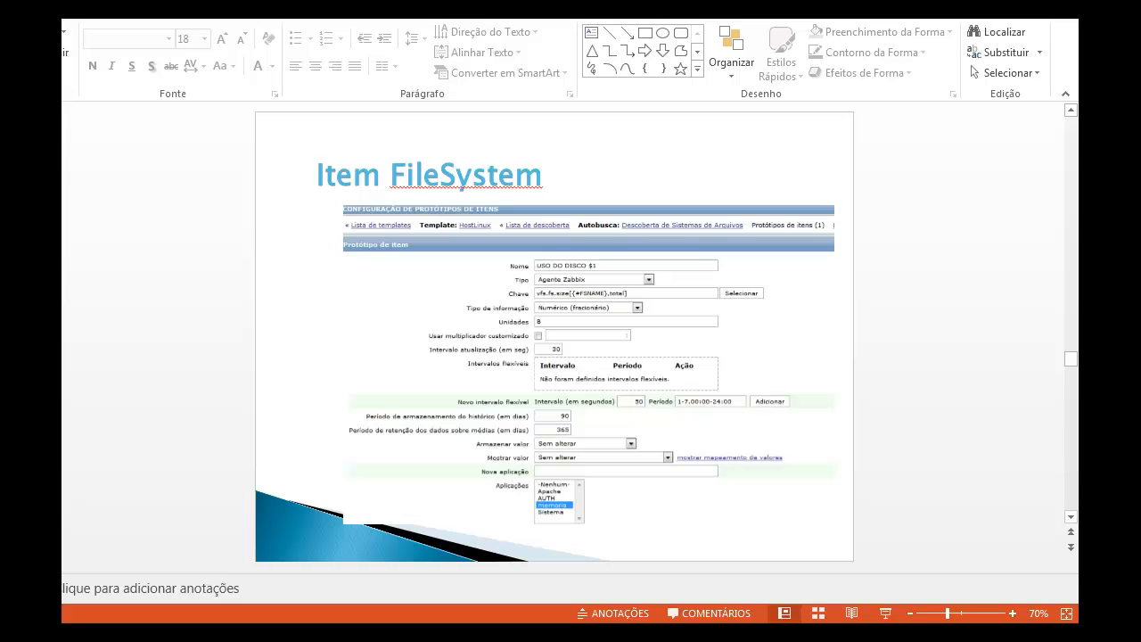
pyautogui.press('pageup')
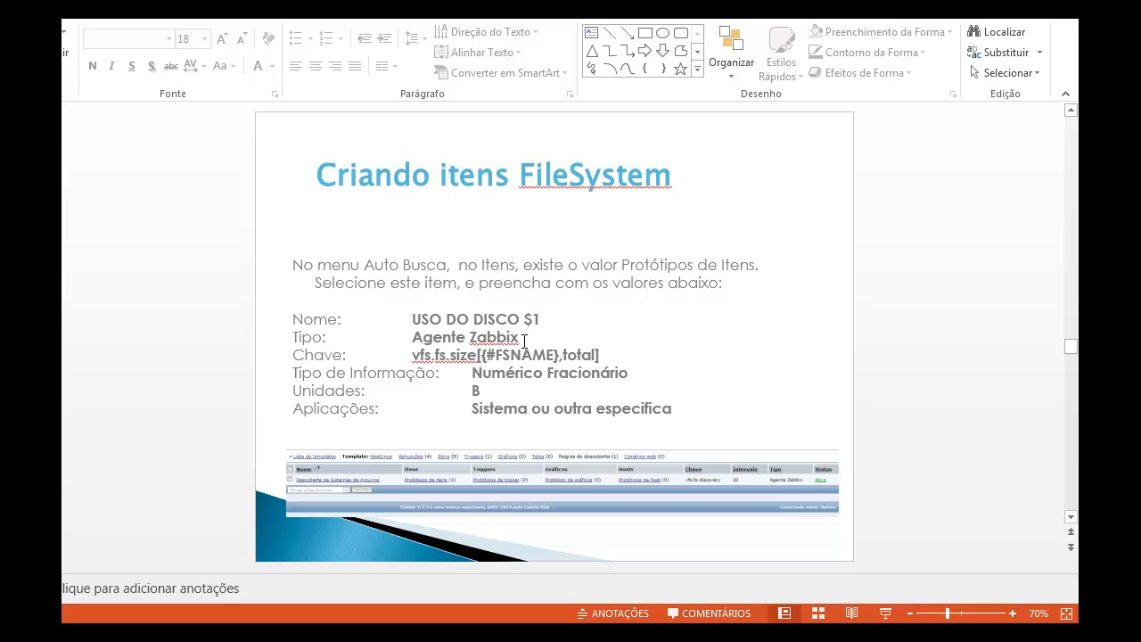
pyautogui.hotkey('alt', 'Tab')
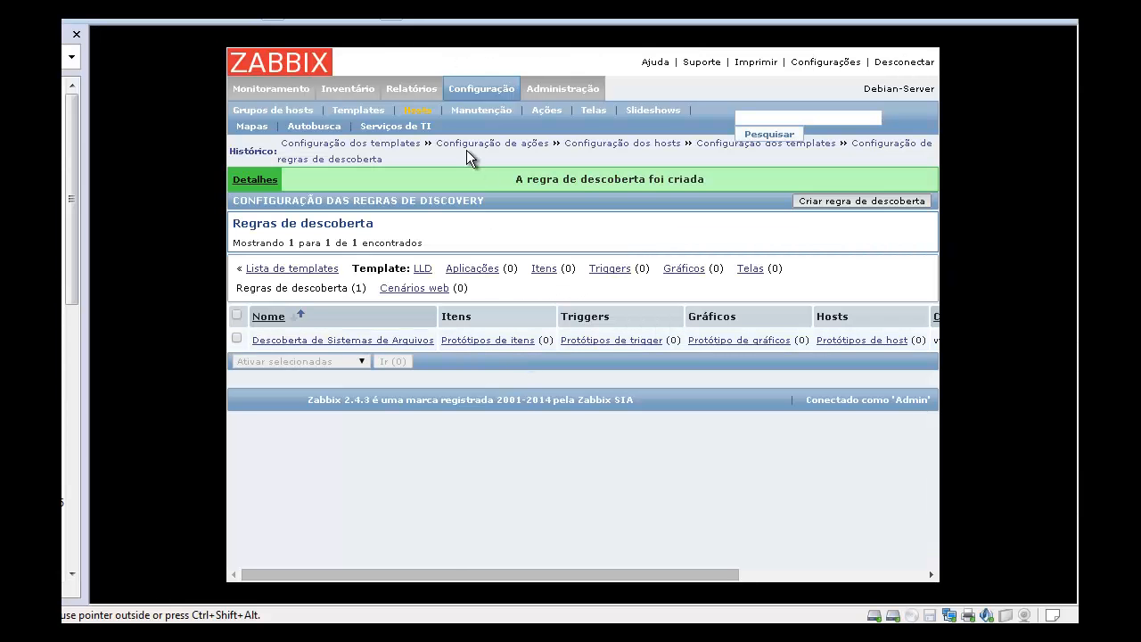
# Open a new item prototype form under the LLD template's "Descoberta de Sistemas de Arquivos" discovery rule
pyautogui.click(418, 111)
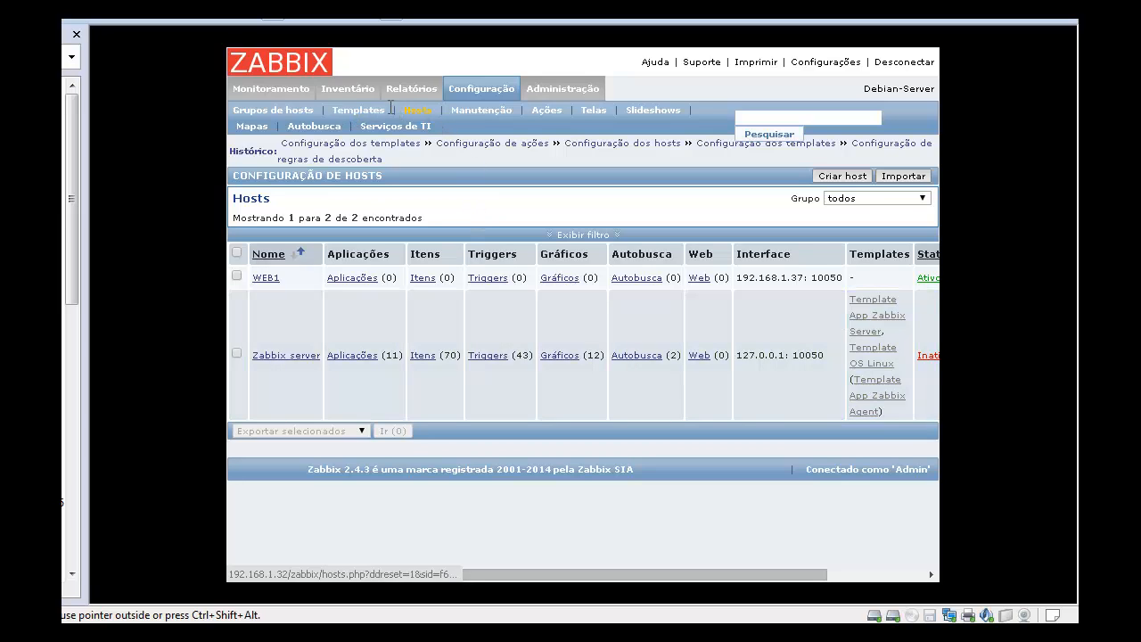
pyautogui.click(357, 113)
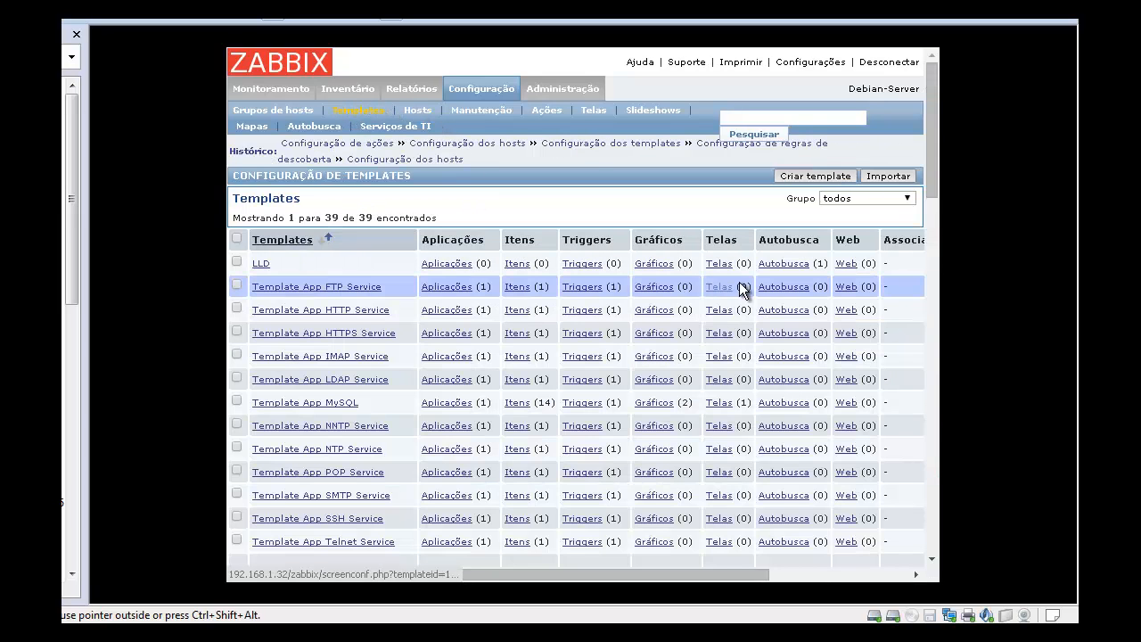
pyautogui.click(770, 267)
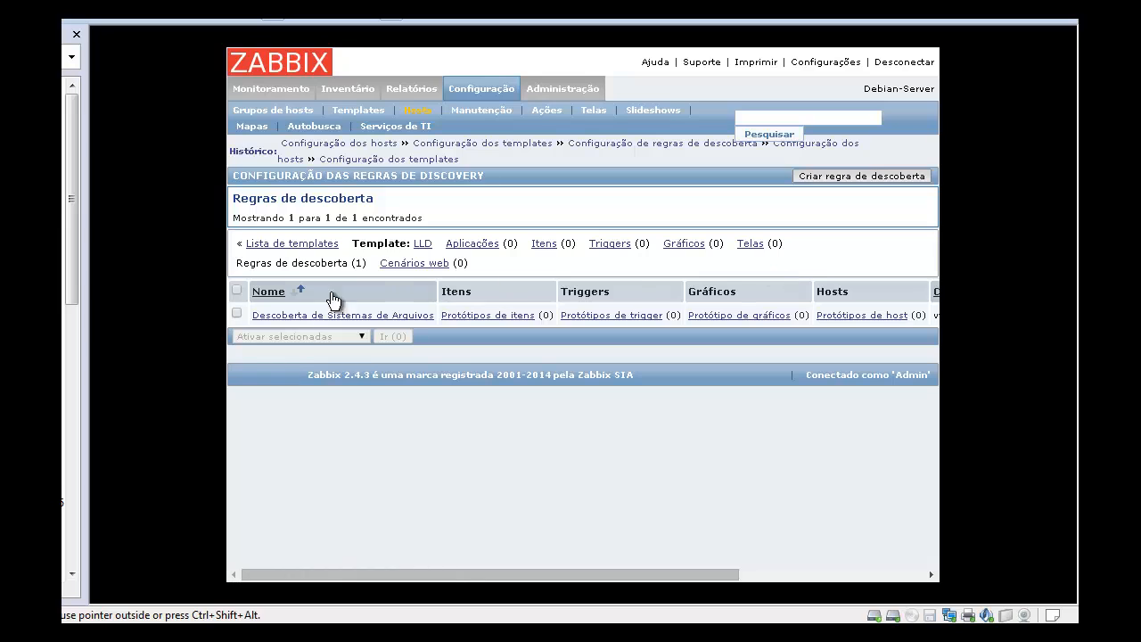
pyautogui.click(516, 317)
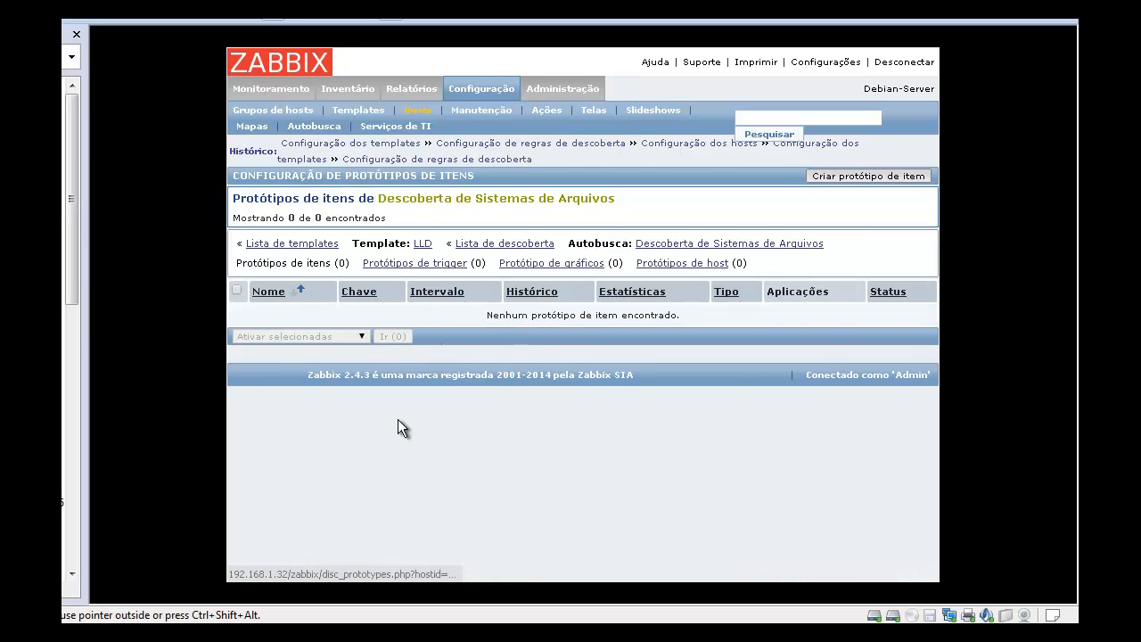
pyautogui.click(844, 180)
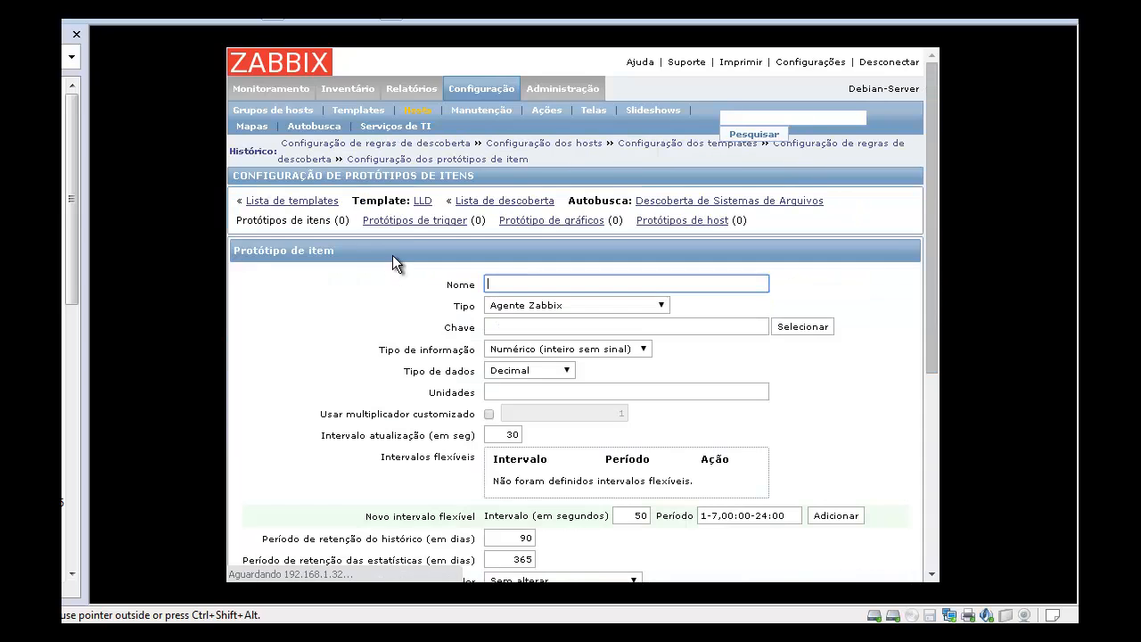
# Check the lesson slide for the item name and name the item prototype "USO de Disco $1"
pyautogui.hotkey('alt', 'Tab')
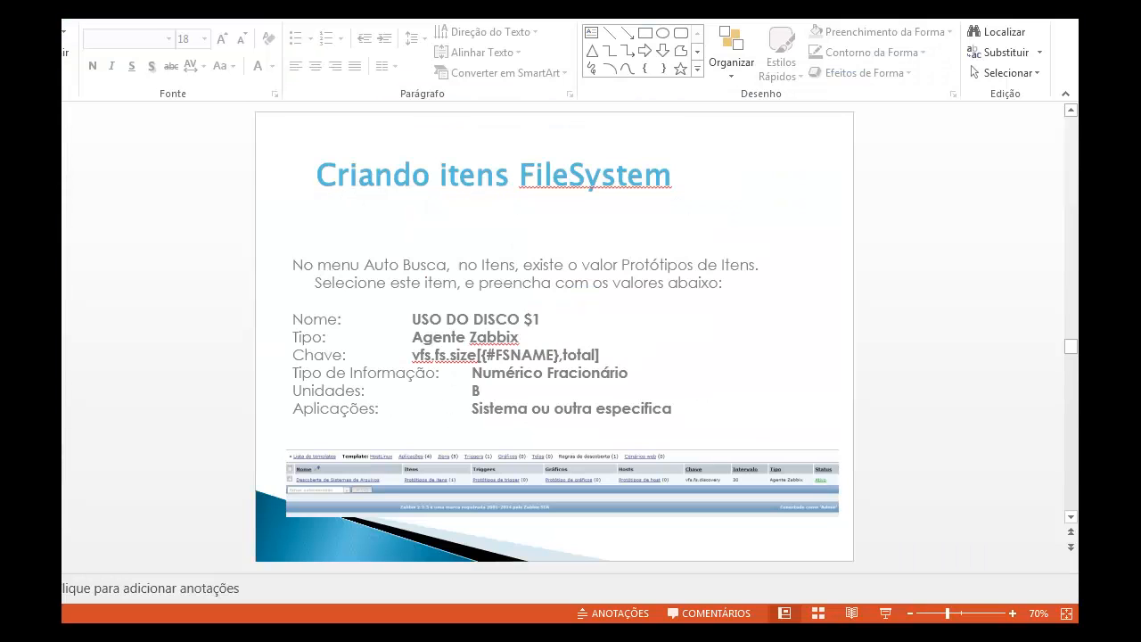
pyautogui.hotkey('alt', 'Tab')
pyautogui.click(513, 284)
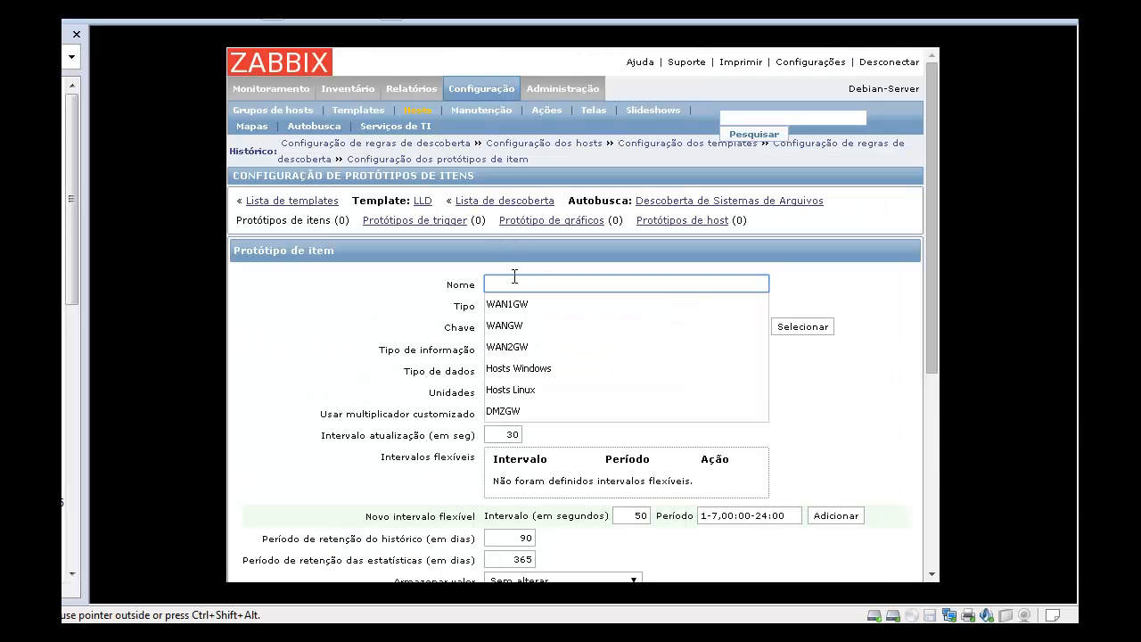
pyautogui.write('USO de Disco ')
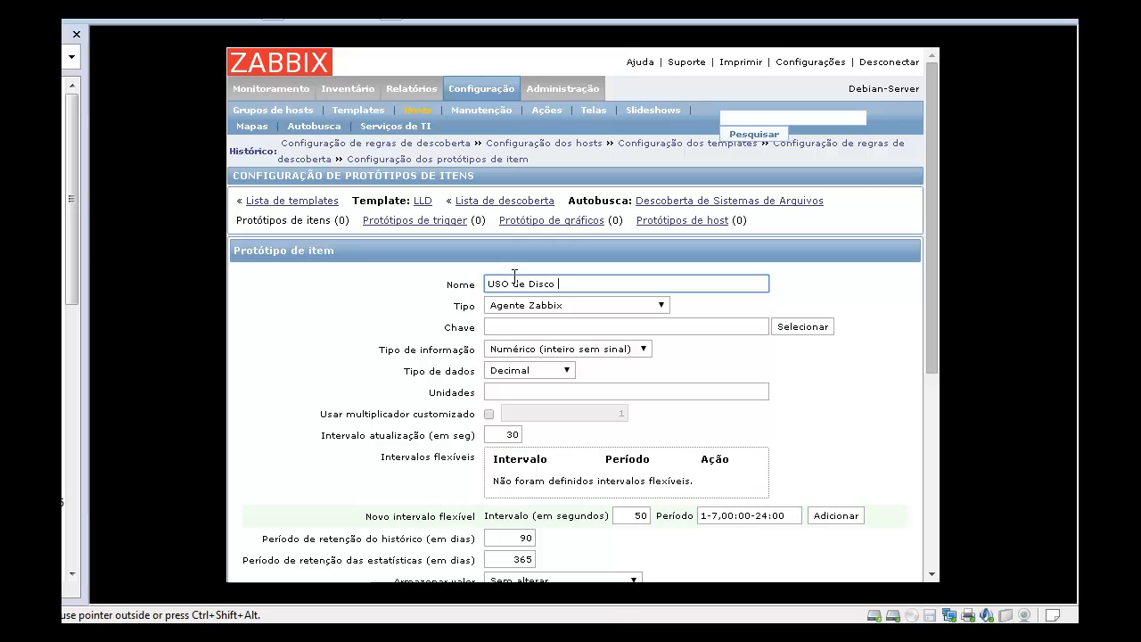
pyautogui.write('$1')
# Find the vfs keys among the standard items and choose vfs.fs.size[fs,<mode>] as the prototype's key
pyautogui.click(799, 328)
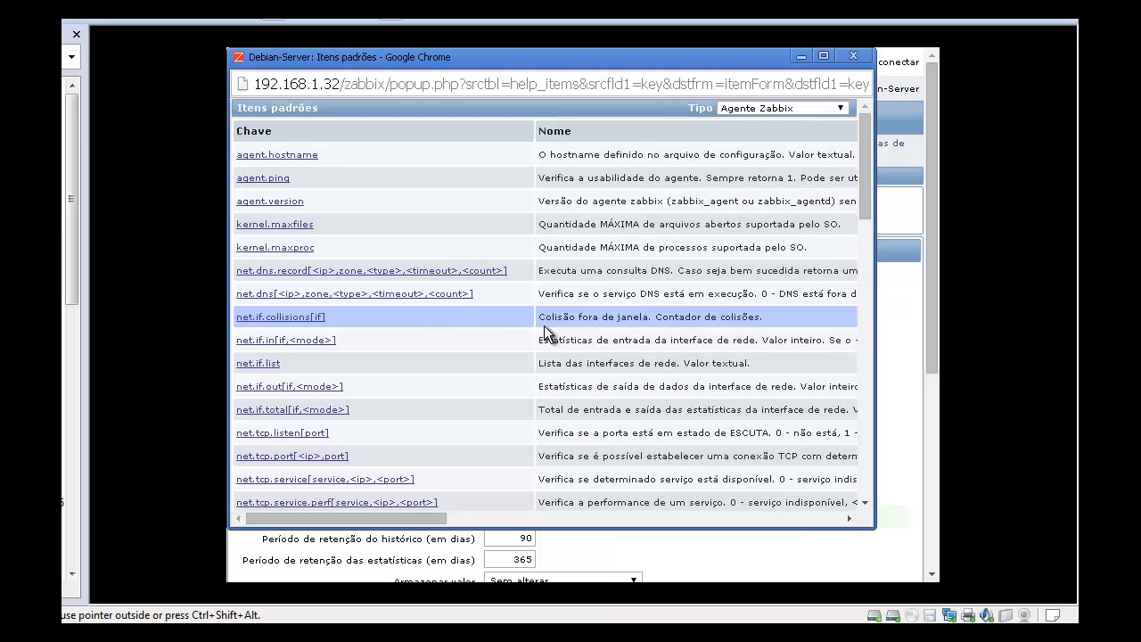
pyautogui.hotkey('ctrl', 'f')
pyautogui.write('vfs')
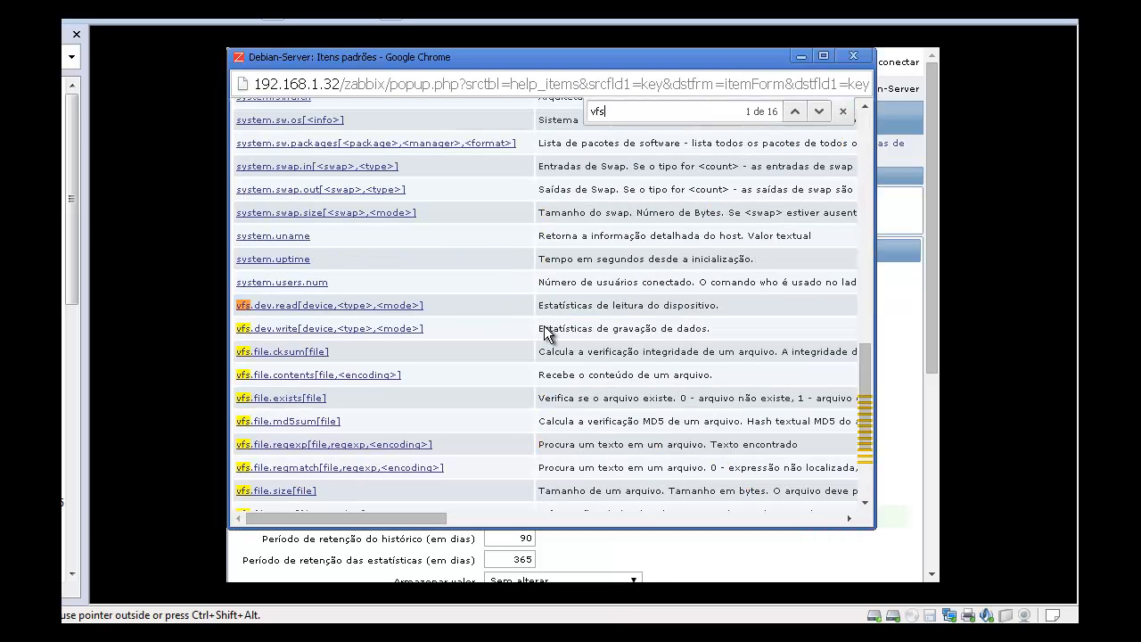
pyautogui.scroll(-2, 546, 333)
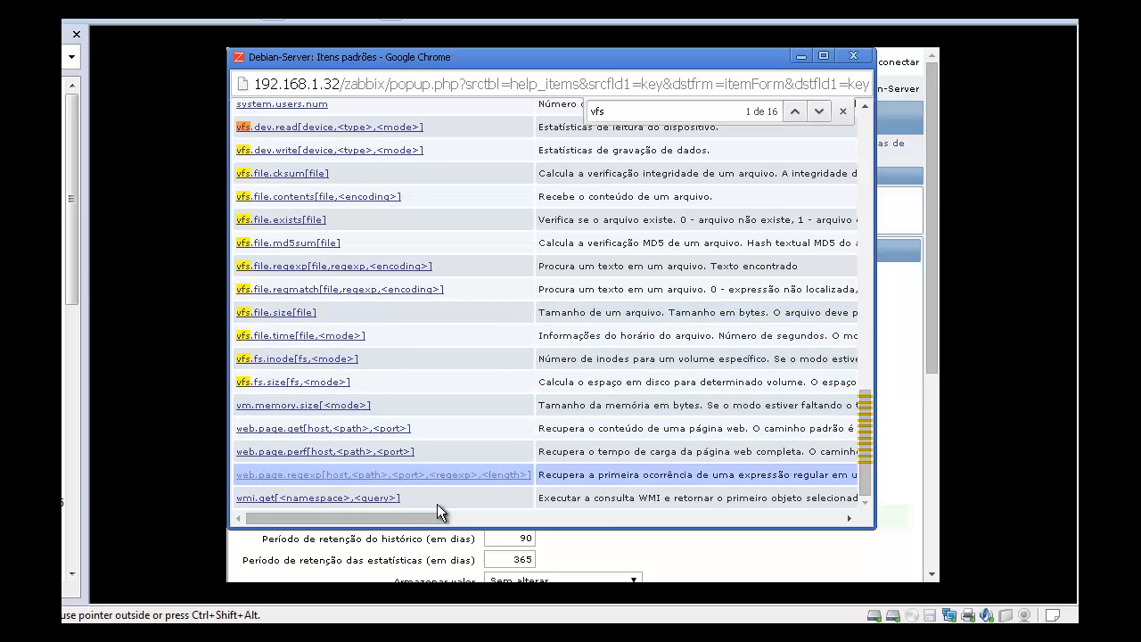
pyautogui.moveTo(436, 525)
pyautogui.mouseDown()
pyautogui.moveTo(606, 523)
pyautogui.moveTo(416, 524)
pyautogui.mouseUp()
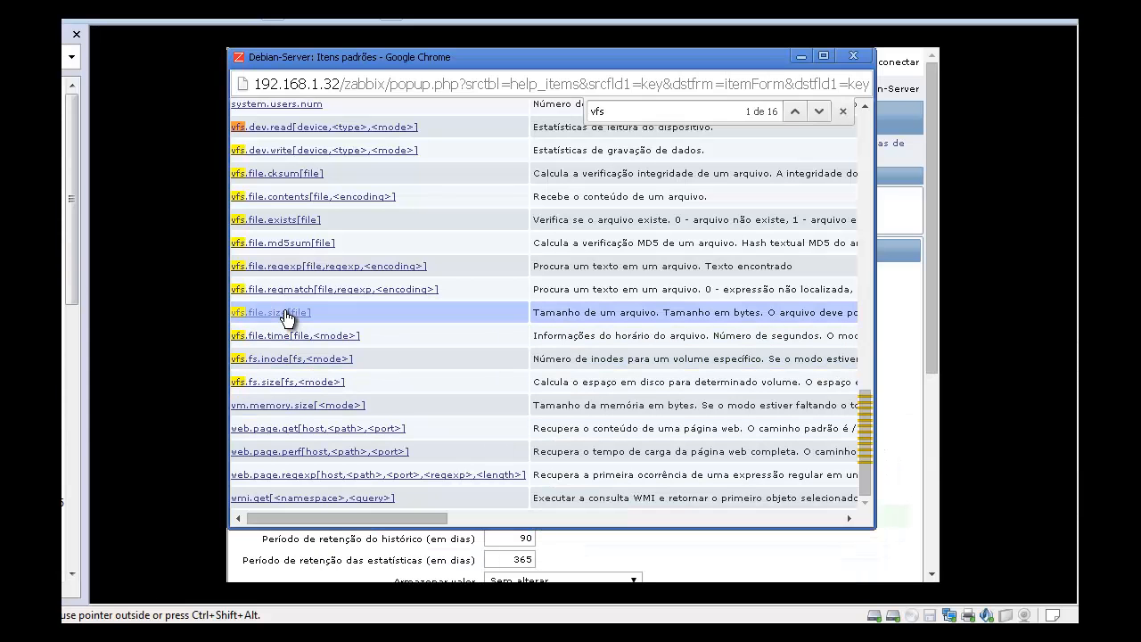
pyautogui.click(287, 386)
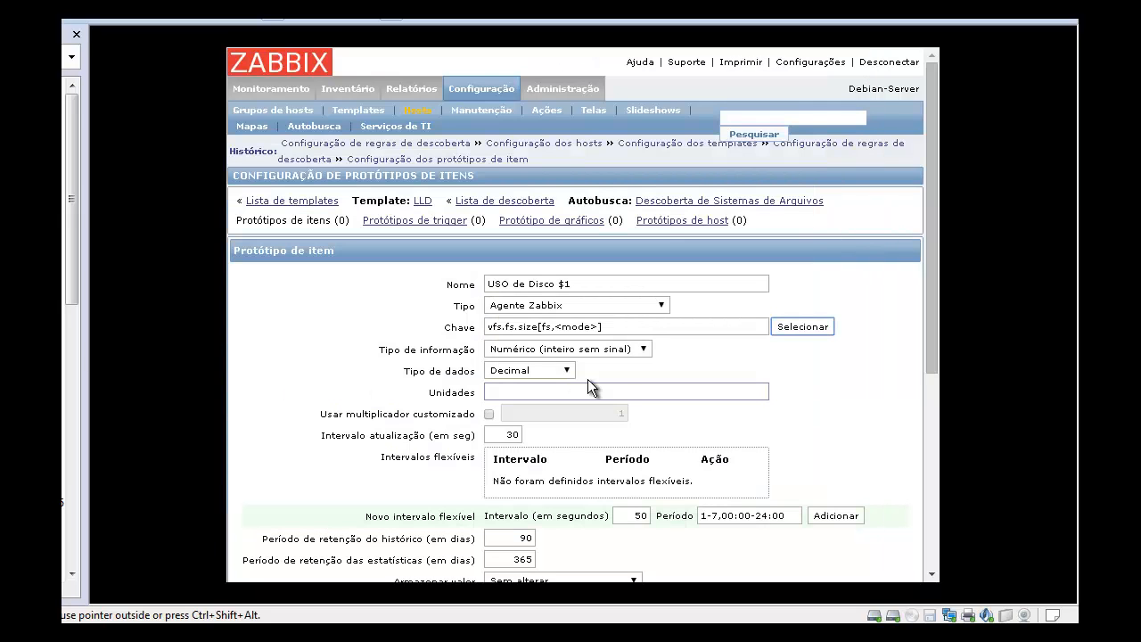
# Replace the key's parameters so that it reads vfs.fs.size[{#FSNAME},Used]
pyautogui.click(552, 326)
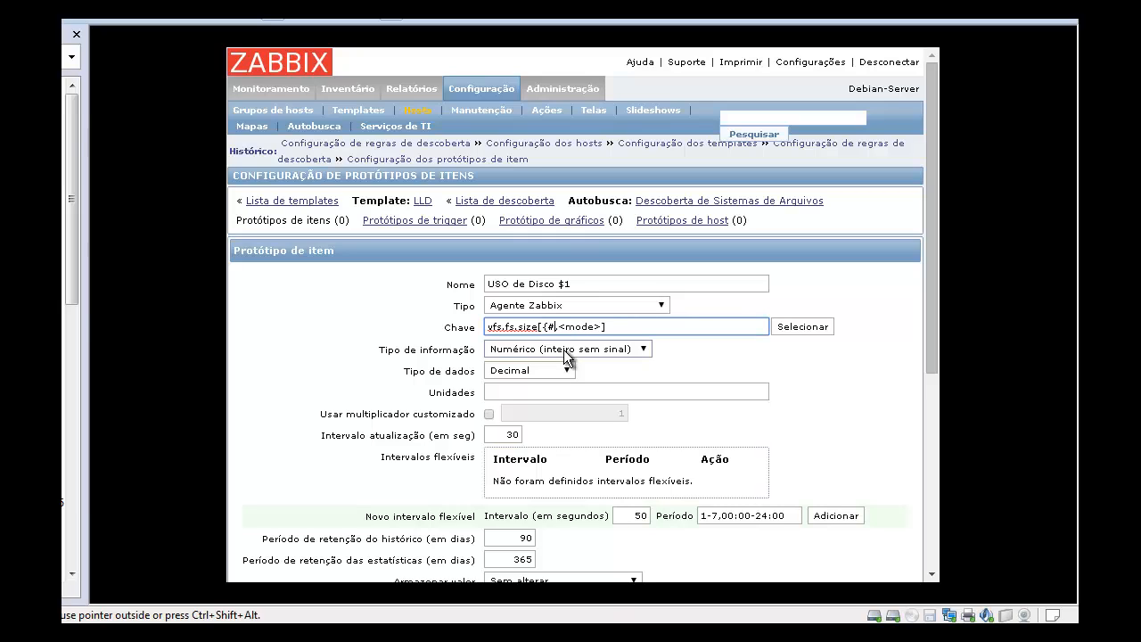
pyautogui.write('{#FSNAME}')
pyautogui.press('BackSpace')
pyautogui.press('BackSpace')
pyautogui.press('BackSpace')
pyautogui.press('BackSpace')
pyautogui.write('Use')
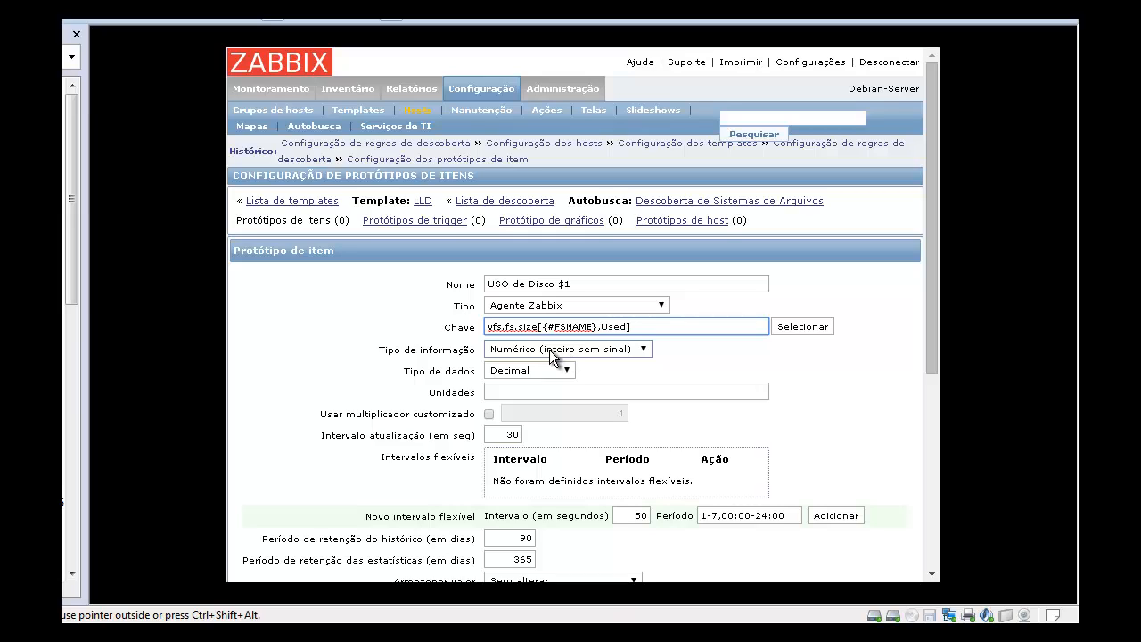
# Set the prototype's information type to "Numérico (fracionário)" and its units to B
pyautogui.click(549, 352)
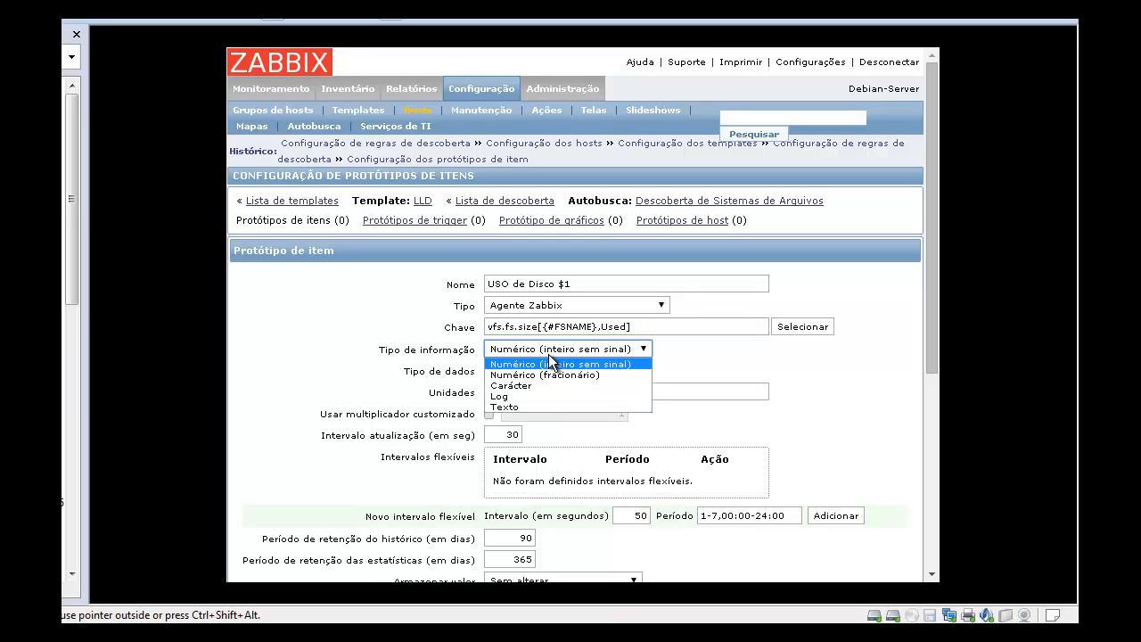
pyautogui.click(546, 374)
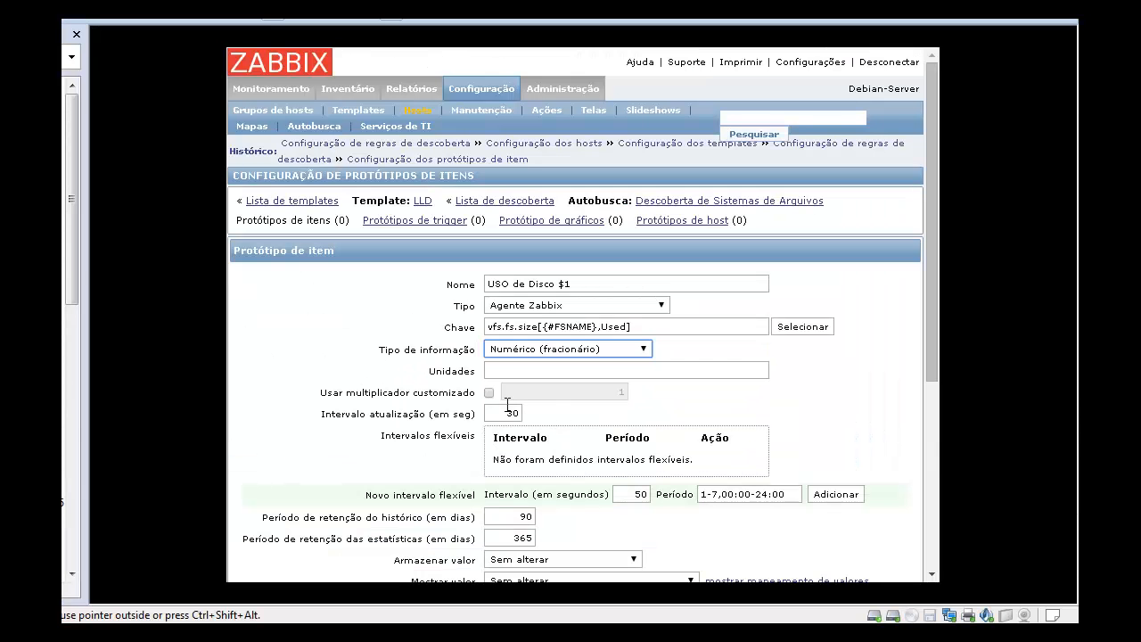
pyautogui.click(505, 371)
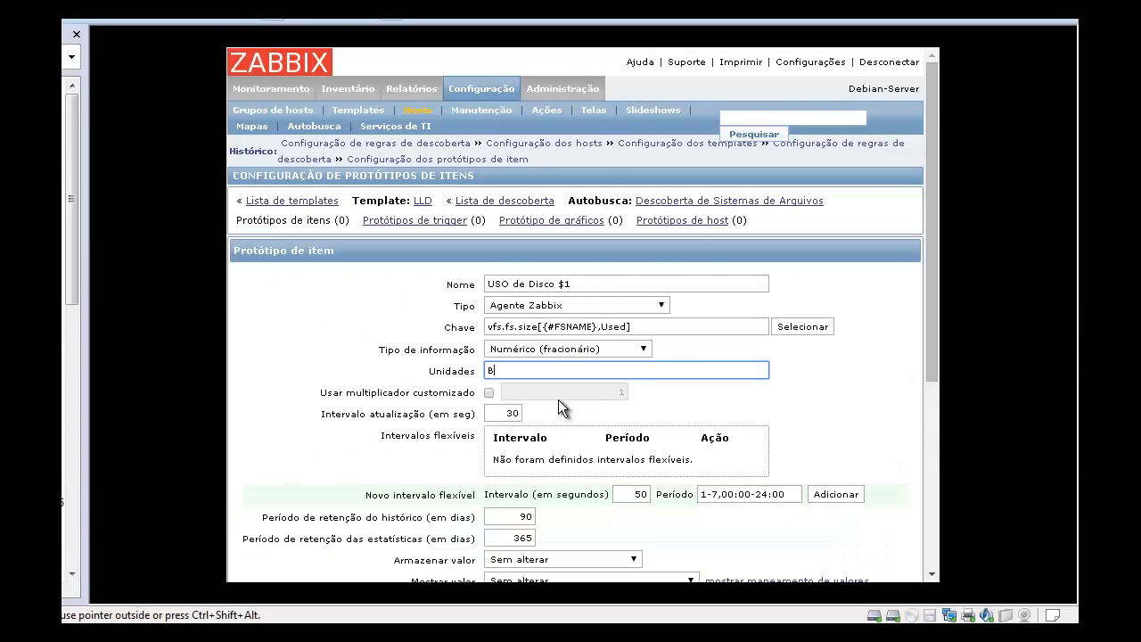
# Assign the prototype to a new application named "Disco" and add the item prototype
pyautogui.scroll(-2, 559, 400)
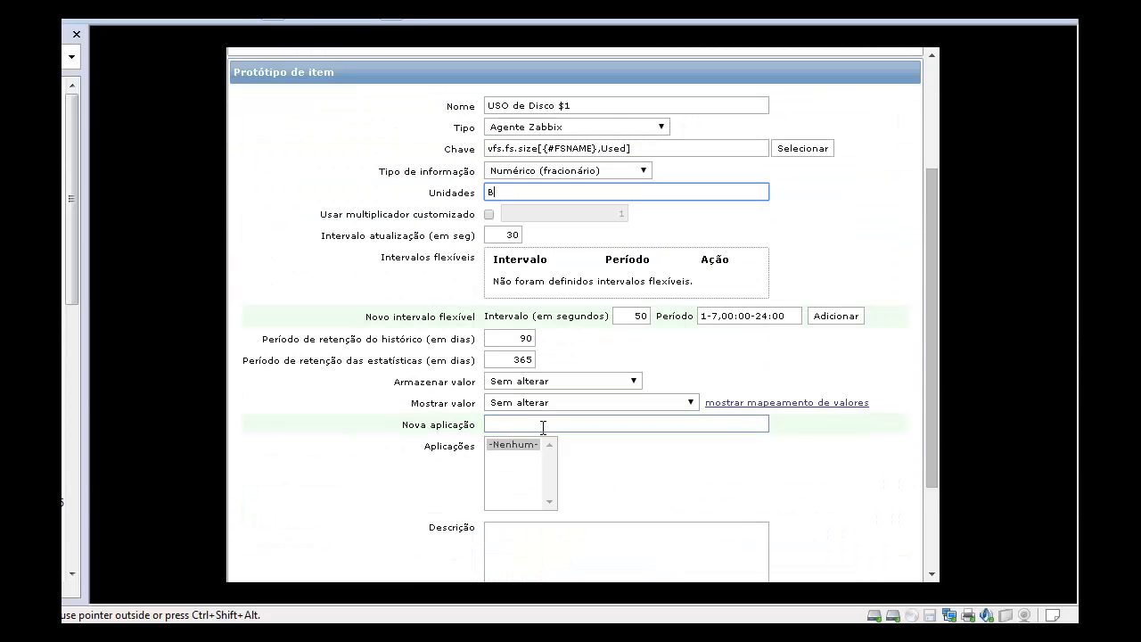
pyautogui.click(528, 424)
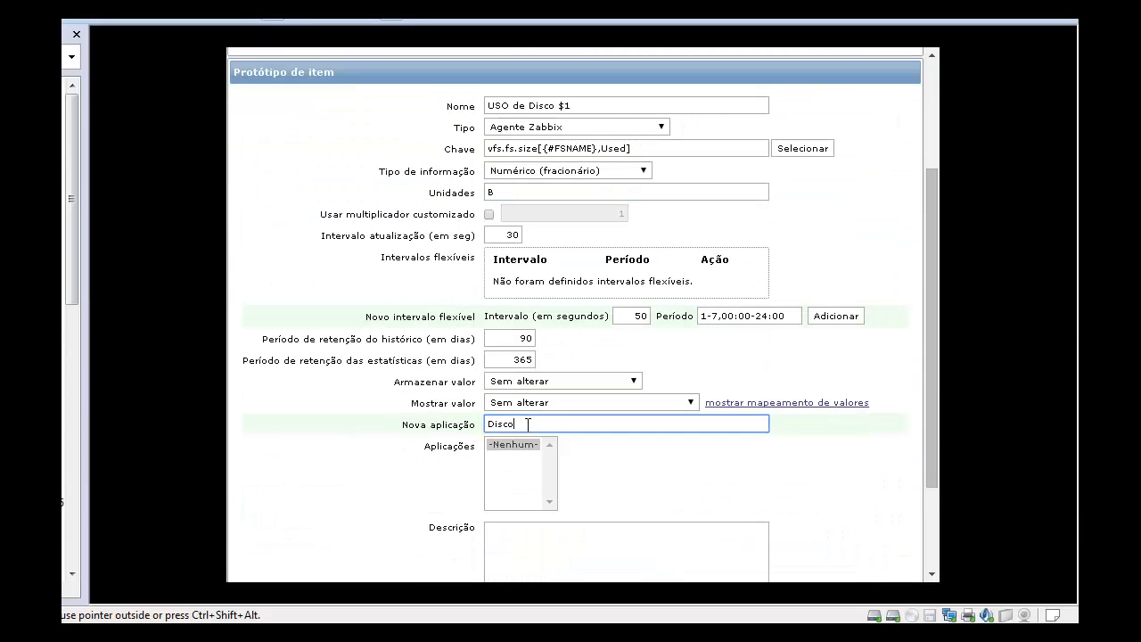
pyautogui.scroll(-1, 528, 425)
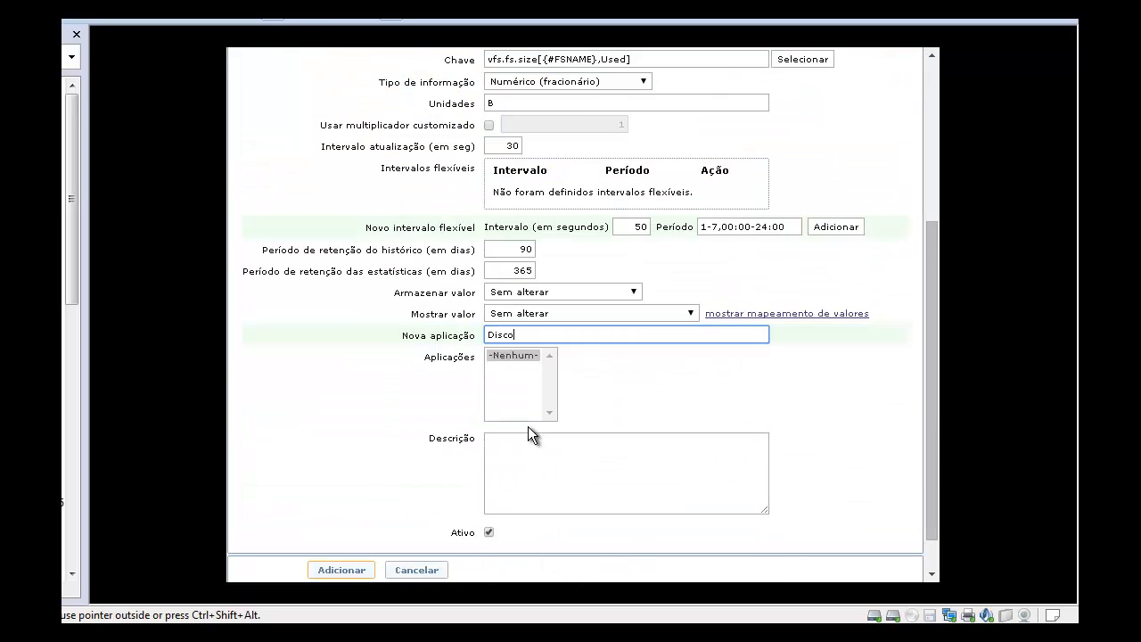
pyautogui.scroll(2, 528, 427)
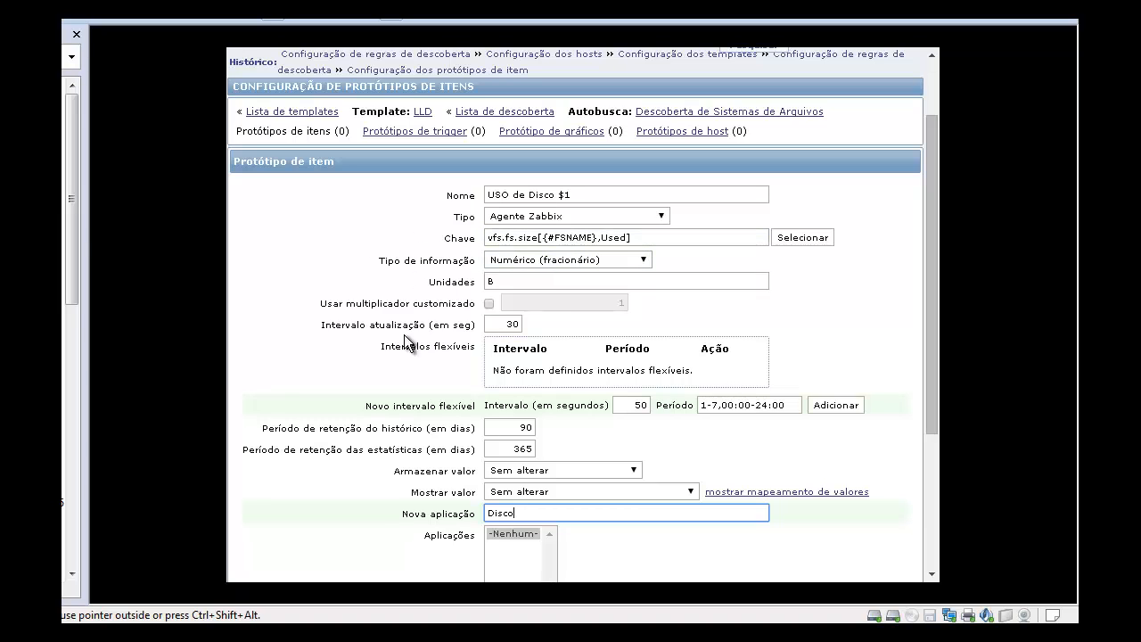
pyautogui.scroll(-3, 406, 342)
pyautogui.click(346, 521)
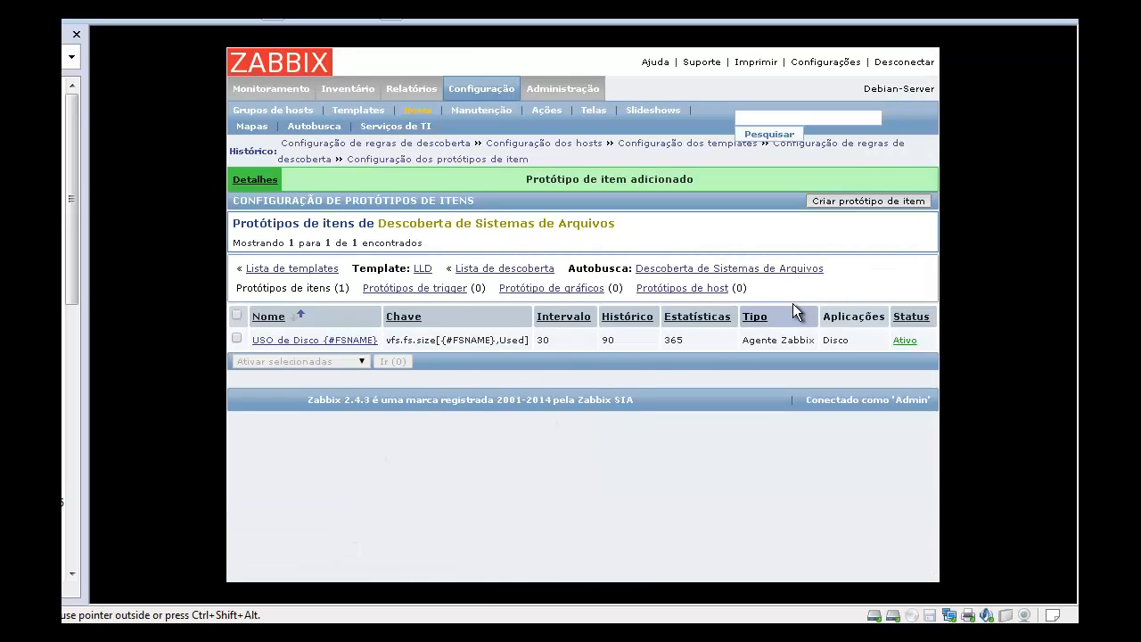
# Start a second item prototype named "Espaço Livre em $1" with the key vfs.fs.size[{#FSNAME},Free], based on the standard vfs.fs.size key
pyautogui.click(893, 203)
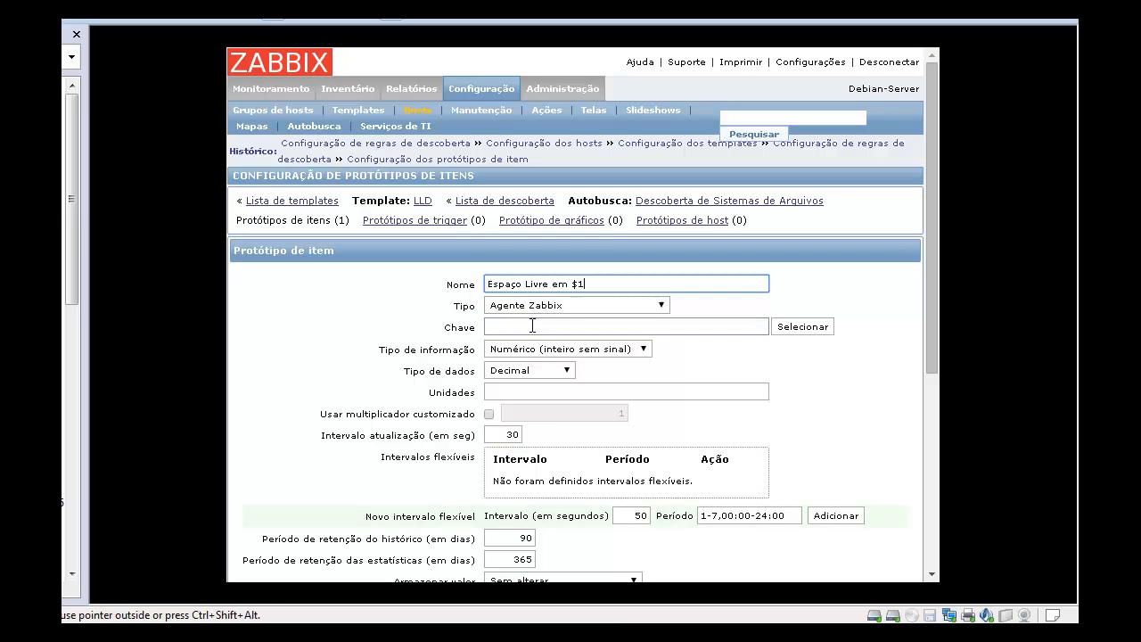
pyautogui.click(813, 327)
pyautogui.scroll(-4, 472, 381)
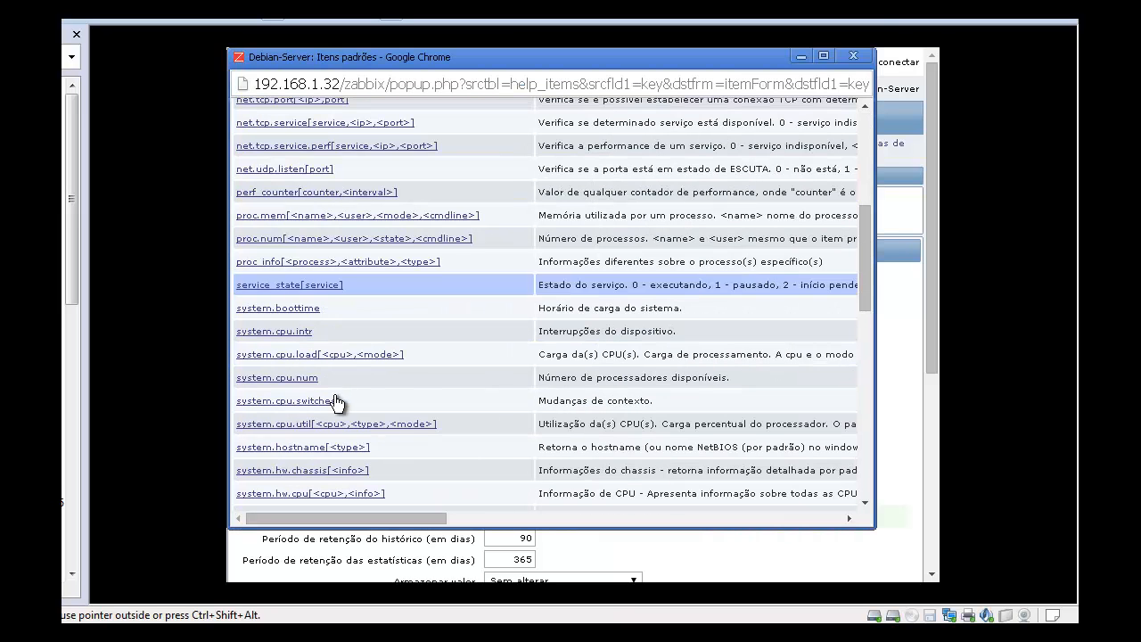
pyautogui.scroll(-3, 306, 326)
pyautogui.scroll(-5, 322, 386)
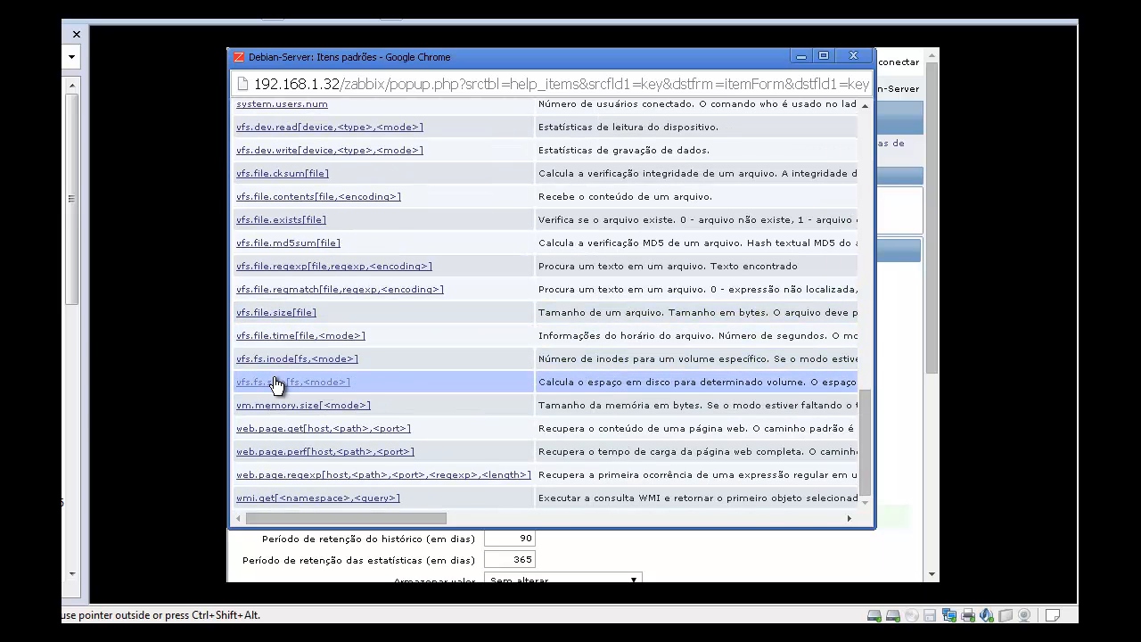
pyautogui.click(274, 385)
pyautogui.click(553, 326)
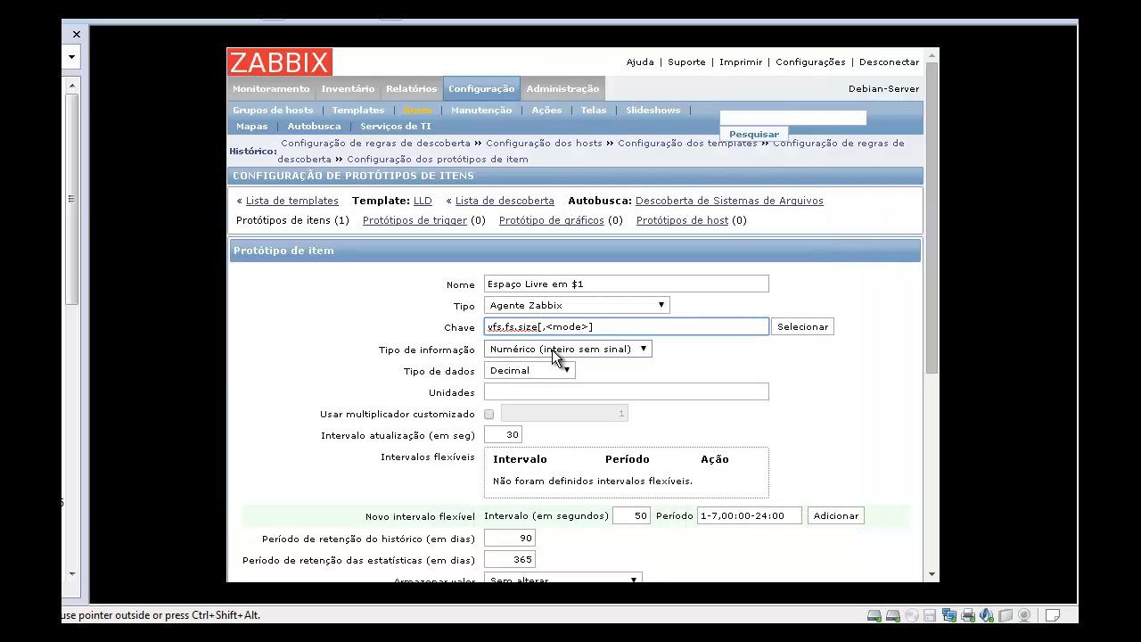
pyautogui.write('{#FSNAME},Free')
# Set the free space prototype's information type to "Numérico (fracionário)" and units to B, and add it without an application
pyautogui.click(556, 350)
pyautogui.click(539, 357)
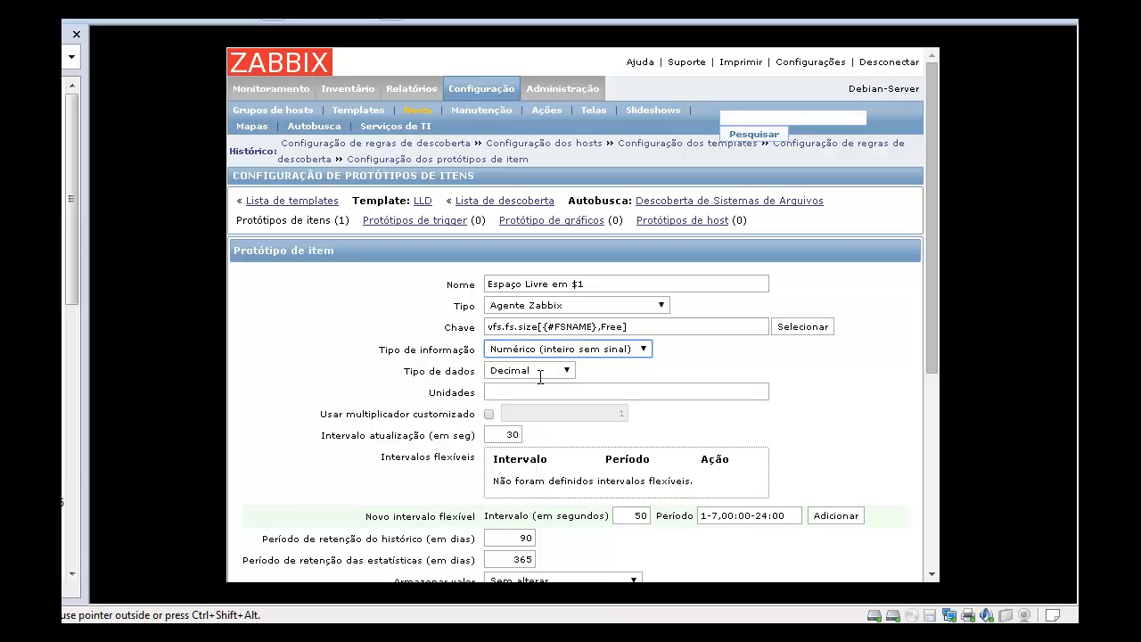
pyautogui.press('Down')
pyautogui.press('Tab')
pyautogui.write('B')
pyautogui.scroll(-5, 505, 379)
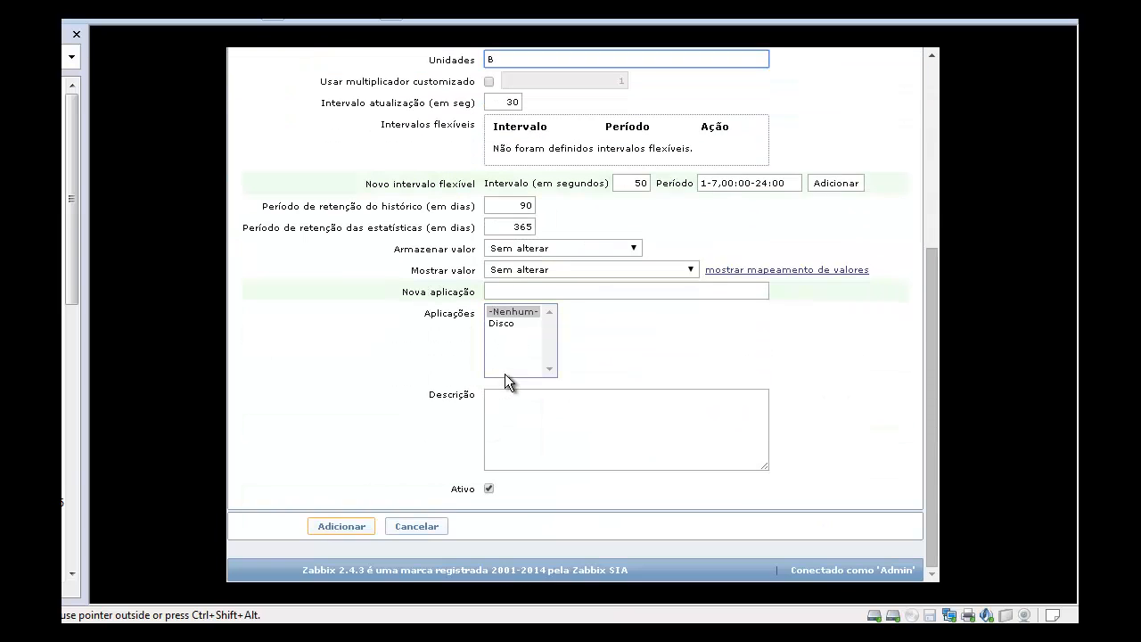
pyautogui.click(348, 526)
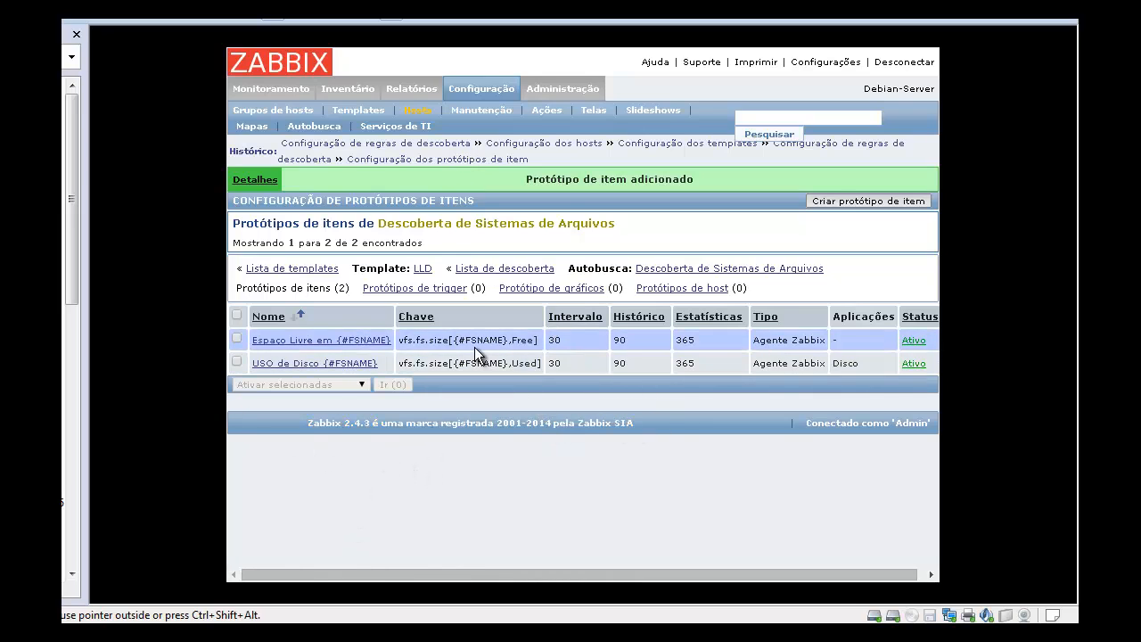
# View the settings of the "Descoberta de Sistemas de Arquivos" rule and return to the template's discovery rule list
pyautogui.click(702, 274)
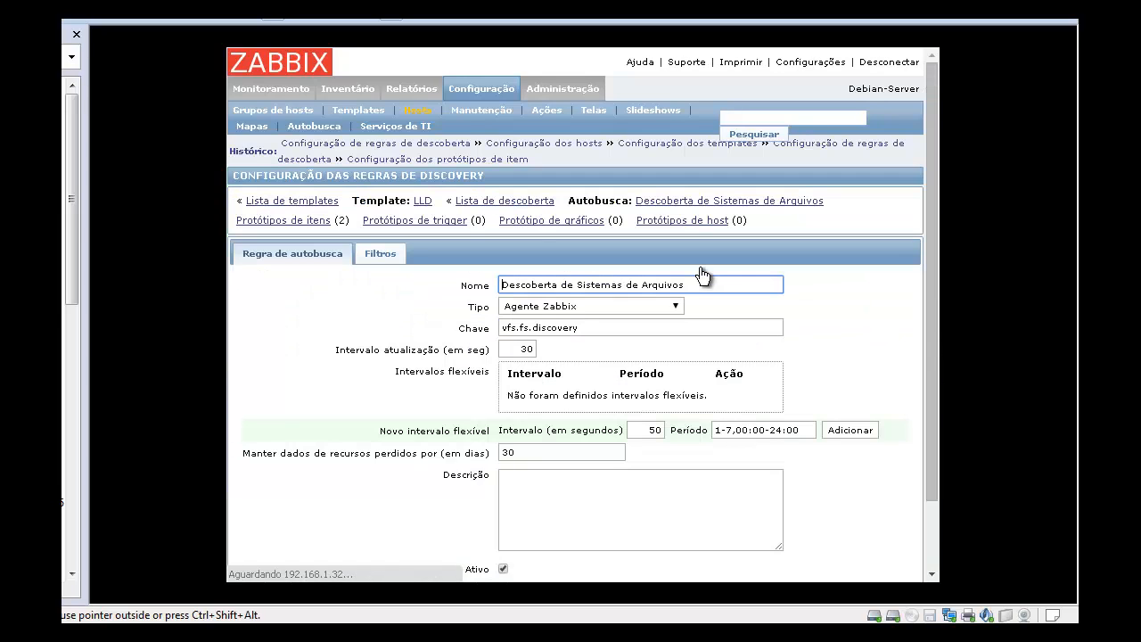
pyautogui.click(522, 205)
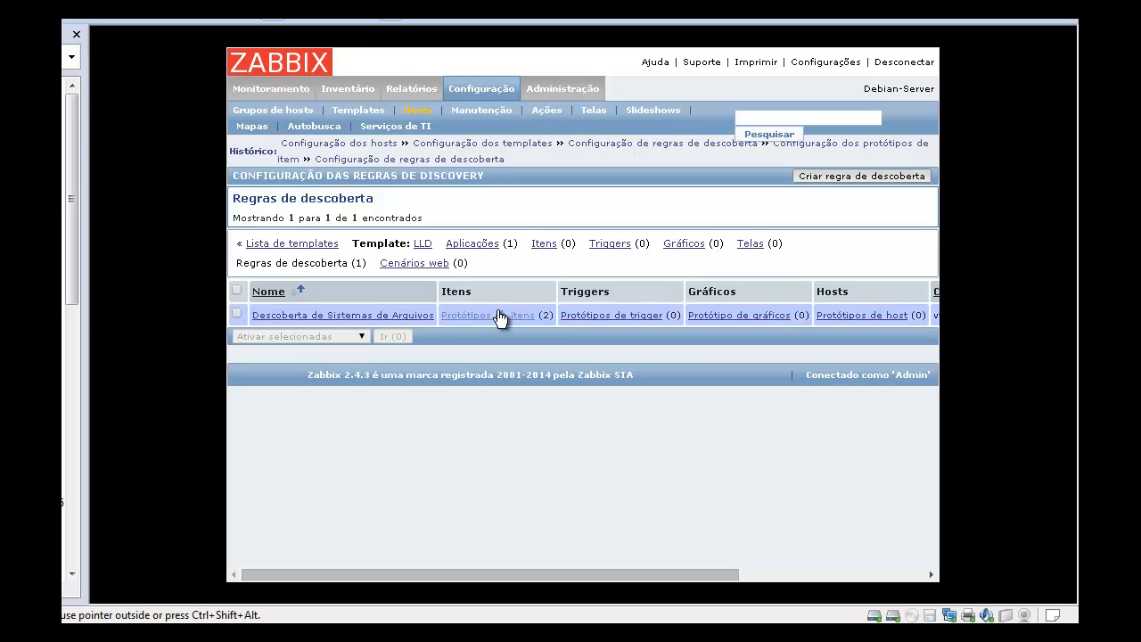
# Assign the "Espaço Livre em {#FSNAME}" item prototype of the LLD template to the Disco application and save it
pyautogui.click(423, 243)
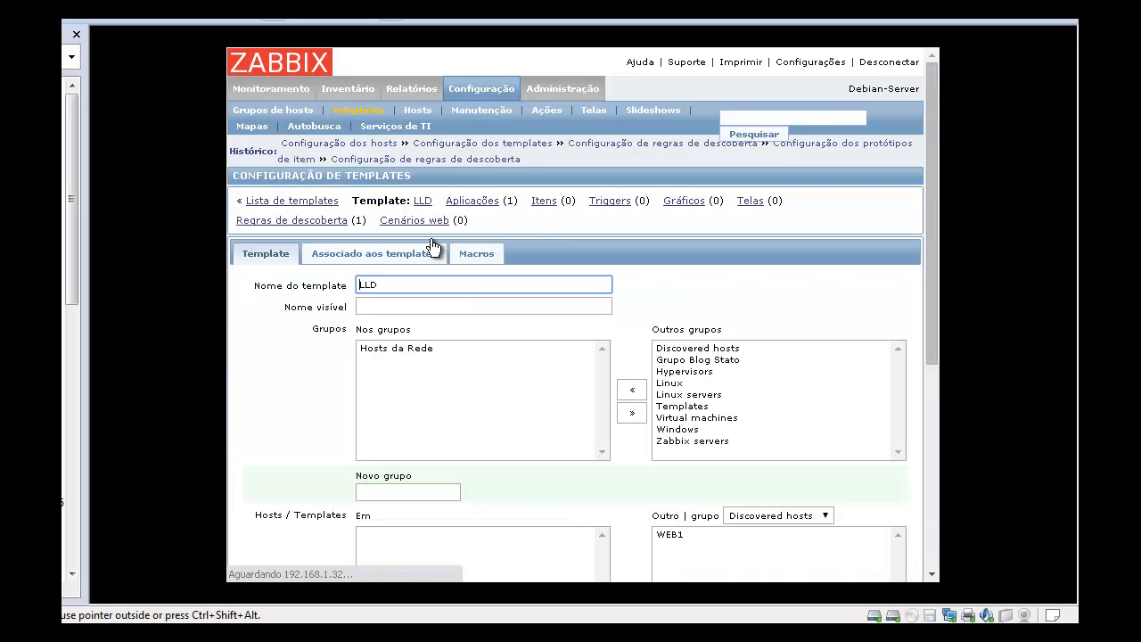
pyautogui.click(301, 202)
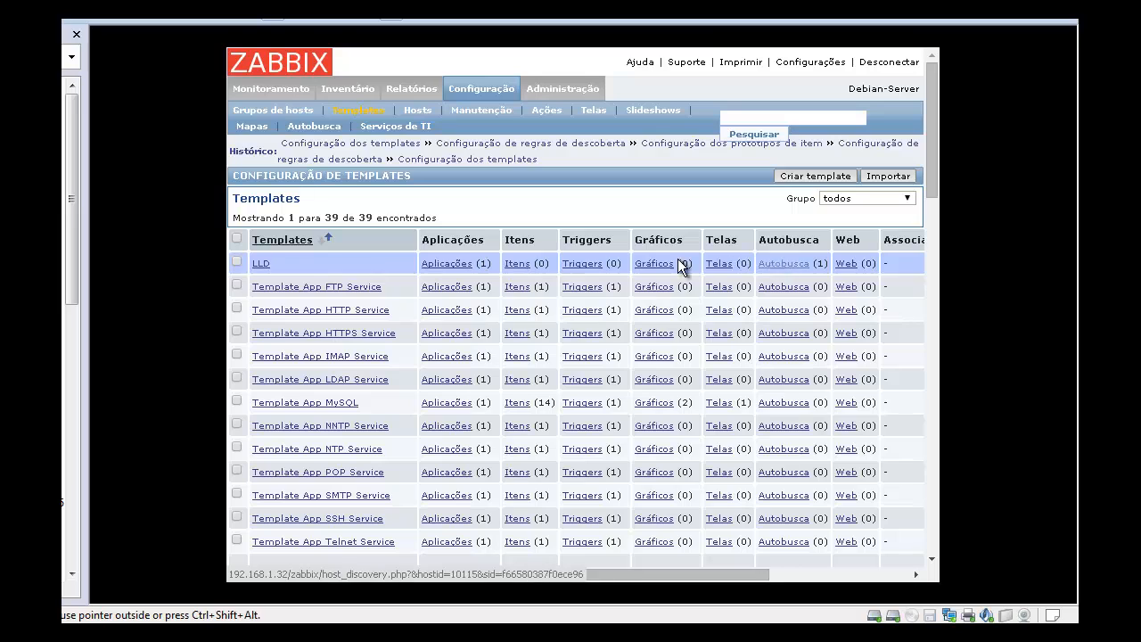
pyautogui.click(765, 266)
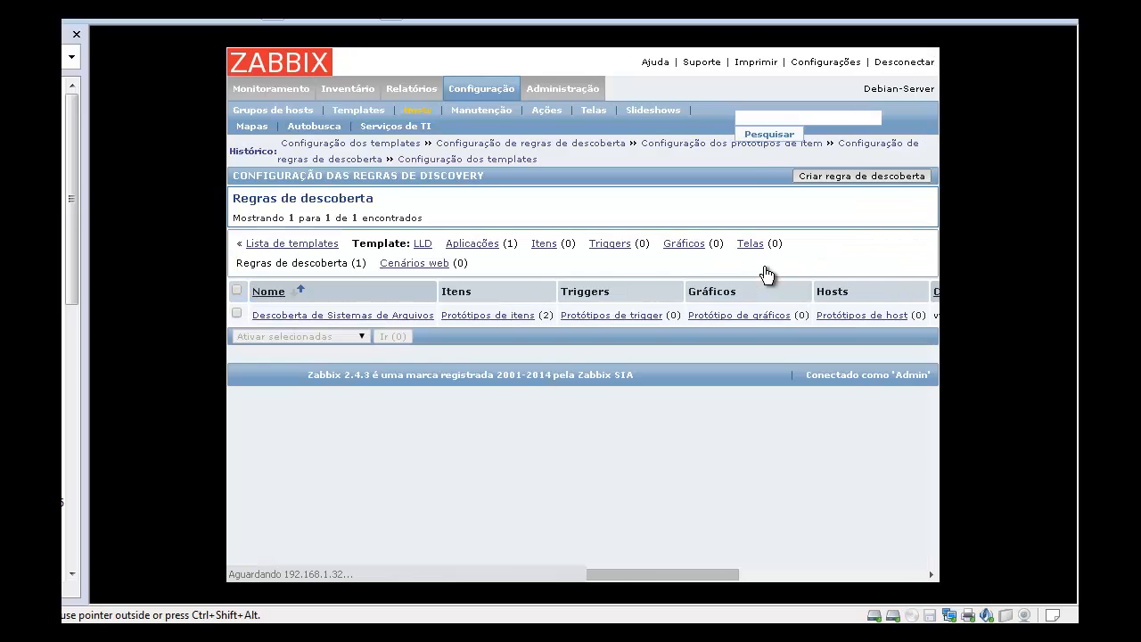
pyautogui.click(481, 317)
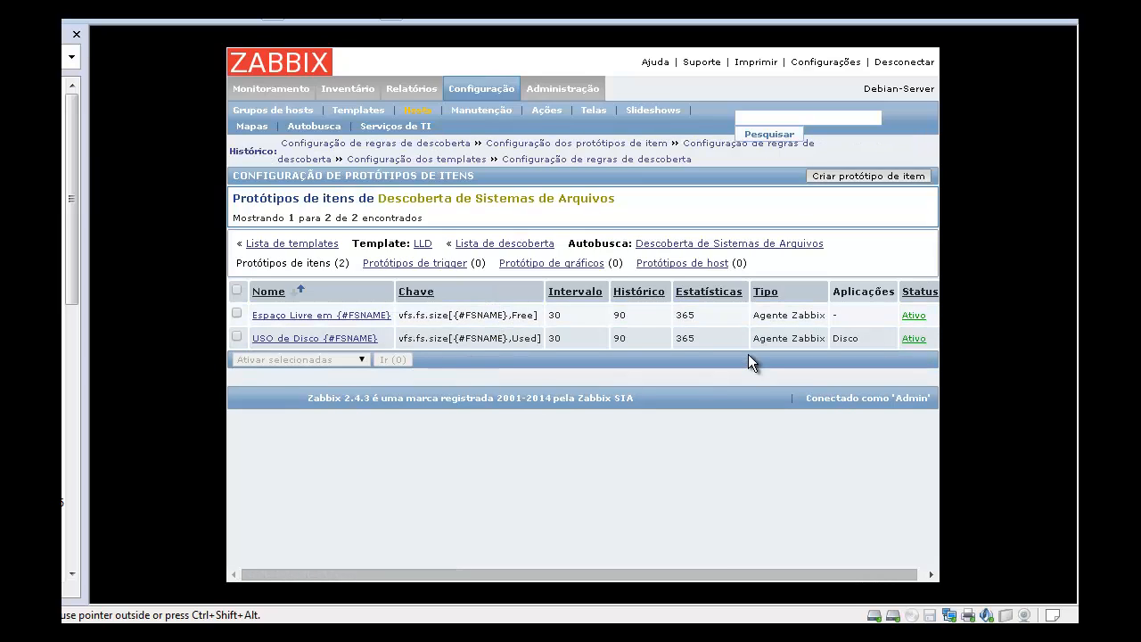
pyautogui.click(328, 315)
pyautogui.scroll(-3, 565, 387)
pyautogui.click(510, 370)
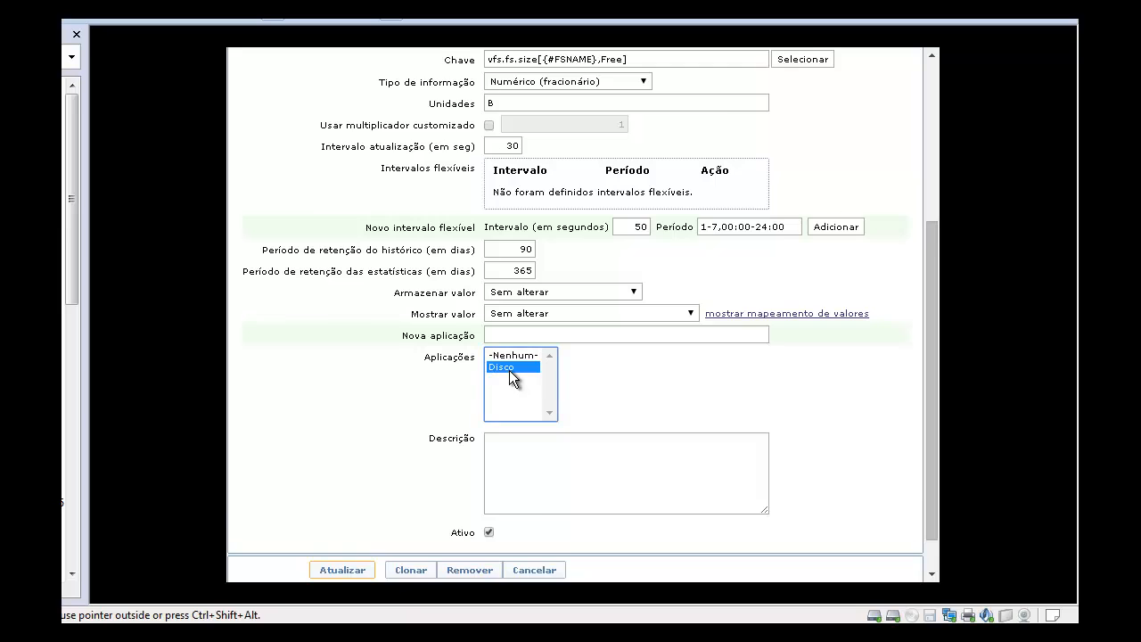
pyautogui.scroll(-1, 509, 370)
pyautogui.click(355, 526)
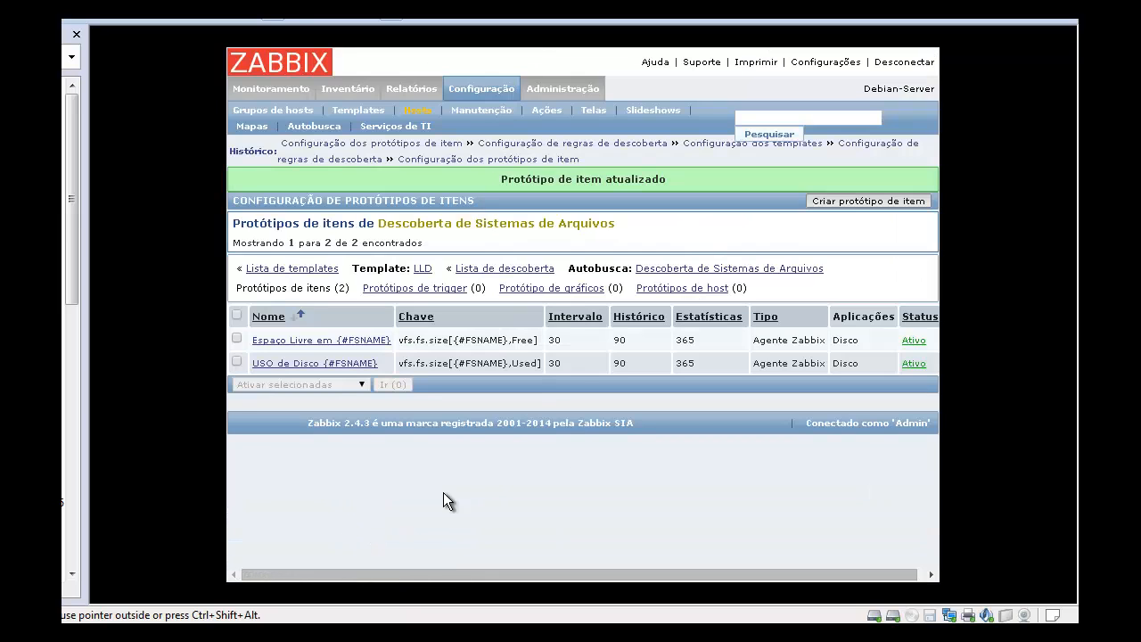
# Remove the host WEB1 from the configured hosts and confirm the removal
pyautogui.click(426, 114)
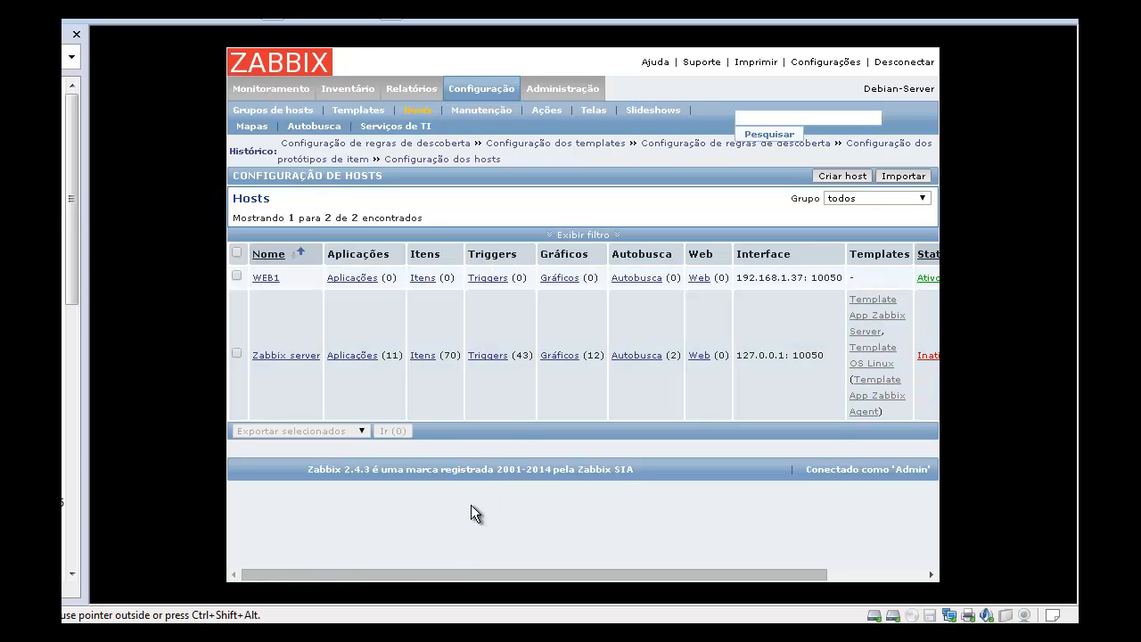
pyautogui.click(237, 276)
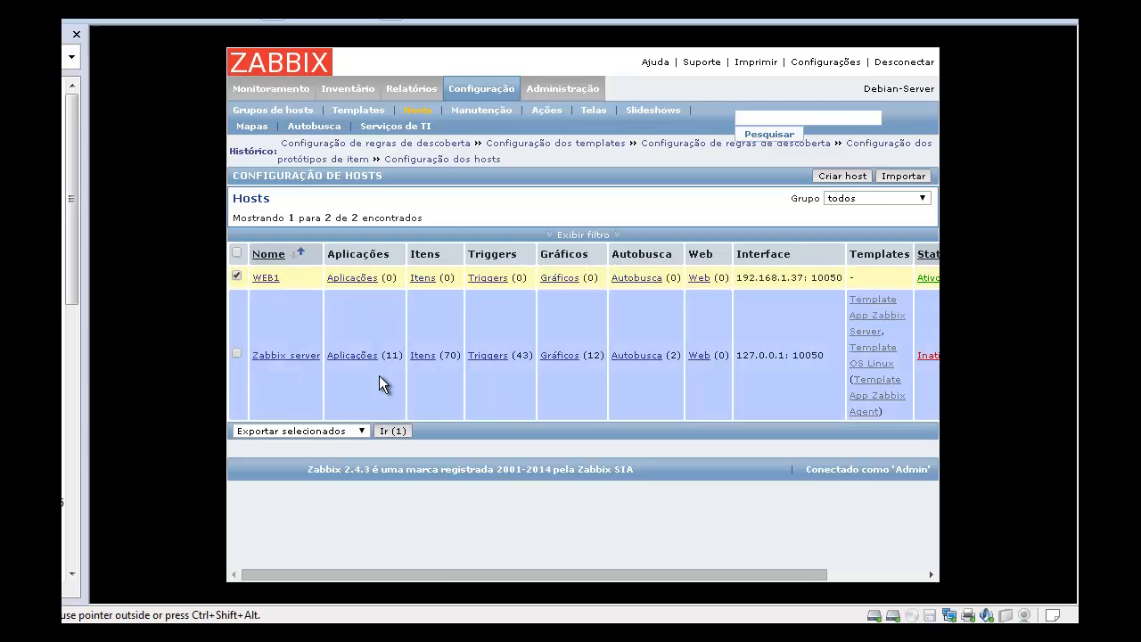
pyautogui.click(363, 430)
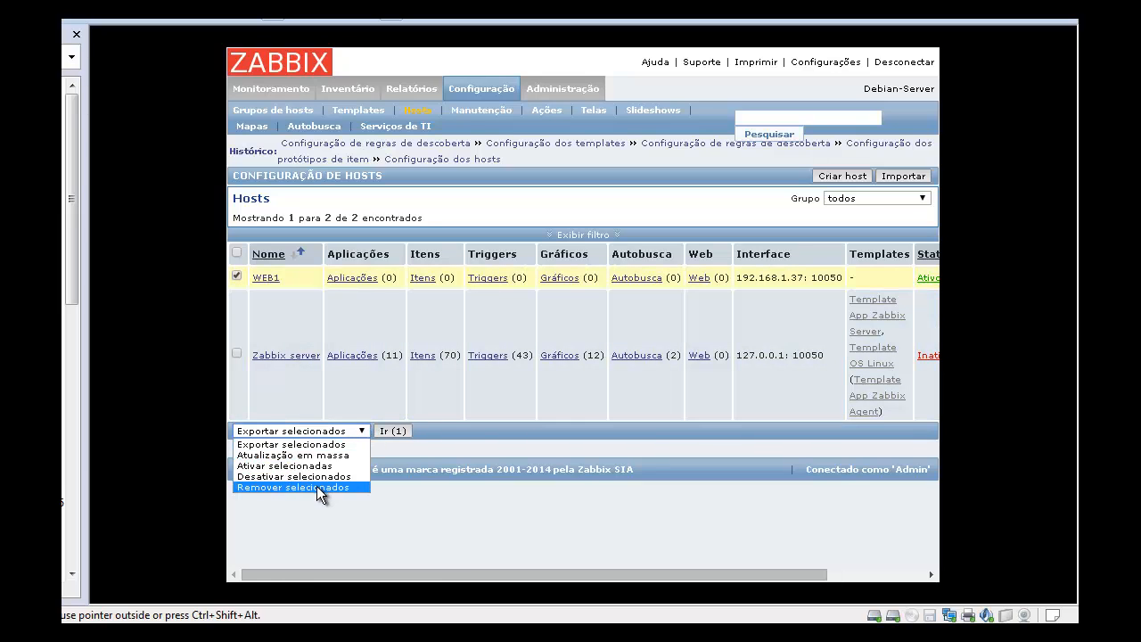
pyautogui.click(321, 490)
pyautogui.click(392, 430)
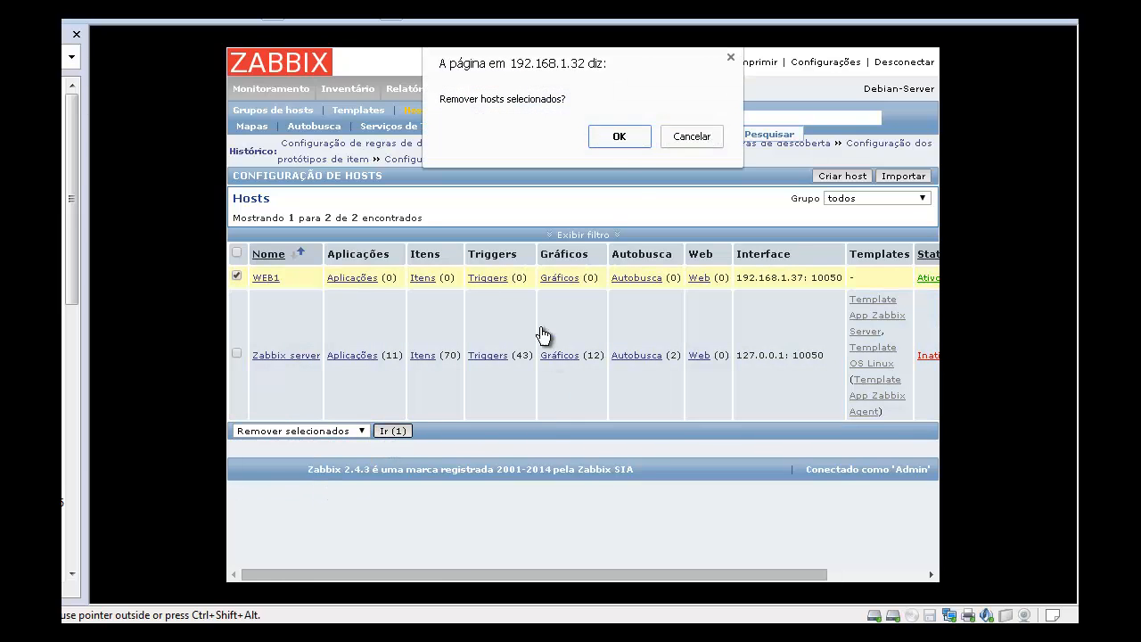
pyautogui.click(624, 143)
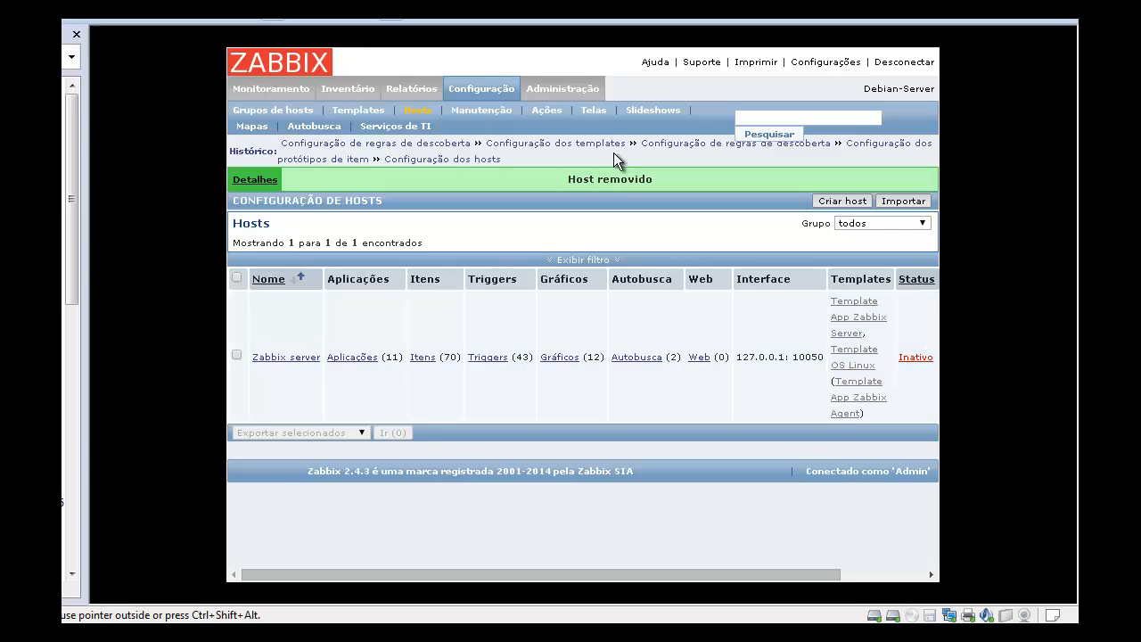
# Open the "Hosts Rede" auto-registration action and examine its conditions and the available condition types
pyautogui.click(546, 111)
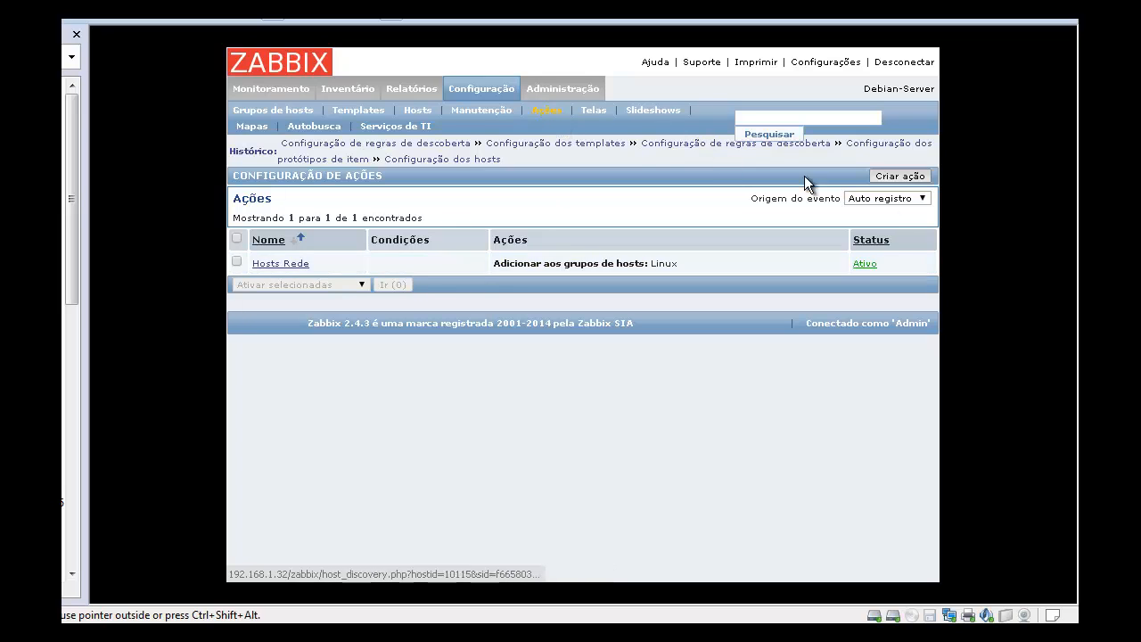
pyautogui.click(883, 195)
pyautogui.click(883, 201)
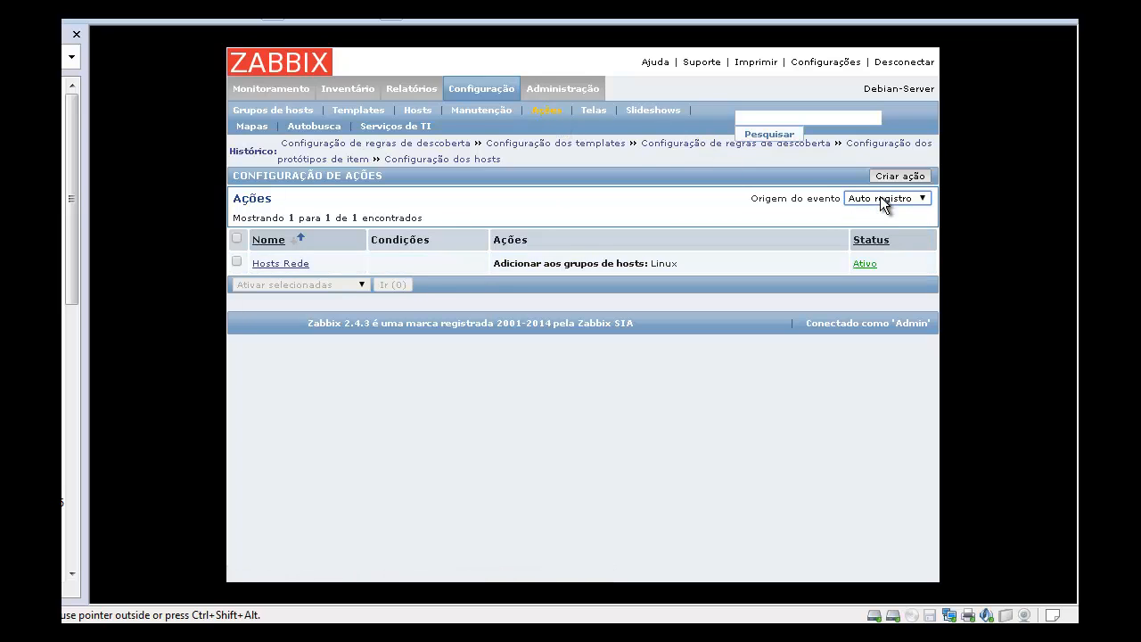
pyautogui.click(303, 263)
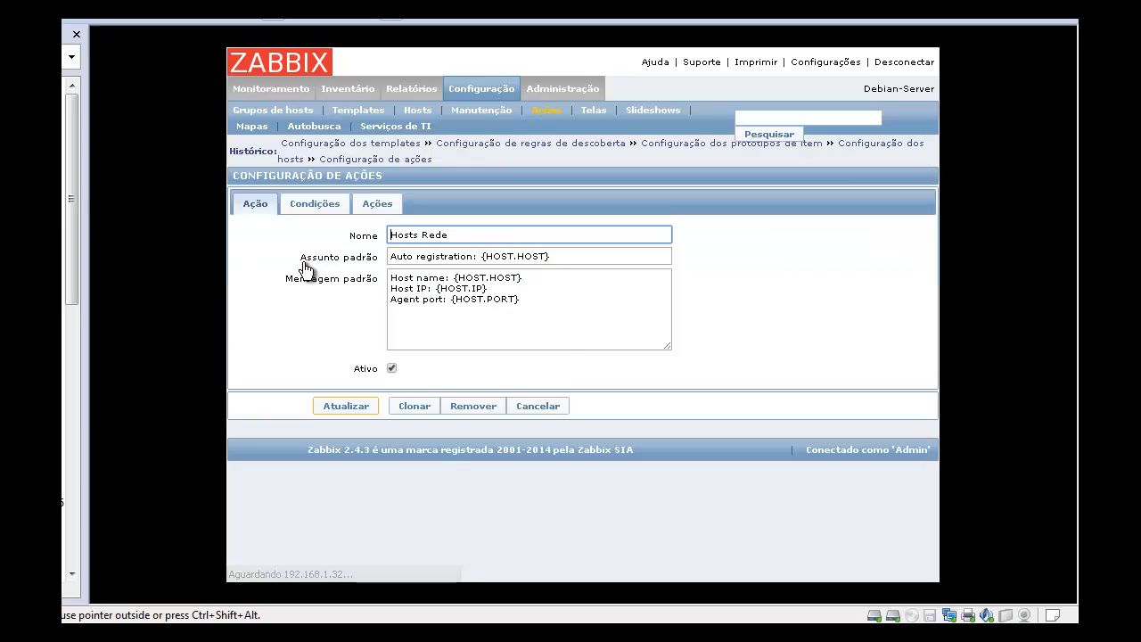
pyautogui.click(307, 203)
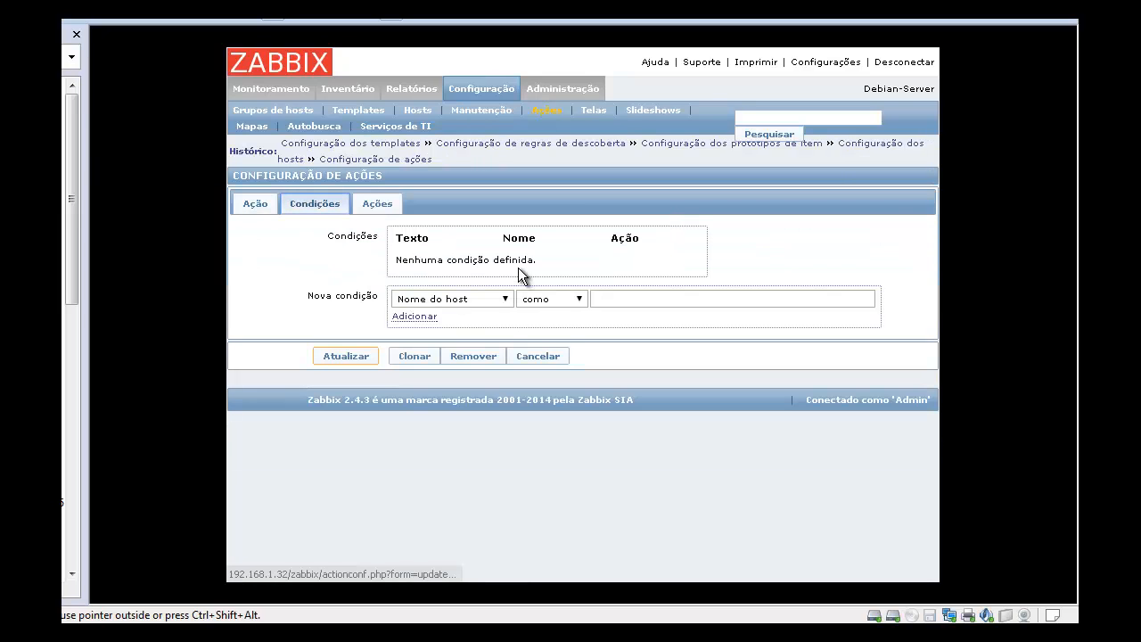
pyautogui.click(508, 298)
pyautogui.click(507, 298)
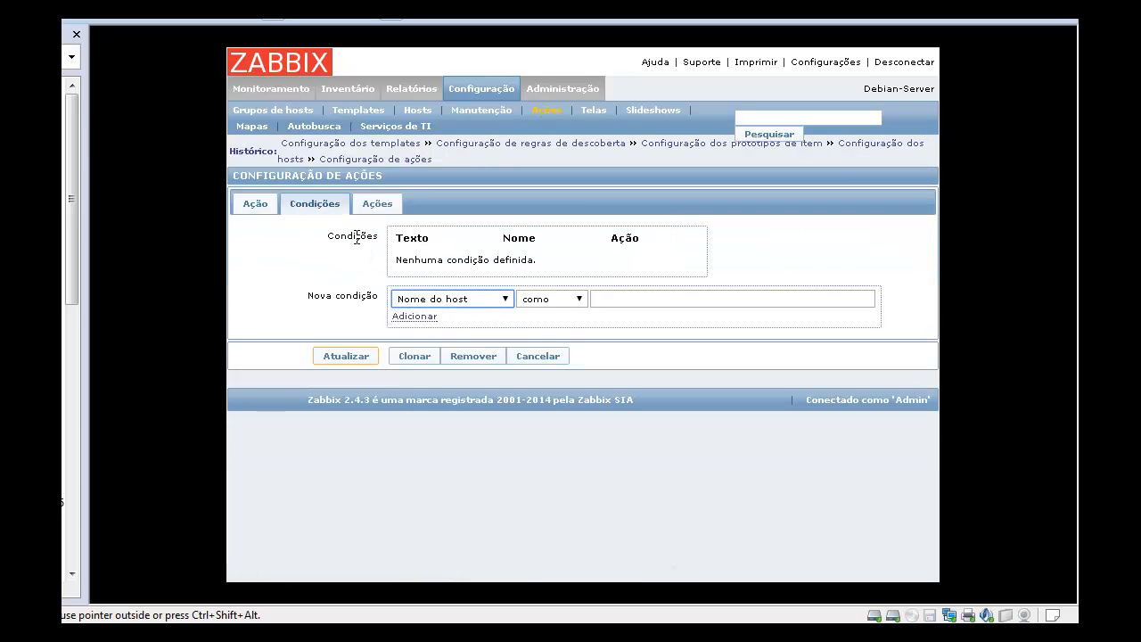
# Replace the Linux group with "Hosts da Rede" in the action's add-to-host-group operation and update the action
pyautogui.click(378, 201)
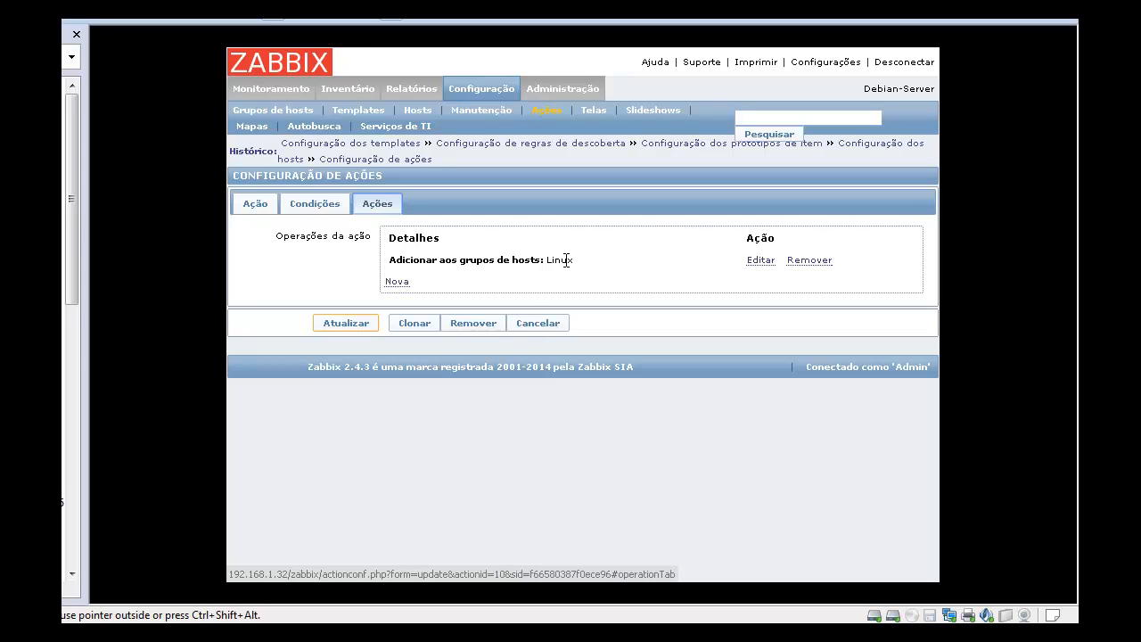
pyautogui.click(760, 261)
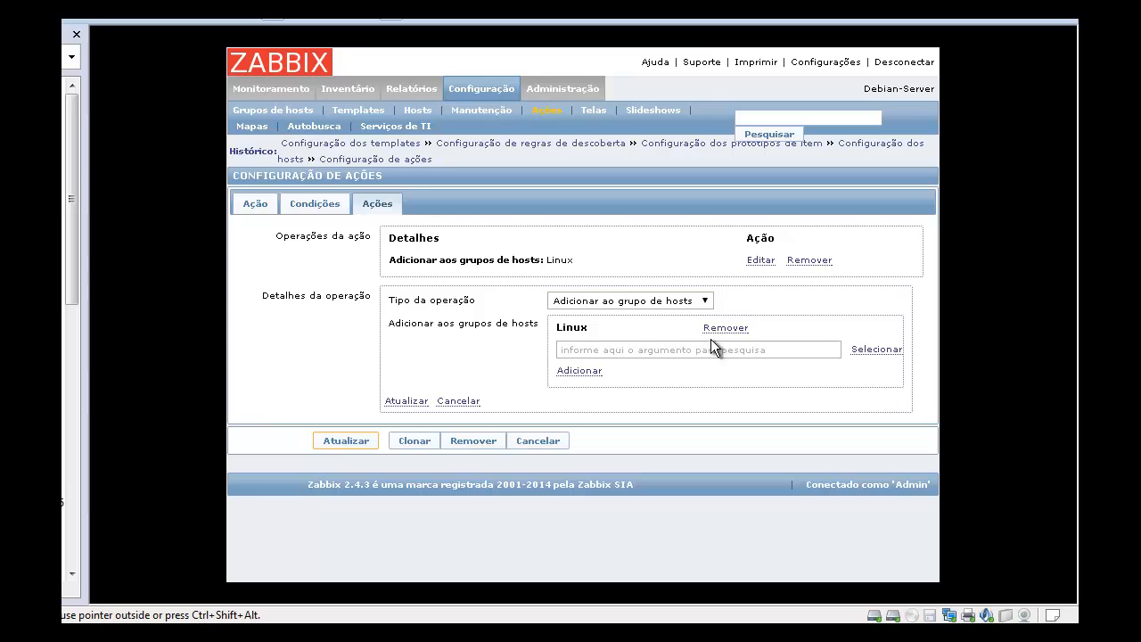
pyautogui.click(723, 328)
pyautogui.click(616, 332)
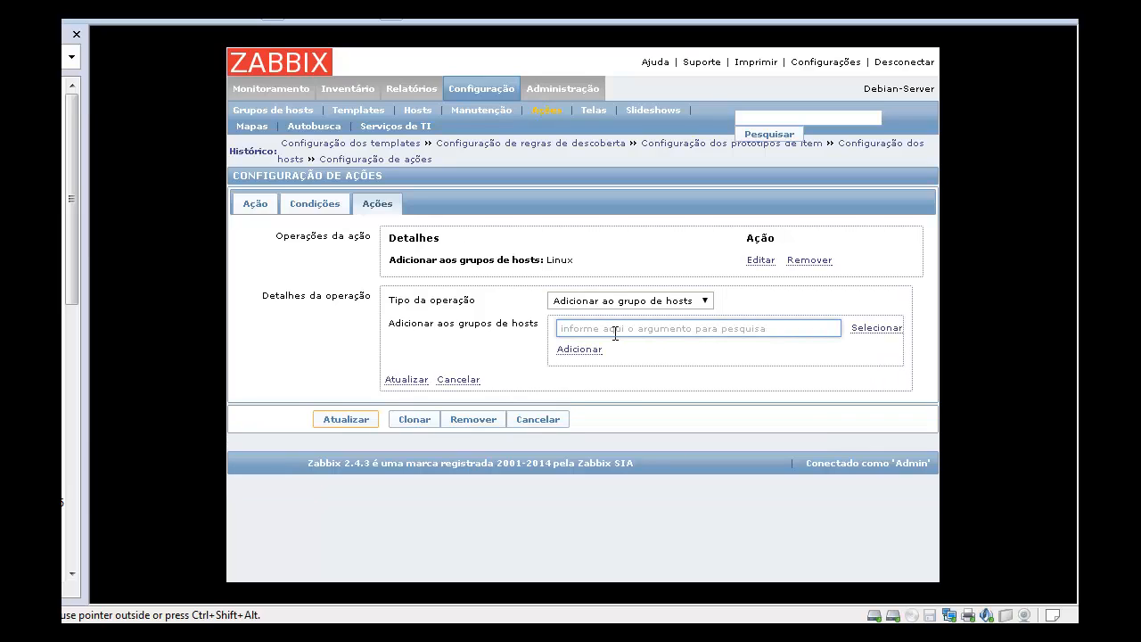
pyautogui.write('Host')
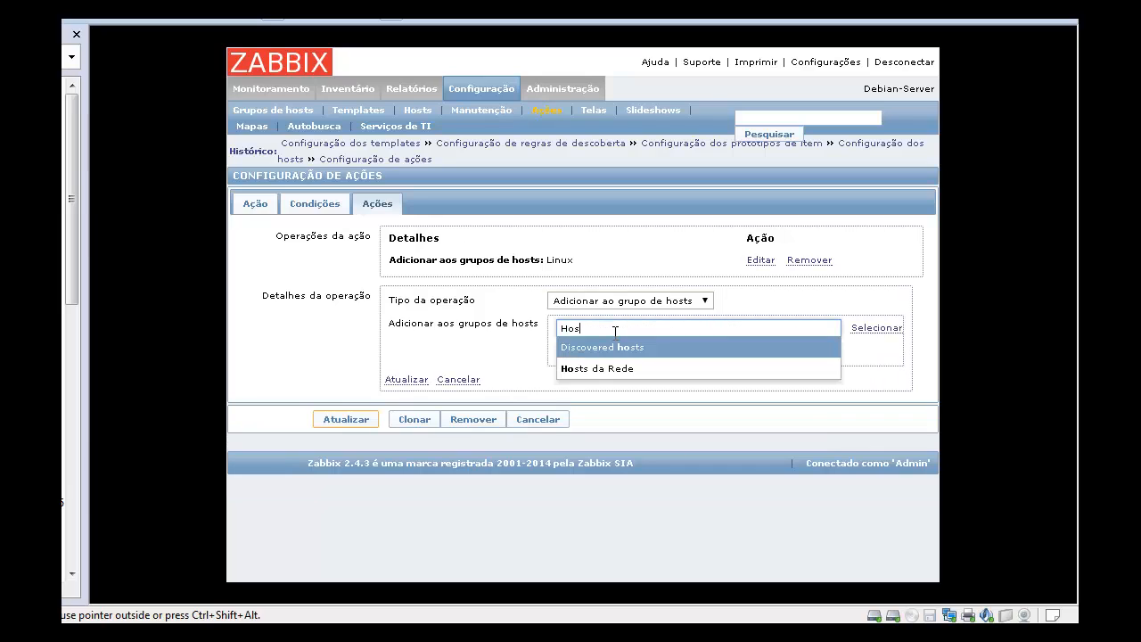
pyautogui.click(602, 368)
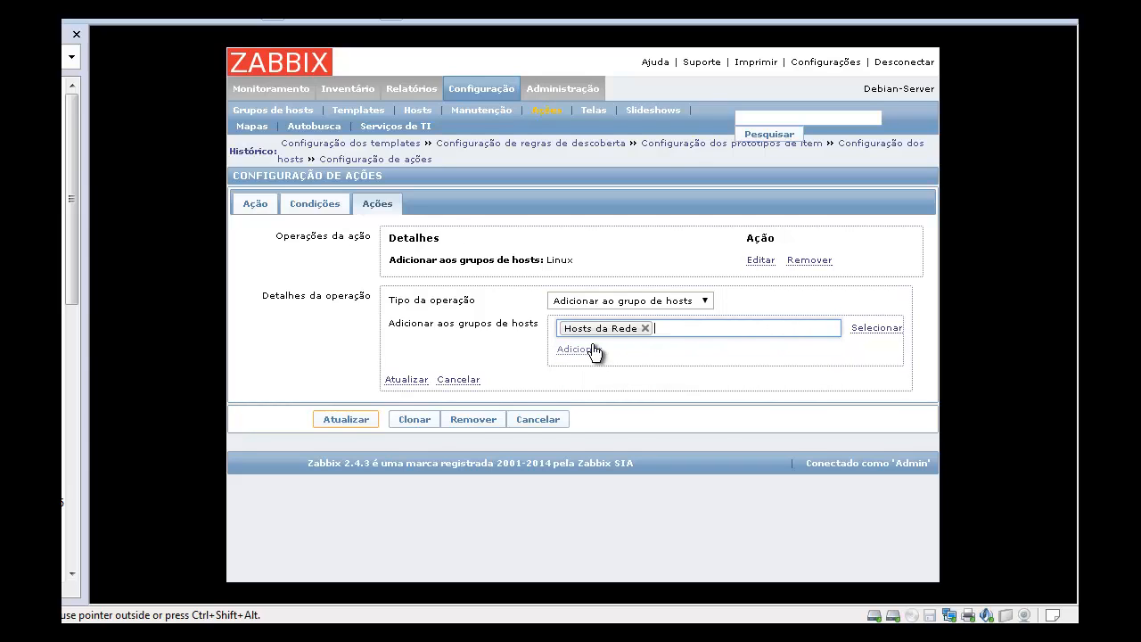
pyautogui.click(589, 348)
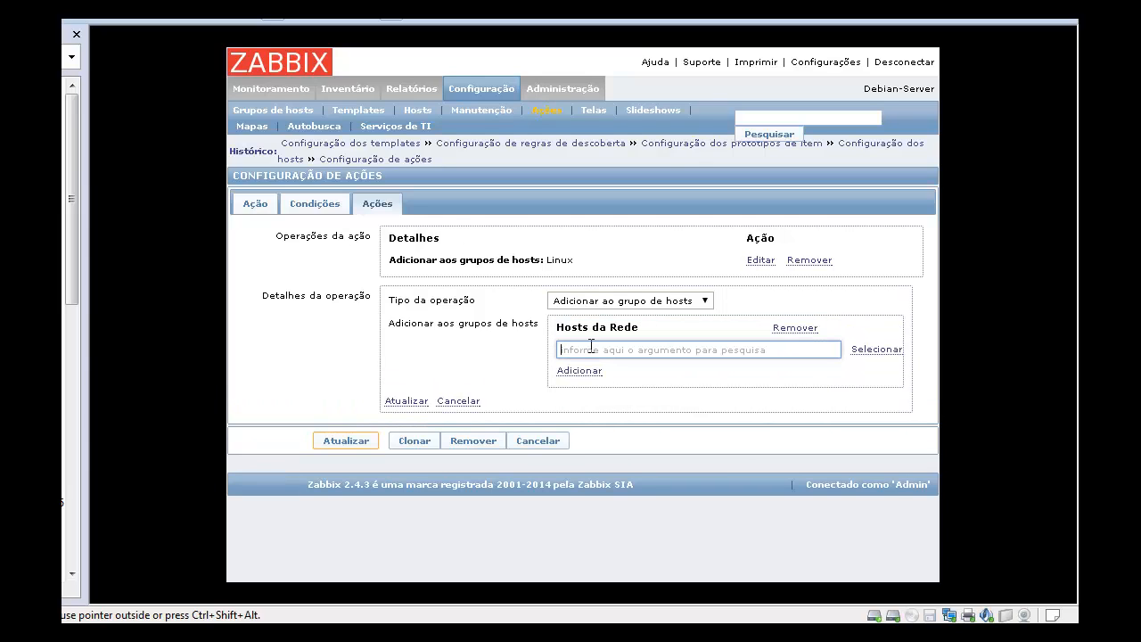
pyautogui.click(408, 403)
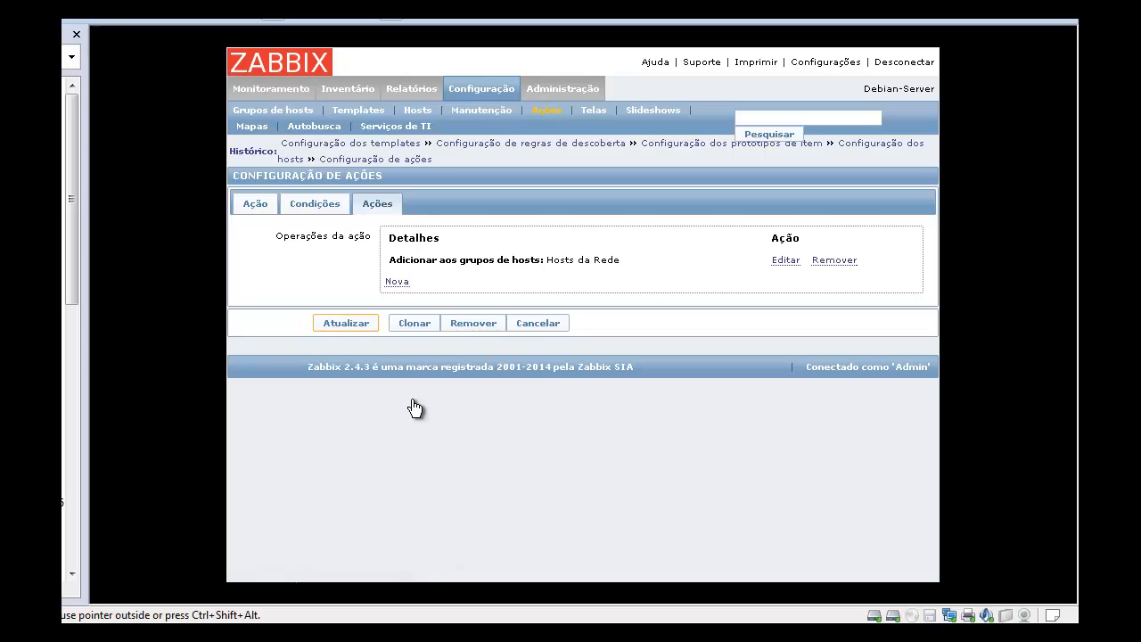
pyautogui.click(347, 326)
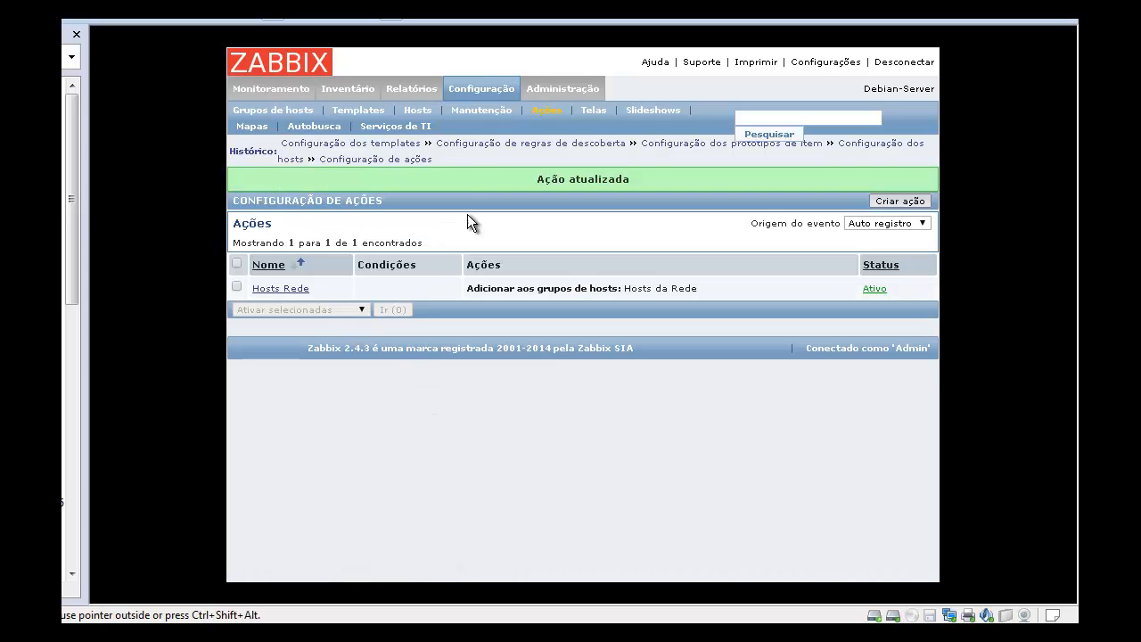
# Check the host groups, hosts and templates, and review the operations of the "Hosts Rede" action
pyautogui.click(292, 113)
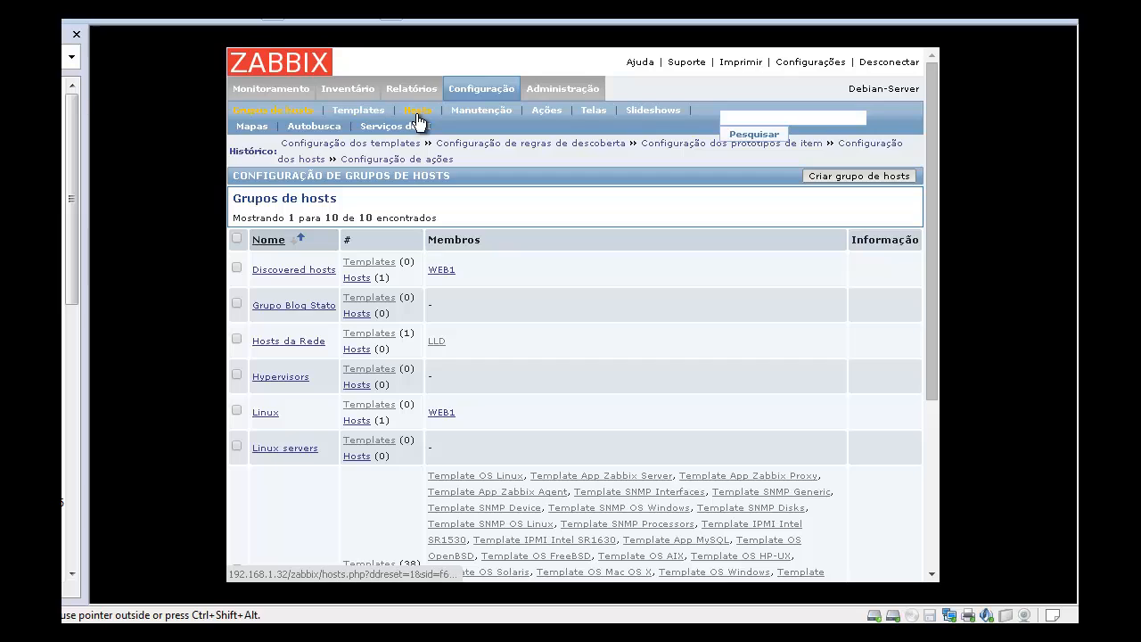
pyautogui.click(418, 116)
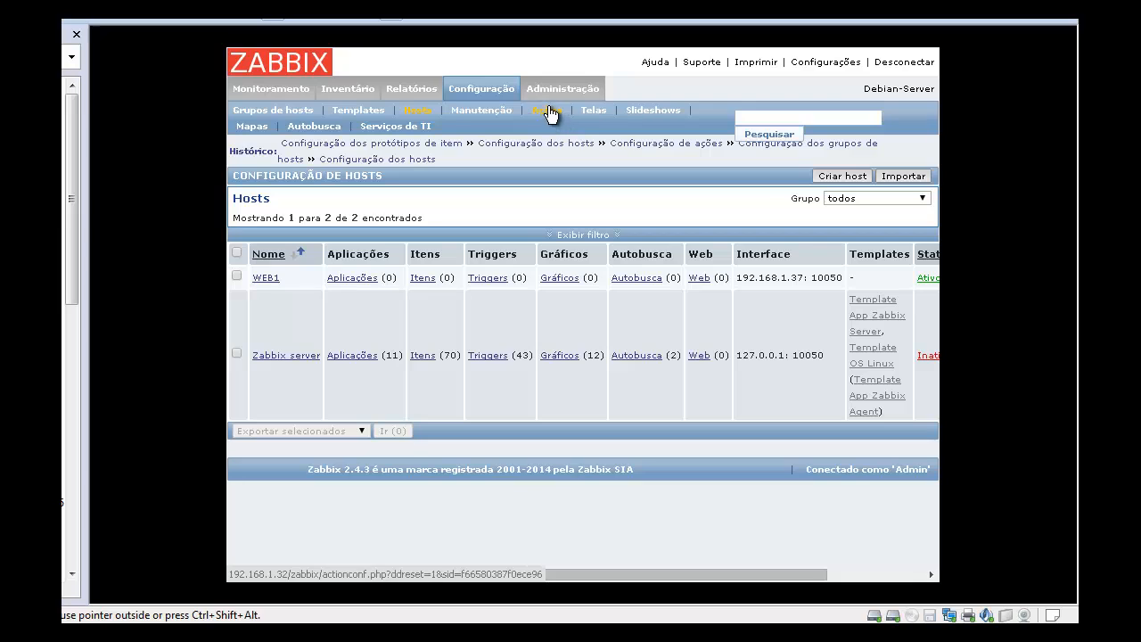
pyautogui.click(551, 114)
pyautogui.click(340, 113)
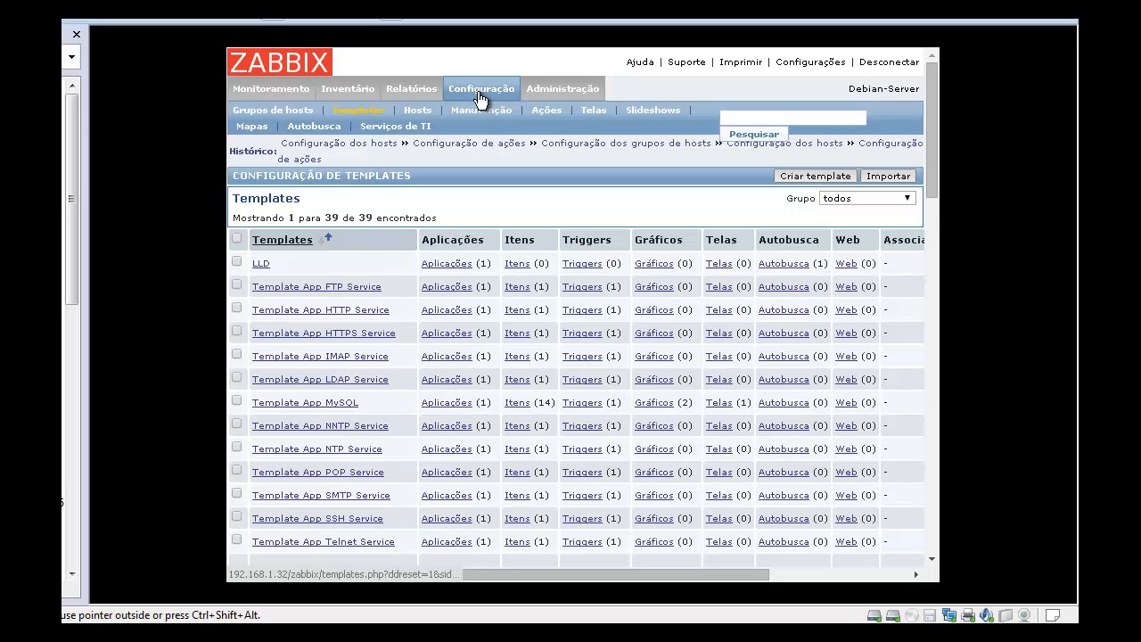
pyautogui.click(554, 111)
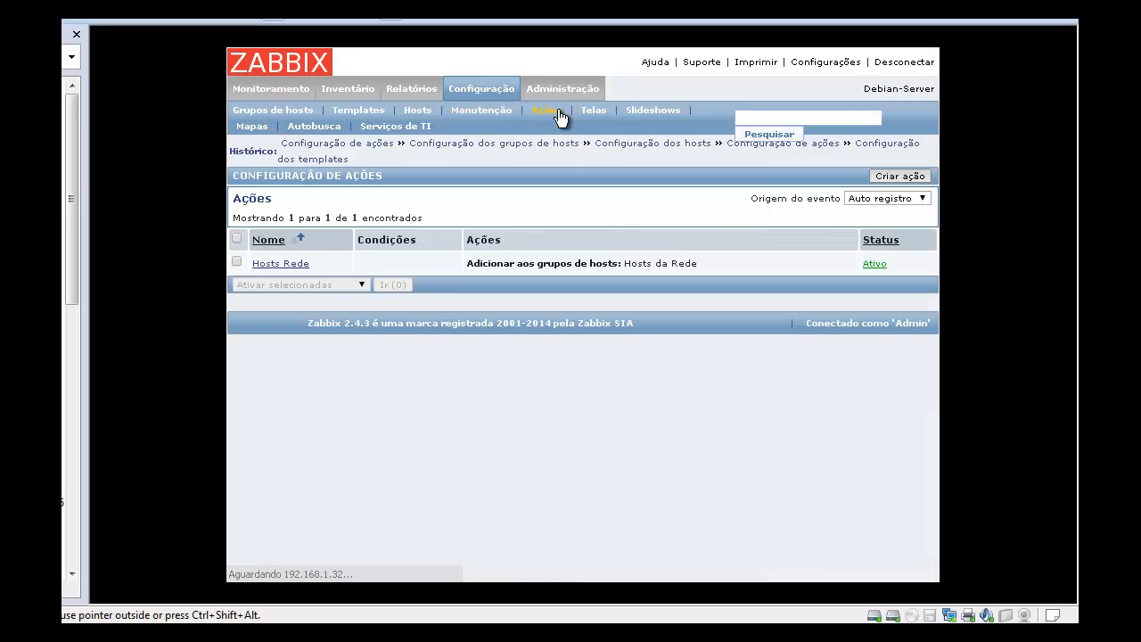
pyautogui.click(282, 263)
pyautogui.click(370, 206)
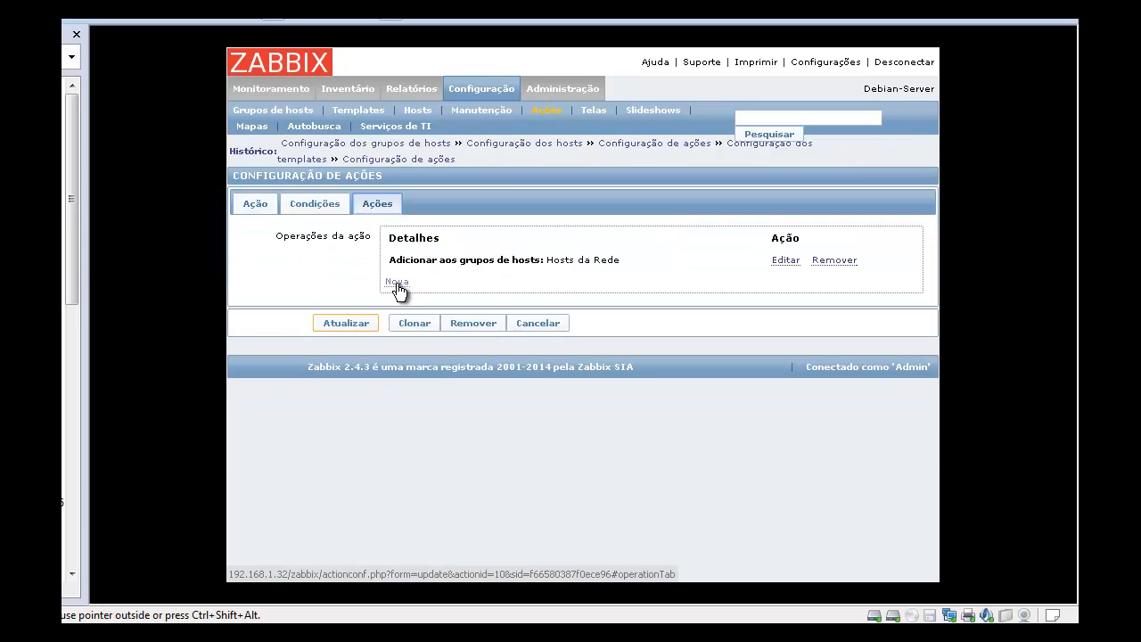
# Try to take the LLD template out of the "Hosts da Rede" host group and update the group
pyautogui.click(274, 112)
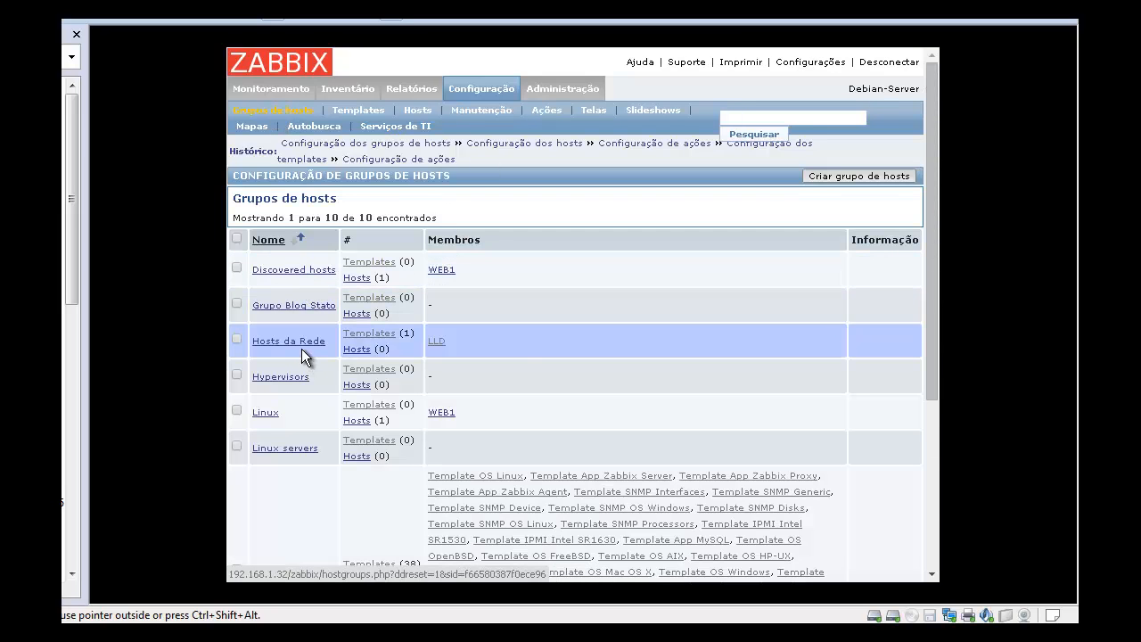
pyautogui.scroll(-3, 283, 402)
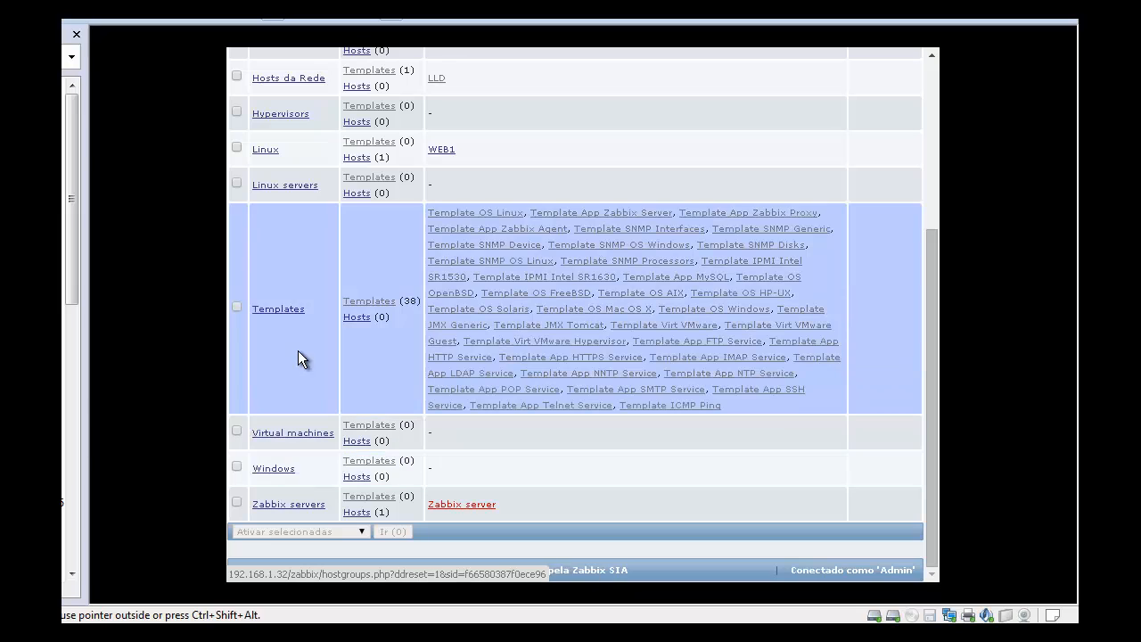
pyautogui.click(267, 79)
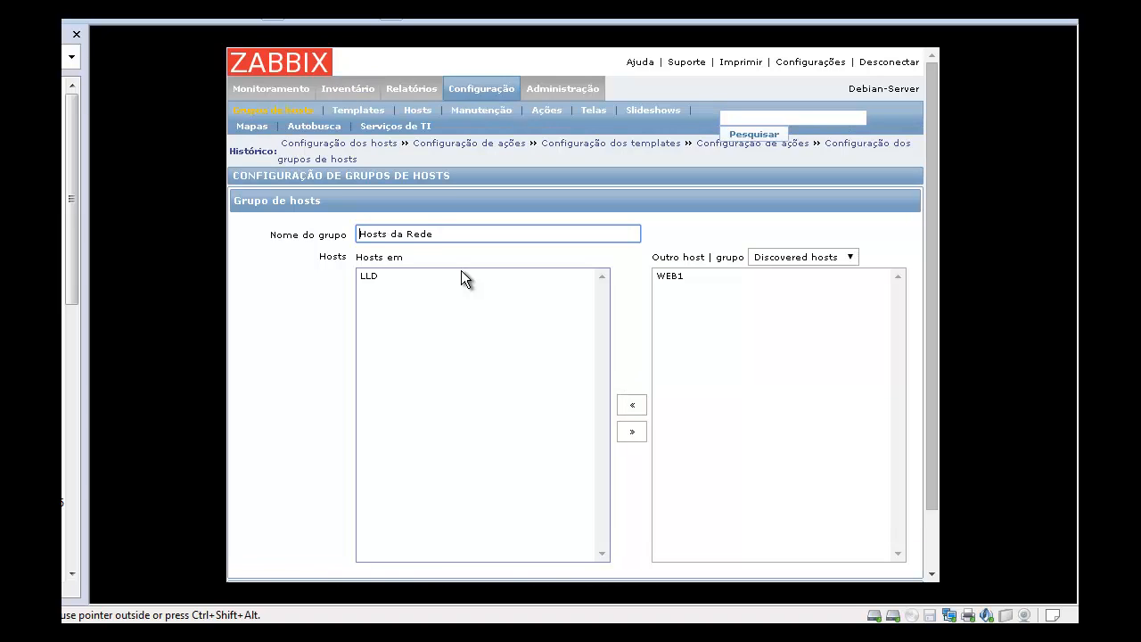
pyautogui.click(378, 275)
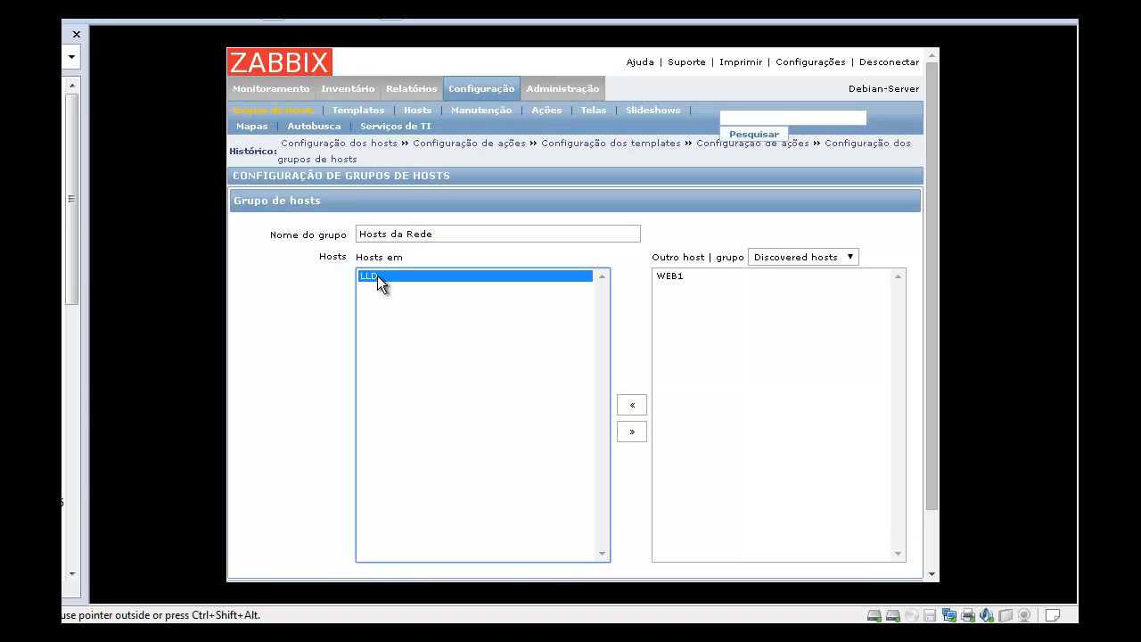
pyautogui.click(635, 432)
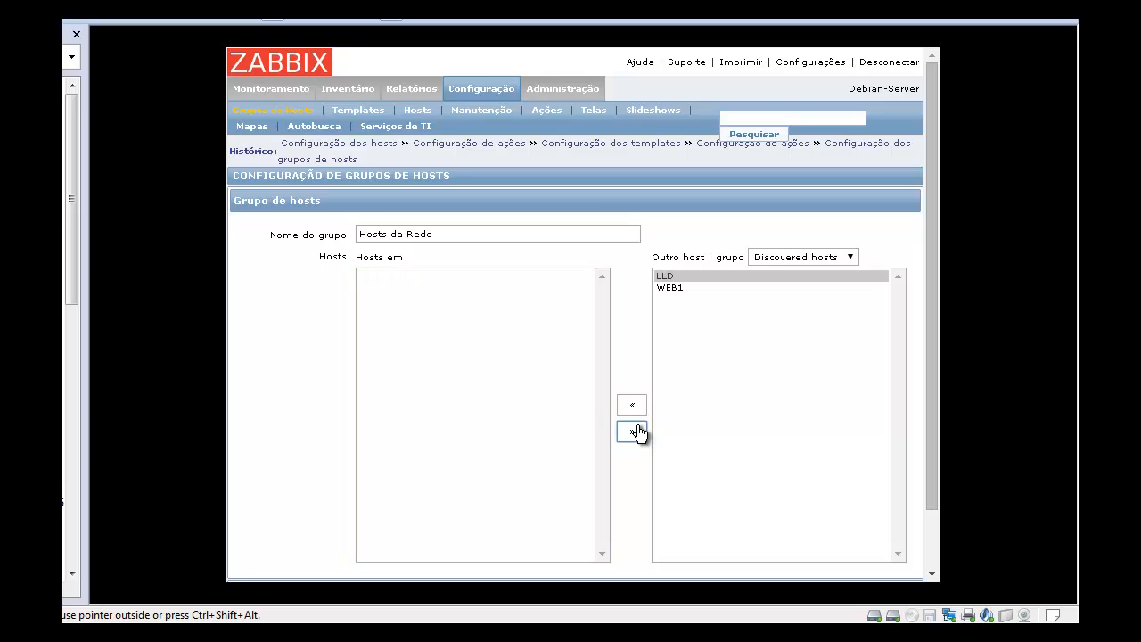
pyautogui.scroll(-2, 534, 444)
pyautogui.scroll(2, 536, 444)
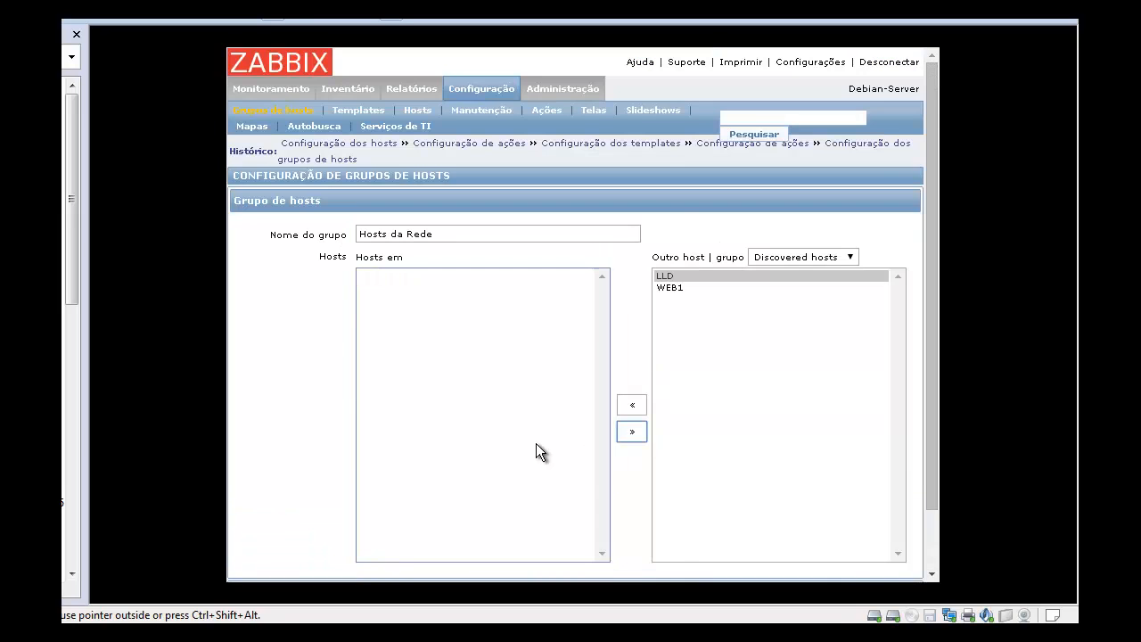
pyautogui.scroll(-2, 536, 443)
pyautogui.click(362, 527)
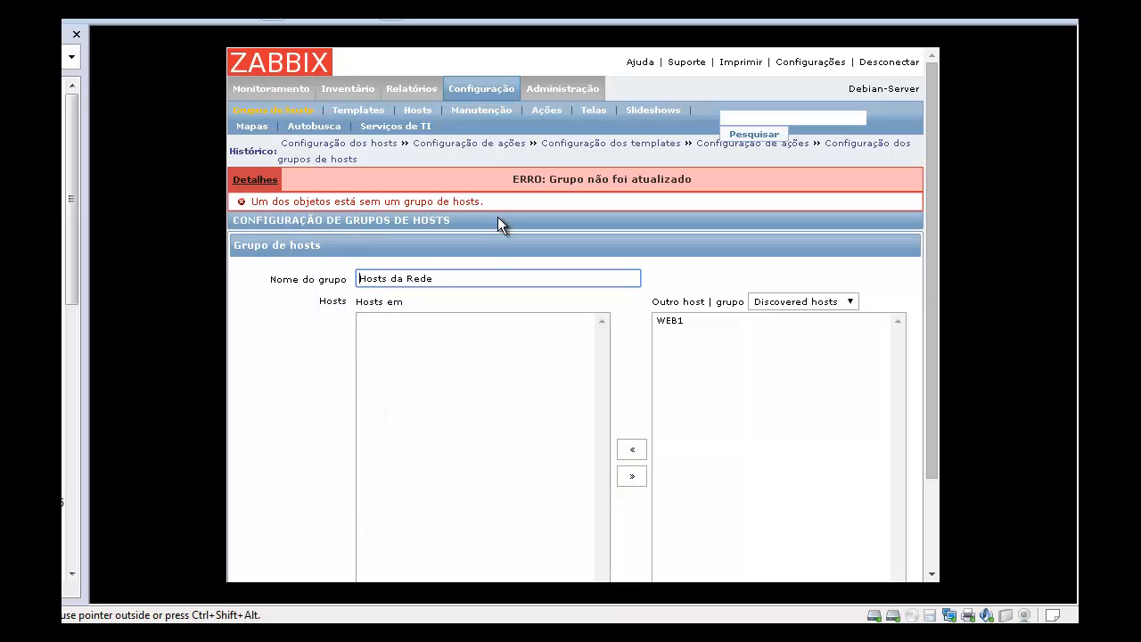
pyautogui.scroll(-3, 453, 443)
pyautogui.click(535, 527)
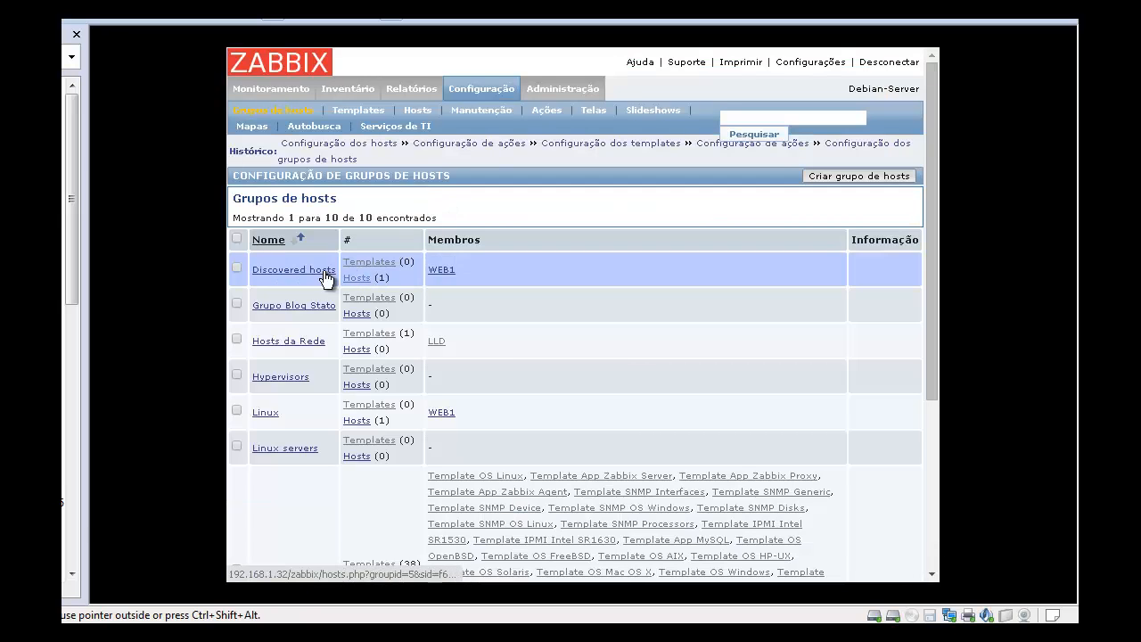
# Reopen the "Hosts da Rede" host group, review its members and leave without making changes
pyautogui.click(289, 343)
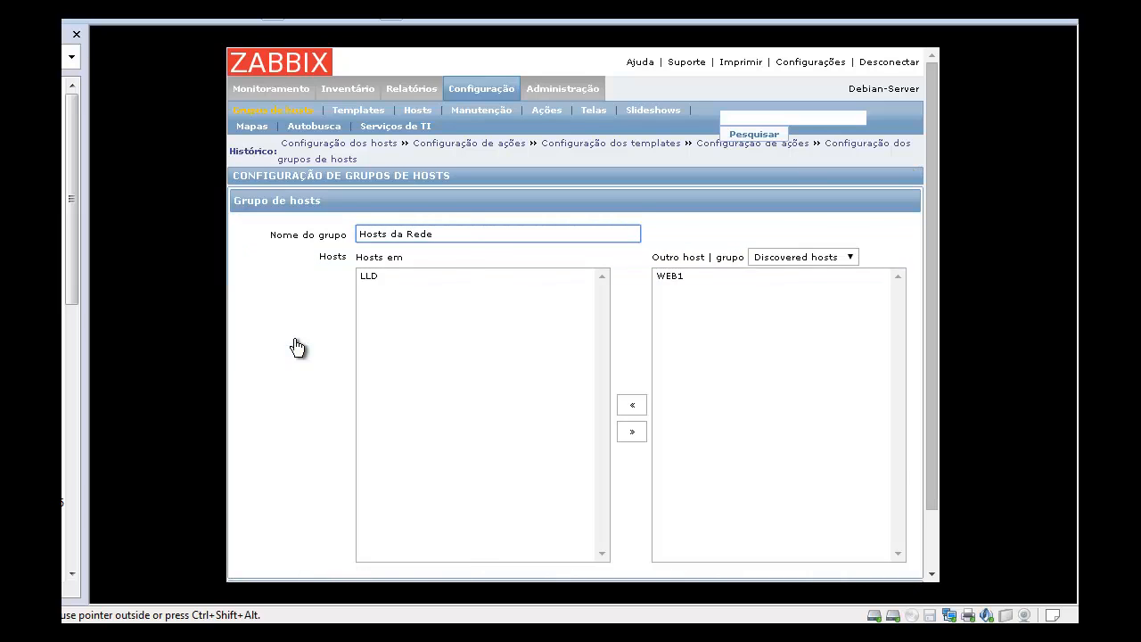
pyautogui.scroll(-1, 297, 346)
pyautogui.scroll(1, 297, 346)
pyautogui.scroll(-1, 393, 467)
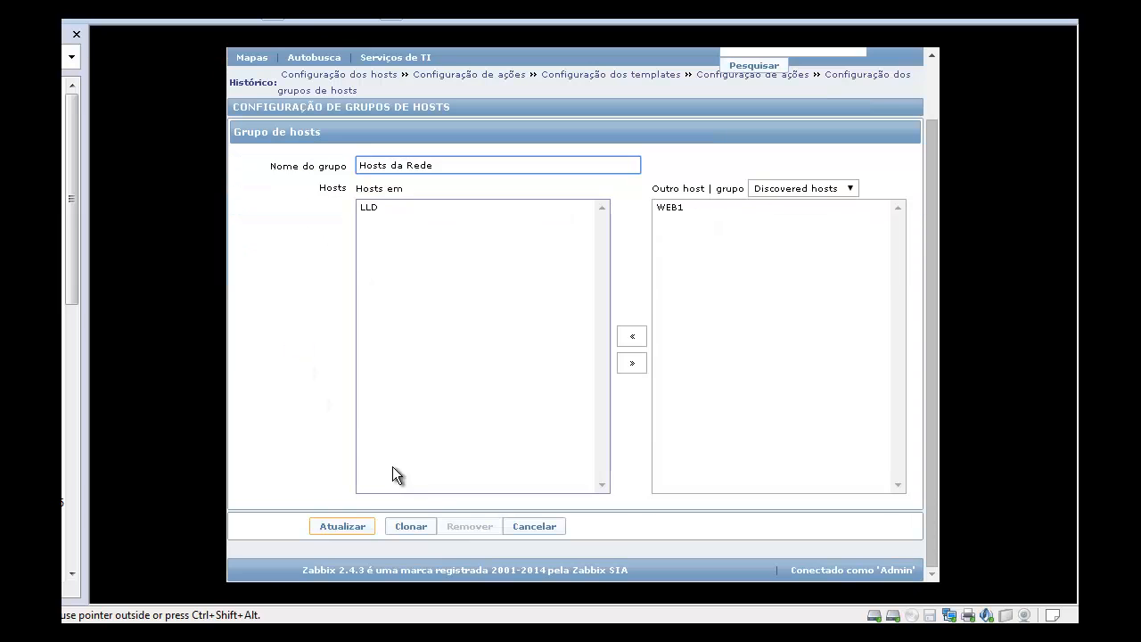
pyautogui.click(546, 529)
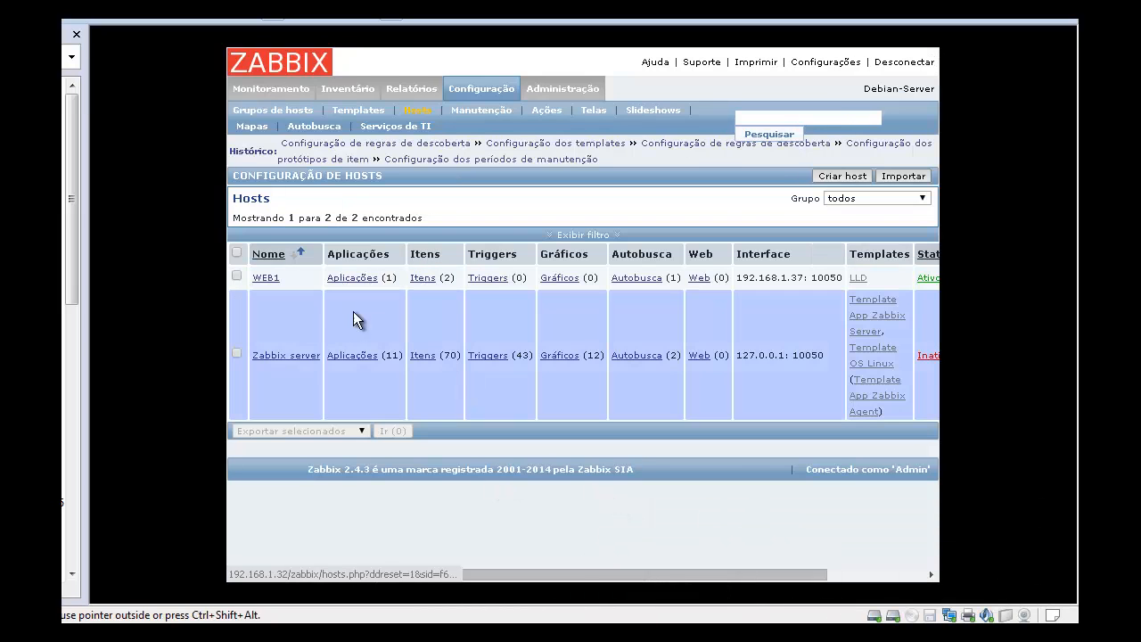
# Remove the host WEB1 from the configured hosts and confirm the removal
pyautogui.click(238, 276)
pyautogui.click(357, 431)
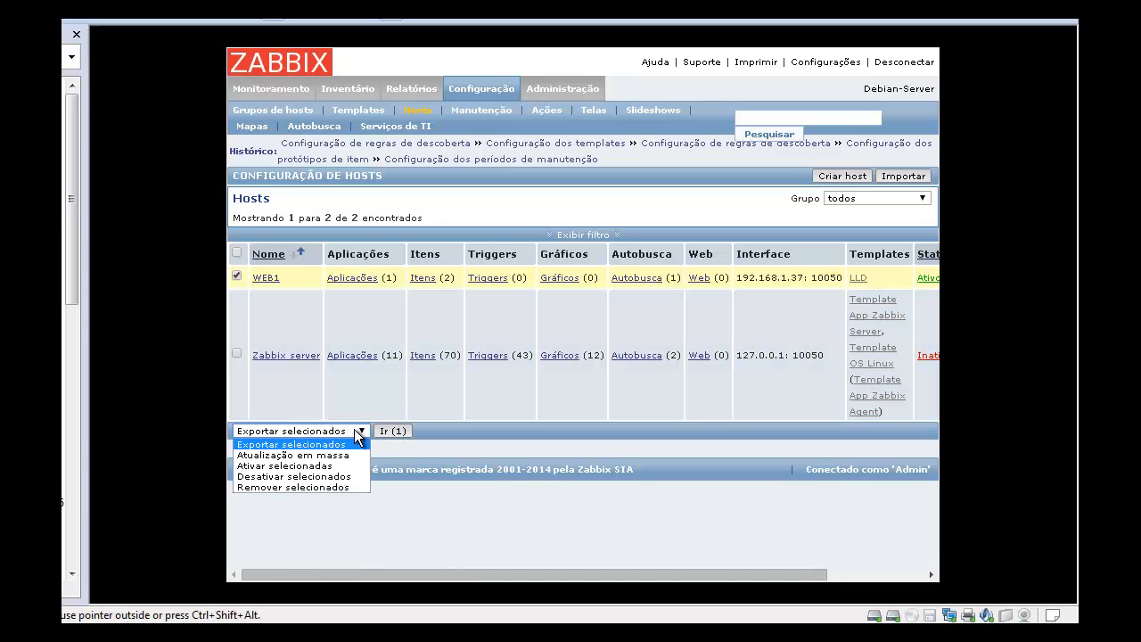
pyautogui.click(309, 486)
pyautogui.click(399, 431)
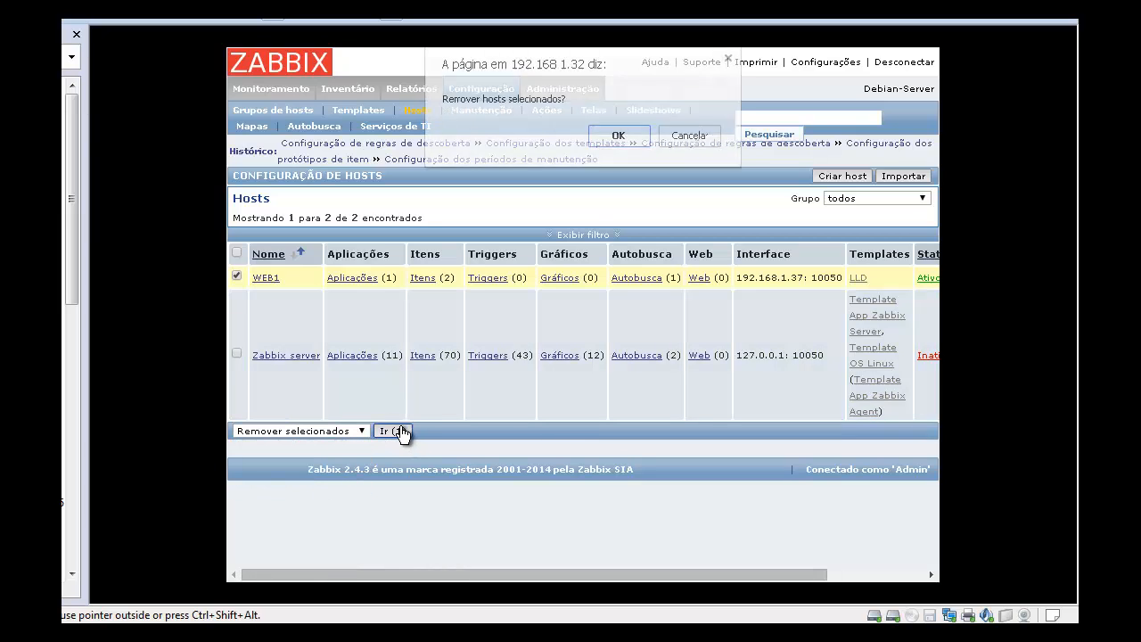
pyautogui.click(615, 136)
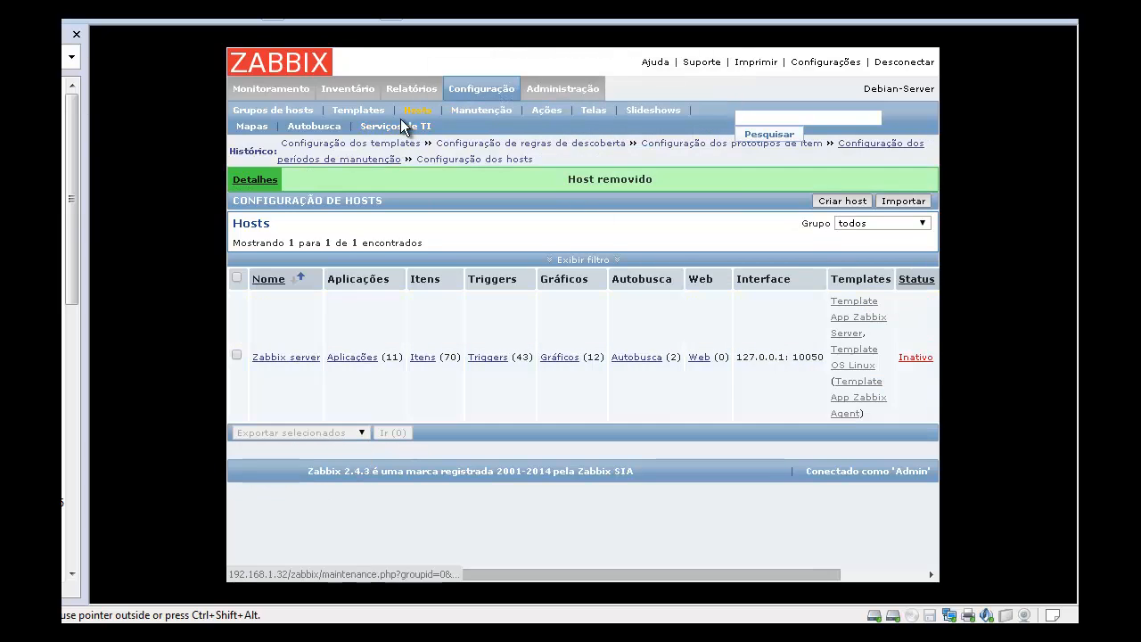
# Check the members of the host groups and the list of configured hosts
pyautogui.click(299, 114)
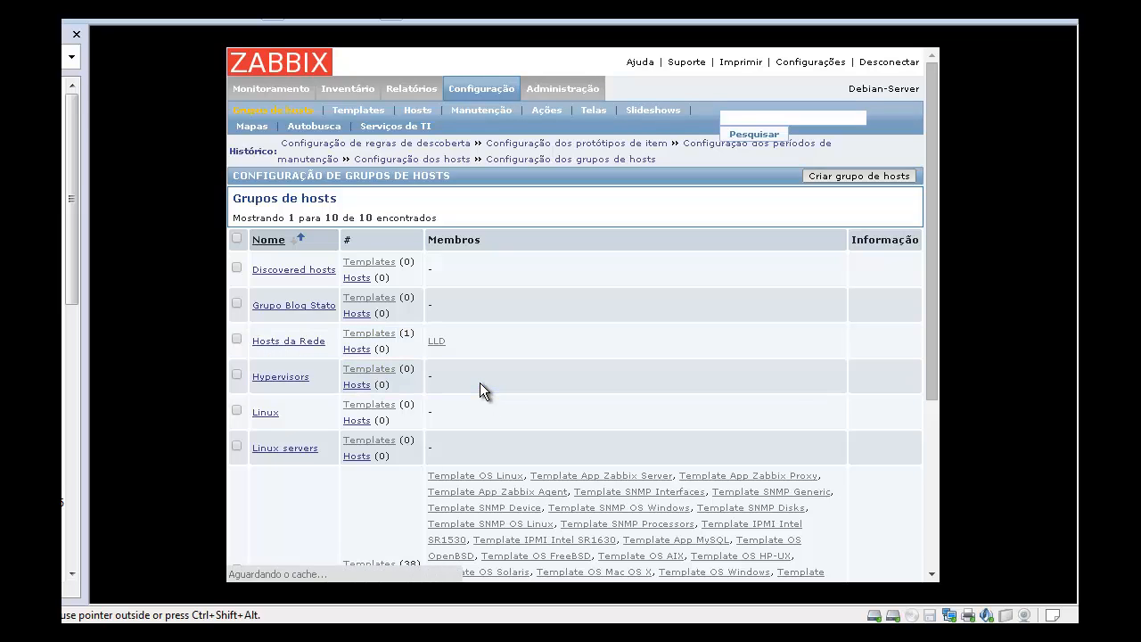
pyautogui.click(419, 112)
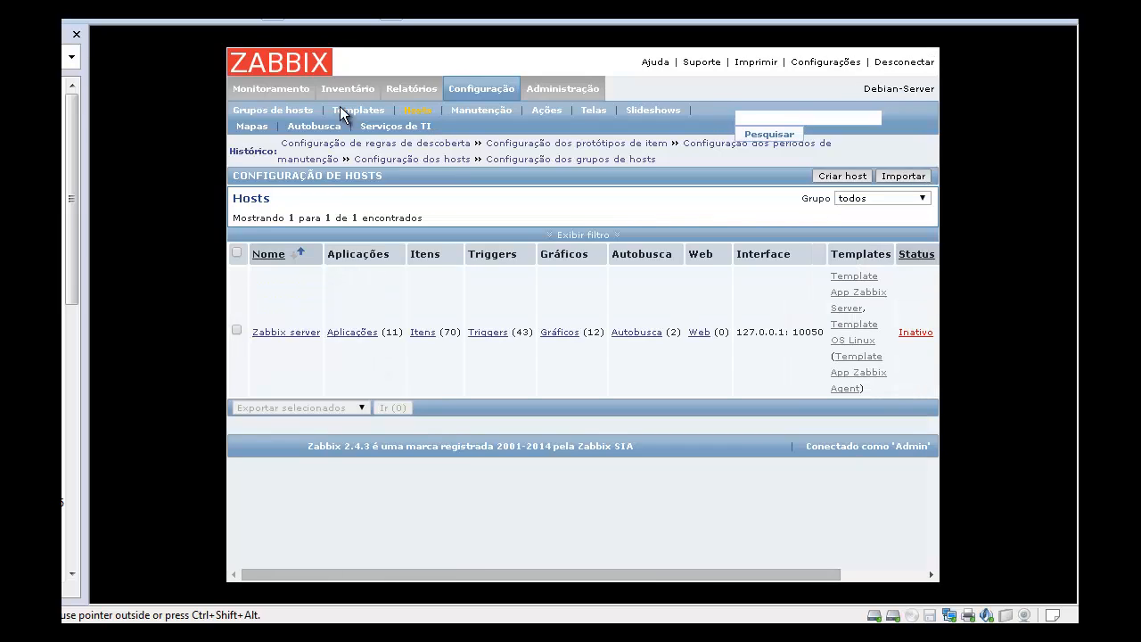
pyautogui.click(287, 112)
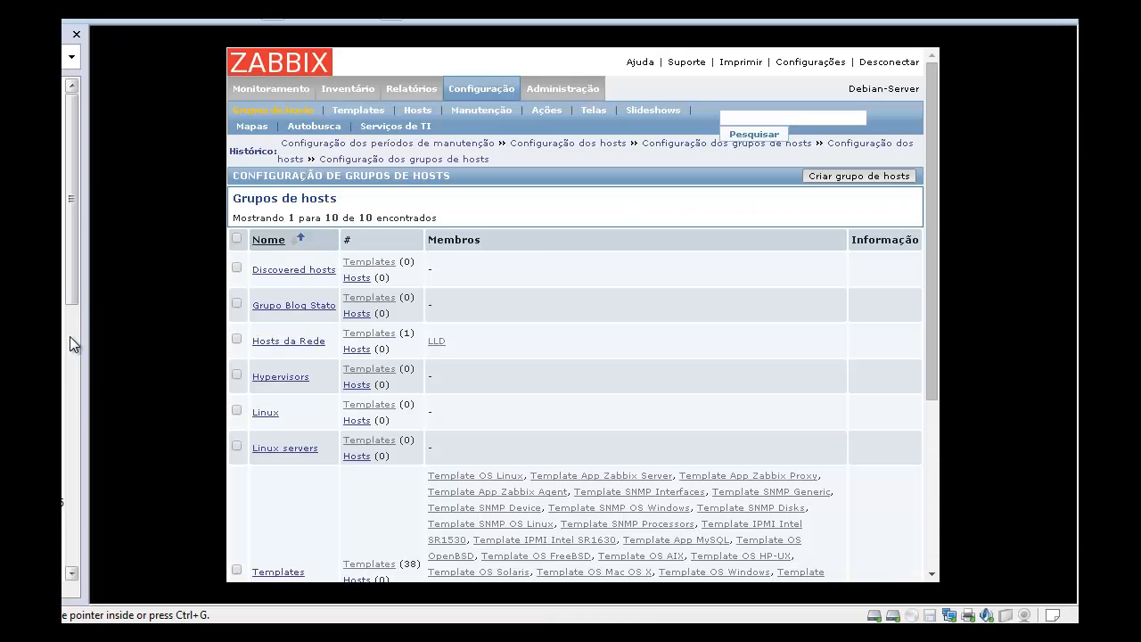
# Switch to the PowerPoint presentation and review the slides from "Item FileSystem" to "Espaço Disponível em Disco"
pyautogui.hotkey('alt', 'Tab')
pyautogui.hotkey('alt', 'Tab')
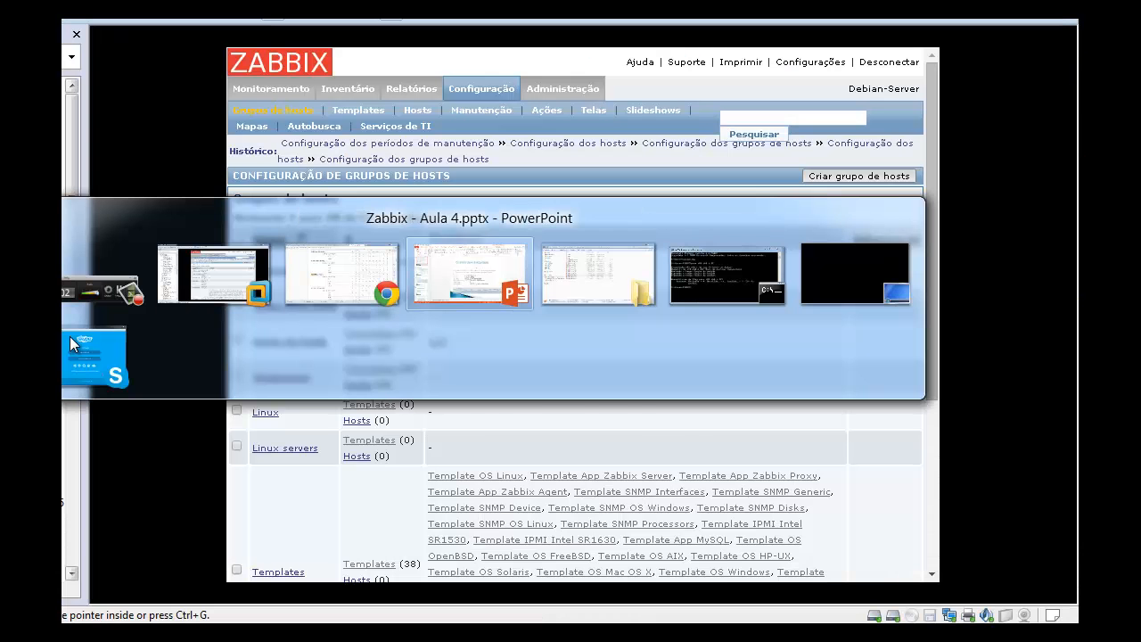
pyautogui.scroll(-1, 463, 188)
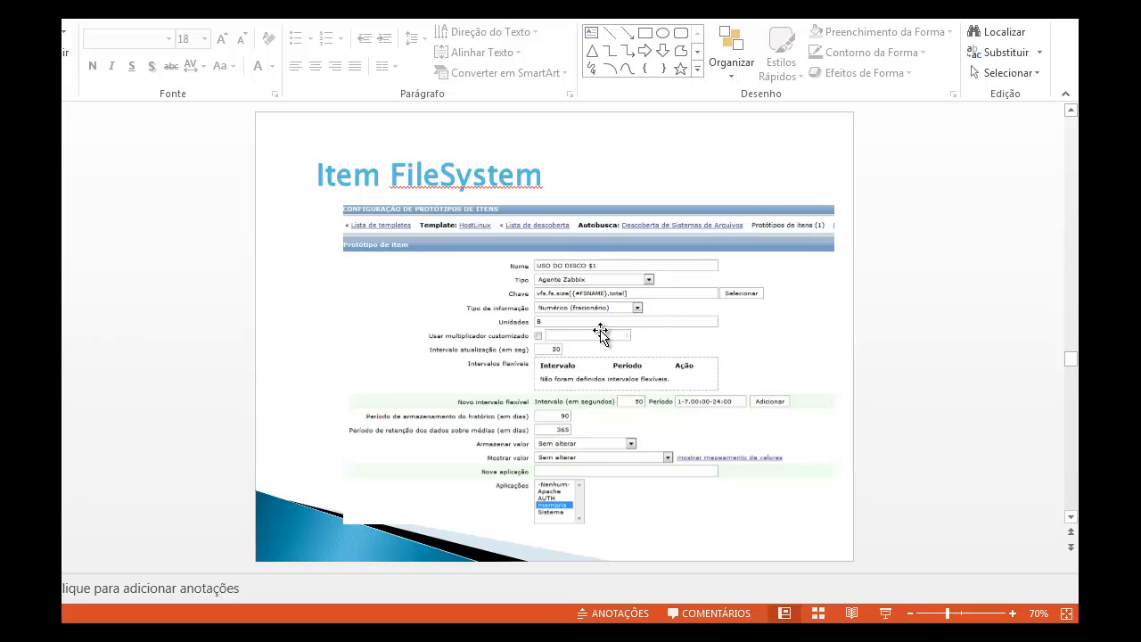
pyautogui.press('pagedown')
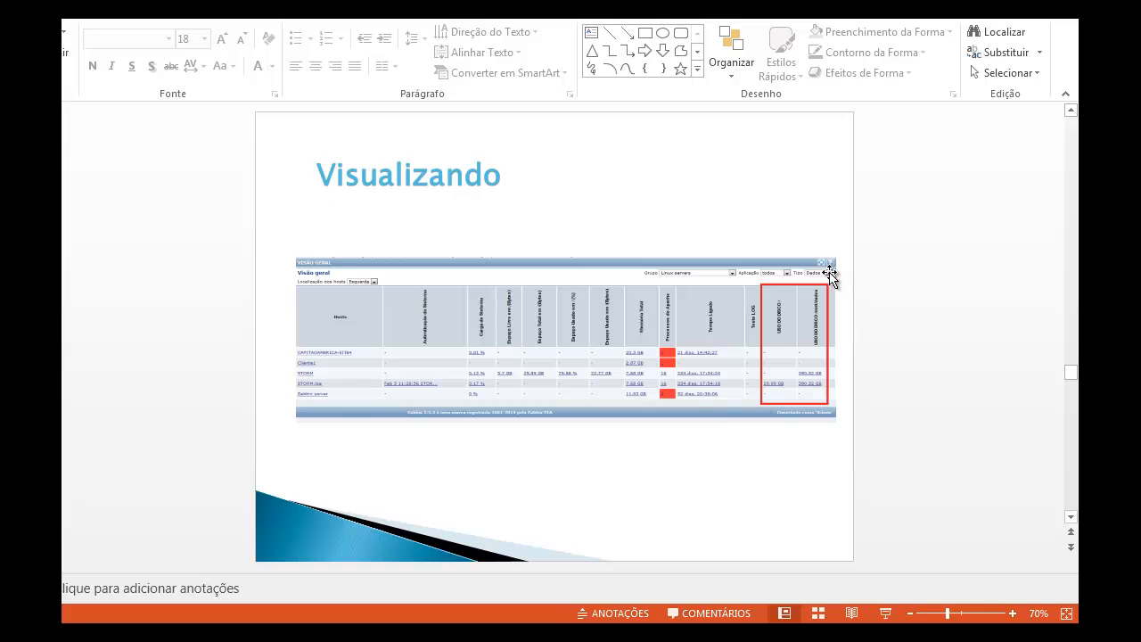
pyautogui.press('pagedown')
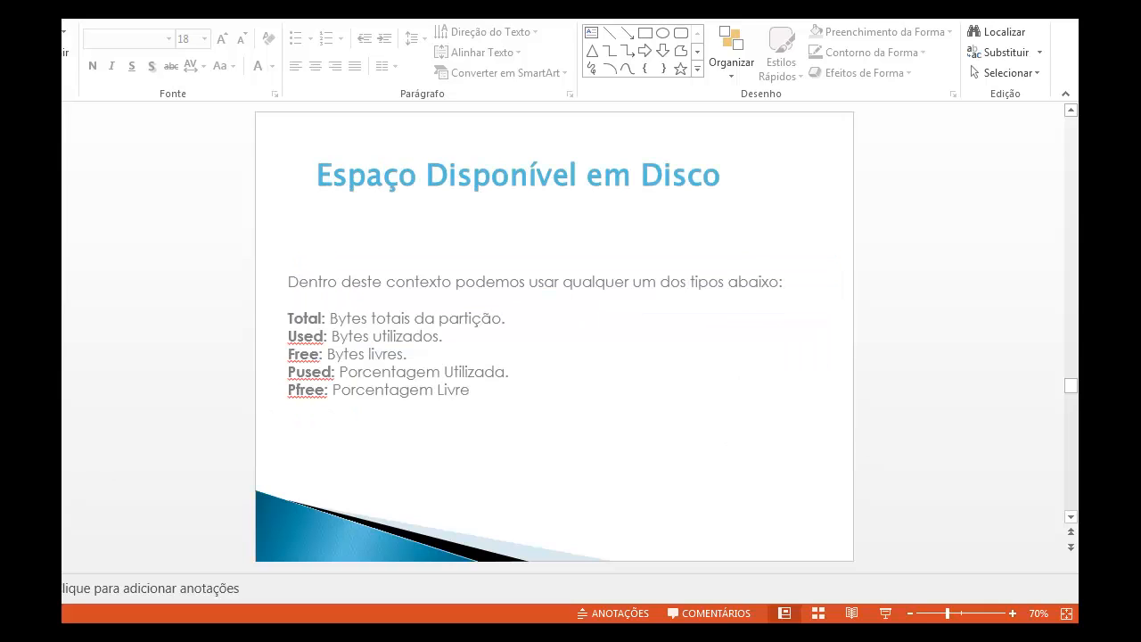
pyautogui.click(293, 318)
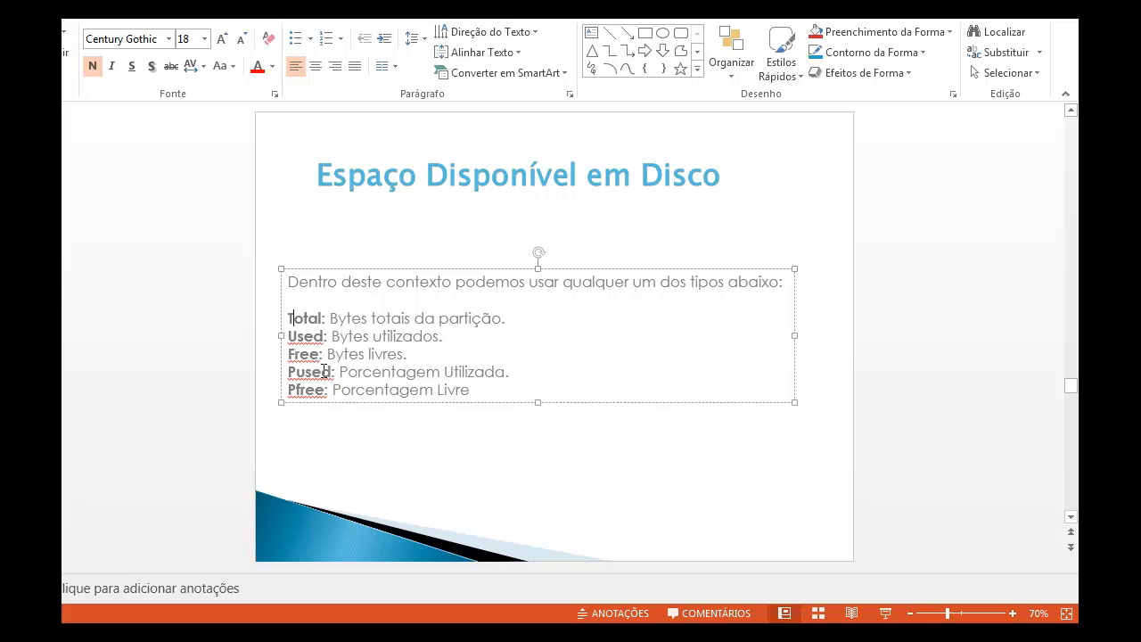
# Switch to the Zabbix documentation in Chrome and examine which agent item keys each operating system supports
pyautogui.hotkey('alt', 'Tab')
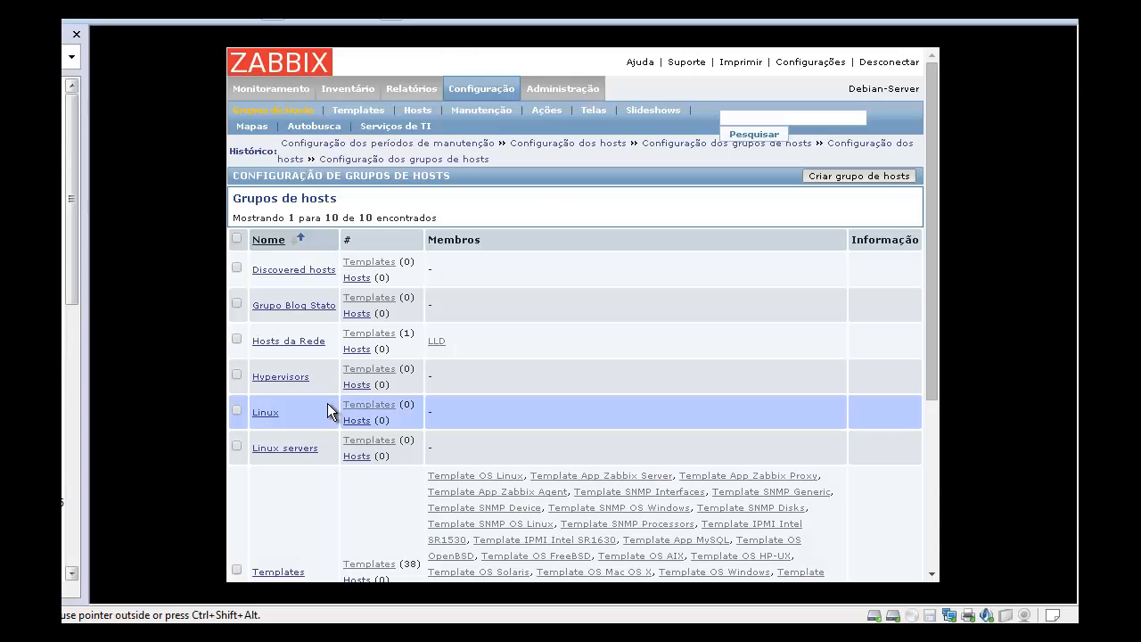
pyautogui.hotkey('alt', 'Tab')
pyautogui.hotkey('alt', 'Tab')
pyautogui.hotkey('alt', 'Tab')
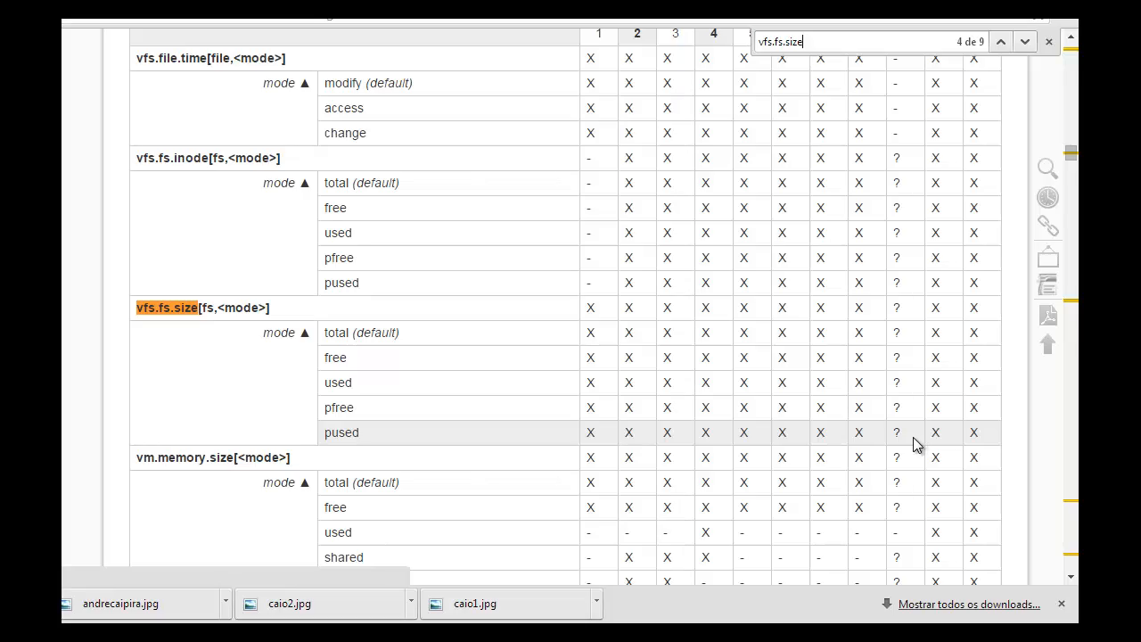
pyautogui.scroll(20, 914, 443)
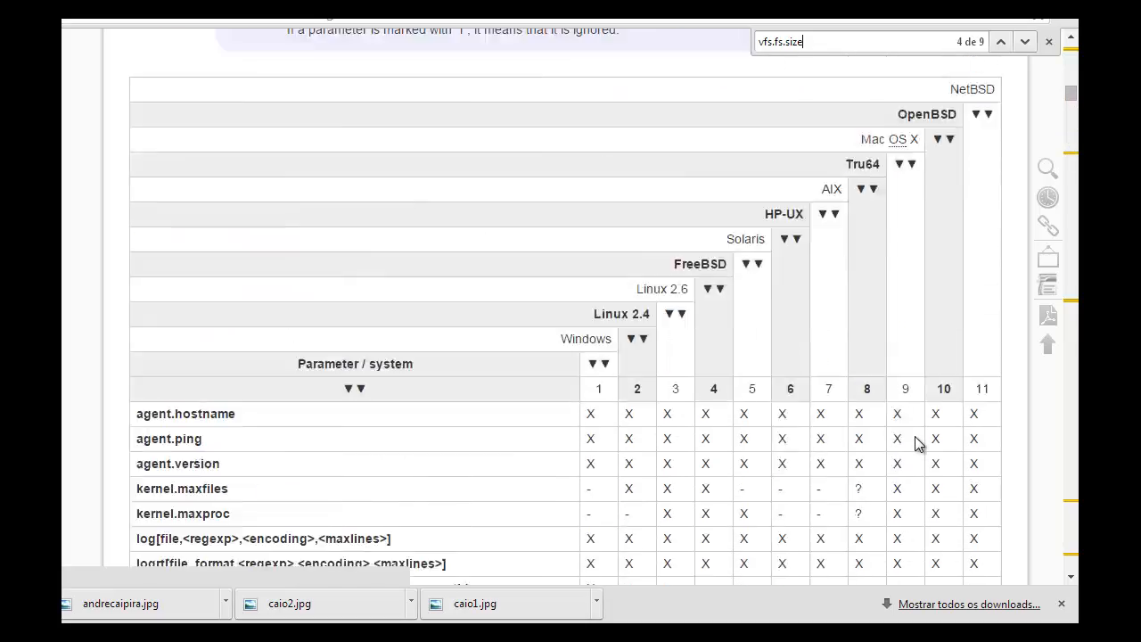
pyautogui.scroll(-15, 916, 437)
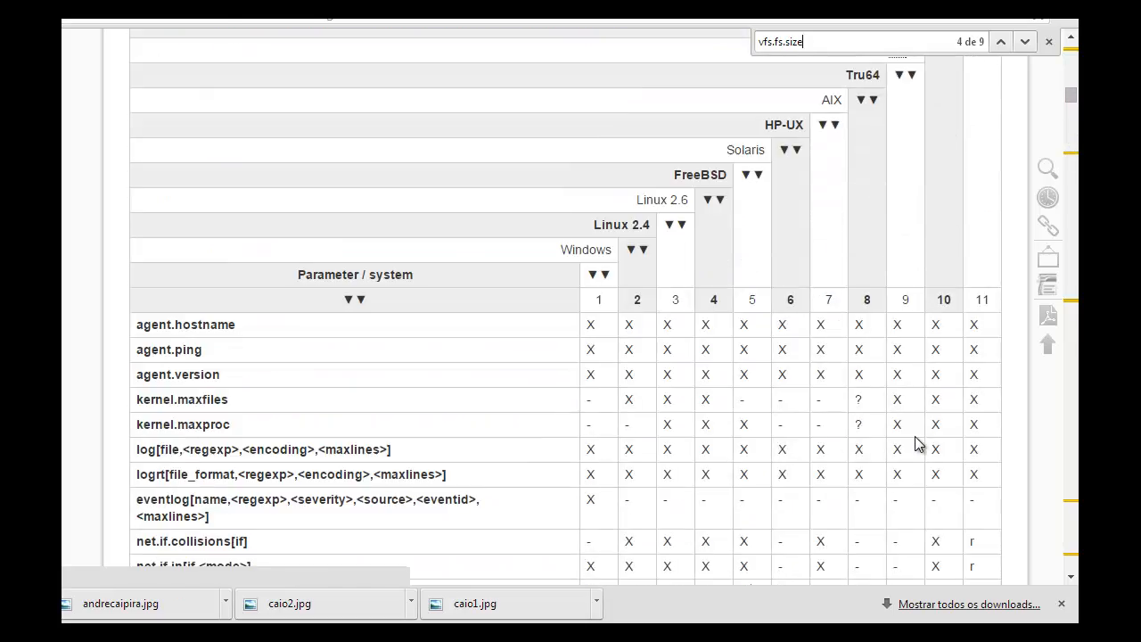
pyautogui.scroll(-10, 684, 319)
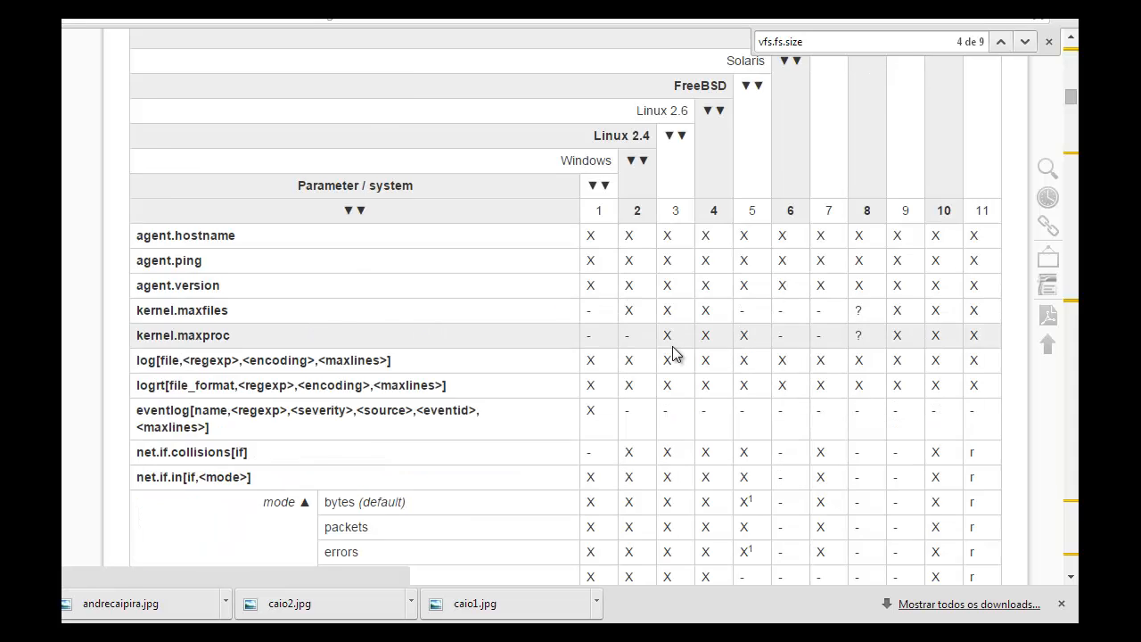
pyautogui.scroll(-4, 672, 357)
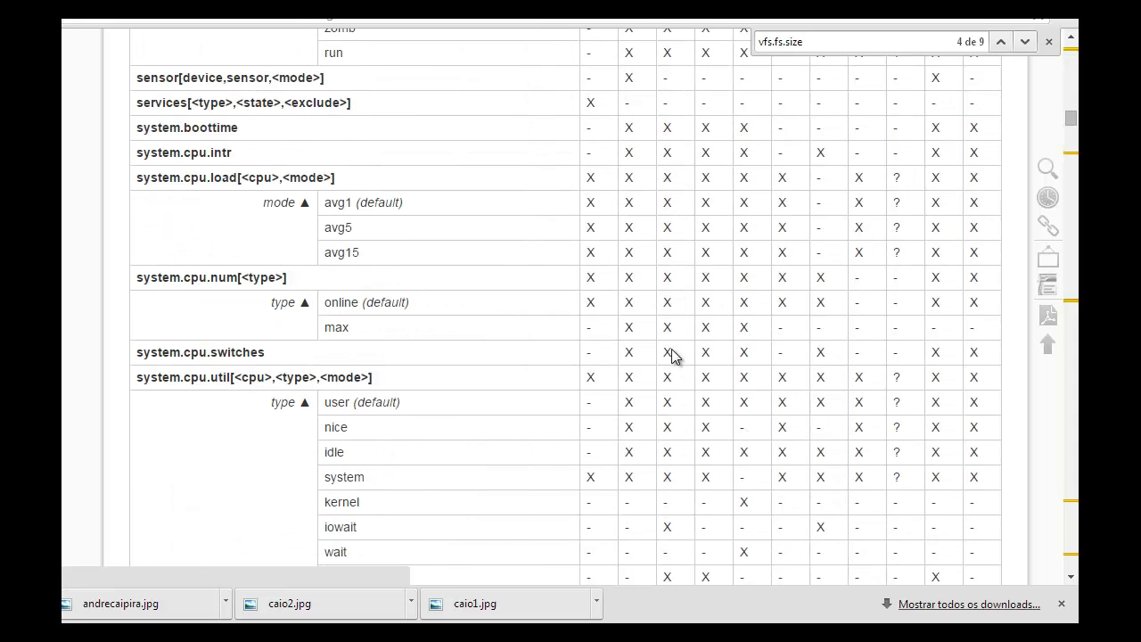
pyautogui.scroll(-12, 672, 357)
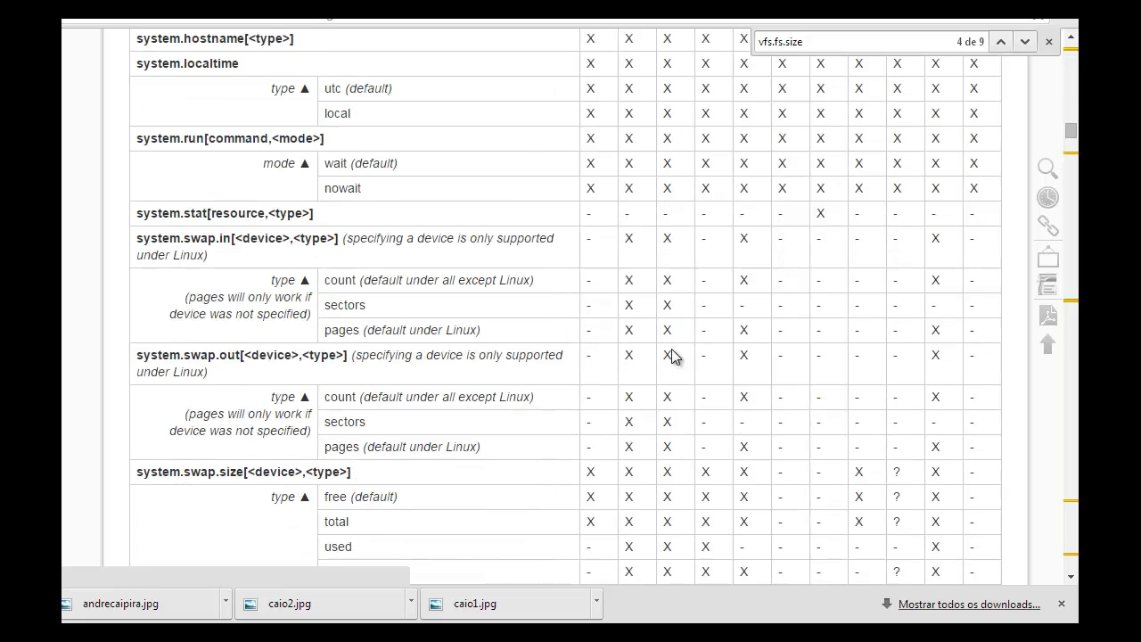
pyautogui.scroll(-4, 672, 357)
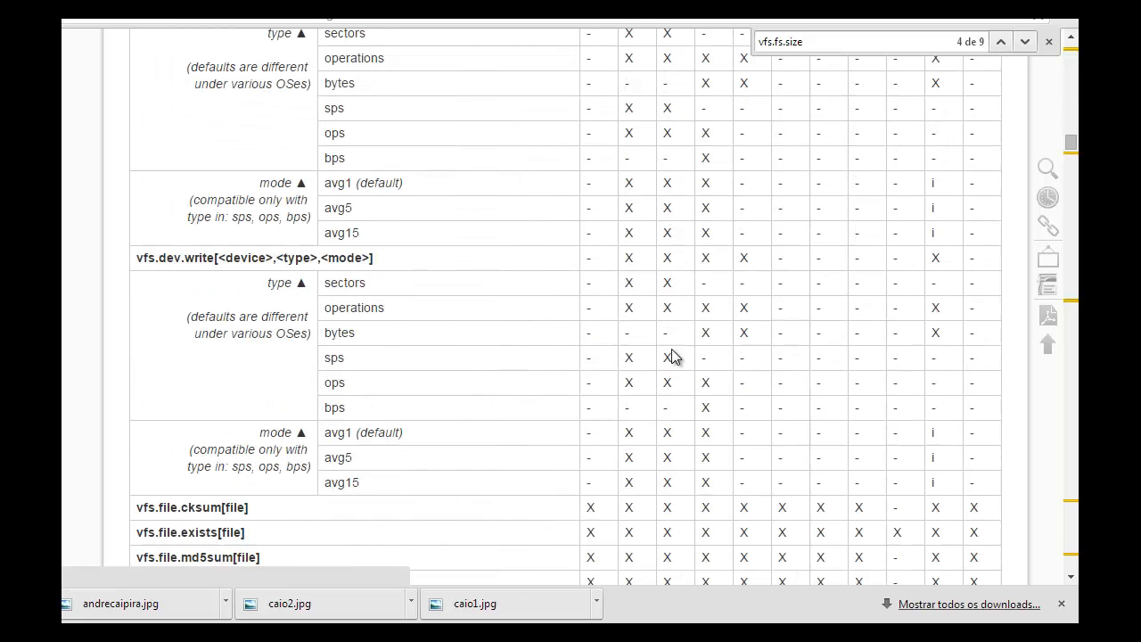
# Search the documentation page for vfs.fs.size and examine the modes of that key in the support table
pyautogui.hotkey('ctrl', 'f')
pyautogui.press('Return')
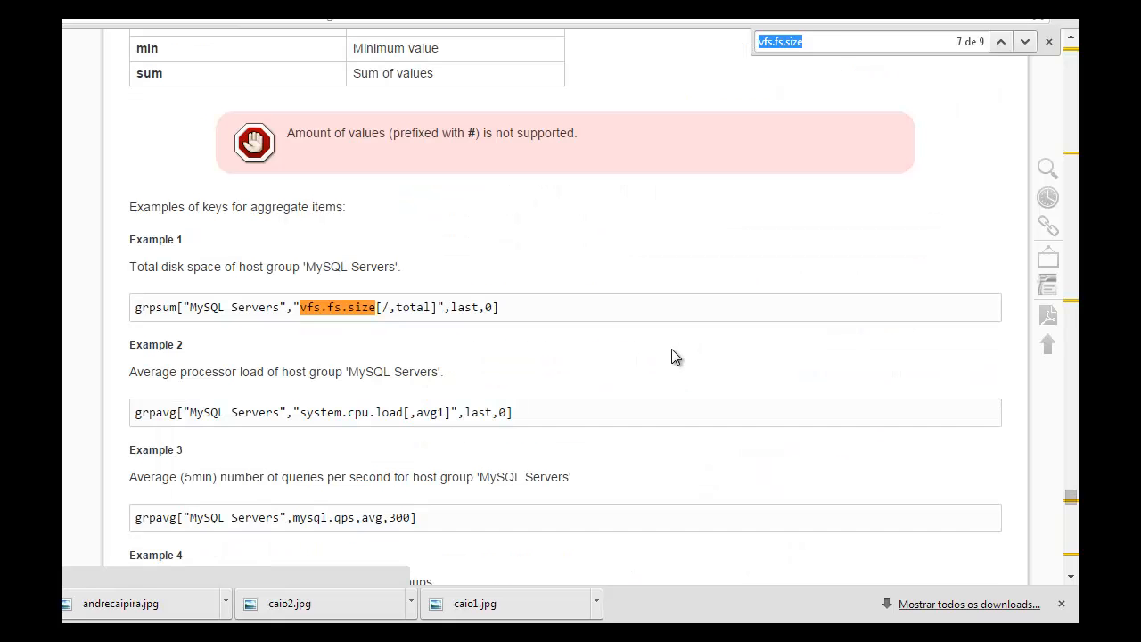
pyautogui.press('Return')
pyautogui.press('Return')
pyautogui.press('Return')
pyautogui.press('Return')
pyautogui.press('Return')
pyautogui.press('Return')
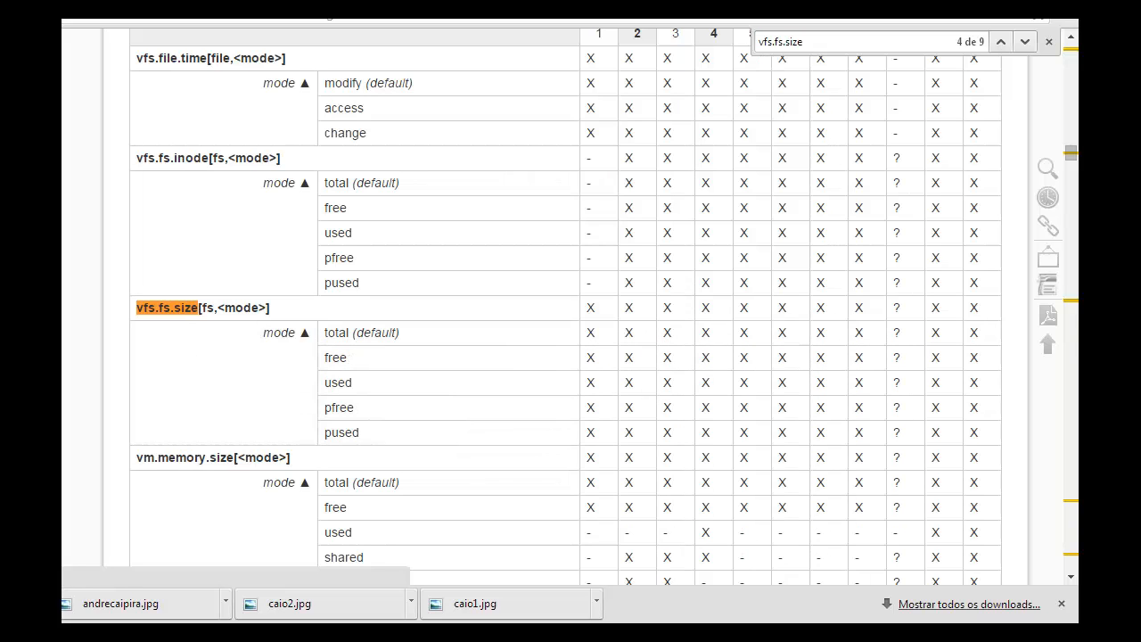
# Switch back to Zabbix, check the host list for WEB1 and open the monitoring overview of its items
pyautogui.hotkey('alt', 'Tab')
pyautogui.hotkey('alt', 'Tab')
pyautogui.hotkey('alt', 'Tab')
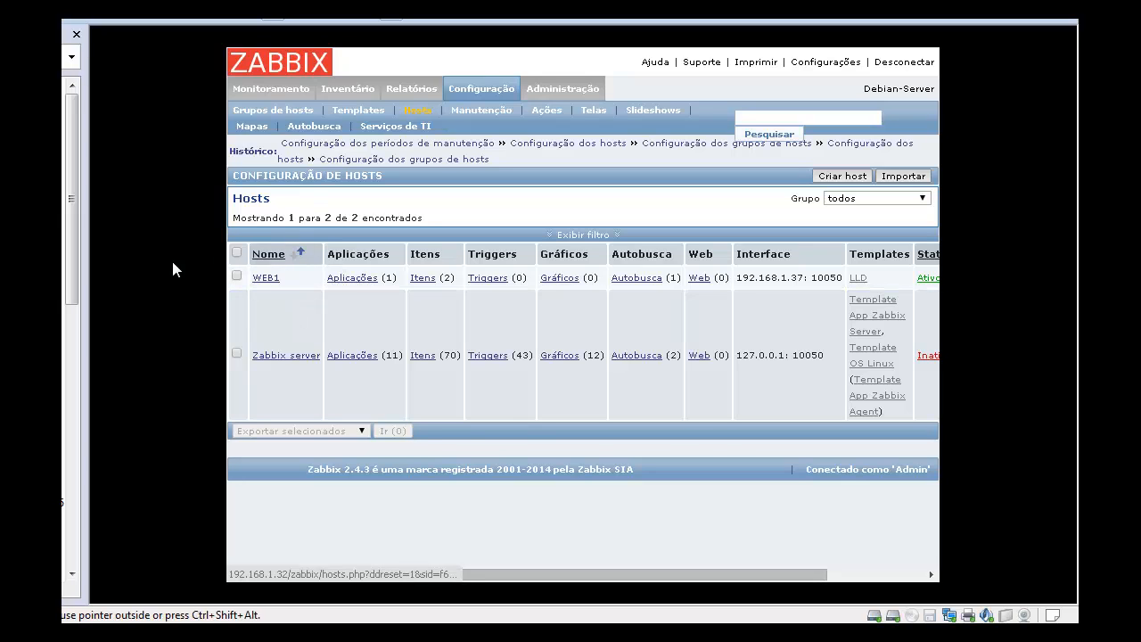
pyautogui.click(427, 280)
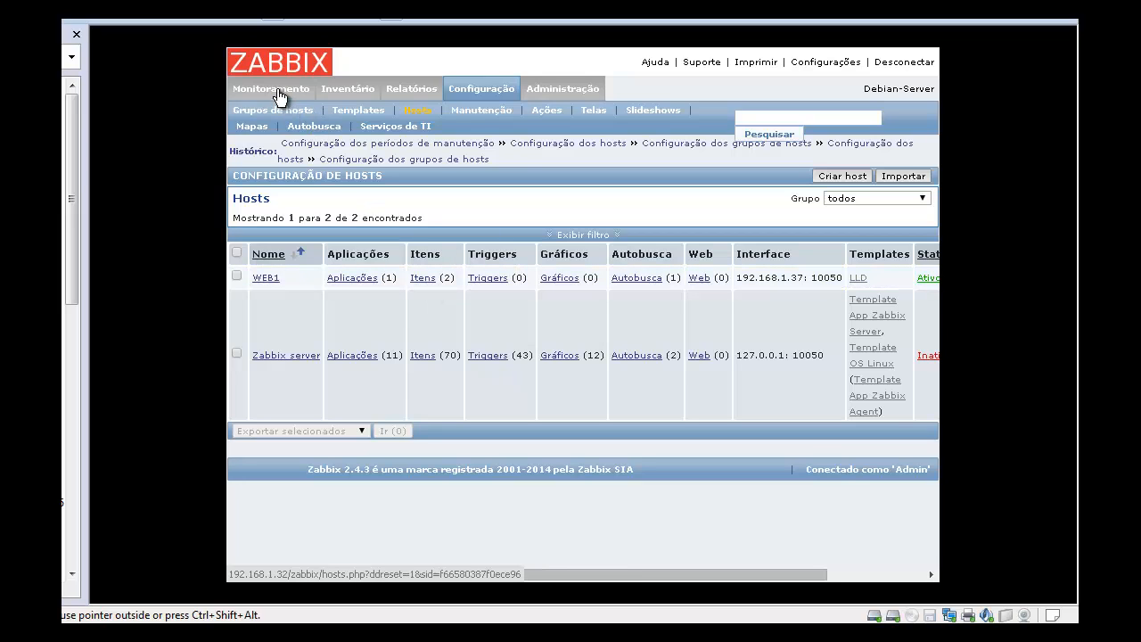
pyautogui.moveTo(278, 93)
pyautogui.click(334, 110)
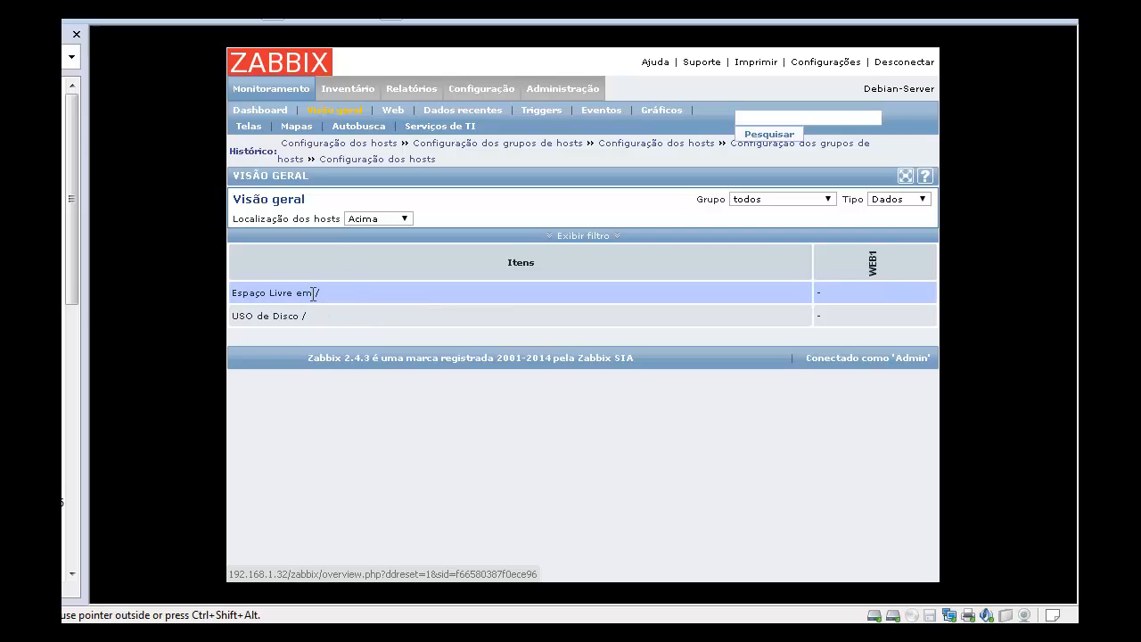
# Switch to the PowerPoint presentation and review the slides "Espaço Disponível em Disco" and "Criação de Trigger e Grafícos"
pyautogui.moveTo(314, 293)
pyautogui.mouseDown()
pyautogui.moveTo(324, 292)
pyautogui.moveTo(314, 314)
pyautogui.mouseUp()
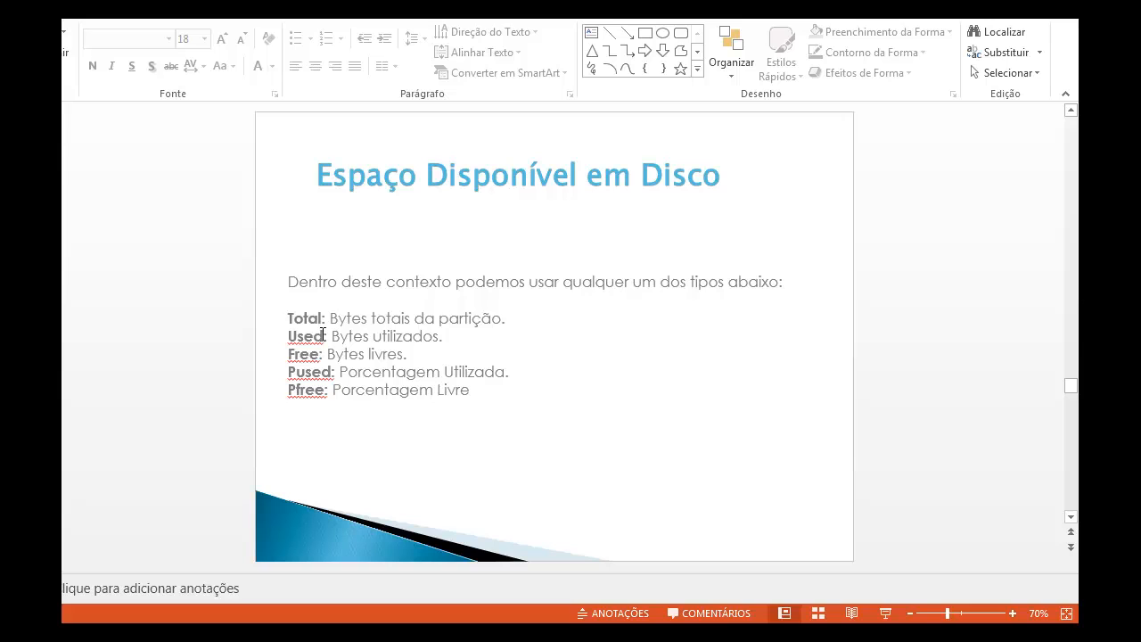
pyautogui.doubleClick(318, 319)
pyautogui.press('Escape')
pyautogui.press('Escape')
pyautogui.press('pagedown')
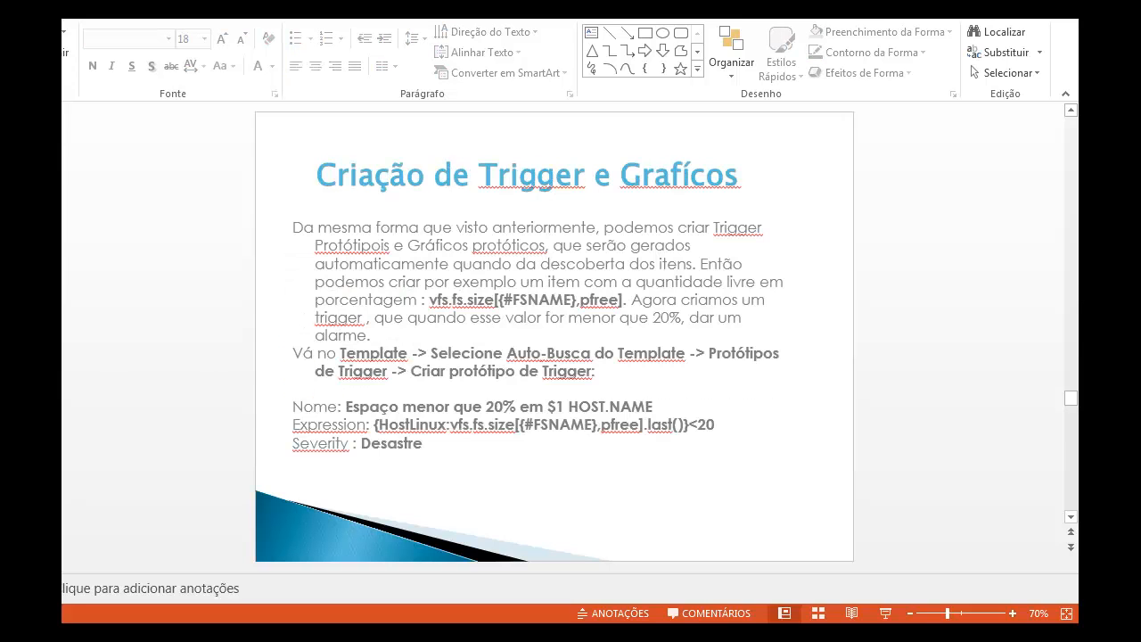
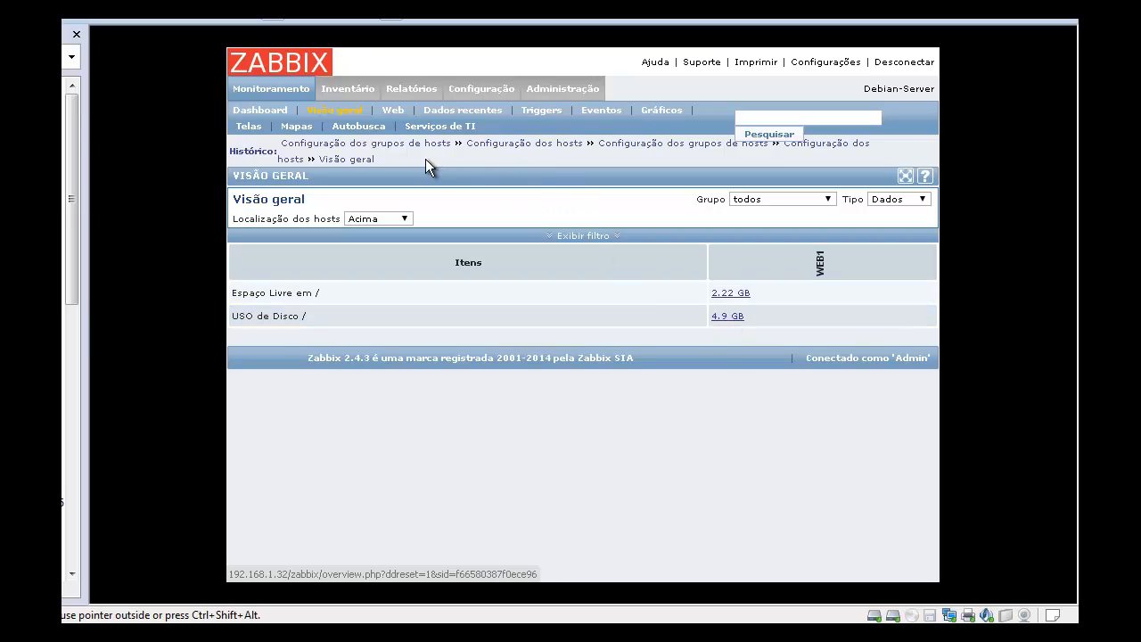
# Start a new item prototype named "Porcentagem Livre de $1" in the LLD template's Descoberta de Sistemas de Arquivos rule in Zabbix
pyautogui.moveTo(486, 94)
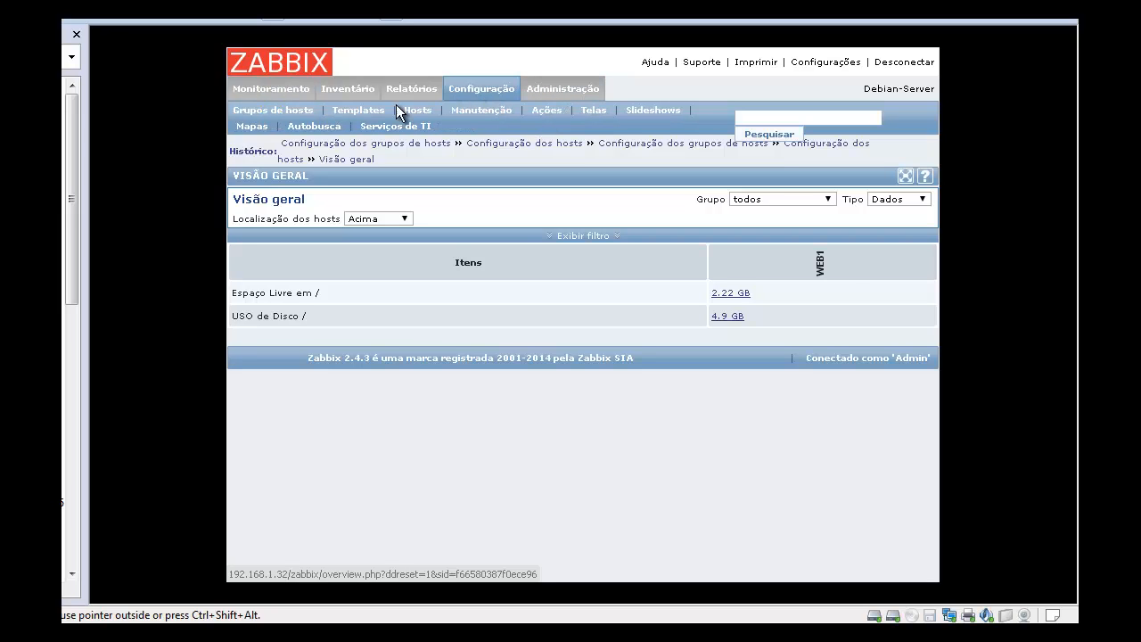
pyautogui.click(370, 120)
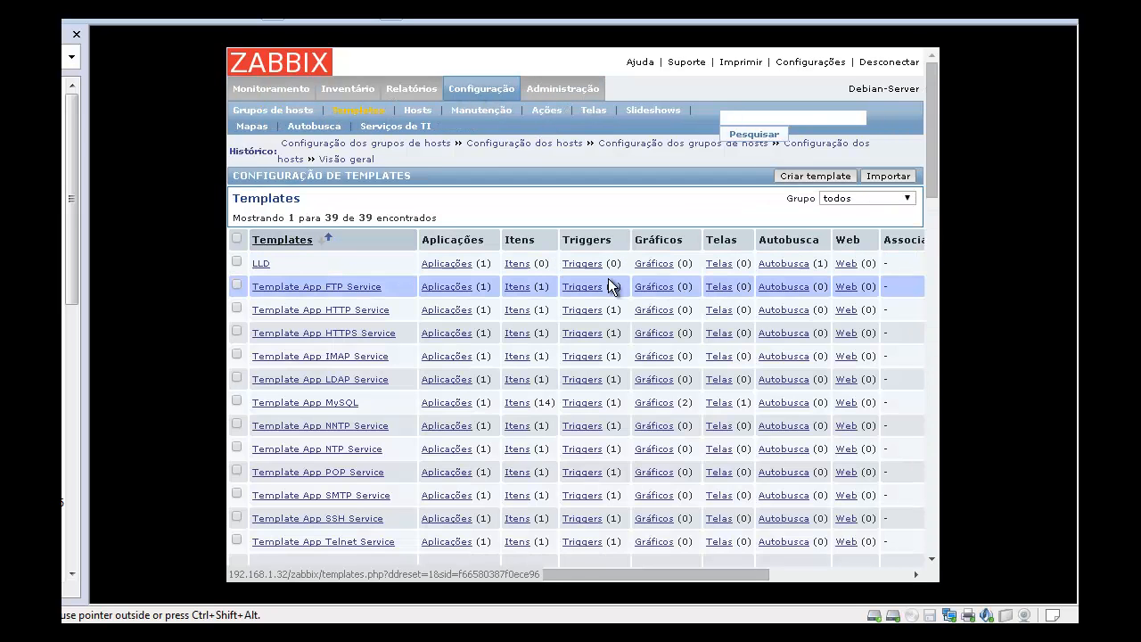
pyautogui.click(803, 265)
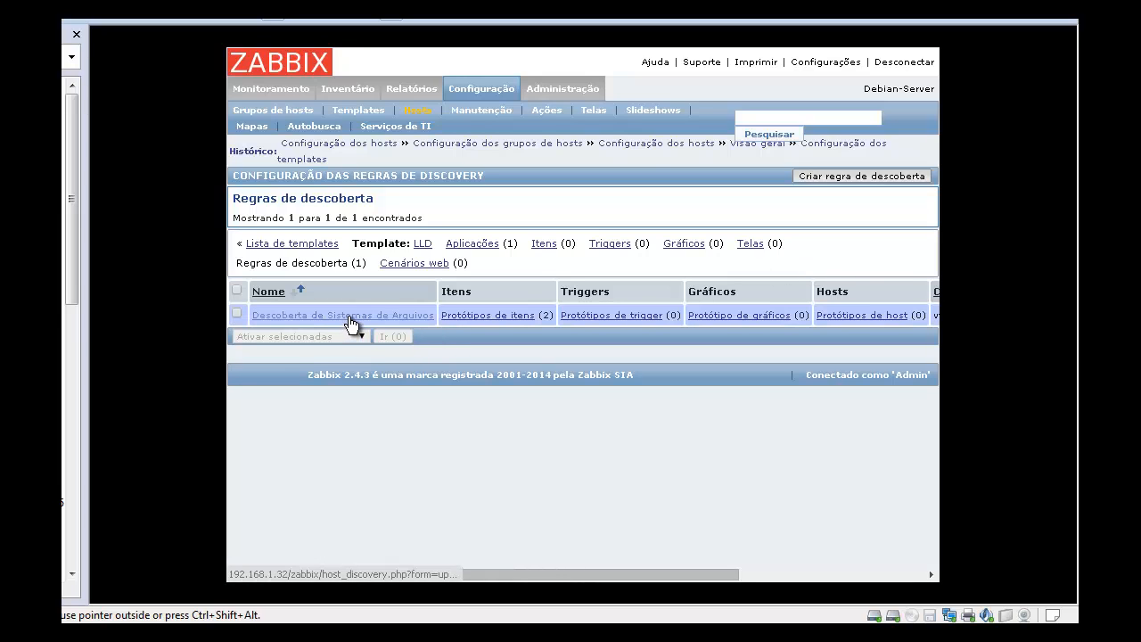
pyautogui.click(489, 317)
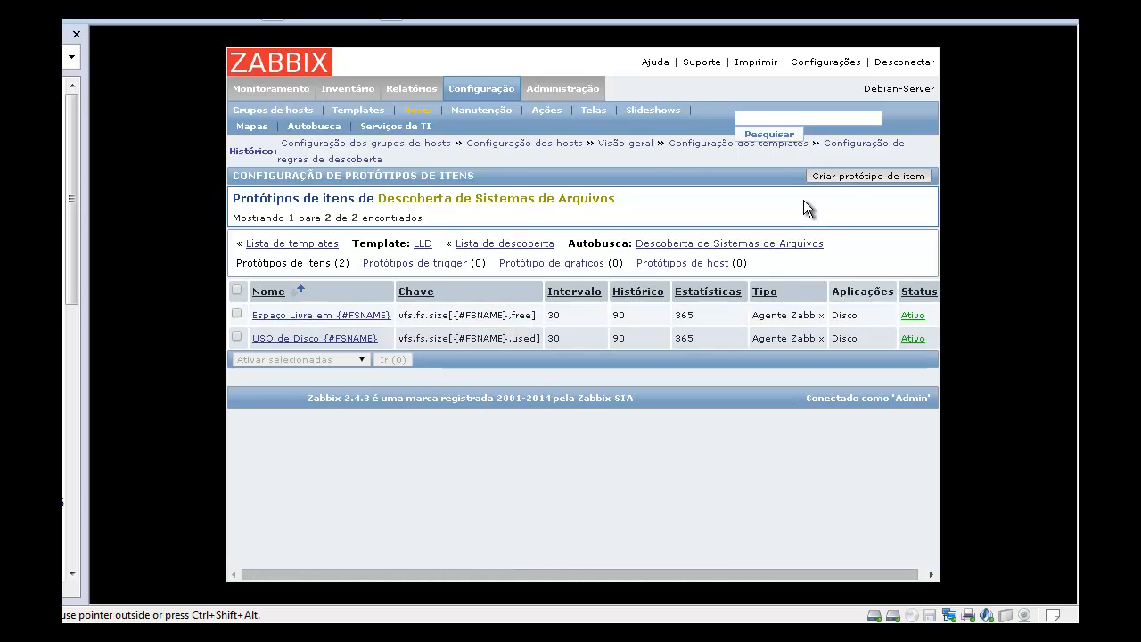
pyautogui.click(852, 177)
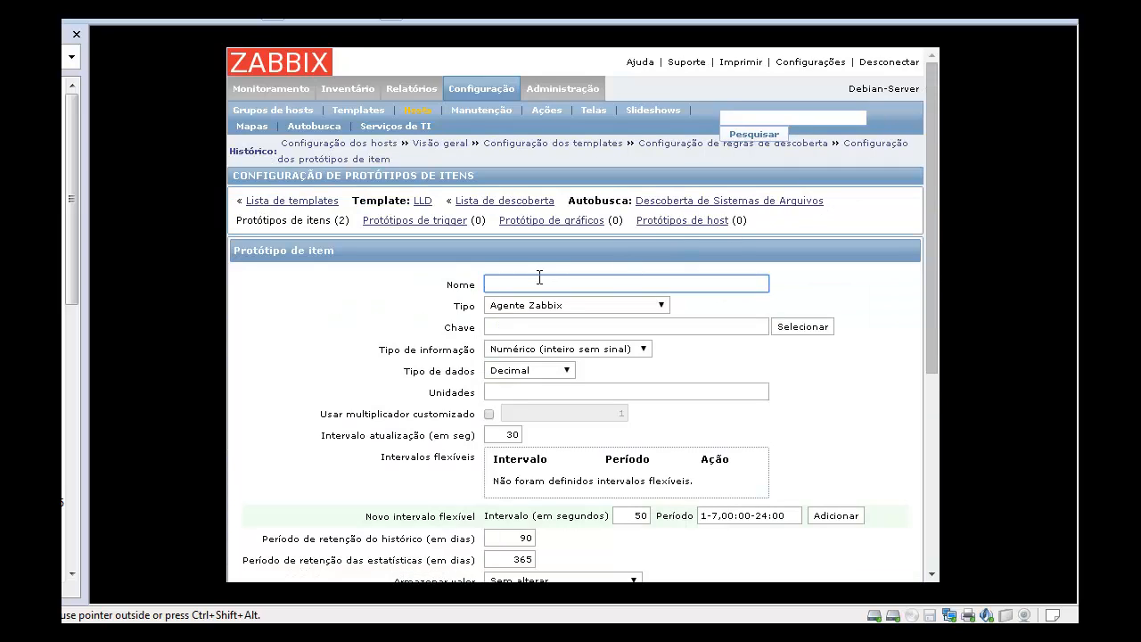
pyautogui.write('Portecet')
pyautogui.press('BackSpace')
pyautogui.press('BackSpace')
pyautogui.press('BackSpace')
pyautogui.press('BackSpace')
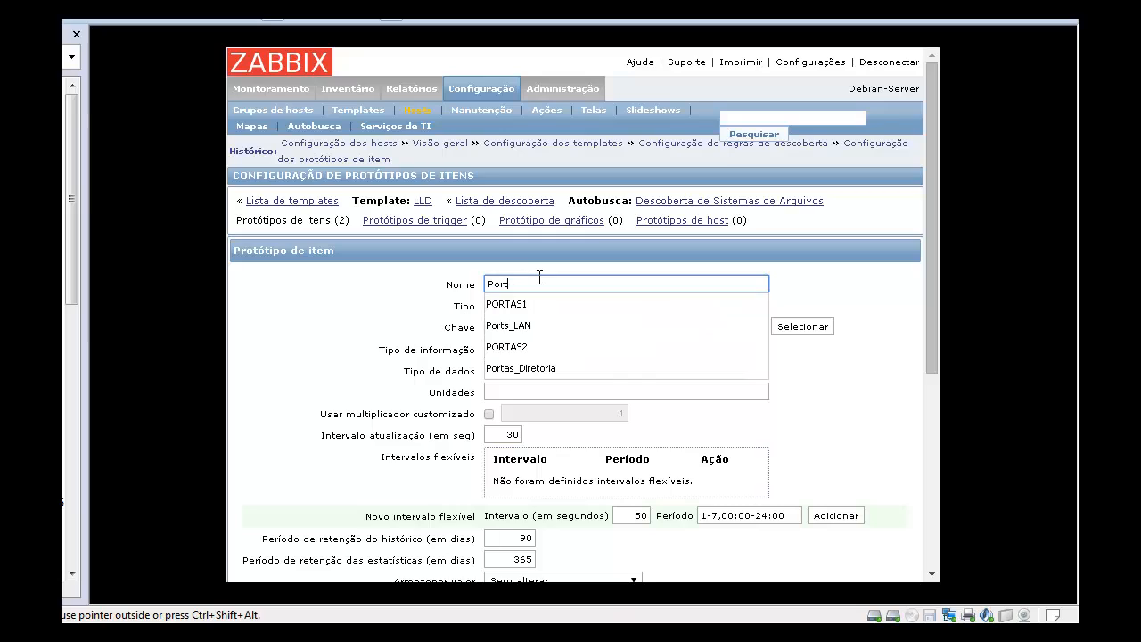
pyautogui.press('BackSpace')
pyautogui.write('centagem Livre de $1')
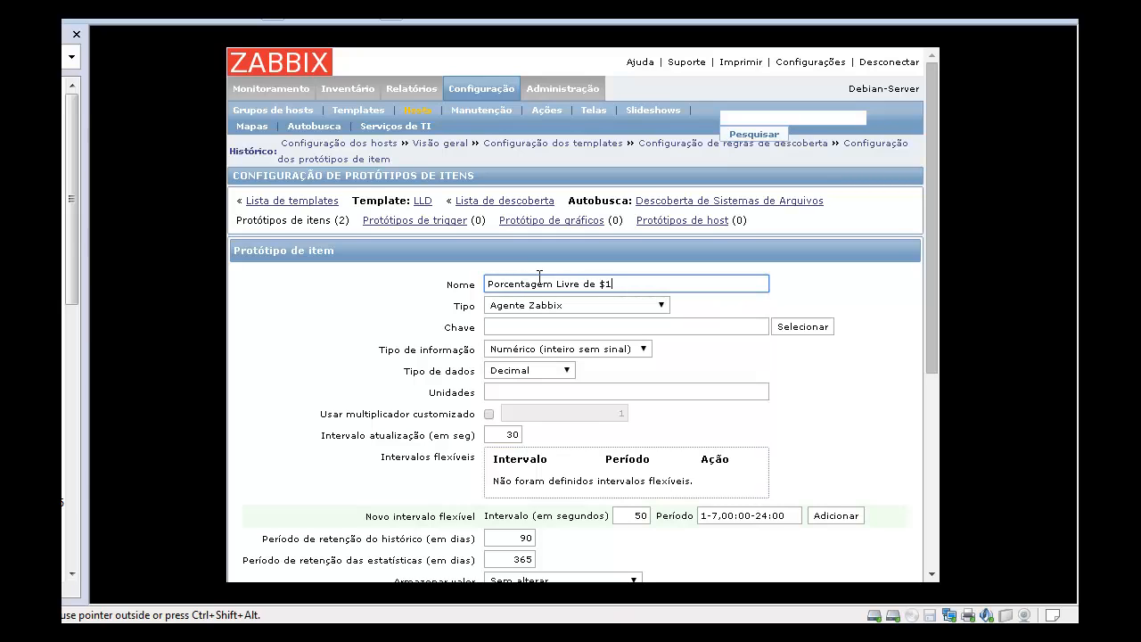
# Pick the standard vfs.fs.size key for the item prototype and edit it to vfs.fs.size[{#FSNAME},pfree]
pyautogui.click(806, 327)
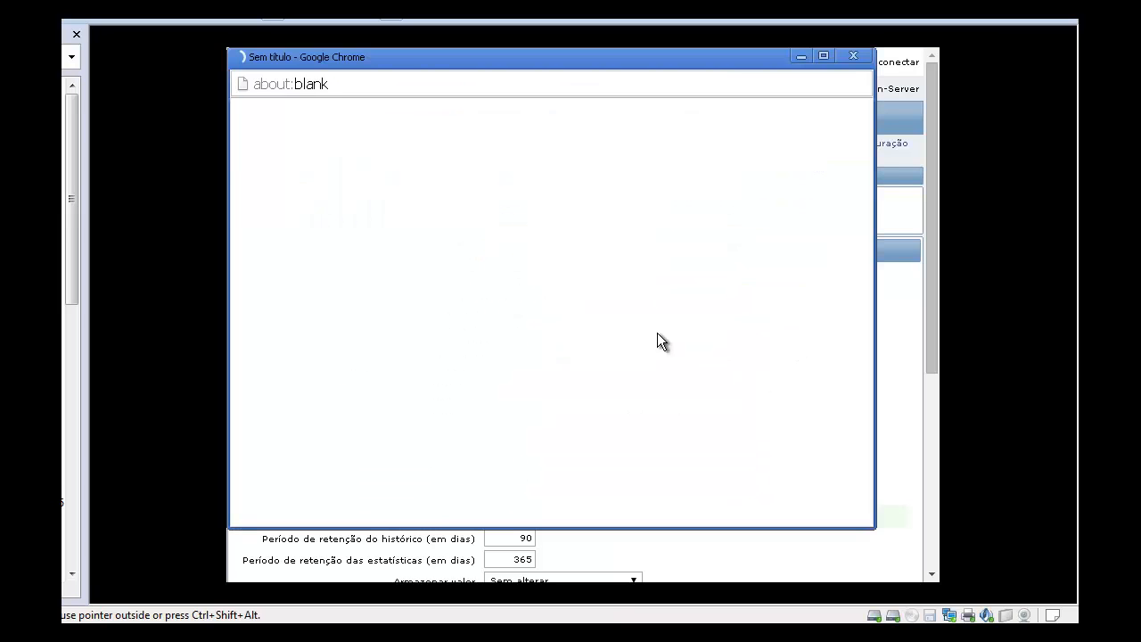
pyautogui.hotkey('ctrl', 'f')
pyautogui.write('vfs.')
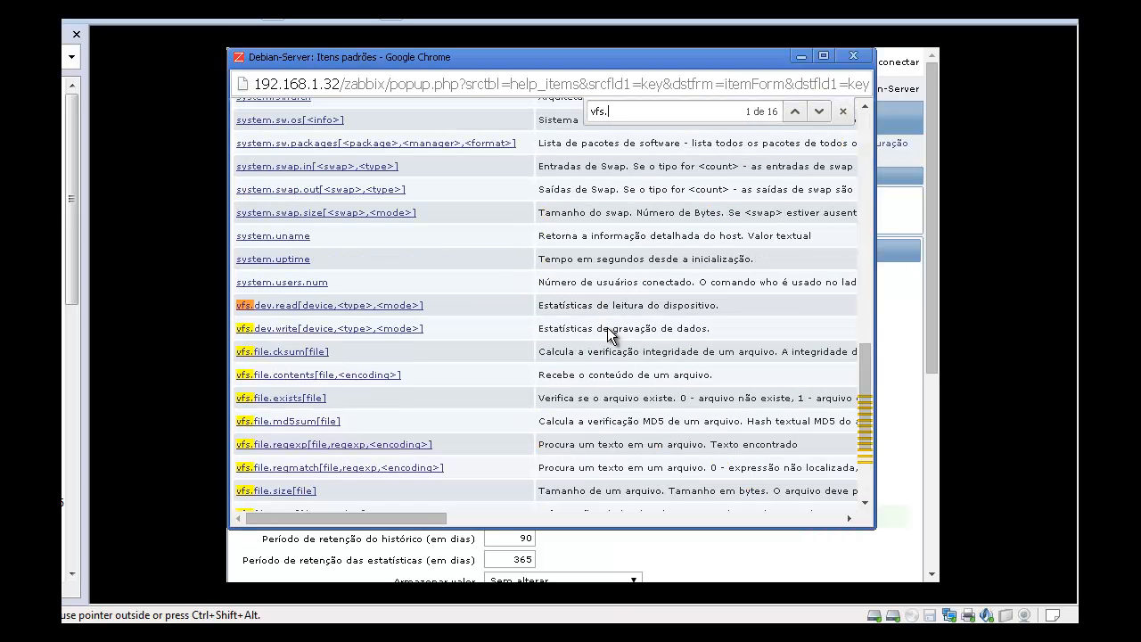
pyautogui.write('fs')
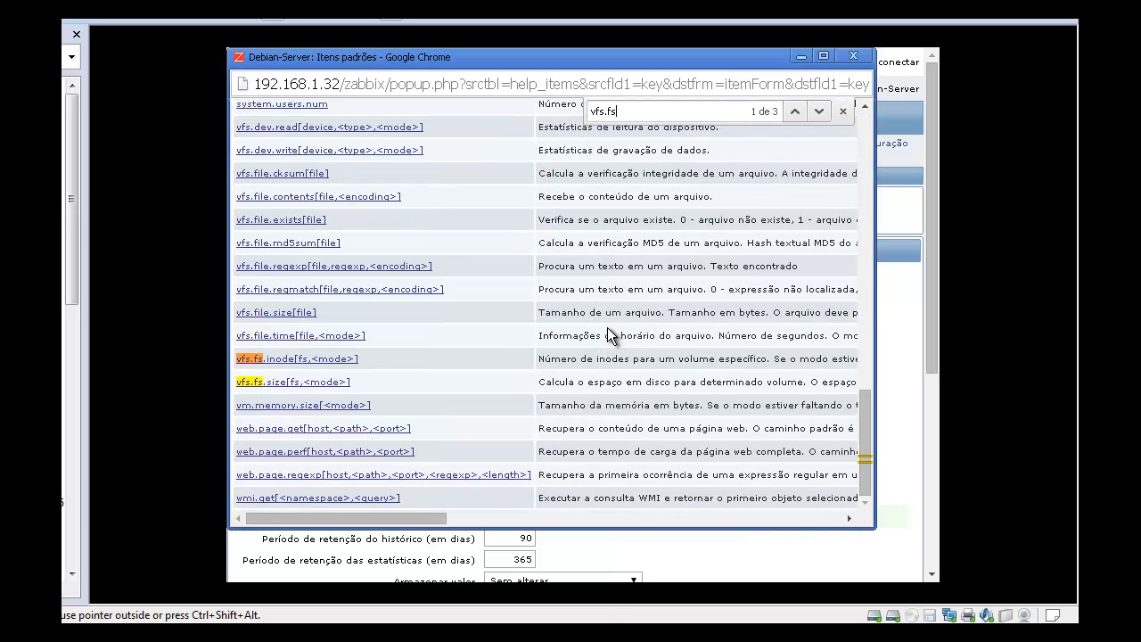
pyautogui.click(314, 388)
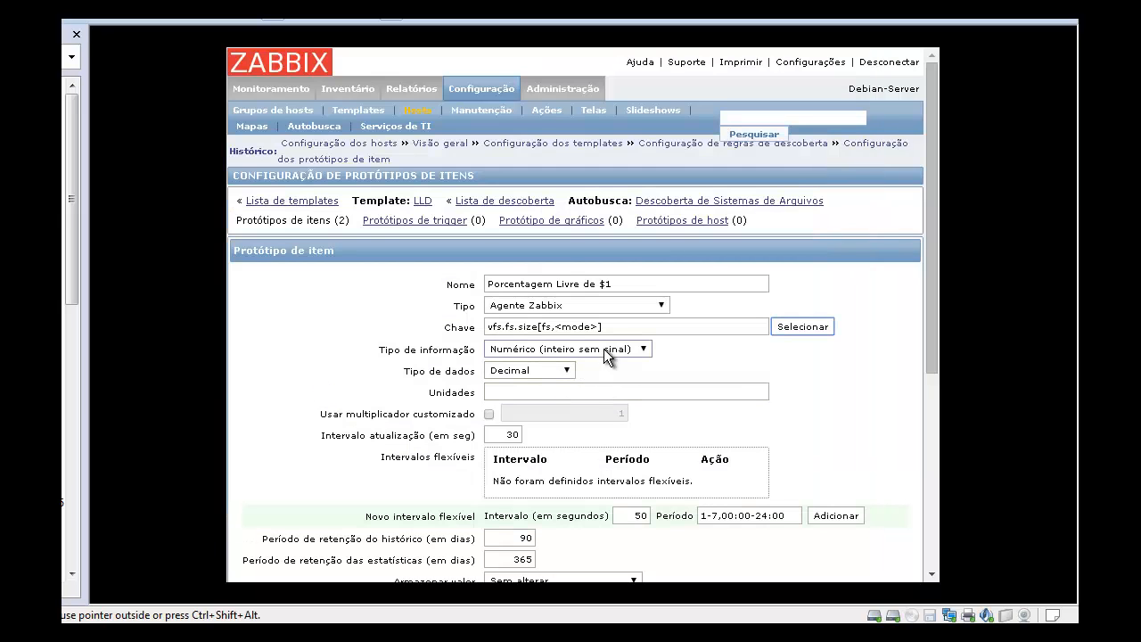
pyautogui.click(552, 327)
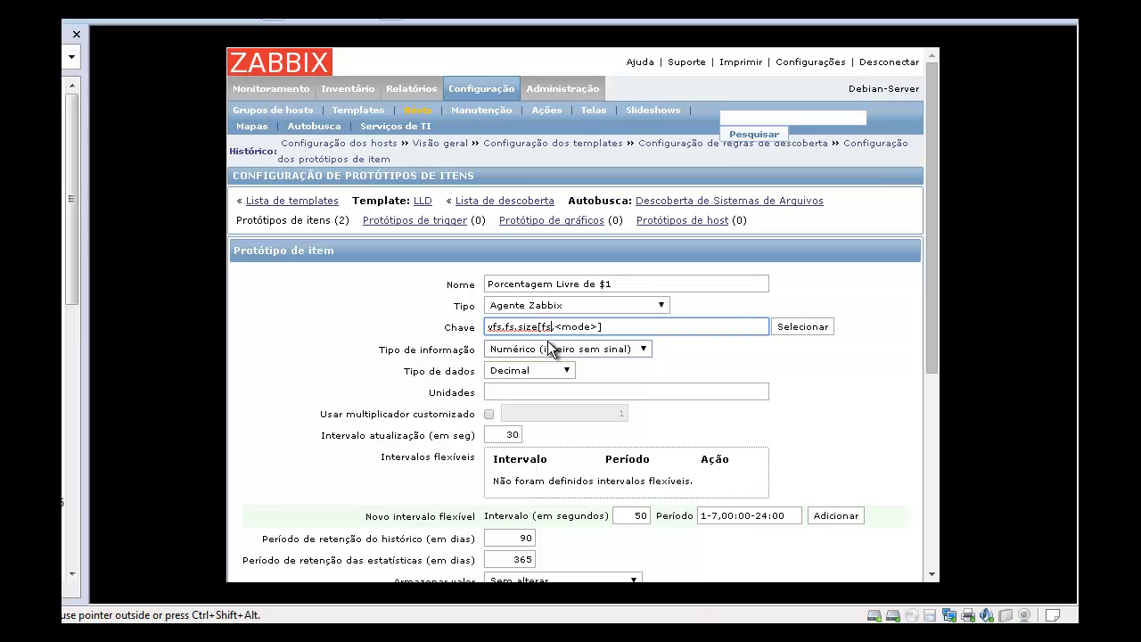
pyautogui.press('BackSpace')
pyautogui.press('BackSpace')
pyautogui.write('{#FSNAME}')
# Set the information type to Numérico (fracionário) and the units to %, and save the item prototype
pyautogui.click(550, 348)
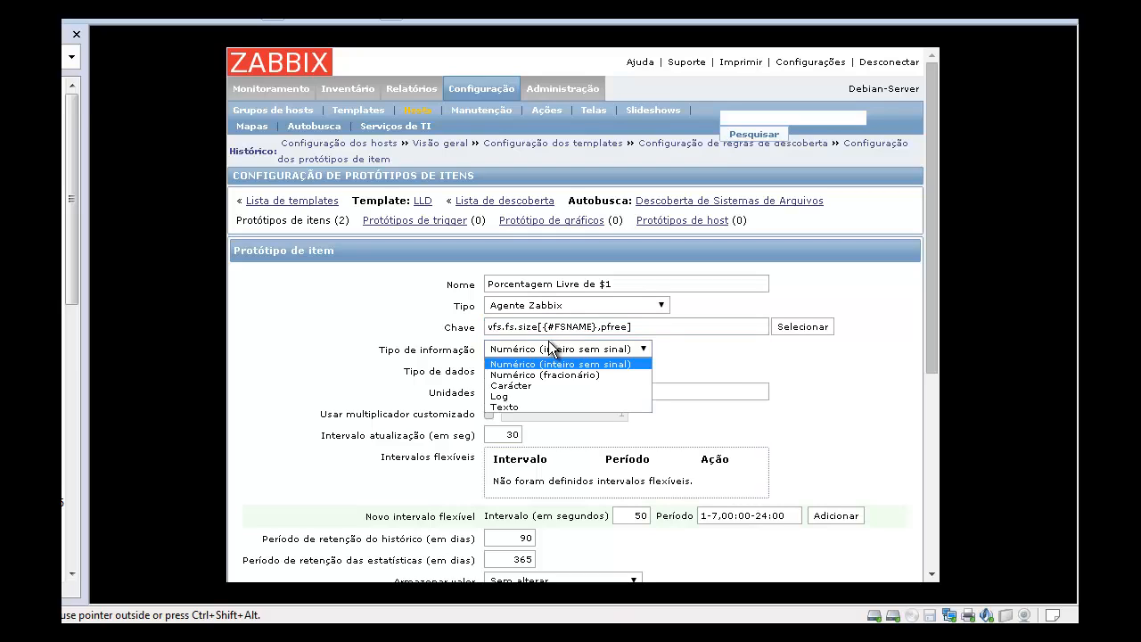
pyautogui.click(539, 374)
pyautogui.click(535, 372)
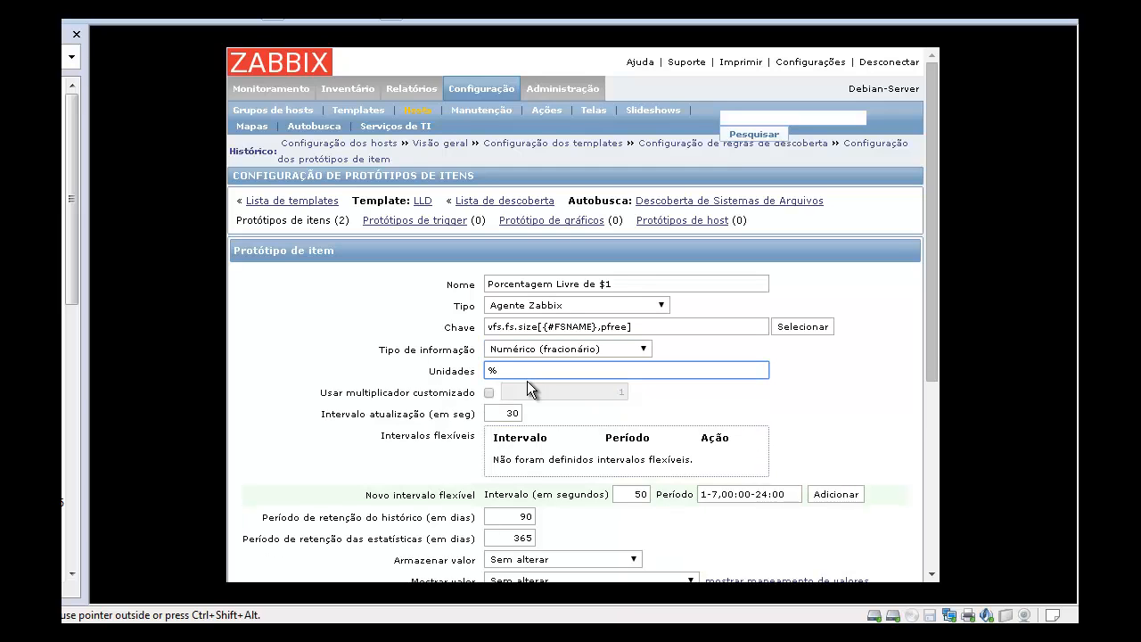
pyautogui.scroll(-4, 455, 415)
pyautogui.click(366, 527)
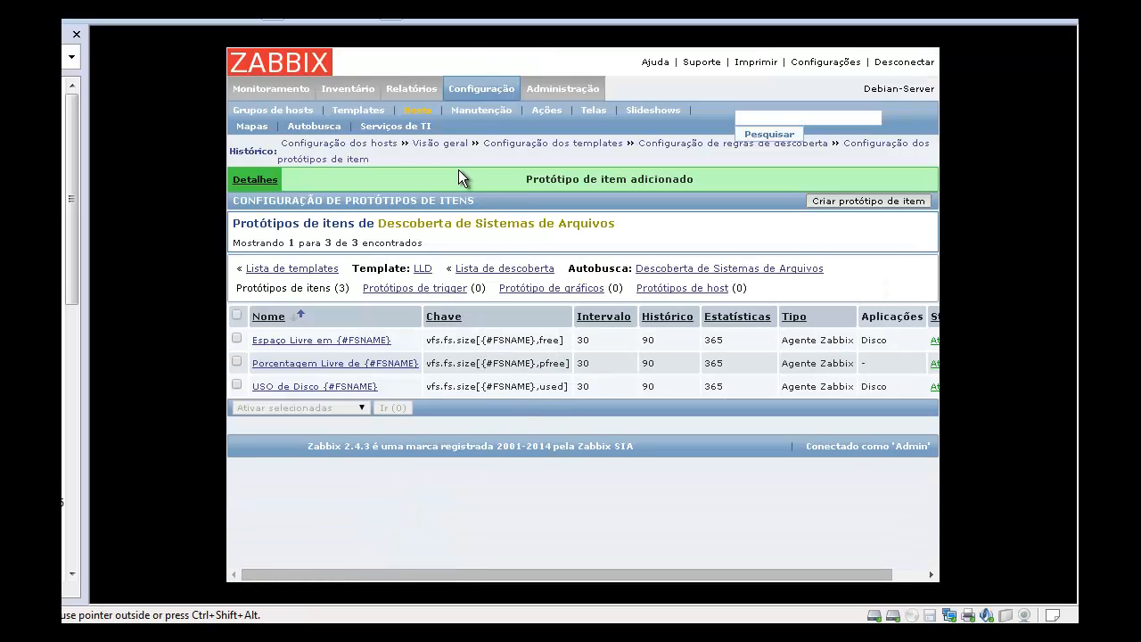
# Check the monitoring overview and WEB1's item list for the free-percentage item, and return to the overview
pyautogui.moveTo(298, 92)
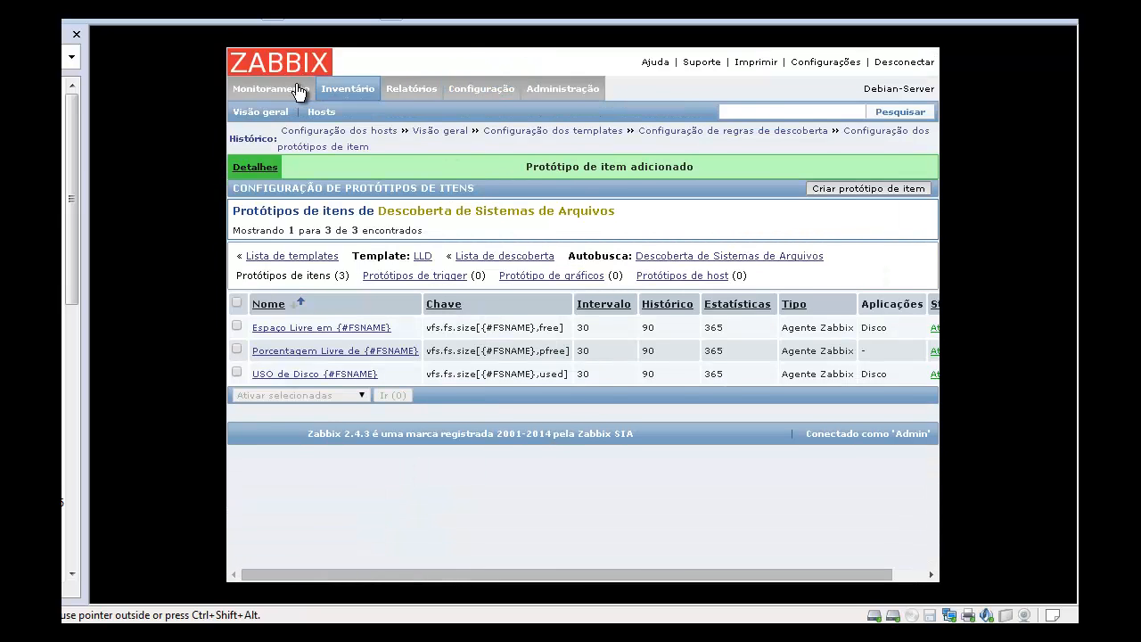
pyautogui.click(346, 115)
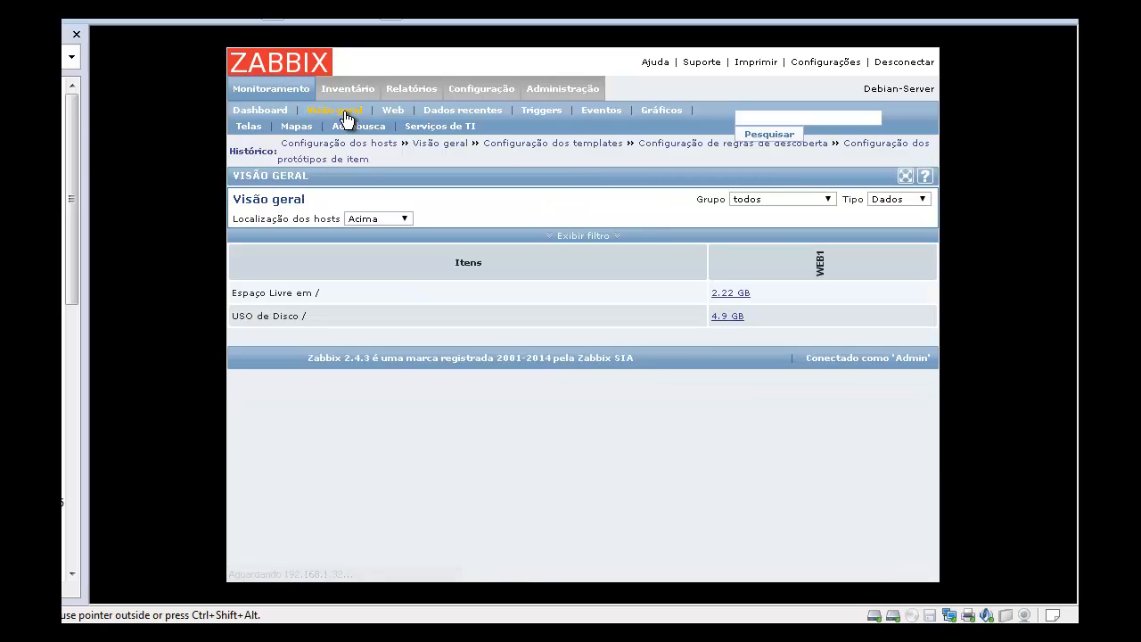
pyautogui.click(346, 116)
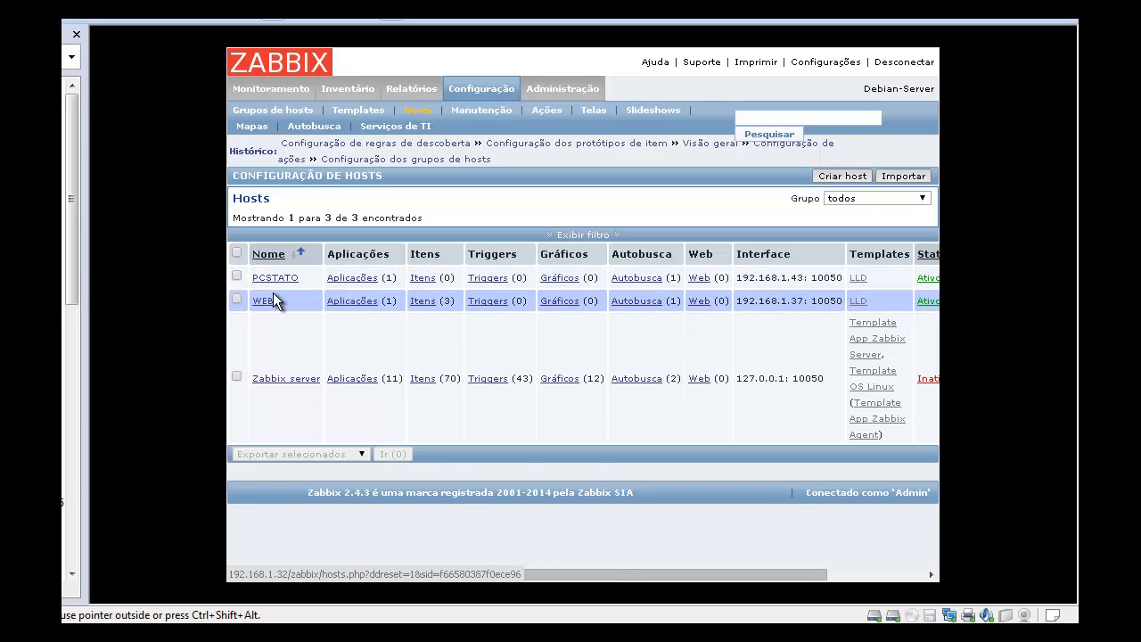
pyautogui.click(421, 303)
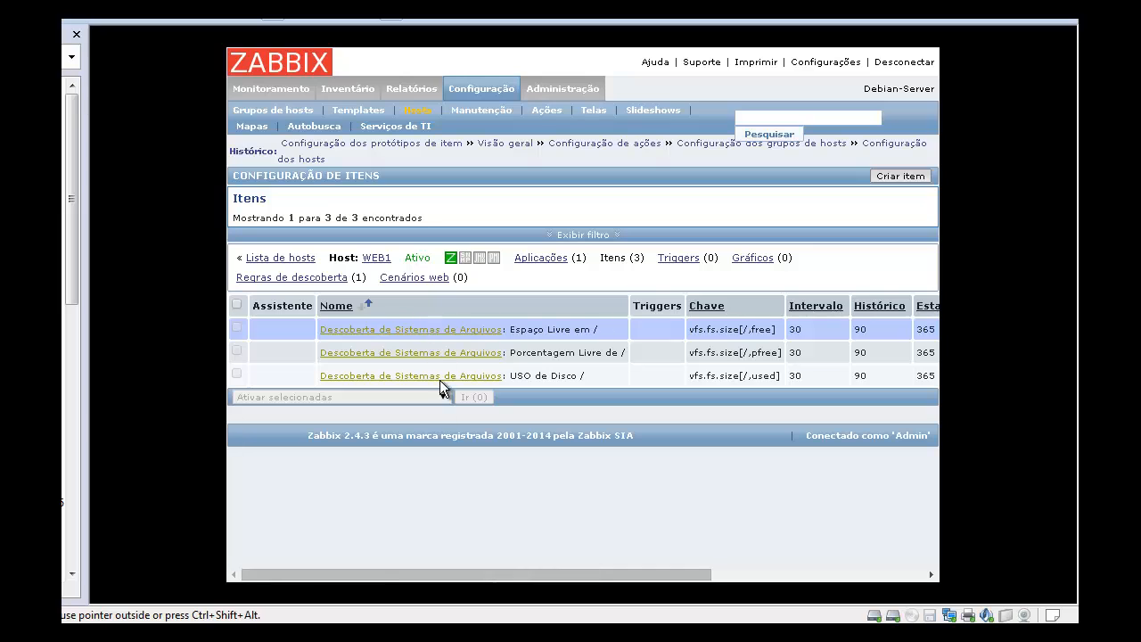
pyautogui.moveTo(286, 89)
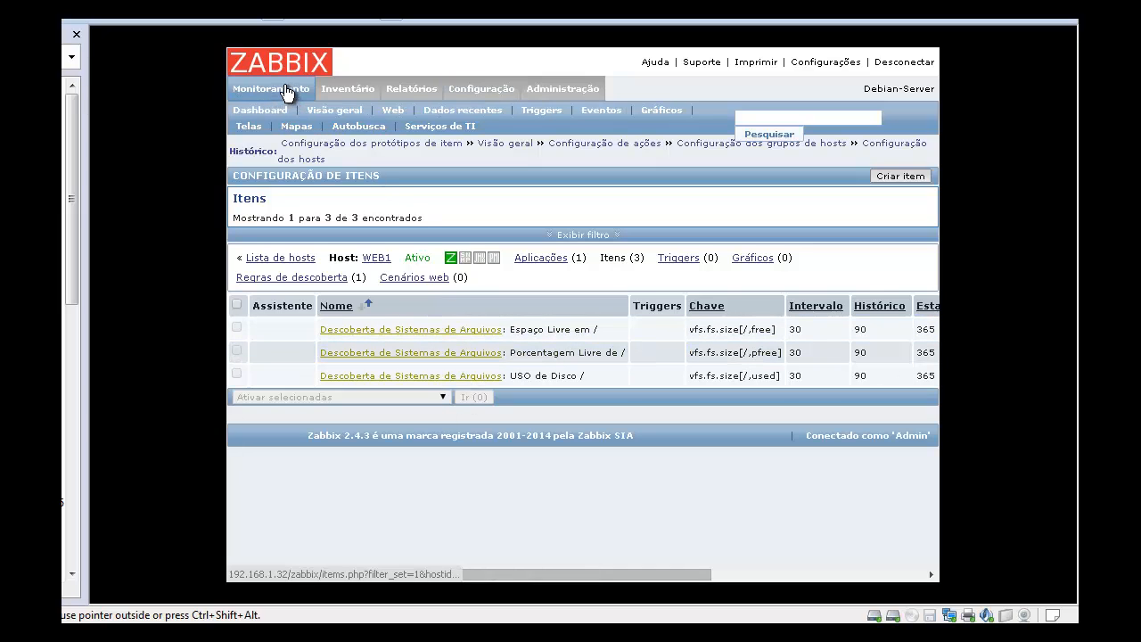
pyautogui.click(357, 110)
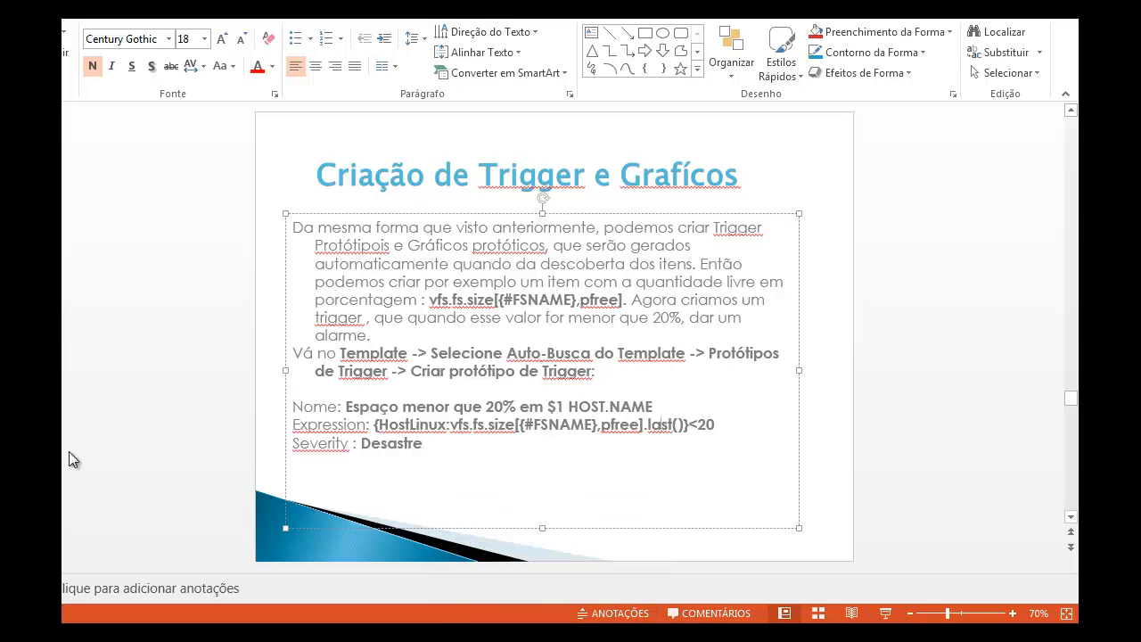
# Switch to the PowerPoint presentation and review the slides "Criação de Trigger e Grafícos" and "Protótipo deTrigger"
pyautogui.press('Escape')
pyautogui.press('Escape')
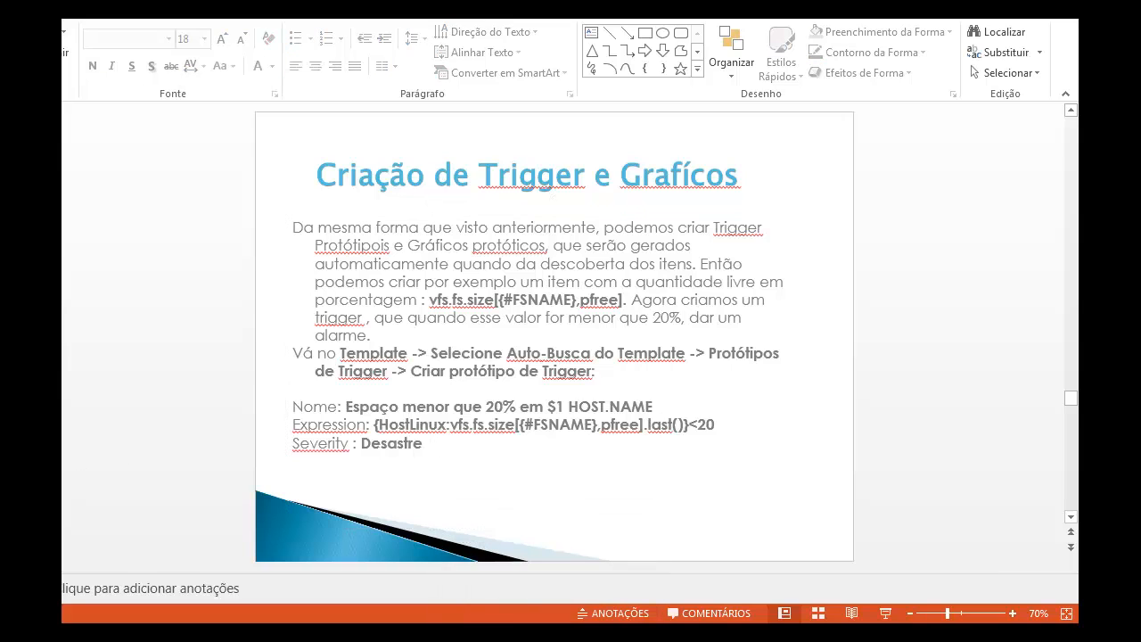
pyautogui.press('pagedown')
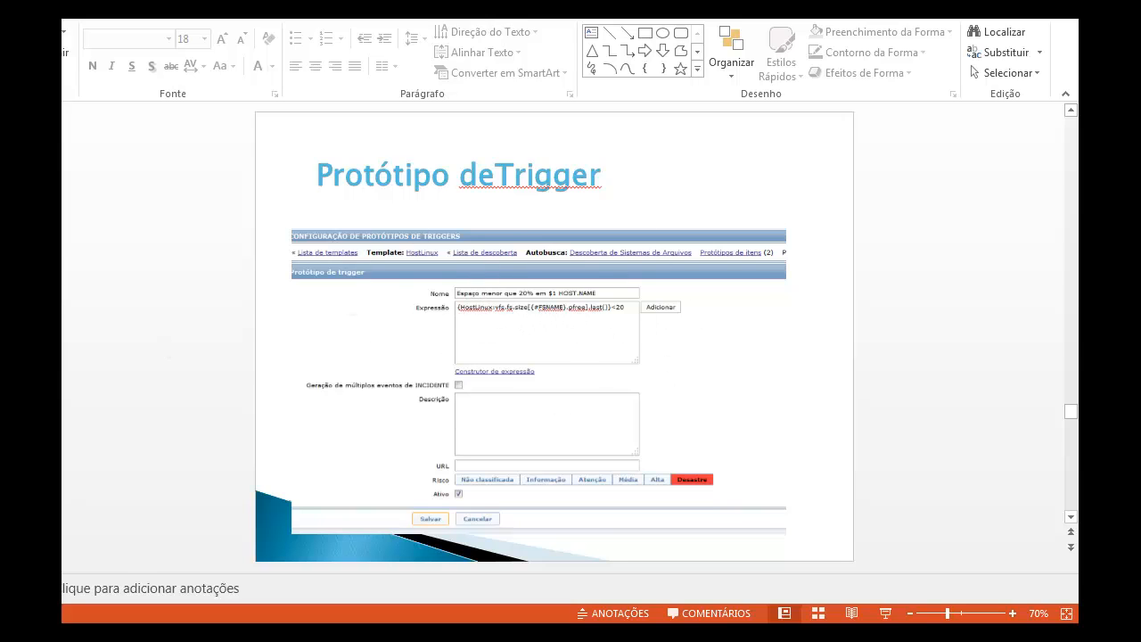
pyautogui.press('pagedown')
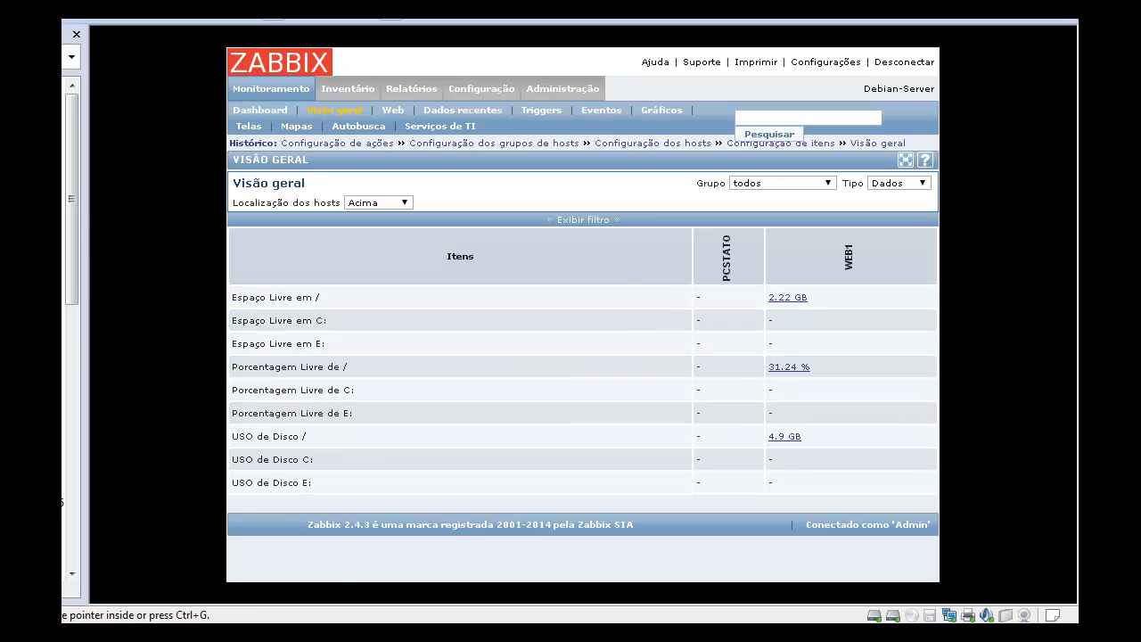
# Switch back to Zabbix and open a new trigger prototype form for the LLD template's Descoberta de Sistemas de Arquivos rule
pyautogui.click(472, 90)
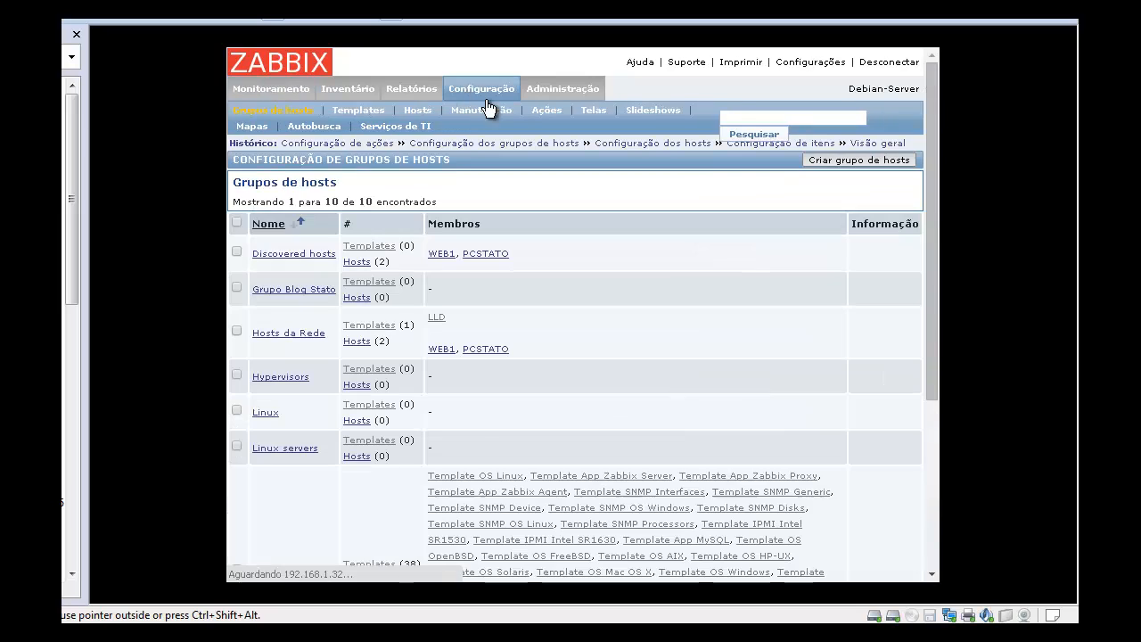
pyautogui.click(361, 110)
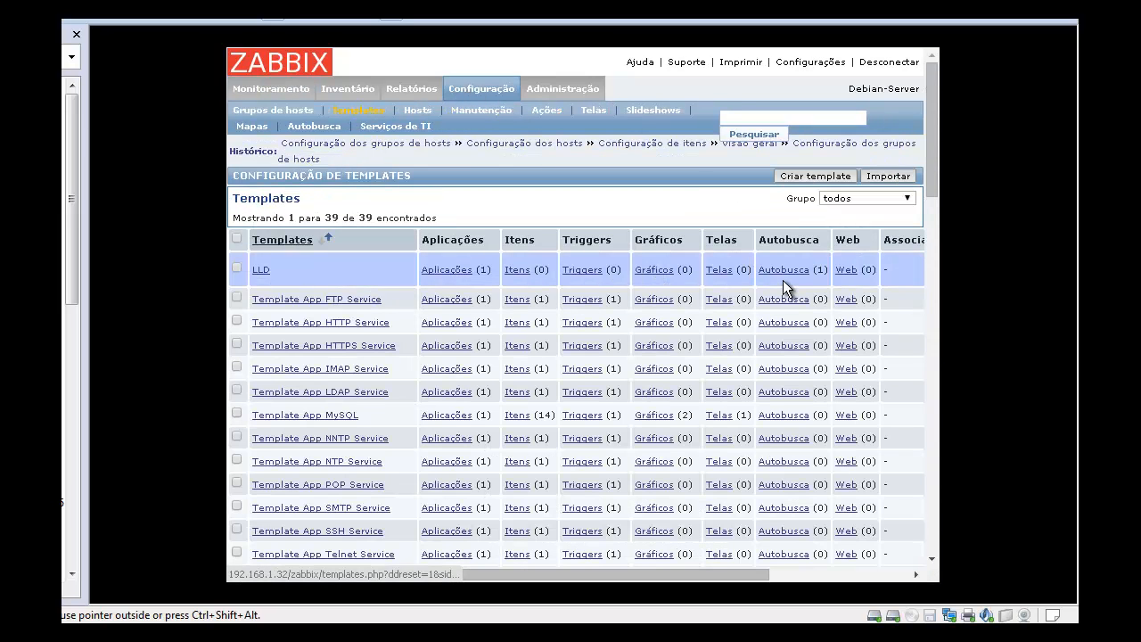
pyautogui.click(783, 270)
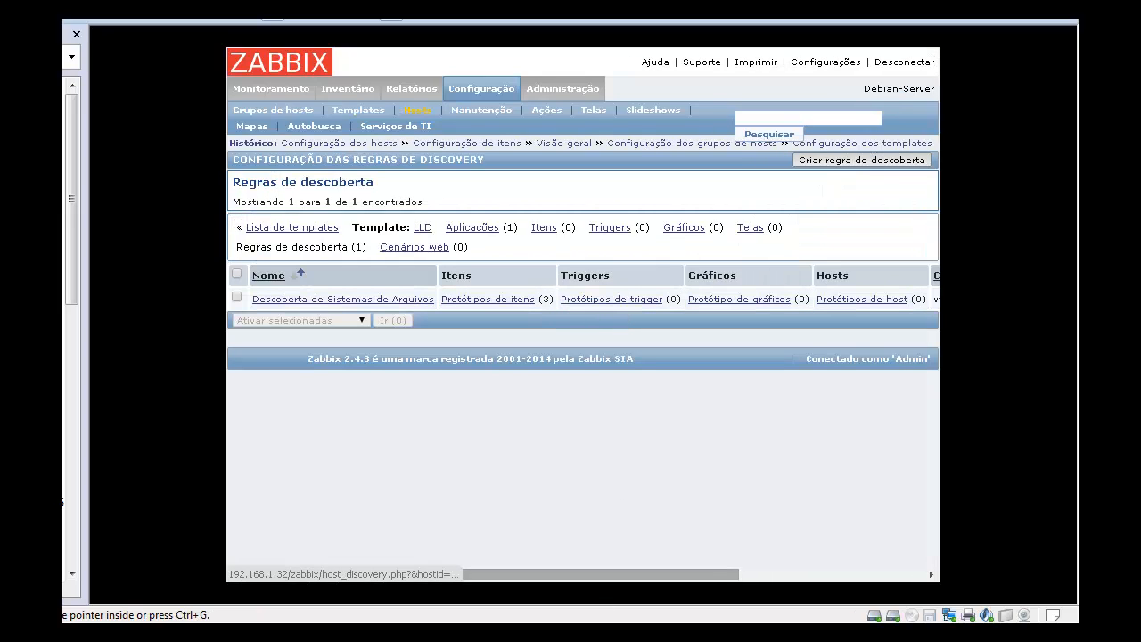
pyautogui.press('F9')
pyautogui.press('F9')
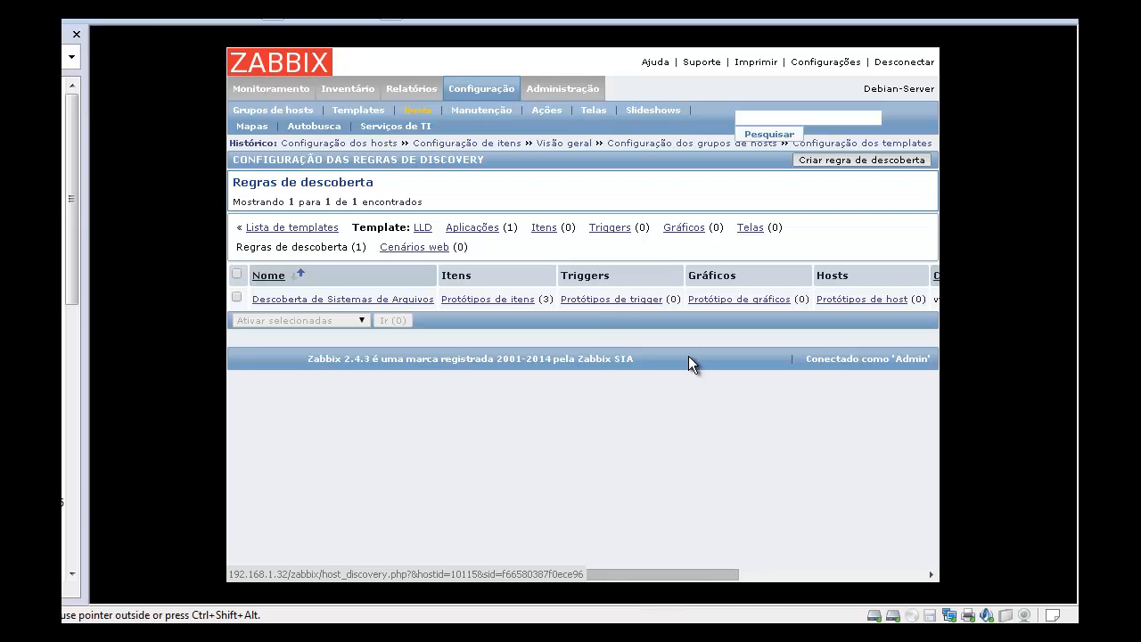
pyautogui.click(594, 299)
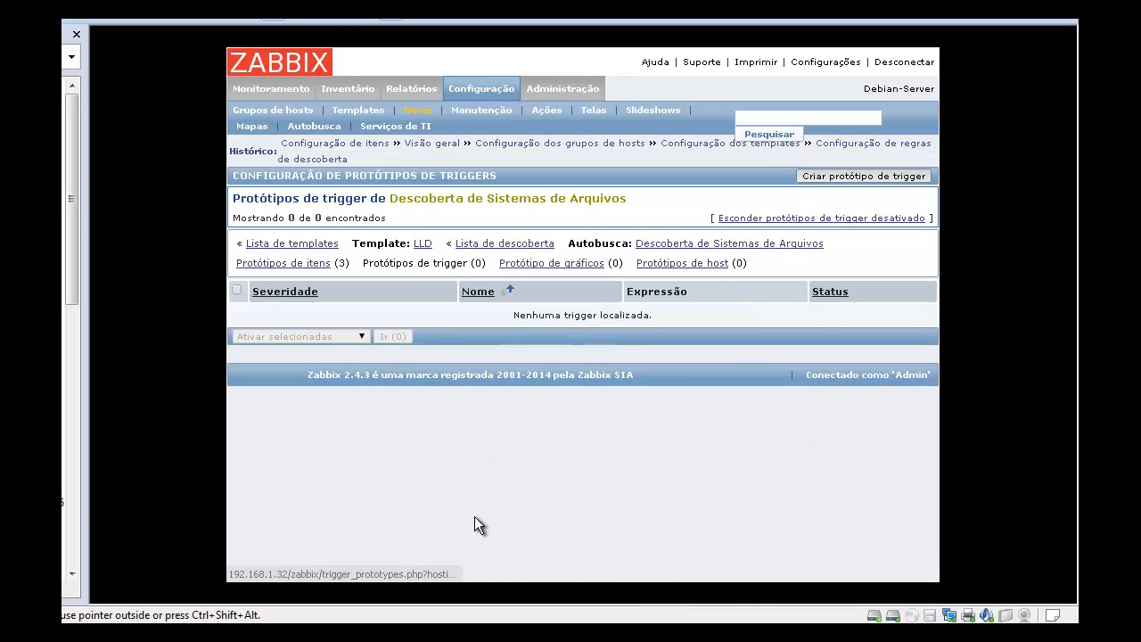
pyautogui.click(874, 178)
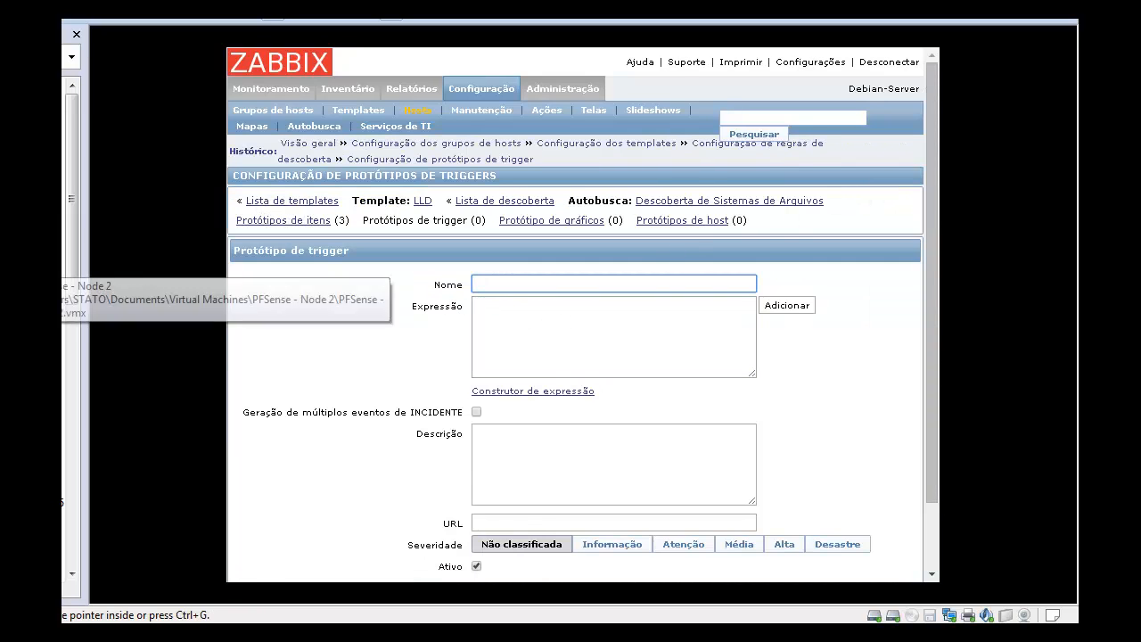
# Consult the "Protótipo deTrigger" slide in PowerPoint for the trigger's settings and return to the Zabbix trigger prototype form
pyautogui.hotkey('alt', 'Tab')
pyautogui.press('pageup')
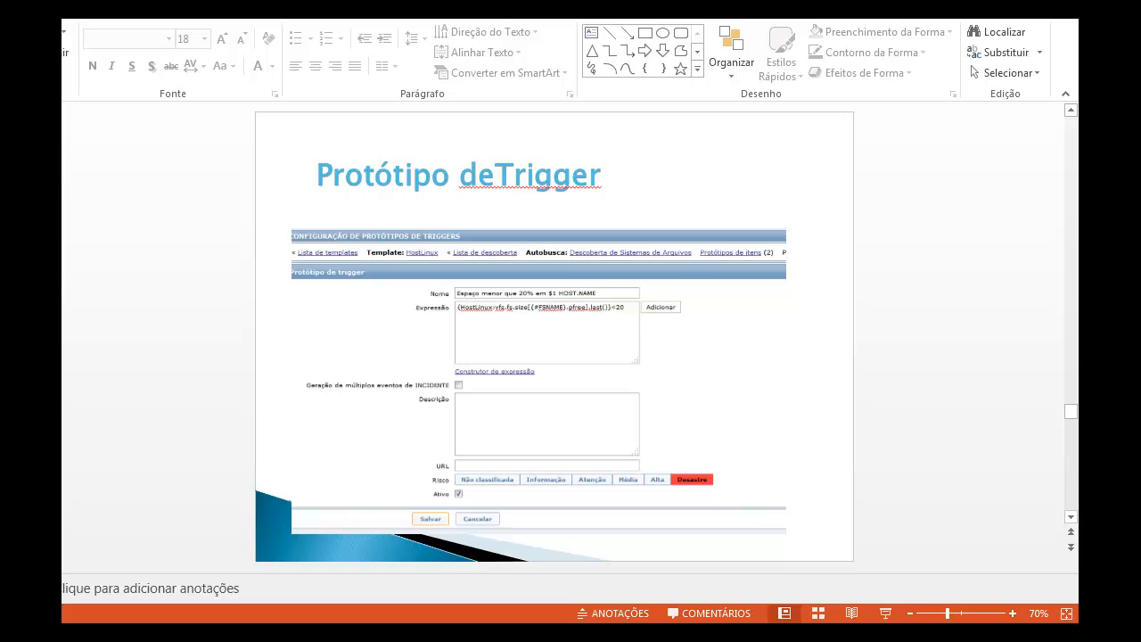
pyautogui.hotkey('alt', 'Tab')
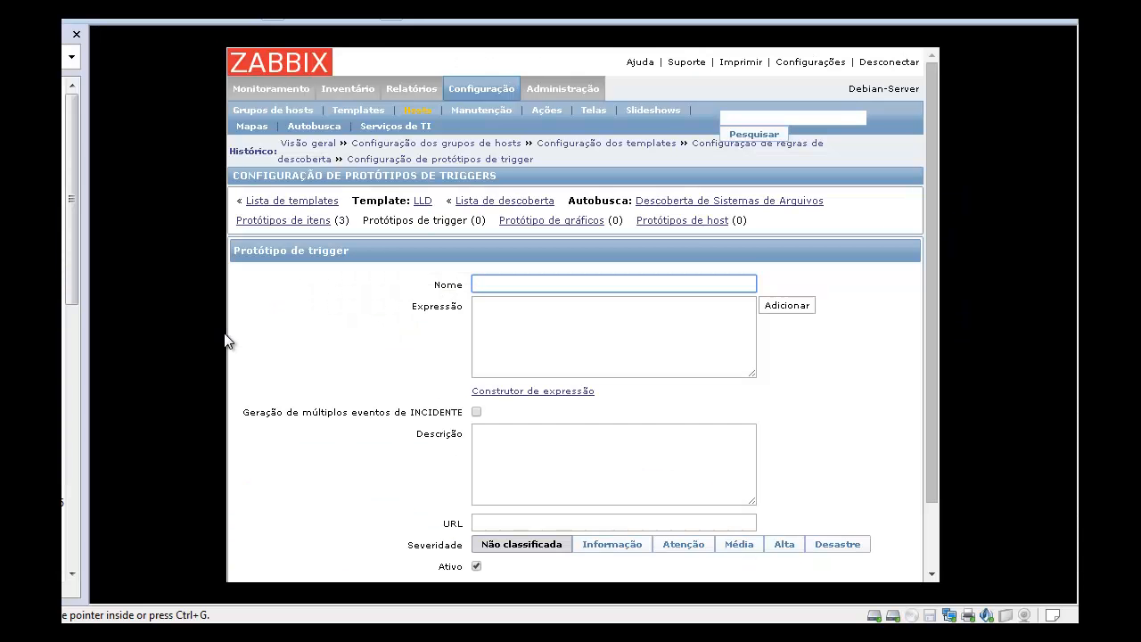
# Name the trigger prototype "Espaço Menor que 20%" and start adding a condition to its expression
pyautogui.click(498, 286)
pyautogui.write('enor que 20%')
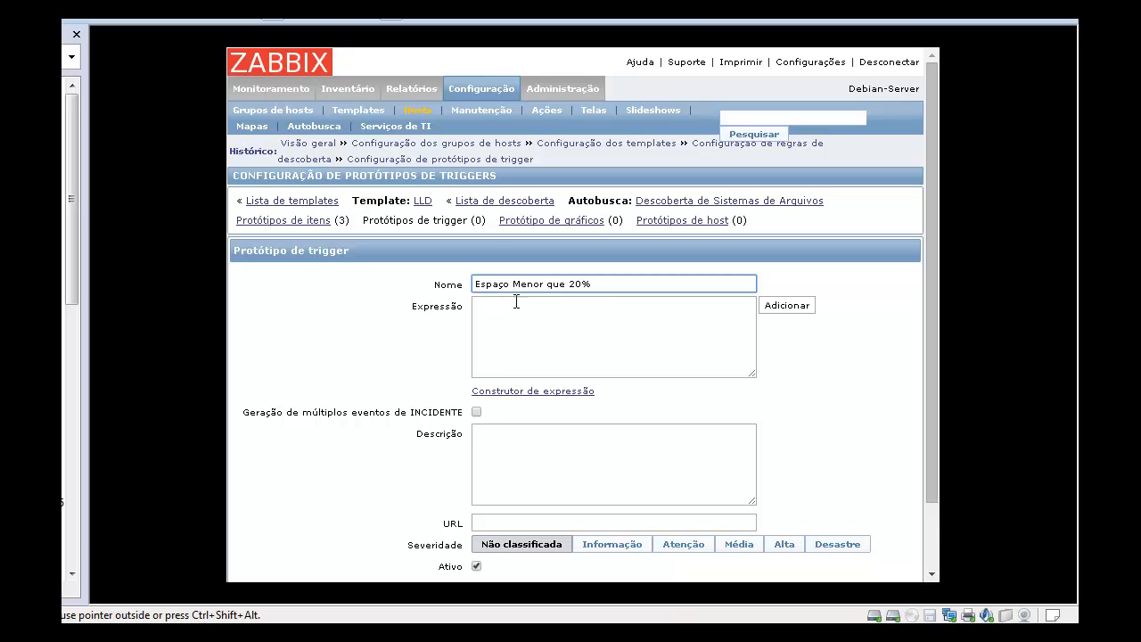
pyautogui.click(776, 309)
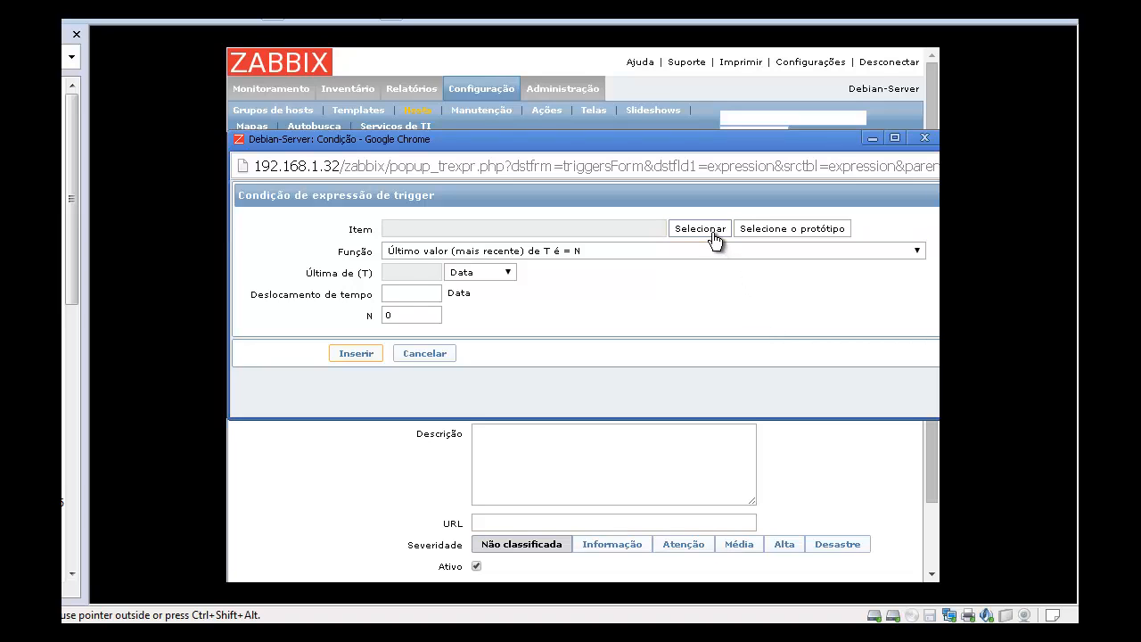
pyautogui.click(783, 232)
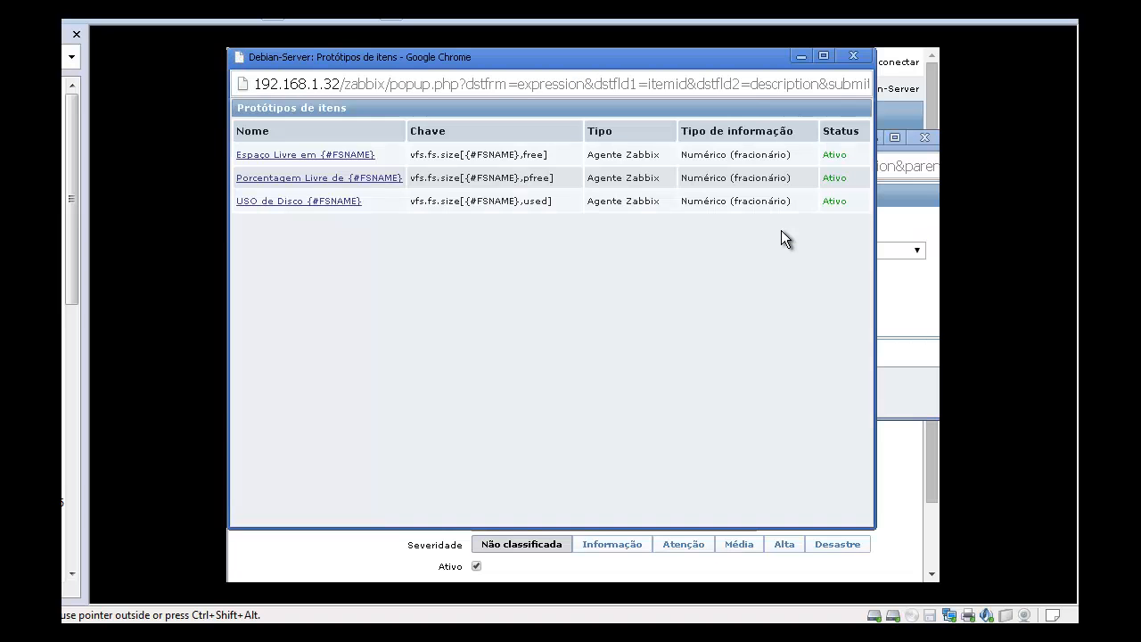
pyautogui.click(853, 56)
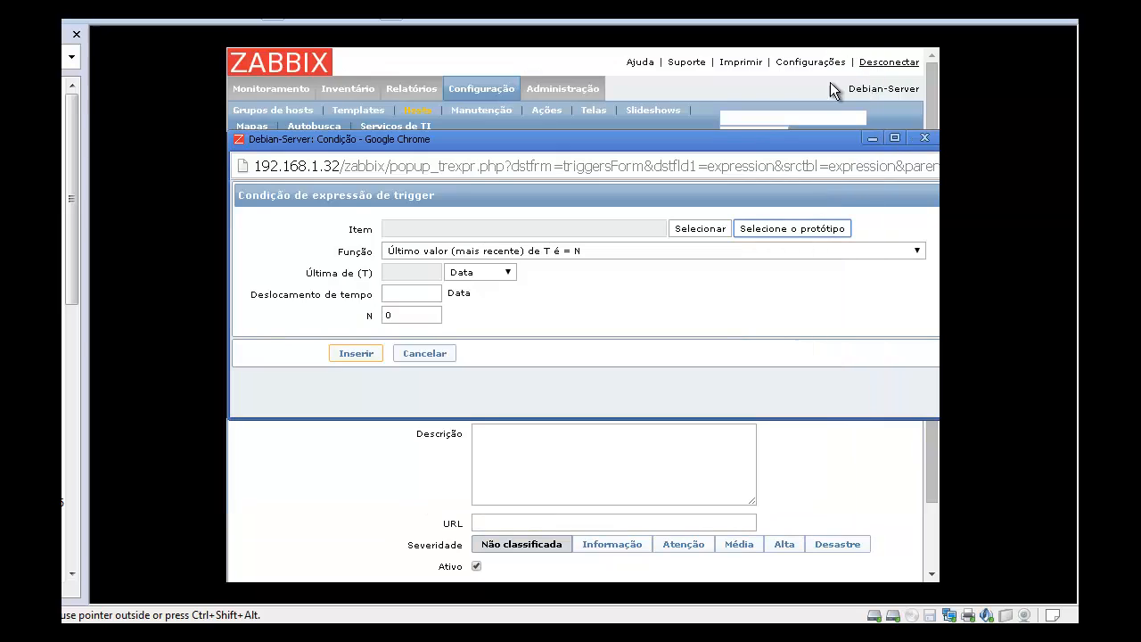
pyautogui.click(689, 230)
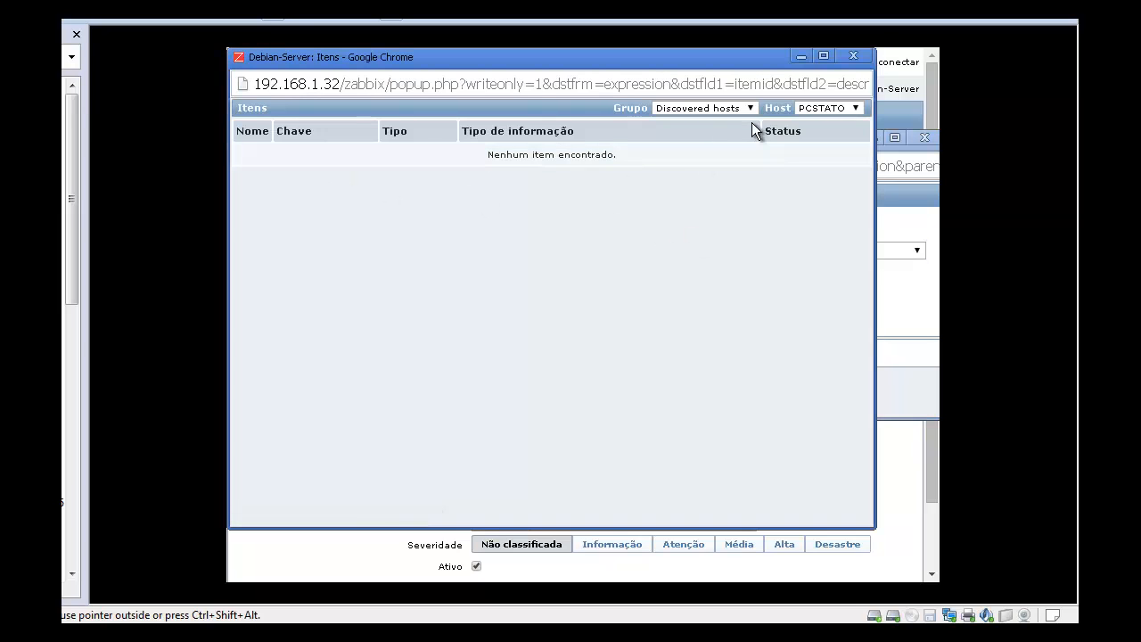
pyautogui.click(854, 57)
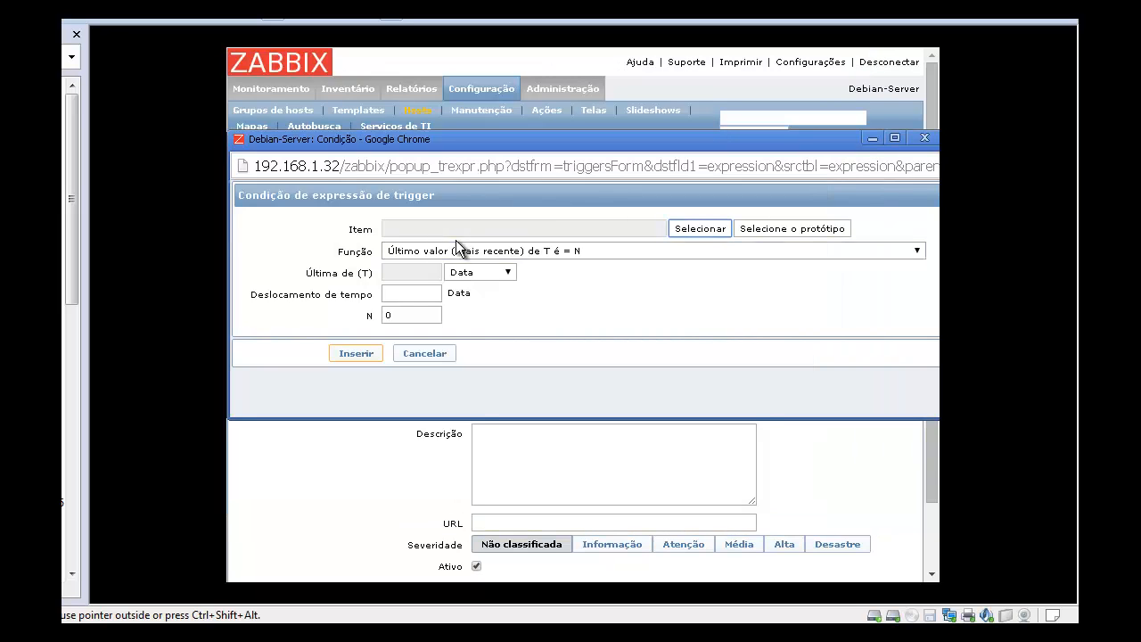
# Insert an expression condition using the item prototype "Porcentagem Livre de {#FSNAME}" with the most recent value function and N set to 30
pyautogui.click(772, 230)
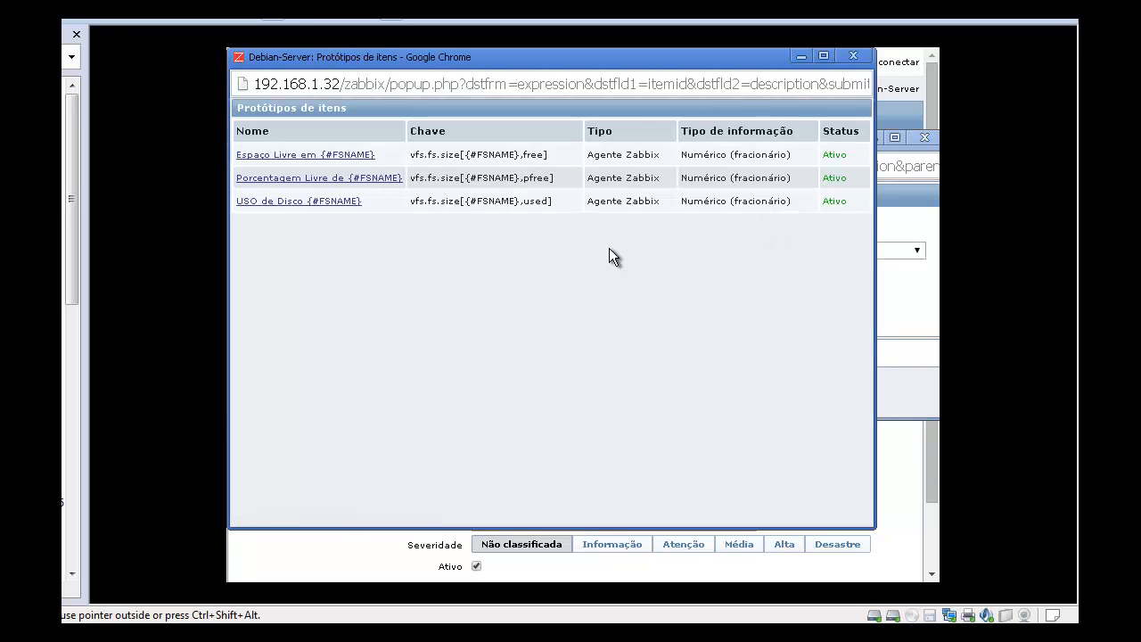
pyautogui.click(303, 184)
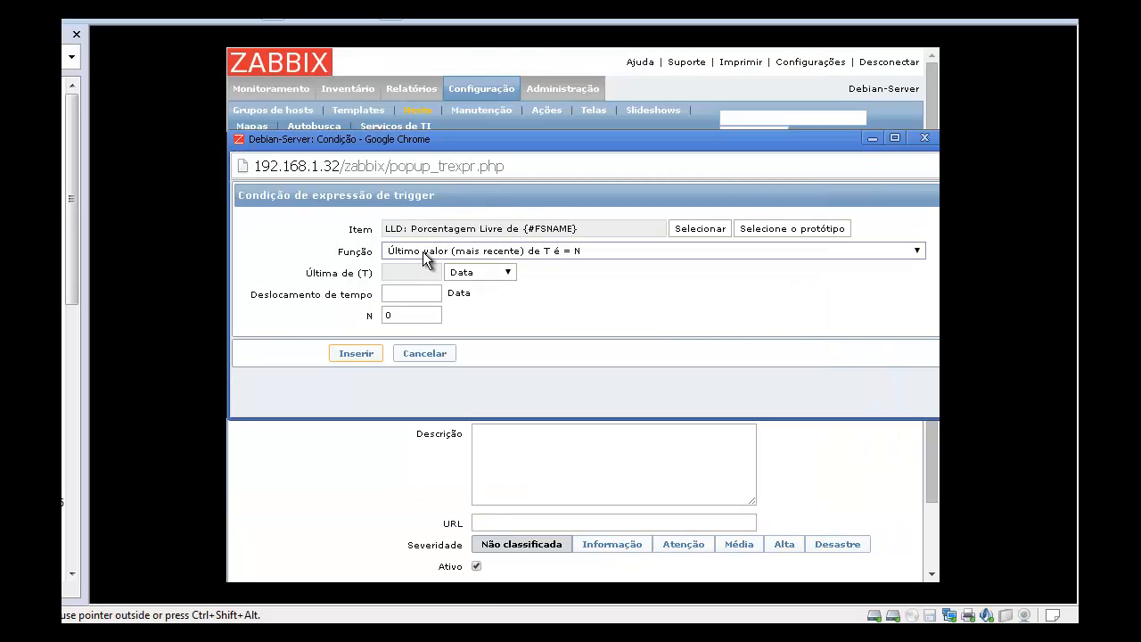
pyautogui.doubleClick(406, 315)
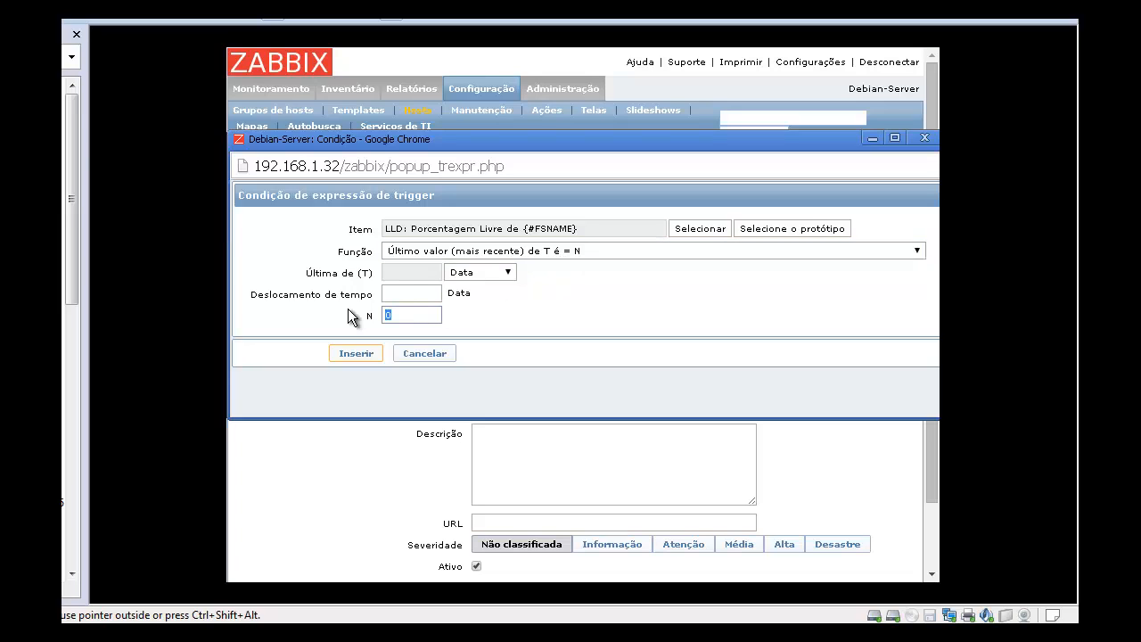
pyautogui.write('3')
pyautogui.click(364, 354)
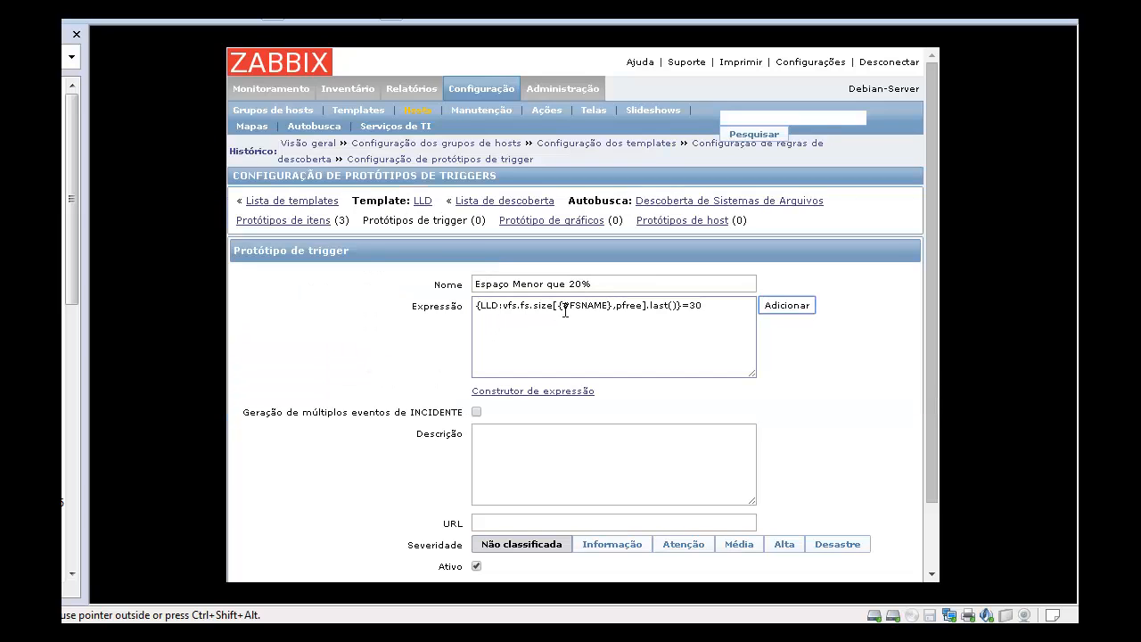
# Change the expression's comparison operator to <, set the severity to Desastre, and add the trigger prototype
pyautogui.click(687, 308)
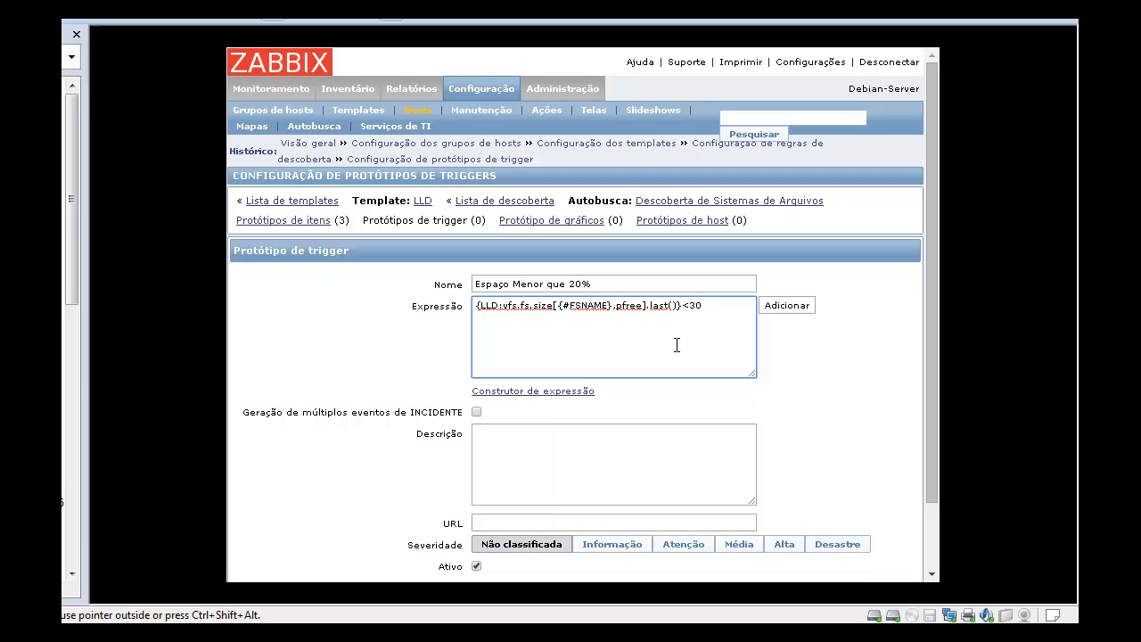
pyautogui.scroll(-3, 499, 446)
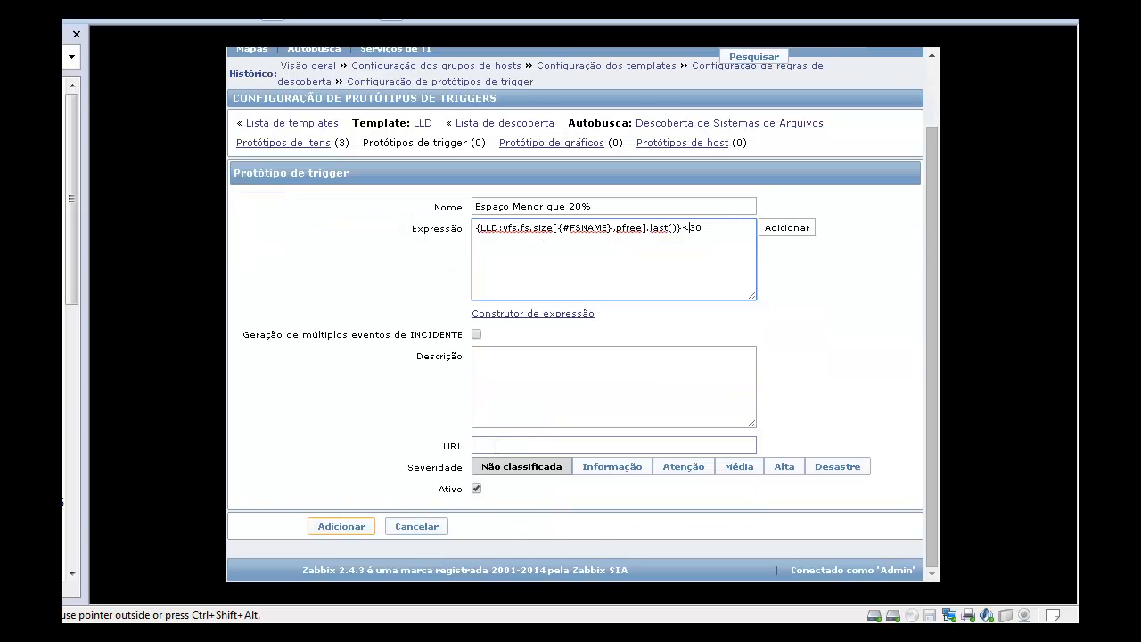
pyautogui.click(816, 468)
pyautogui.click(368, 528)
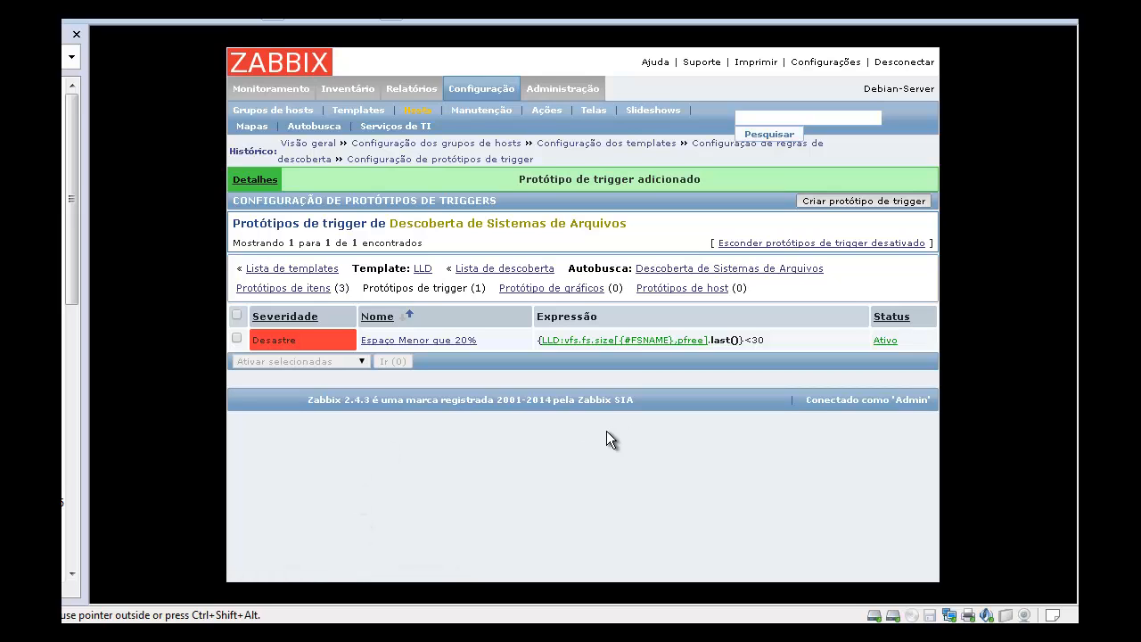
# Check the trigger counts of PCSTATO and WEB1 in the host list, and view the monitoring overview of their items
pyautogui.click(426, 113)
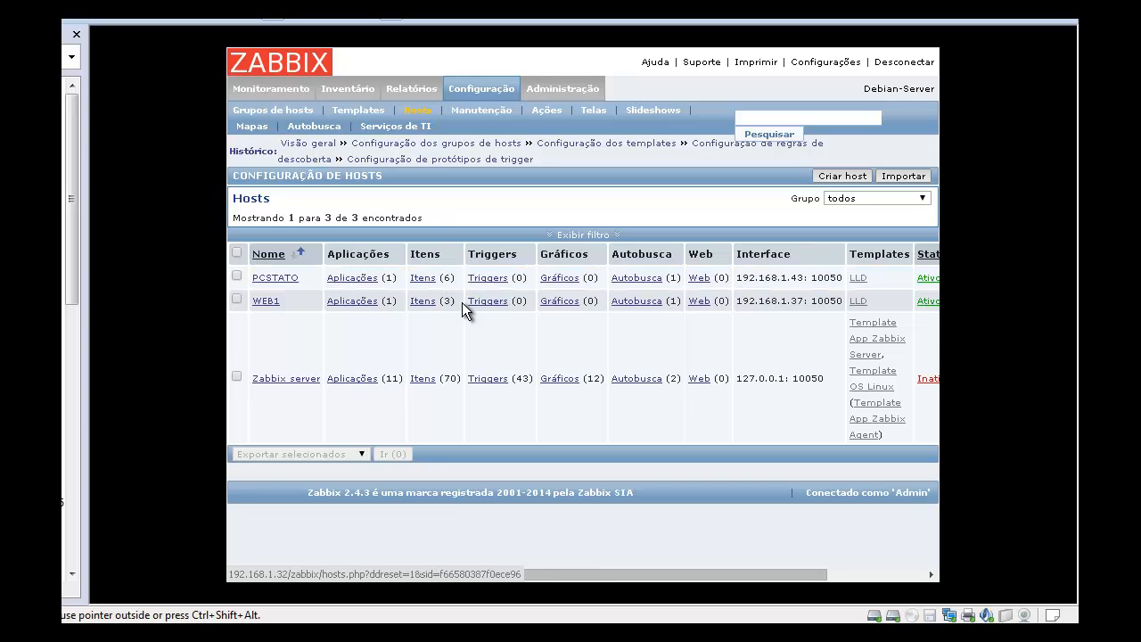
pyautogui.click(285, 118)
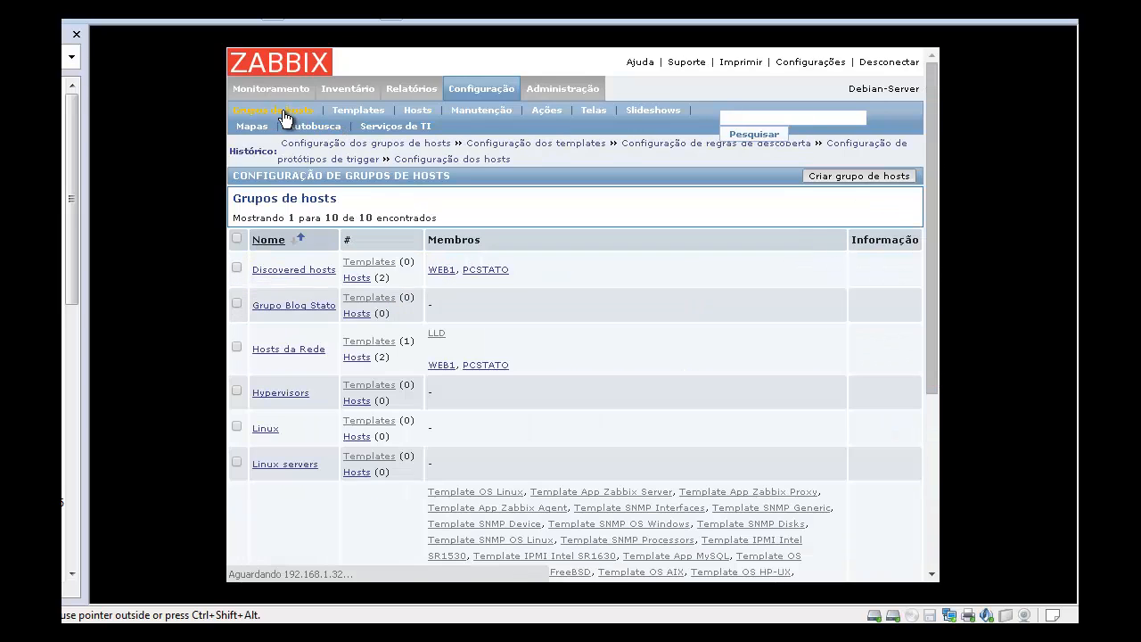
pyautogui.click(415, 114)
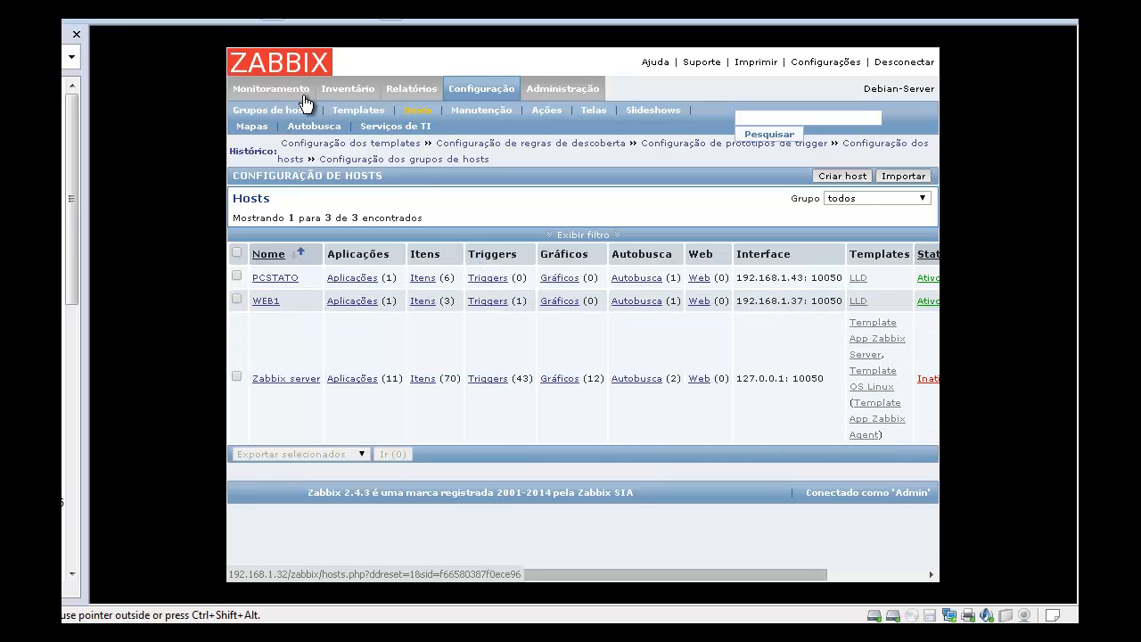
pyautogui.moveTo(296, 93)
pyautogui.click(352, 115)
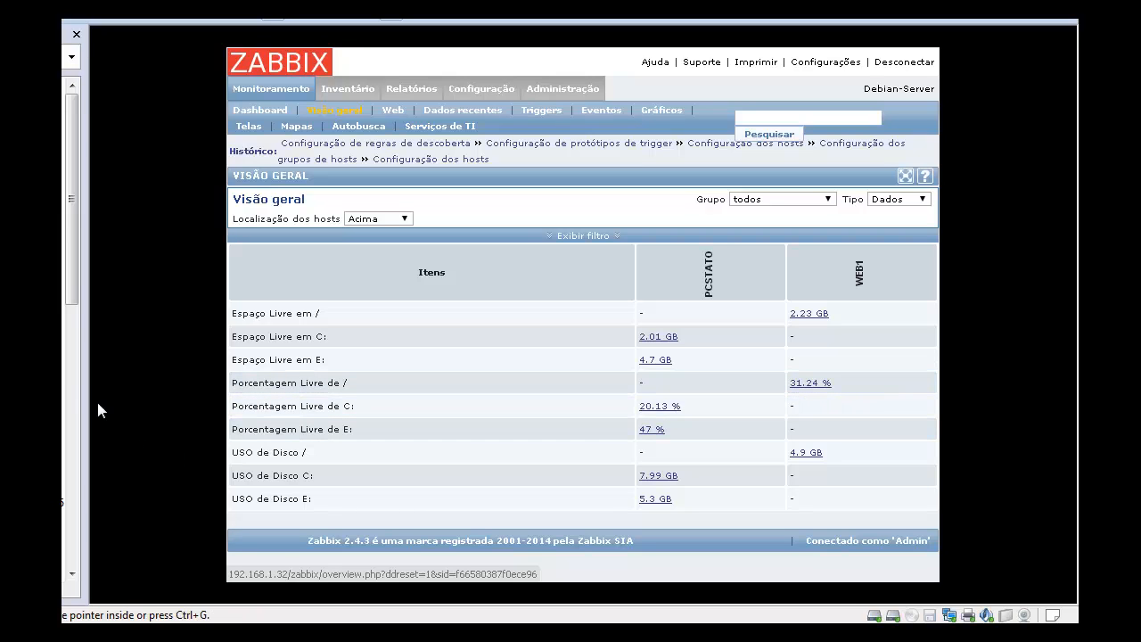
# Switch to the Web Serve virtual machine and run "dd if=/dev/zero of=/arquivo bs=1M" in its root terminal to fill the disk
pyautogui.scroll(-5, 71, 357)
pyautogui.click(67, 446)
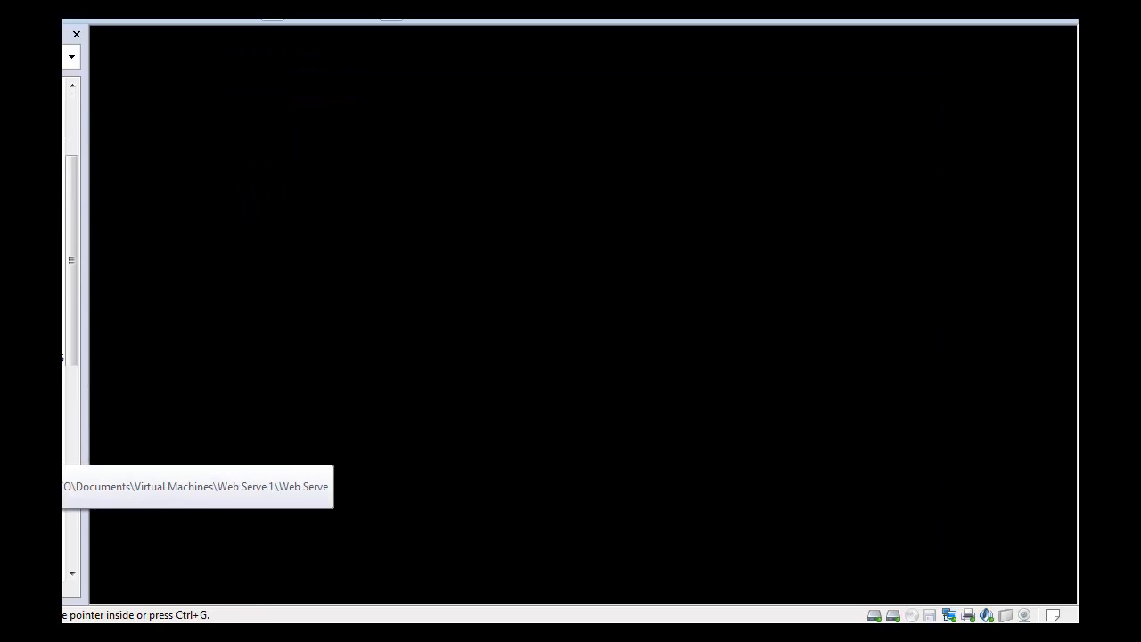
pyautogui.write('dd i')
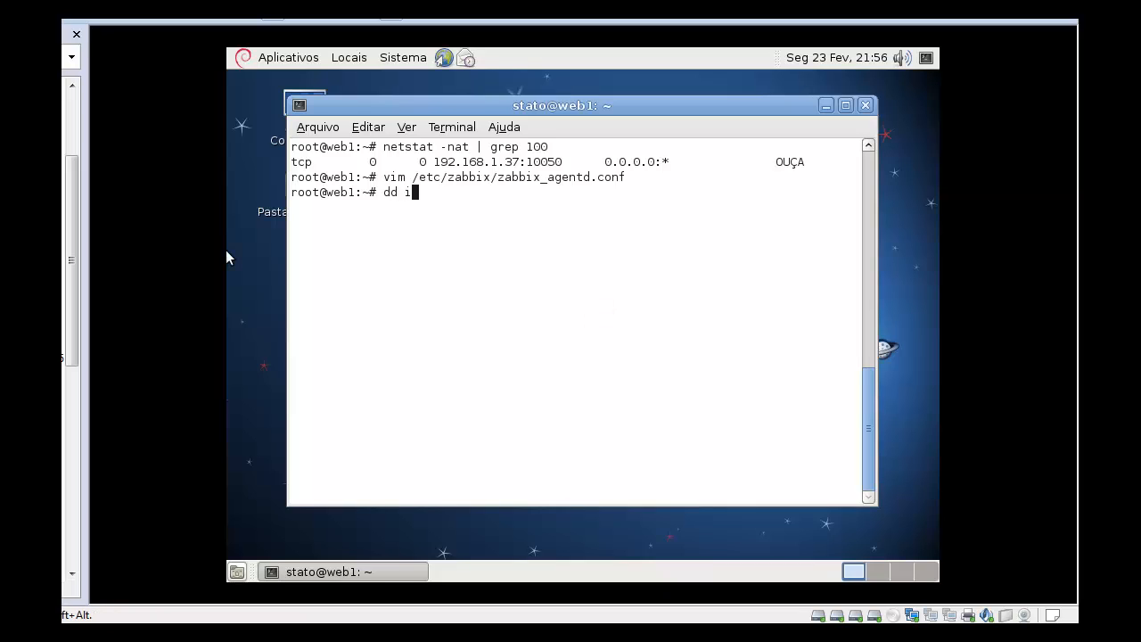
pyautogui.write('f=/dev/zero of=/arquivo bs=')
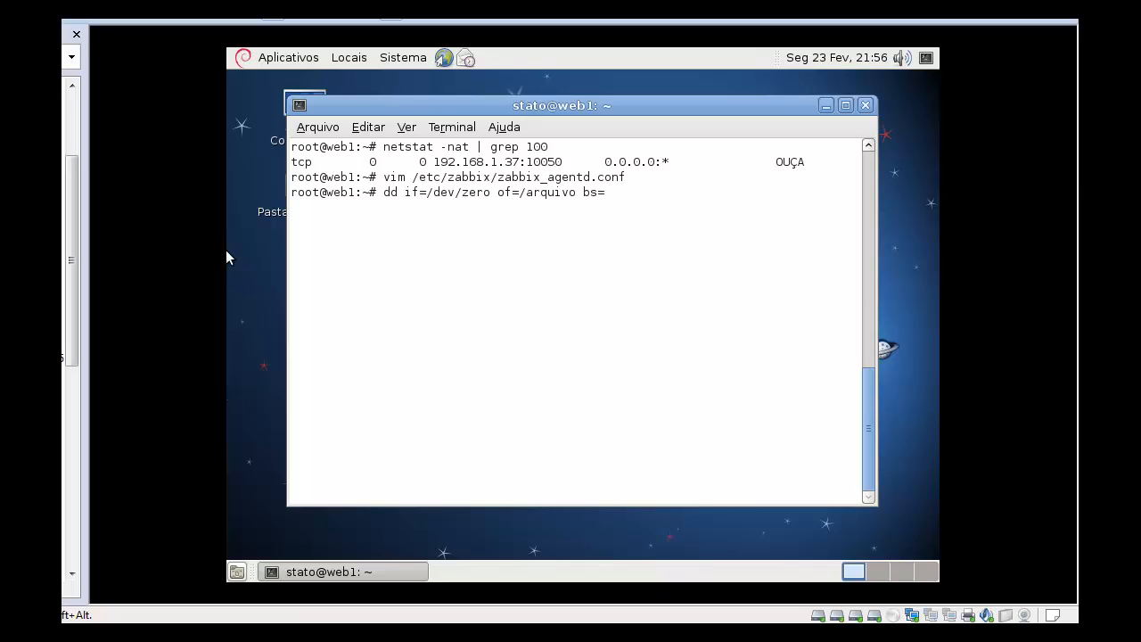
pyautogui.write('1M')
pyautogui.press('Return')
pyautogui.click(226, 256)
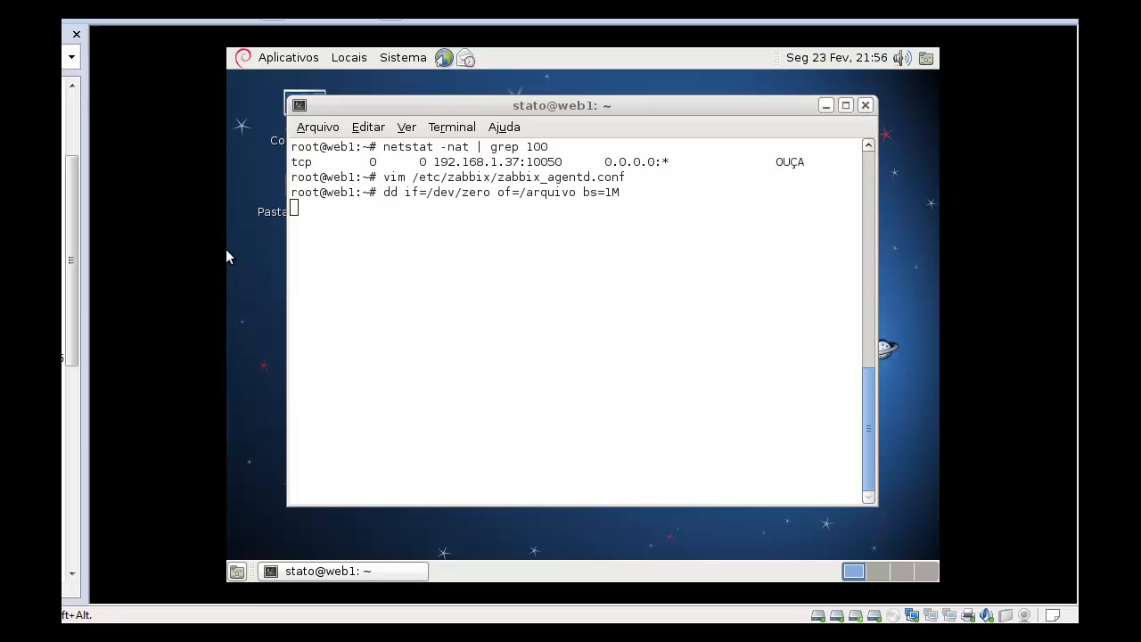
# Interrupt the running dd command in the WEB1 terminal
pyautogui.click(510, 317)
pyautogui.hotkey('ctrl', 'c')
pyautogui.hotkey('ctrl', 'c')
pyautogui.hotkey('ctrl', 'c')
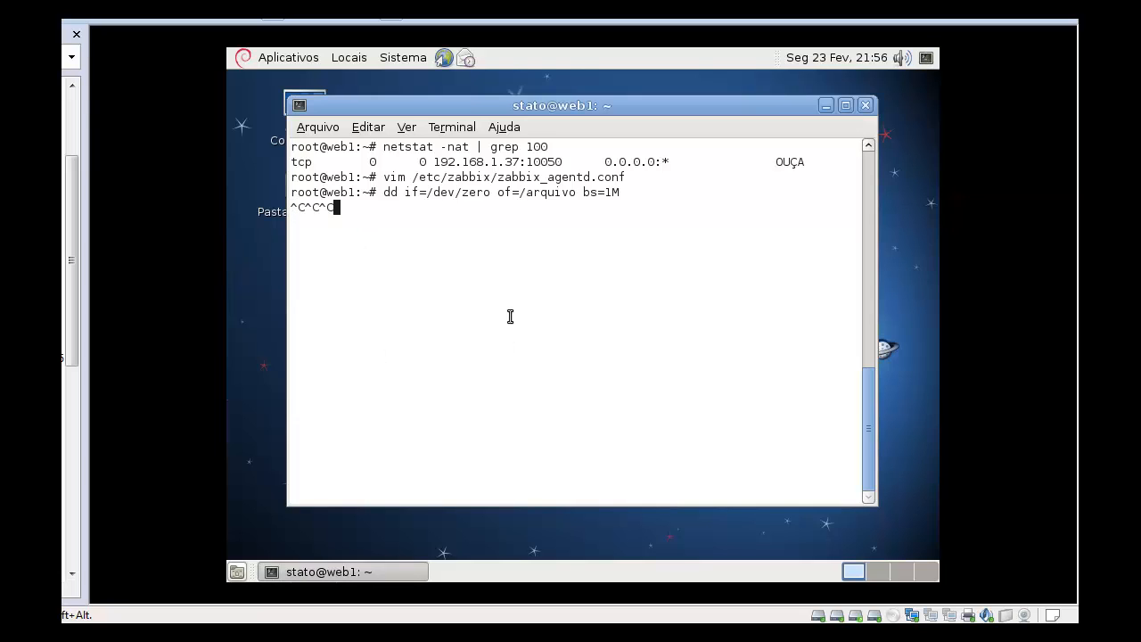
pyautogui.hotkey('ctrl', 'c')
pyautogui.hotkey('ctrl', 'c')
pyautogui.hotkey('ctrl', 'c')
pyautogui.hotkey('ctrl', 'c')
pyautogui.hotkey('ctrl', 'c')
pyautogui.hotkey('ctrl', 'c')
pyautogui.hotkey('ctrl', 'c')
pyautogui.hotkey('ctrl', 'c')
pyautogui.hotkey('ctrl', 'c')
pyautogui.hotkey('ctrl', 'c')
pyautogui.hotkey('ctrl', 'c')
pyautogui.hotkey('ctrl', 'c')
pyautogui.hotkey('ctrl', 'c')
pyautogui.hotkey('ctrl', 'c')
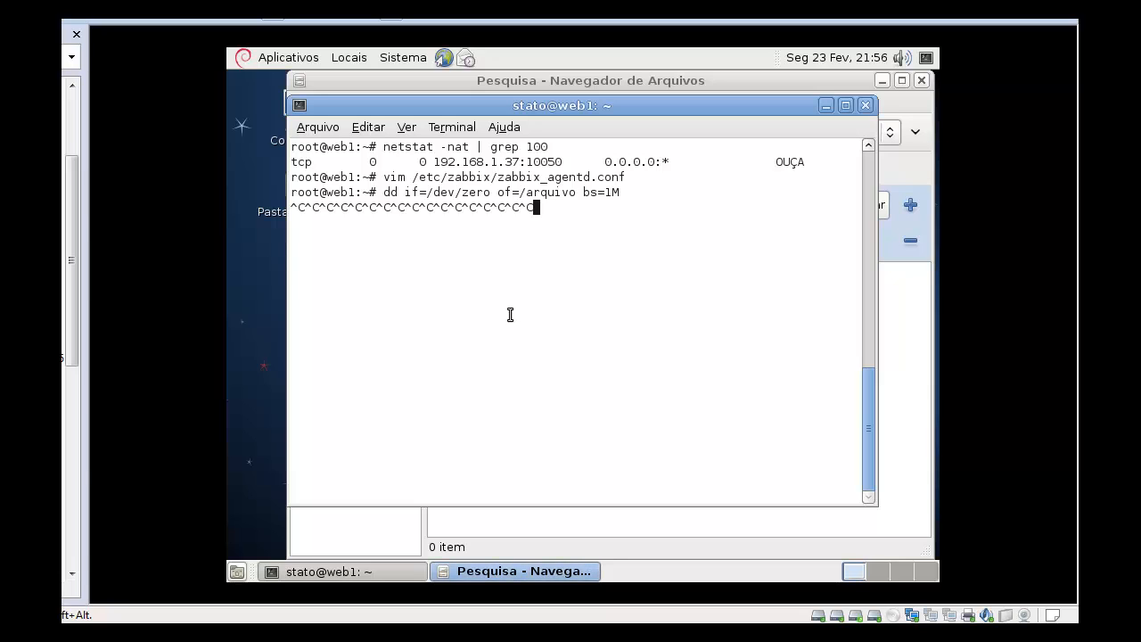
pyautogui.hotkey('ctrl', 'c')
pyautogui.hotkey('ctrl', 'c')
pyautogui.hotkey('ctrl', 'c')
pyautogui.hotkey('ctrl', 'c')
pyautogui.hotkey('ctrl', 'c')
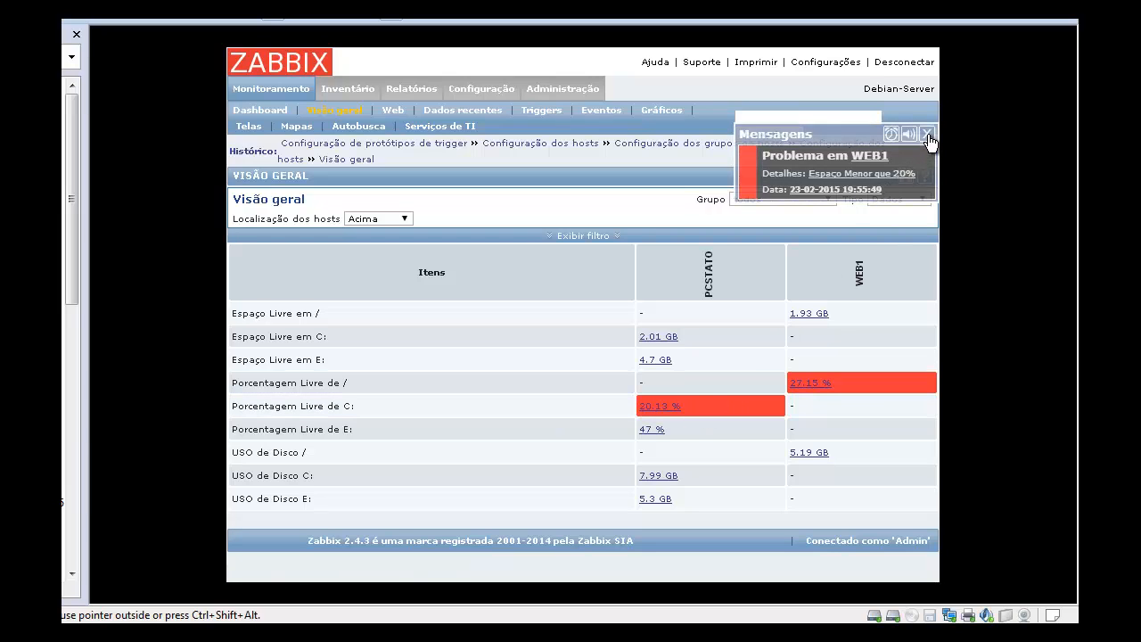
# Dismiss the WEB1 problem message in Zabbix, and run "rm /arquivo" in the WEB1 terminal to free the disk space
pyautogui.click(927, 134)
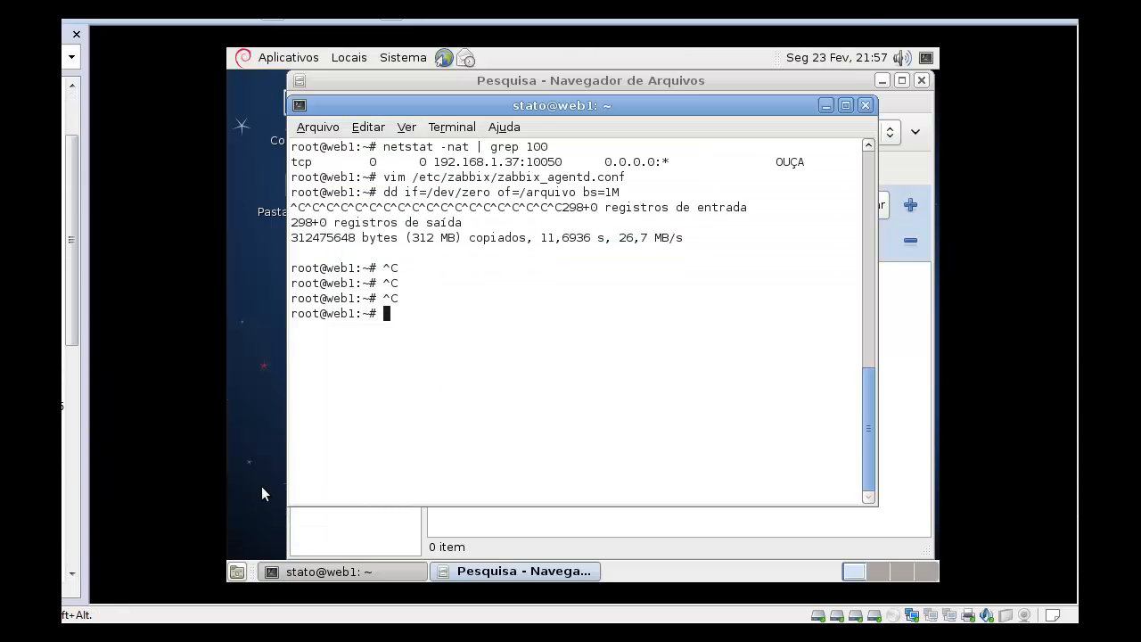
pyautogui.write('rm /arquivo')
pyautogui.press('Return')
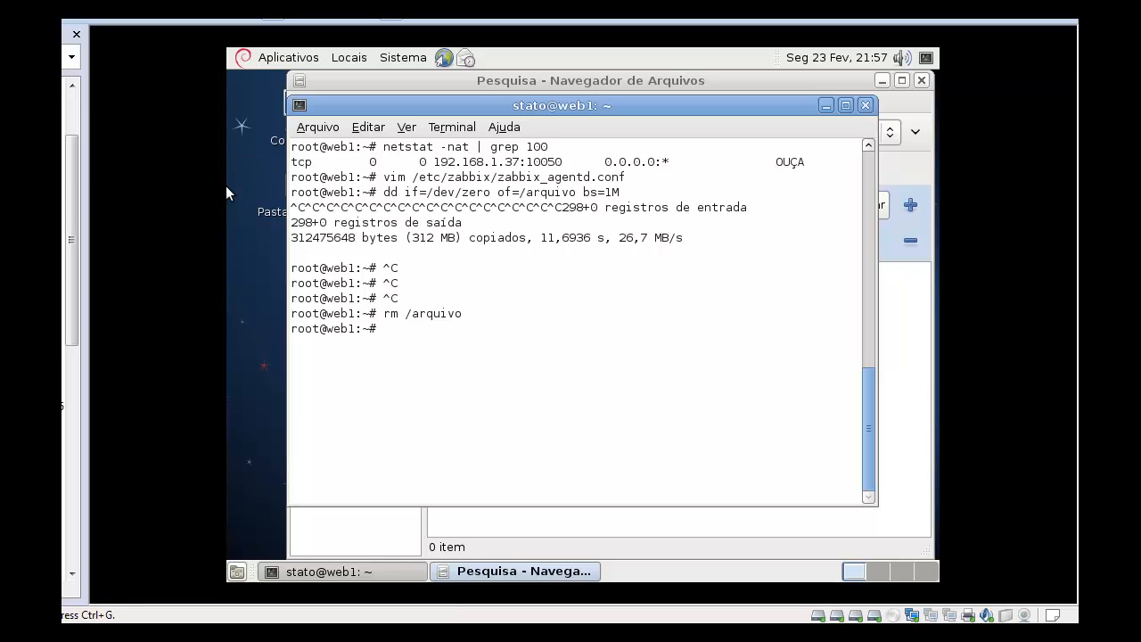
# Refresh the Zabbix monitoring overview, and switch to PowerPoint to review the slides from "Protótipo deTrigger" through "Visualizando" onward
pyautogui.hotkey('ctrl', 'Tab')
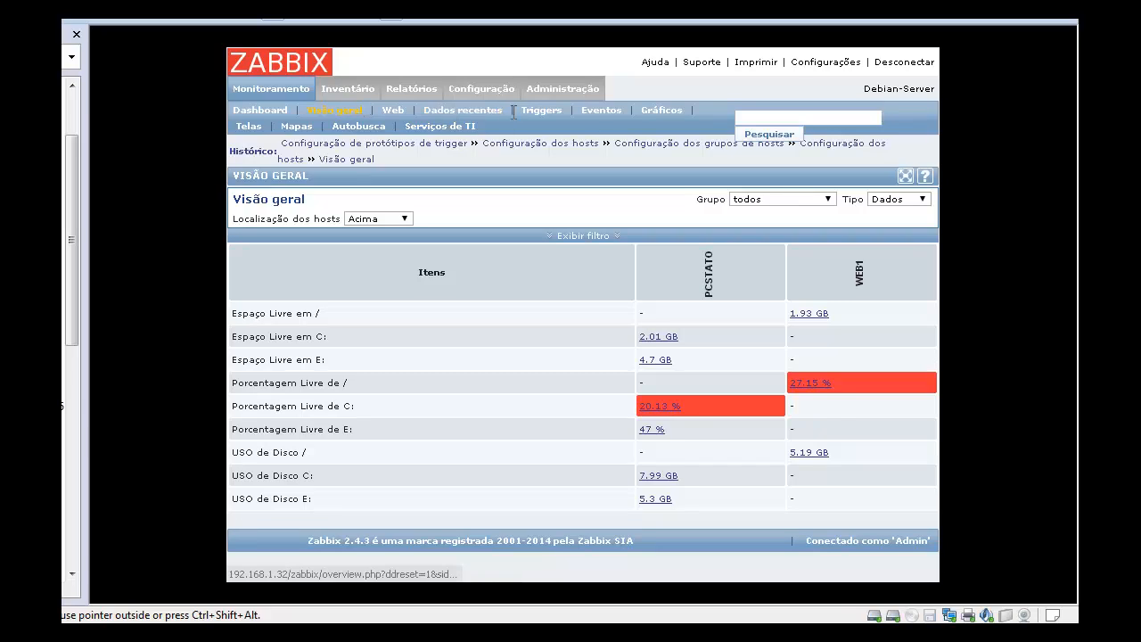
pyautogui.click(359, 114)
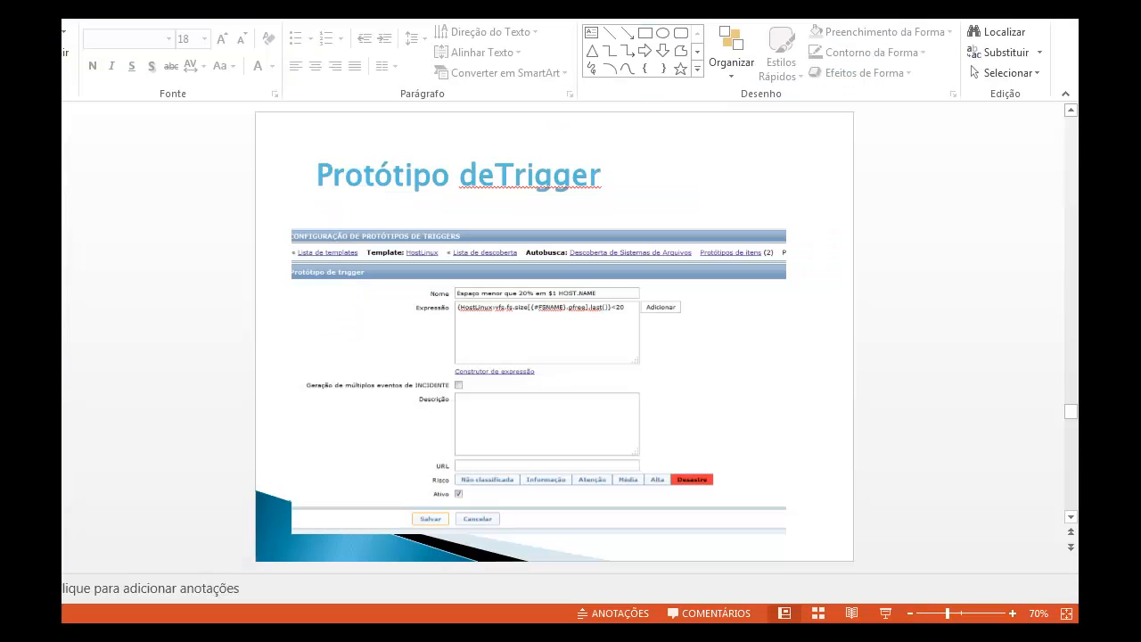
pyautogui.press('pagedown')
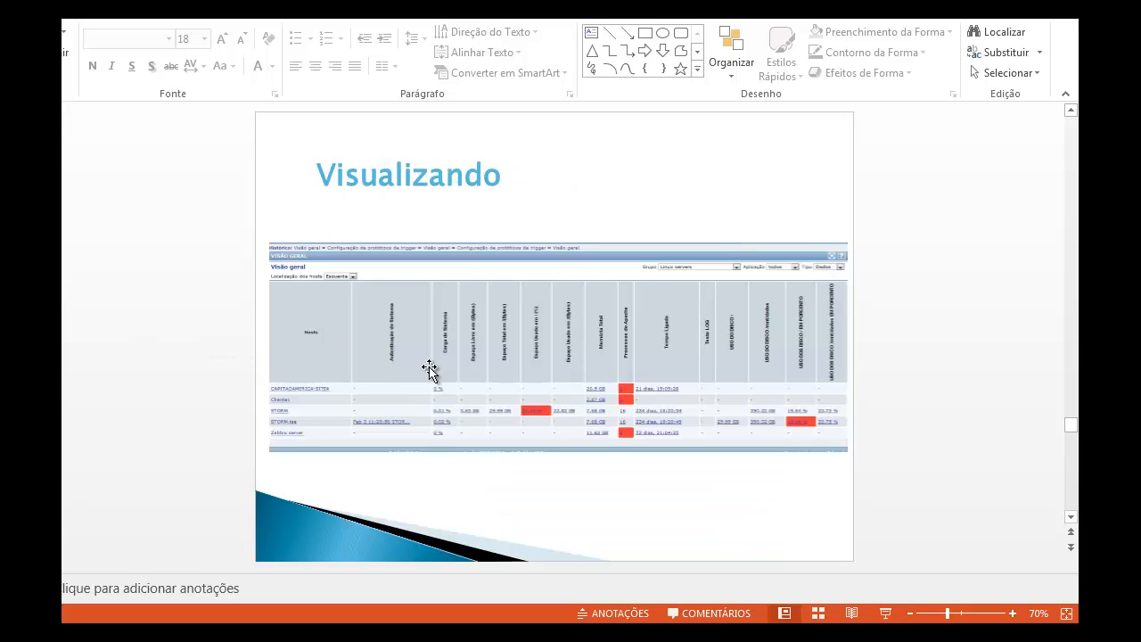
pyautogui.press('pagedown')
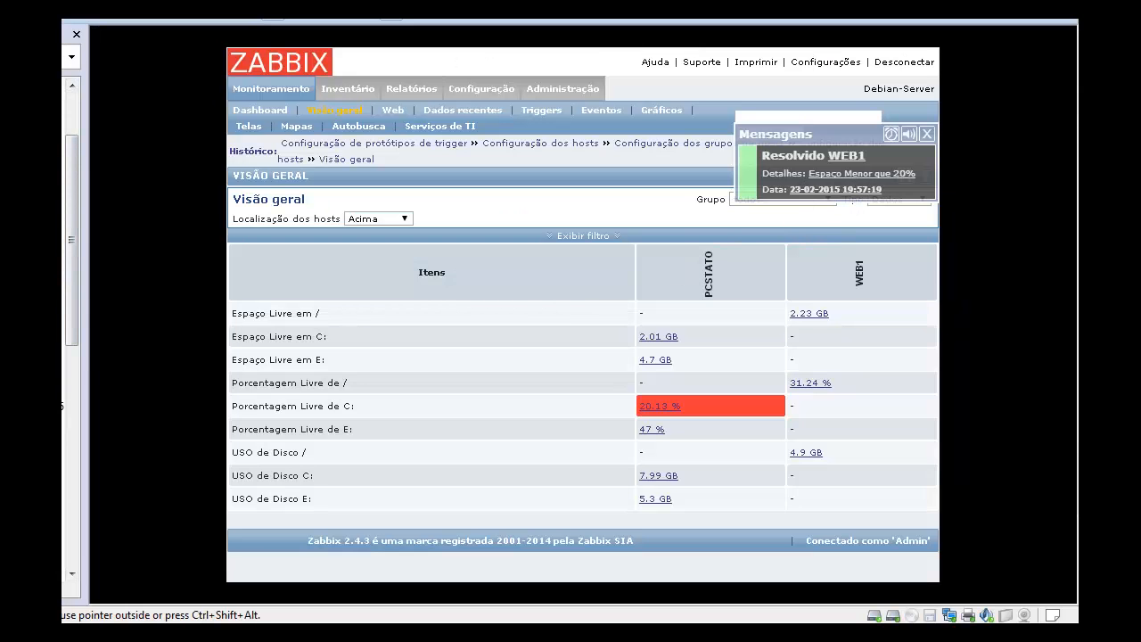
# Back in Zabbix, dismiss the WEB1 message and open the trigger prototypes of the LLD template's Descoberta de Sistemas de Arquivos rule
pyautogui.click(927, 138)
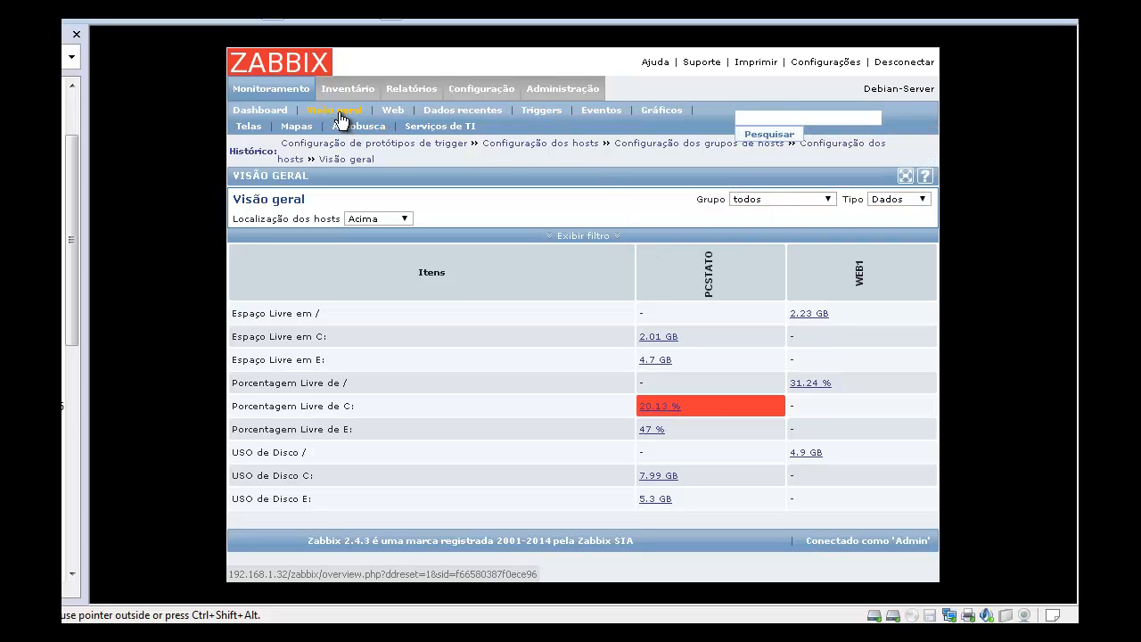
pyautogui.moveTo(489, 93)
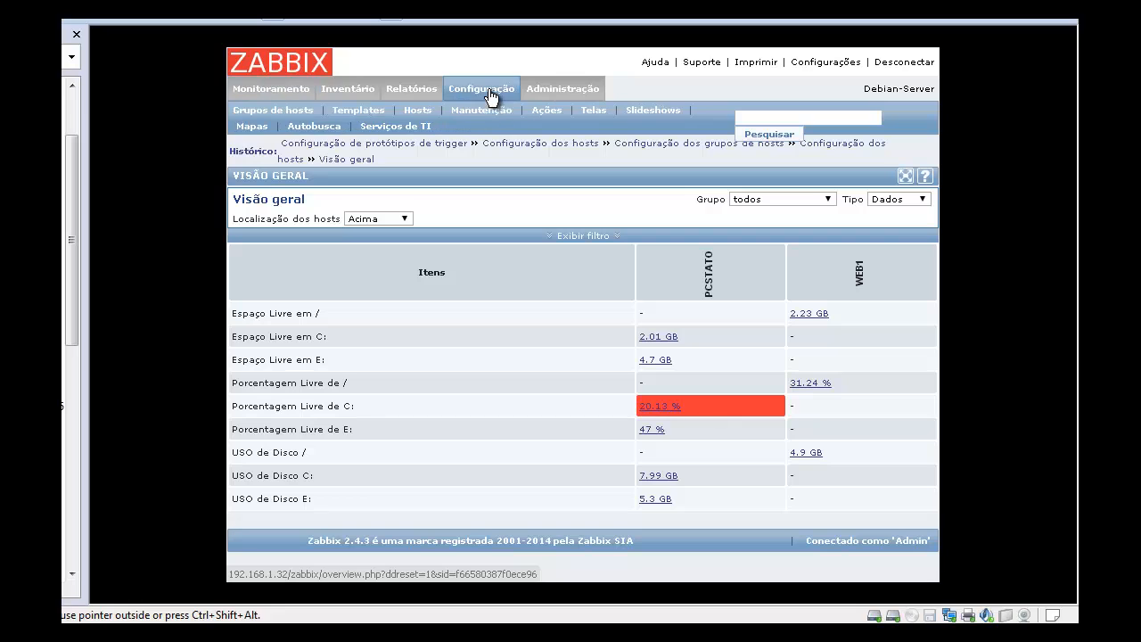
pyautogui.click(352, 114)
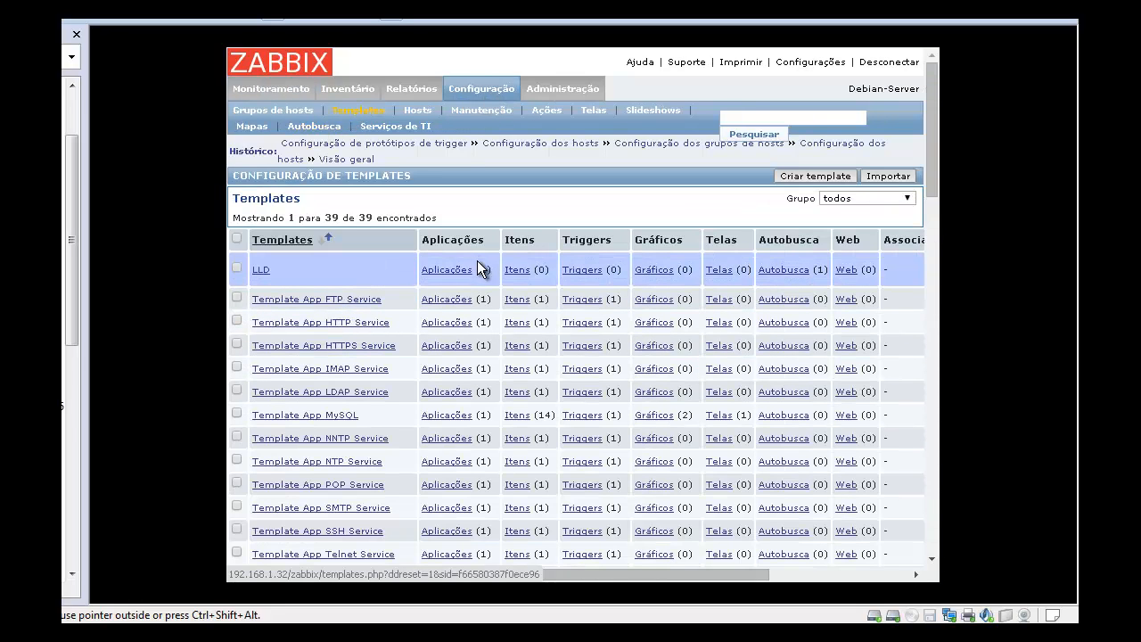
pyautogui.click(777, 270)
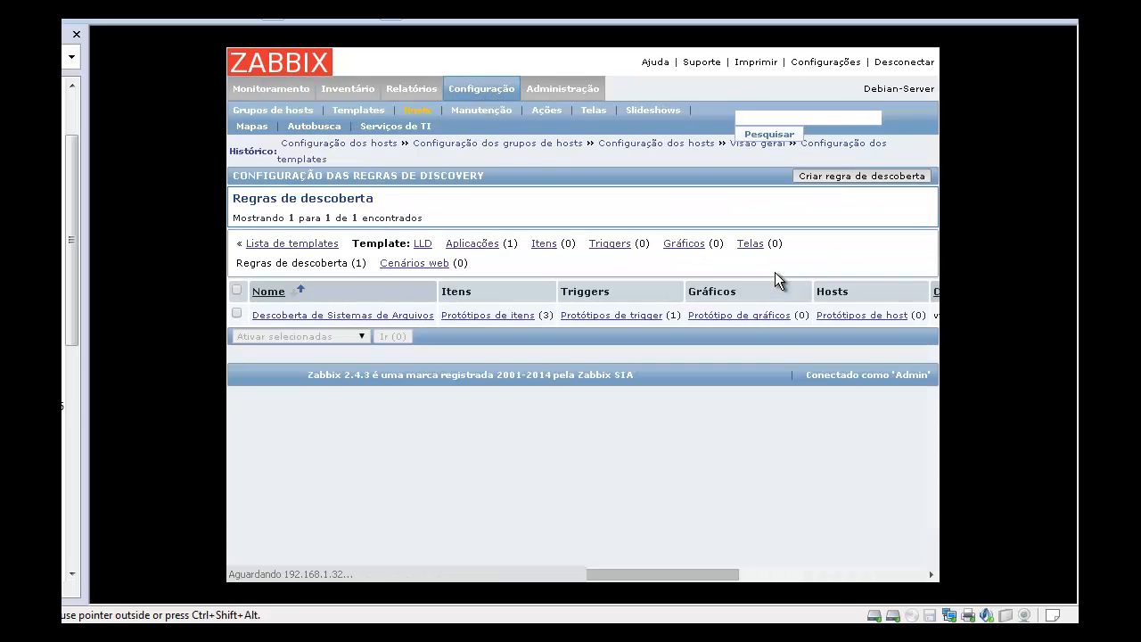
pyautogui.click(610, 315)
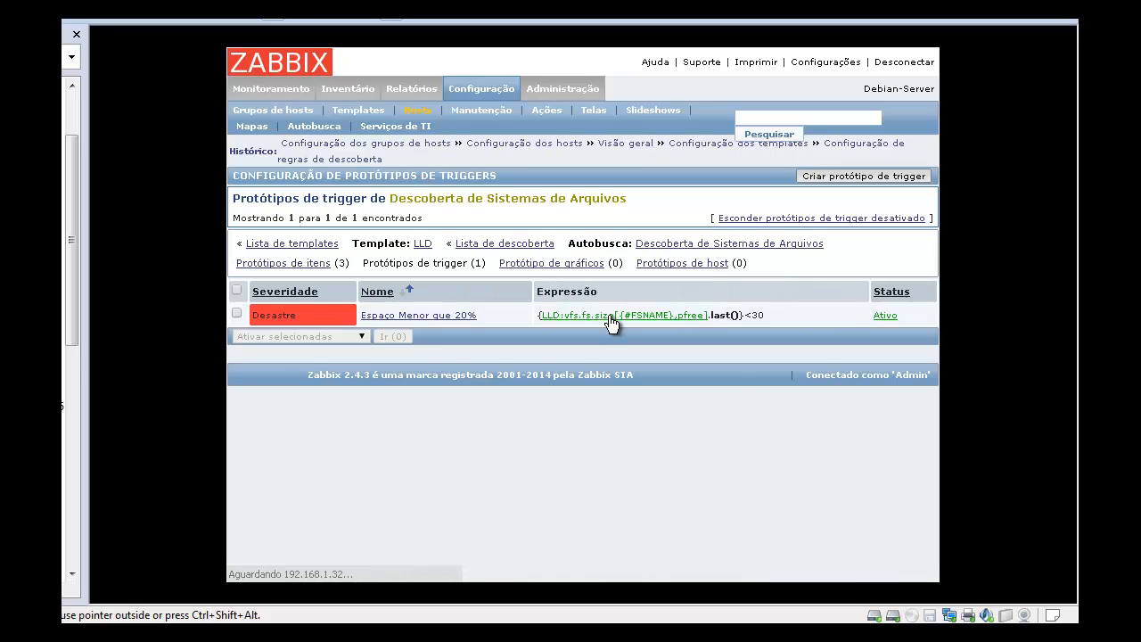
# Rename the "Espaço Menor que 20%" trigger prototype as "Espaço Menor que 30%" and save the update
pyautogui.click(420, 320)
pyautogui.click(567, 285)
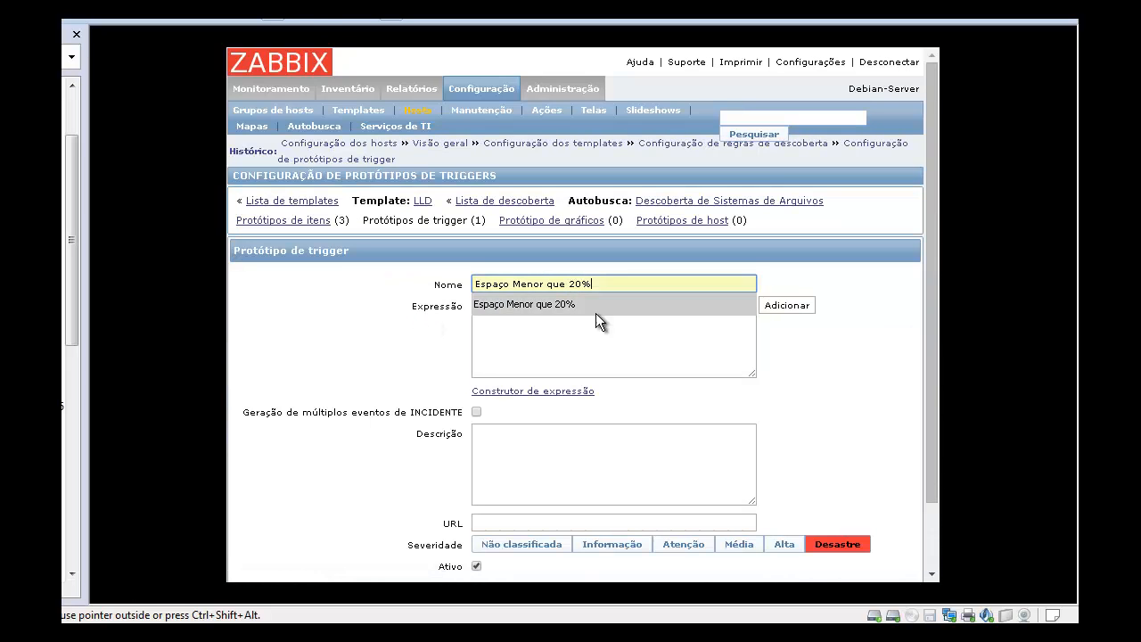
pyautogui.press('Escape')
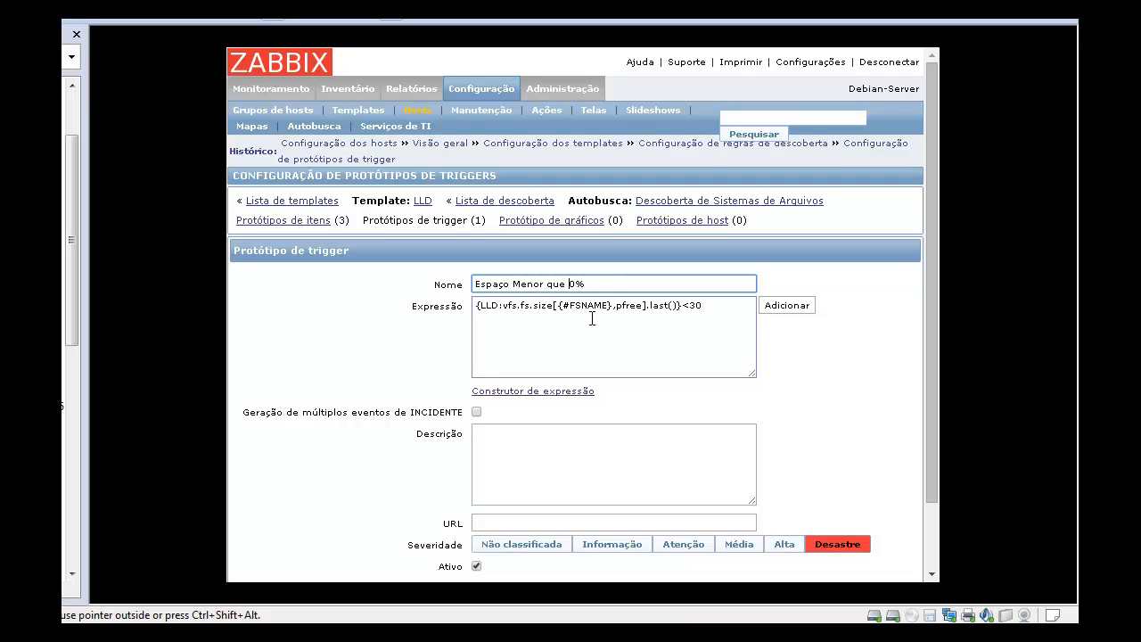
pyautogui.press('BackSpace')
pyautogui.write('3')
pyautogui.scroll(-2, 474, 473)
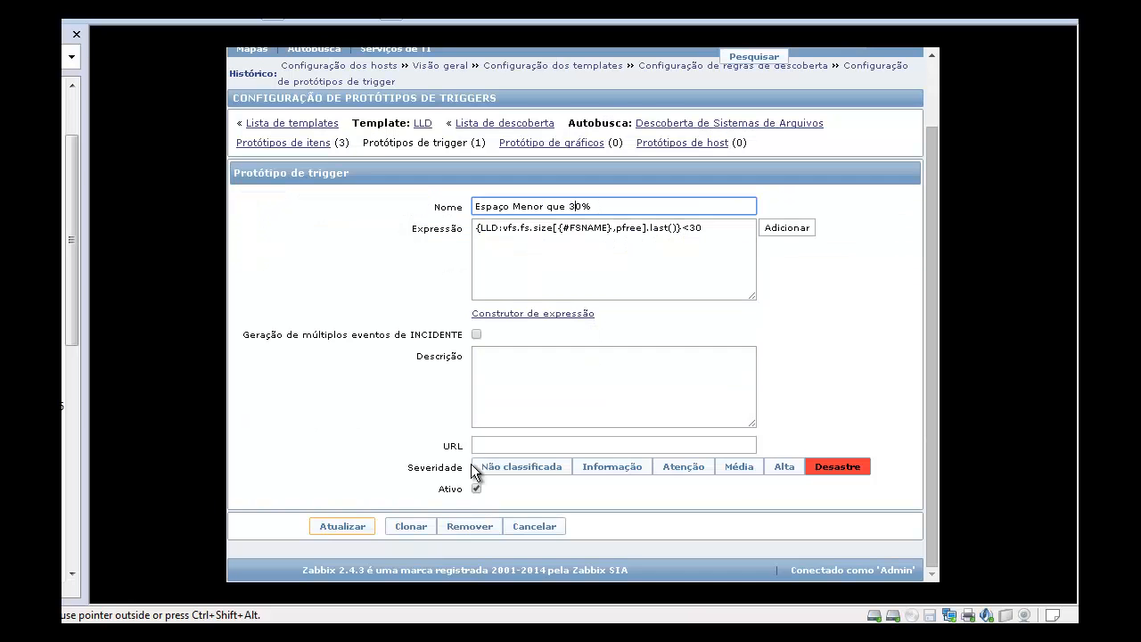
pyautogui.click(353, 524)
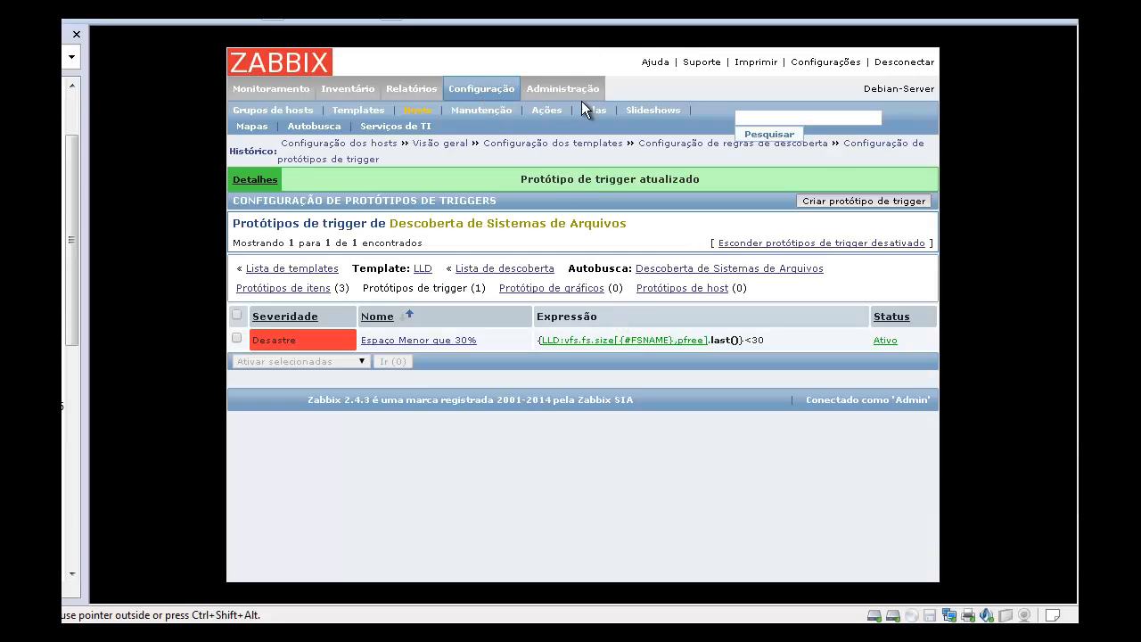
# Show the Zabbix actions whose event source is Triggers, and start creating a new action
pyautogui.click(536, 114)
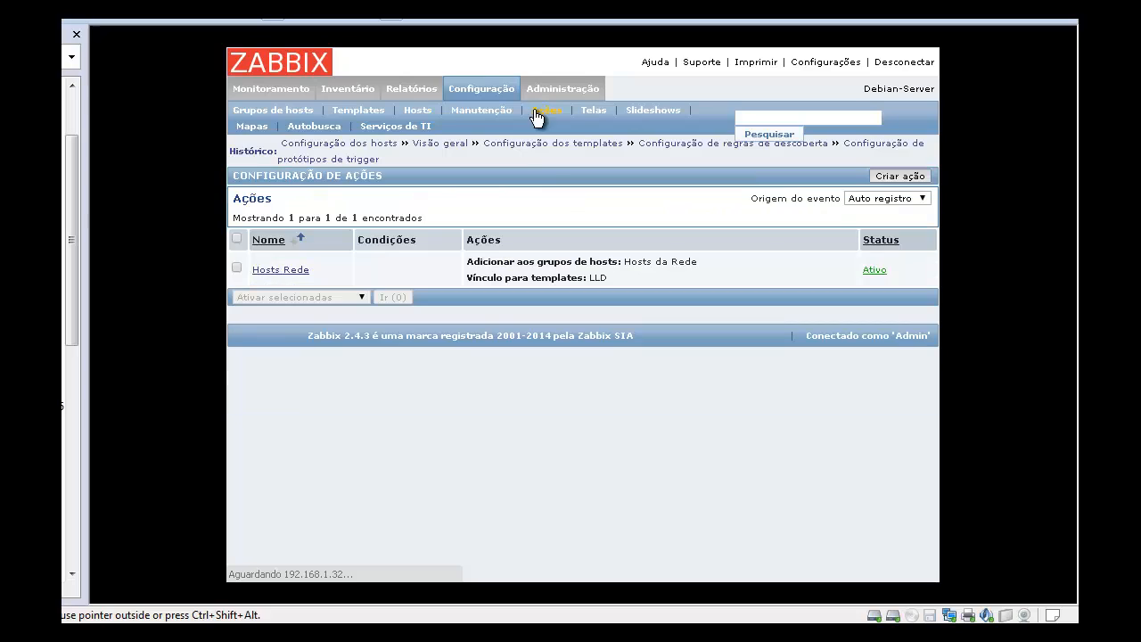
pyautogui.click(887, 198)
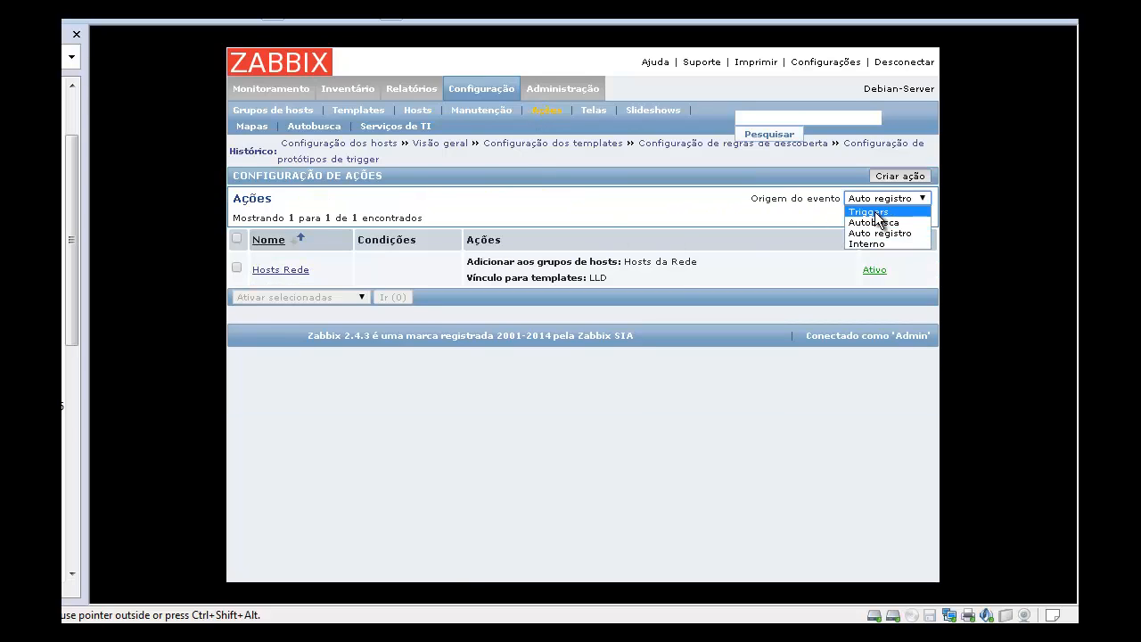
pyautogui.click(875, 211)
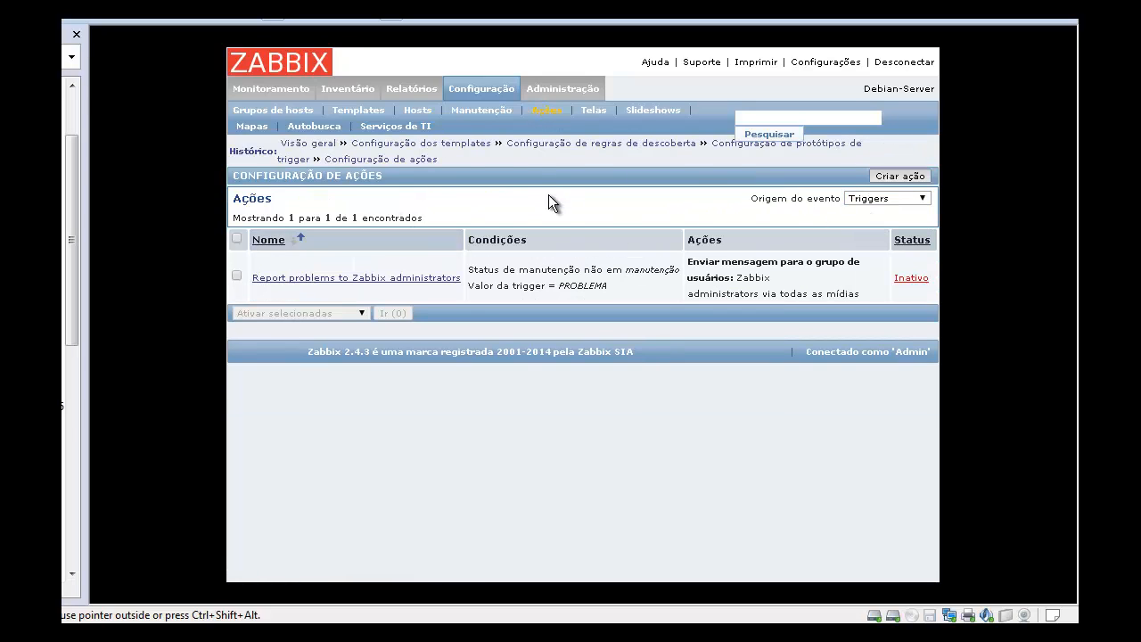
pyautogui.click(908, 176)
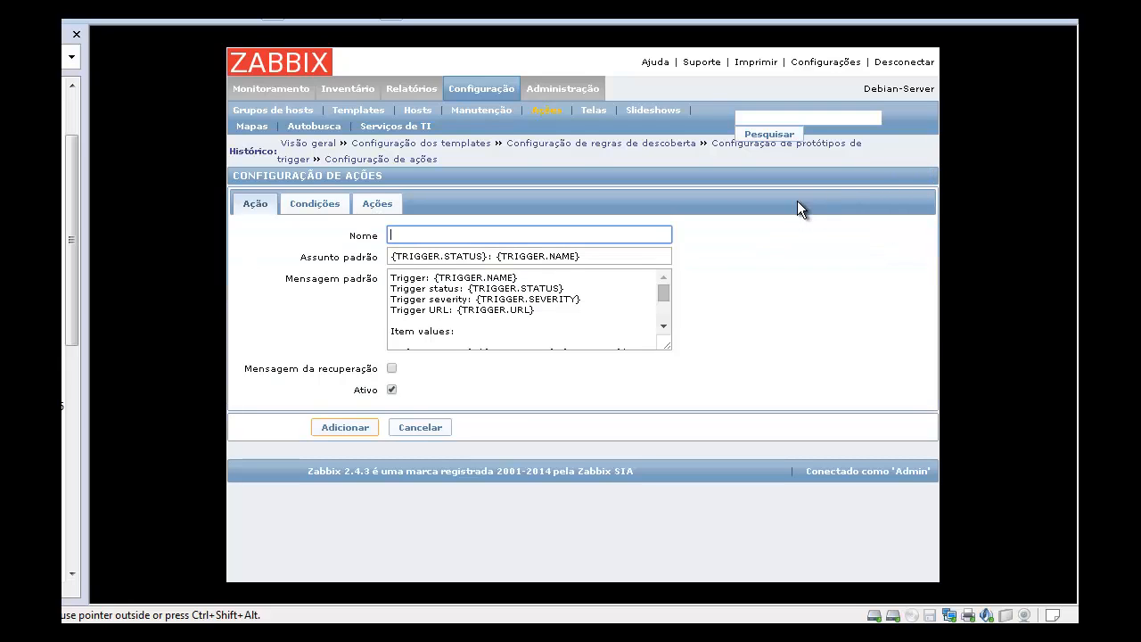
# Switch to PowerPoint and review the alert slides from "Criando um Alerta" through "Ação", including the SendEMail setting
pyautogui.hotkey('alt', 'Tab')
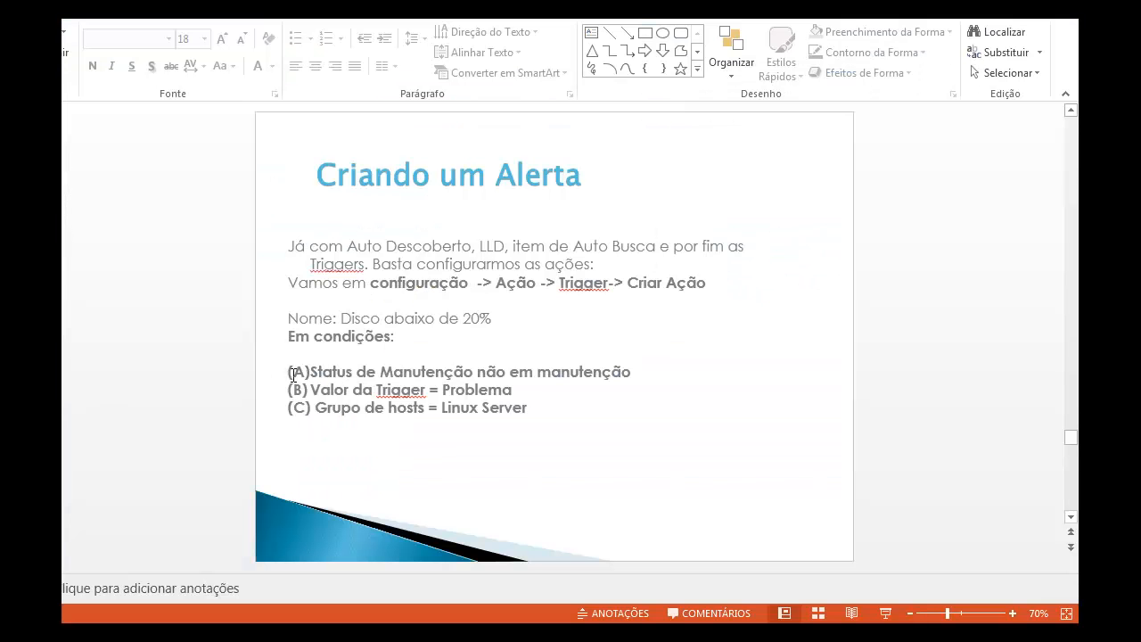
pyautogui.hotkey('alt', 'Tab')
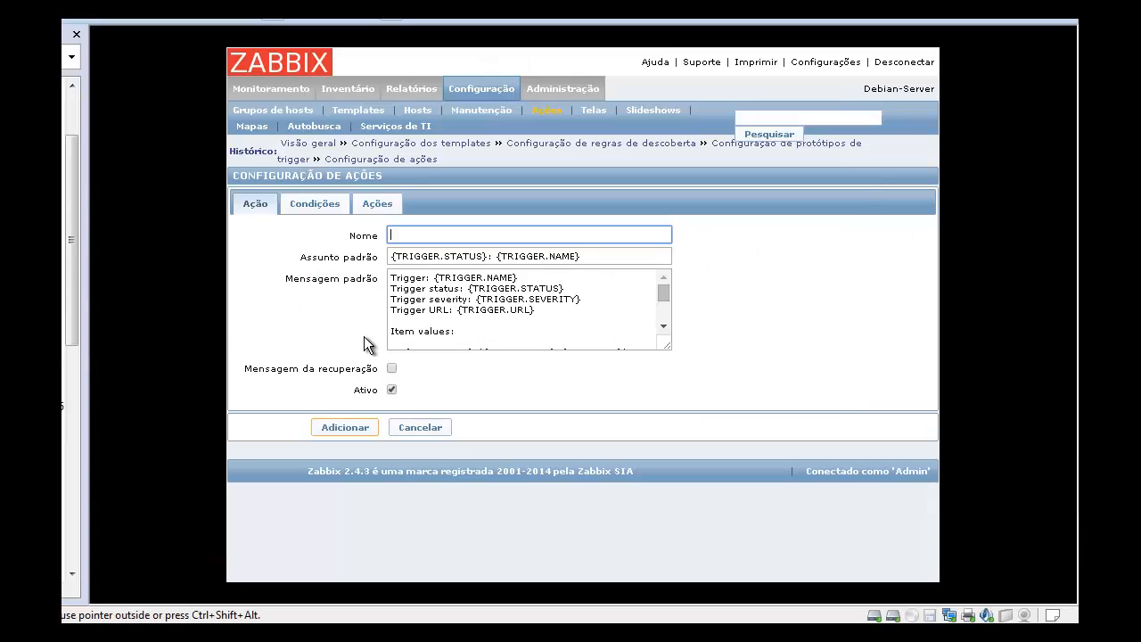
pyautogui.hotkey('alt', 'Tab')
pyautogui.hotkey('alt', 'Tab')
pyautogui.hotkey('ctrl', 'alt')
pyautogui.hotkey('alt', 'Tab')
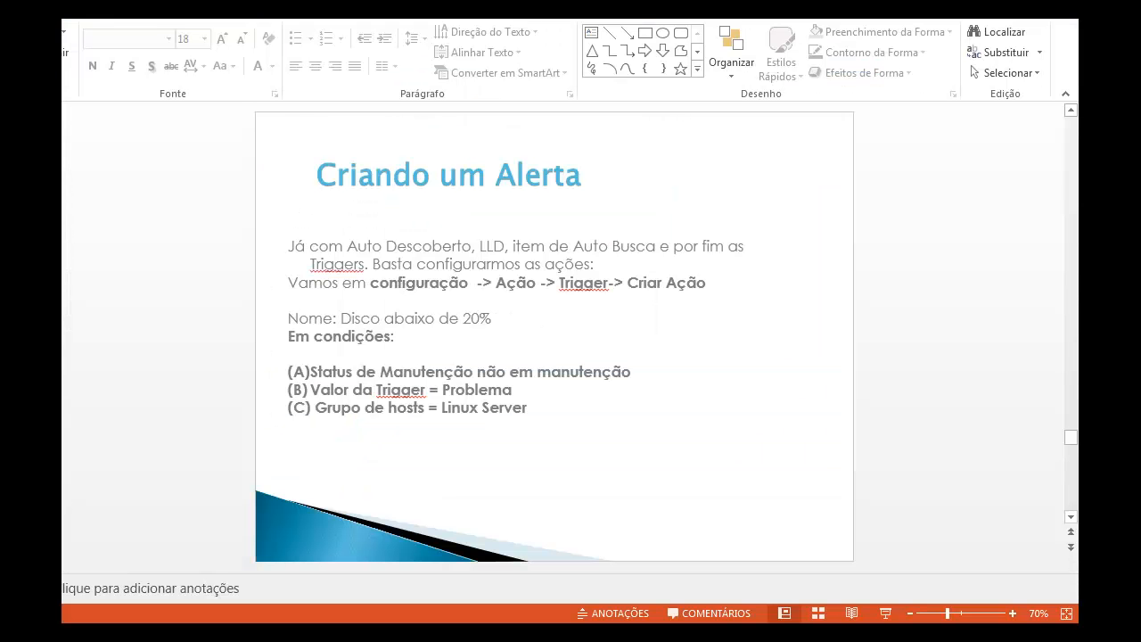
pyautogui.press('pagedown')
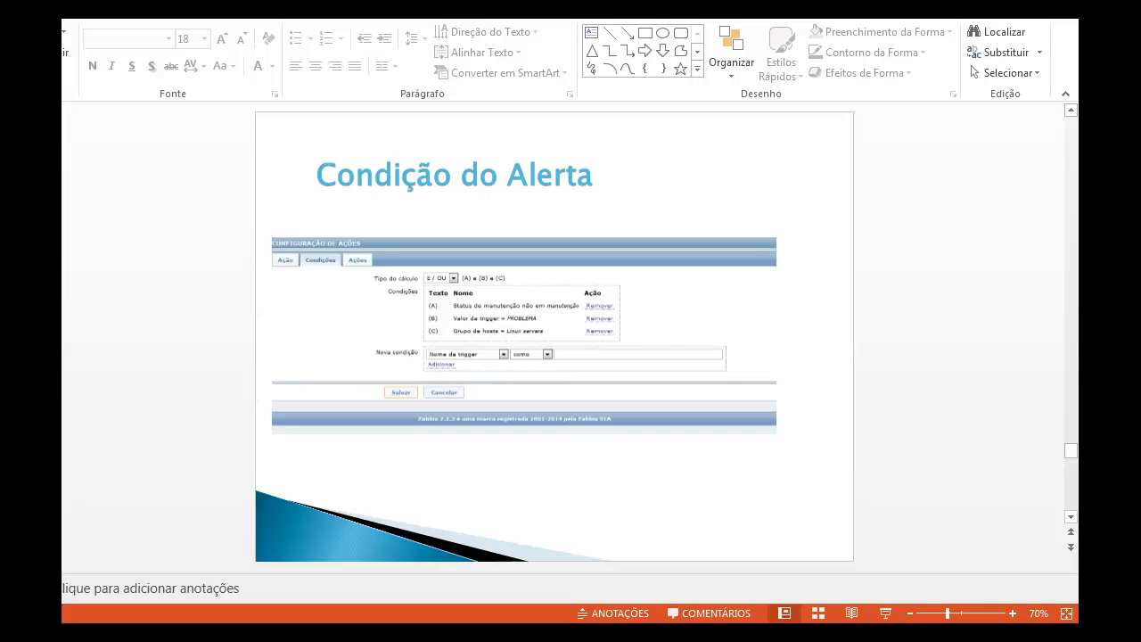
pyautogui.press('pagedown')
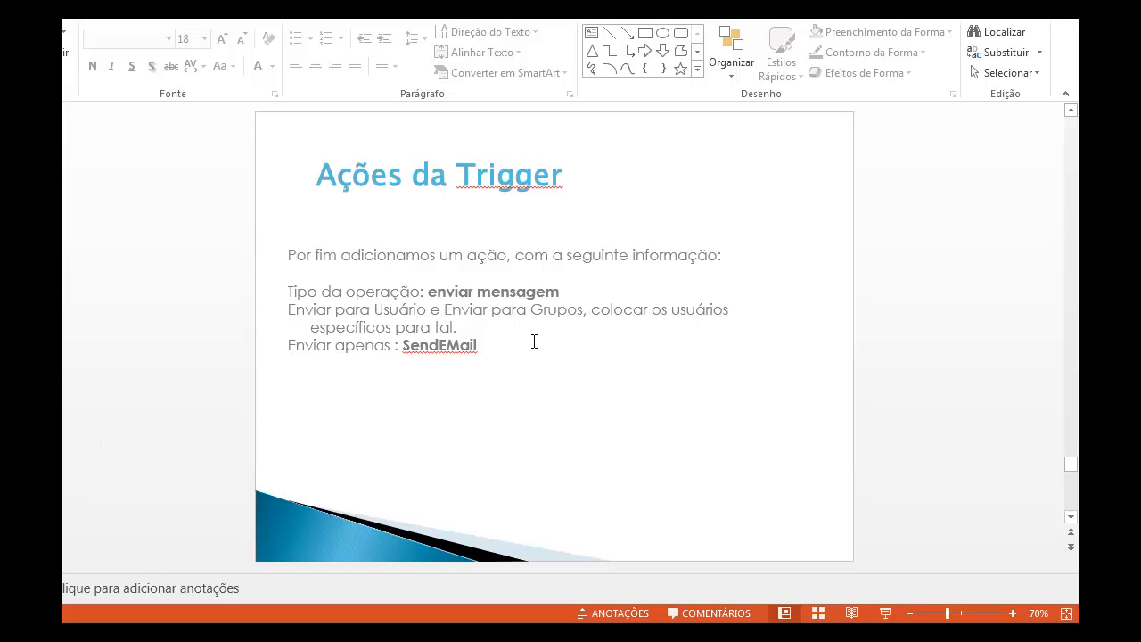
pyautogui.moveTo(482, 346); pyautogui.dragTo(404, 345)
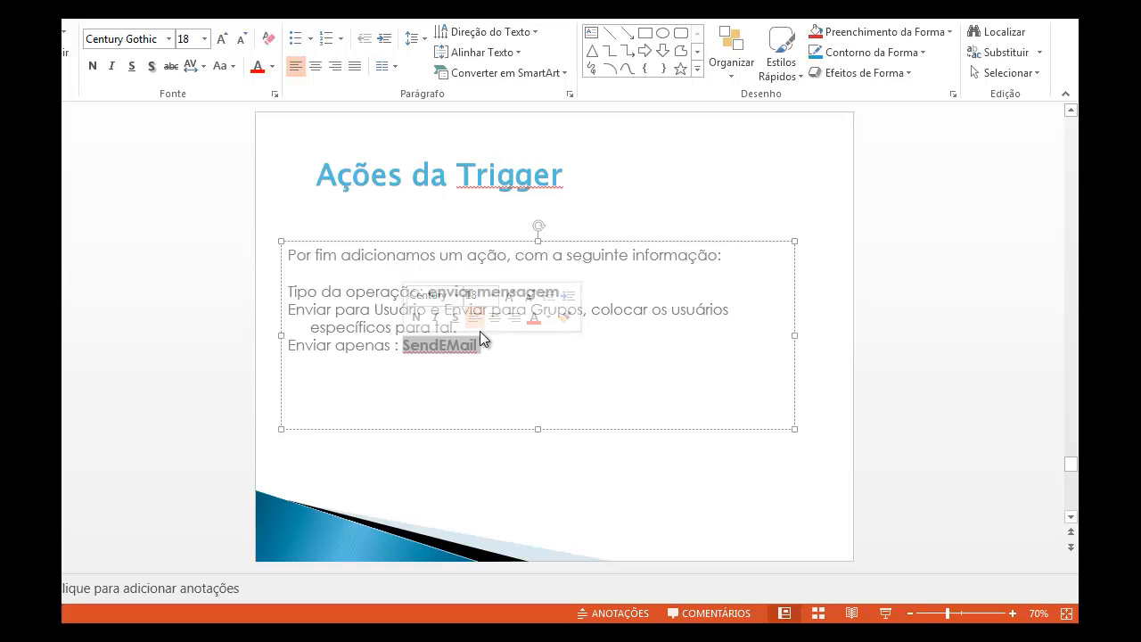
pyautogui.click(97, 502)
pyautogui.press('pagedown')
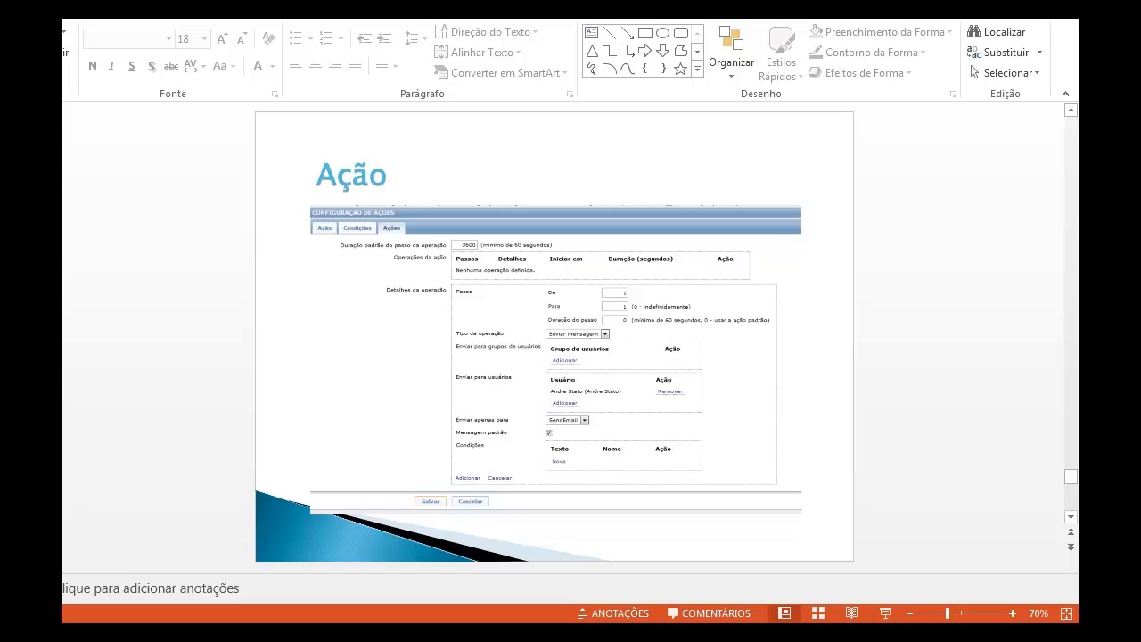
pyautogui.press('pagedown')
pyautogui.press('pageup')
pyautogui.press('pageup')
pyautogui.press('pageup')
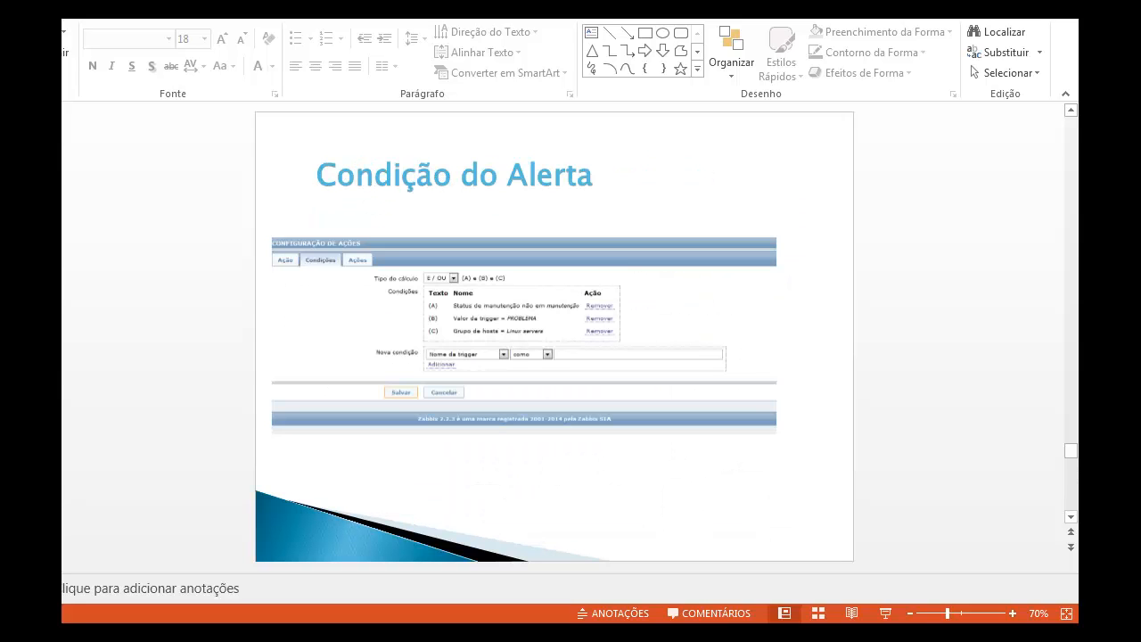
pyautogui.press('pageup')
# Back in Zabbix, name the new action "Problemas {HOST.NAME}"
pyautogui.hotkey('alt', 'Tab')
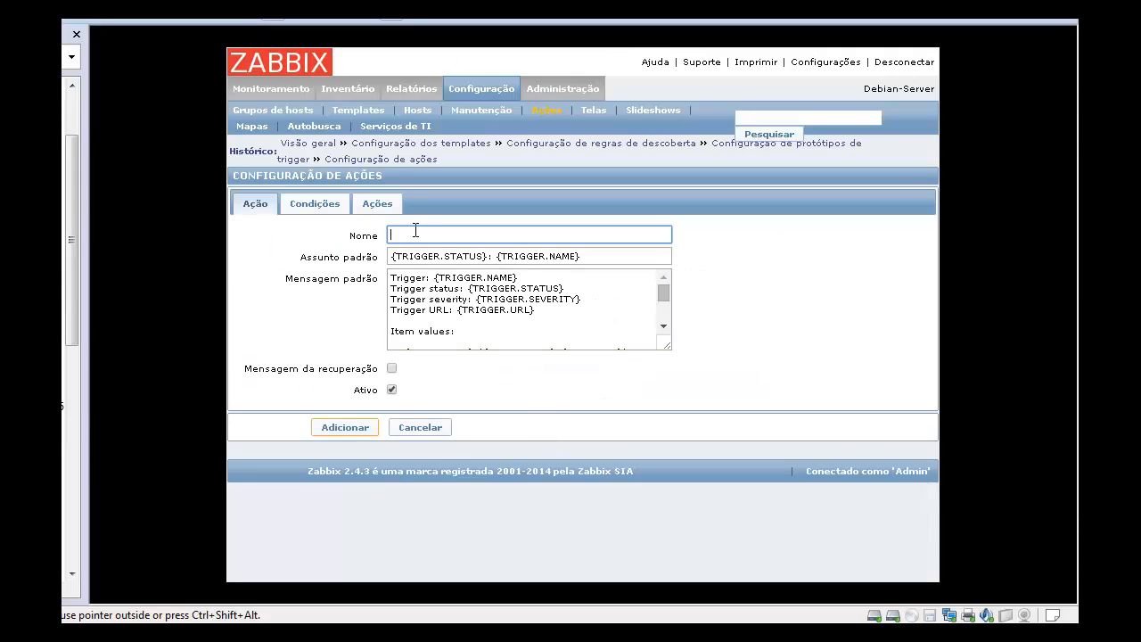
pyautogui.click(431, 237)
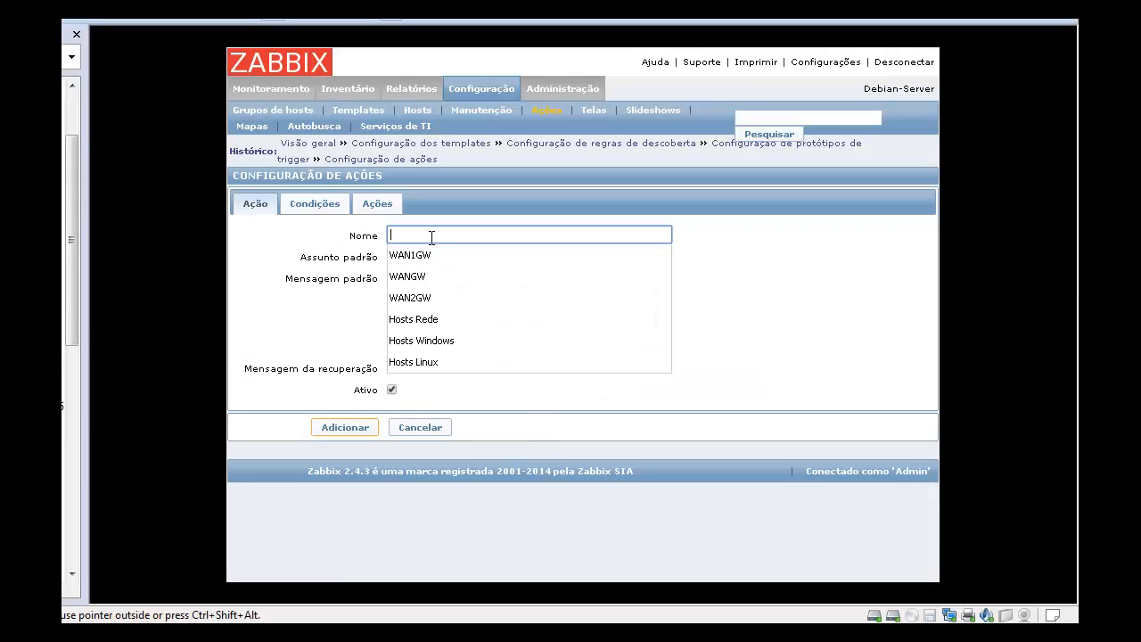
pyautogui.write('Problemas ')
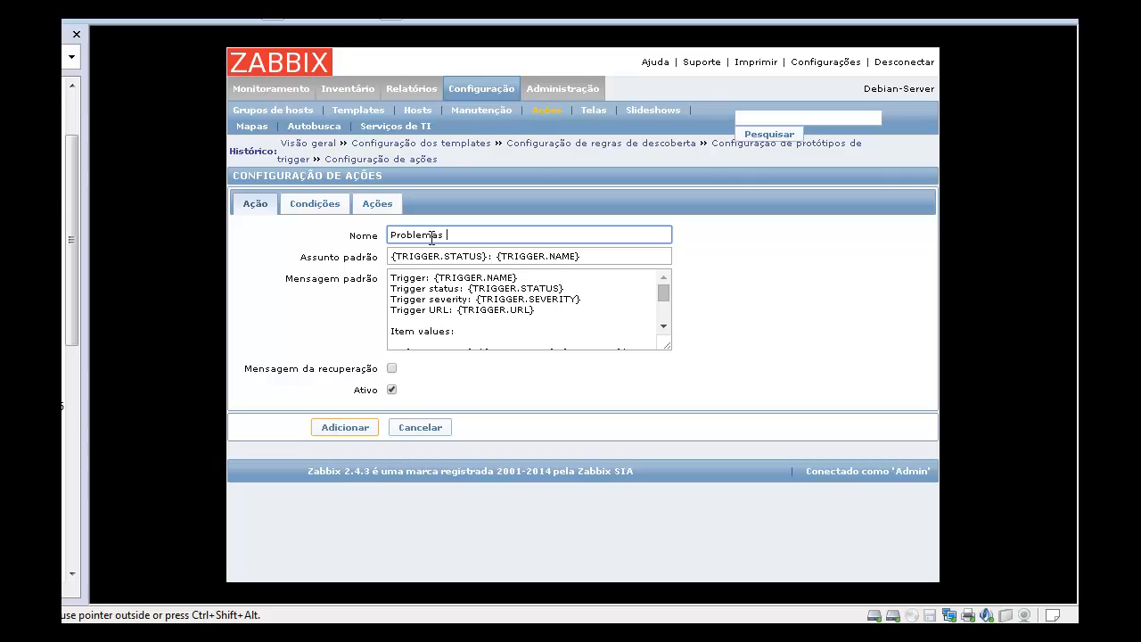
pyautogui.write('{HOST.NAME}')
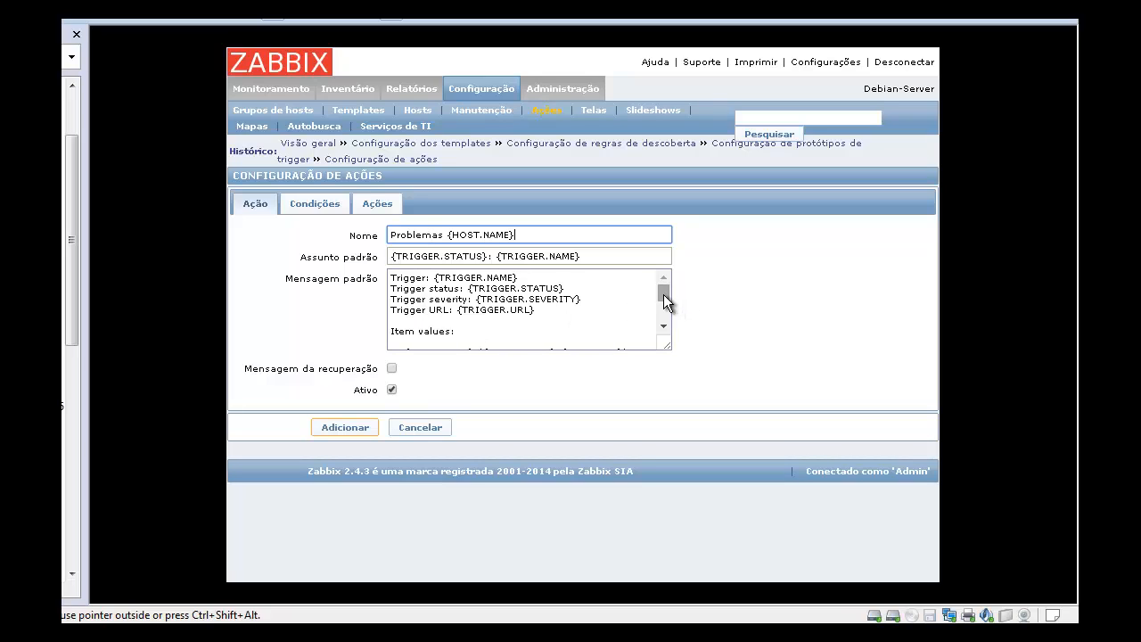
# Delete the second and third item value entries from the action's default message, keeping only the {ITEM.NAME1} entry
pyautogui.moveTo(664, 296); pyautogui.dragTo(659, 319)
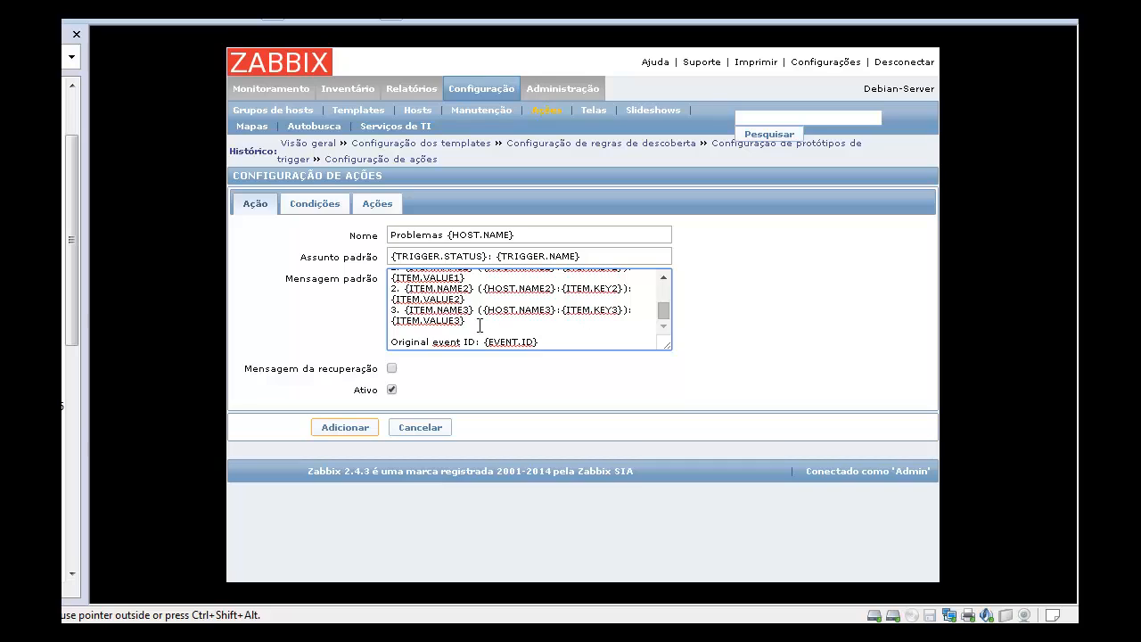
pyautogui.moveTo(479, 328); pyautogui.dragTo(386, 289)
pyautogui.press('BackSpace')
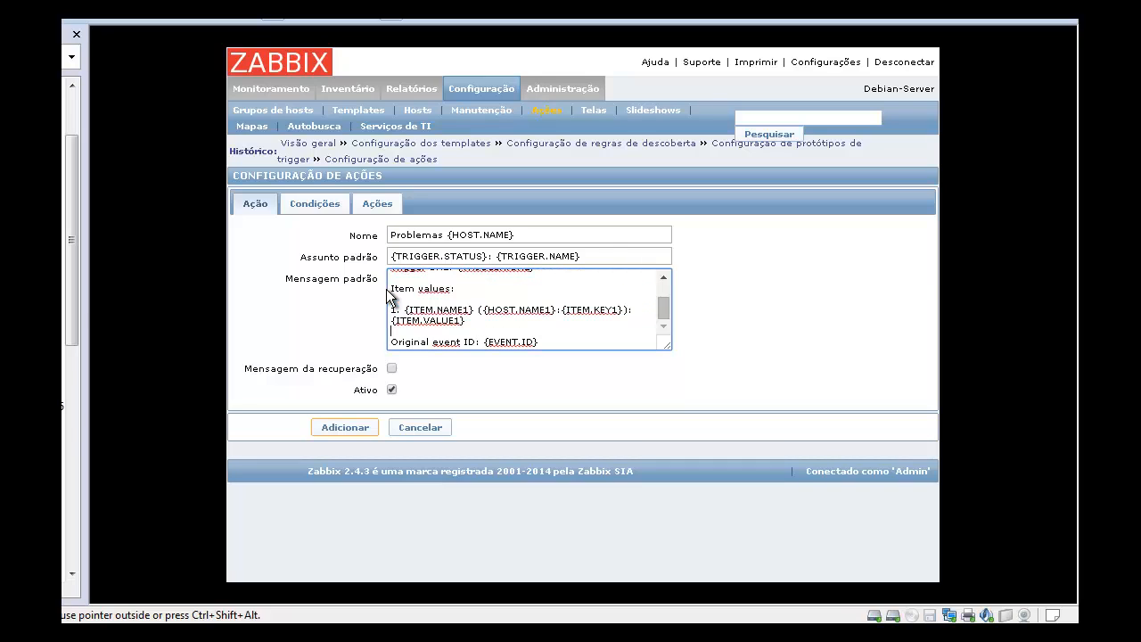
pyautogui.moveTo(662, 300); pyautogui.dragTo(662, 329)
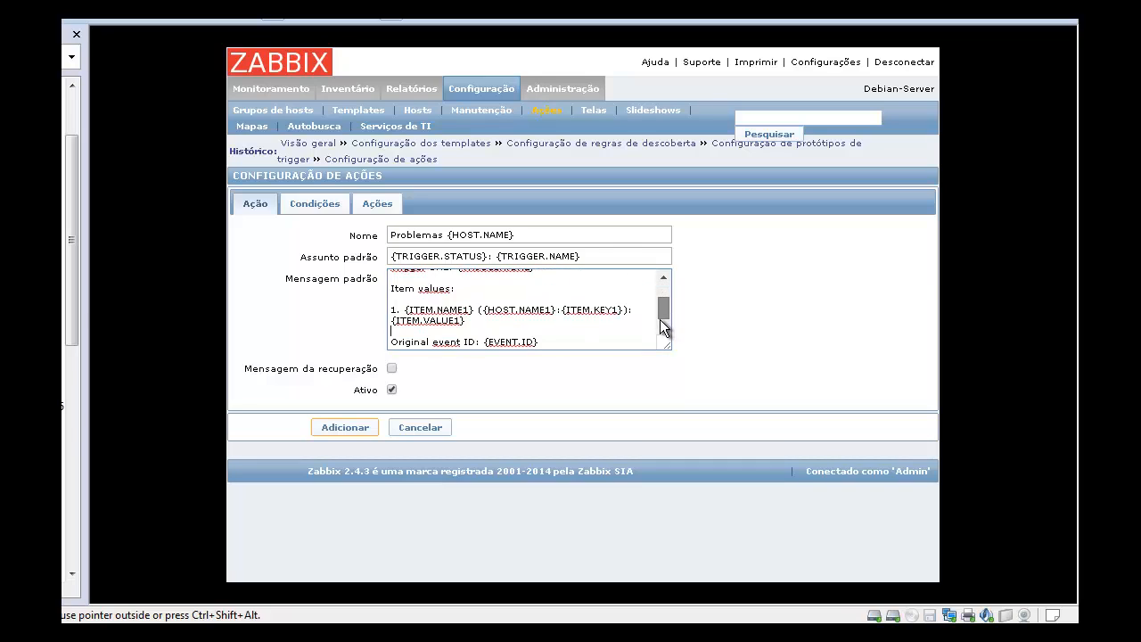
# Enable the action's recovery message and delete the second and third item value entries from its text
pyautogui.click(392, 369)
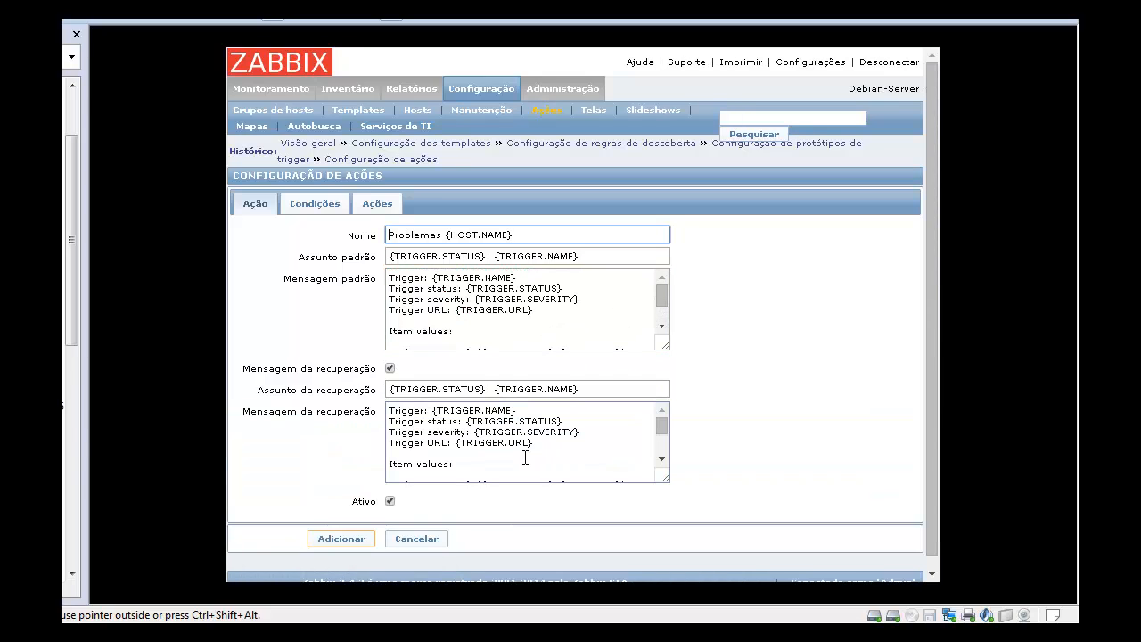
pyautogui.moveTo(666, 430); pyautogui.dragTo(664, 453)
pyautogui.moveTo(468, 465); pyautogui.dragTo(382, 422)
pyautogui.press('BackSpace')
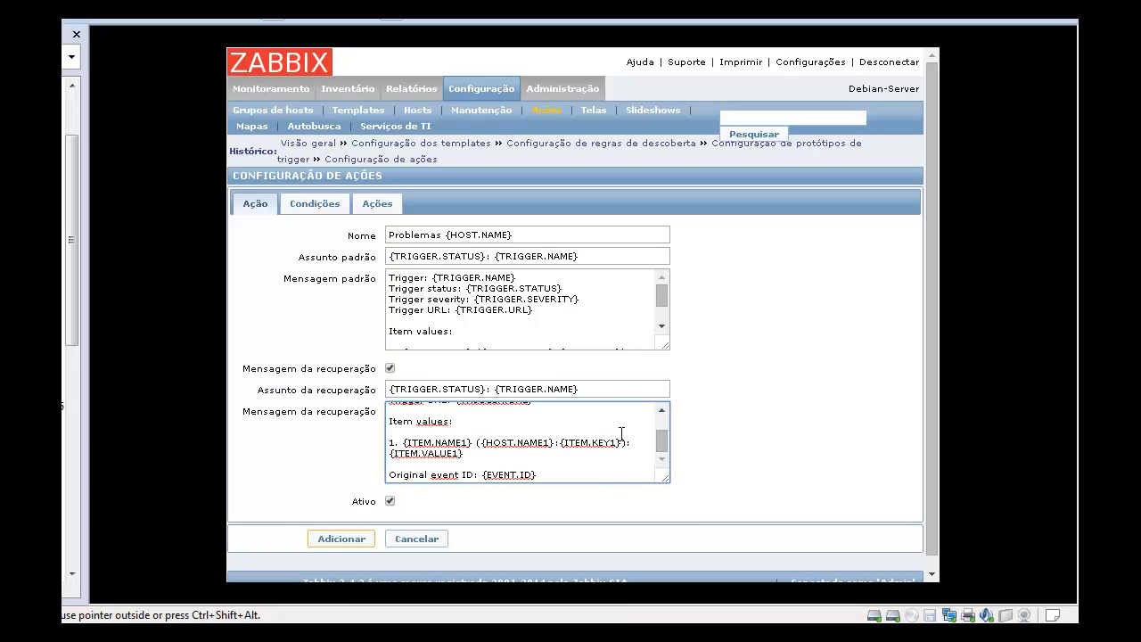
pyautogui.moveTo(665, 436); pyautogui.dragTo(665, 417)
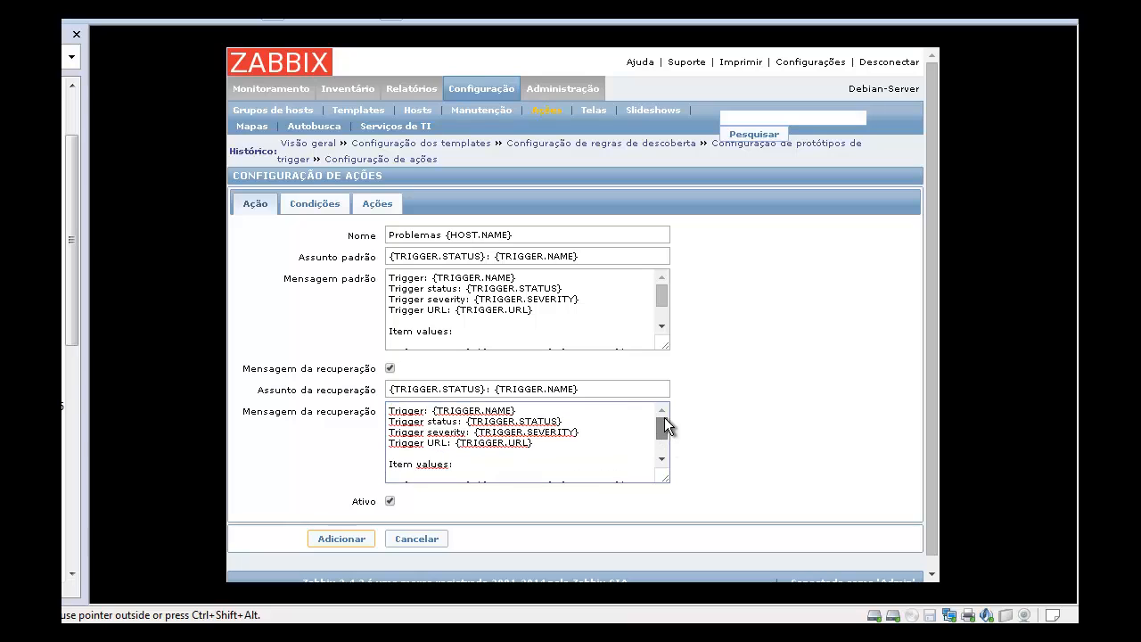
# Open the action's conditions and list the available types for a new condition
pyautogui.click(330, 212)
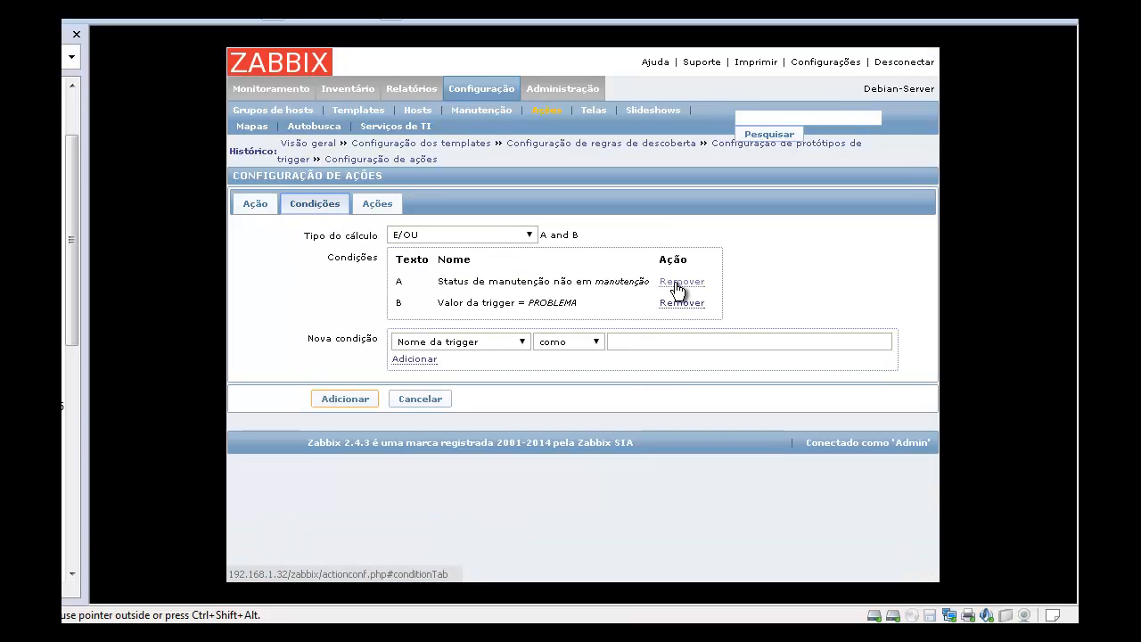
pyautogui.click(519, 343)
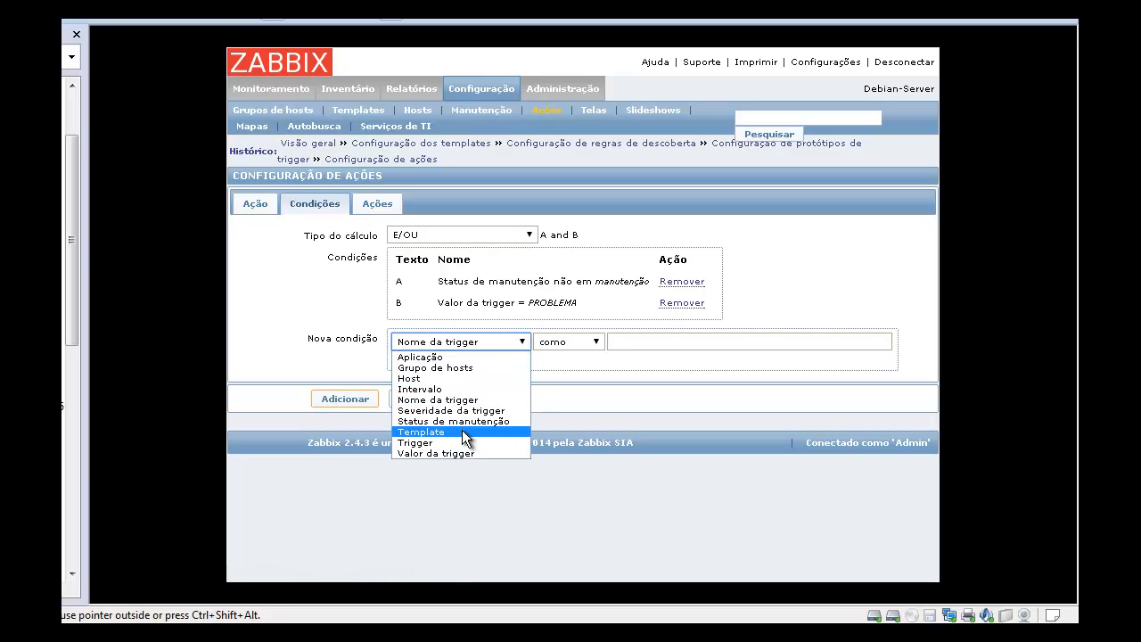
# Add the condition Grupo de hosts = Hosts da Rede to the action and try to save the action
pyautogui.click(458, 366)
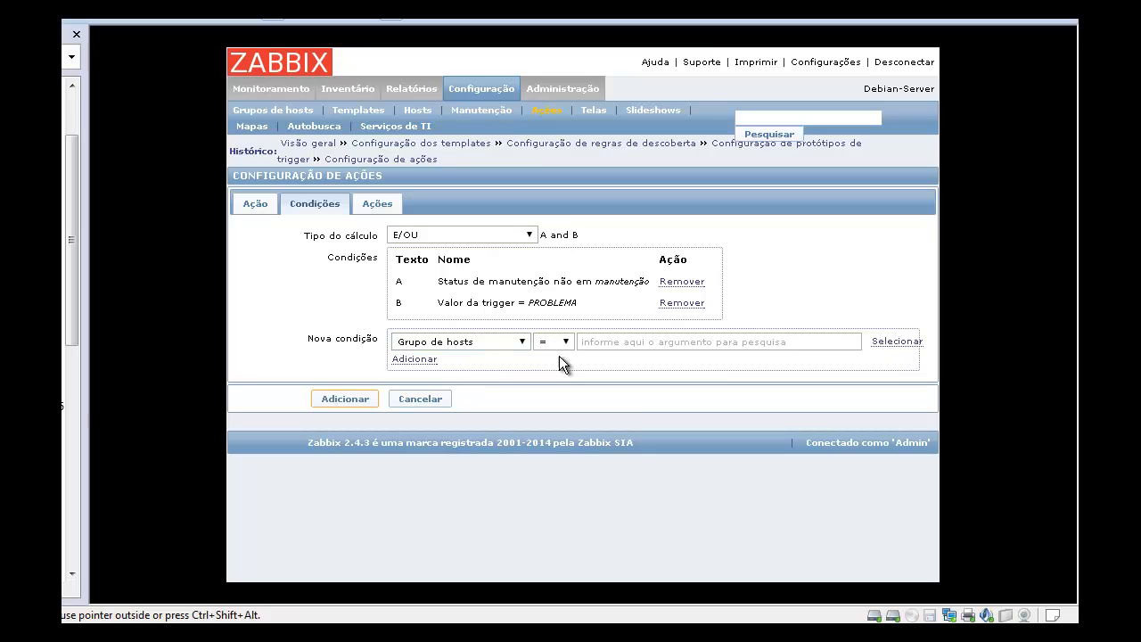
pyautogui.click(635, 337)
pyautogui.write('hOSTS')
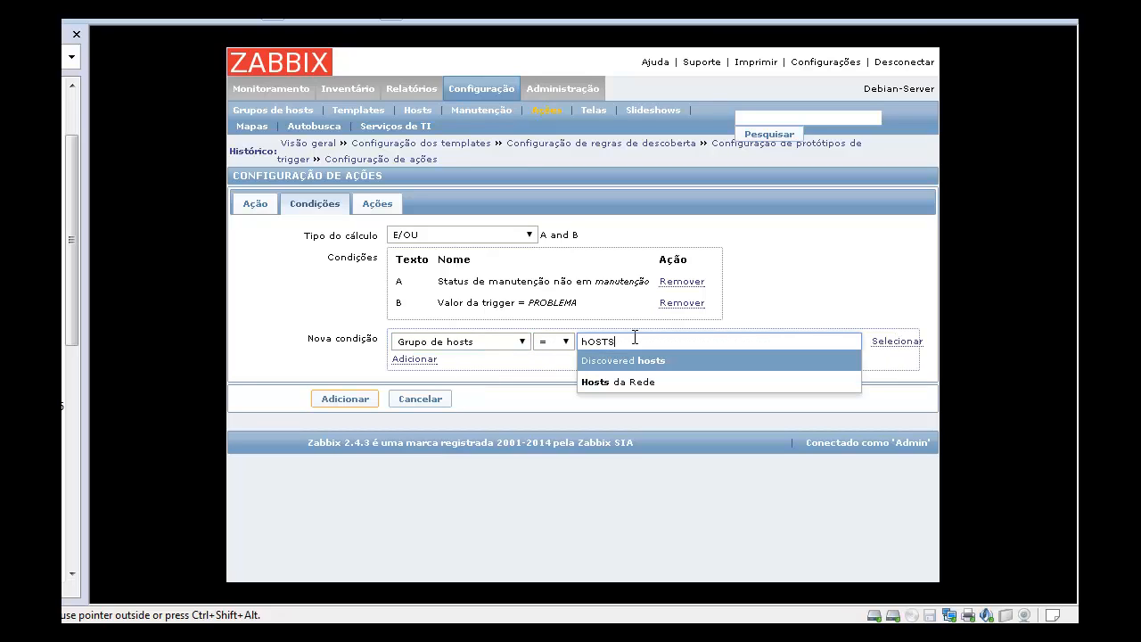
pyautogui.click(630, 382)
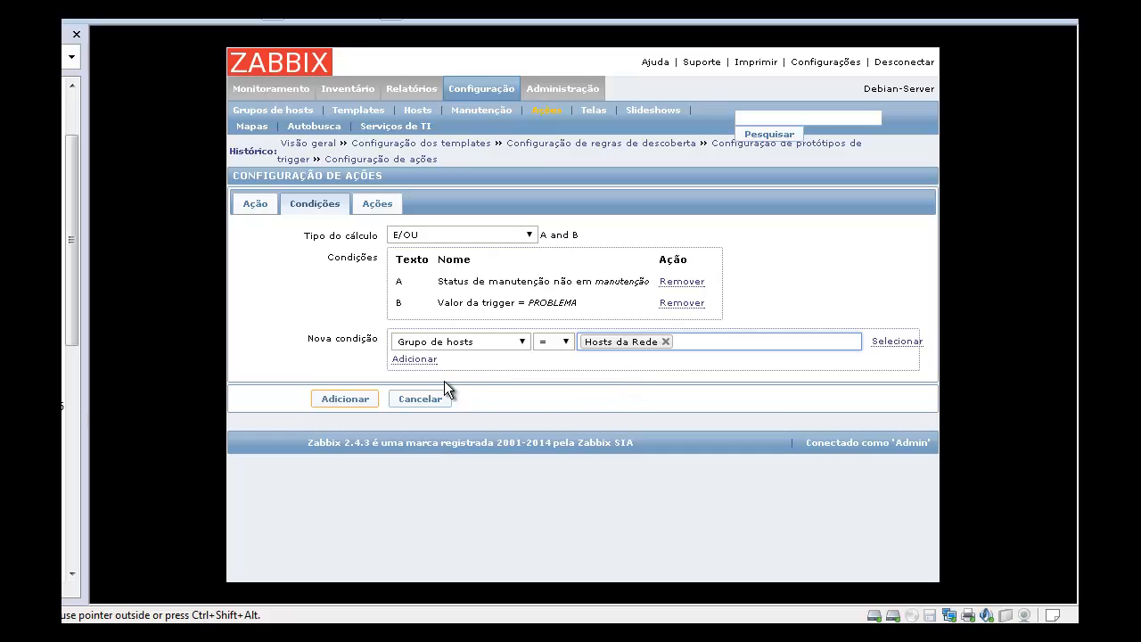
pyautogui.click(430, 361)
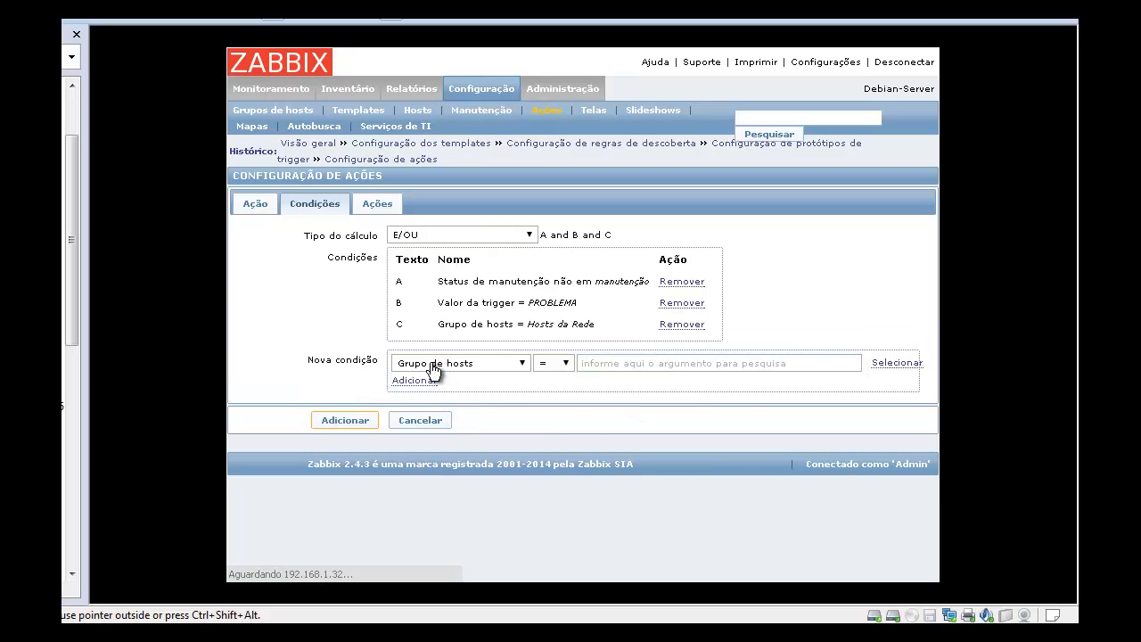
pyautogui.click(347, 423)
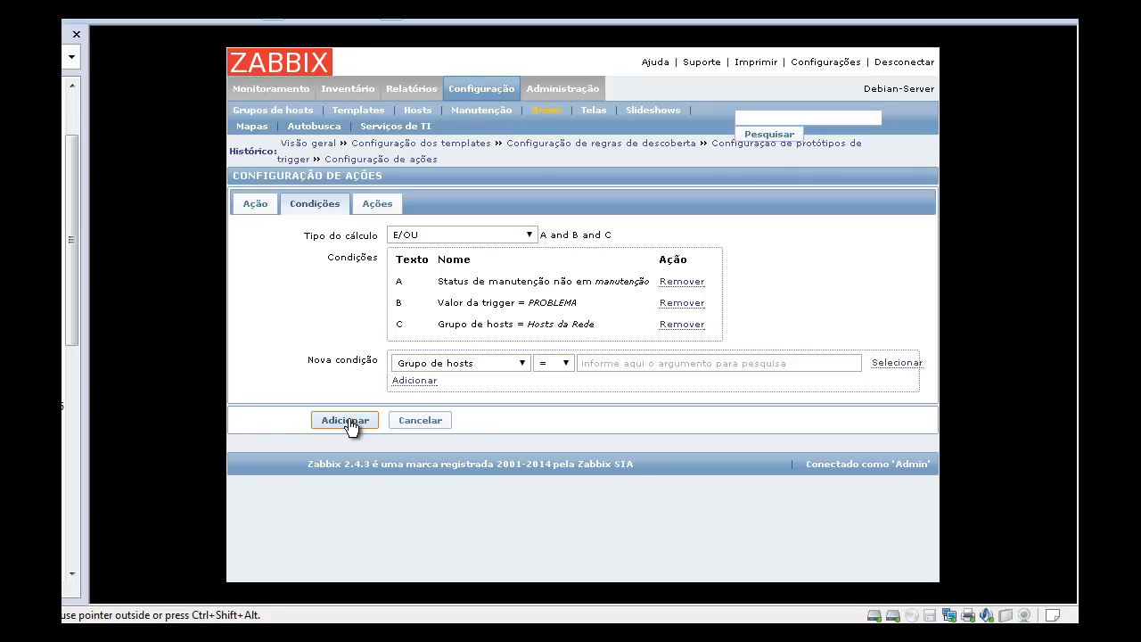
pyautogui.click(349, 428)
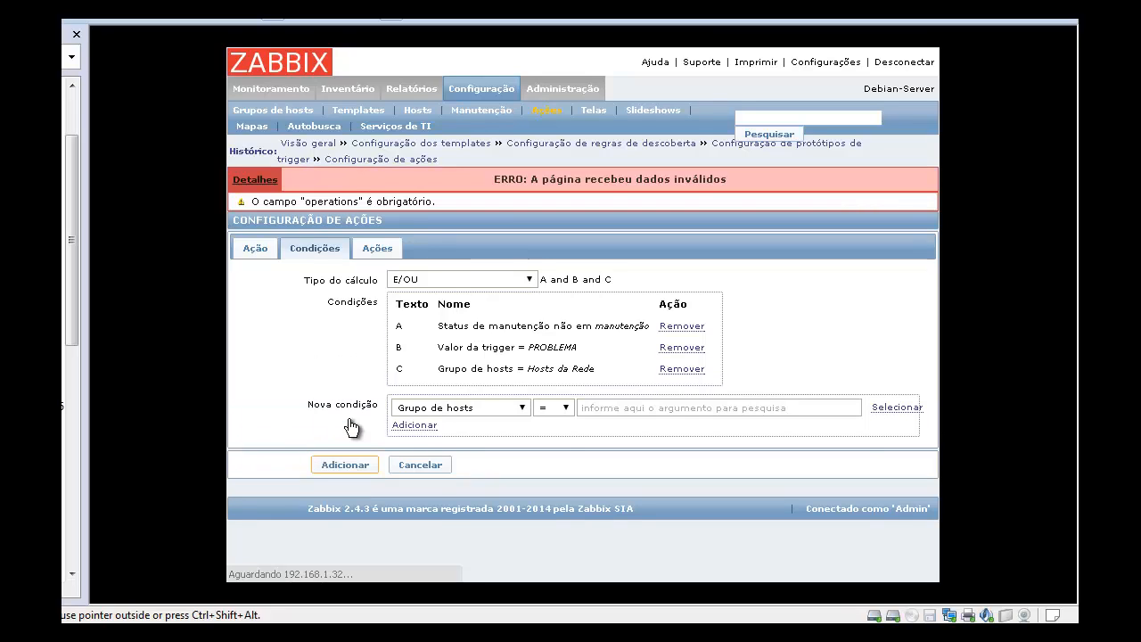
# Start a new operation for the action and check the available operation types, keeping Enviar mensagem
pyautogui.click(373, 251)
pyautogui.click(467, 349)
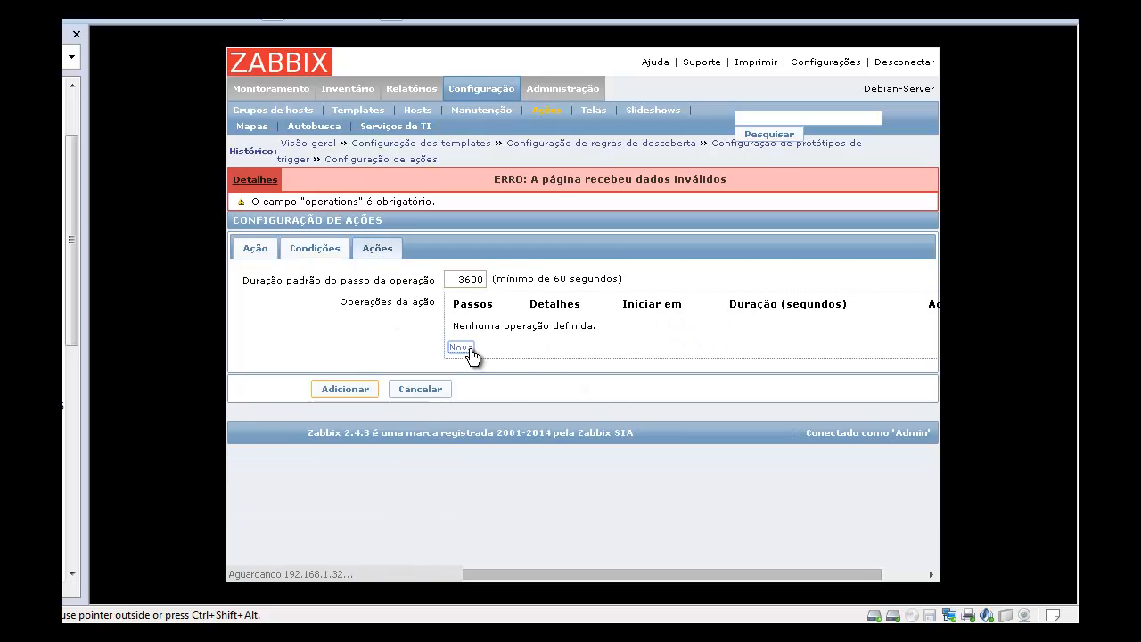
pyautogui.scroll(-4, 526, 372)
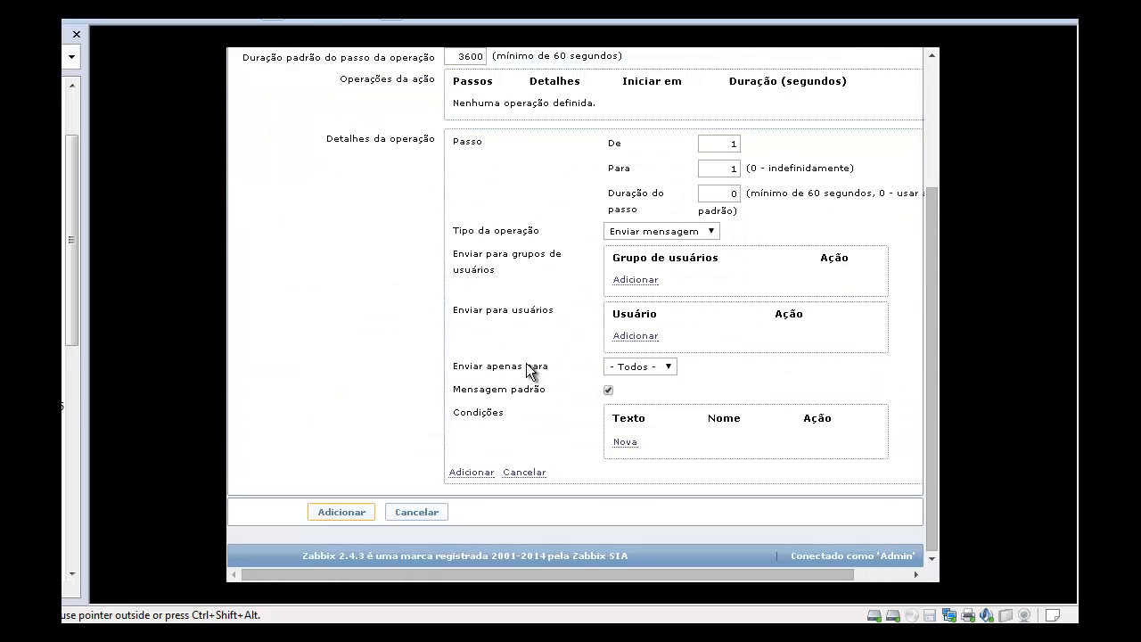
pyautogui.click(676, 232)
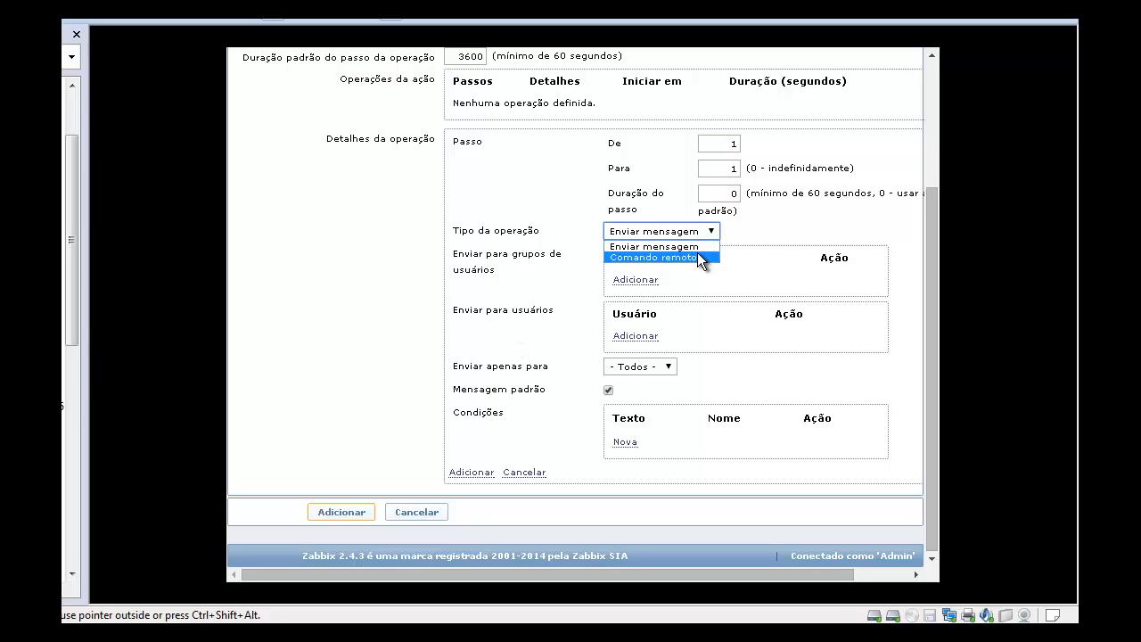
pyautogui.click(579, 234)
pyautogui.scroll(4, 583, 265)
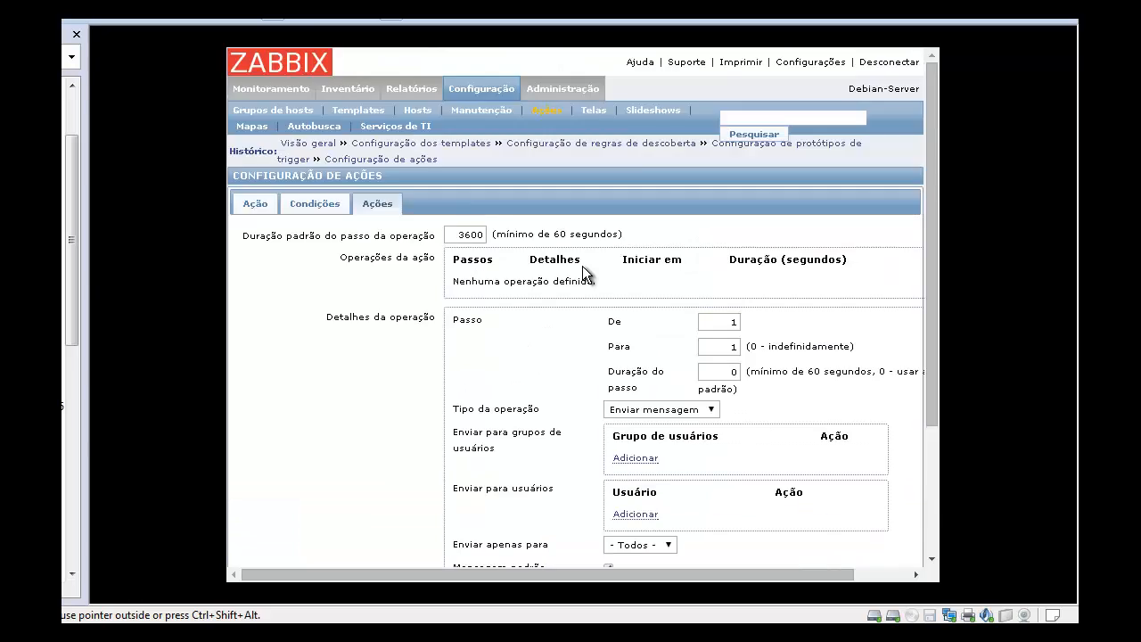
pyautogui.scroll(-4, 585, 274)
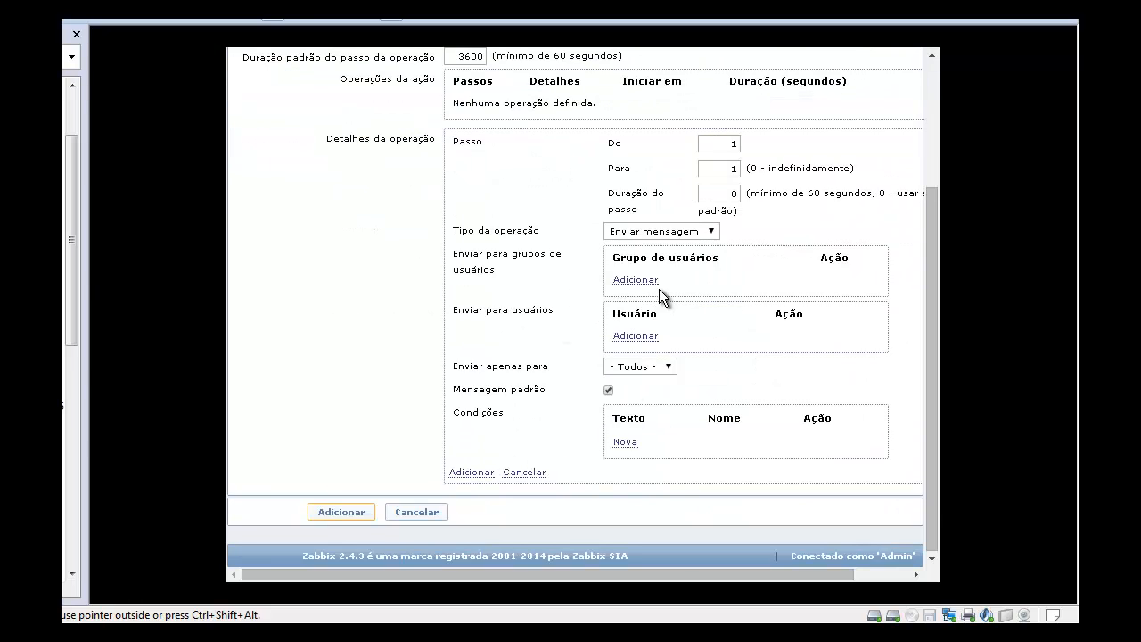
# Add the personal user account, the last one in the user list, as a recipient of the operation's message
pyautogui.click(630, 339)
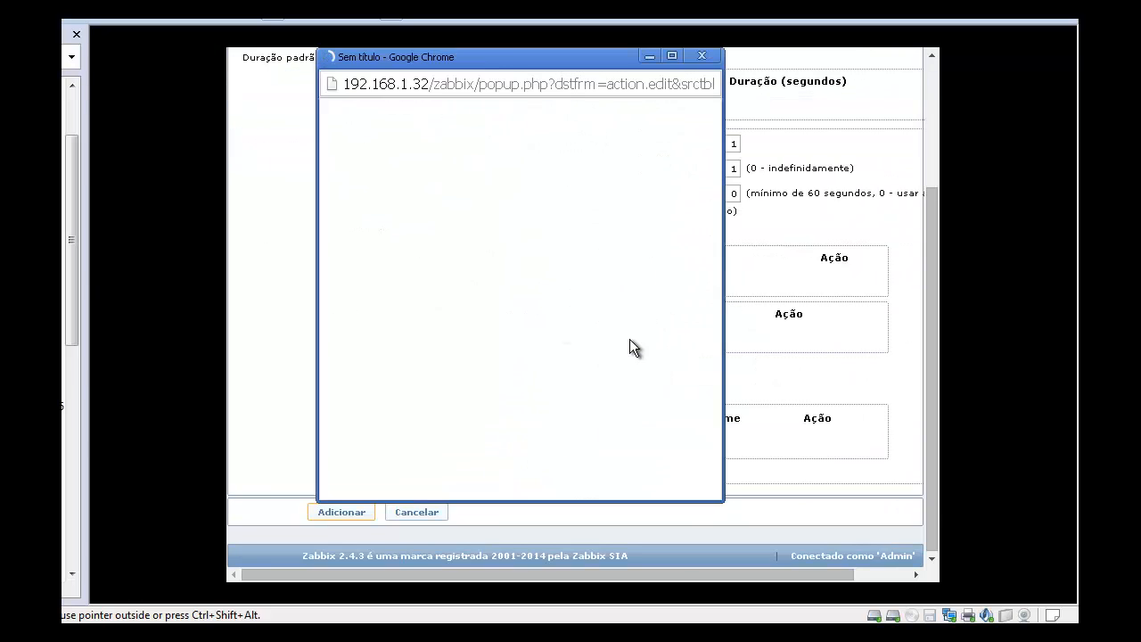
pyautogui.click(330, 199)
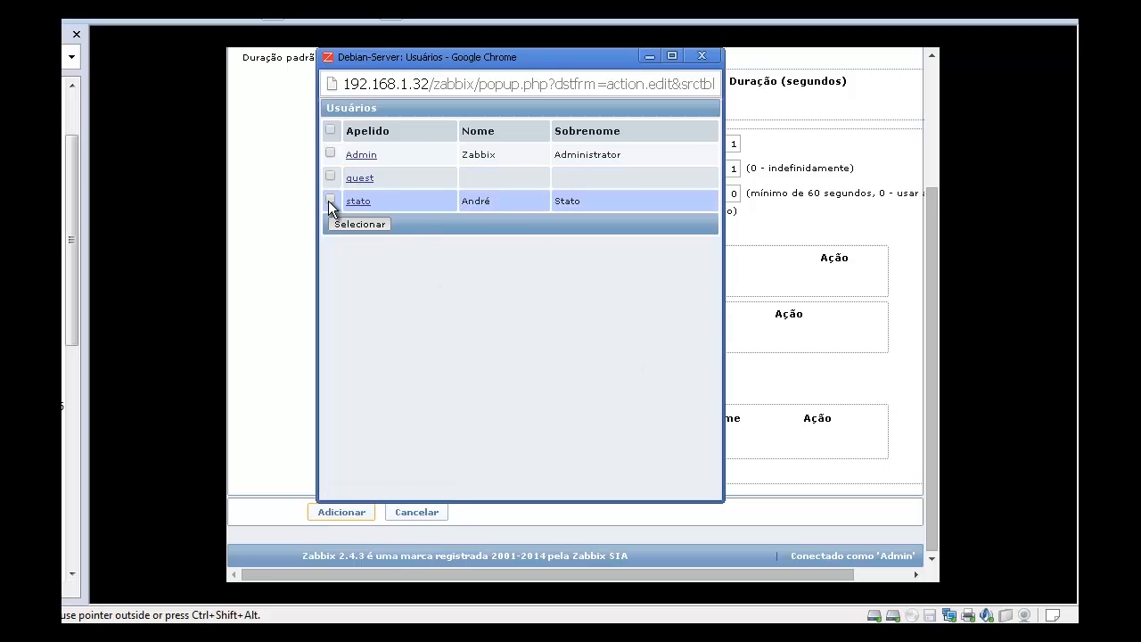
pyautogui.click(370, 228)
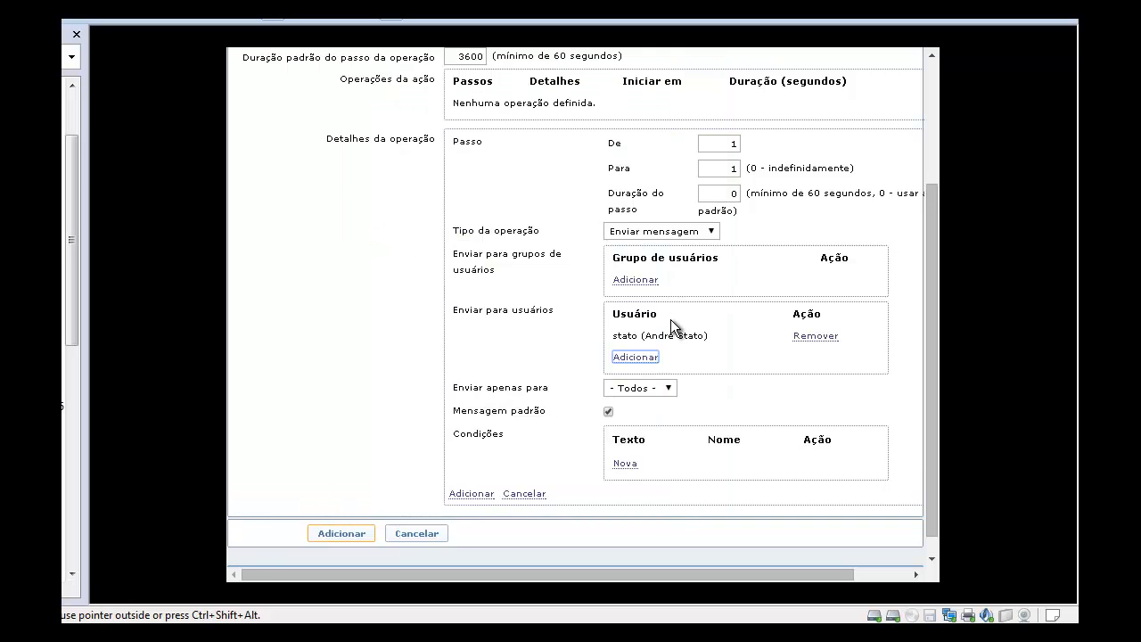
# Switch the operation type to Comando remoto, check its script types, and return the type to Enviar mensagem
pyautogui.click(712, 231)
pyautogui.click(695, 257)
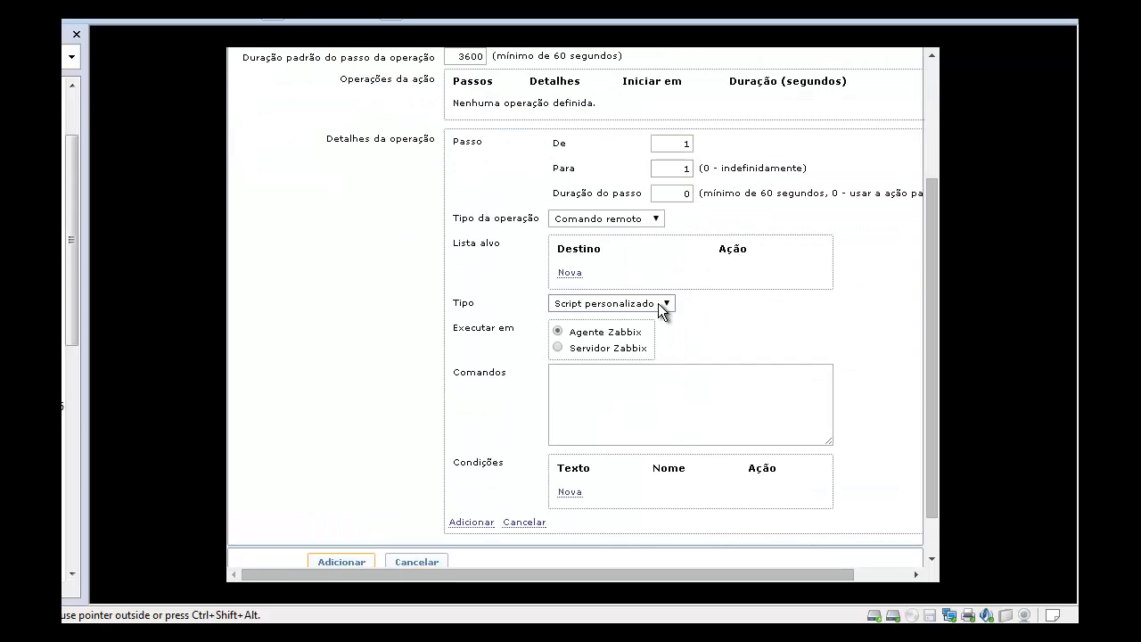
pyautogui.click(661, 303)
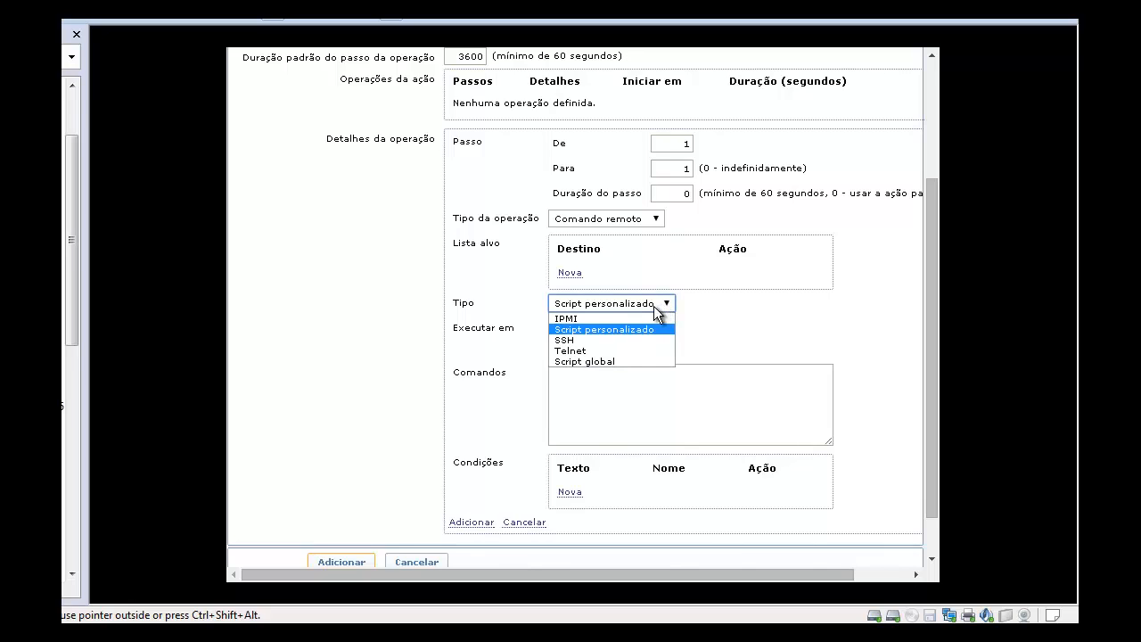
pyautogui.click(650, 224)
pyautogui.click(649, 223)
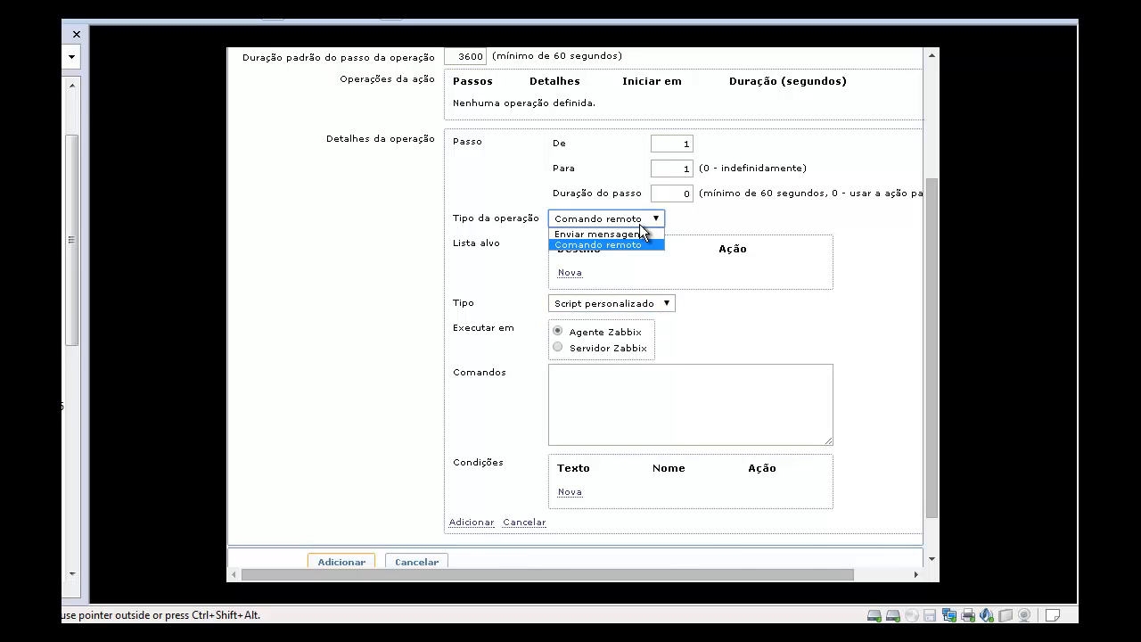
pyautogui.click(639, 234)
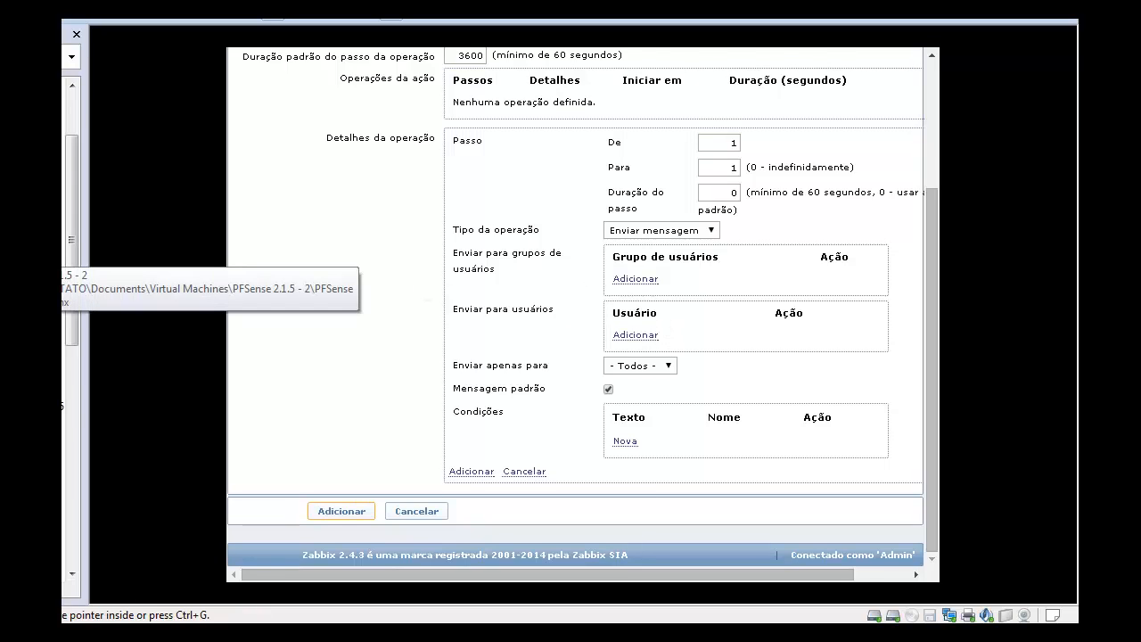
# Switch to the PowerPoint presentation, check the reference operation settings on the Ação slide, and return to the Zabbix form
pyautogui.hotkey('alt', 'Tab')
pyautogui.press('pagedown')
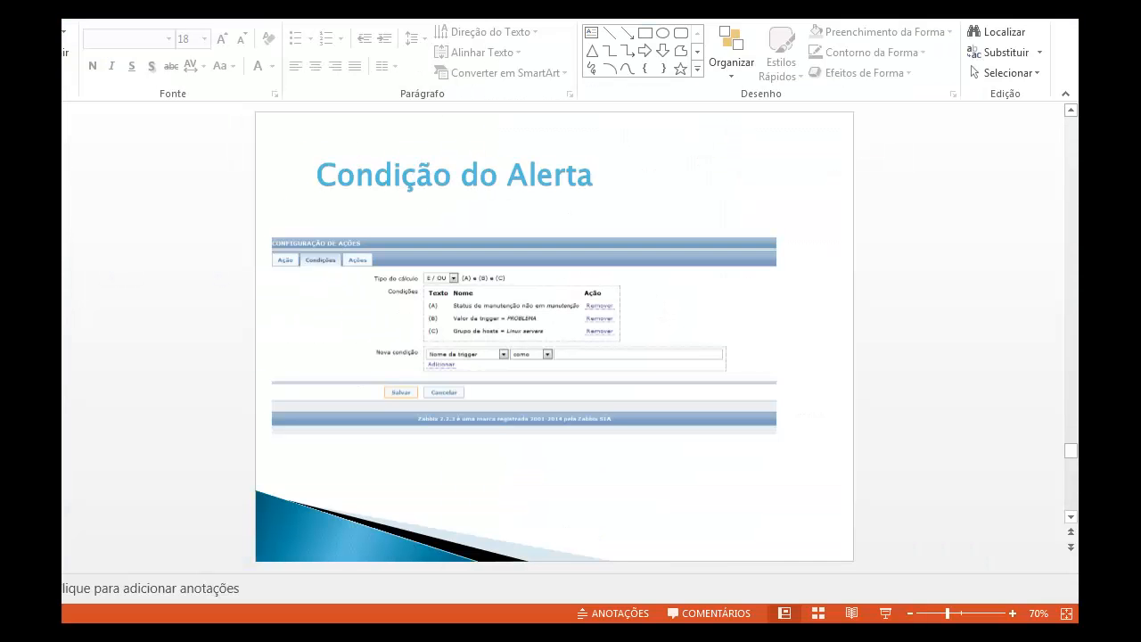
pyautogui.press('pagedown')
pyautogui.press('pagedown')
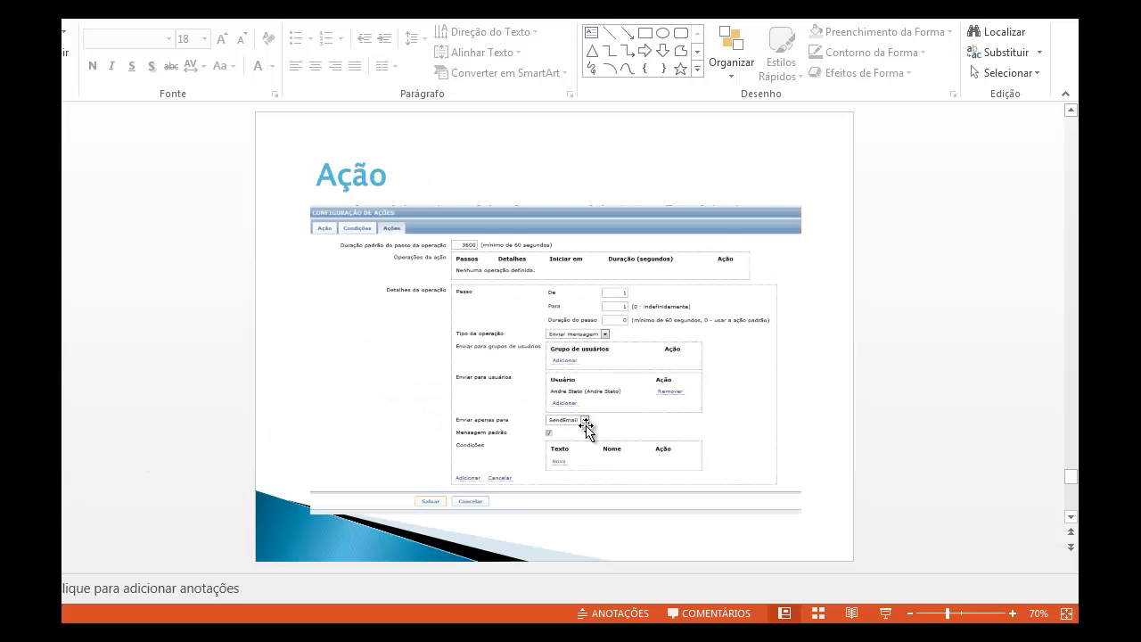
pyautogui.hotkey('alt', 'Tab')
# Restrict the operation's message delivery to the SendMail media type
pyautogui.click(663, 364)
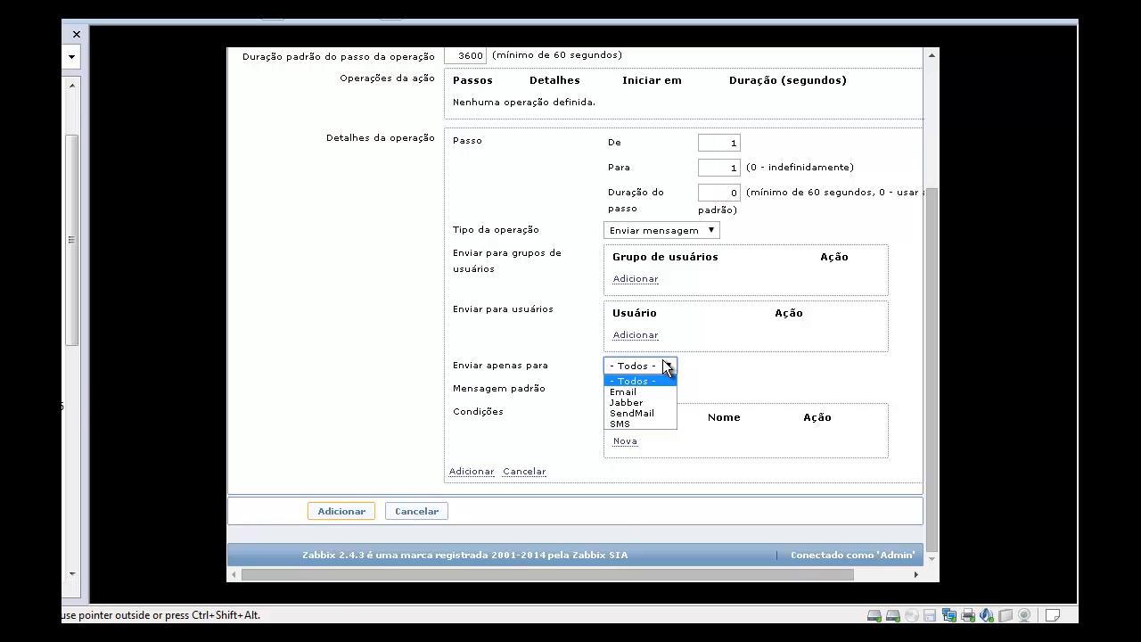
pyautogui.click(641, 412)
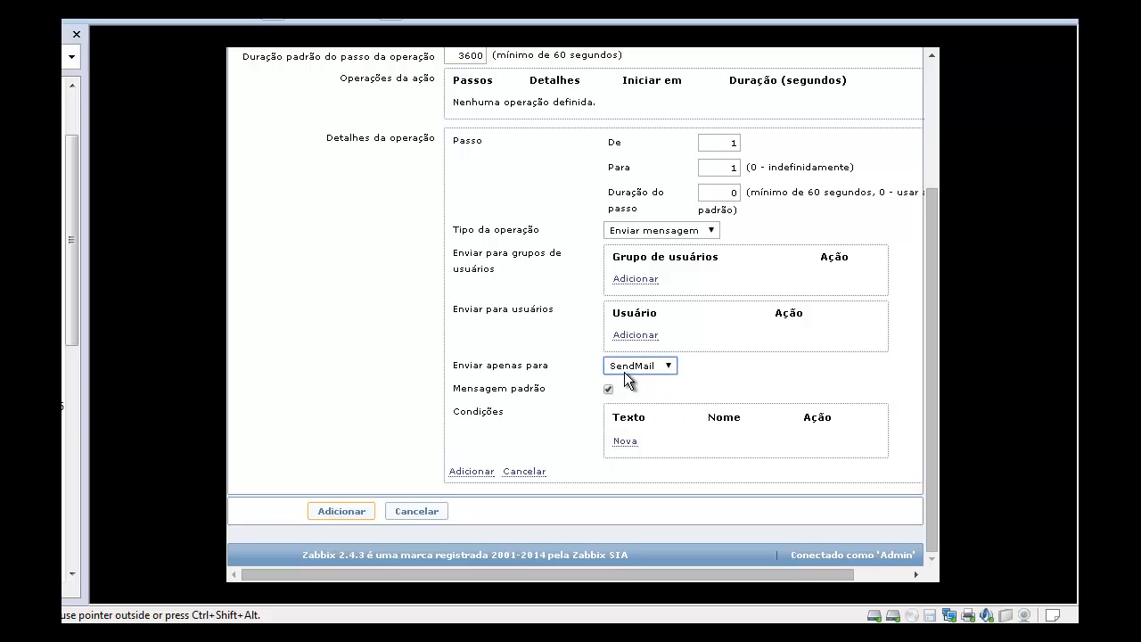
pyautogui.click(658, 367)
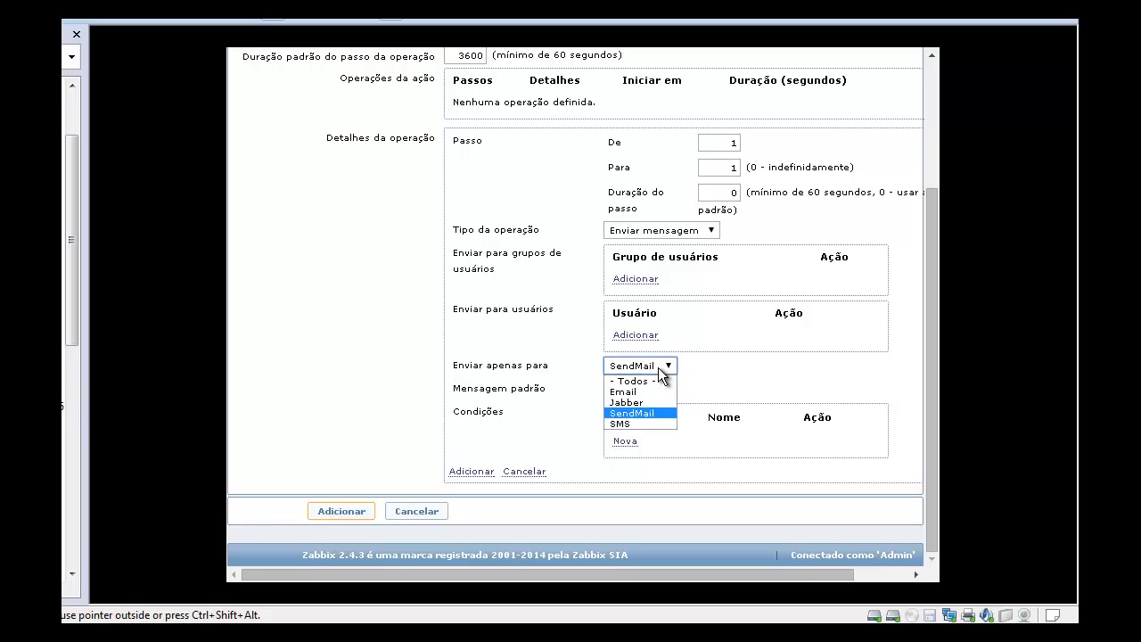
pyautogui.click(657, 365)
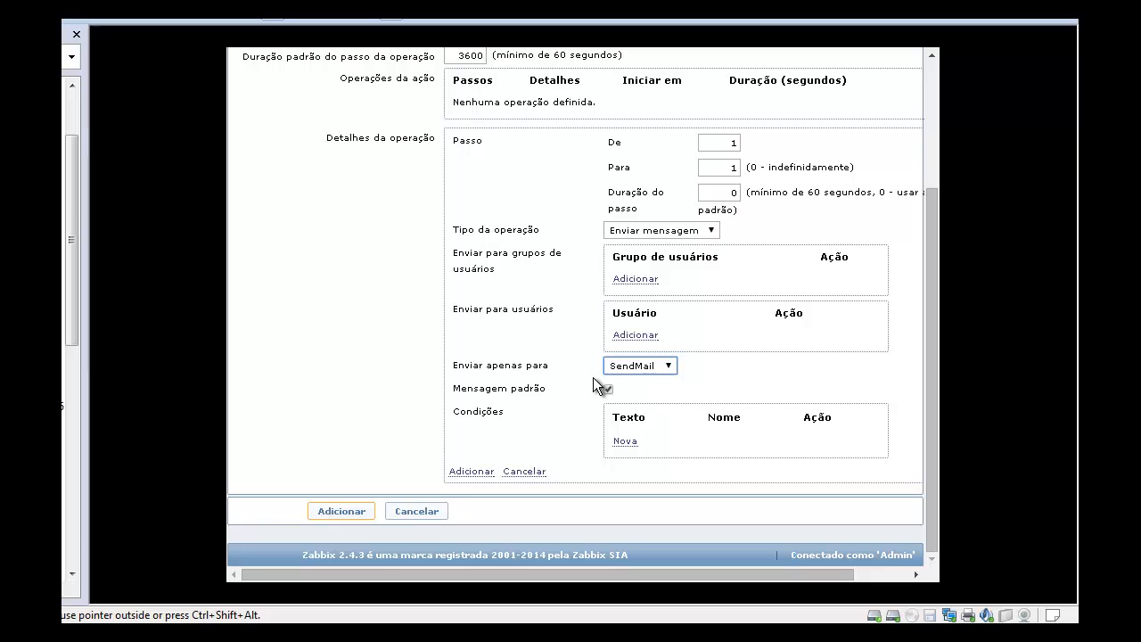
# Add the personal user account as the message recipient and add the completed operation to the action
pyautogui.click(640, 337)
pyautogui.click(330, 199)
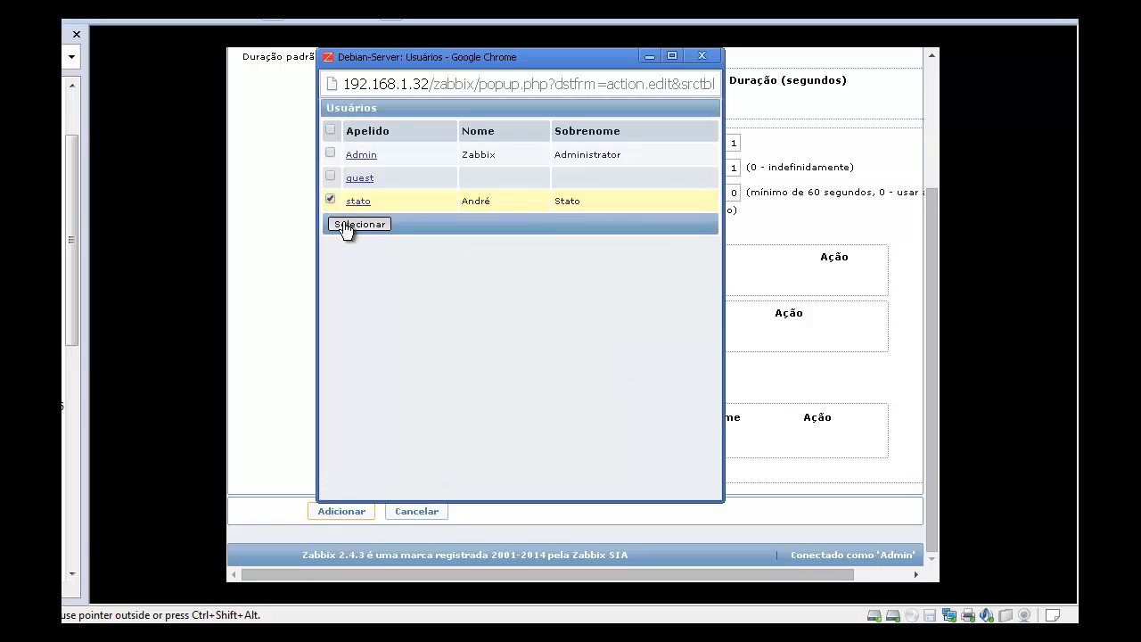
pyautogui.click(356, 224)
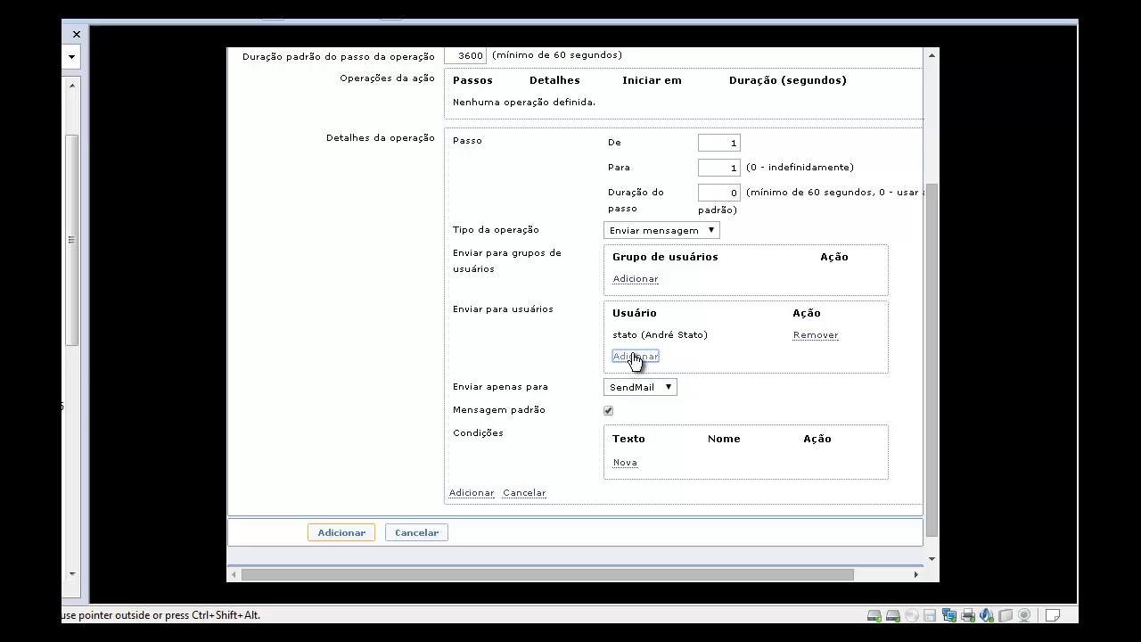
pyautogui.click(635, 356)
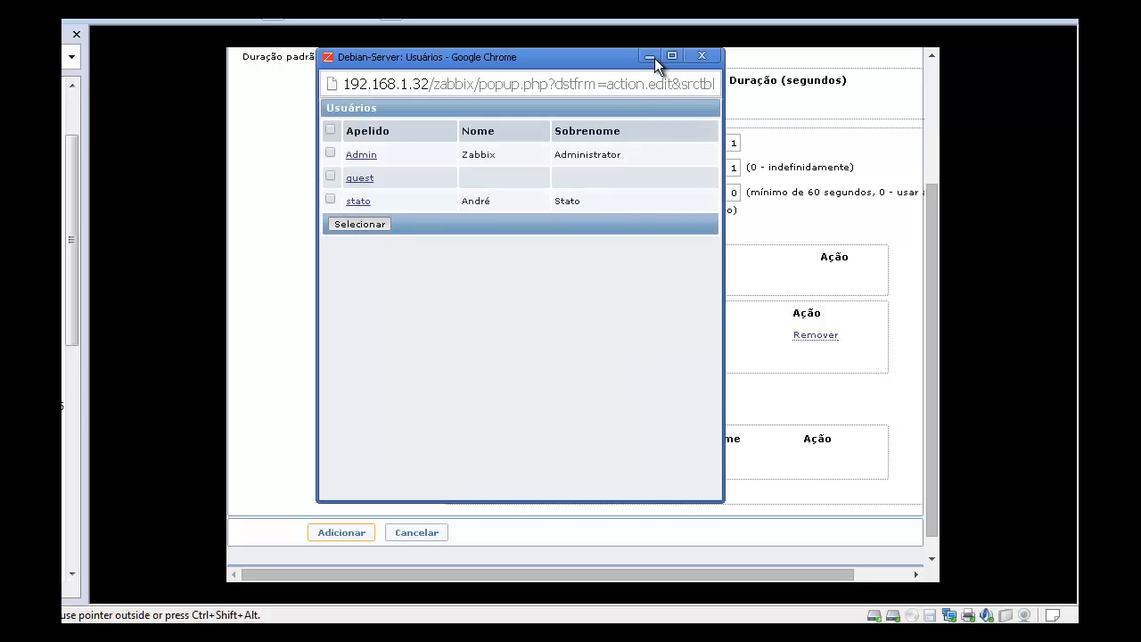
pyautogui.click(702, 56)
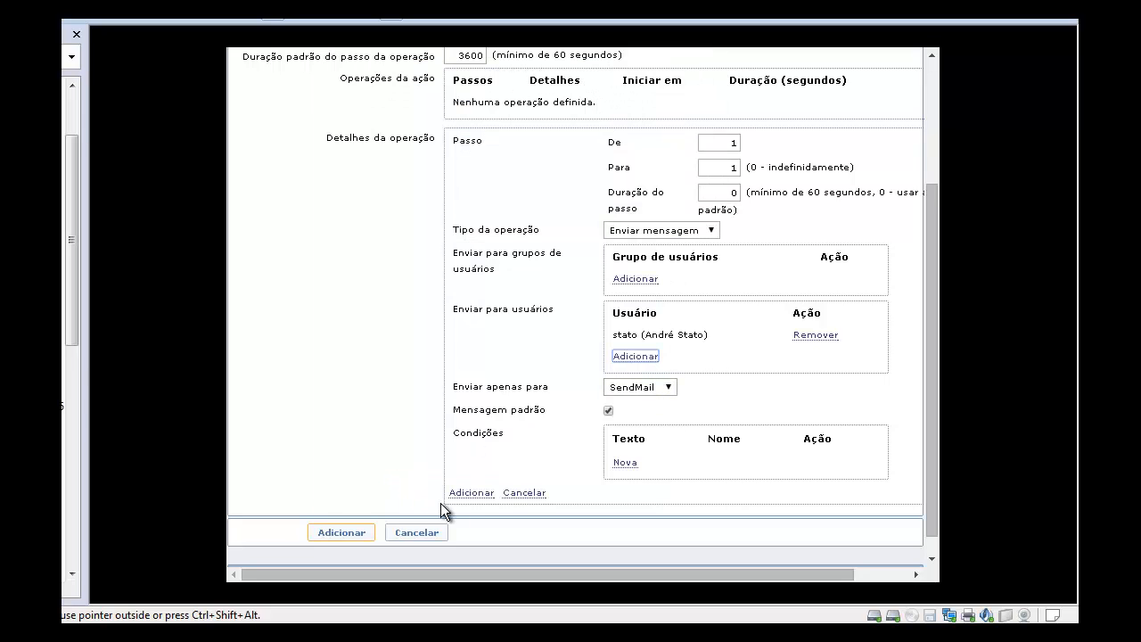
pyautogui.click(470, 493)
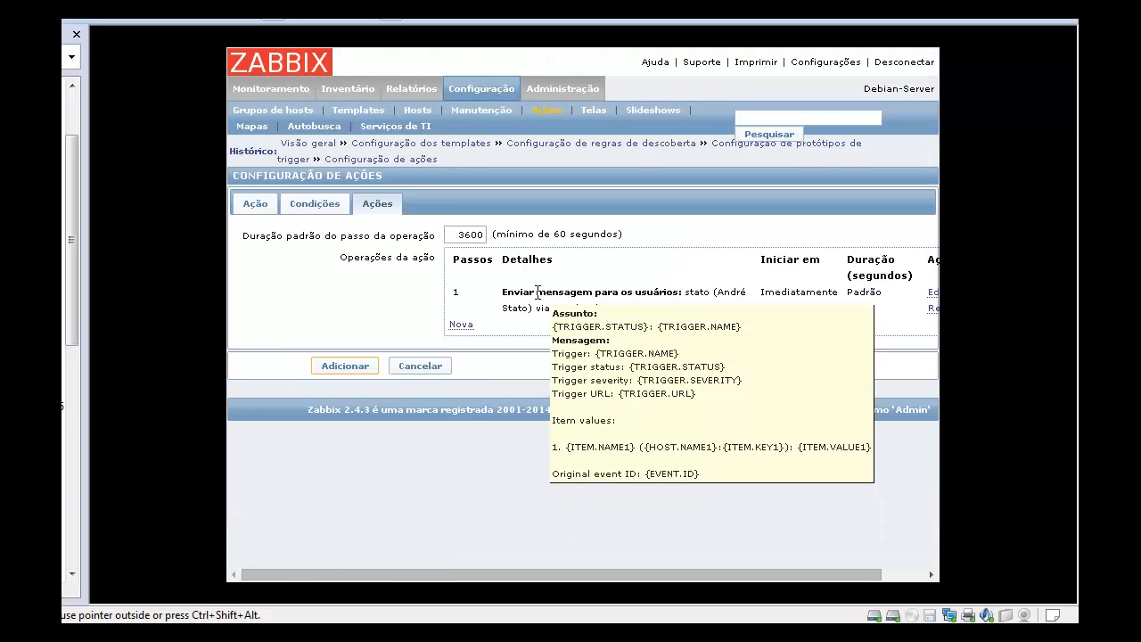
# Review the operation details, conditions and default messages, and save the action Problemas {HOST.NAME}
pyautogui.moveTo(740, 294)
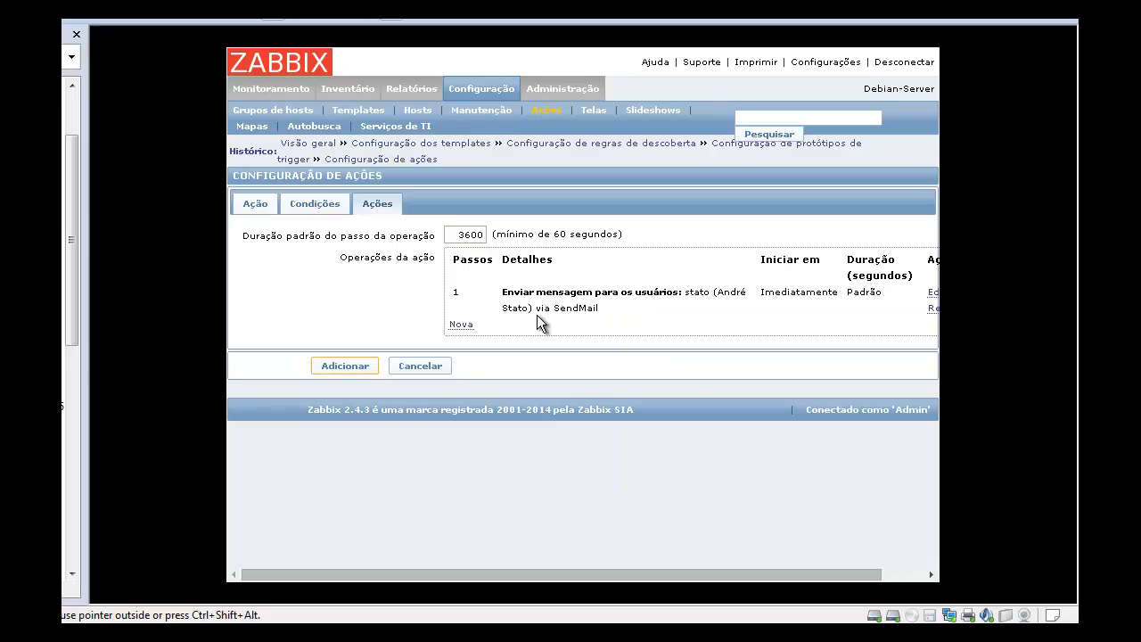
pyautogui.click(312, 211)
pyautogui.click(260, 203)
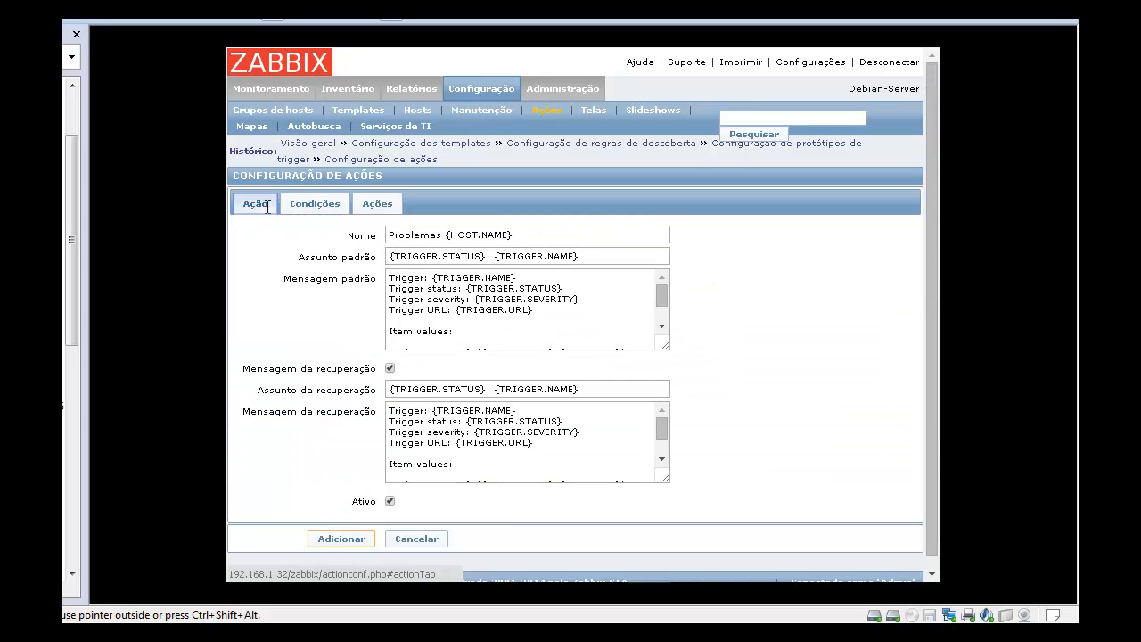
pyautogui.click(357, 539)
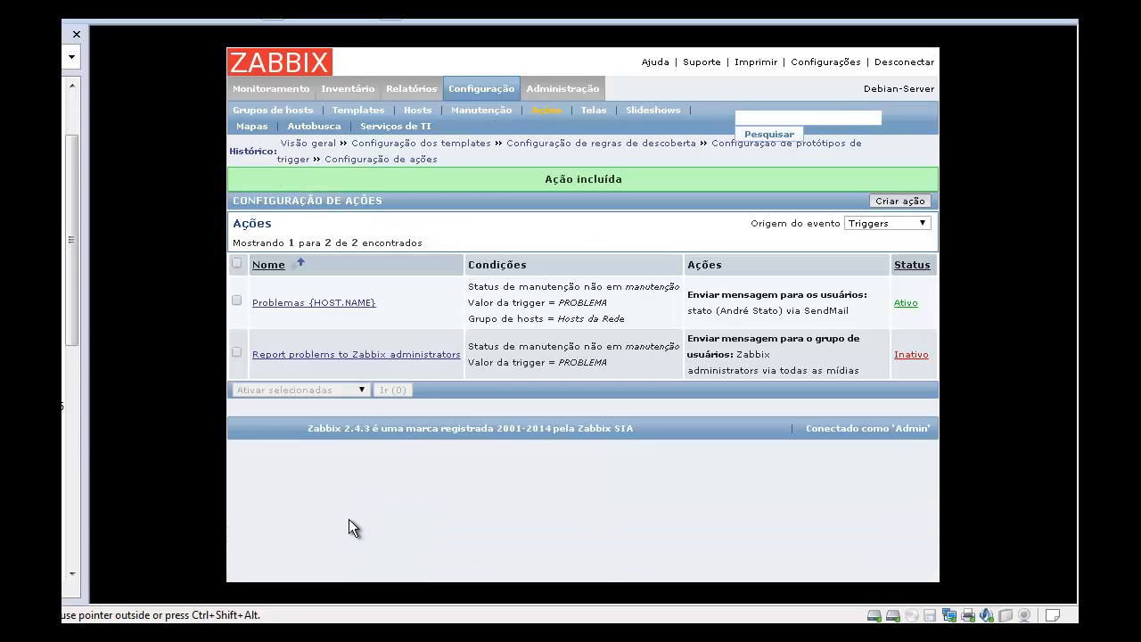
# Open the monitoring event history
pyautogui.moveTo(281, 91)
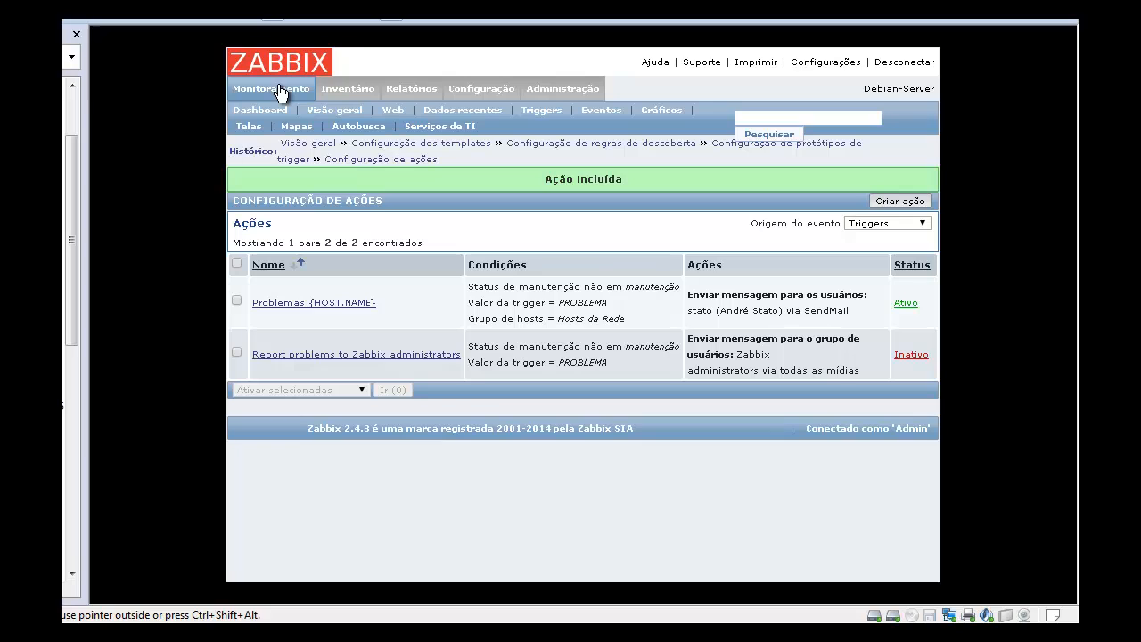
pyautogui.click(610, 118)
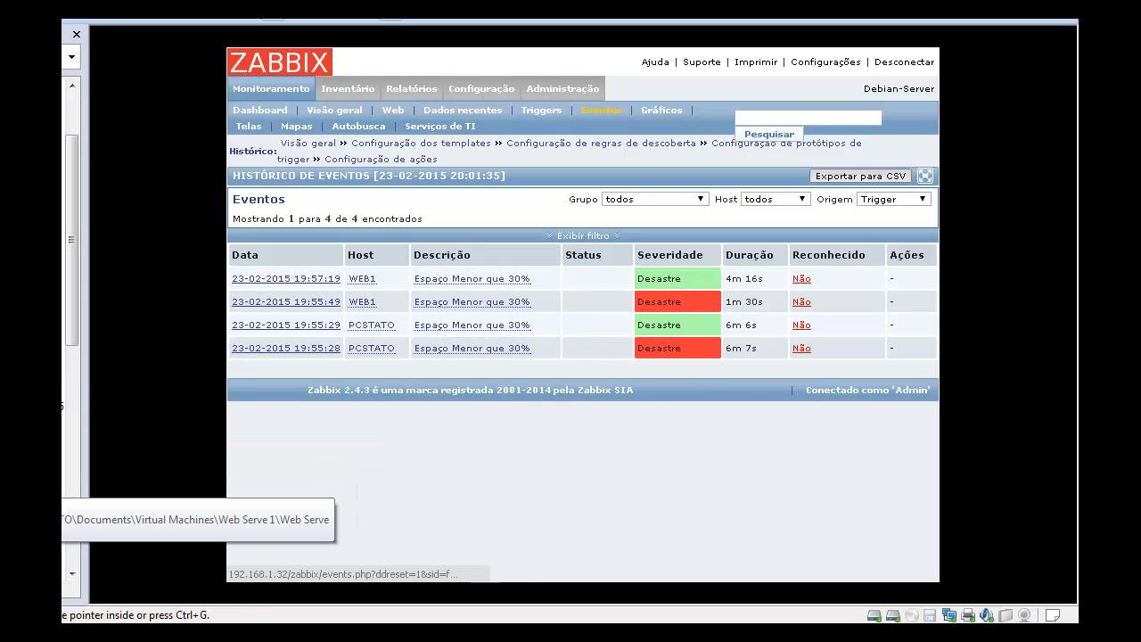
# On the web1 virtual machine, fill the disk by running dd if=/dev/zero of=/arquivo bs=1M, and interrupt it after about ten seconds
pyautogui.click(27, 481)
pyautogui.press('Up')
pyautogui.press('Up')
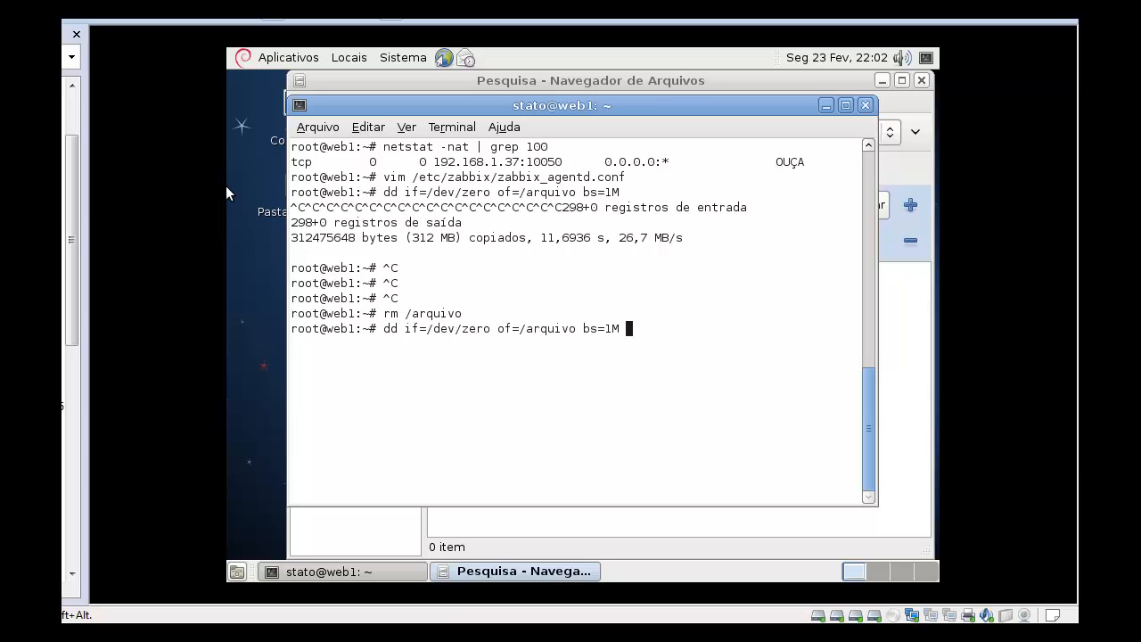
pyautogui.press('Return')
pyautogui.hotkey('ctrl', 'c')
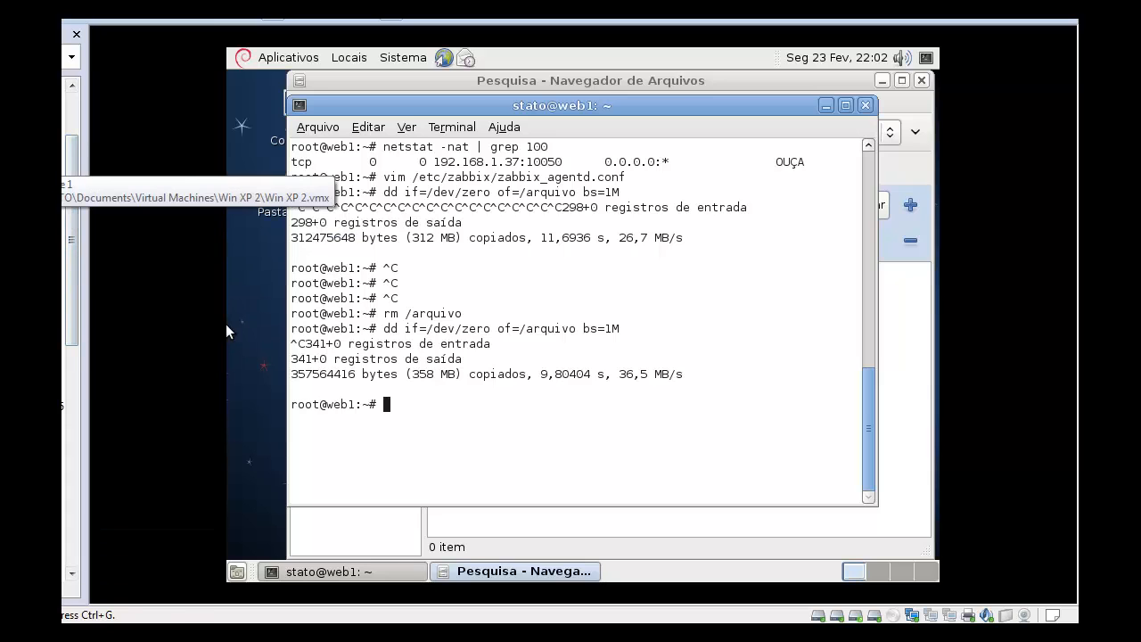
# Return to the Zabbix event history, check the newest WEB1 event and its action status, and dismiss the problem notification
pyautogui.click(49, 170)
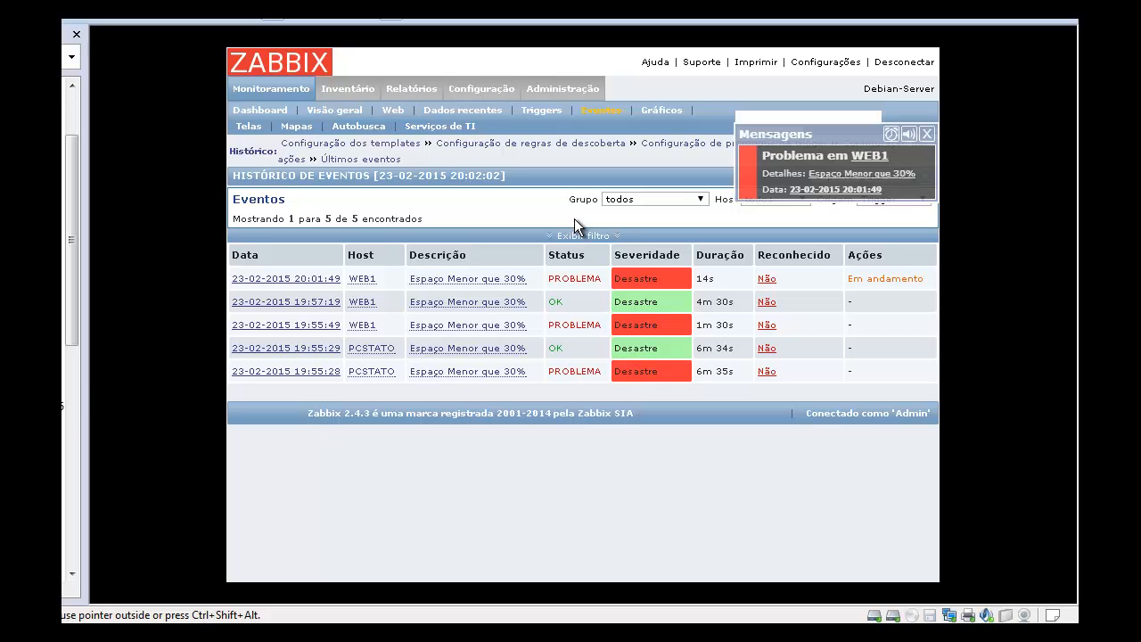
pyautogui.click(925, 138)
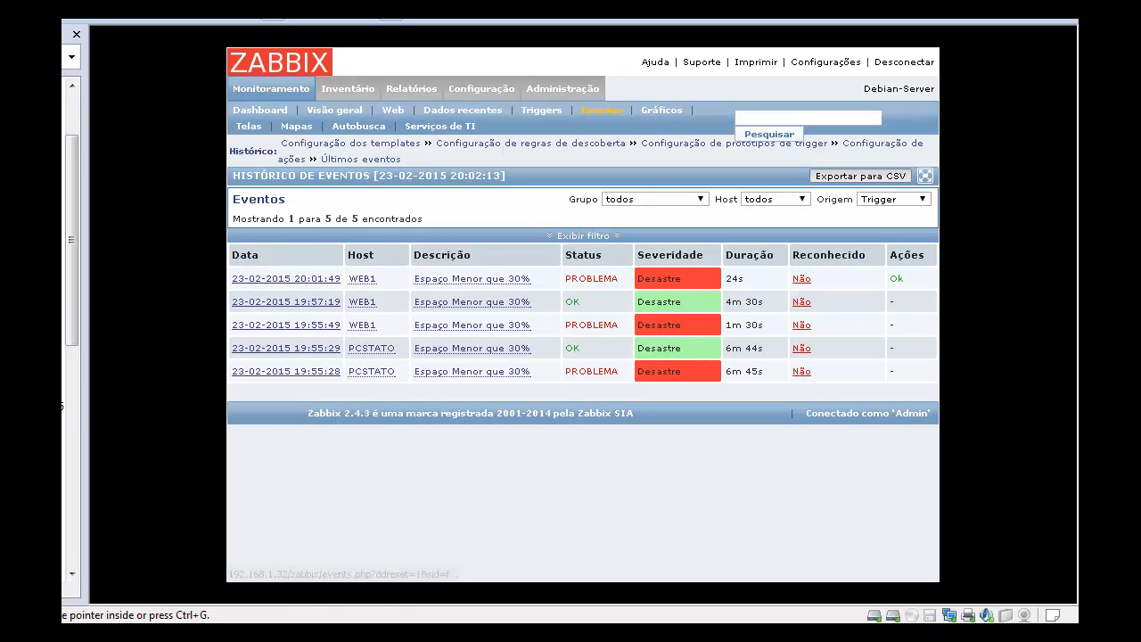
# Switch to the web1 terminal and try to delete arquivo from the current home directory
pyautogui.moveTo(76, 271); pyautogui.dragTo(76, 315)
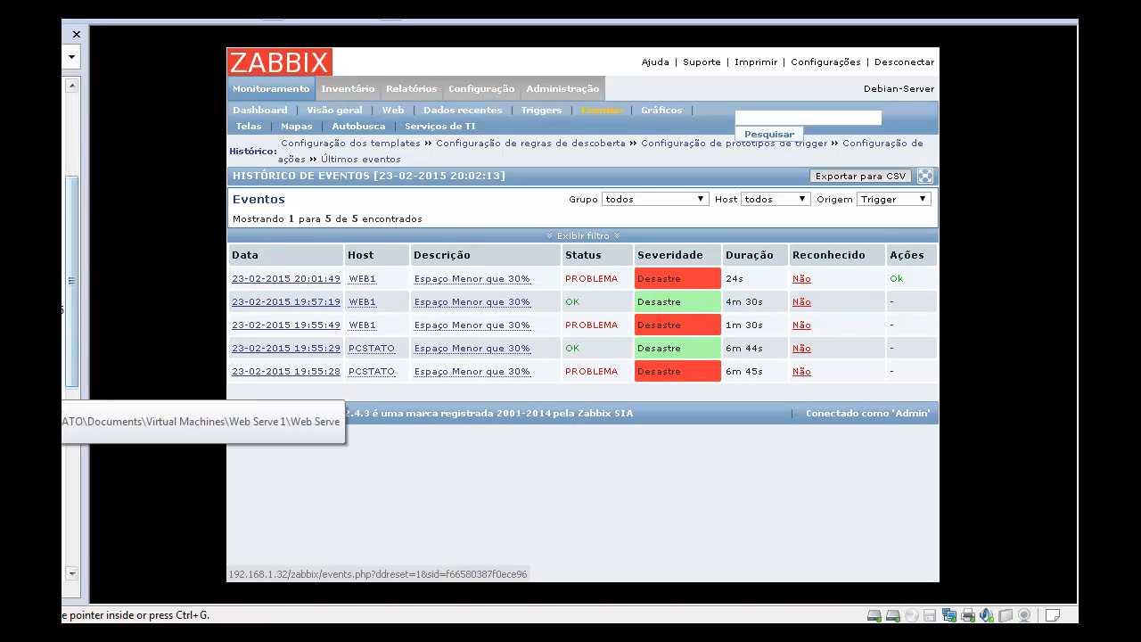
pyautogui.click(64, 386)
pyautogui.click(226, 324)
pyautogui.write('r,m ')
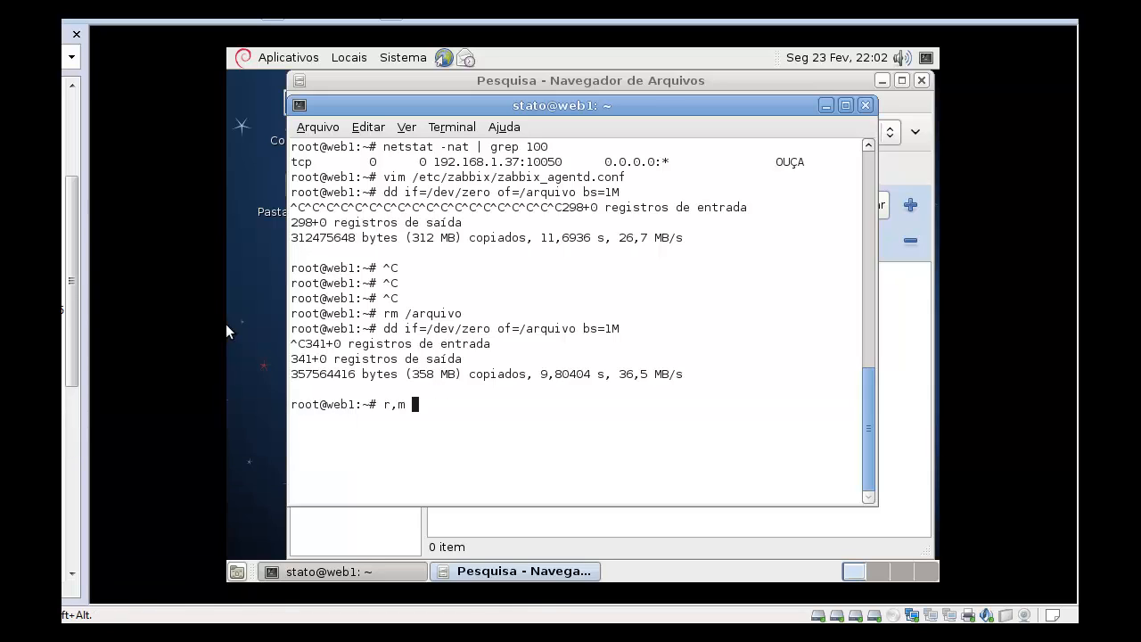
pyautogui.press('BackSpace')
pyautogui.press('BackSpace')
pyautogui.press('BackSpace')
pyautogui.write('m arquivo')
pyautogui.press('Return')
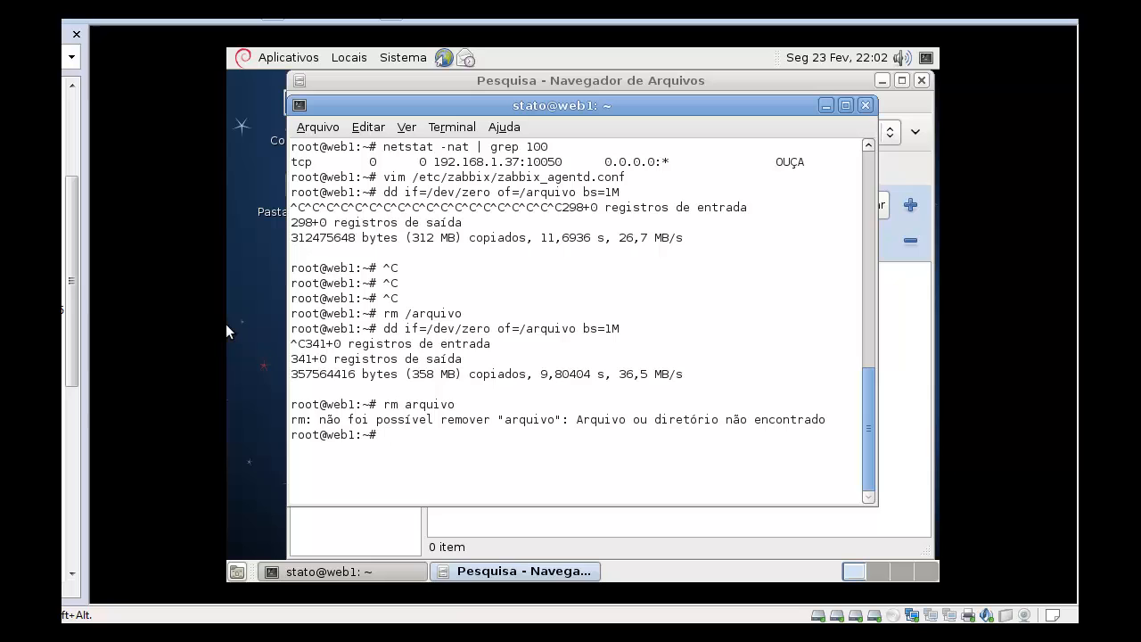
# List the home directory's contents and look for files whose names start with arquivo
pyautogui.write('ls')
pyautogui.press('Return')
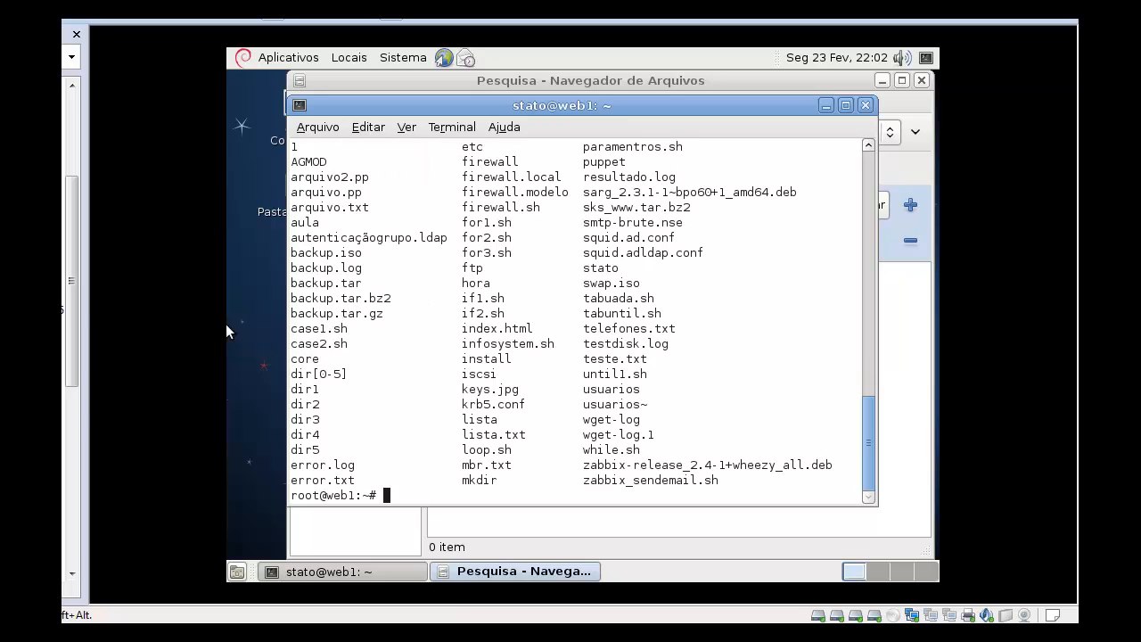
pyautogui.write('ls arquivo')
pyautogui.press('Tab')
pyautogui.press('Tab')
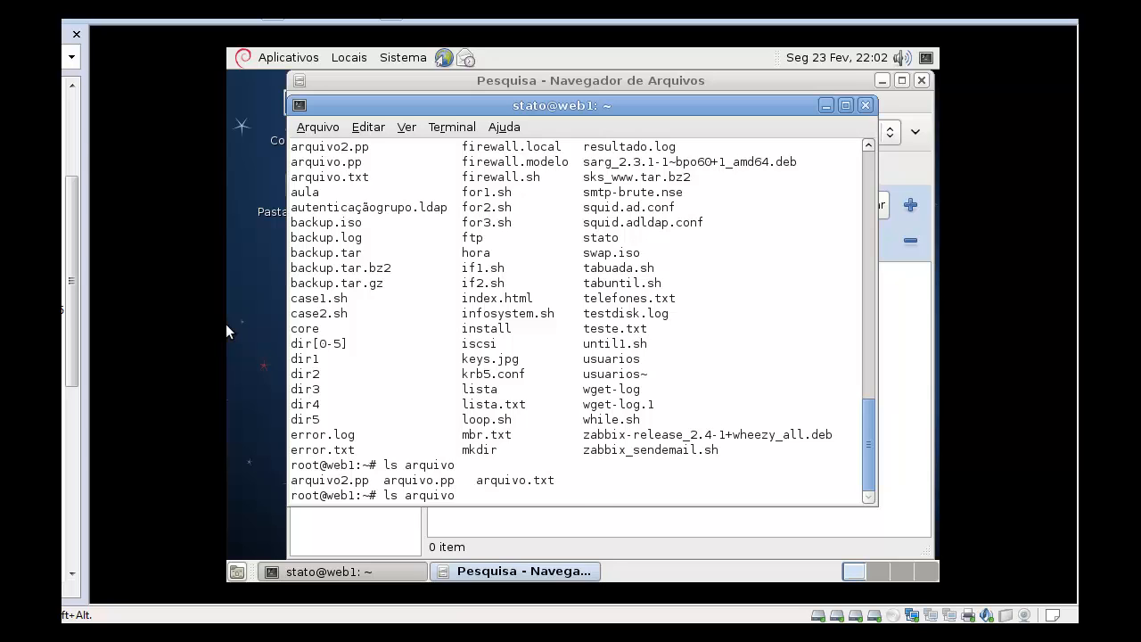
# Recall the earlier dd command to check the test file's path, and discard it without running it
pyautogui.hotkey('shift', 'pageup')
pyautogui.press('Up')
pyautogui.press('Up')
pyautogui.press('Up')
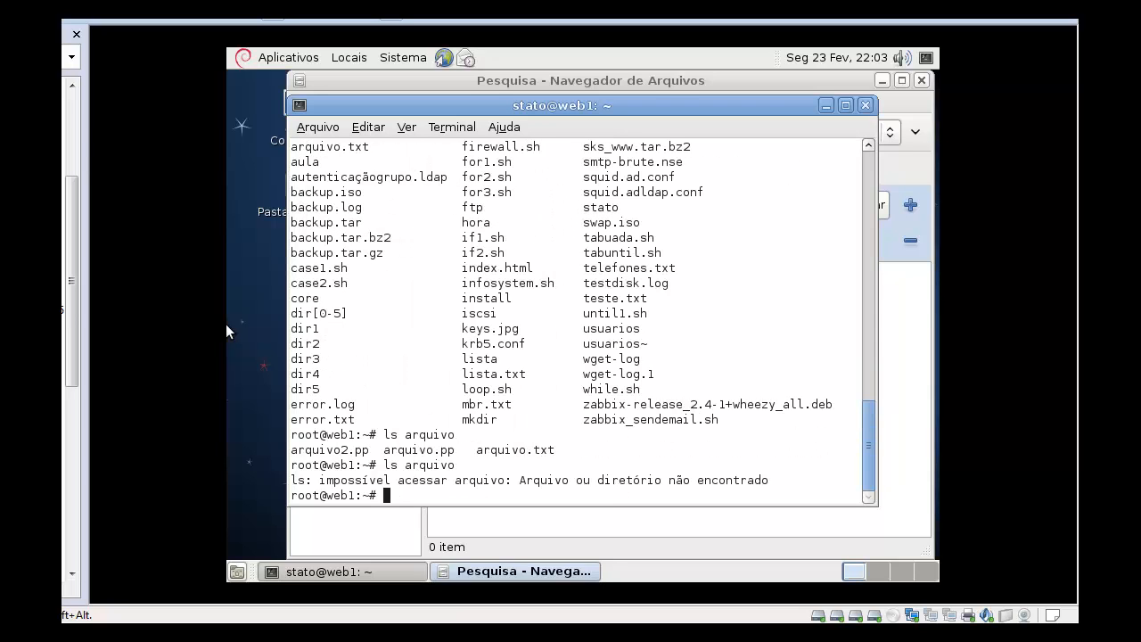
pyautogui.press('Up')
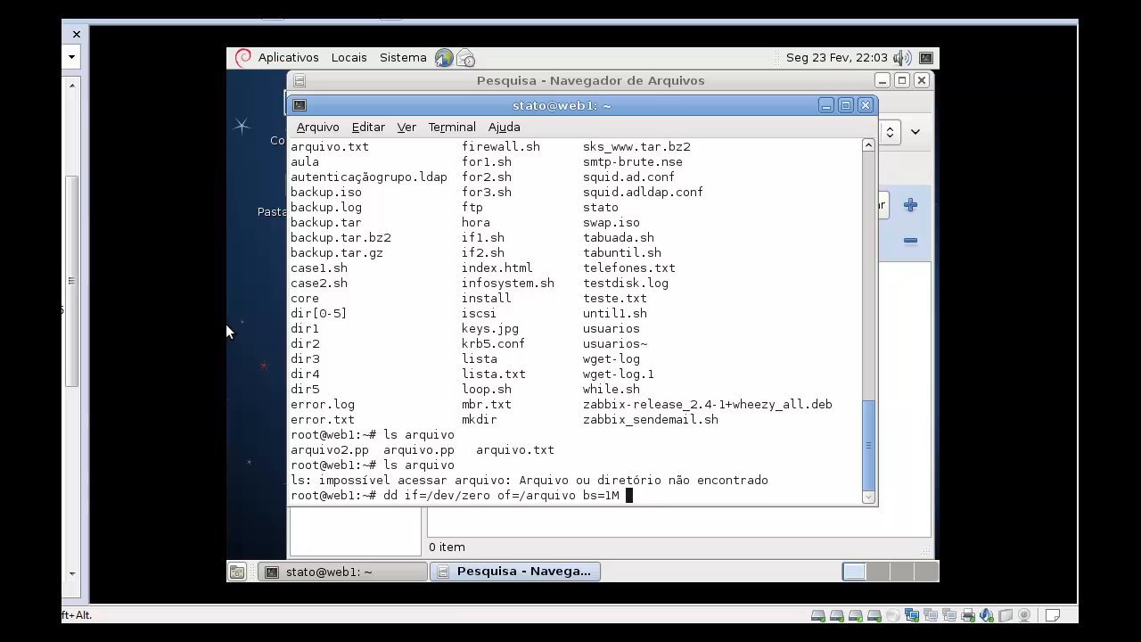
pyautogui.hotkey('ctrl', 'c')
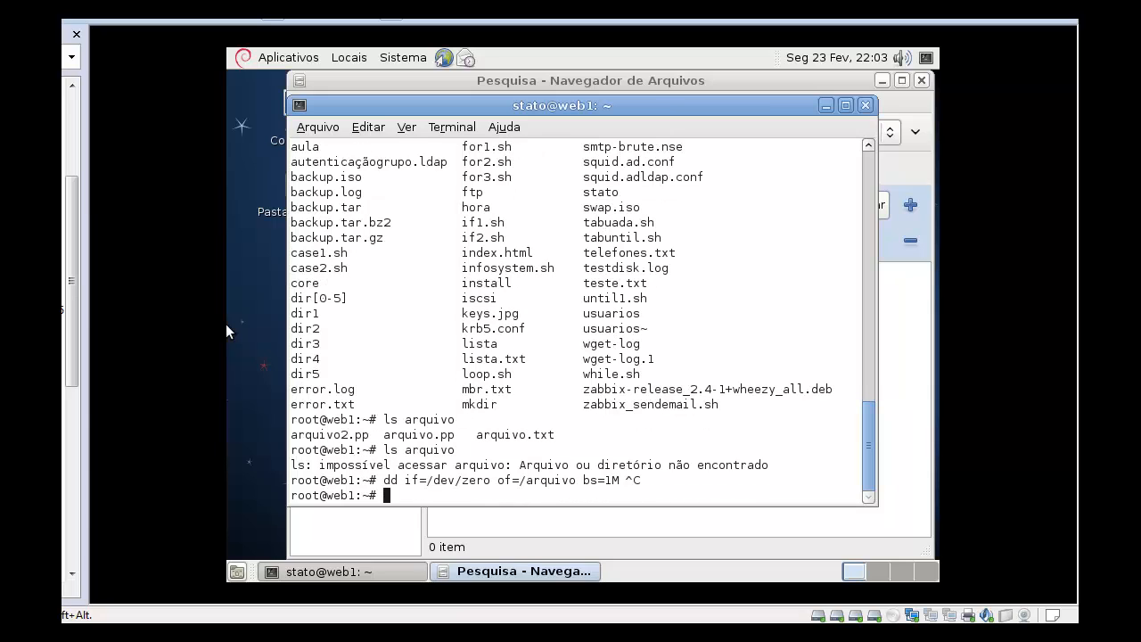
# Delete /arquivo on web1 and dismiss the resolved-trigger notification in the Zabbix event history
pyautogui.press('BackSpace')
pyautogui.press('BackSpace')
pyautogui.press('BackSpace')
pyautogui.write('rm /arquivo')
pyautogui.press('Return')
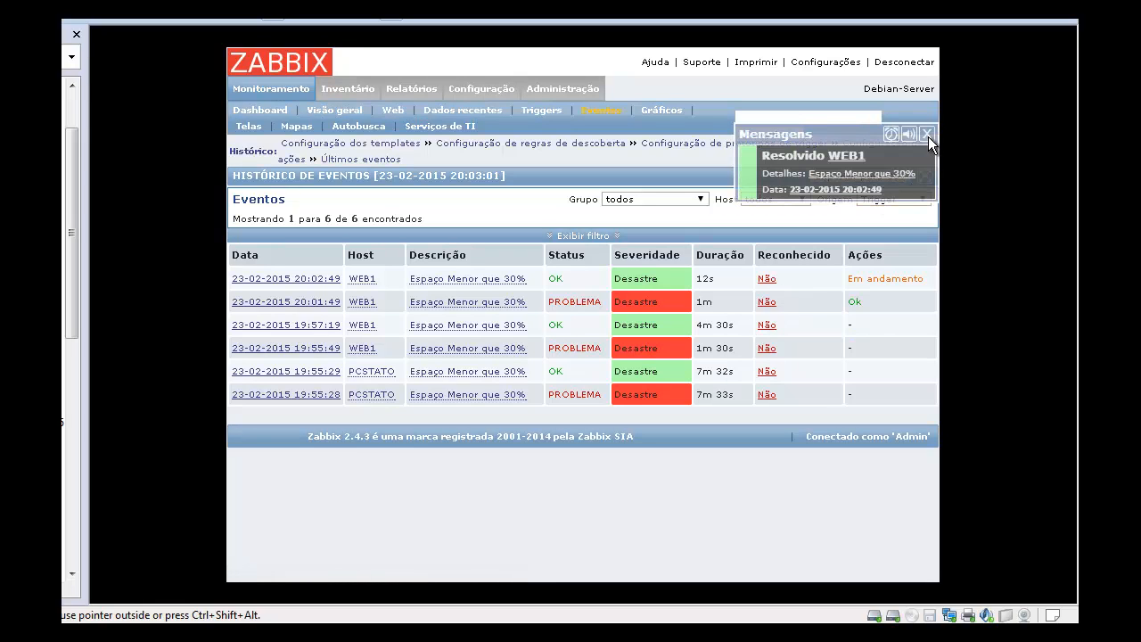
pyautogui.click(929, 135)
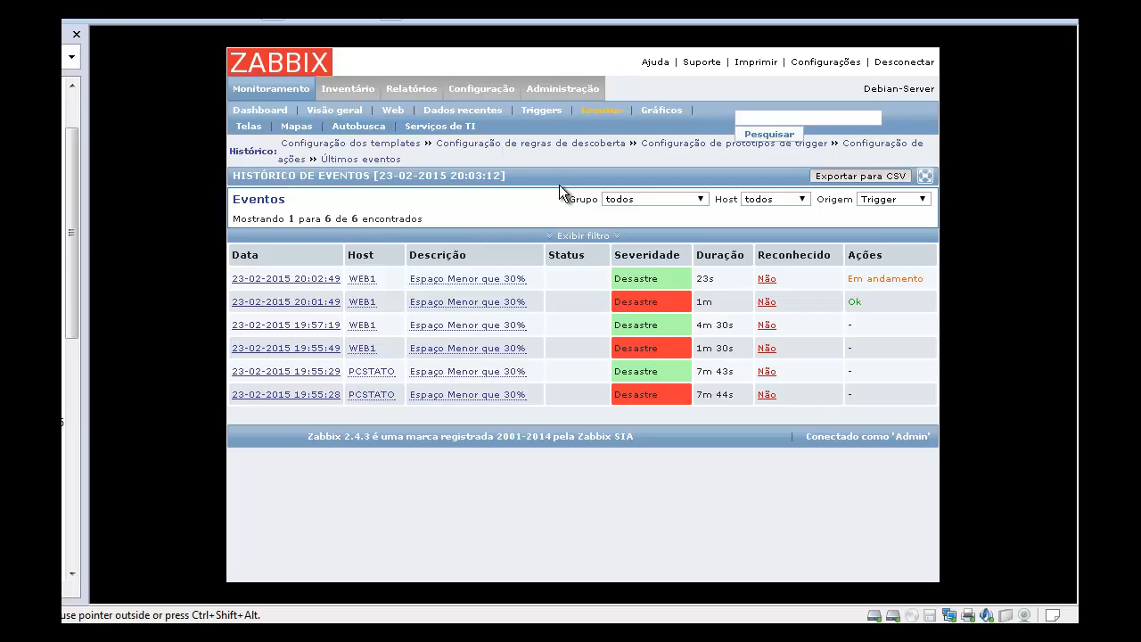
# Leave full-screen mode and open gmail.com in a new browser tab, checking the Zabbix events while it loads
pyautogui.press('F11')
pyautogui.click(440, 68)
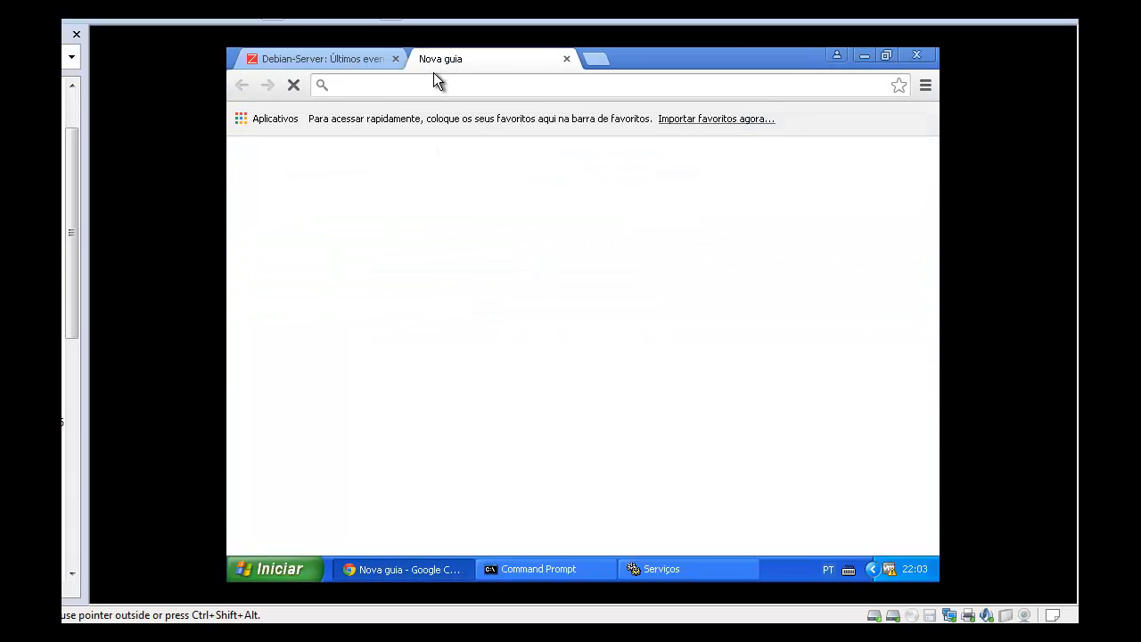
pyautogui.write('Gmail')
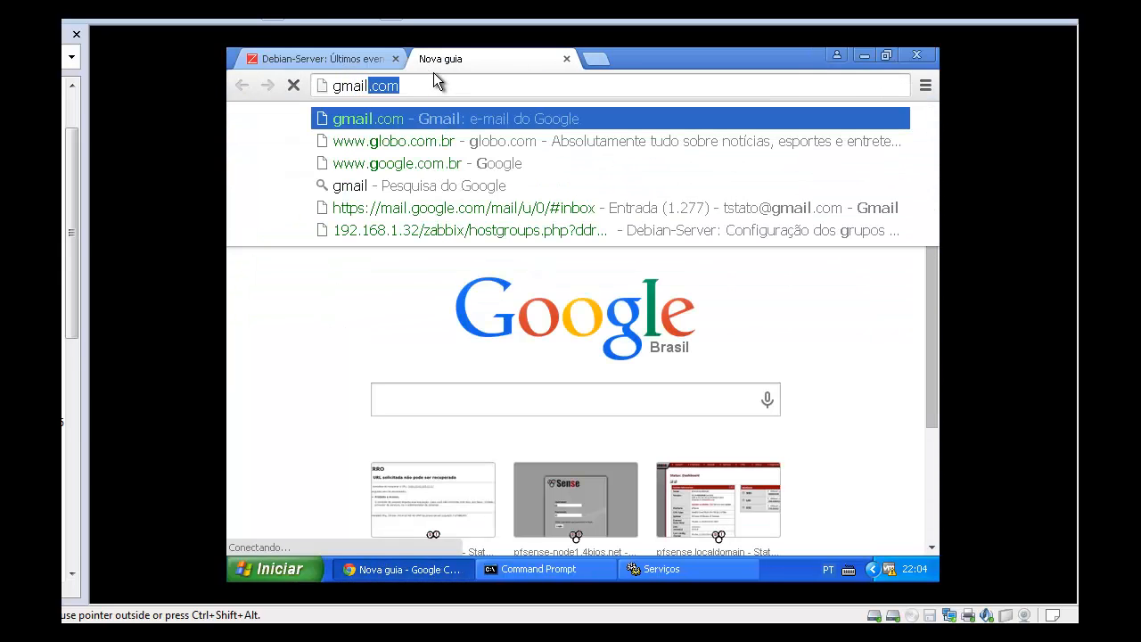
pyautogui.press('Return')
pyautogui.click(357, 60)
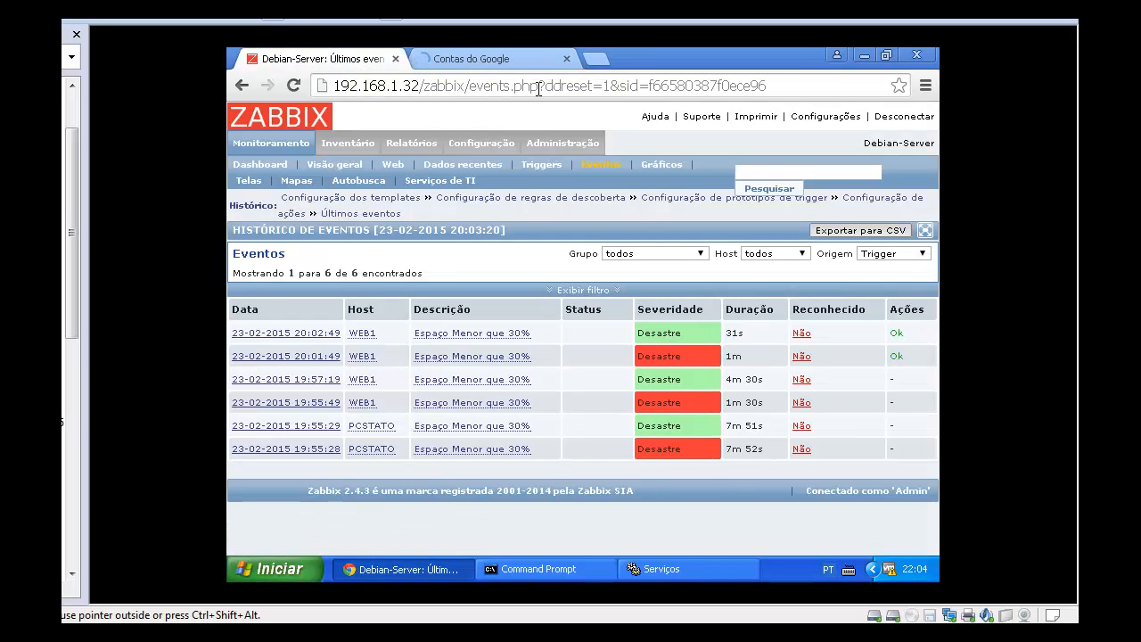
pyautogui.click(502, 62)
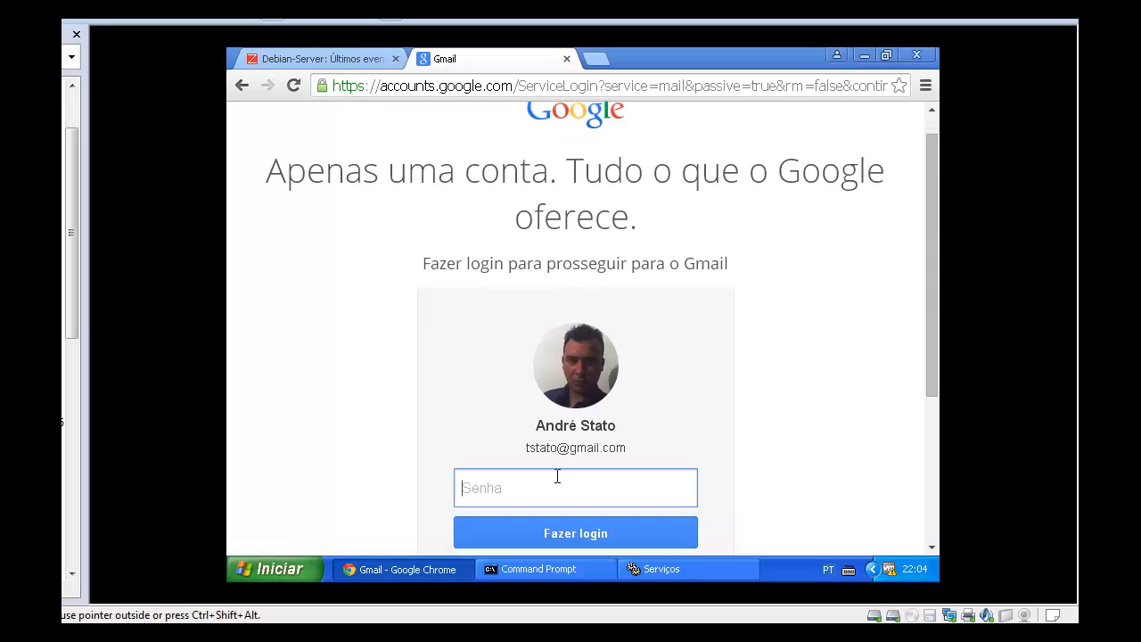
# Sign in to Gmail by entering the account password
pyautogui.write('•')
pyautogui.press('BackSpace')
pyautogui.press('BackSpace')
pyautogui.write('•')
pyautogui.press('Return')
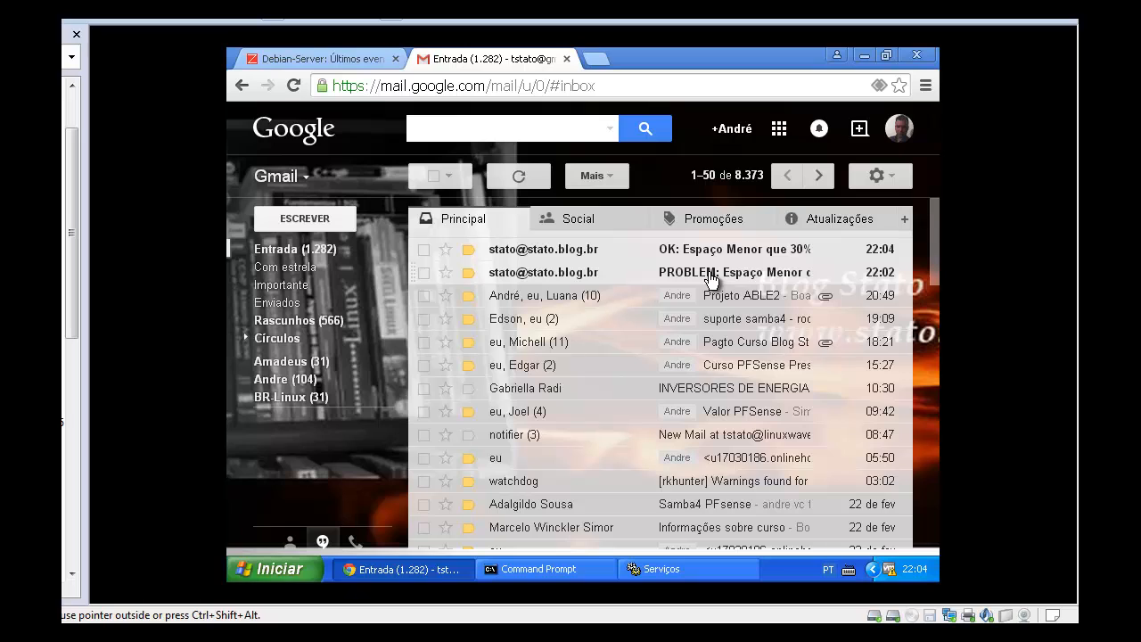
# Read the "PROBLEM: Espaço Menor que 30%" alert e-mail and return to the inbox
pyautogui.click(711, 278)
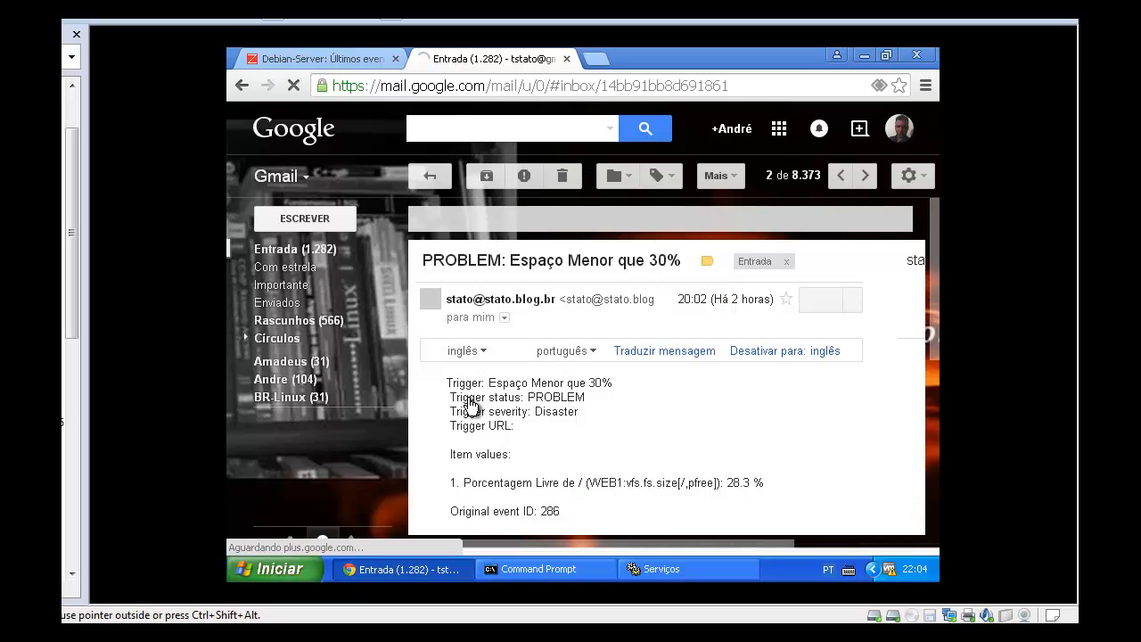
pyautogui.scroll(-3, 741, 491)
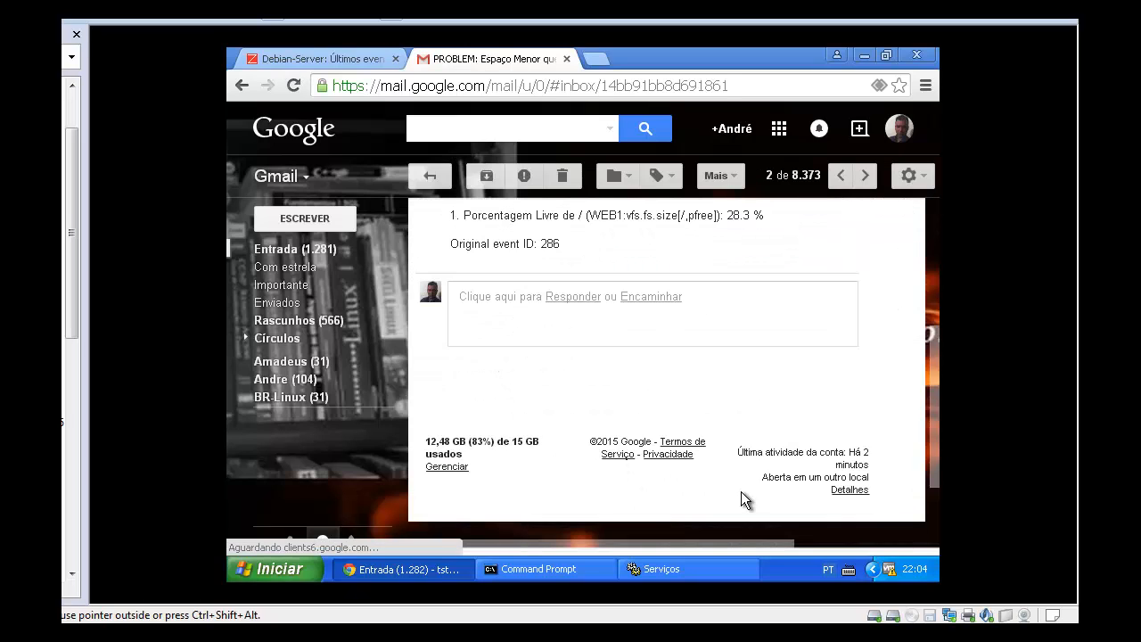
pyautogui.scroll(1, 726, 309)
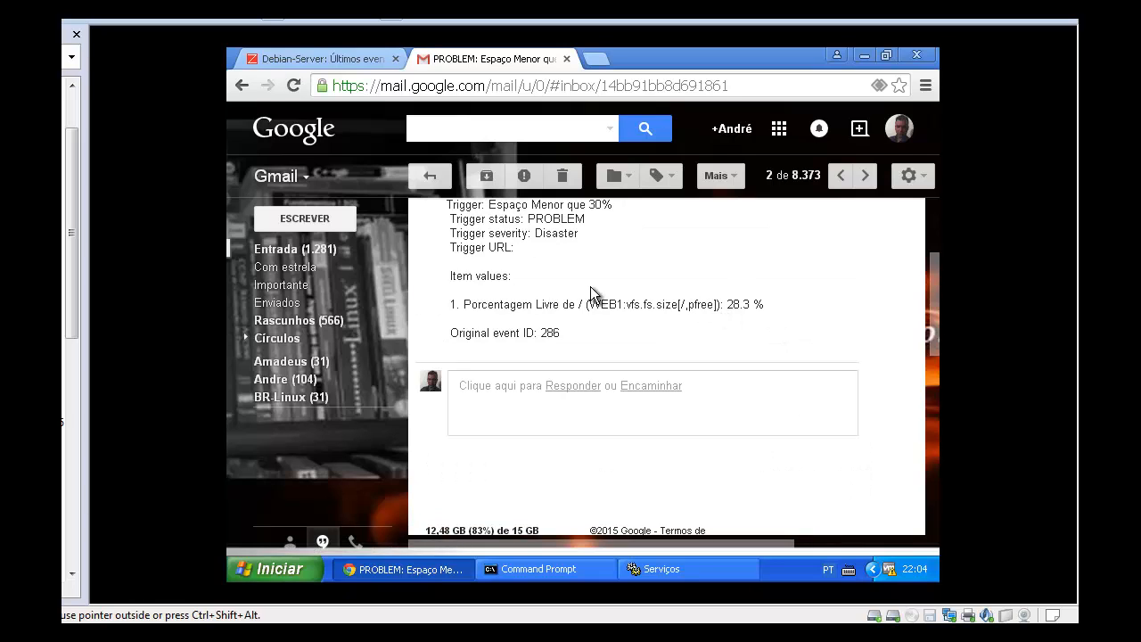
pyautogui.click(276, 127)
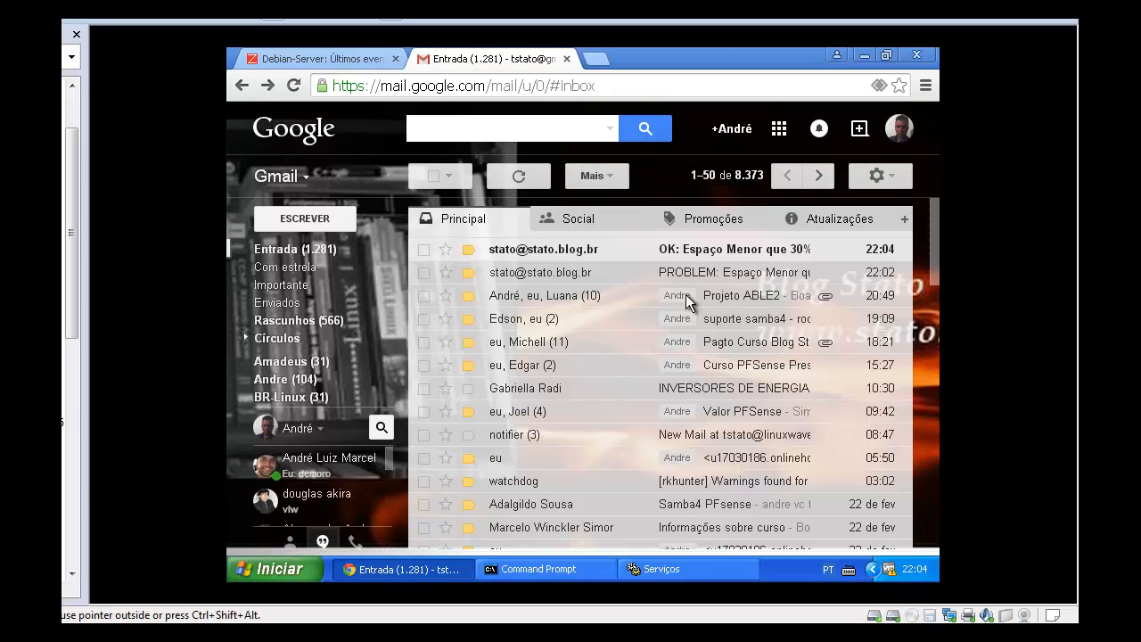
# Read the "OK: Espaço Menor que 30%" recovery e-mail and return to the Zabbix event history
pyautogui.click(766, 258)
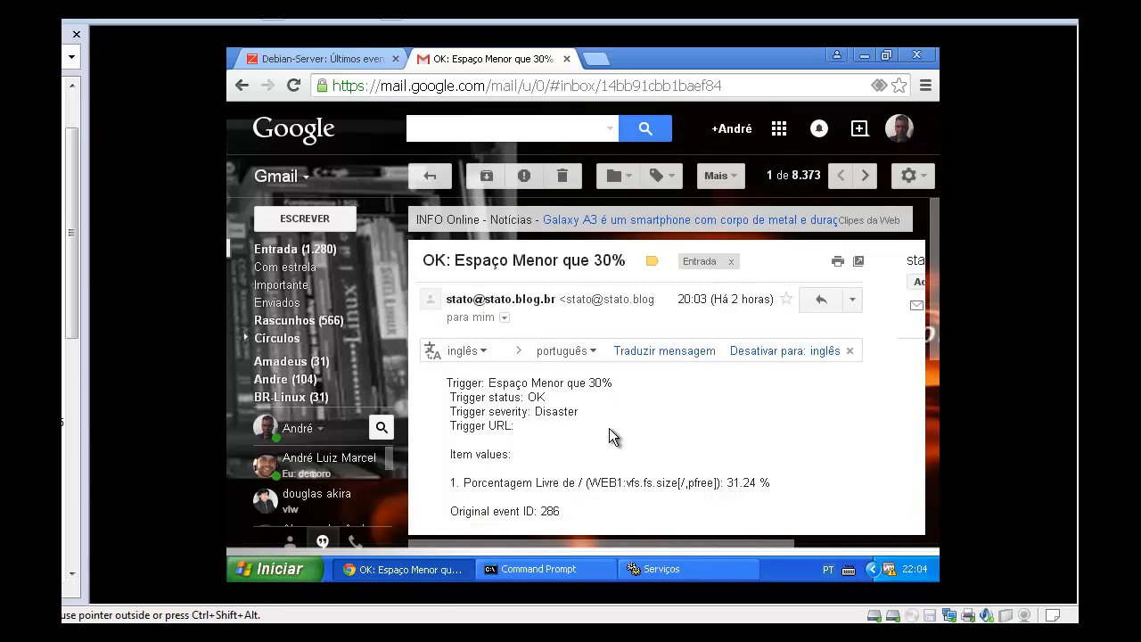
pyautogui.scroll(-1, 613, 442)
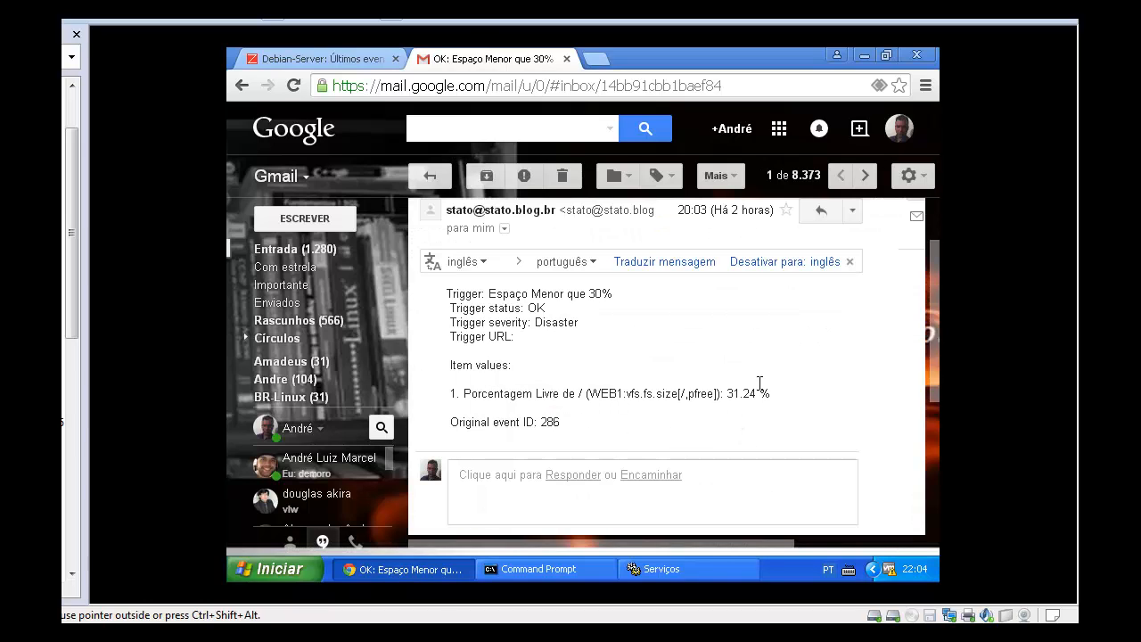
pyautogui.click(312, 249)
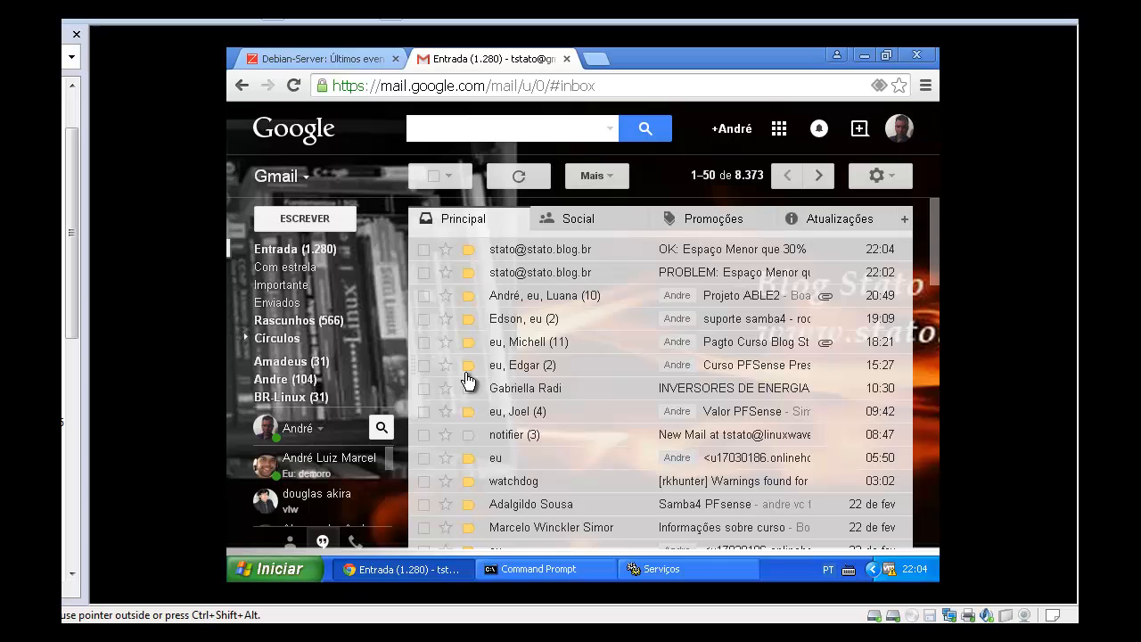
pyautogui.click(347, 58)
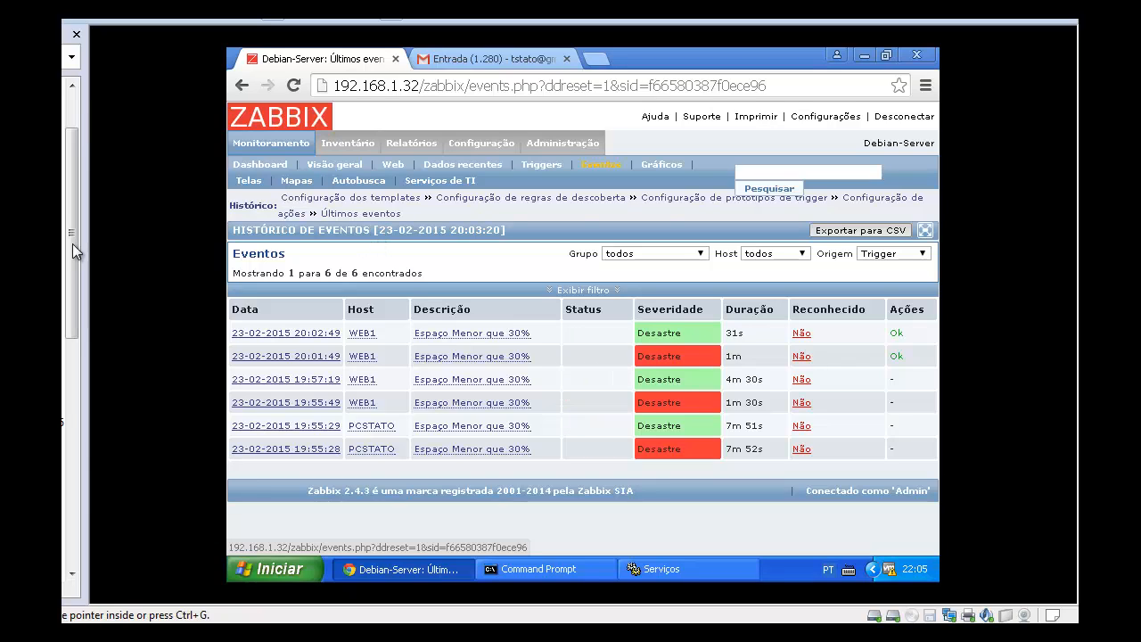
# Switch to the PowerPoint slide "Criando um item para Rede", examine the net.if.discovery key, and return to the virtual machines
pyautogui.hotkey('alt', 'Tab')
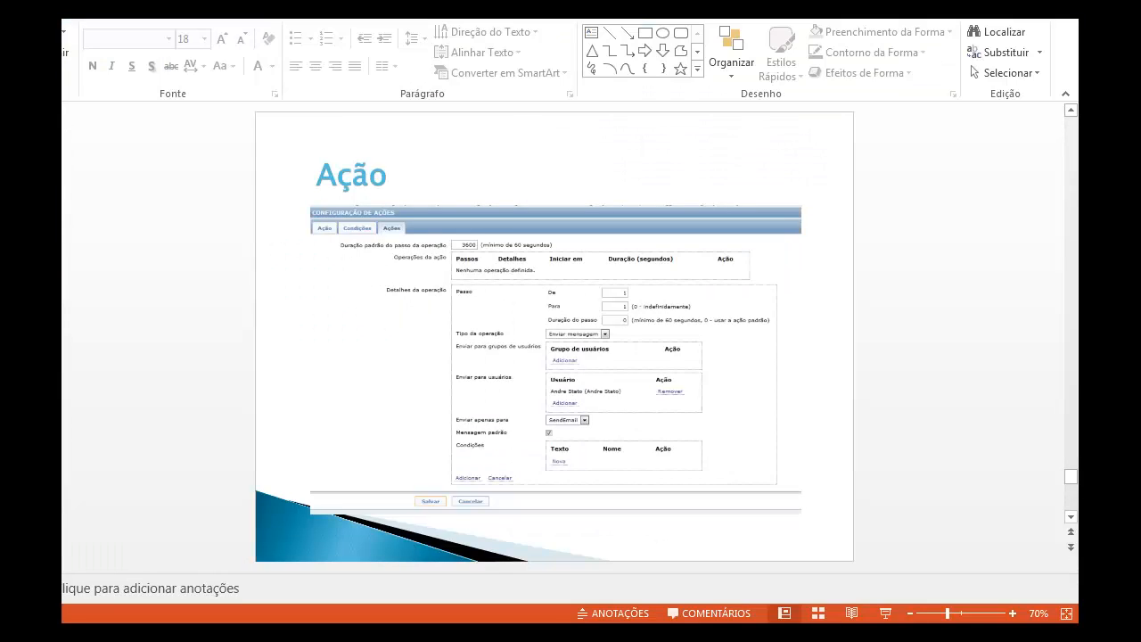
pyautogui.press('pagedown')
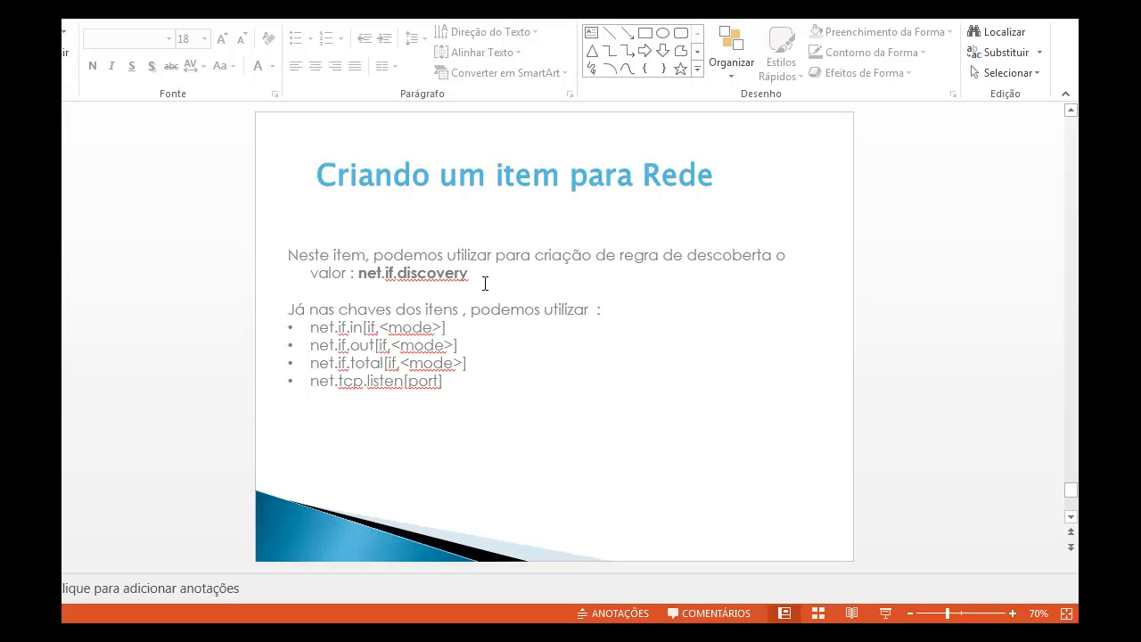
pyautogui.moveTo(479, 278); pyautogui.dragTo(369, 276)
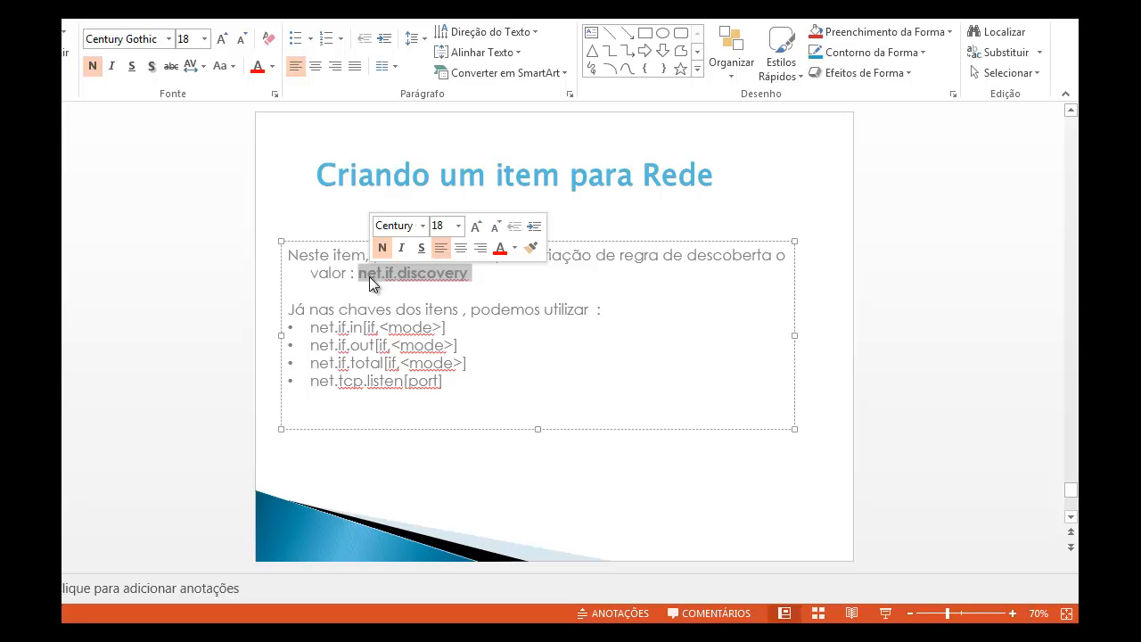
pyautogui.hotkey('alt', 'Tab')
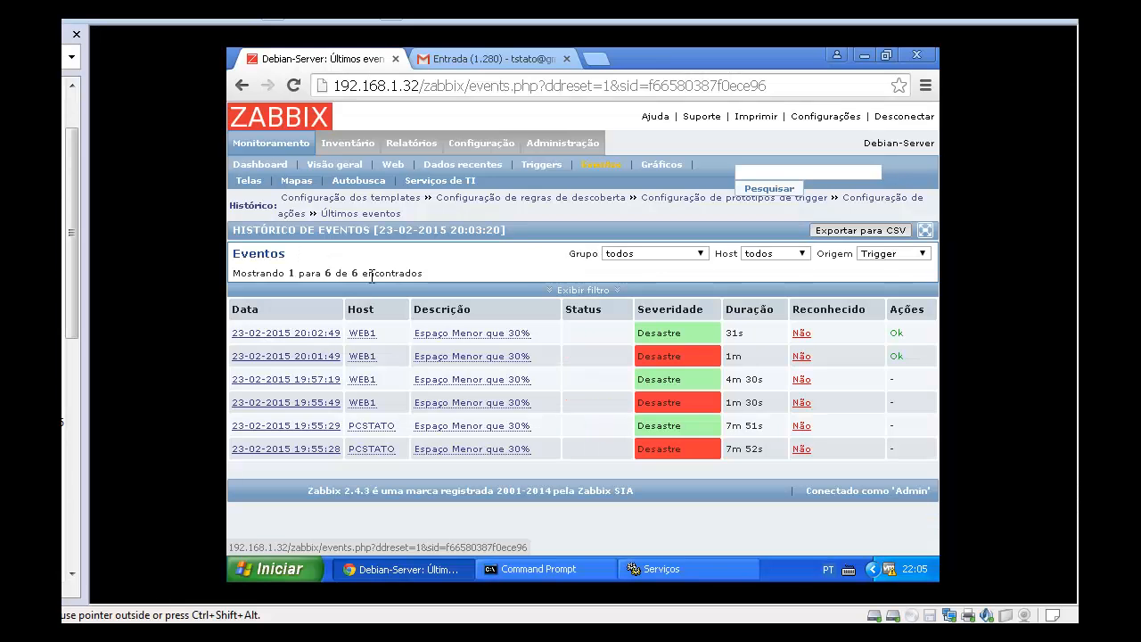
pyautogui.hotkey('alt', 'Tab')
pyautogui.hotkey('alt', 'Tab')
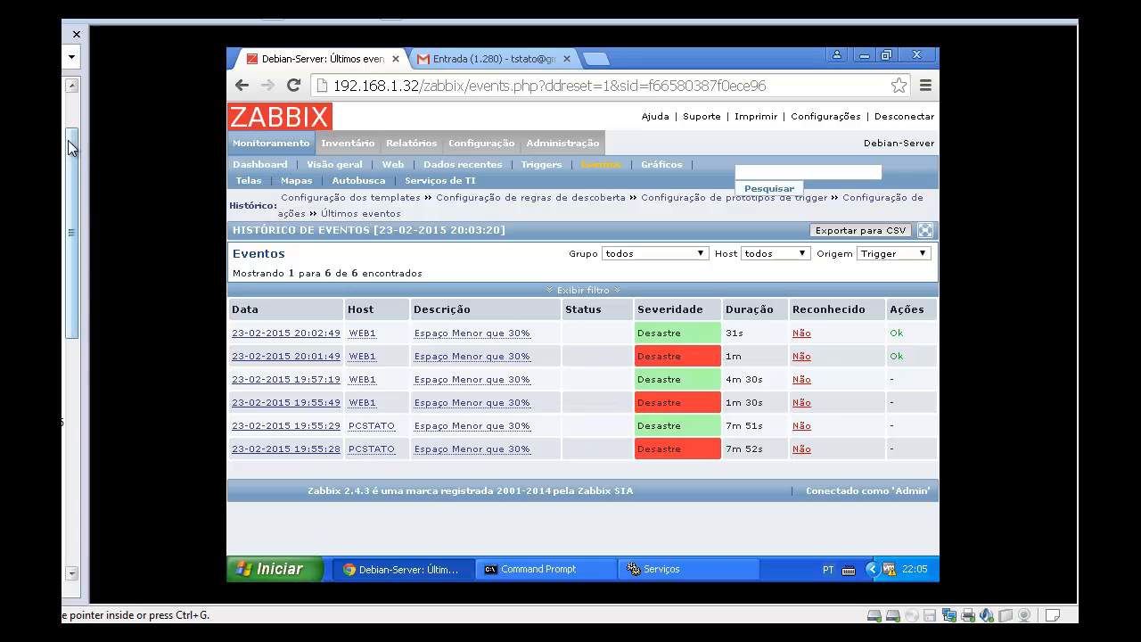
# Switch to the Debian Zabbix server virtual machine and unlock its session with the account password
pyautogui.click(70, 150)
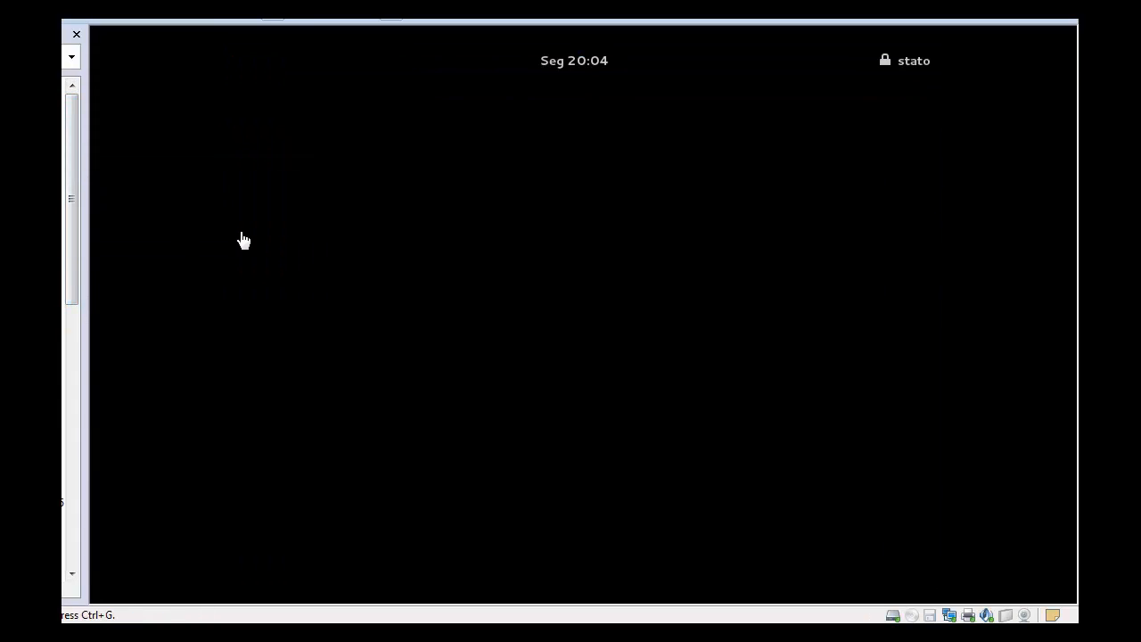
pyautogui.click(564, 340)
pyautogui.write('******')
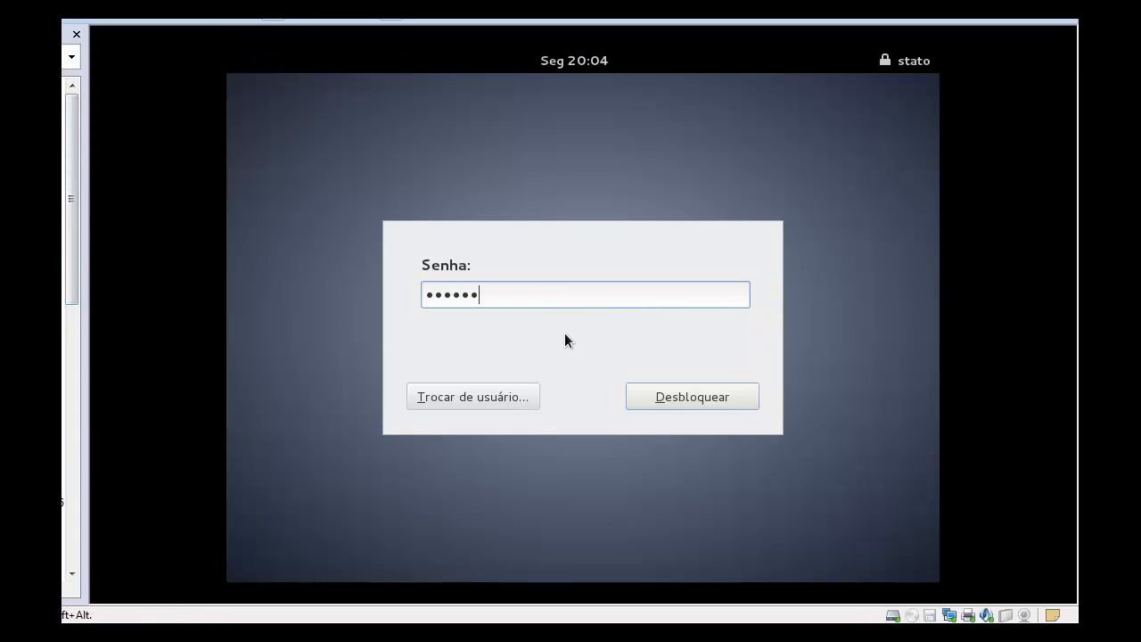
pyautogui.press('Return')
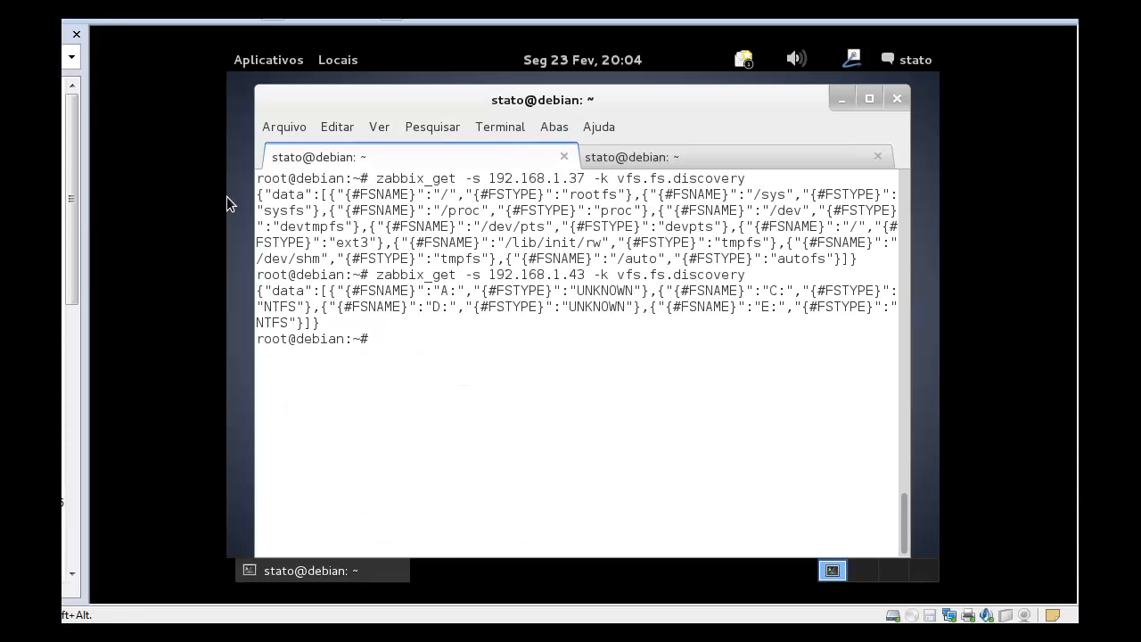
# Query agent 192.168.1.43 for its network interfaces with zabbix_get -s 192.168.1.43 -k net.if.discovery
pyautogui.press('Up')
pyautogui.press('BackSpace')
pyautogui.press('BackSpace')
pyautogui.press('BackSpace')
pyautogui.press('BackSpace')
pyautogui.press('BackSpace')
pyautogui.press('BackSpace')
pyautogui.press('BackSpace')
pyautogui.press('BackSpace')
pyautogui.press('BackSpace')
pyautogui.press('BackSpace')
pyautogui.press('BackSpace')
pyautogui.press('BackSpace')
pyautogui.press('BackSpace')
pyautogui.press('BackSpace')
pyautogui.press('BackSpace')
pyautogui.press('BackSpace')
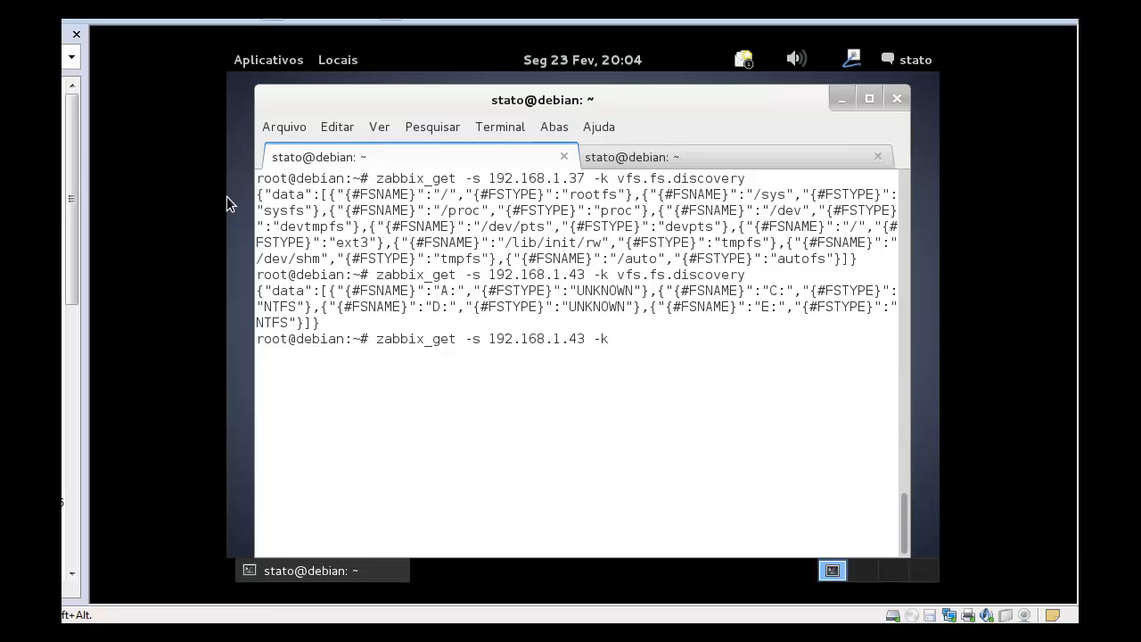
pyautogui.write('net.if.discovery')
pyautogui.press('Return')
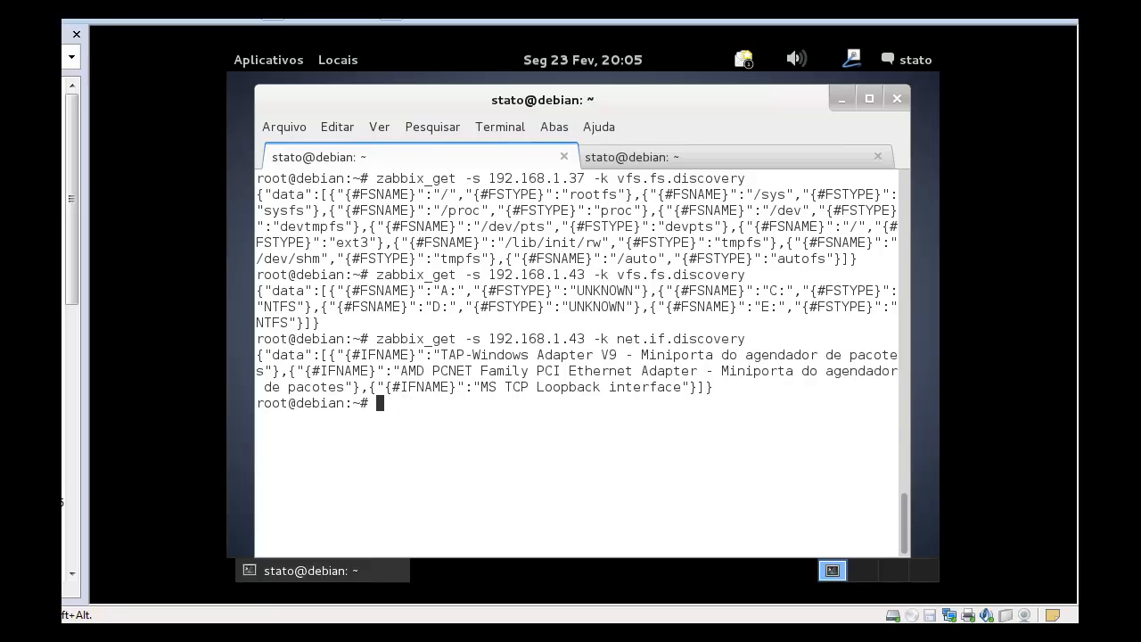
# Query agent 192.168.1.37 for its network interfaces with zabbix_get -s 192.168.1.37 -k net.if.discovery
pyautogui.press('Up')
pyautogui.press('Left')
pyautogui.press('Left')
pyautogui.press('Left')
pyautogui.press('Left')
pyautogui.press('Left')
pyautogui.press('Left')
pyautogui.press('Left')
pyautogui.press('Left')
pyautogui.press('Left')
pyautogui.press('Left')
pyautogui.press('Left')
pyautogui.press('Left')
pyautogui.press('Left')
pyautogui.press('Left')
pyautogui.press('Left')
pyautogui.press('Left')
pyautogui.press('Left')
pyautogui.press('Left')
pyautogui.press('Left')
pyautogui.press('Left')
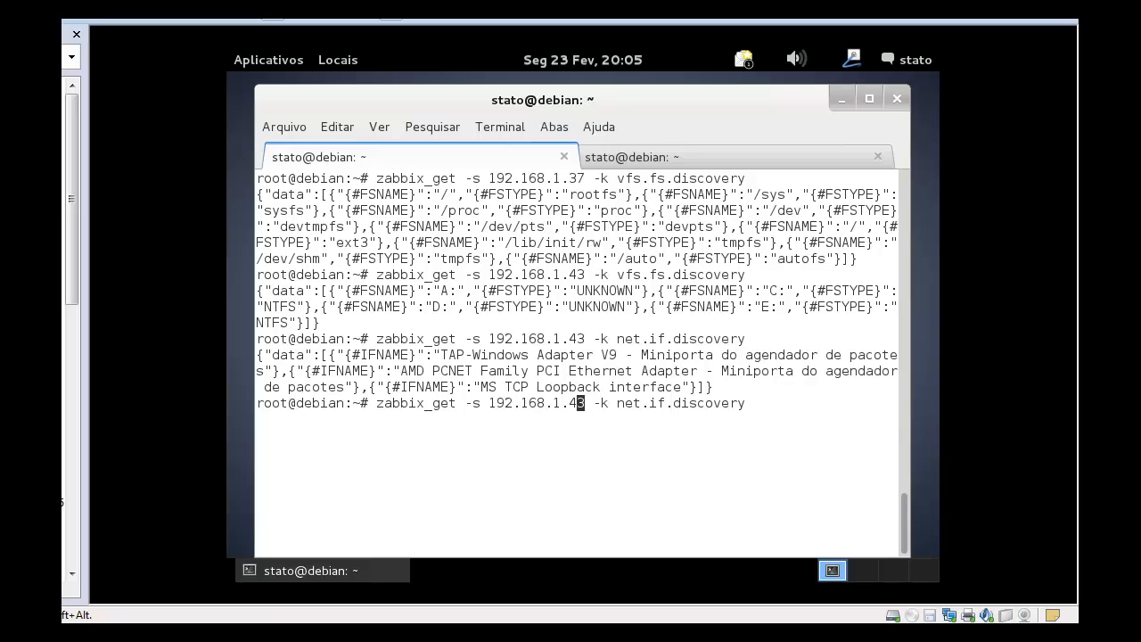
pyautogui.press('BackSpace')
pyautogui.press('BackSpace')
pyautogui.write('37')
pyautogui.press('Return')
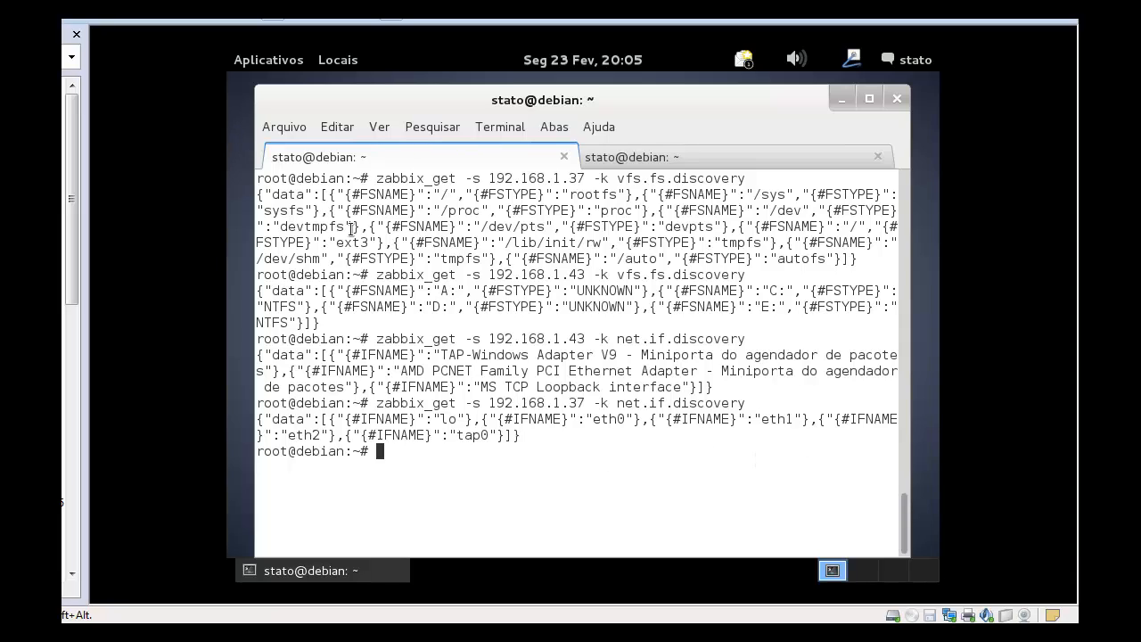
# Switch to the Zabbix frontend in the Windows XP virtual machine and start a new discovery rule in the LLD template
pyautogui.click(116, 214)
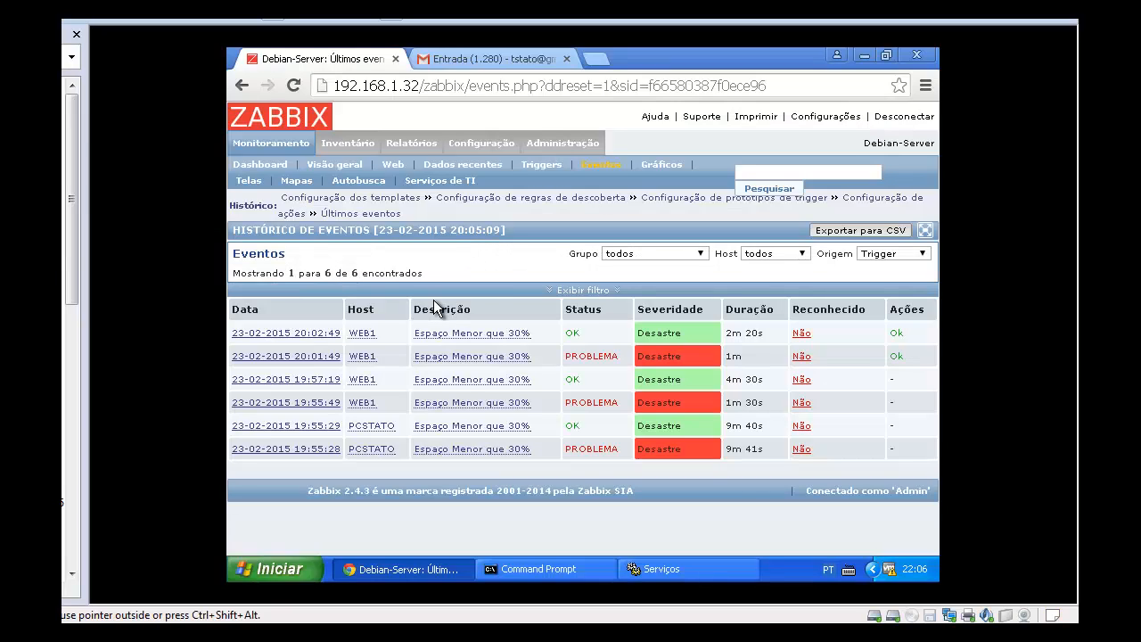
pyautogui.moveTo(350, 147)
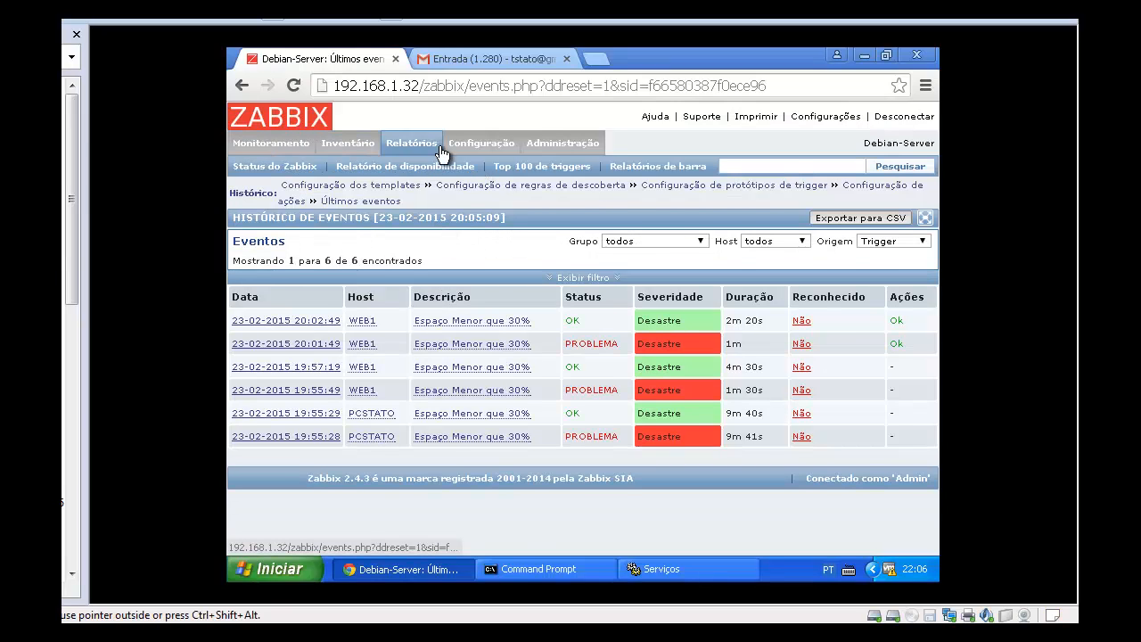
pyautogui.moveTo(477, 142)
pyautogui.click(364, 166)
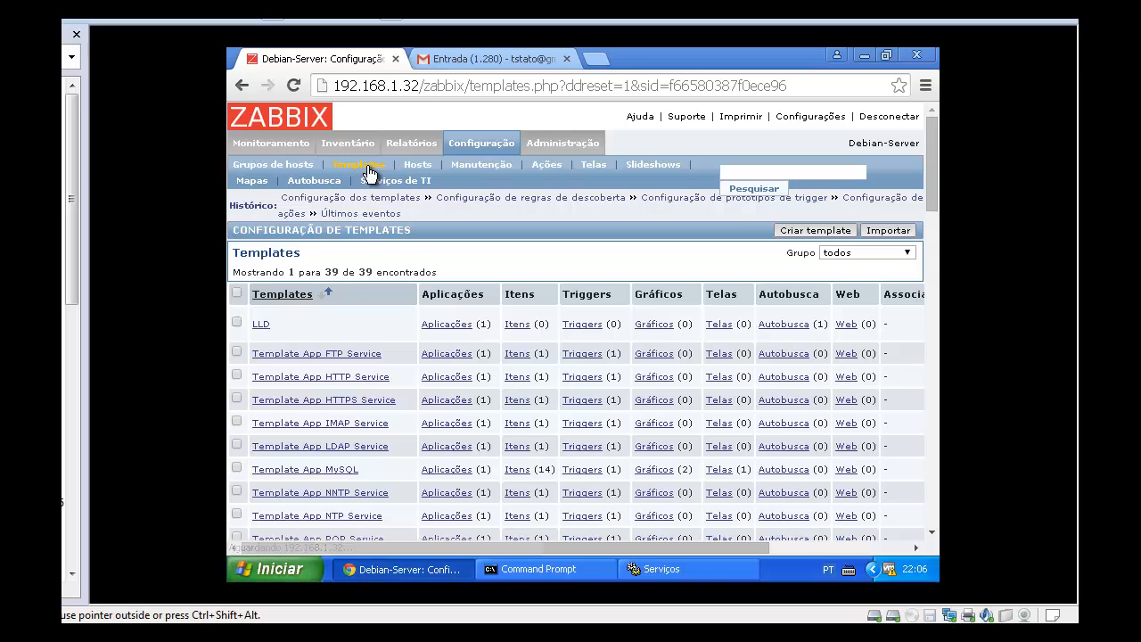
pyautogui.click(776, 325)
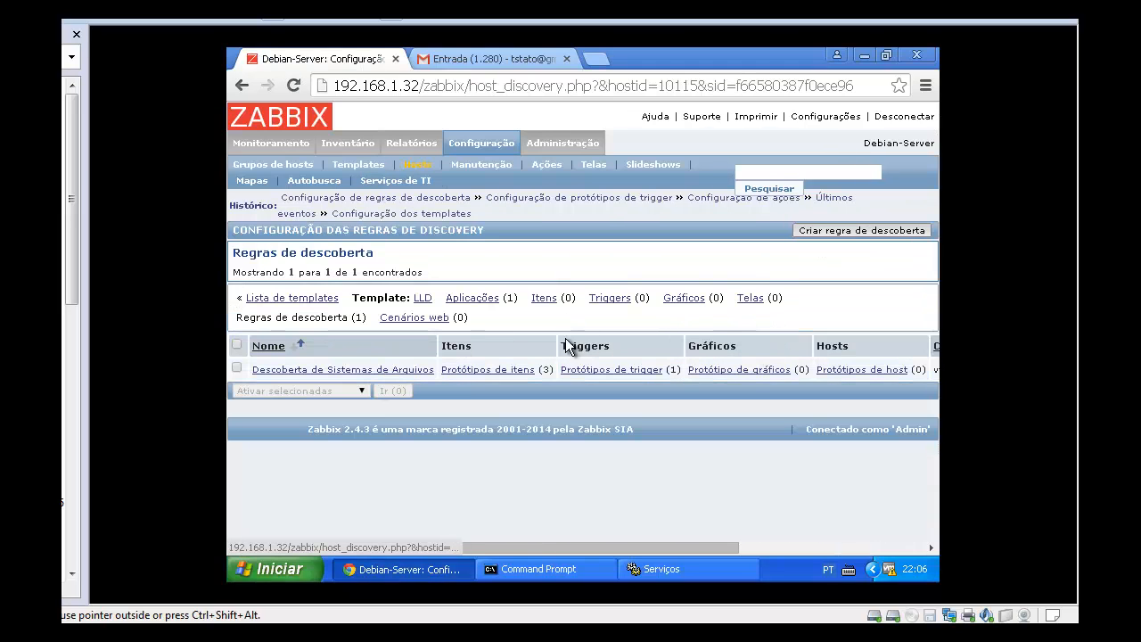
pyautogui.click(811, 231)
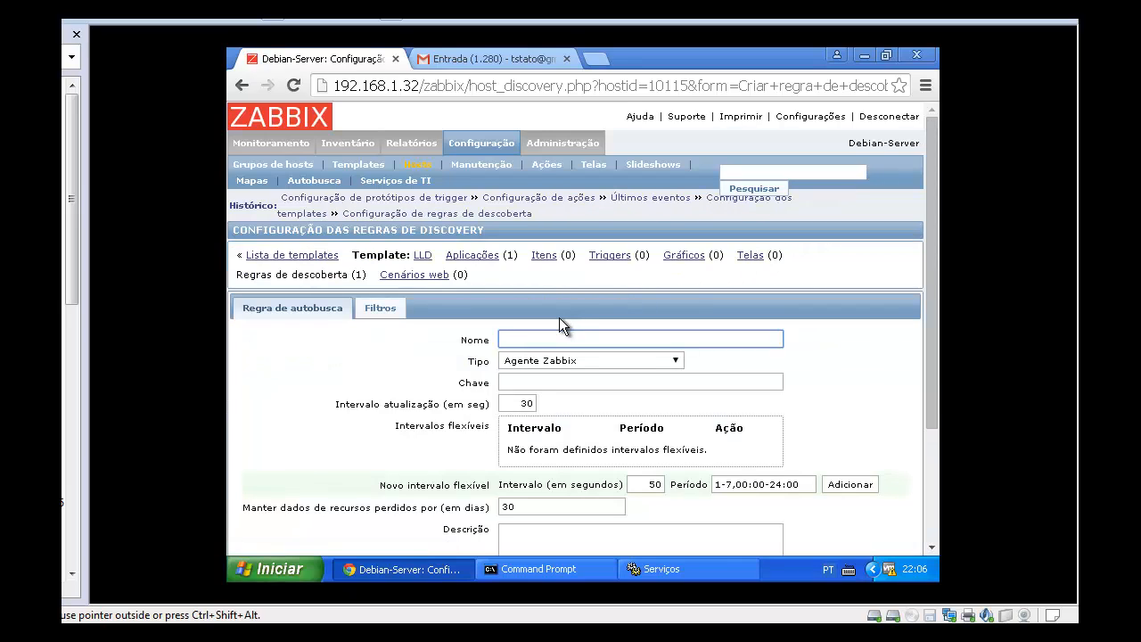
pyautogui.click(243, 85)
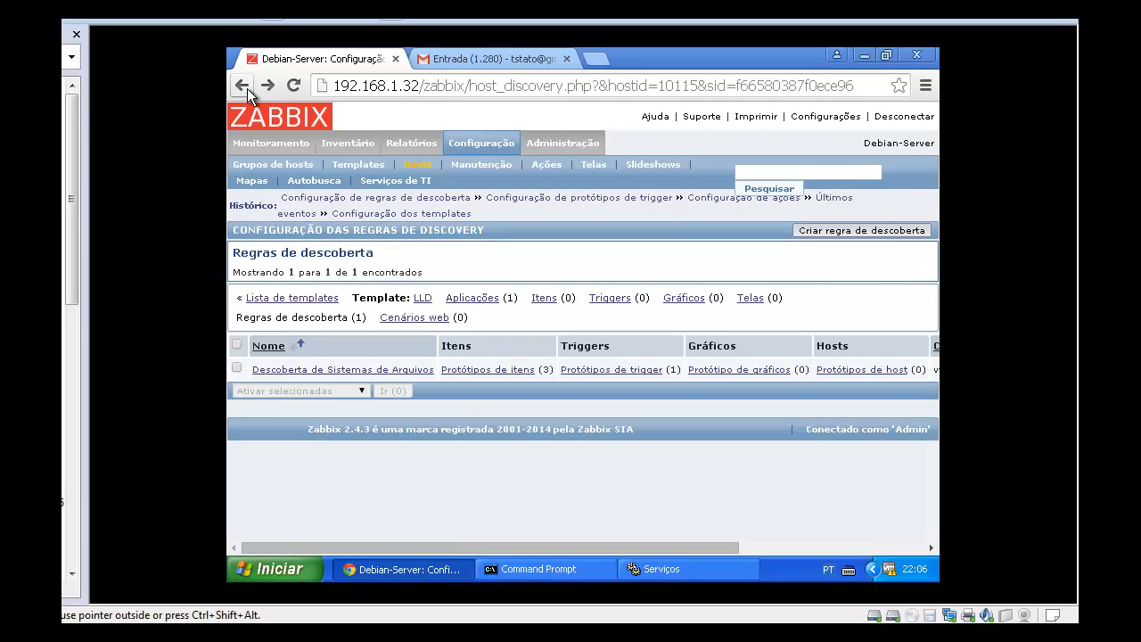
pyautogui.click(272, 91)
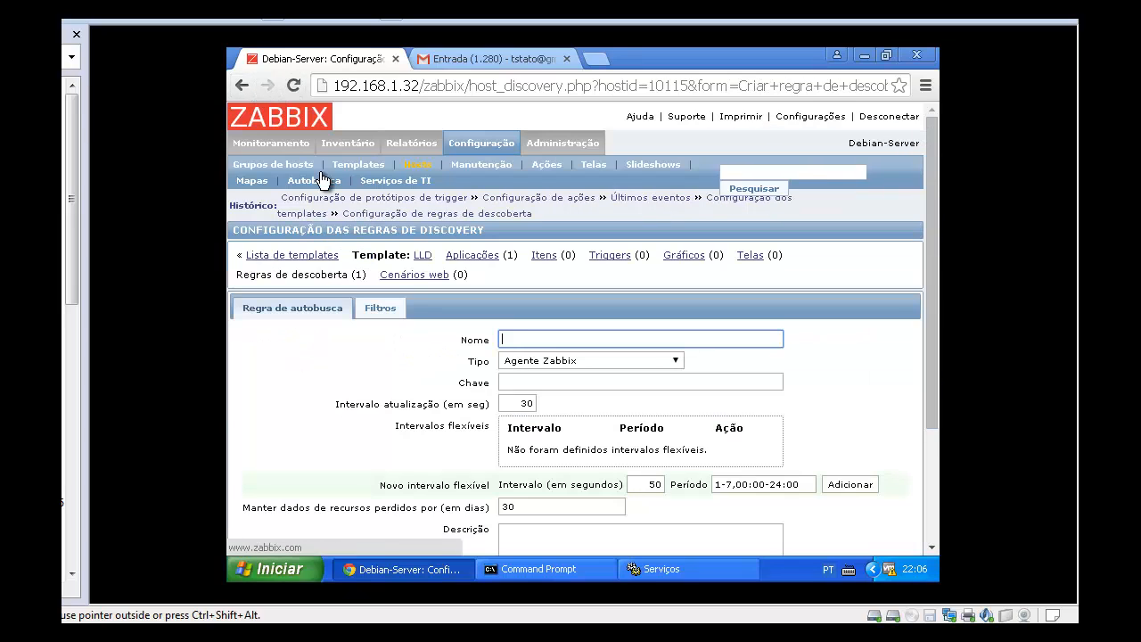
# Name the discovery rule "Descoberta de interface de rede" and set its key to net.if.discovery
pyautogui.write('Desco')
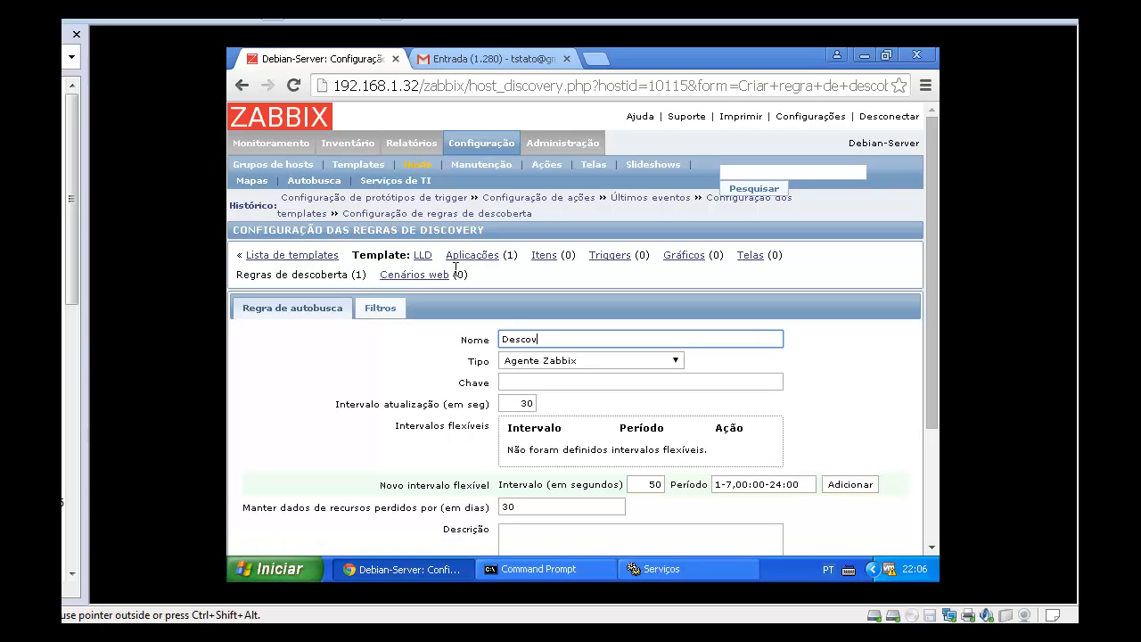
pyautogui.write('berte')
pyautogui.press('BackSpace')
pyautogui.press('BackSpace')
pyautogui.write('a ')
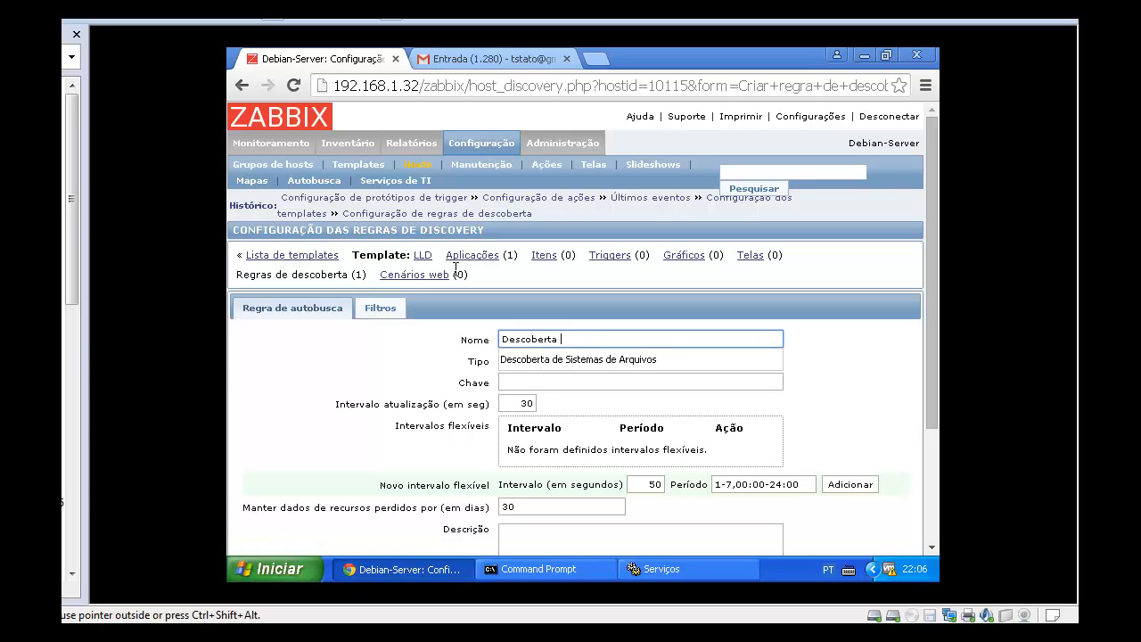
pyautogui.write('de interface de rede')
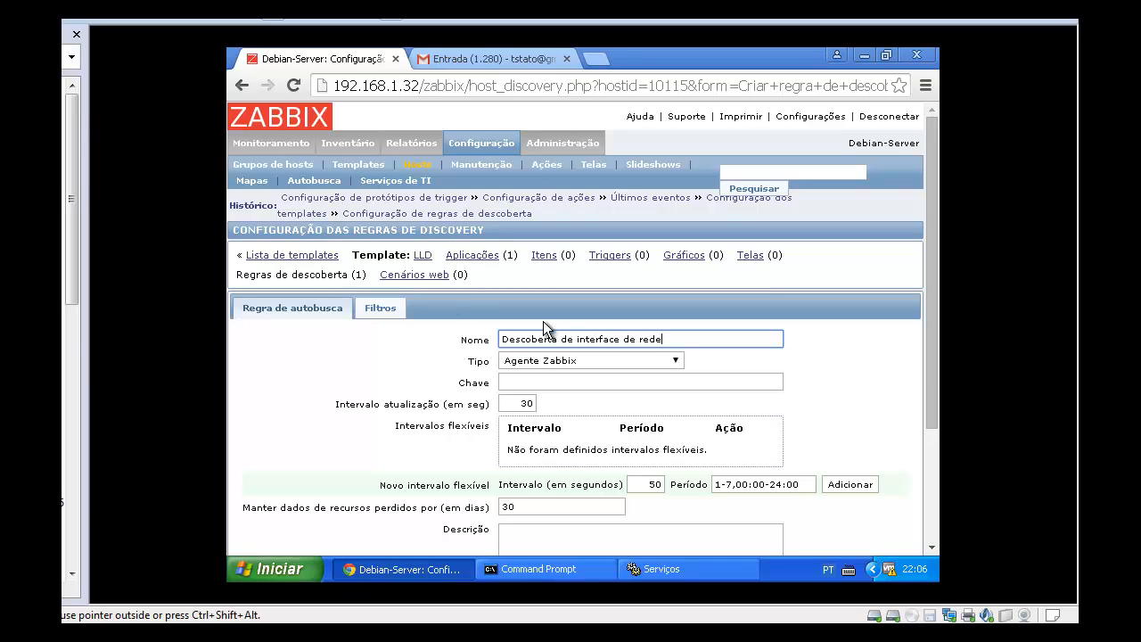
pyautogui.click(536, 381)
pyautogui.write('net.if.dis')
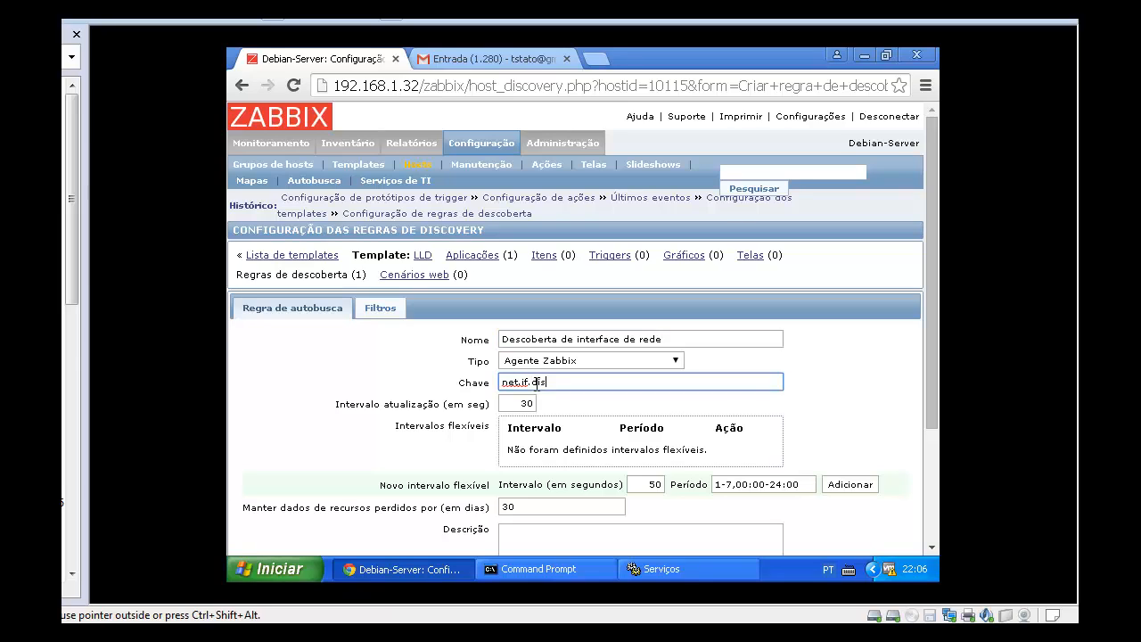
pyautogui.write('covery')
# Open the discovery rule's filters, check the interface macro name in the Debian terminal output, and return to the filter form
pyautogui.click(392, 308)
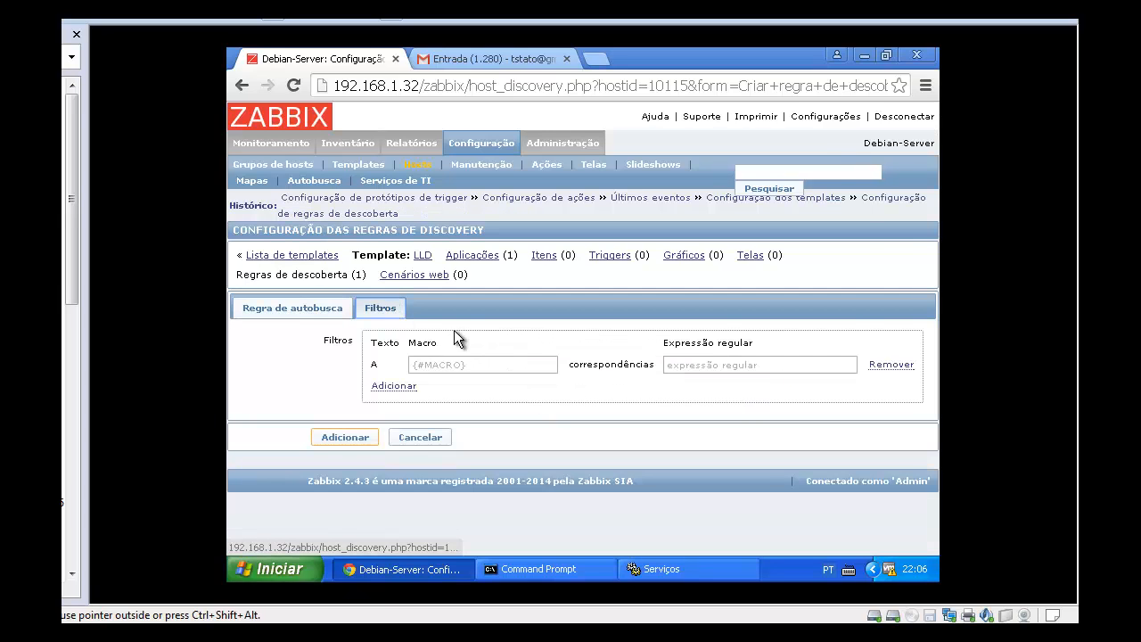
pyautogui.hotkey('alt', 'Tab')
pyautogui.hotkey('alt', 'Tab')
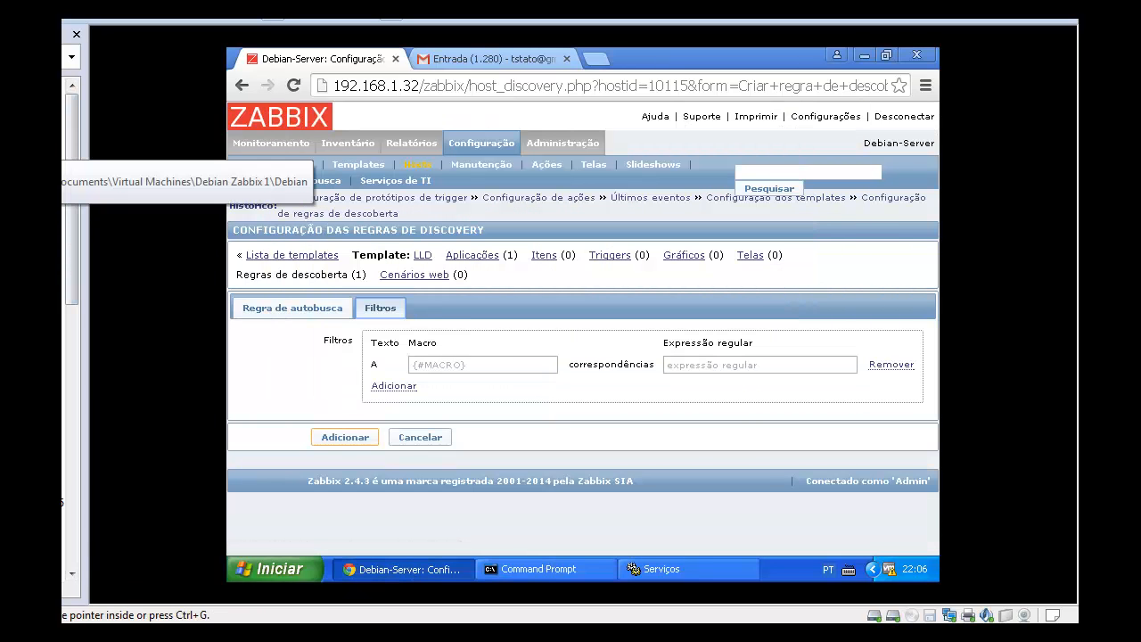
pyautogui.click(64, 165)
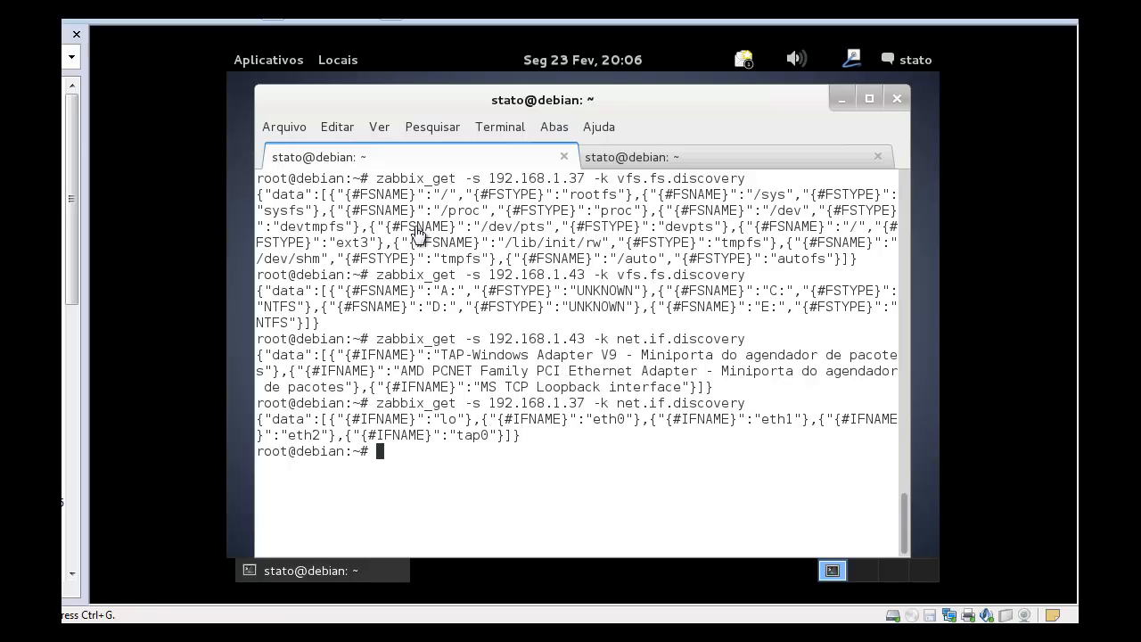
pyautogui.click(72, 267)
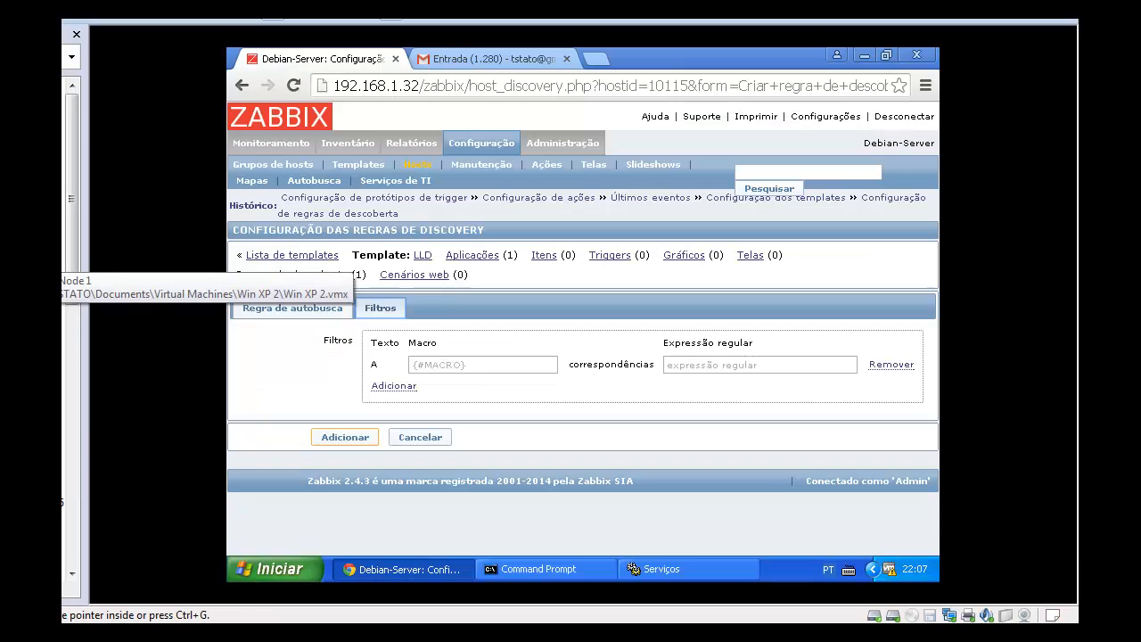
# Set the rule's filter to macro {#IFNAME} with the regular expression ^eth||^Eth
pyautogui.click(481, 364)
pyautogui.write('{')
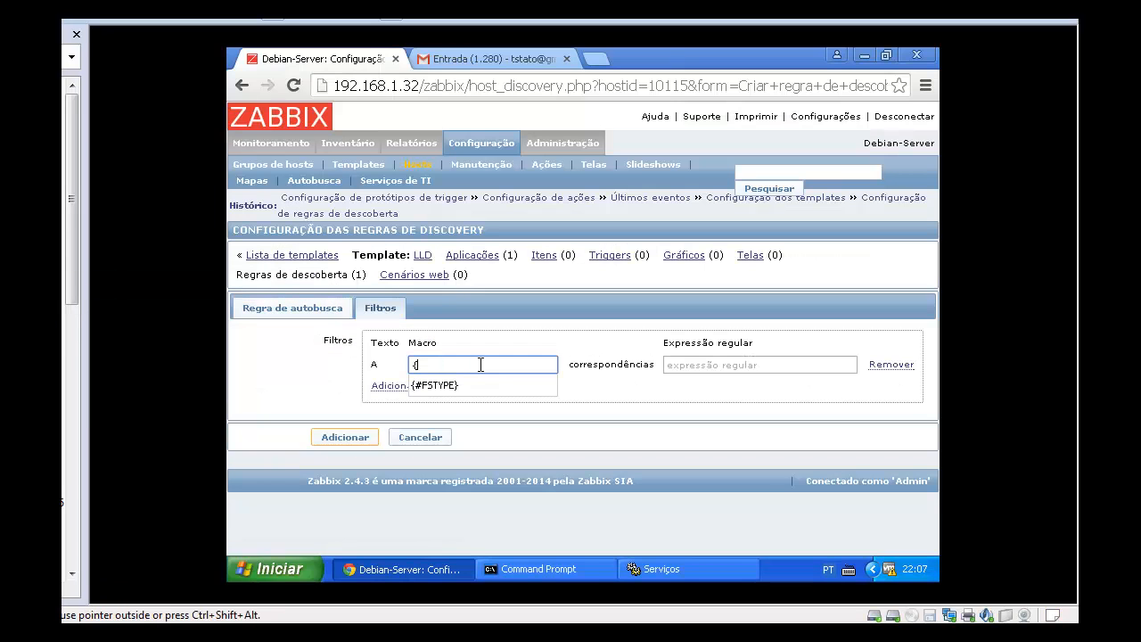
pyautogui.write('#IFNA')
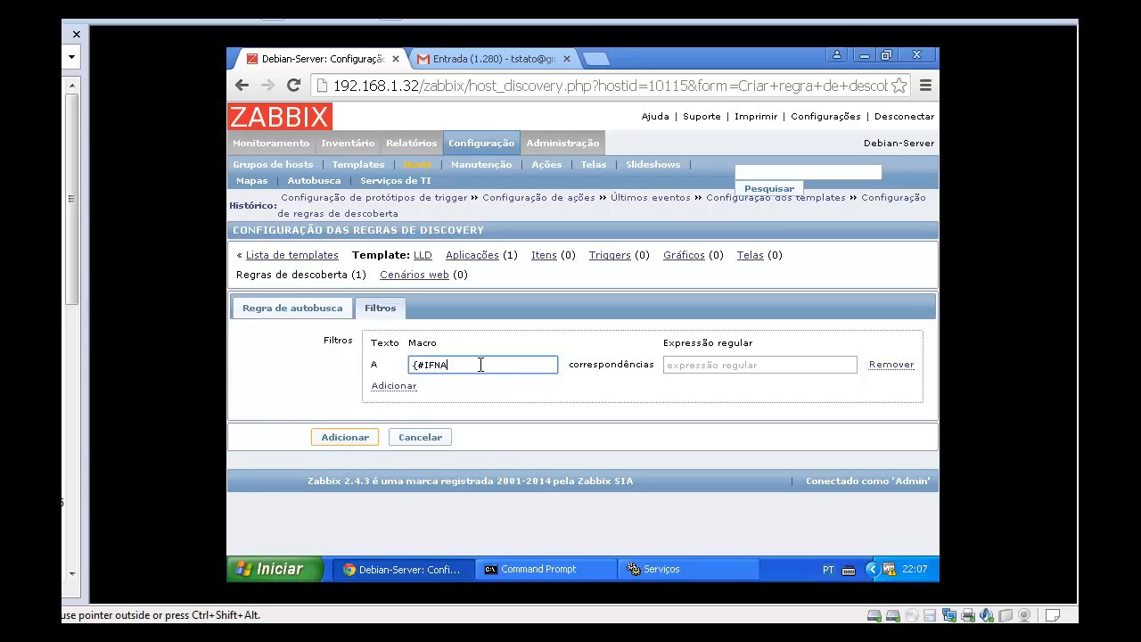
pyautogui.write('ME}')
pyautogui.press('Tab')
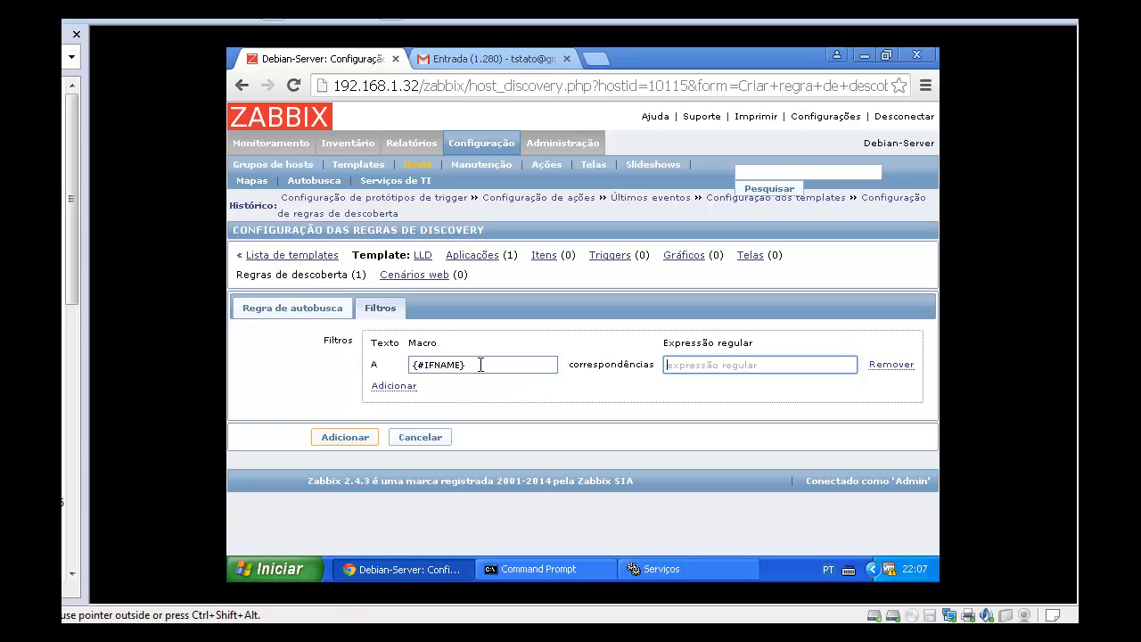
pyautogui.write('^e')
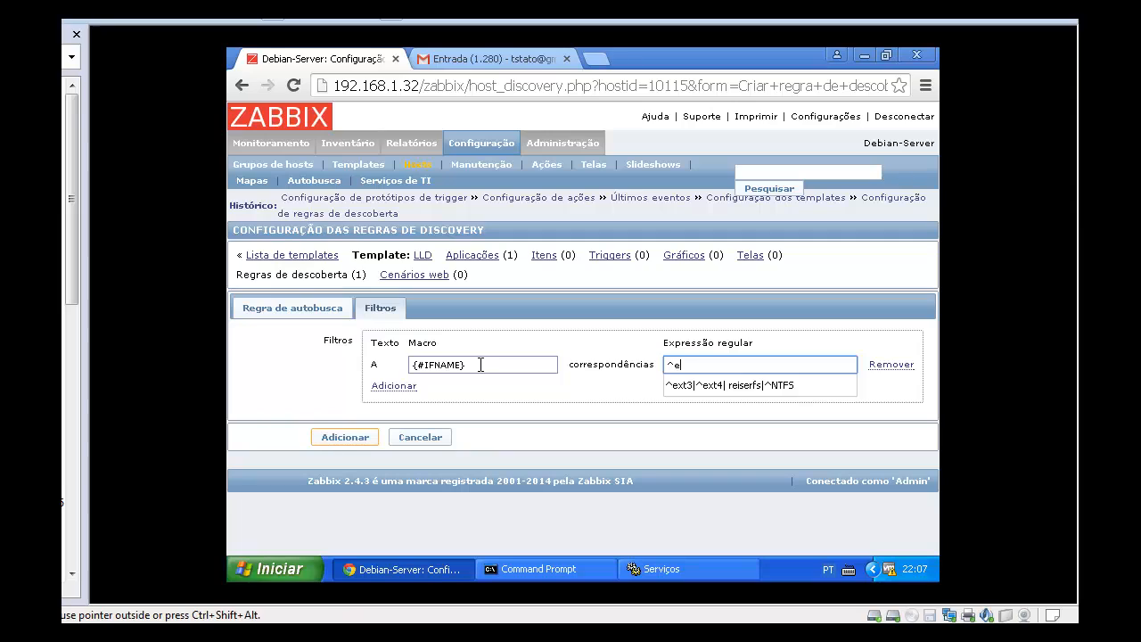
pyautogui.write('th||^Eth')
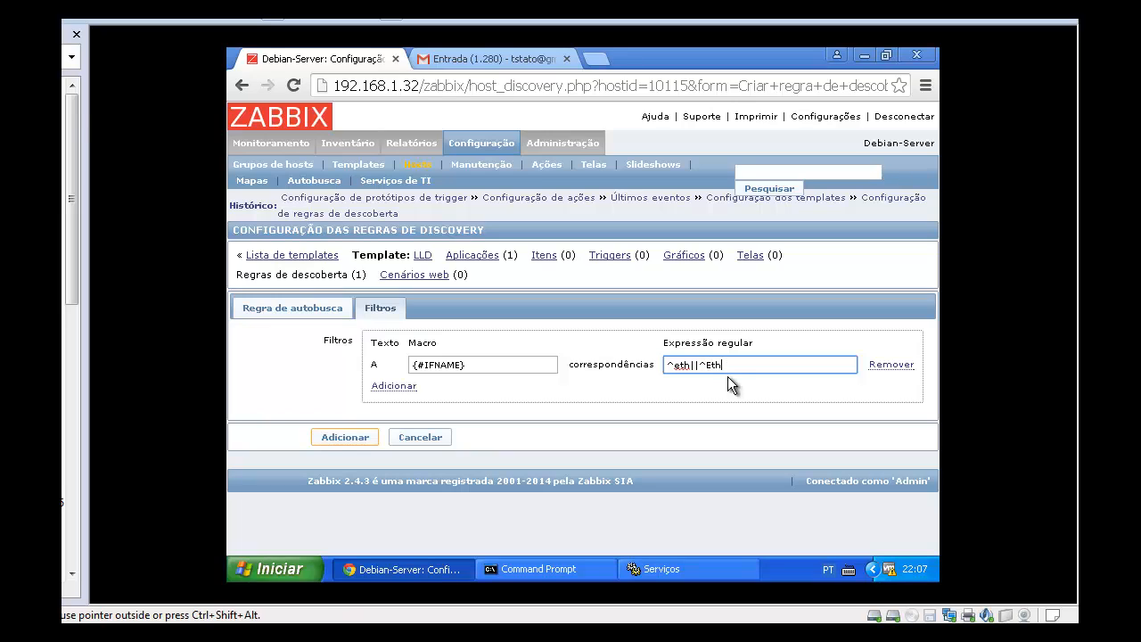
# Review the rule's settings and filter, and add the network interface discovery rule to the LLD template
pyautogui.click(308, 307)
pyautogui.click(393, 311)
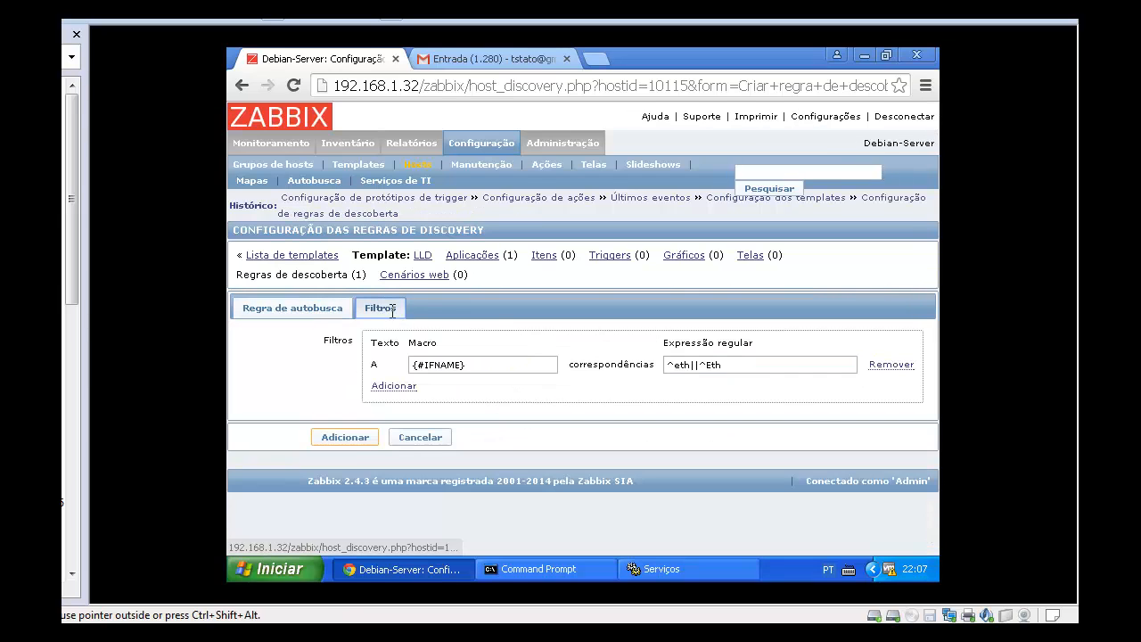
pyautogui.click(356, 435)
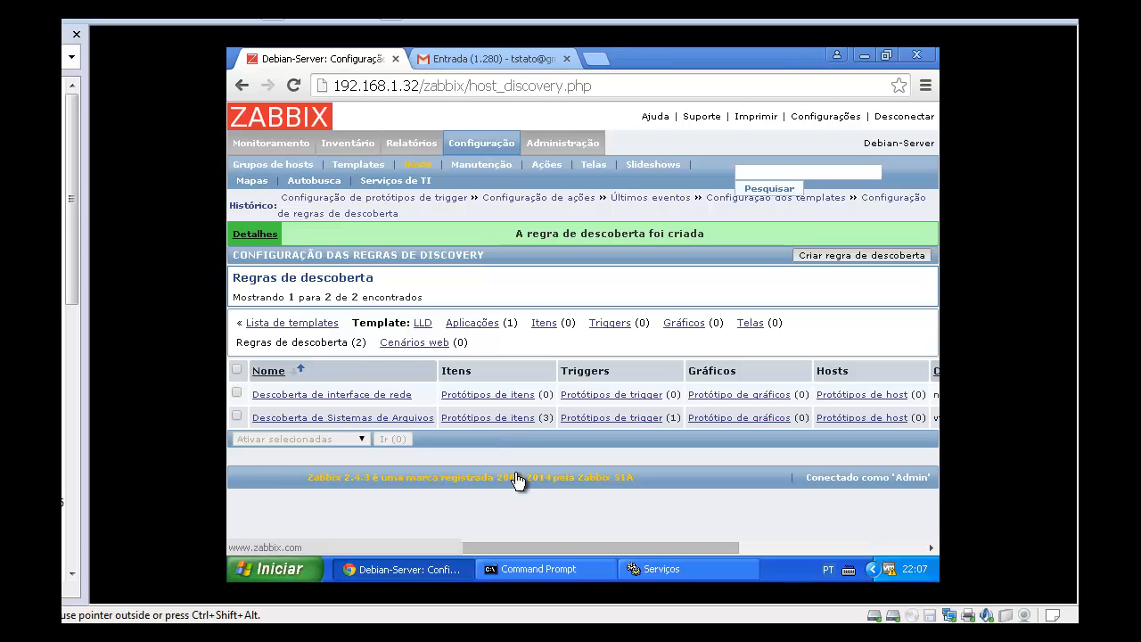
# Start a new item prototype for "Descoberta de interface de rede" and browse the standard Zabbix agent keys
pyautogui.click(514, 395)
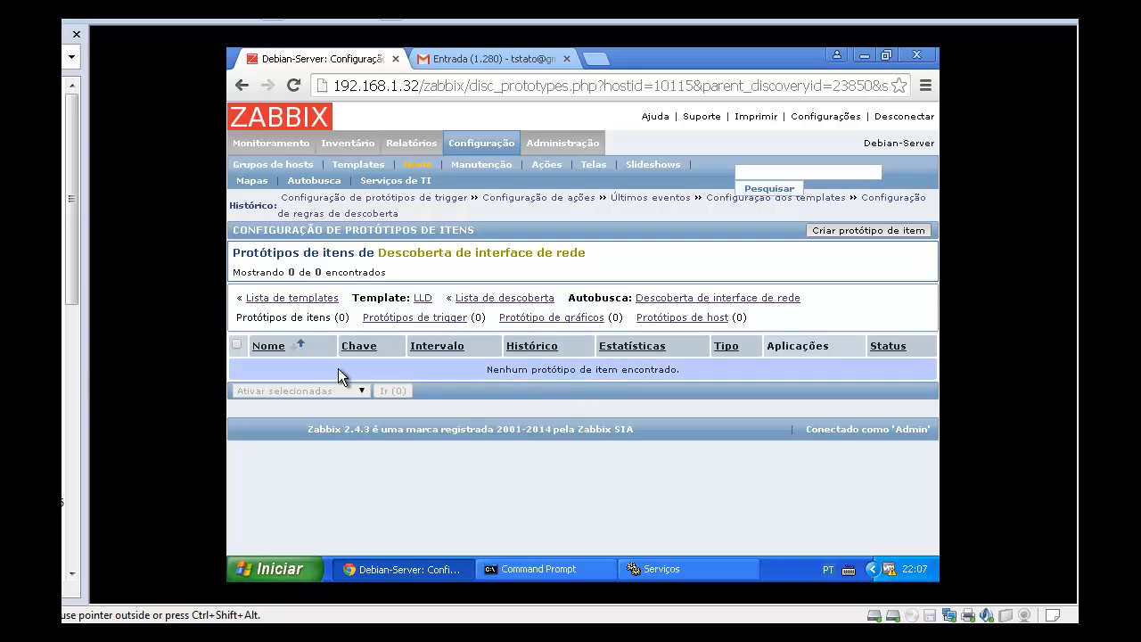
pyautogui.click(846, 234)
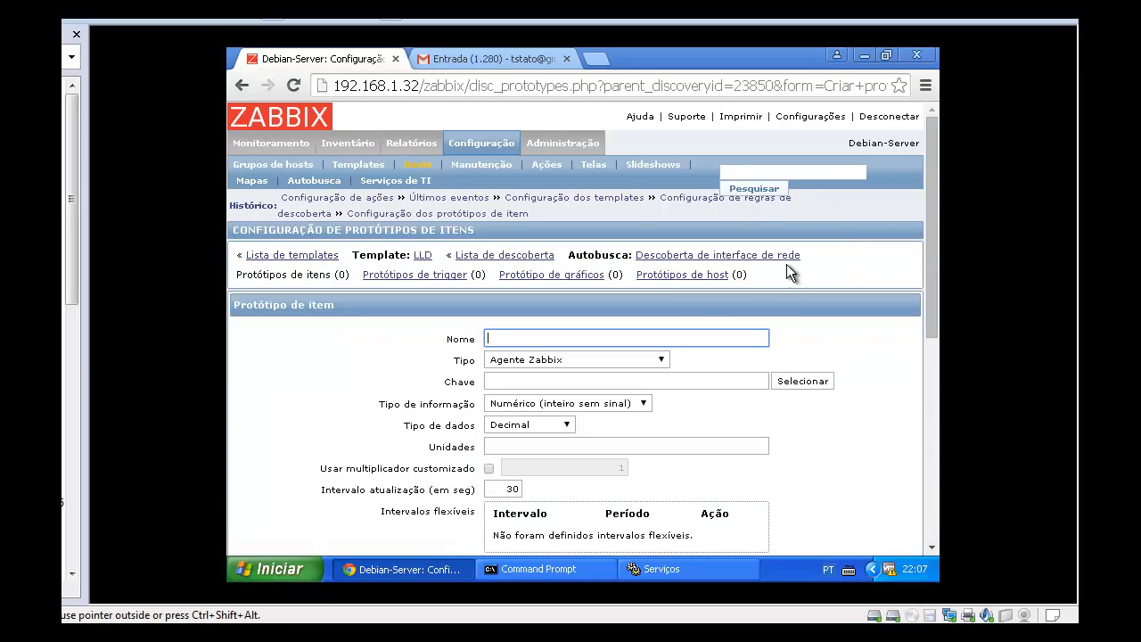
pyautogui.click(575, 337)
pyautogui.click(803, 343)
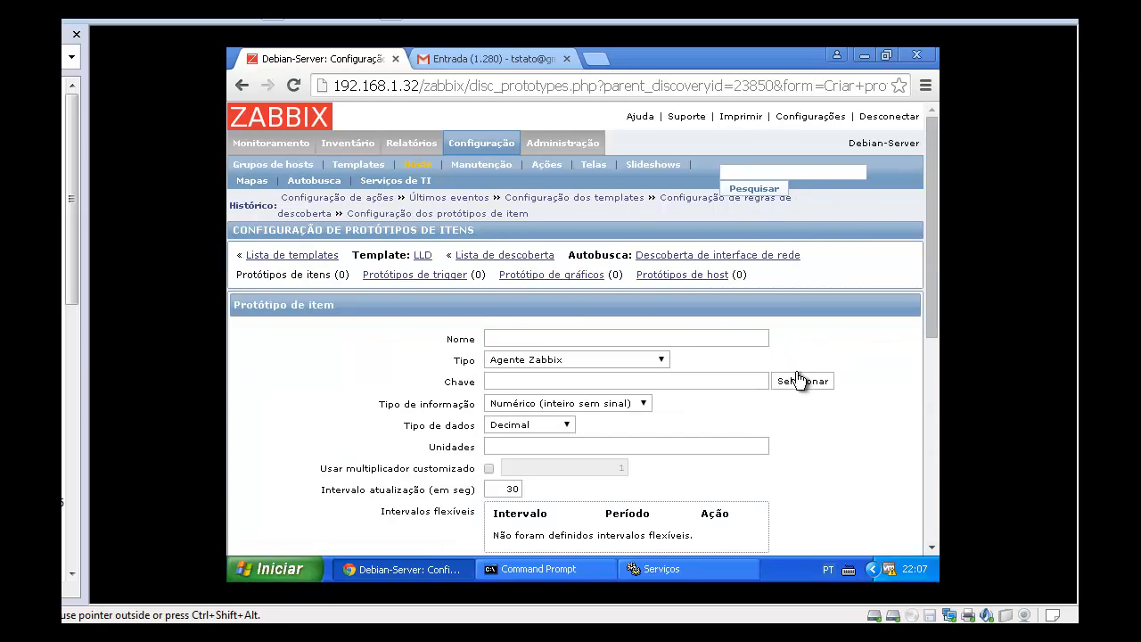
pyautogui.click(802, 381)
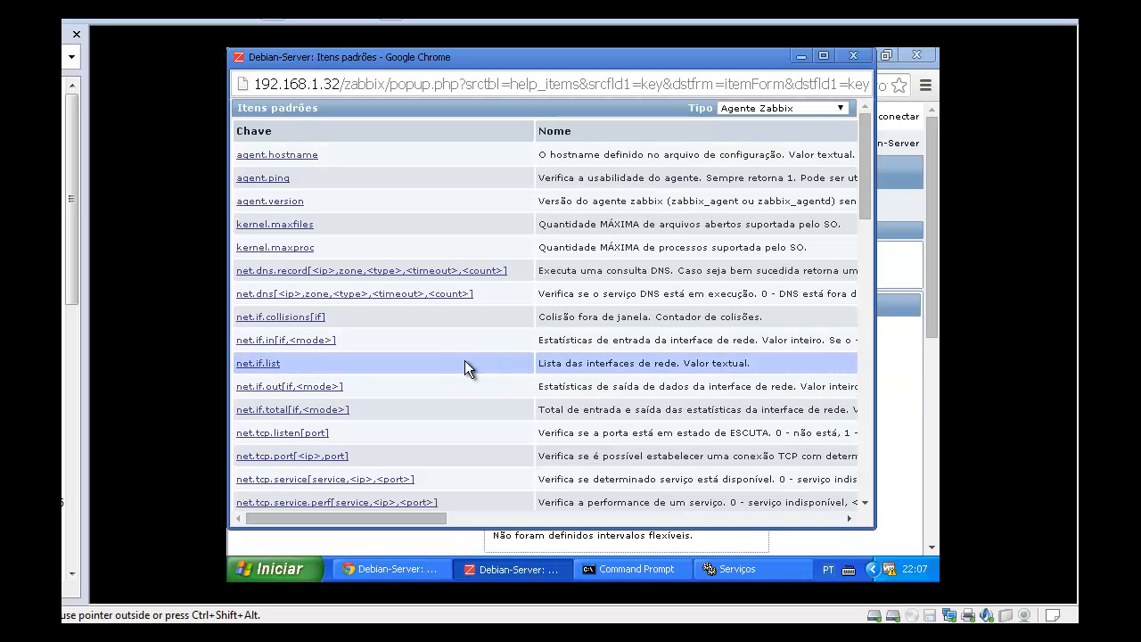
pyautogui.scroll(-3, 452, 358)
pyautogui.scroll(1, 452, 358)
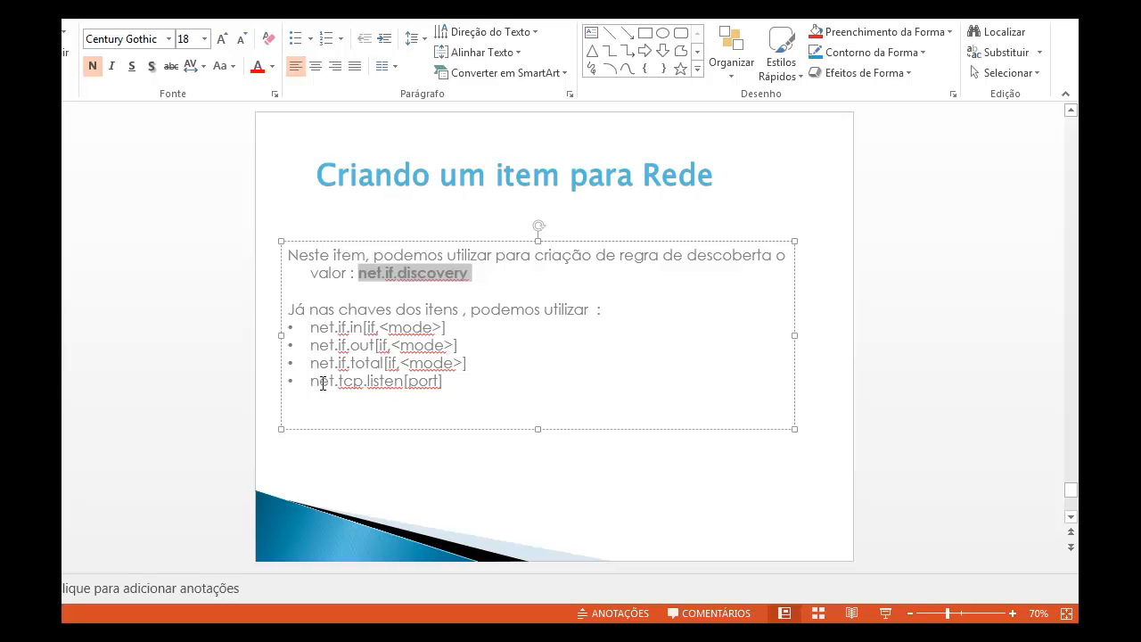
# Review the item keys on the PowerPoint slide "Criando um item para Rede", including net.tcp.listen[port], and return to Zabbix's standard key list
pyautogui.moveTo(447, 384); pyautogui.dragTo(311, 382)
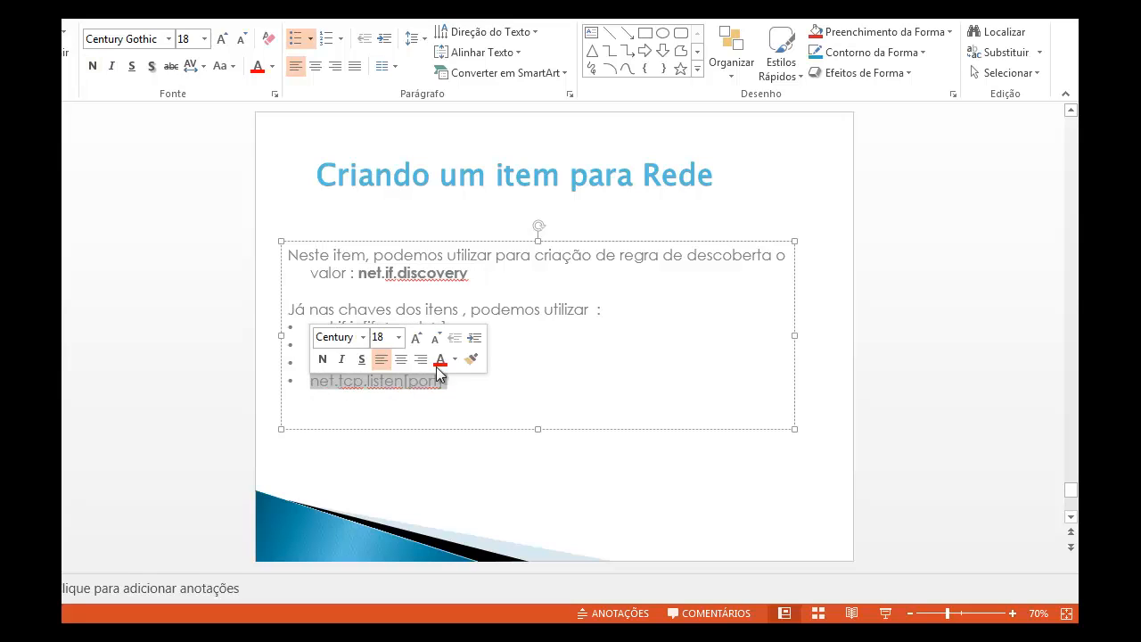
pyautogui.click(517, 327)
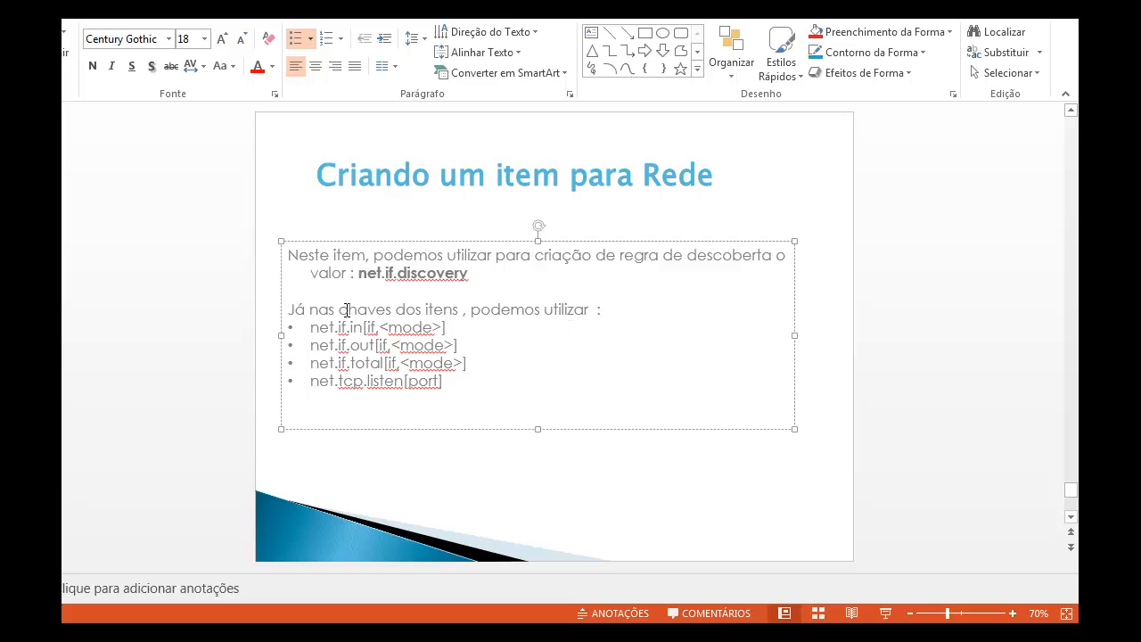
pyautogui.hotkey('alt', 'Tab')
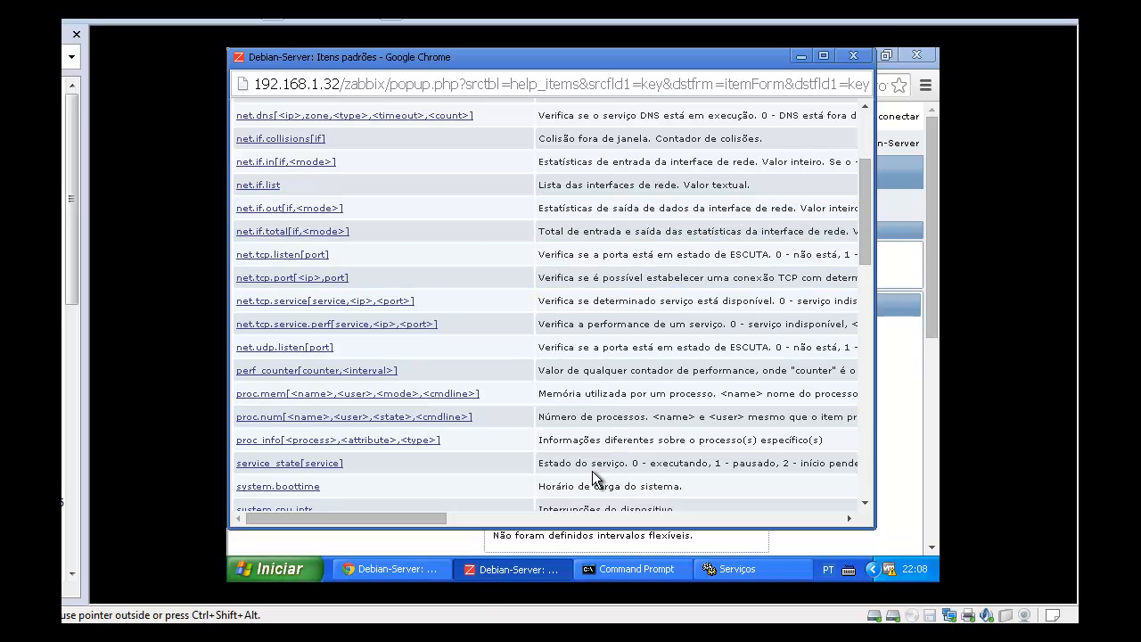
pyautogui.moveTo(429, 519); pyautogui.dragTo(378, 525)
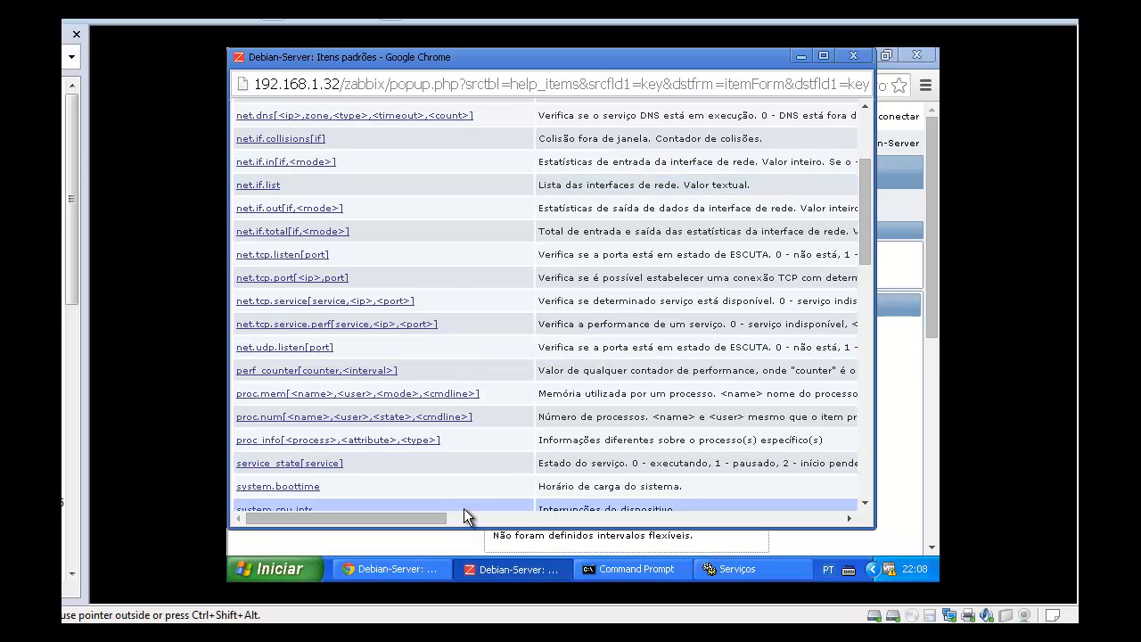
# Pick the net.if.in key for the item prototype and set its parameters to net.if.in[{#IFNAME},bytes]
pyautogui.click(309, 166)
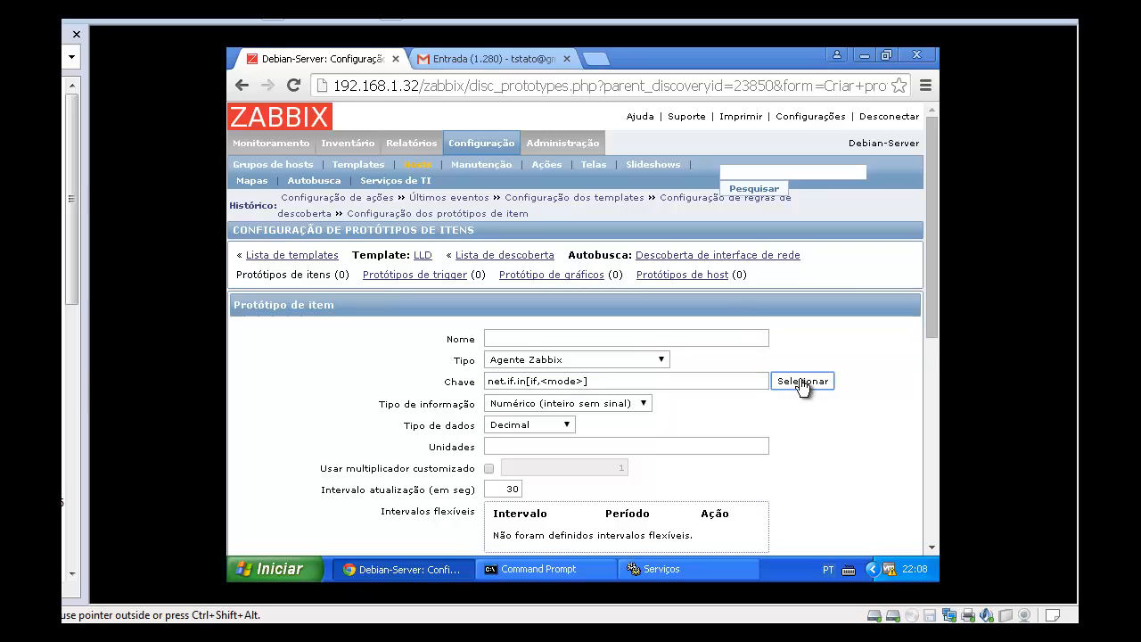
pyautogui.click(533, 381)
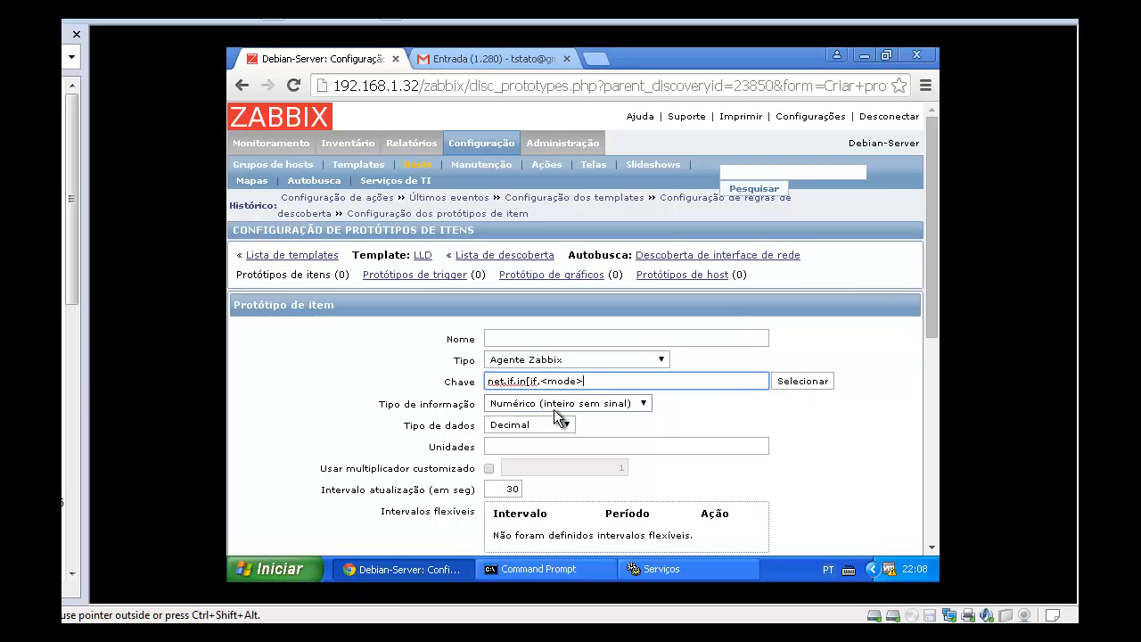
pyautogui.write(']')
pyautogui.press('Delete')
pyautogui.write('{#IFNAME}')
# Keep the data type as Decimal, set the units to K, and try to add the item prototype
pyautogui.click(556, 425)
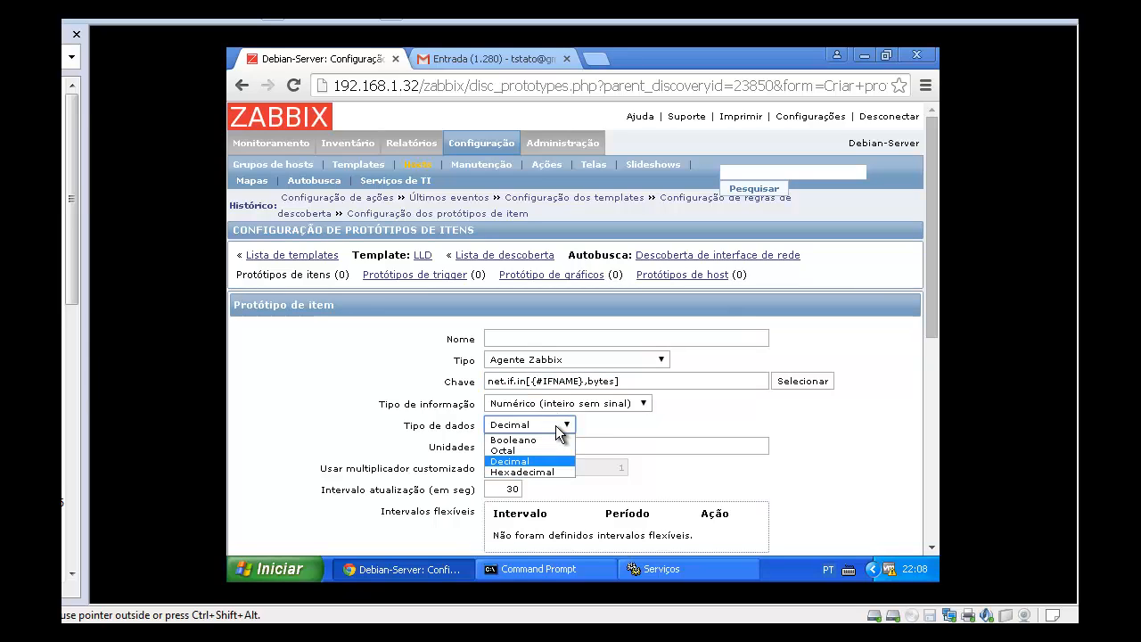
pyautogui.click(556, 426)
pyautogui.click(566, 426)
pyautogui.click(568, 425)
pyautogui.click(543, 443)
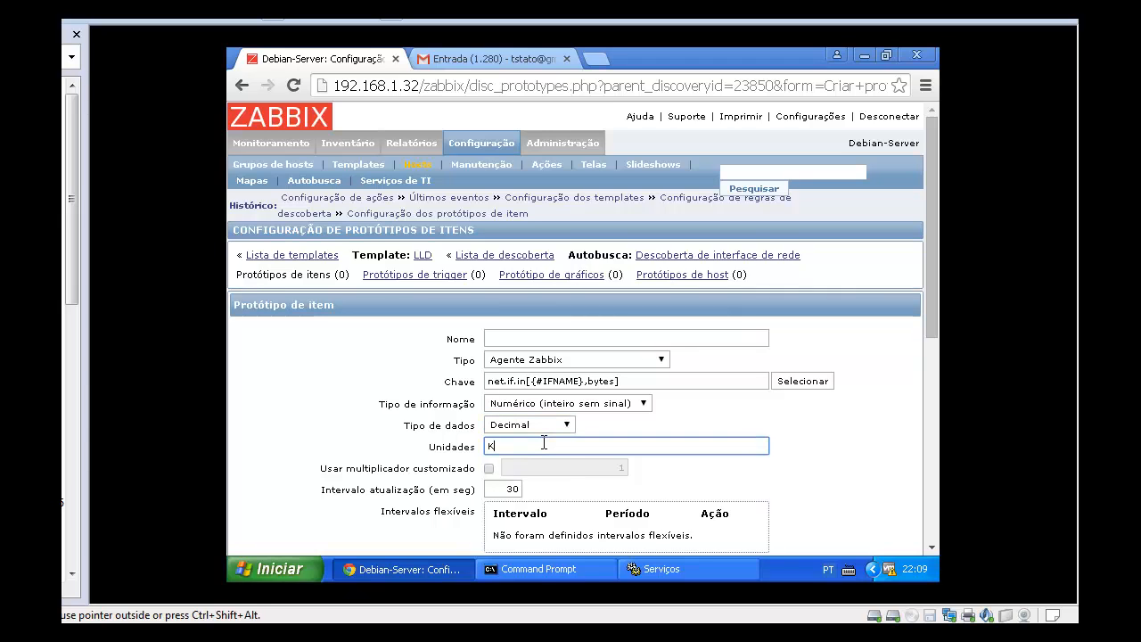
pyautogui.scroll(-3, 543, 445)
pyautogui.scroll(3, 543, 447)
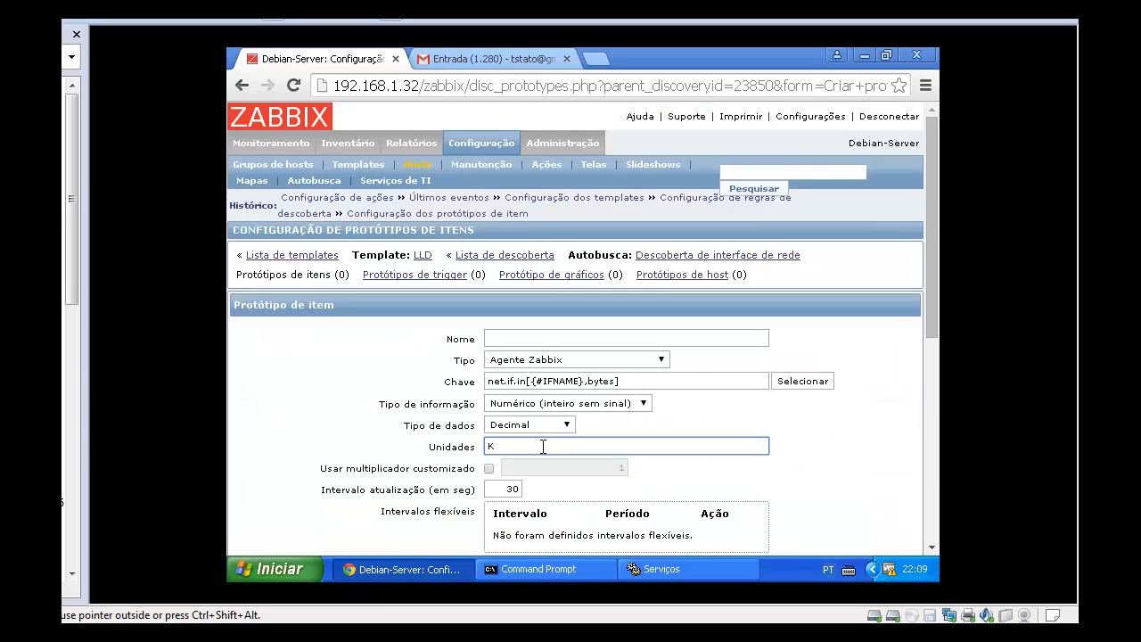
pyautogui.scroll(-10, 543, 447)
pyautogui.click(354, 501)
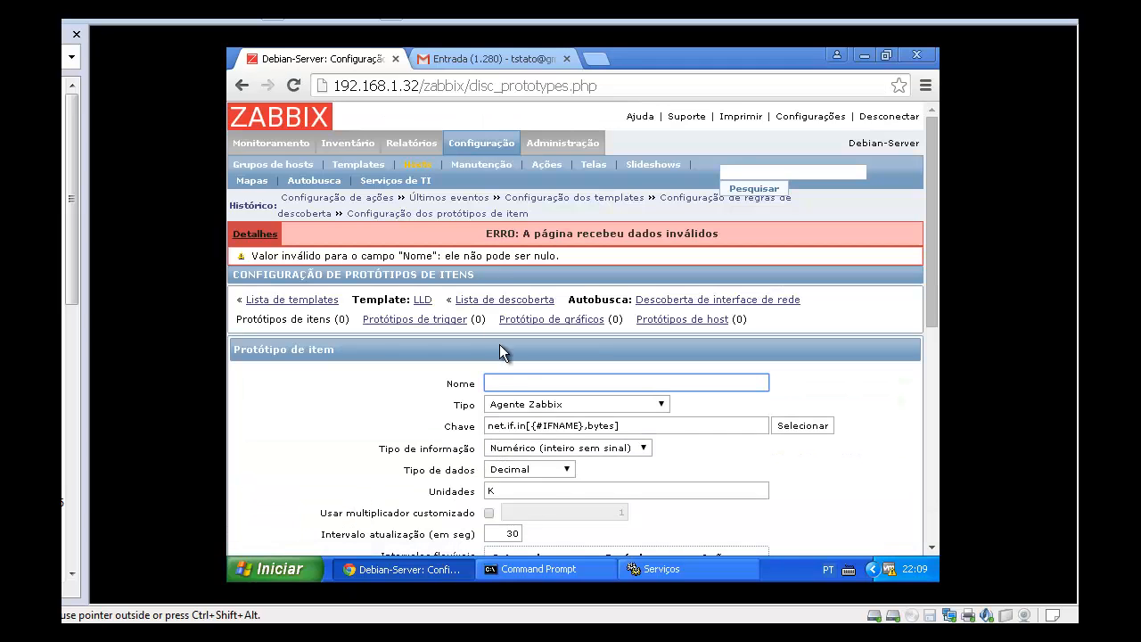
# Name the item prototype "Interface de Entrada $1" and add it to the discovery rule
pyautogui.click(510, 382)
pyautogui.write('Interface de Entrada $1')
pyautogui.scroll(-5, 510, 376)
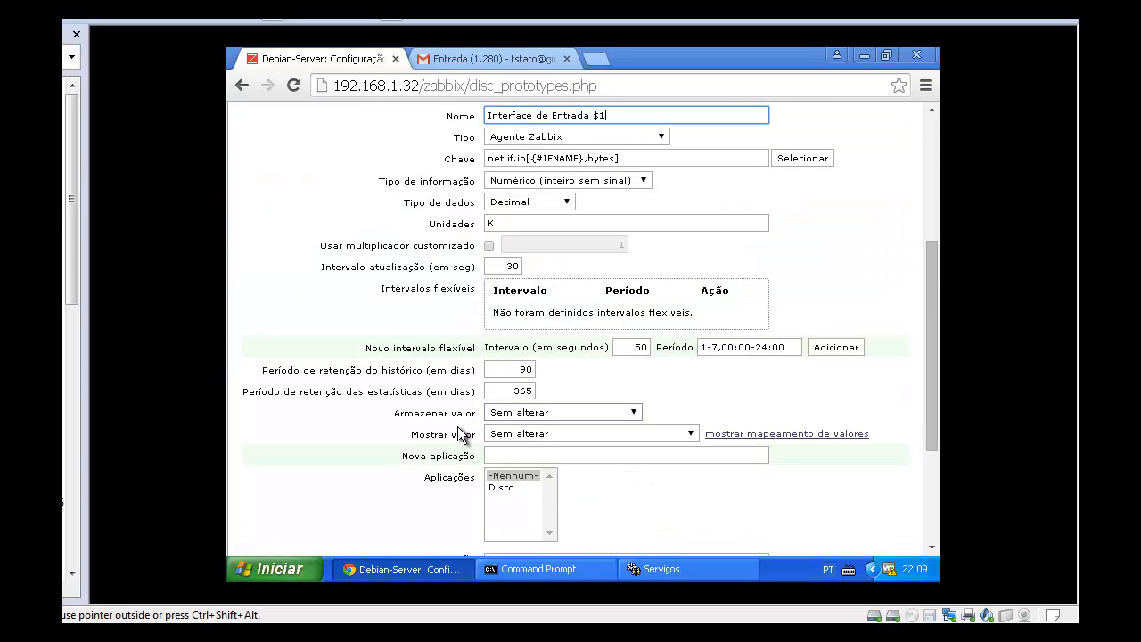
pyautogui.click(363, 500)
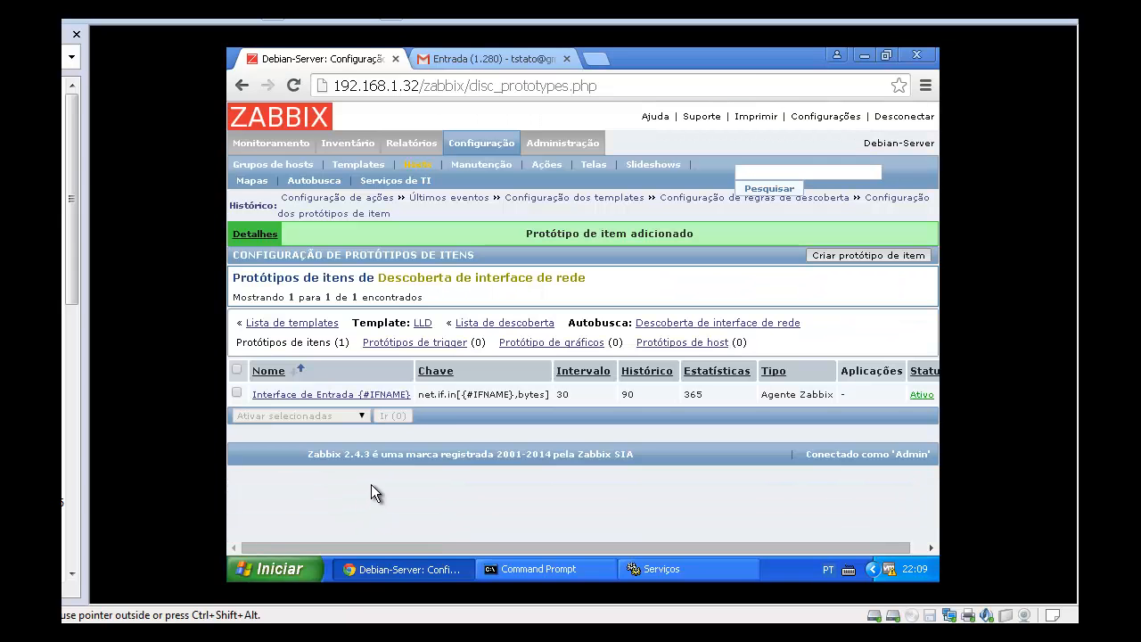
# Create another item prototype for the network interface discovery rule, named "Interface de Saida $1"
pyautogui.click(868, 259)
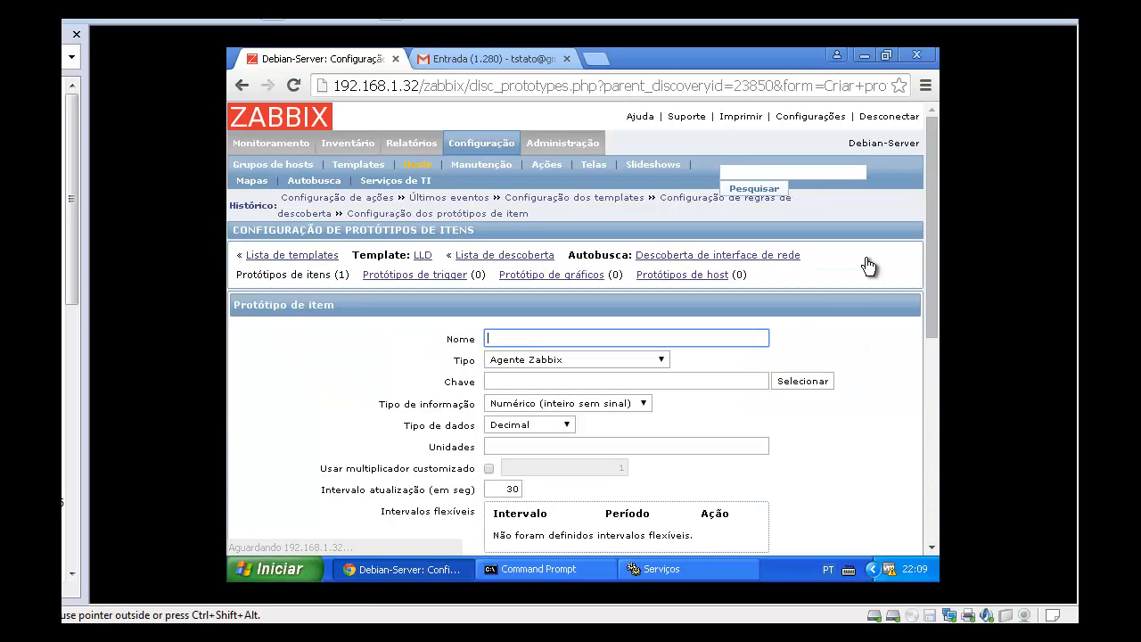
pyautogui.write('Int')
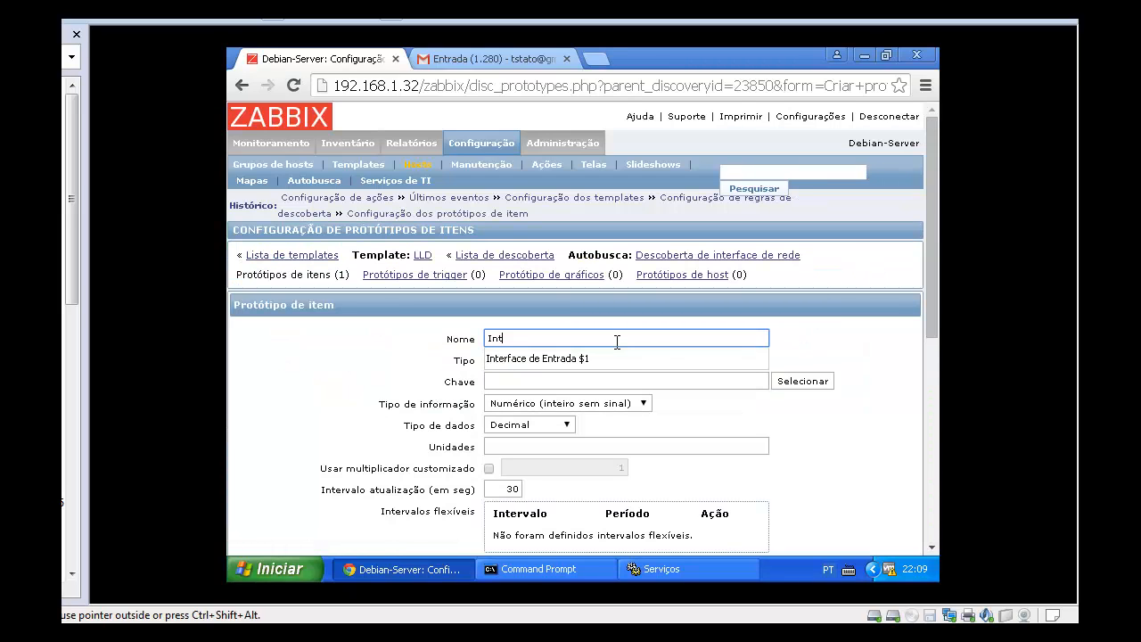
pyautogui.write('erface de Sa')
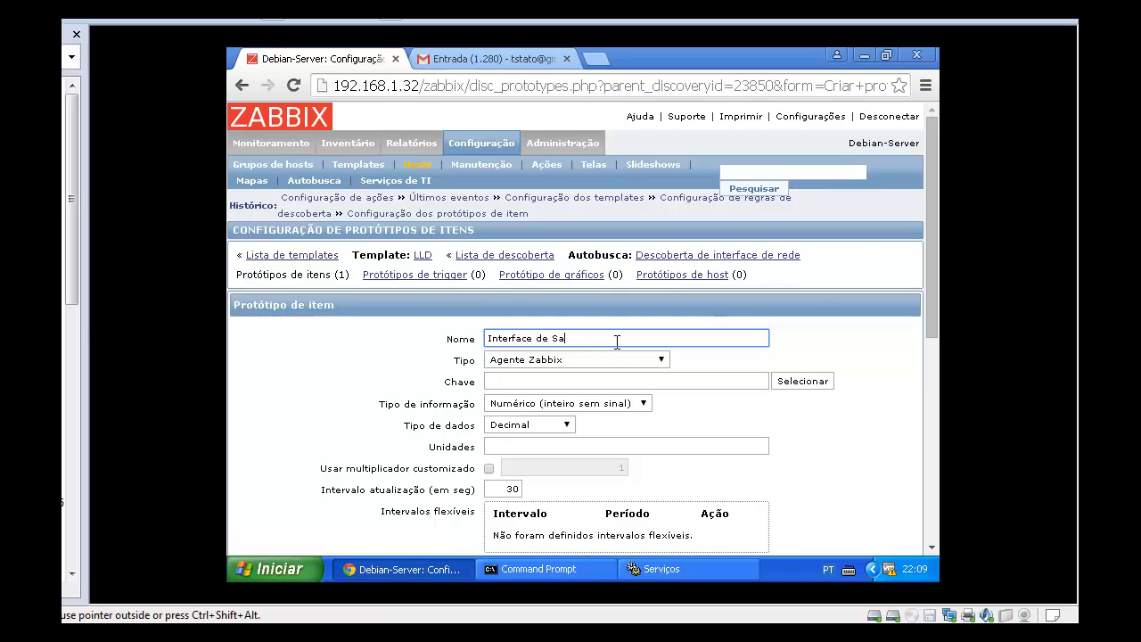
pyautogui.write('ida $1')
# Pick the standard net.if.out key and set its parameters to net.if.out[{#IFNAME},bytes]
pyautogui.click(803, 381)
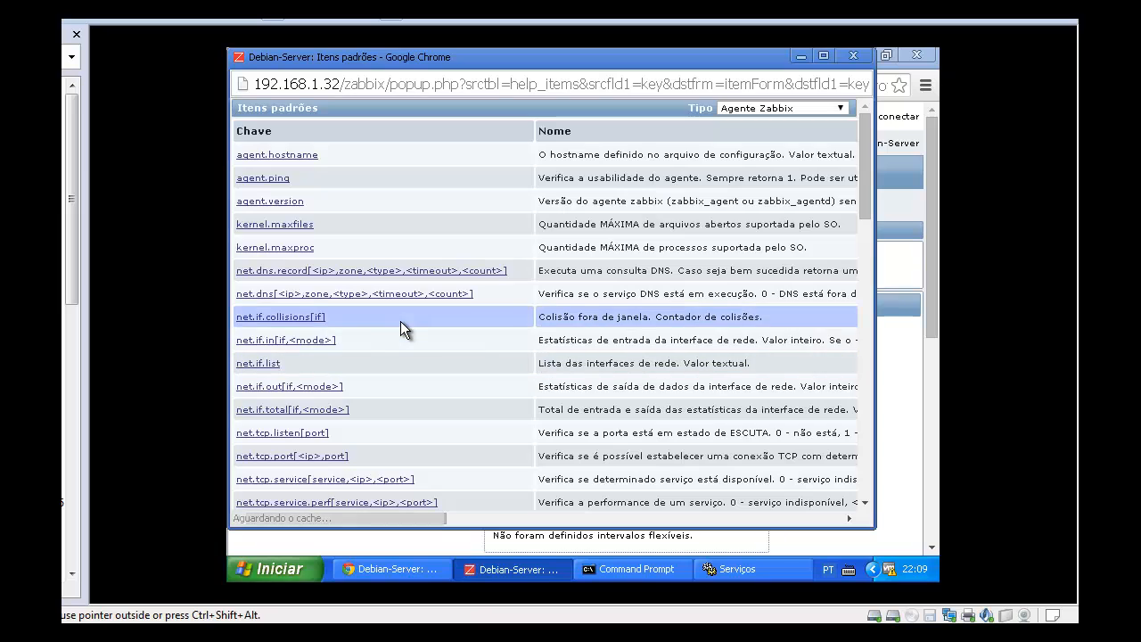
pyautogui.click(295, 386)
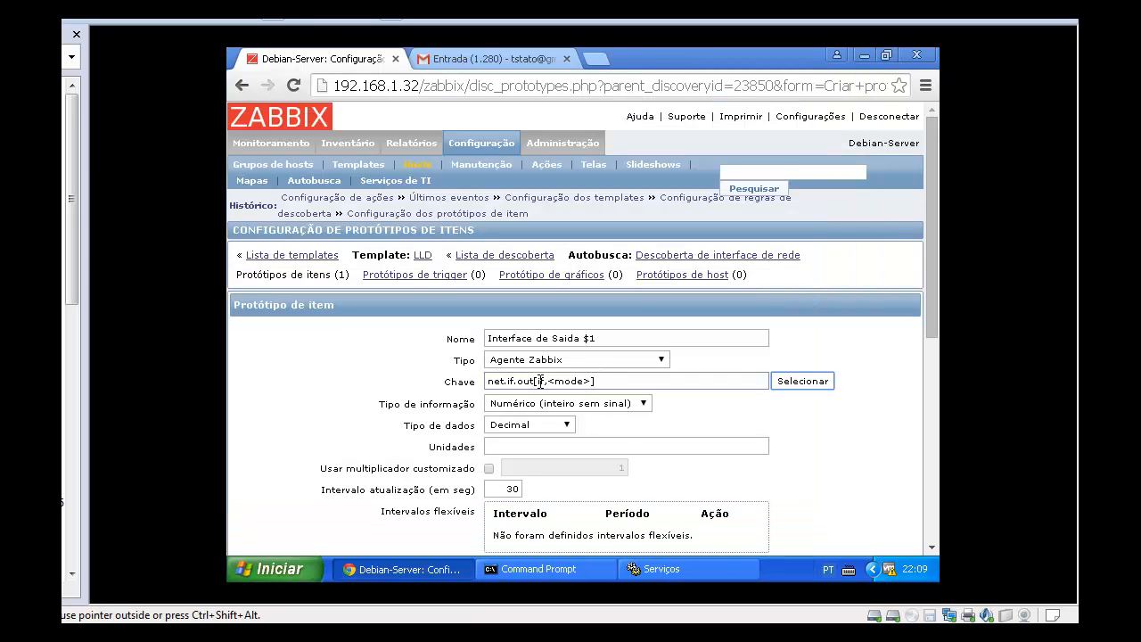
pyautogui.click(540, 382)
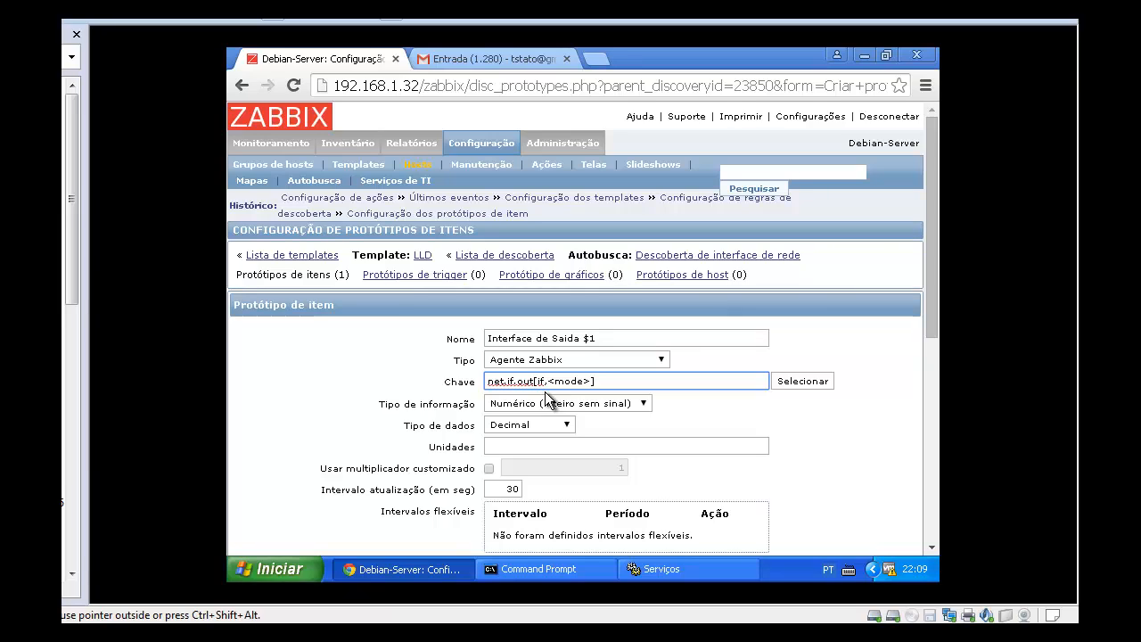
pyautogui.press('BackSpace')
pyautogui.press('BackSpace')
pyautogui.write('{#')
pyautogui.write('#')
pyautogui.press('BackSpace')
pyautogui.write('IFNAME}')
pyautogui.press('Right')
pyautogui.press('Delete')
pyautogui.press('Delete')
pyautogui.press('Delete')
pyautogui.press('Delete')
pyautogui.press('Delete')
pyautogui.press('Delete')
pyautogui.write('bytes')
# Set the units of the "Interface de Saida $1" prototype to k
pyautogui.click(533, 447)
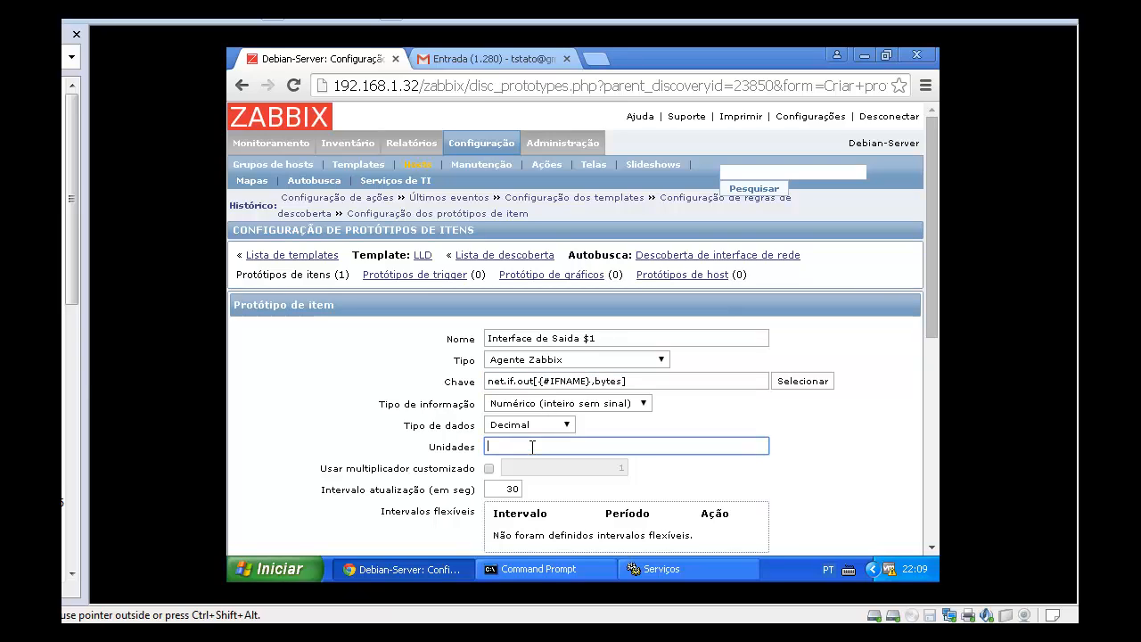
pyautogui.write('K')
pyautogui.scroll(-2, 532, 447)
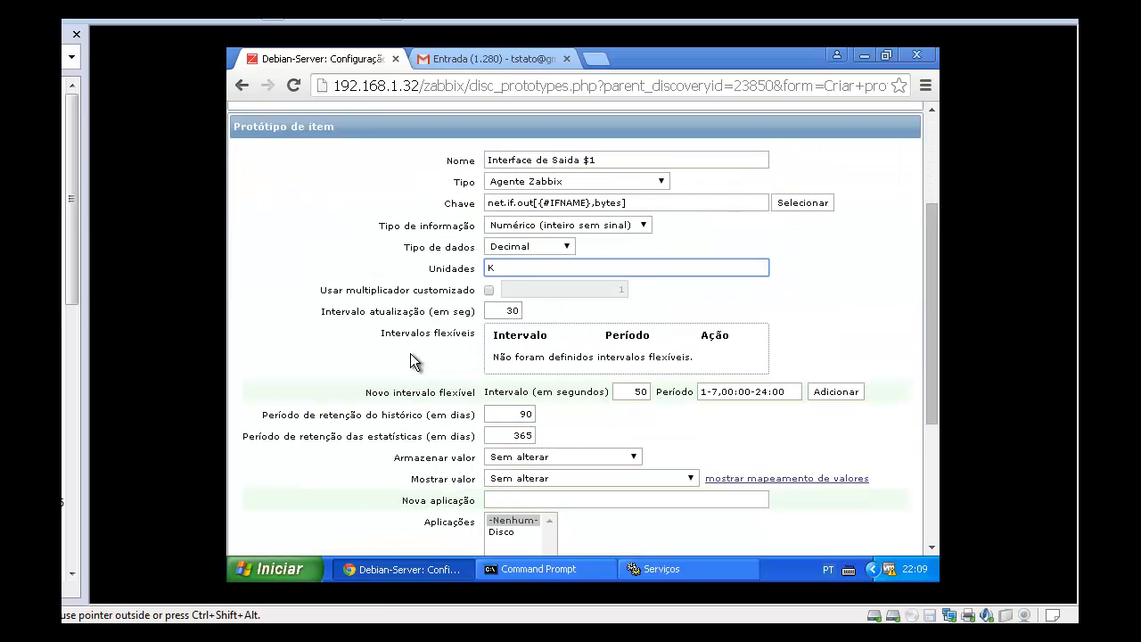
pyautogui.doubleClick(502, 277)
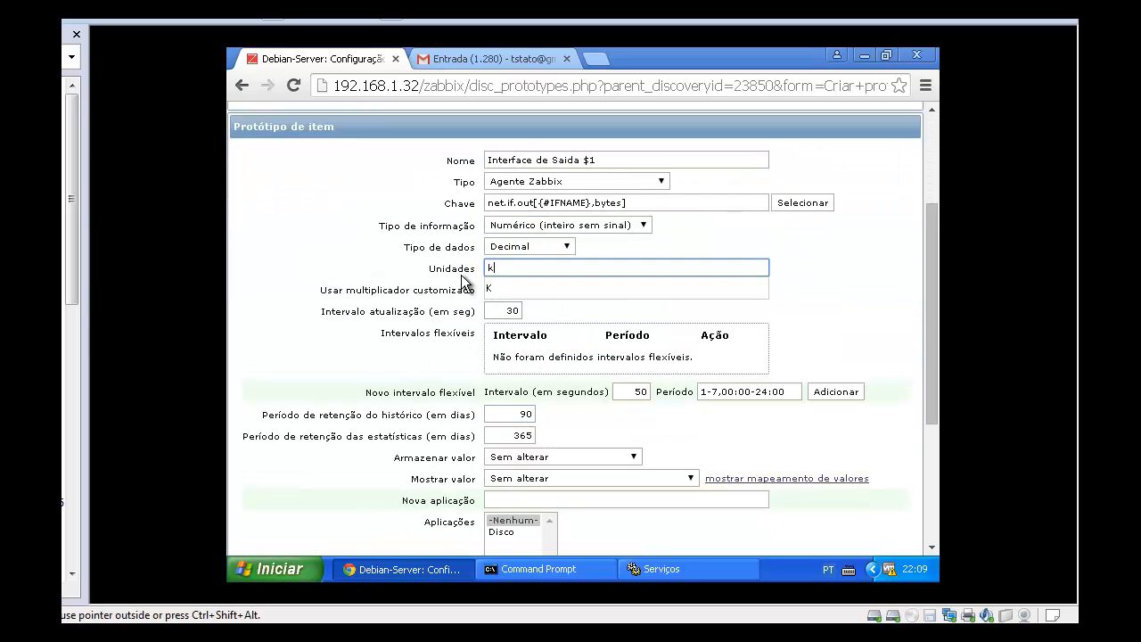
pyautogui.scroll(-3, 463, 282)
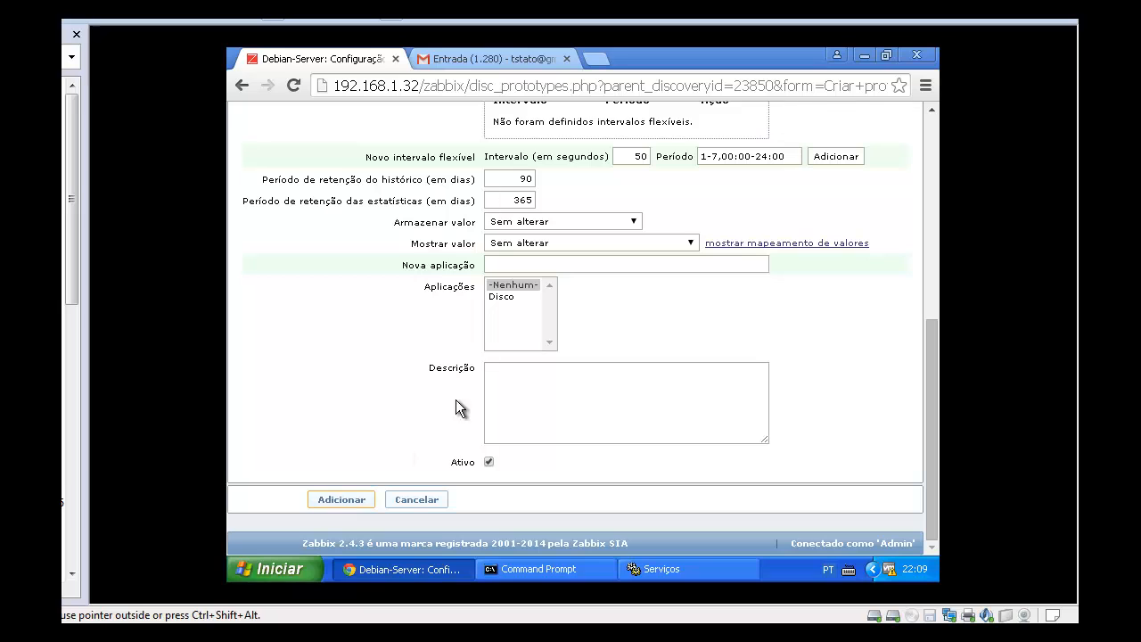
# Enter Rede as a new application for the outgoing interface prototype and add the prototype
pyautogui.click(525, 265)
pyautogui.write('Re')
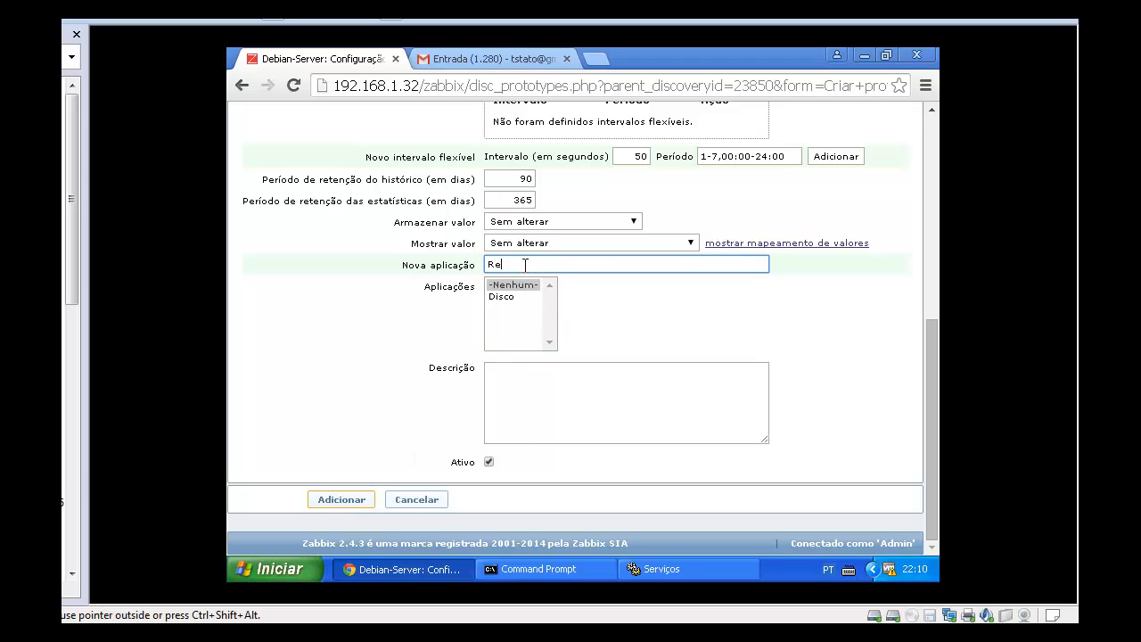
pyautogui.write('de')
pyautogui.click(360, 499)
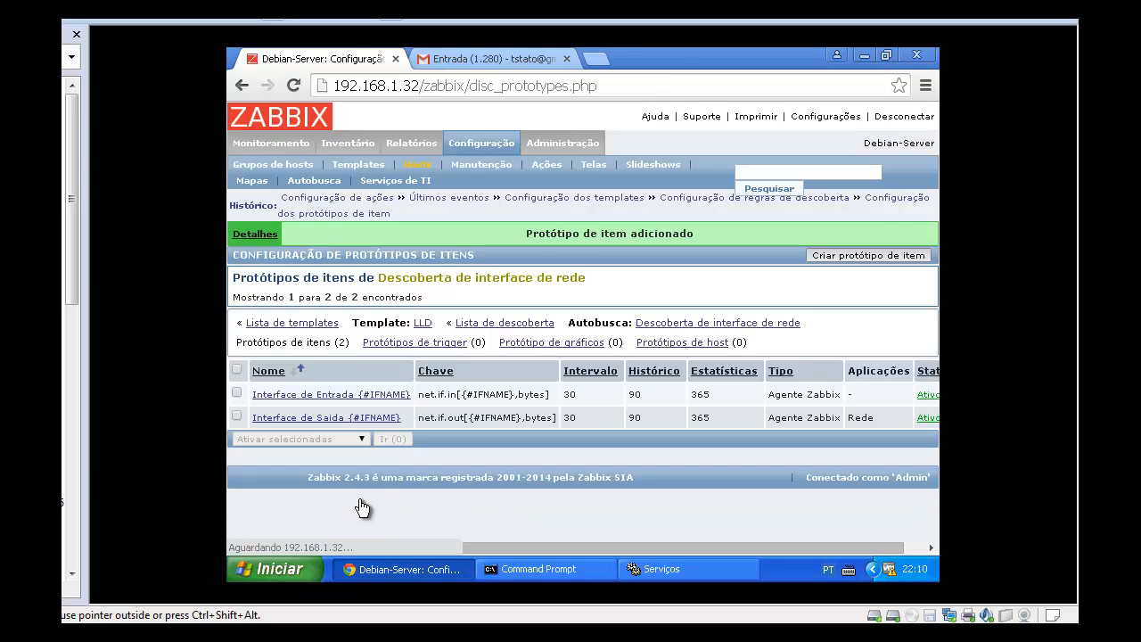
# Assign the "Interface de Entrada {#IFNAME}" prototype to the Rede application and save the change
pyautogui.click(363, 395)
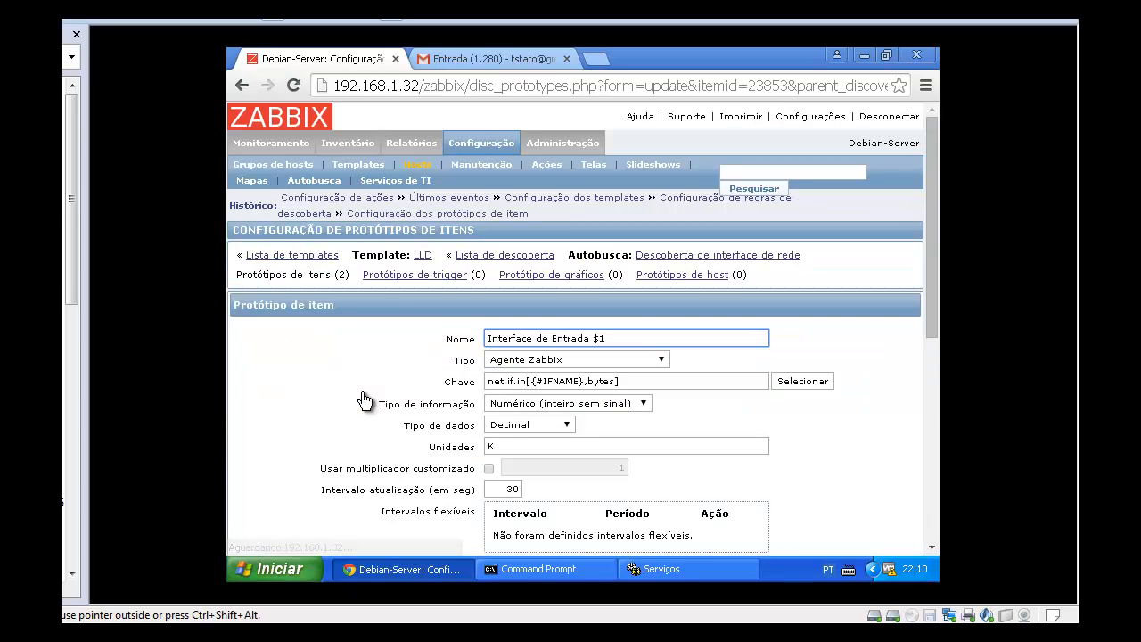
pyautogui.scroll(-4, 509, 468)
pyautogui.click(507, 365)
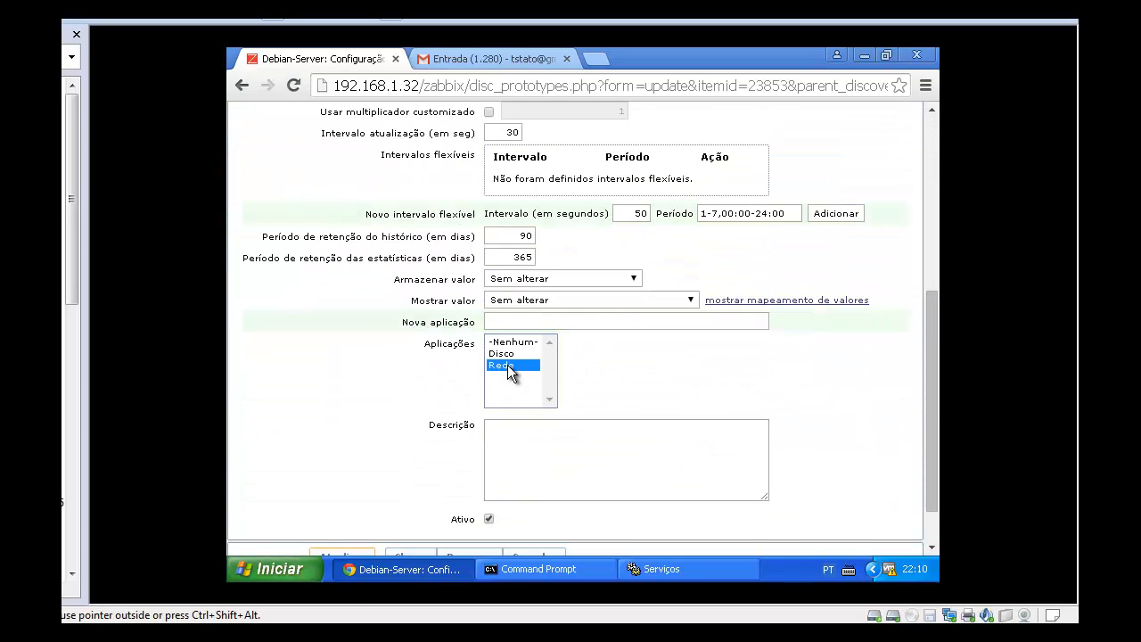
pyautogui.scroll(-1, 445, 411)
pyautogui.click(337, 500)
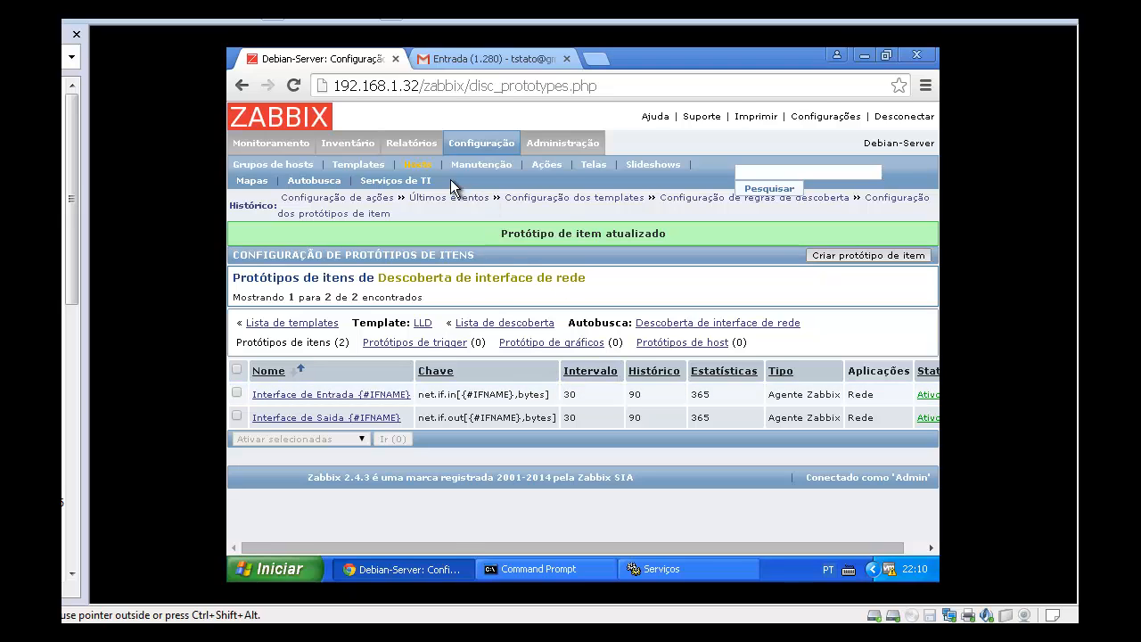
# Check the hosts list and examine the monitoring overview for the discovered incoming and outgoing interface items
pyautogui.click(419, 168)
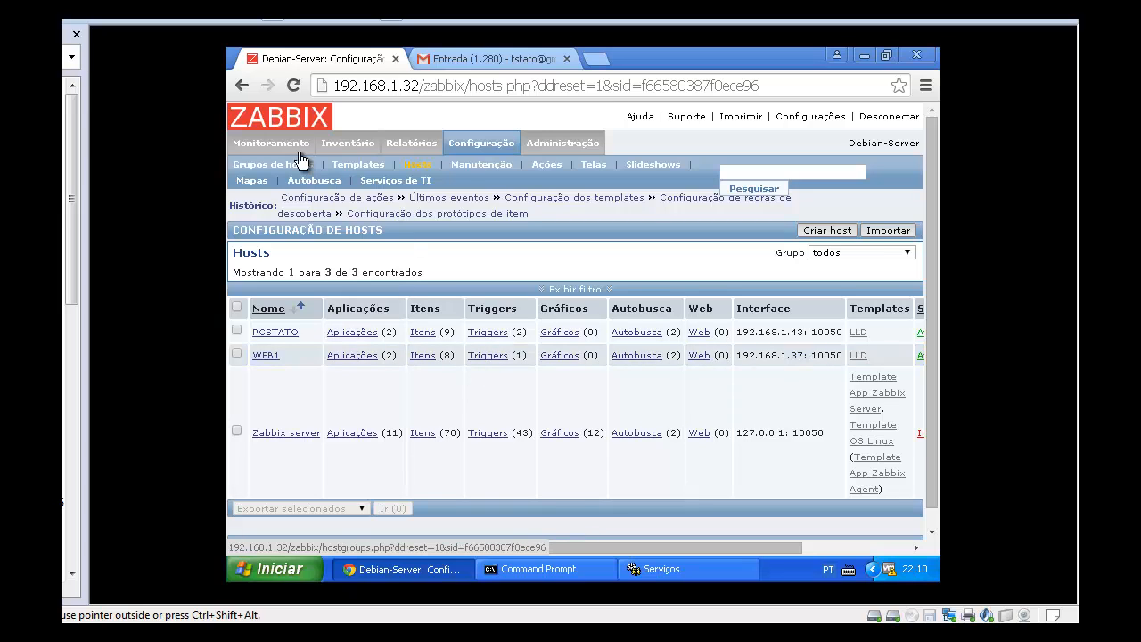
pyautogui.moveTo(286, 145)
pyautogui.click(355, 166)
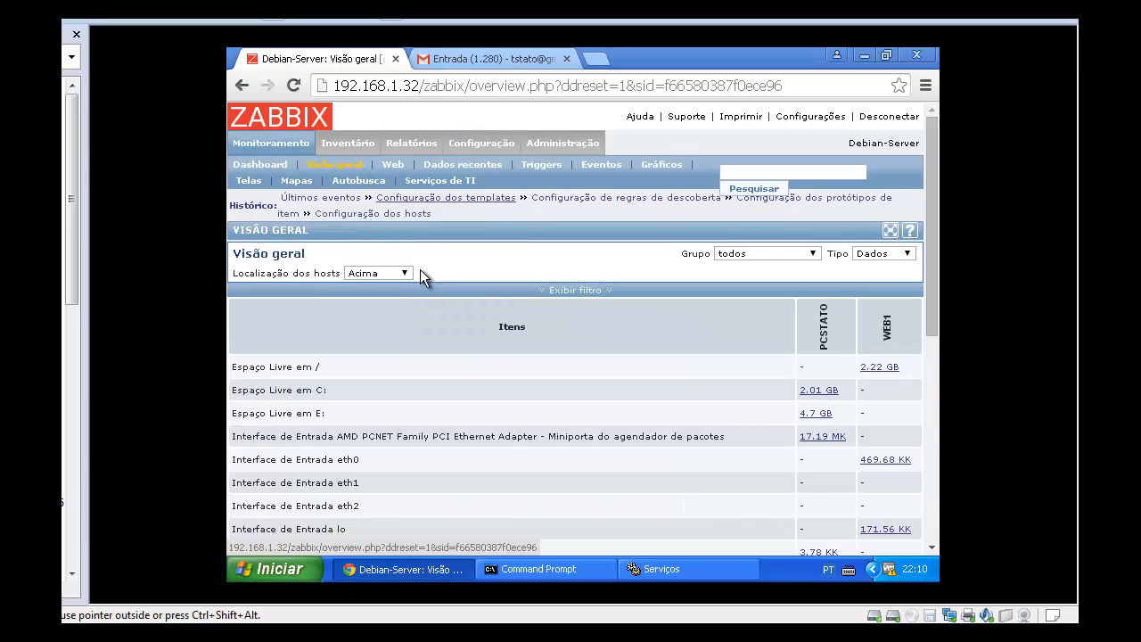
pyautogui.scroll(-1, 475, 343)
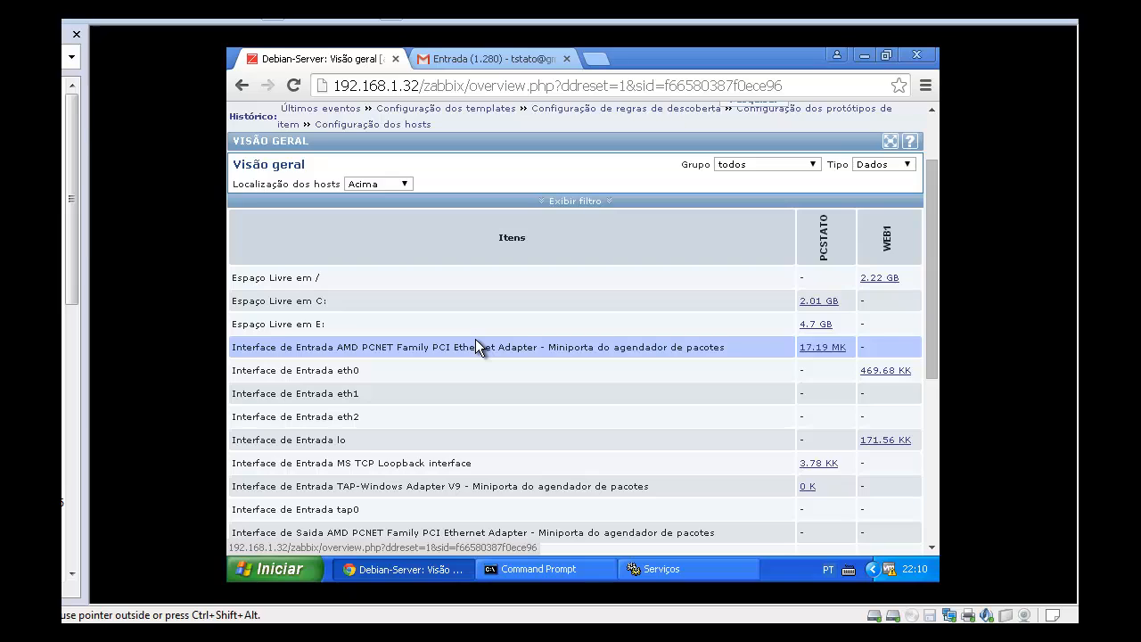
pyautogui.scroll(-3, 475, 343)
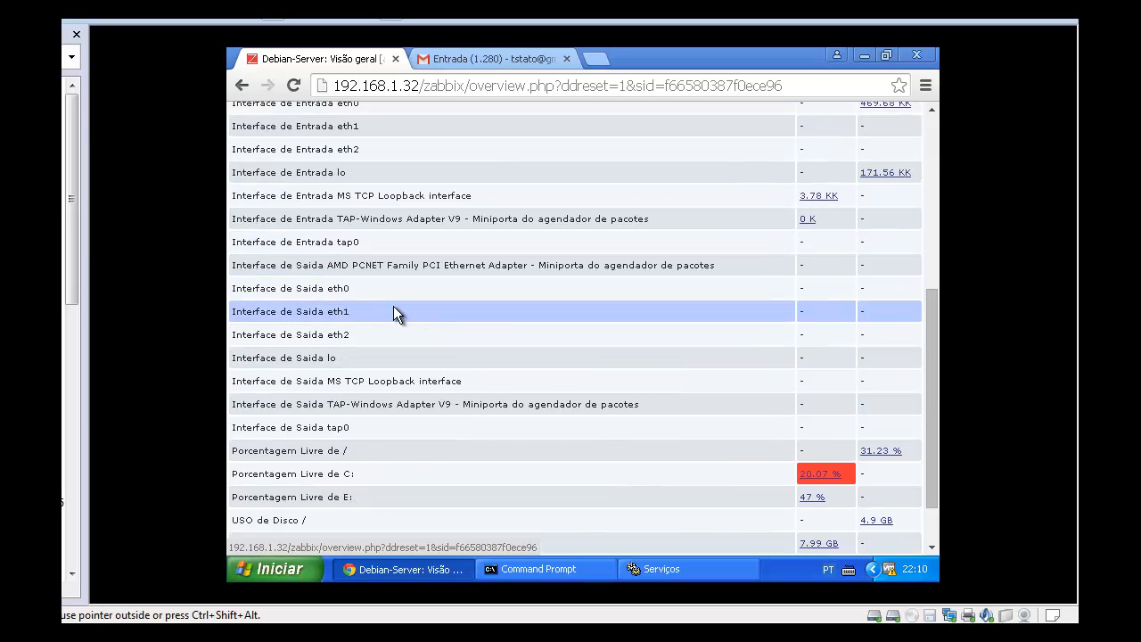
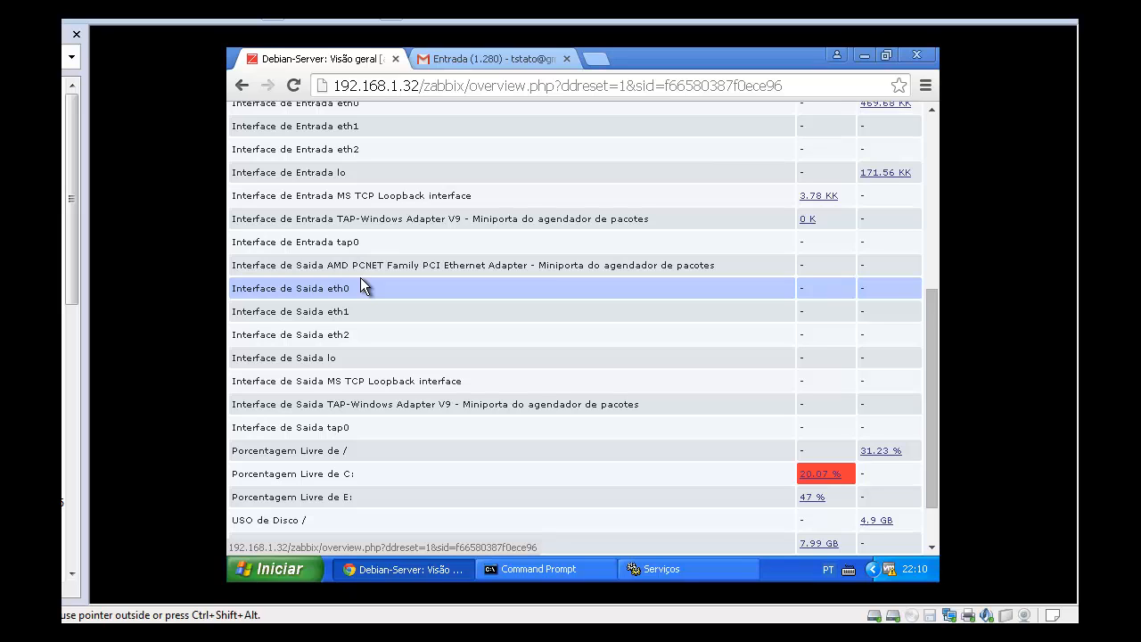
pyautogui.scroll(-2, 374, 294)
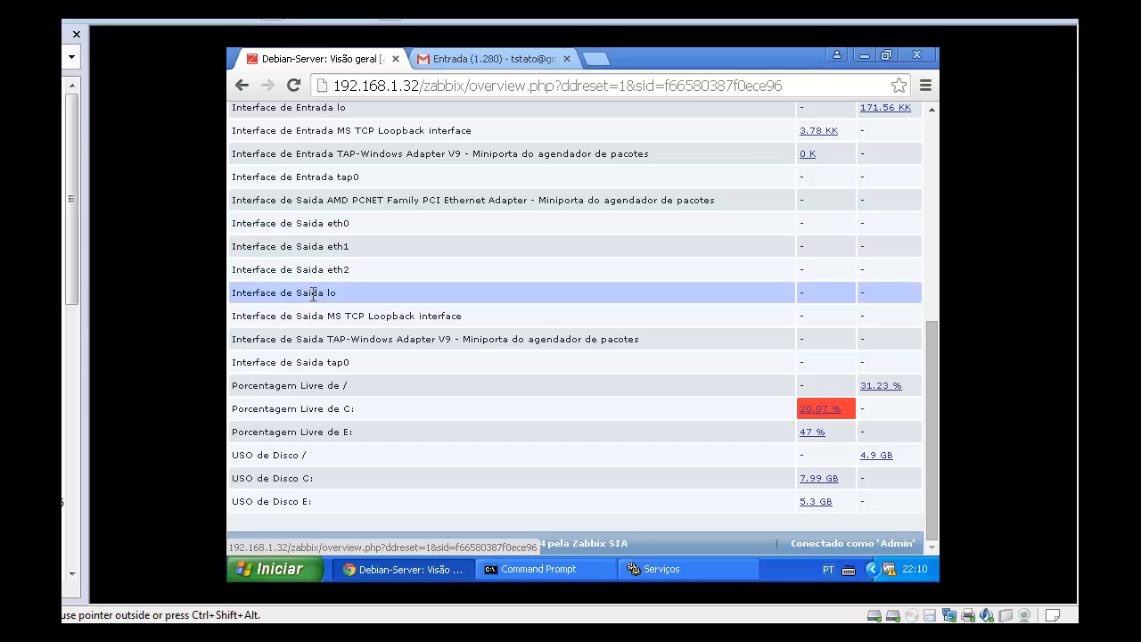
pyautogui.scroll(2, 315, 334)
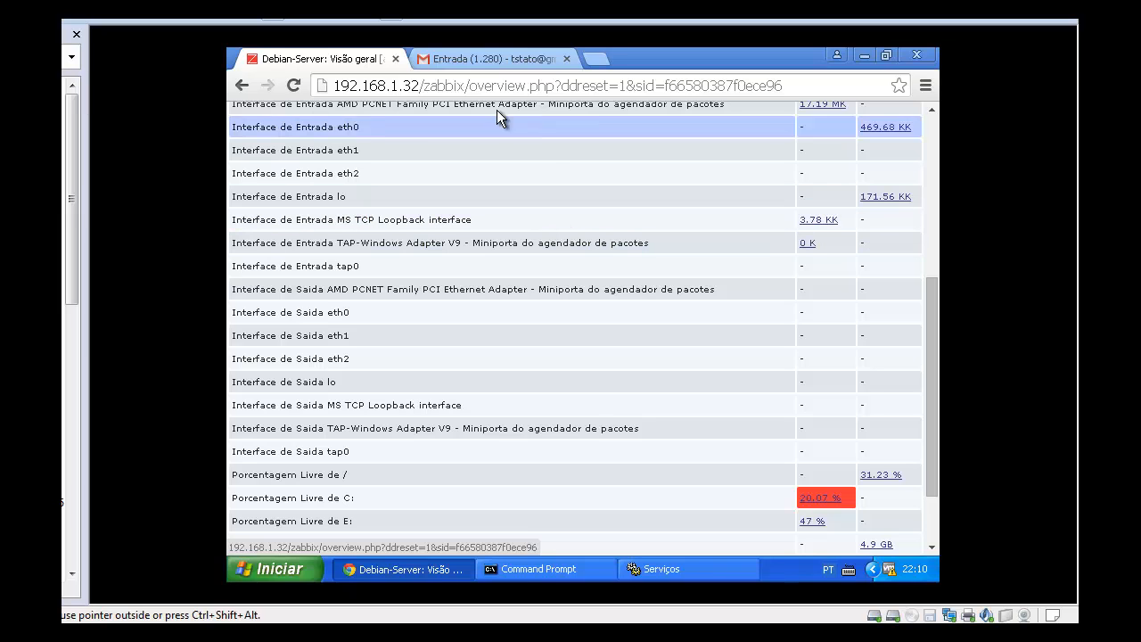
pyautogui.scroll(5, 518, 248)
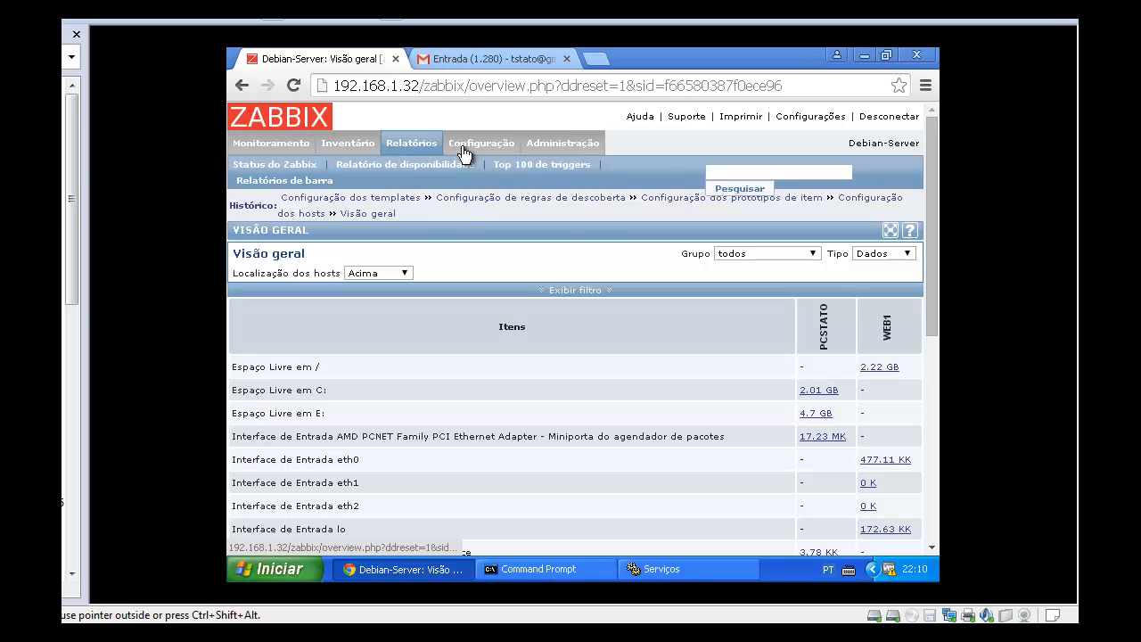
# Return to the LLD template's discovery rules and open the item prototypes of "Descoberta de interface de rede"
pyautogui.moveTo(463, 154)
pyautogui.click(383, 170)
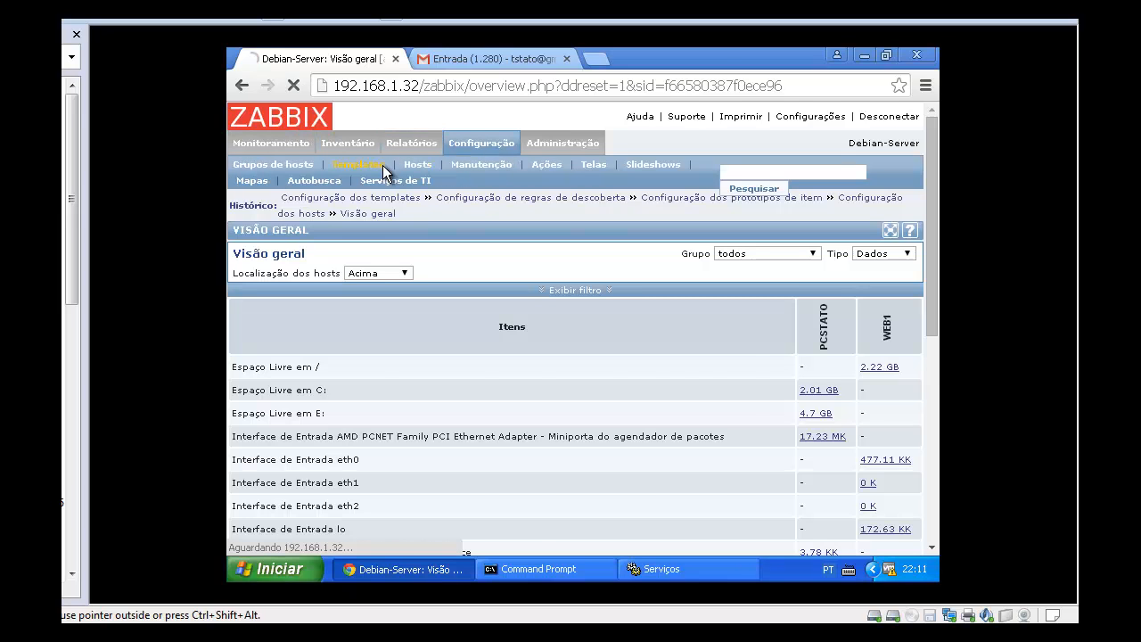
pyautogui.scroll(-2, 379, 295)
pyautogui.scroll(2, 379, 290)
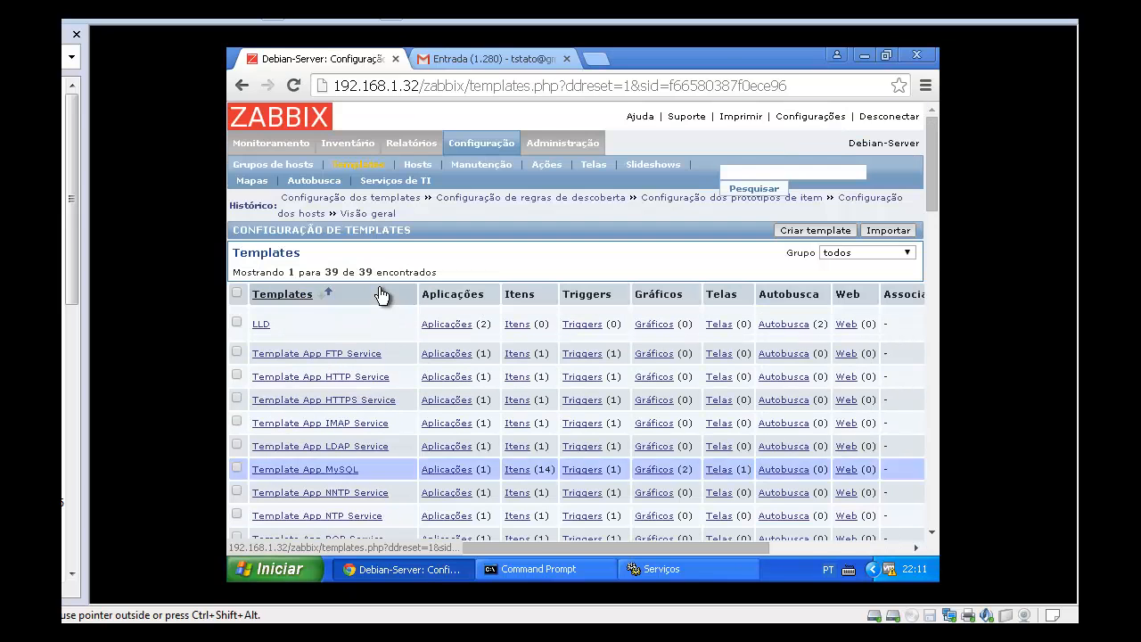
pyautogui.click(768, 328)
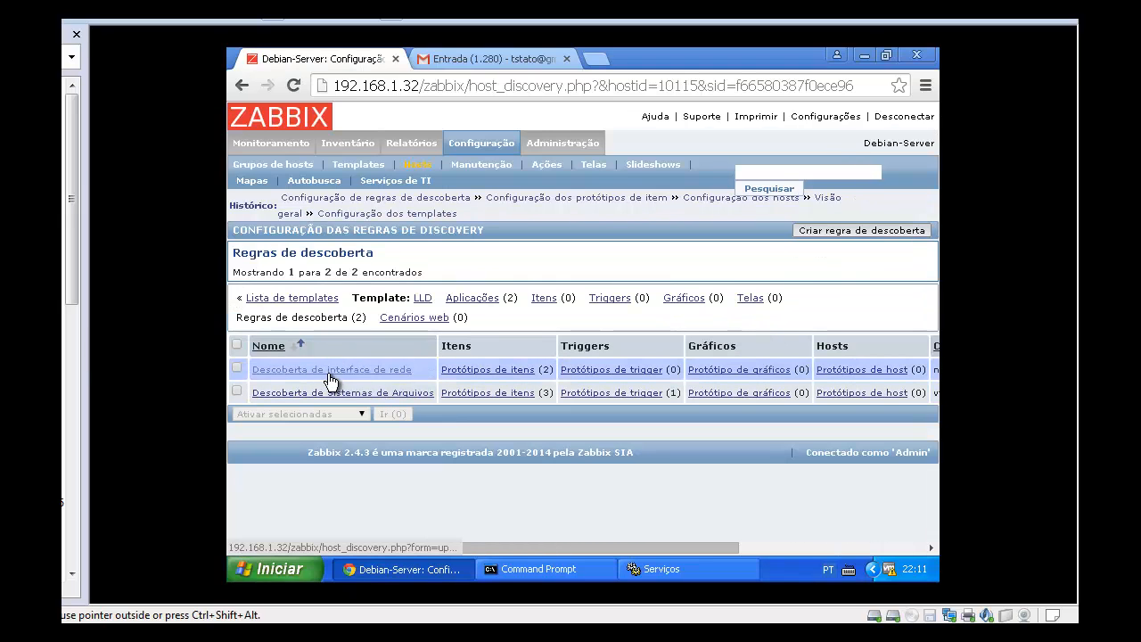
pyautogui.click(496, 371)
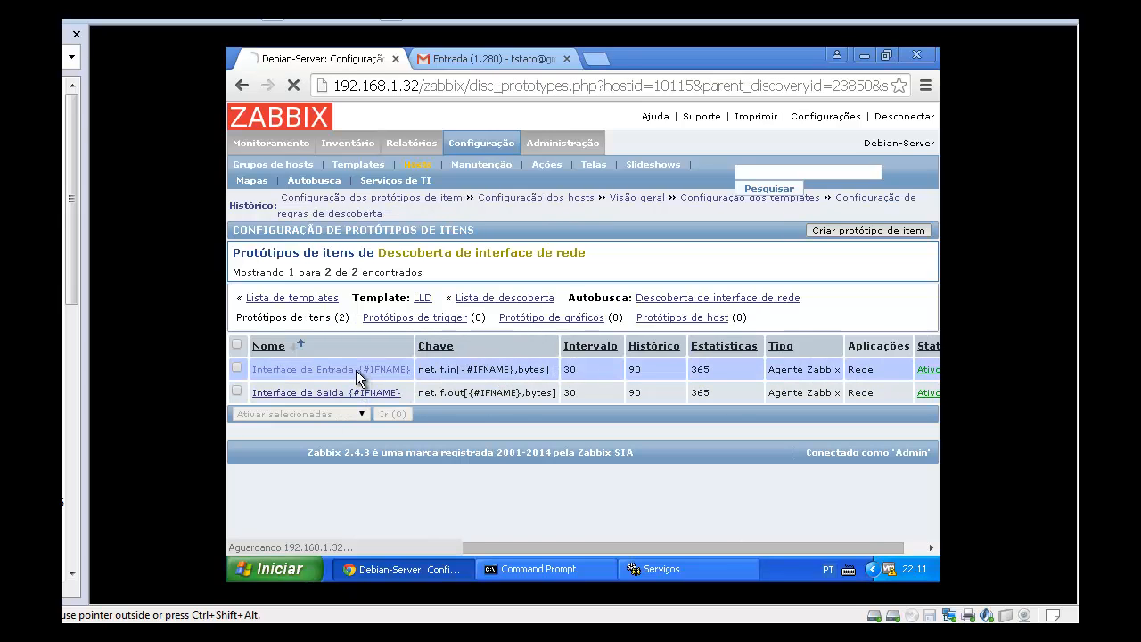
# Clear the units of the "Interface de Entrada {#IFNAME}" item prototype and save the change
pyautogui.click(356, 369)
pyautogui.click(487, 446)
pyautogui.write('K')
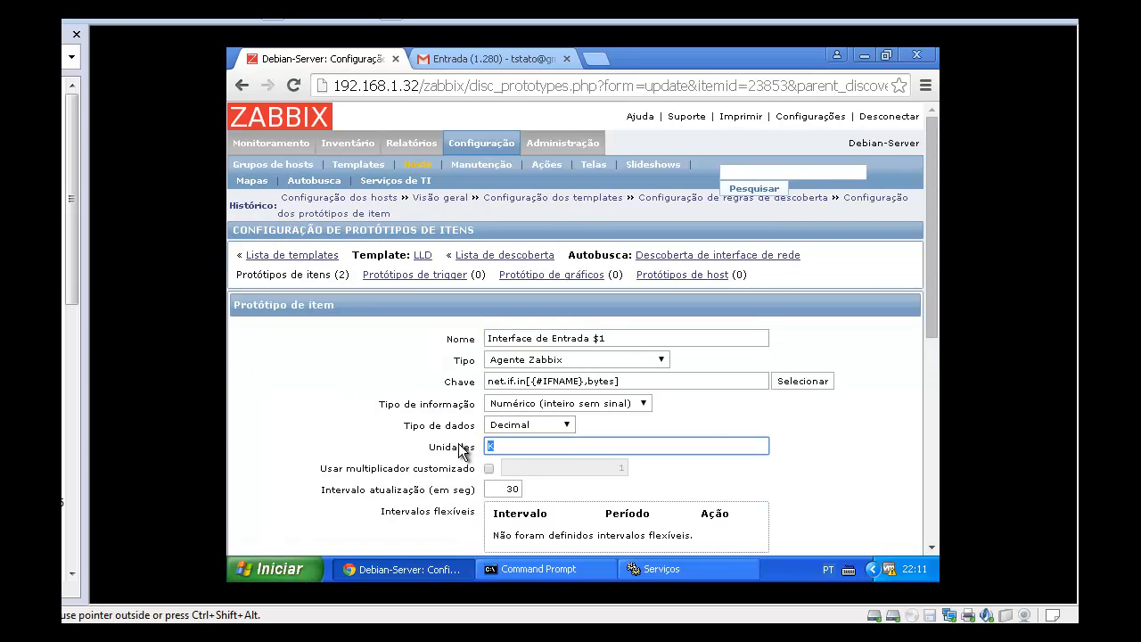
pyautogui.scroll(-5, 464, 449)
pyautogui.click(351, 502)
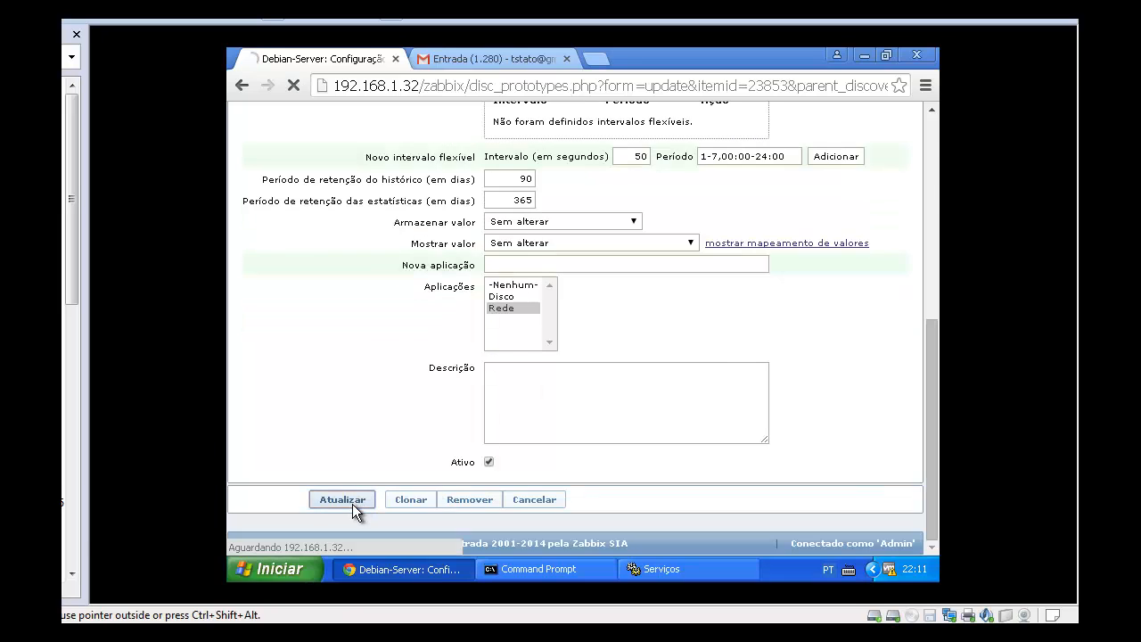
# Clear the units of the "Interface de Saida {#IFNAME}" item prototype and update it
pyautogui.click(356, 418)
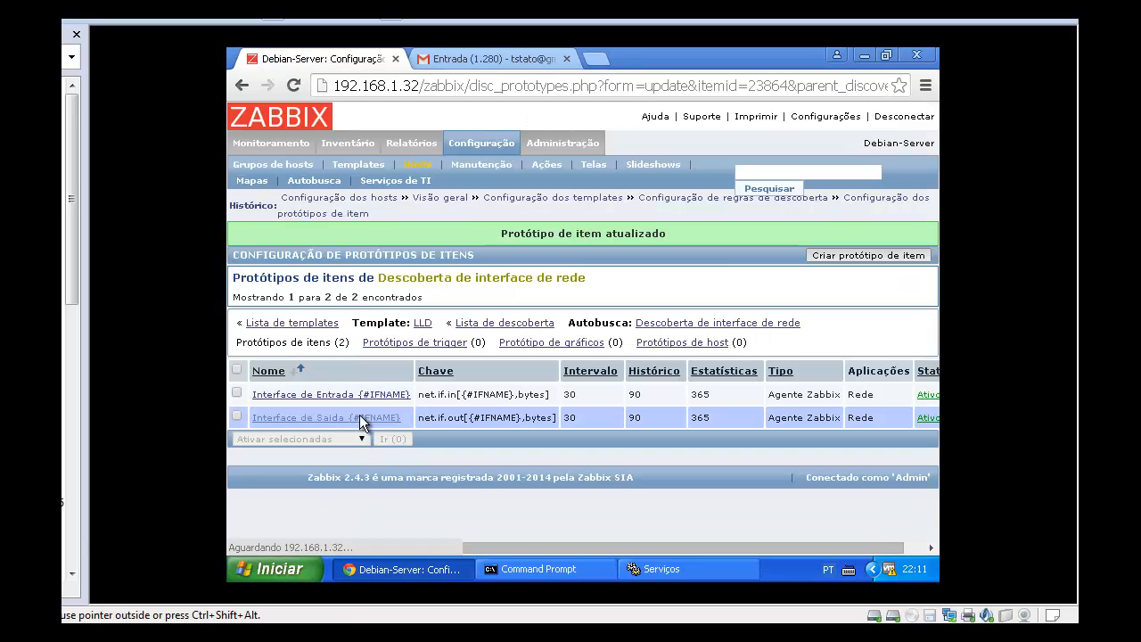
pyautogui.scroll(-4, 433, 452)
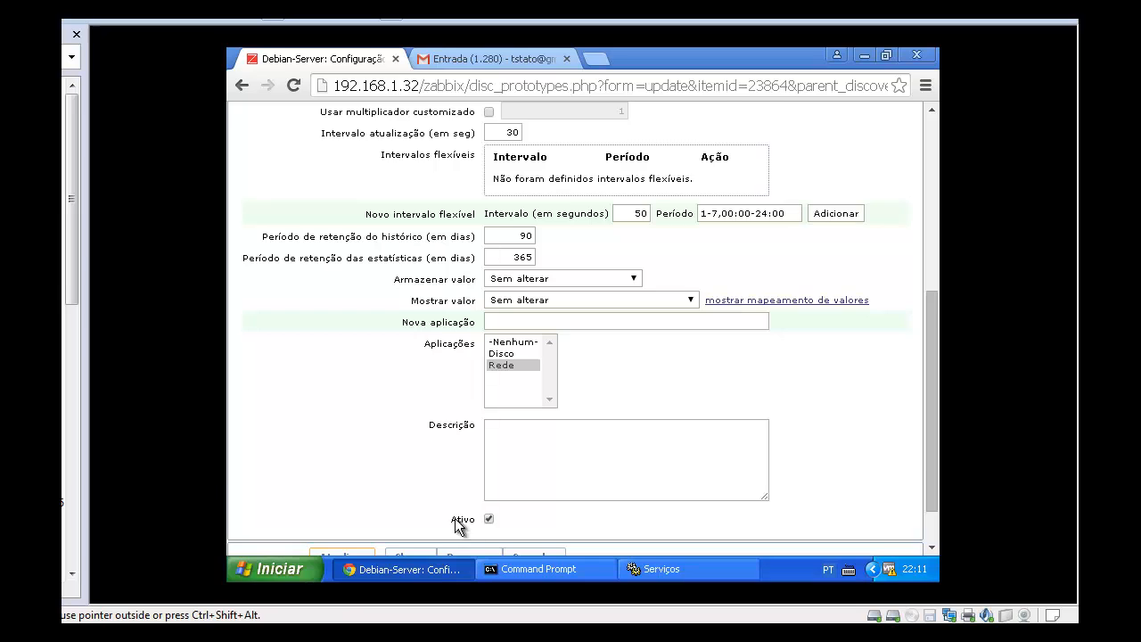
pyautogui.scroll(-1, 455, 518)
pyautogui.click(367, 496)
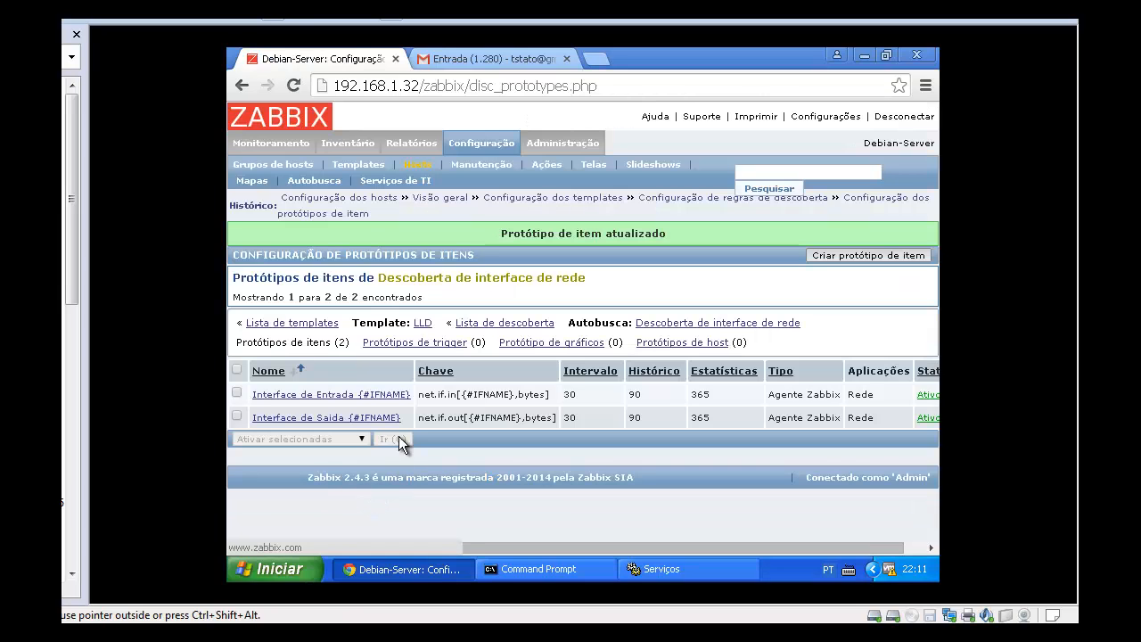
# Open the monitoring overview and examine the values and units of the incoming and outgoing interface items on both hosts
pyautogui.click(277, 144)
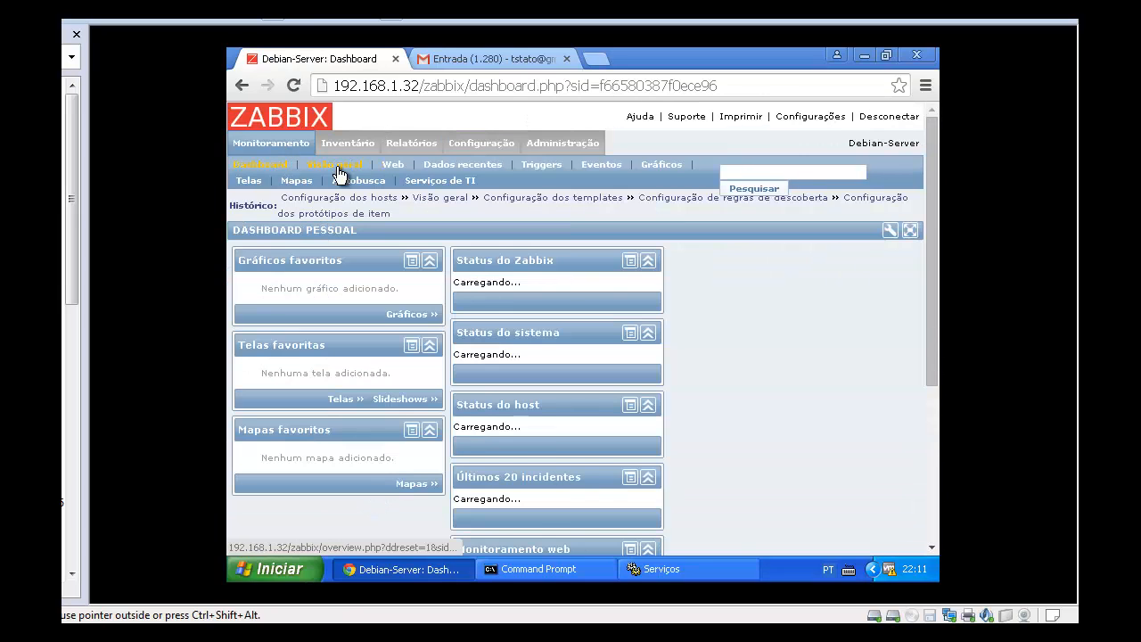
pyautogui.click(338, 171)
pyautogui.scroll(-1, 546, 299)
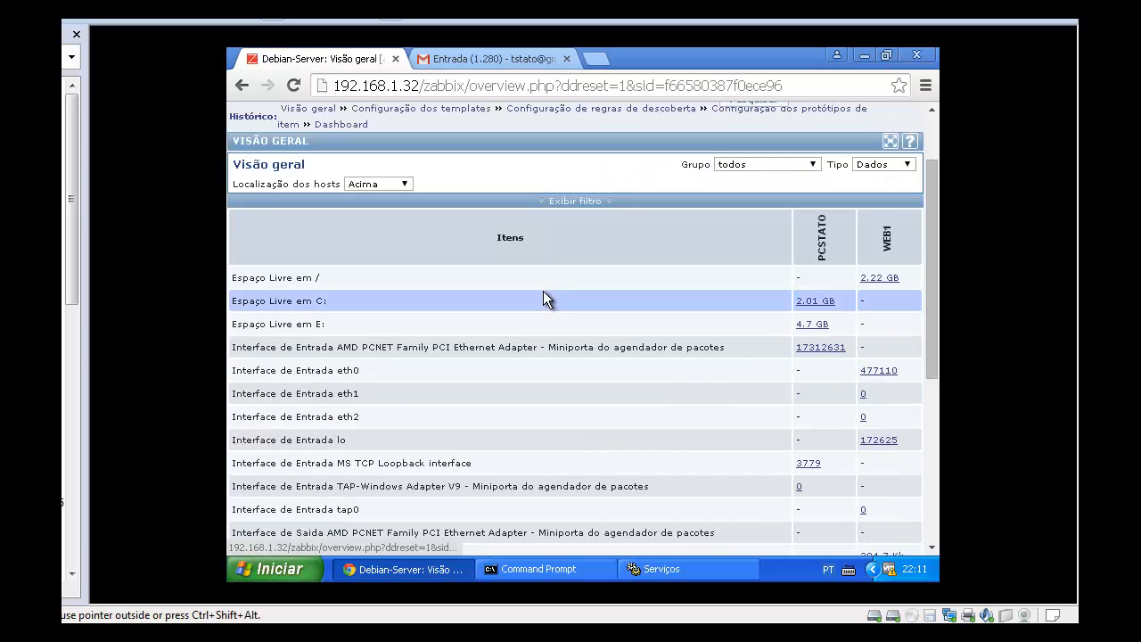
pyautogui.scroll(-2, 543, 292)
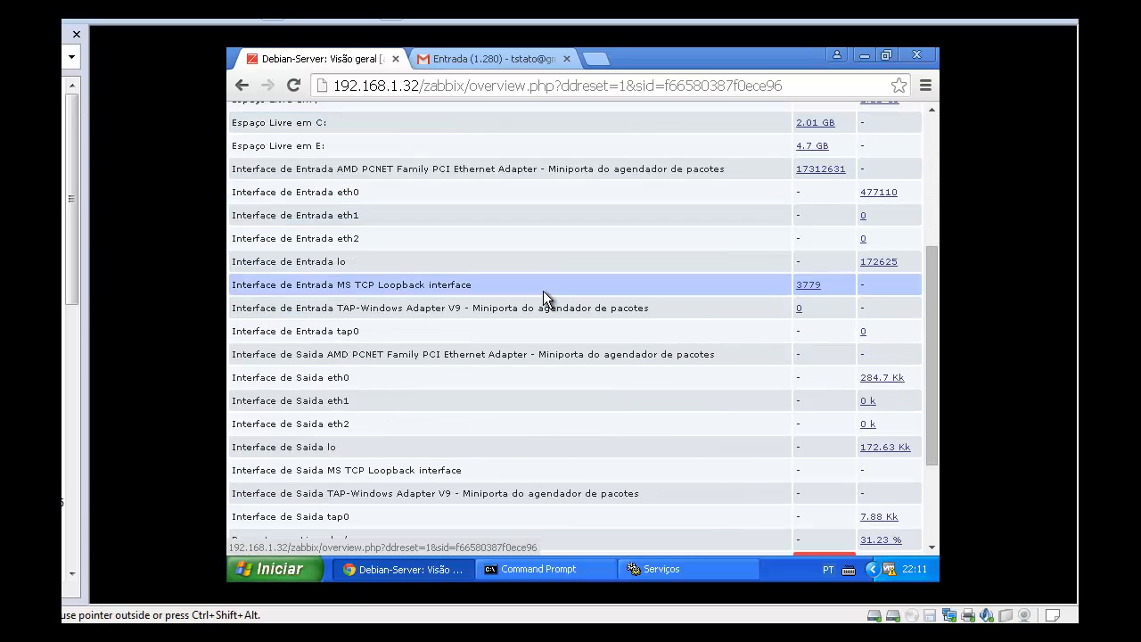
pyautogui.scroll(1, 855, 215)
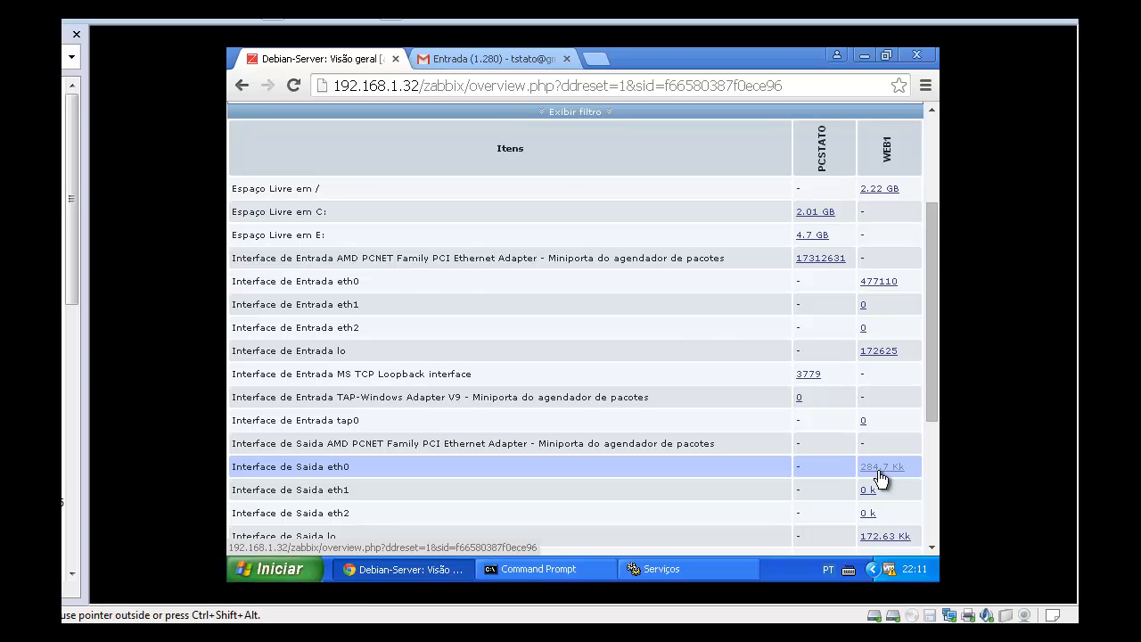
pyautogui.scroll(-1, 870, 475)
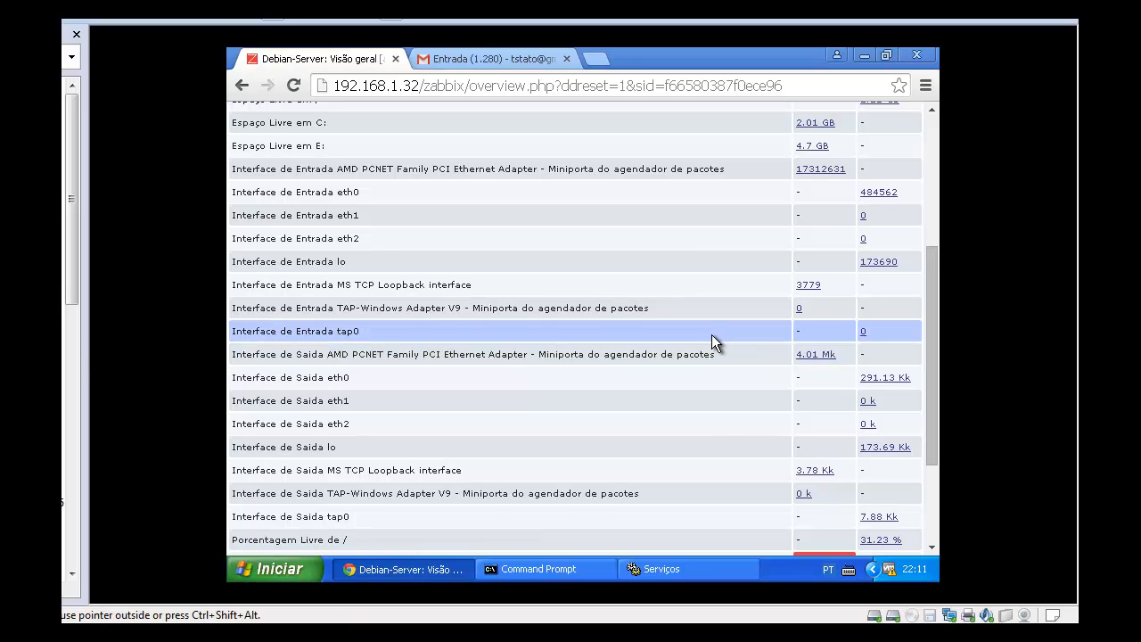
pyautogui.scroll(3, 688, 333)
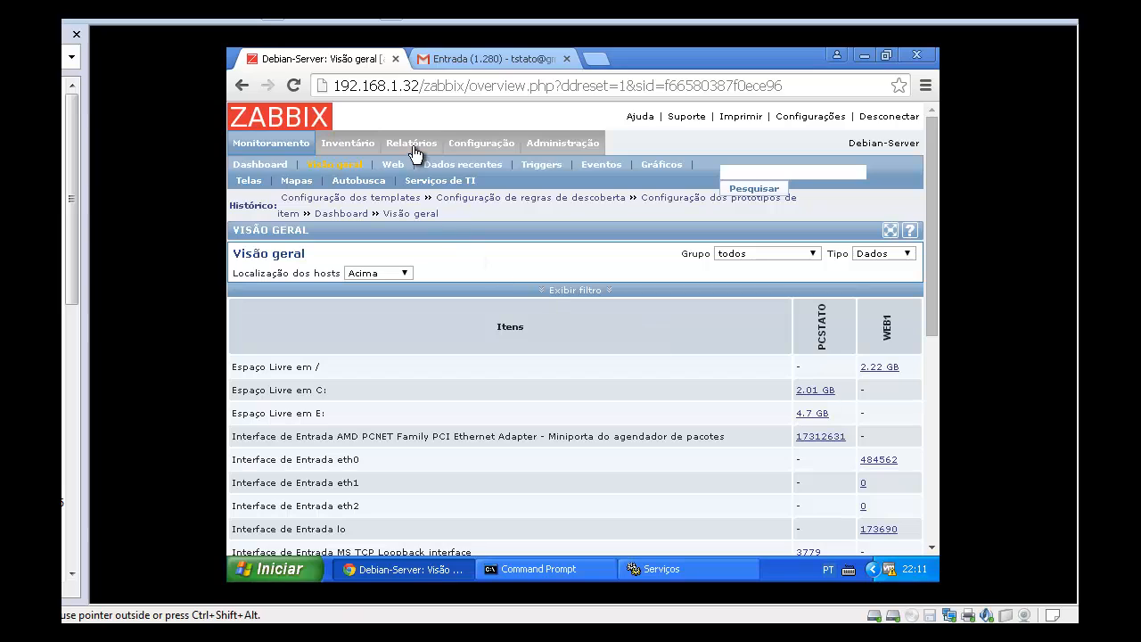
# Go back to the LLD template's "Descoberta de interface de rede" item prototypes and open "Interface de Entrada {#IFNAME}" for editing
pyautogui.moveTo(480, 153)
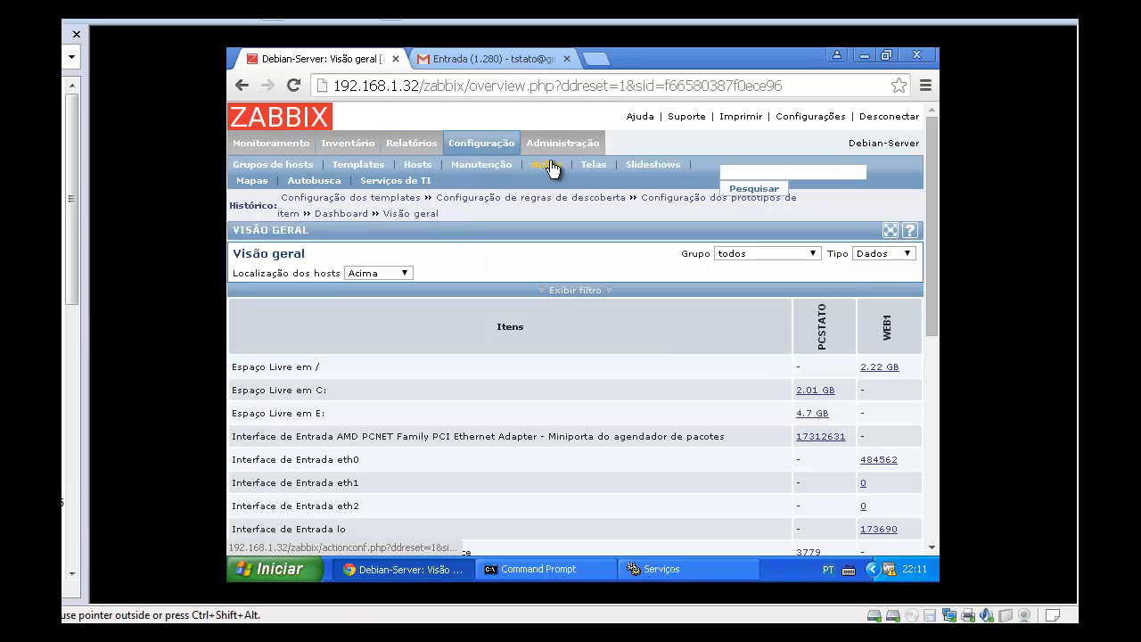
pyautogui.click(348, 172)
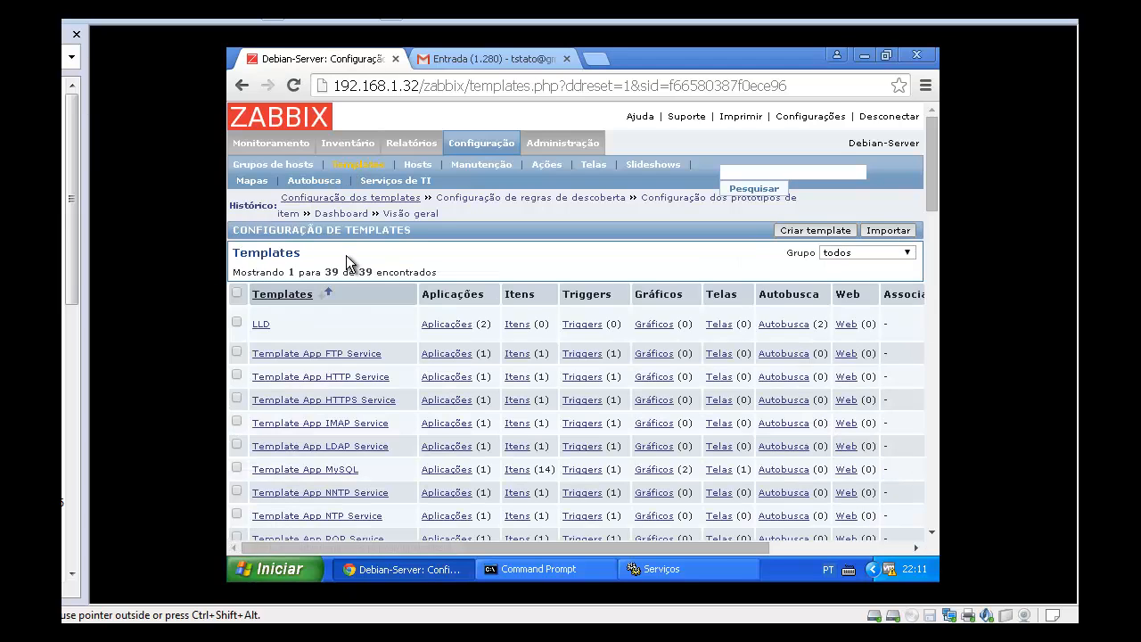
pyautogui.click(782, 325)
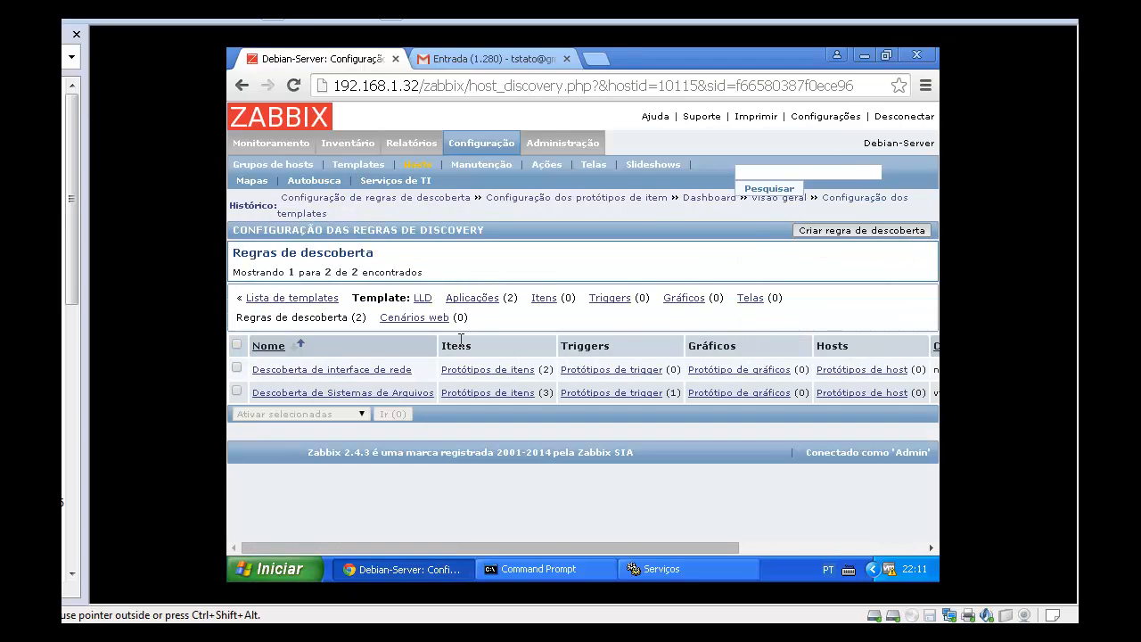
pyautogui.click(502, 369)
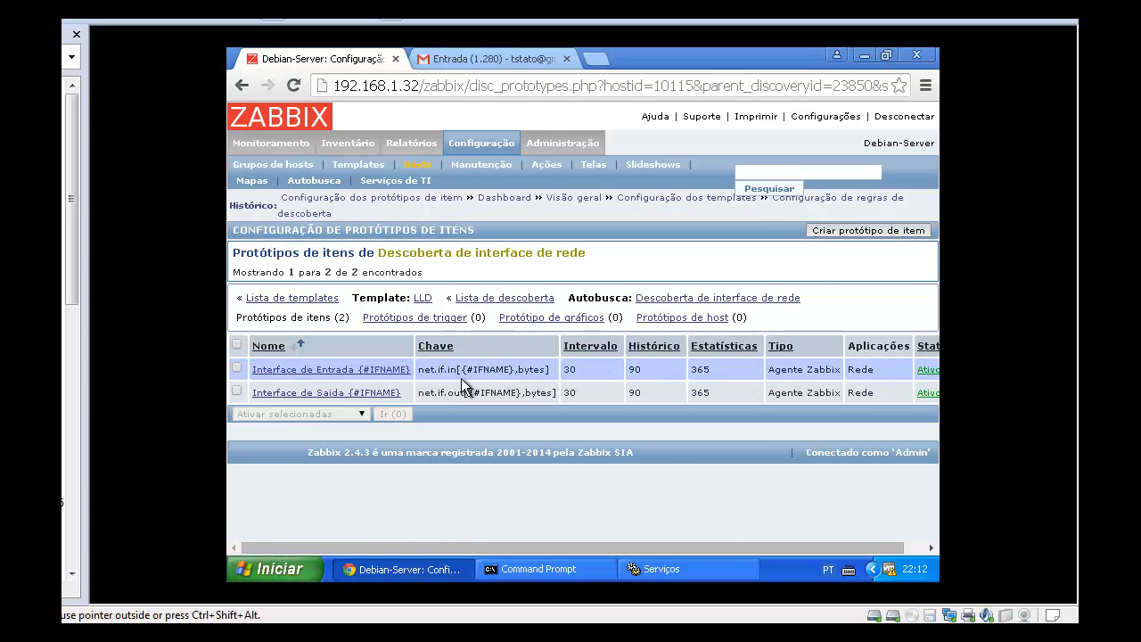
pyautogui.click(401, 372)
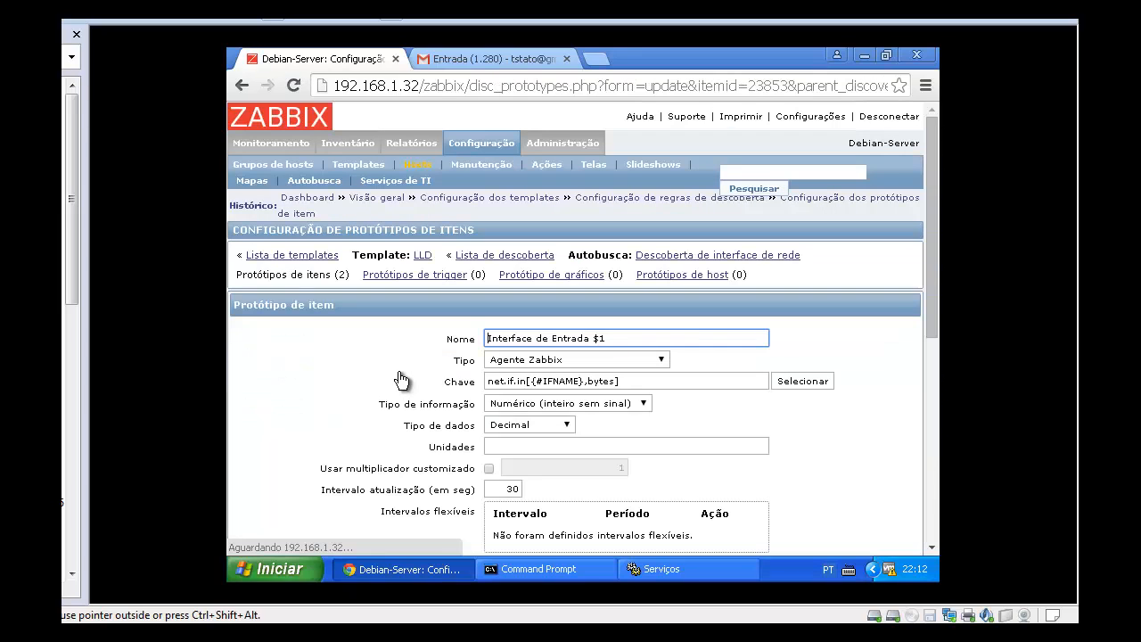
# Review the incoming prototype's settings, choose Numérico (inteiro sem sinal) as its information type, and save the prototype
pyautogui.scroll(-3, 410, 376)
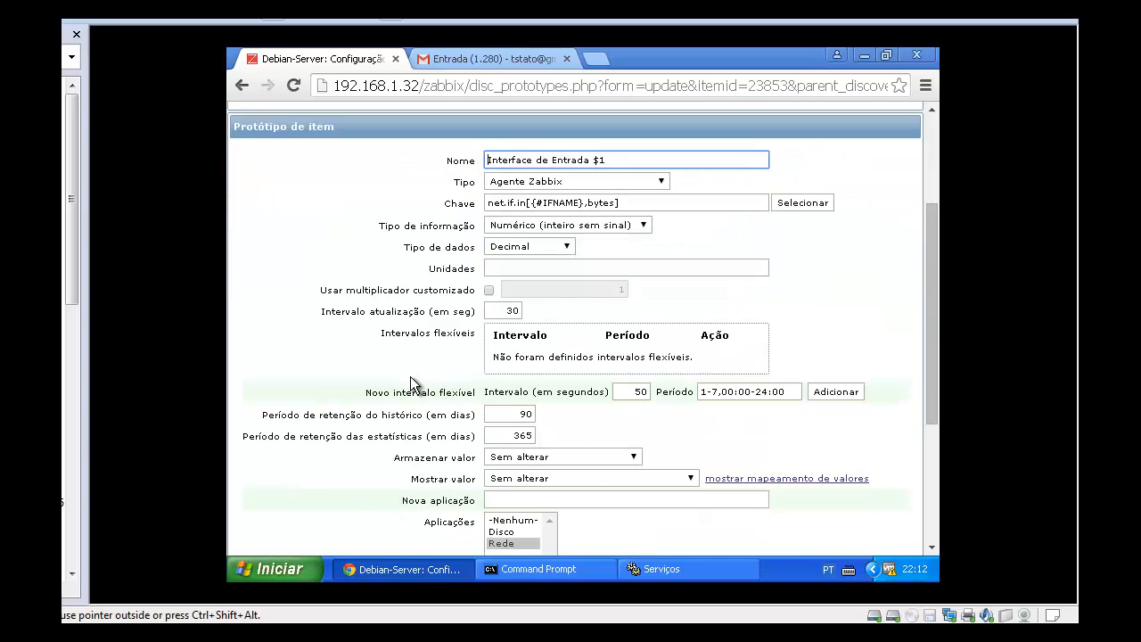
pyautogui.click(561, 251)
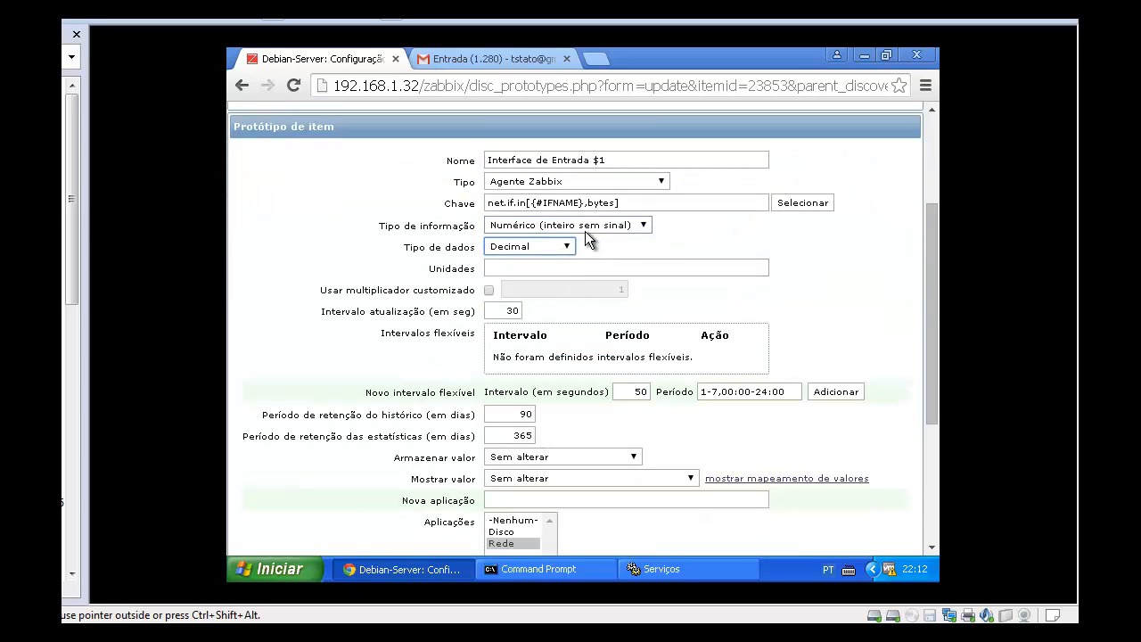
pyautogui.click(586, 231)
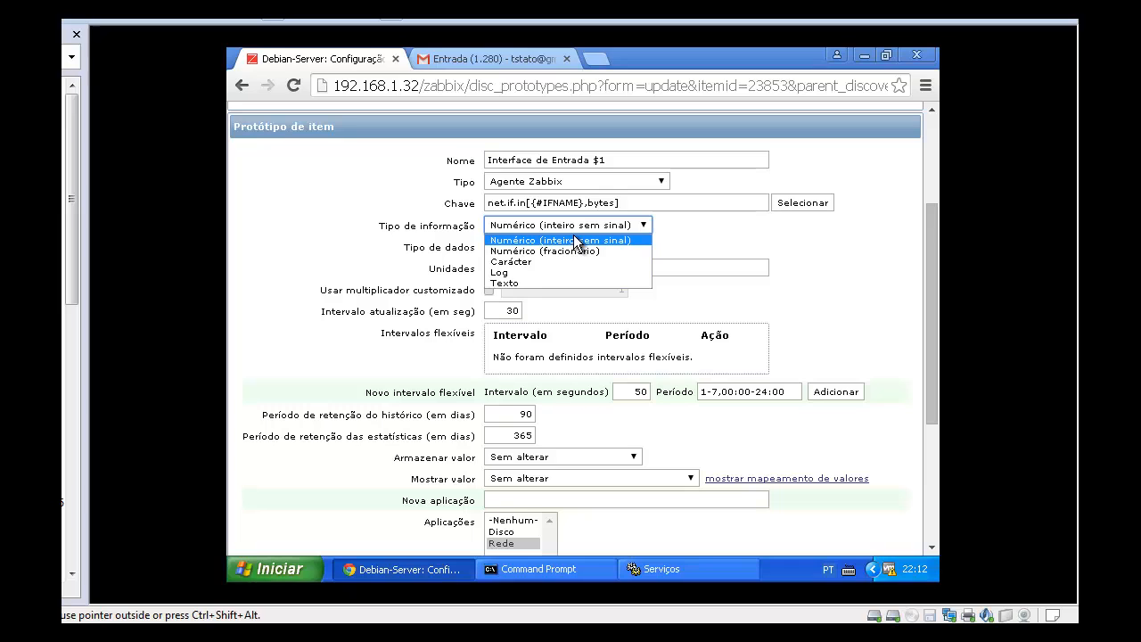
pyautogui.click(576, 243)
pyautogui.scroll(-3, 522, 341)
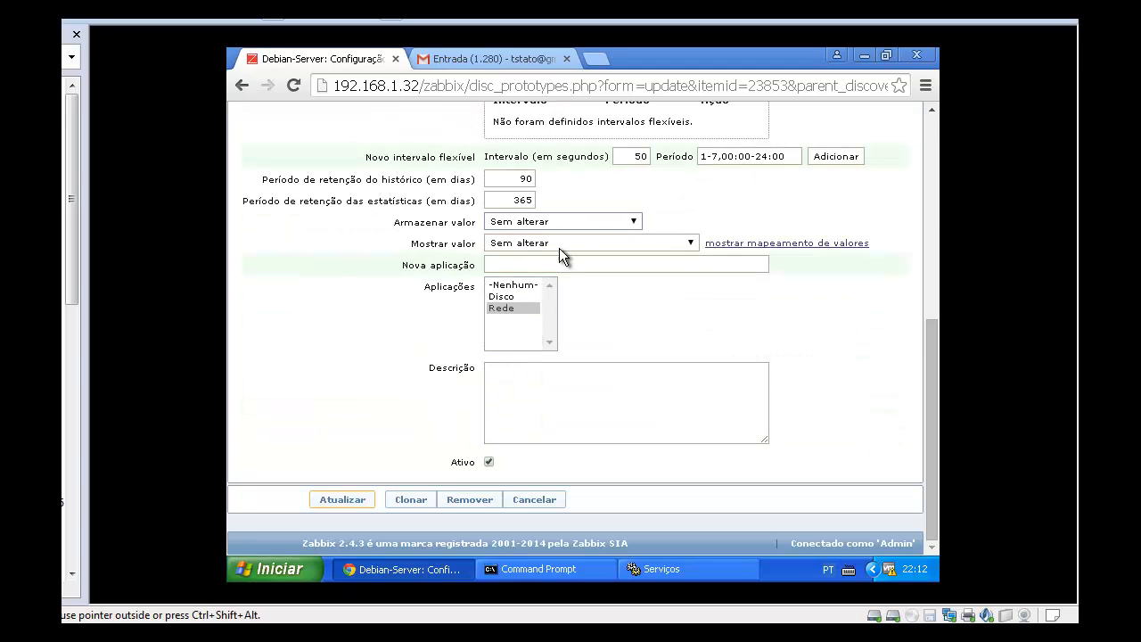
pyautogui.scroll(2, 511, 304)
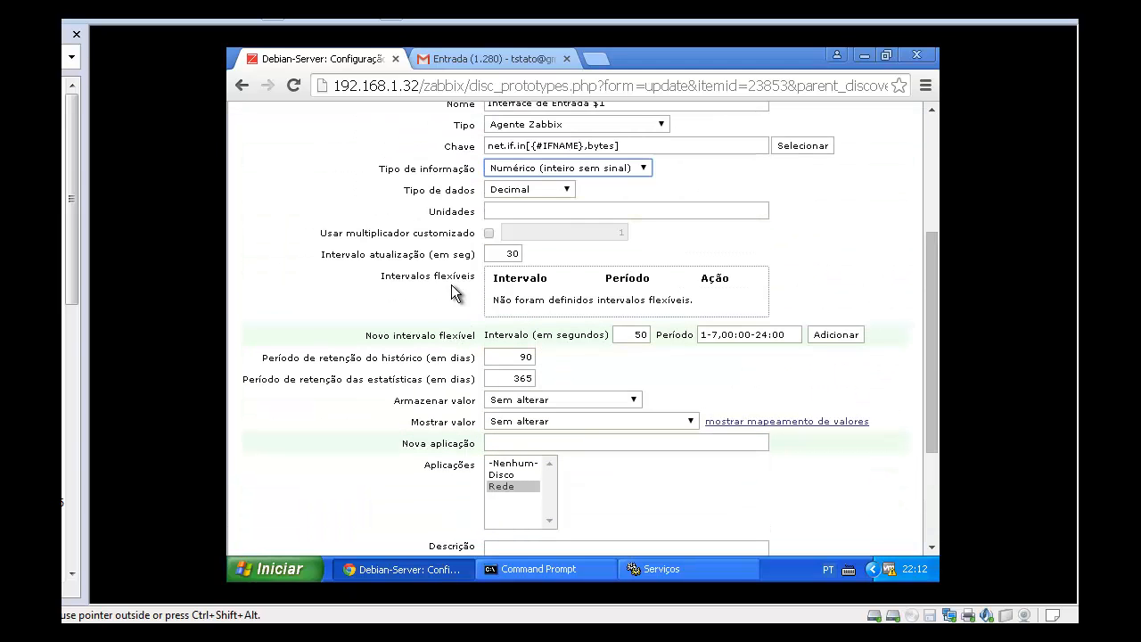
pyautogui.scroll(-1, 451, 285)
pyautogui.scroll(-1, 445, 294)
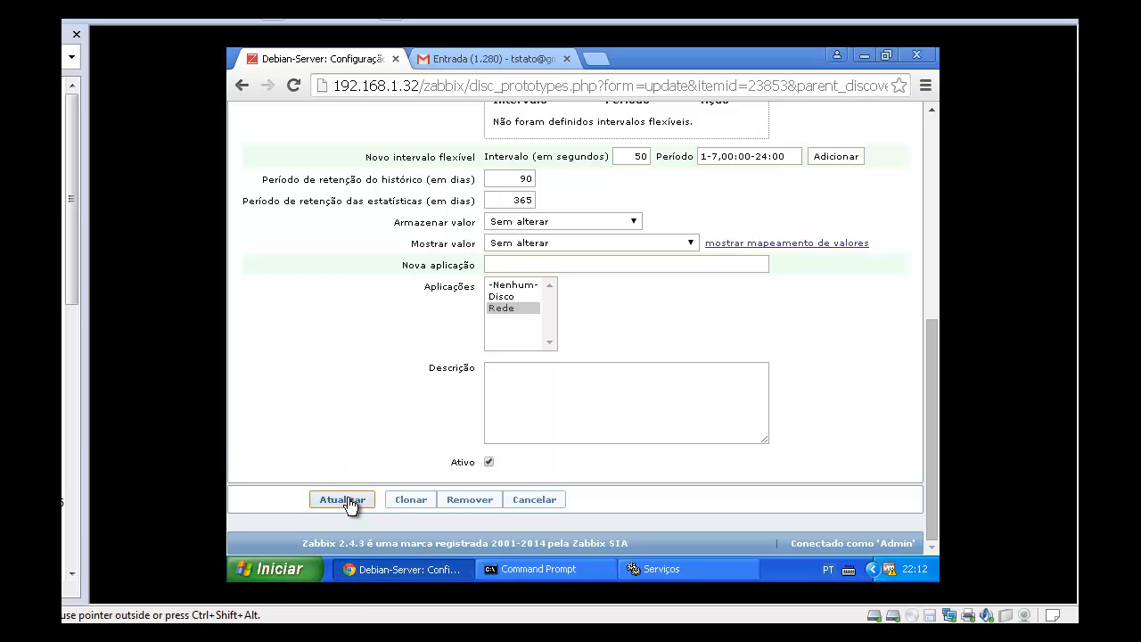
pyautogui.click(348, 500)
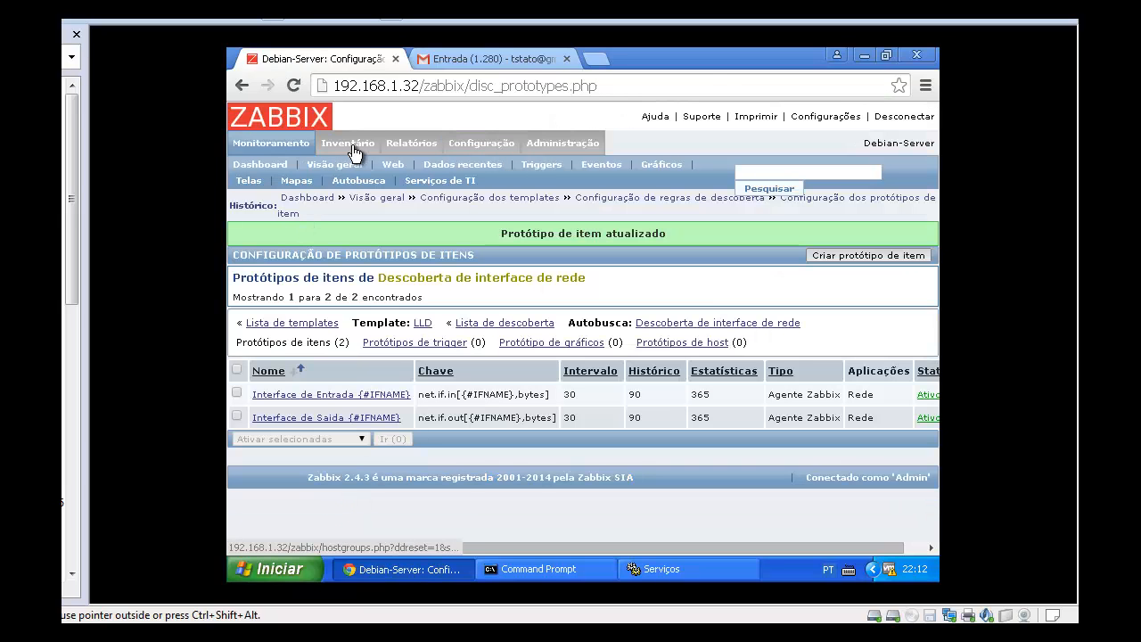
# Examine the incoming and outgoing interface traffic values for PCSTATO and WEB1 in the monitoring overview
pyautogui.click(340, 166)
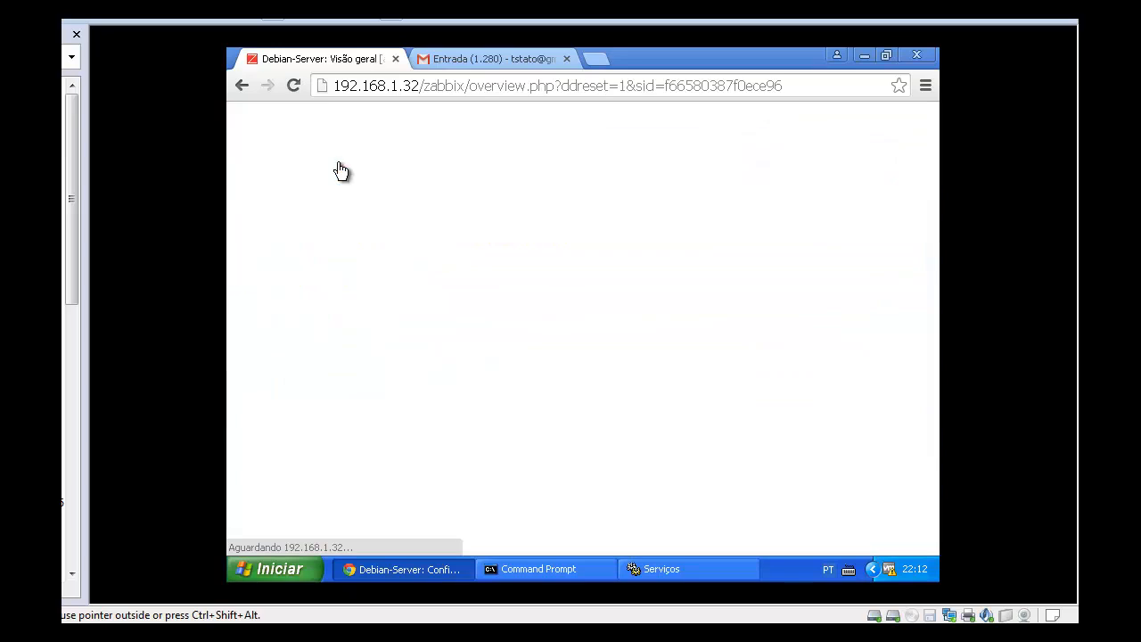
pyautogui.scroll(-10, 521, 312)
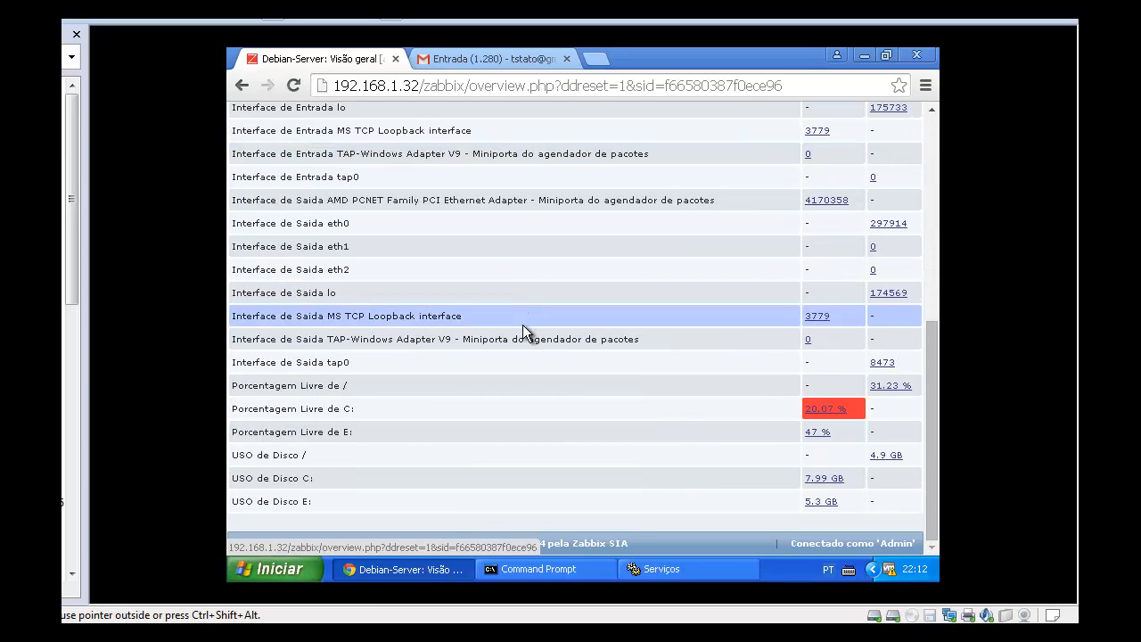
pyautogui.scroll(3, 759, 401)
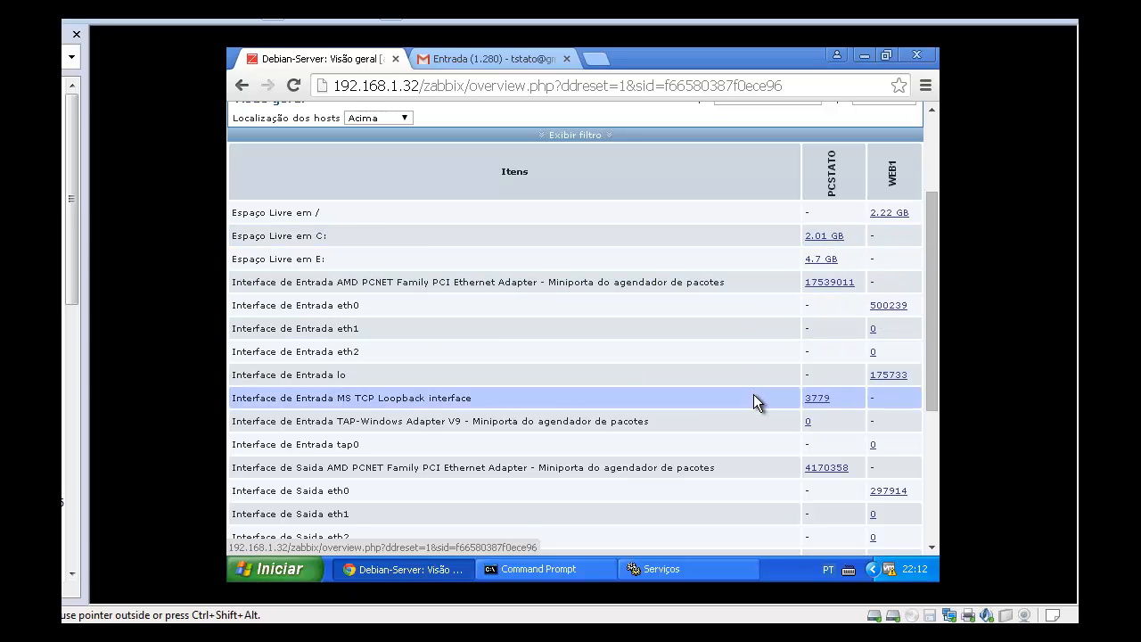
pyautogui.scroll(-3, 757, 401)
pyautogui.scroll(5, 593, 437)
pyautogui.scroll(-5, 593, 437)
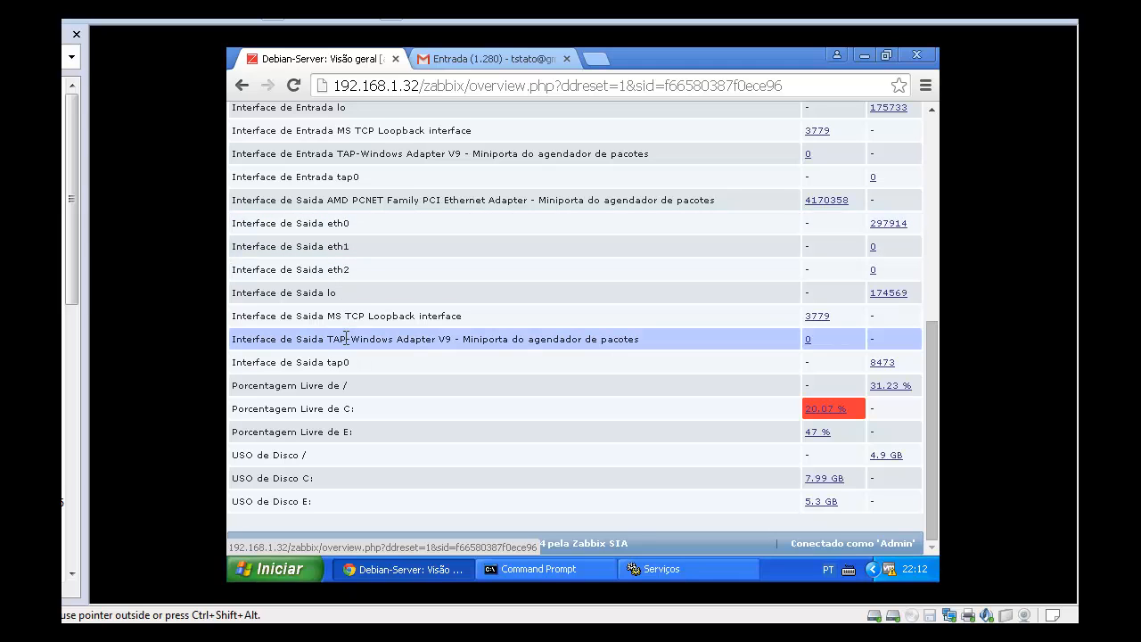
pyautogui.scroll(1, 344, 328)
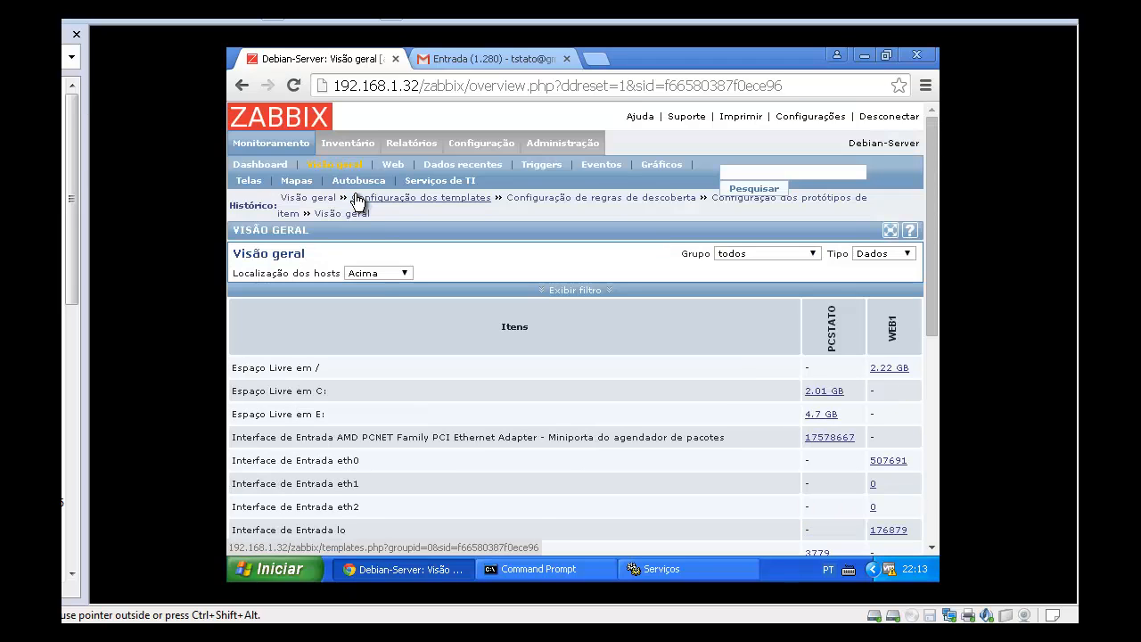
pyautogui.scroll(-3, 390, 339)
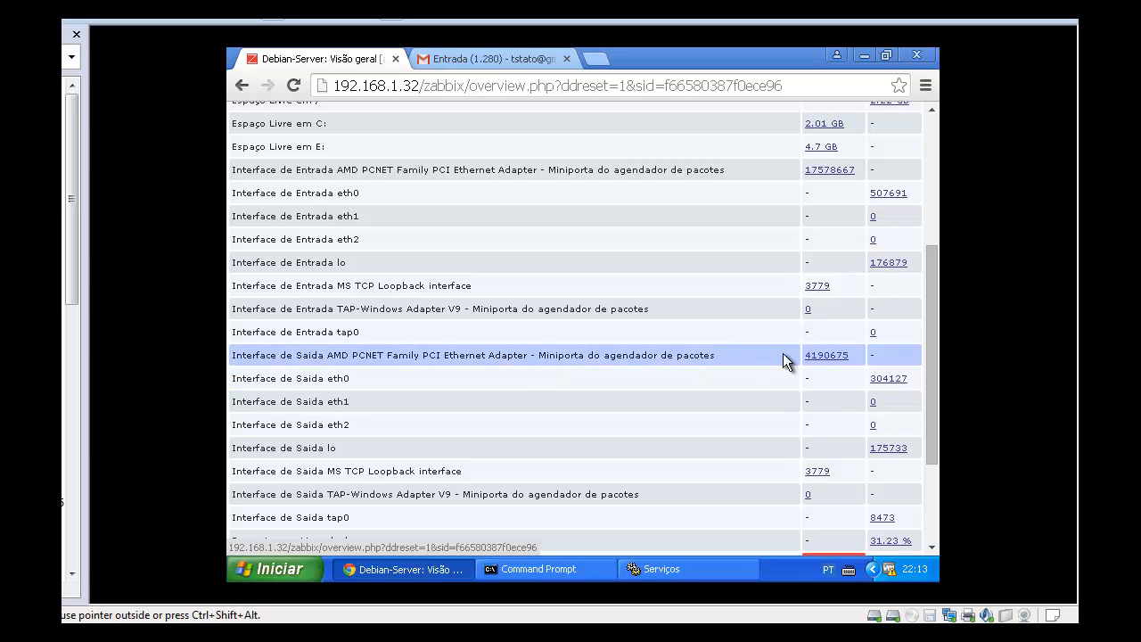
pyautogui.scroll(-1, 490, 361)
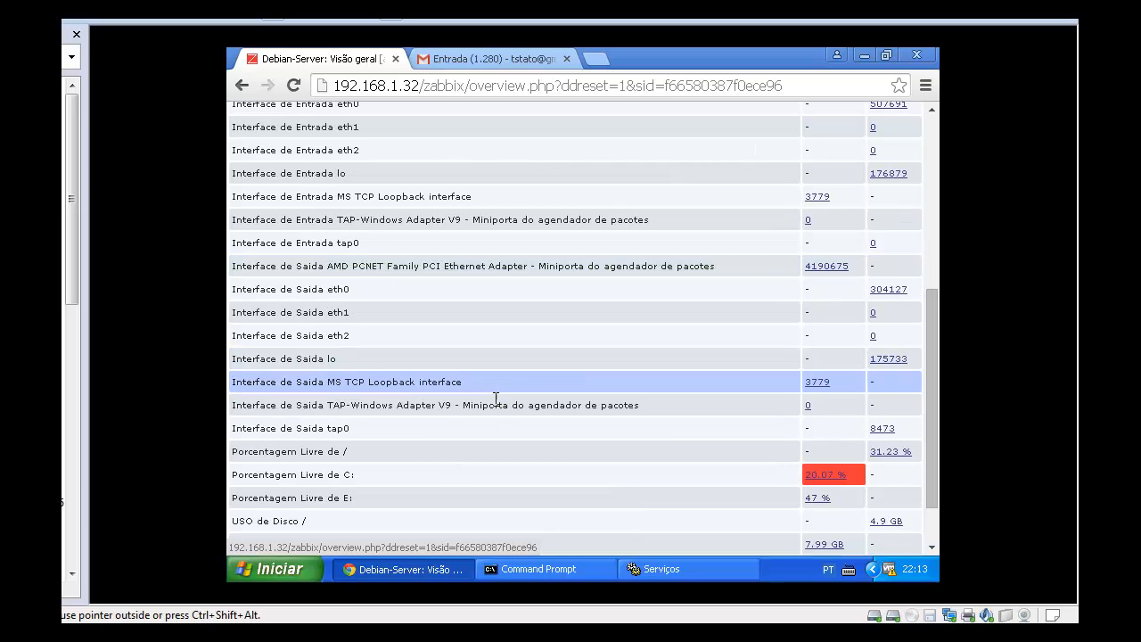
pyautogui.scroll(-1, 513, 373)
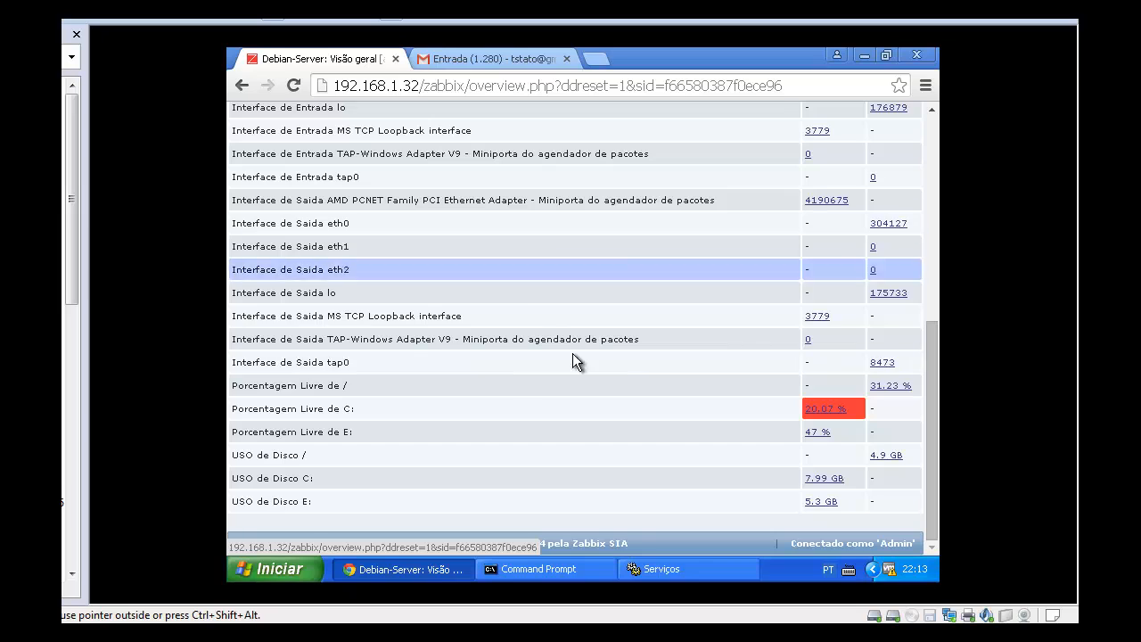
pyautogui.scroll(3, 593, 378)
pyautogui.scroll(2, 593, 377)
pyautogui.scroll(-3, 591, 382)
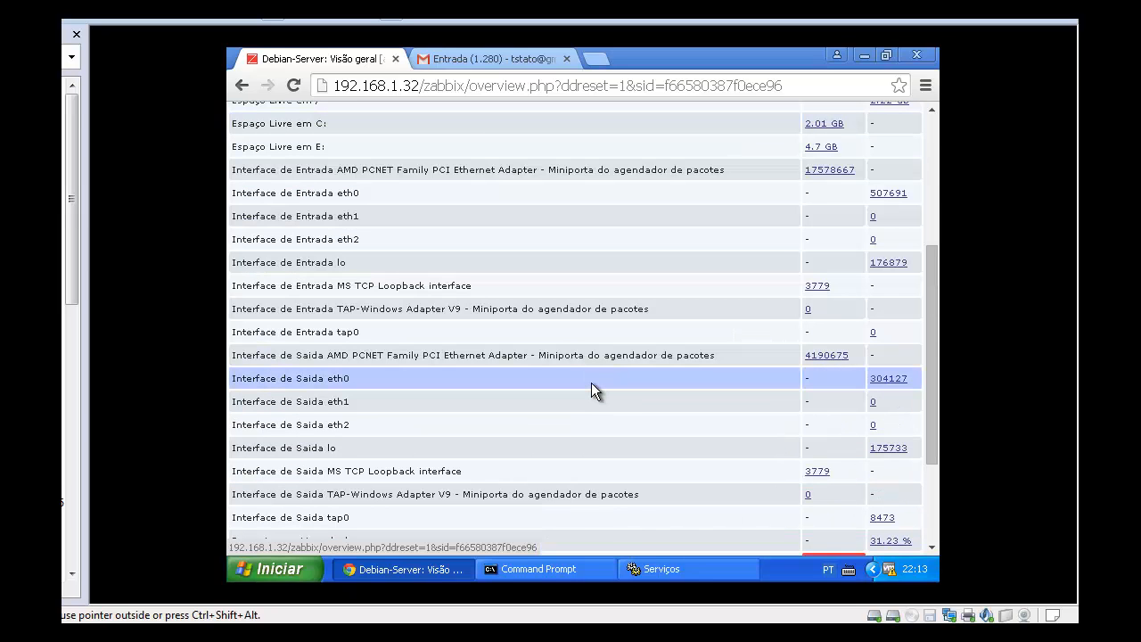
# Go back to the LLD template's "Descoberta de interface de rede" item prototypes and open "Interface de Entrada {#IFNAME}" for editing
pyautogui.scroll(2, 591, 383)
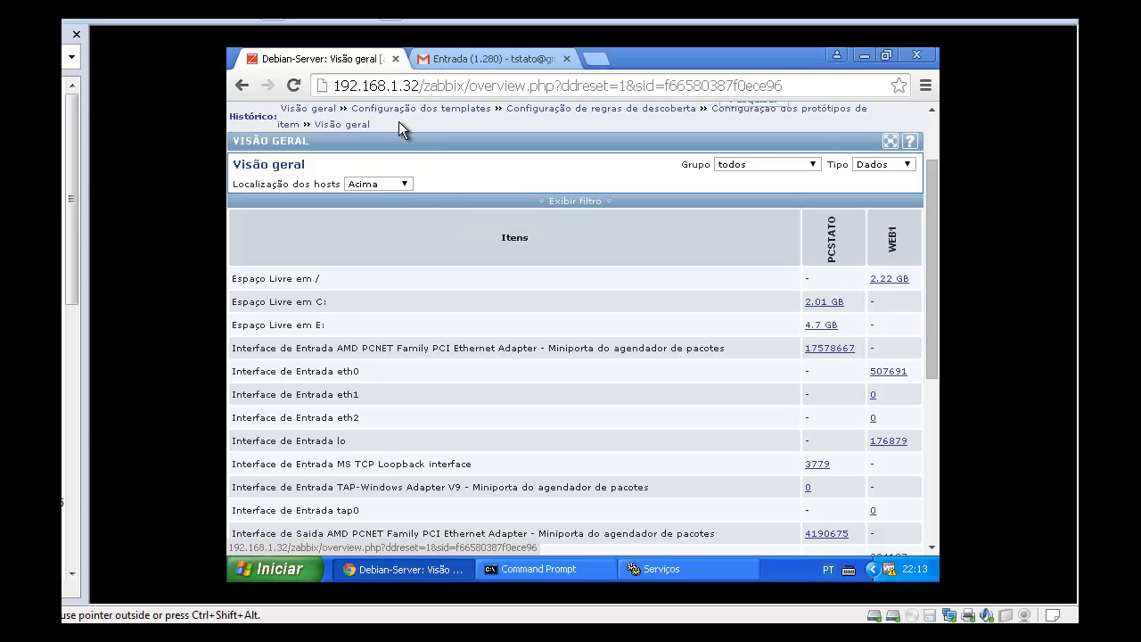
pyautogui.scroll(1, 420, 214)
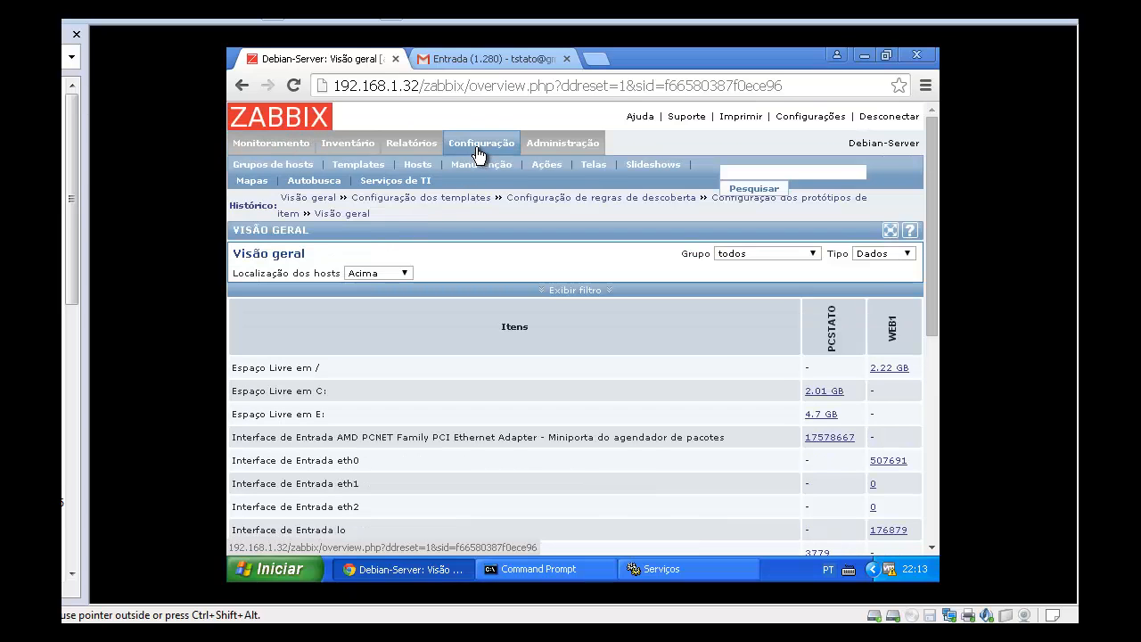
pyautogui.click(476, 153)
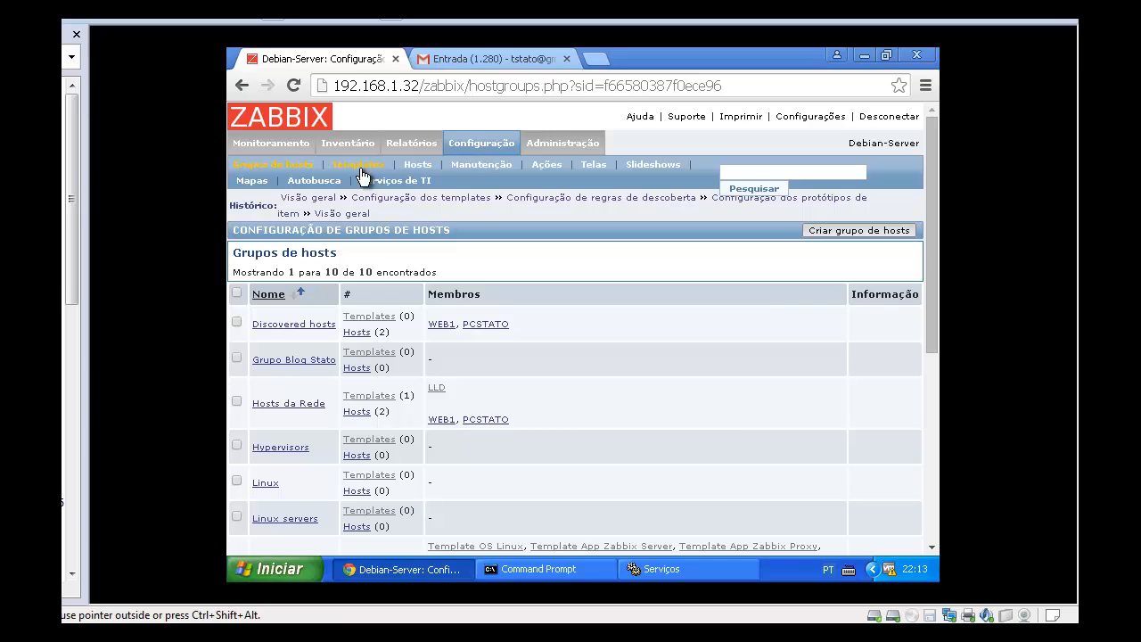
pyautogui.click(360, 169)
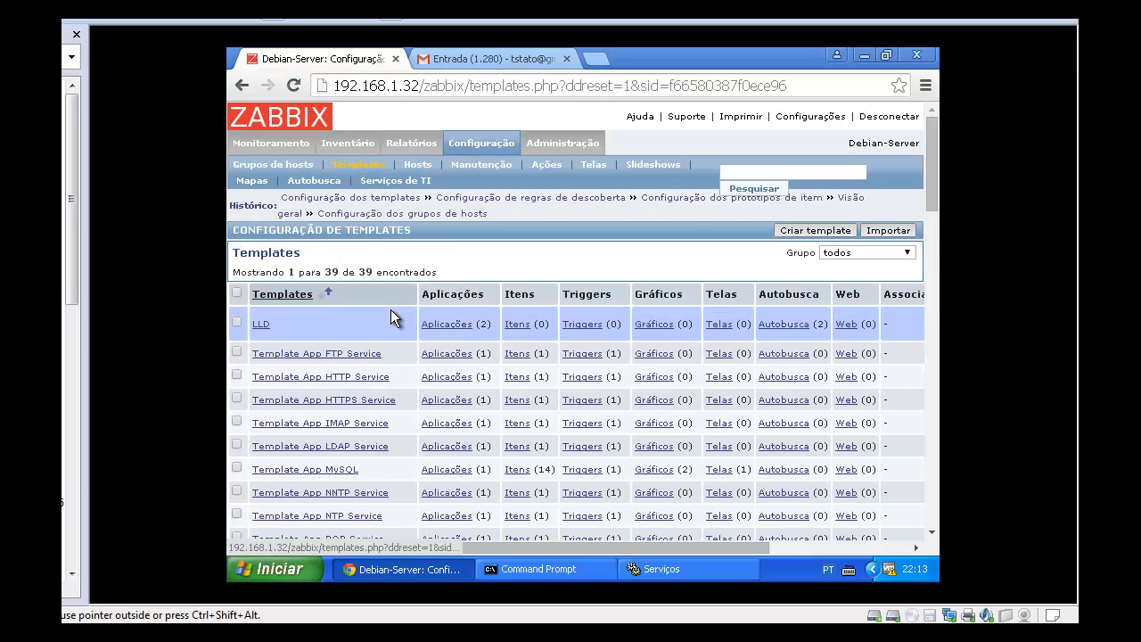
pyautogui.click(777, 326)
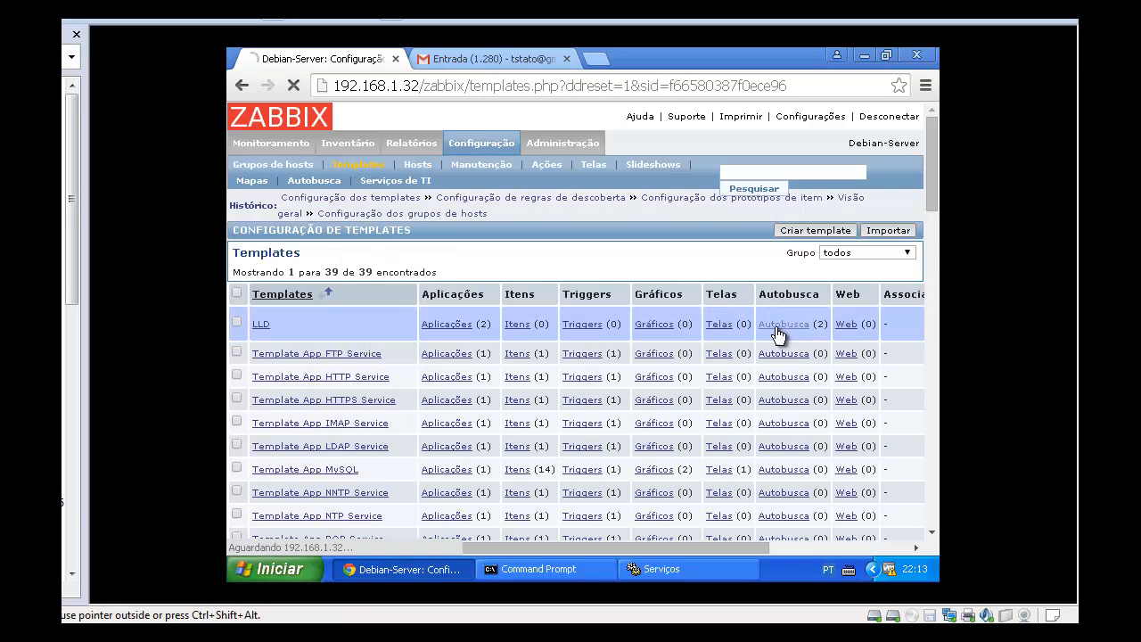
pyautogui.click(480, 370)
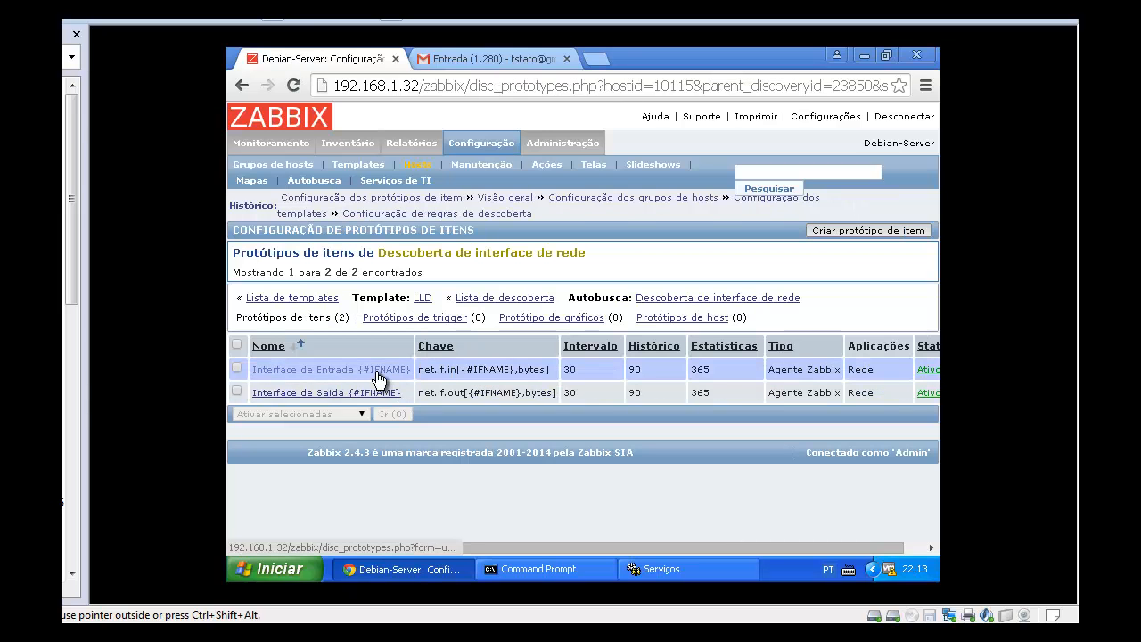
pyautogui.click(378, 372)
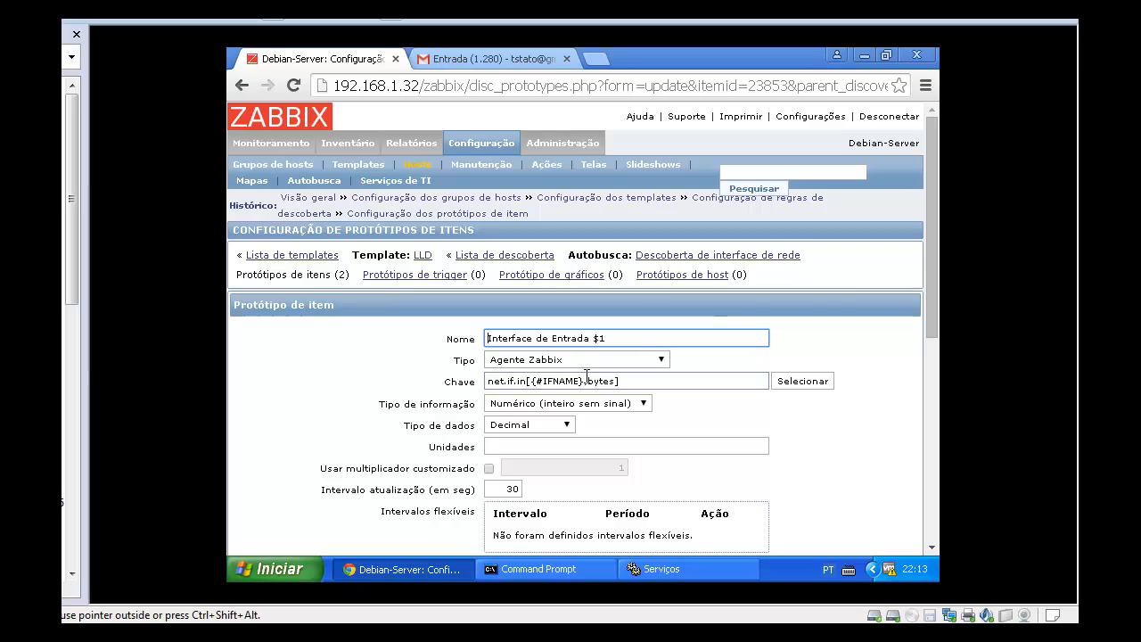
# Change the incoming prototype's key to net.if.in[{#IFNAME},], set its units to k, and save it
pyautogui.click(596, 381)
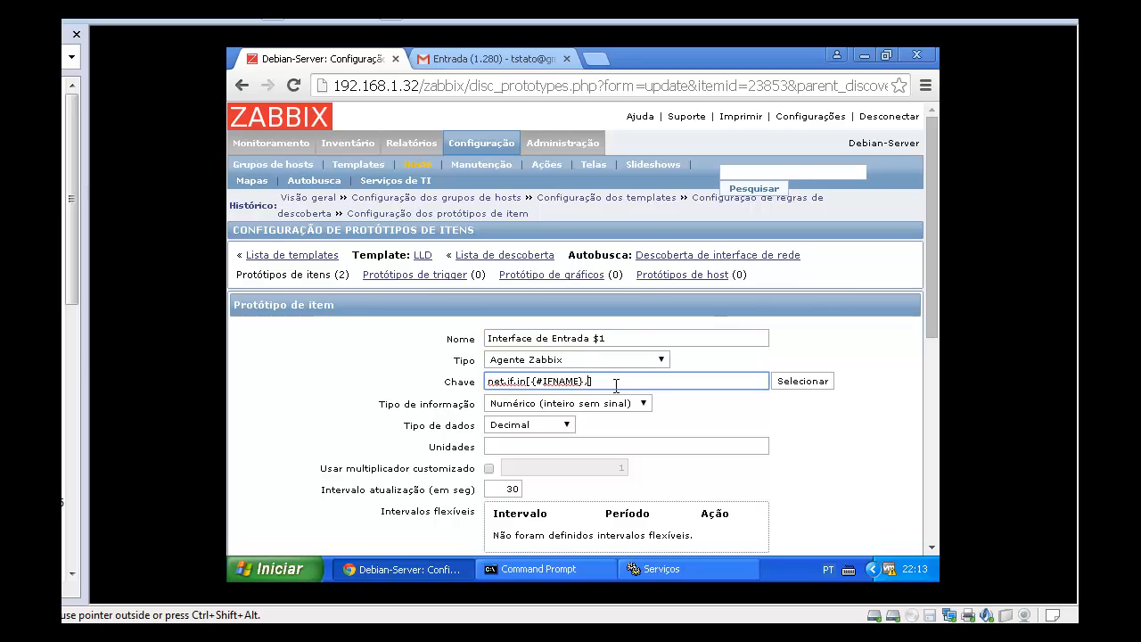
pyautogui.click(543, 446)
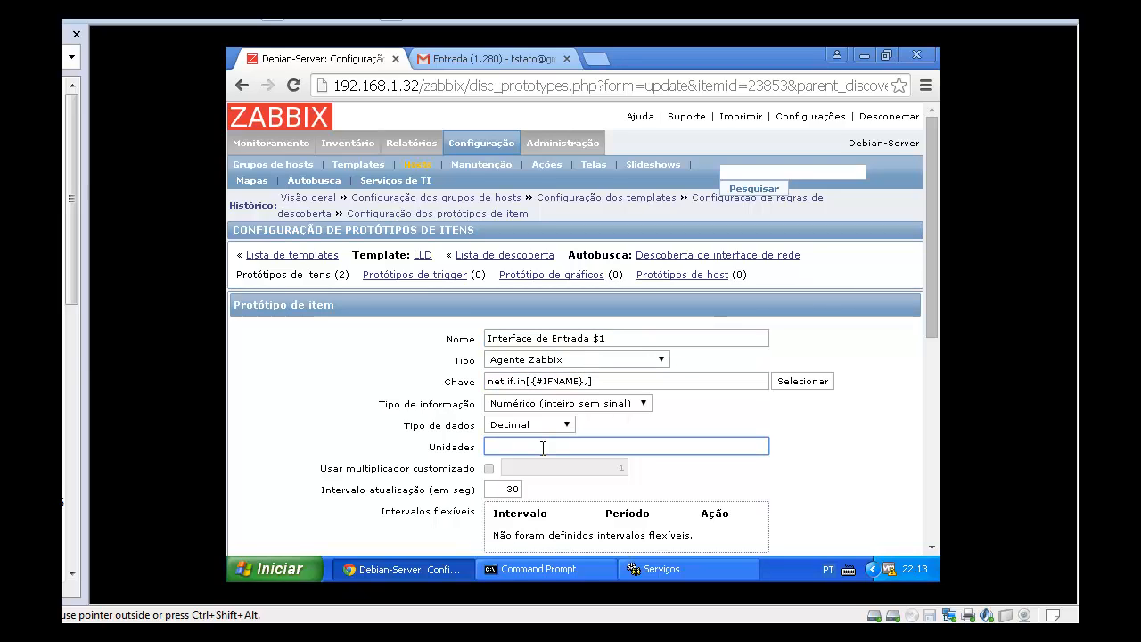
pyautogui.write('k')
pyautogui.scroll(-6, 406, 449)
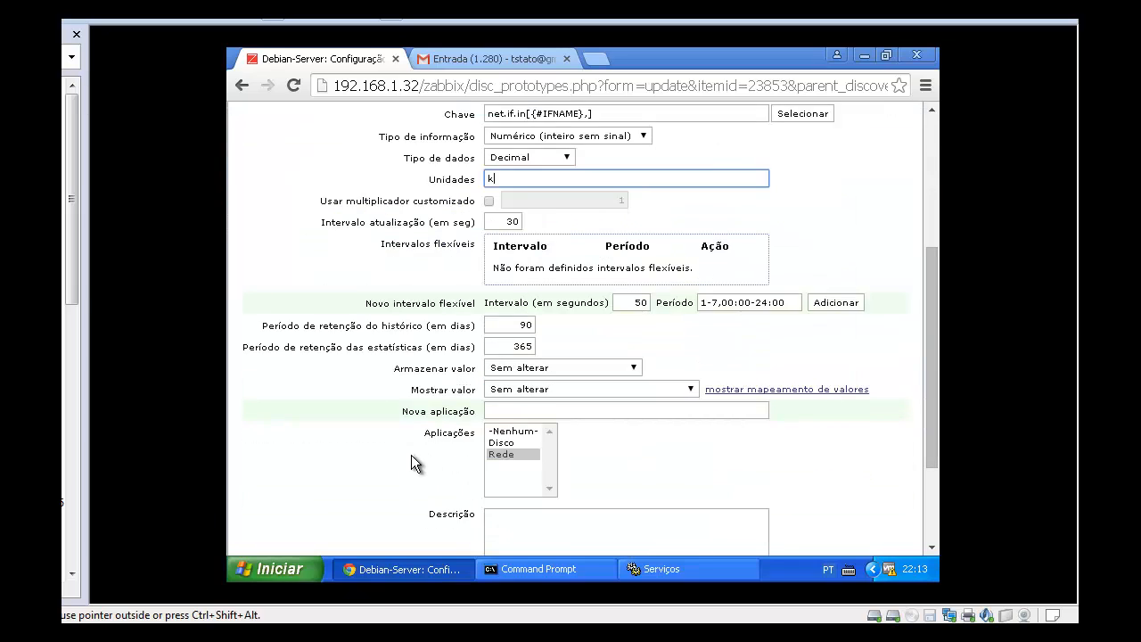
pyautogui.click(325, 499)
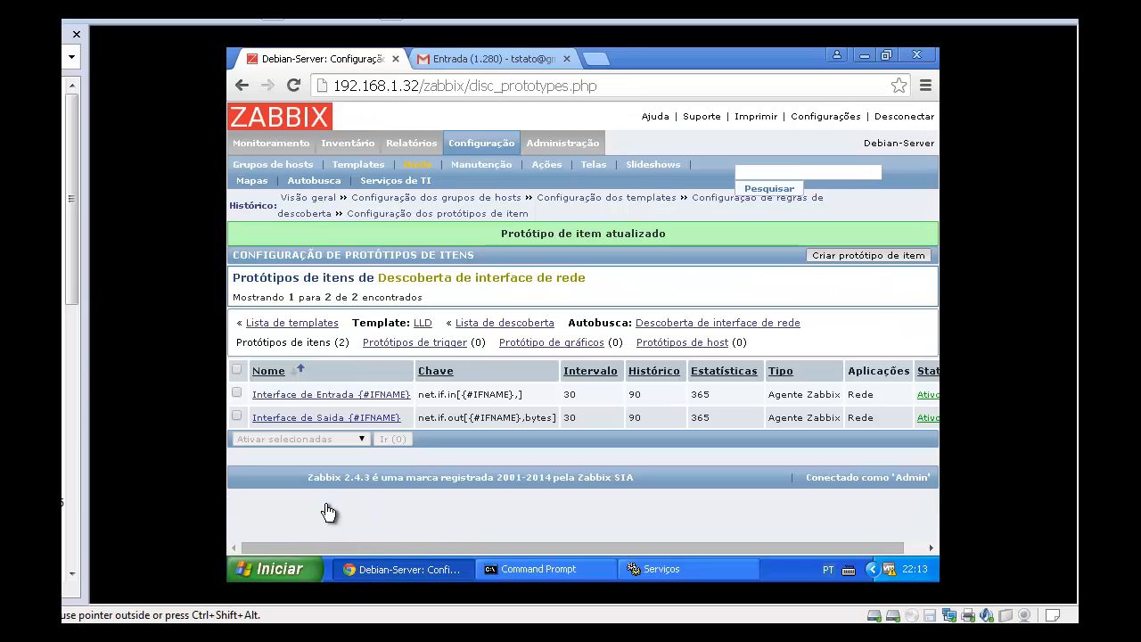
# Change the "Interface de Saida {#IFNAME}" prototype's key to net.if.out[{#IFNAME},], set its units to k, and save it
pyautogui.click(361, 417)
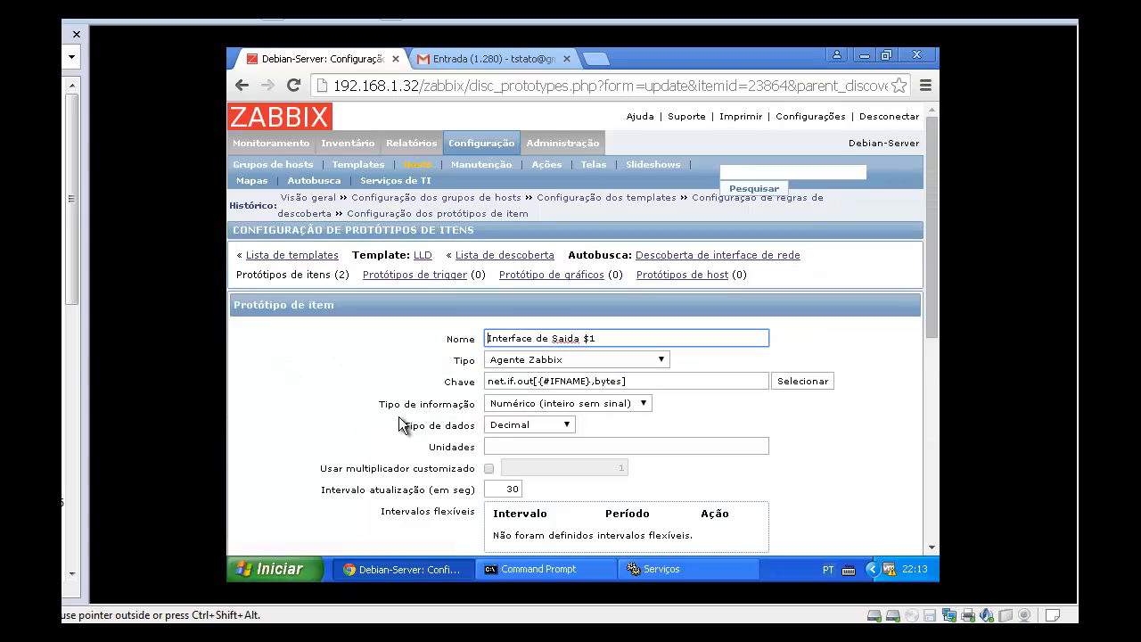
pyautogui.click(598, 380)
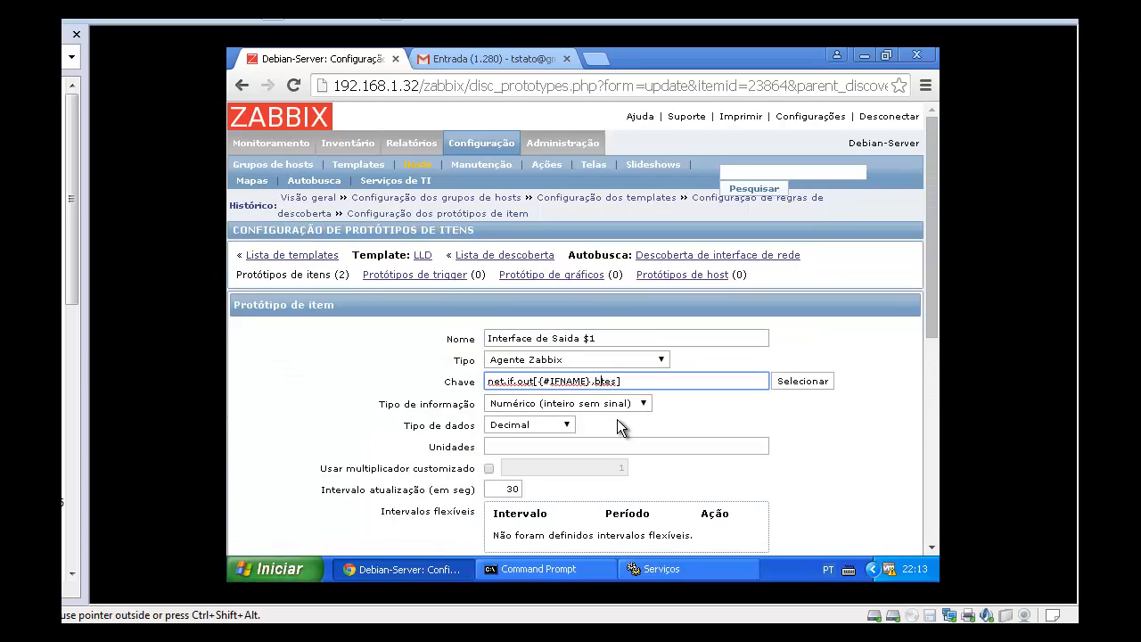
pyautogui.click(543, 447)
pyautogui.write('k')
pyautogui.scroll(-5, 537, 448)
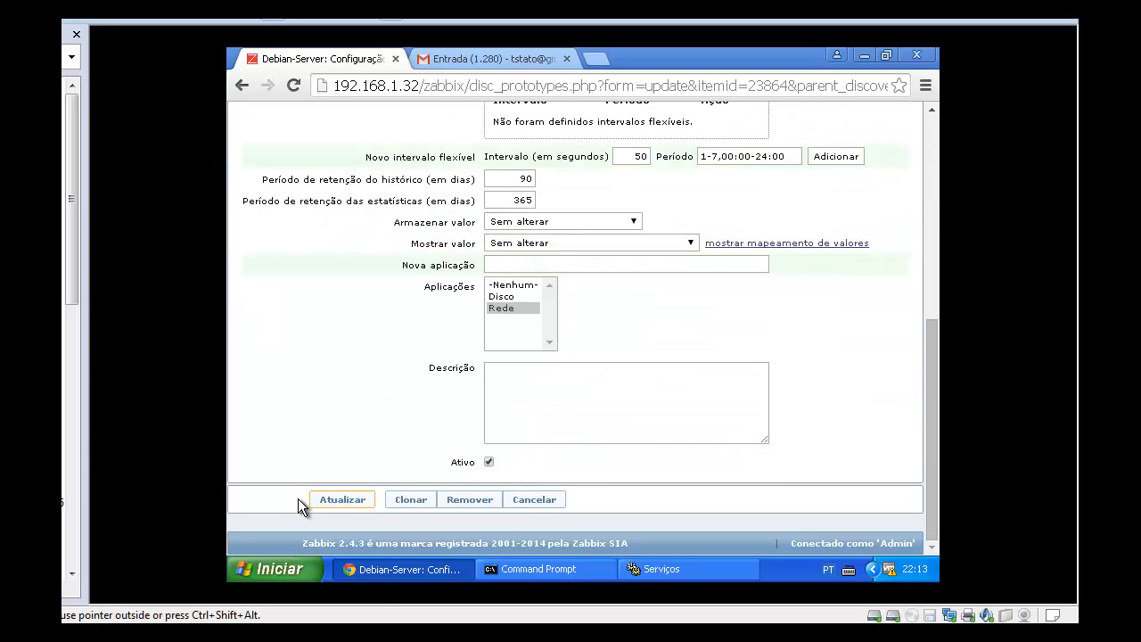
pyautogui.click(348, 499)
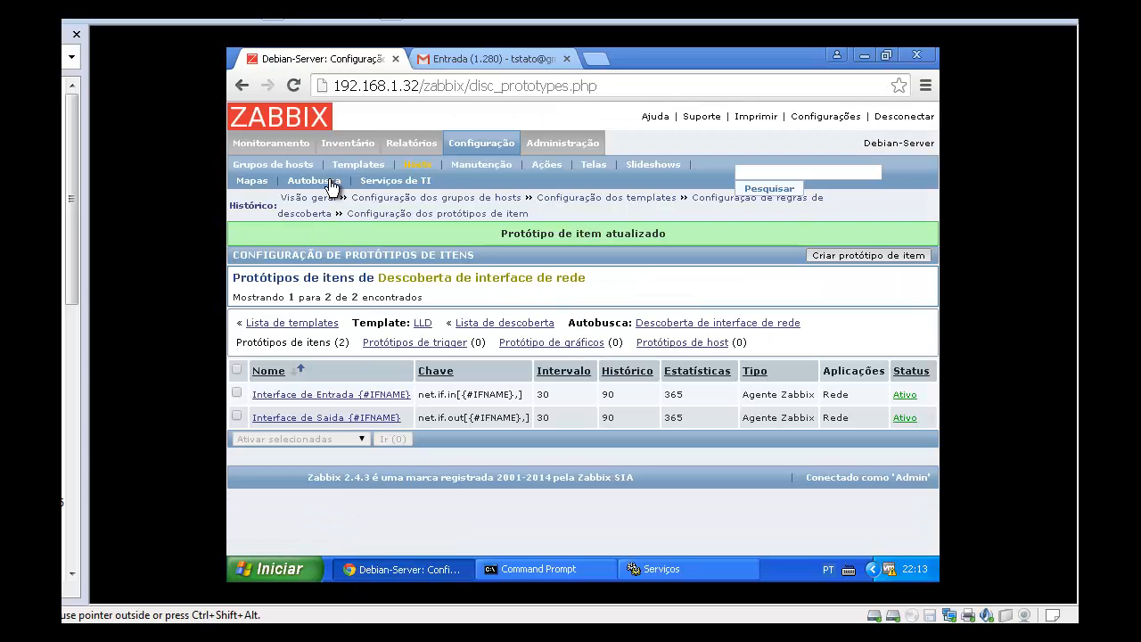
# Open the monitoring overview and examine how the incoming and outgoing interface values are displayed for both hosts
pyautogui.moveTo(290, 145)
pyautogui.click(344, 170)
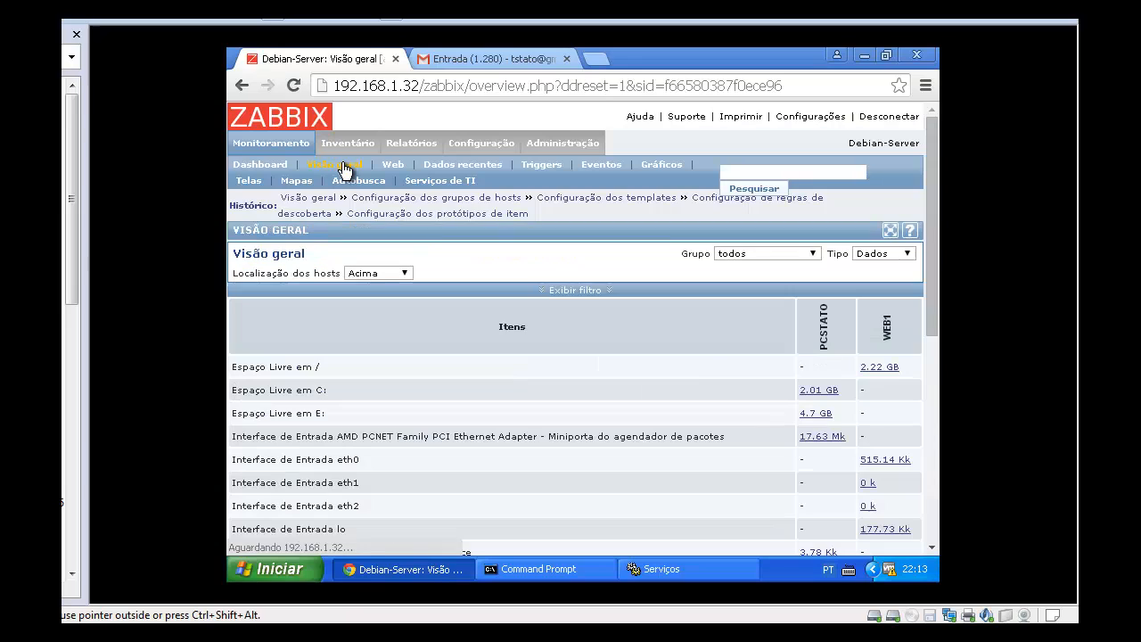
pyautogui.scroll(-3, 465, 331)
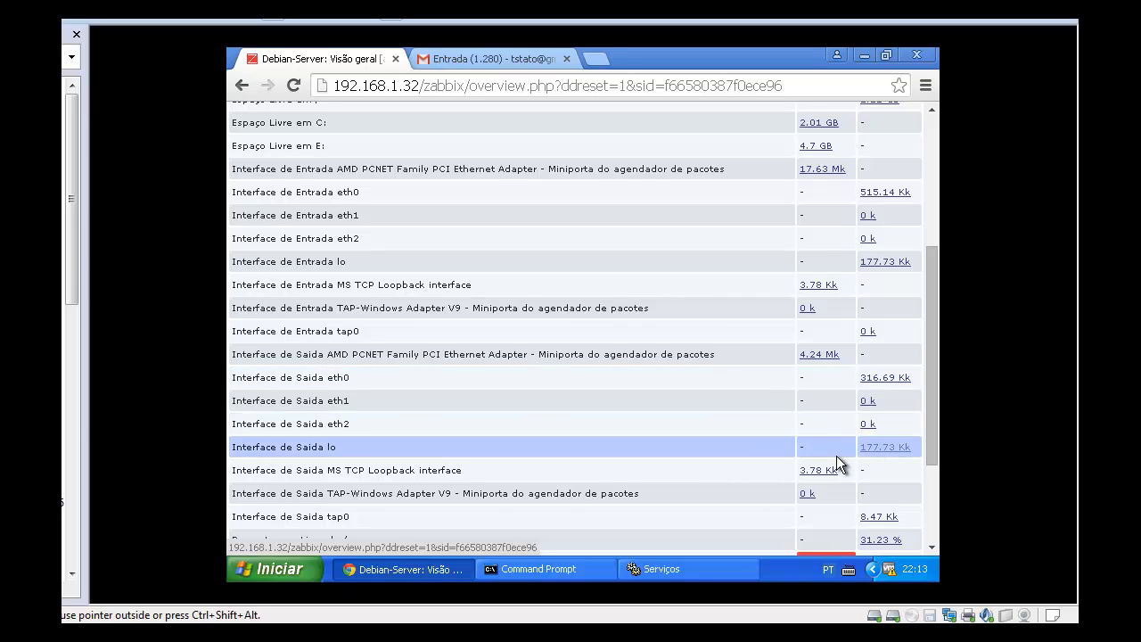
pyautogui.scroll(3, 500, 340)
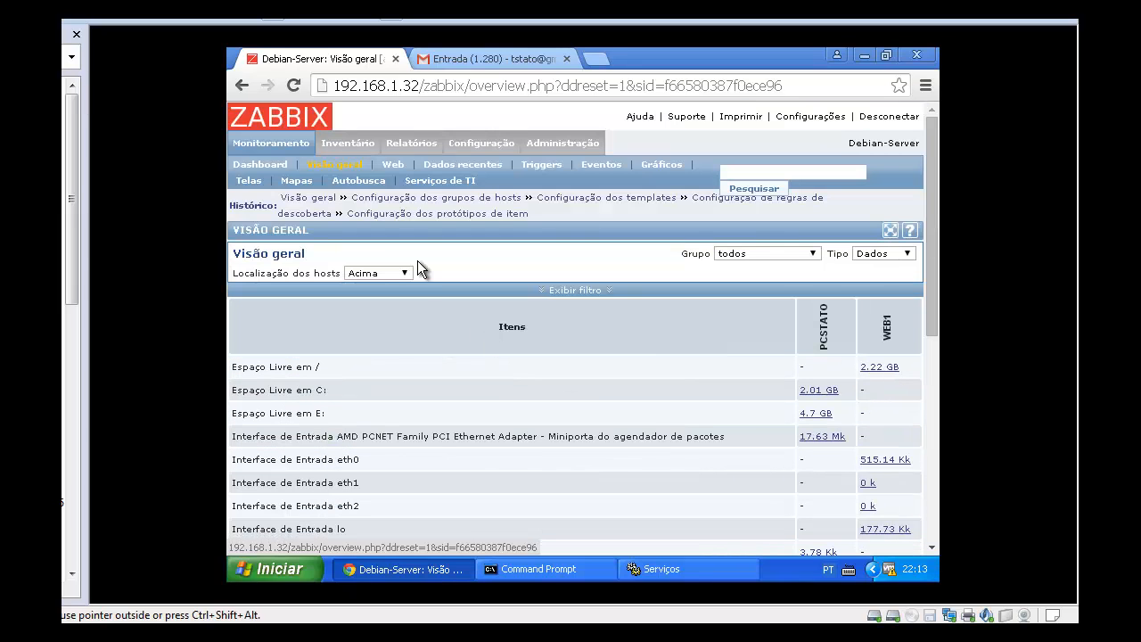
pyautogui.moveTo(477, 145)
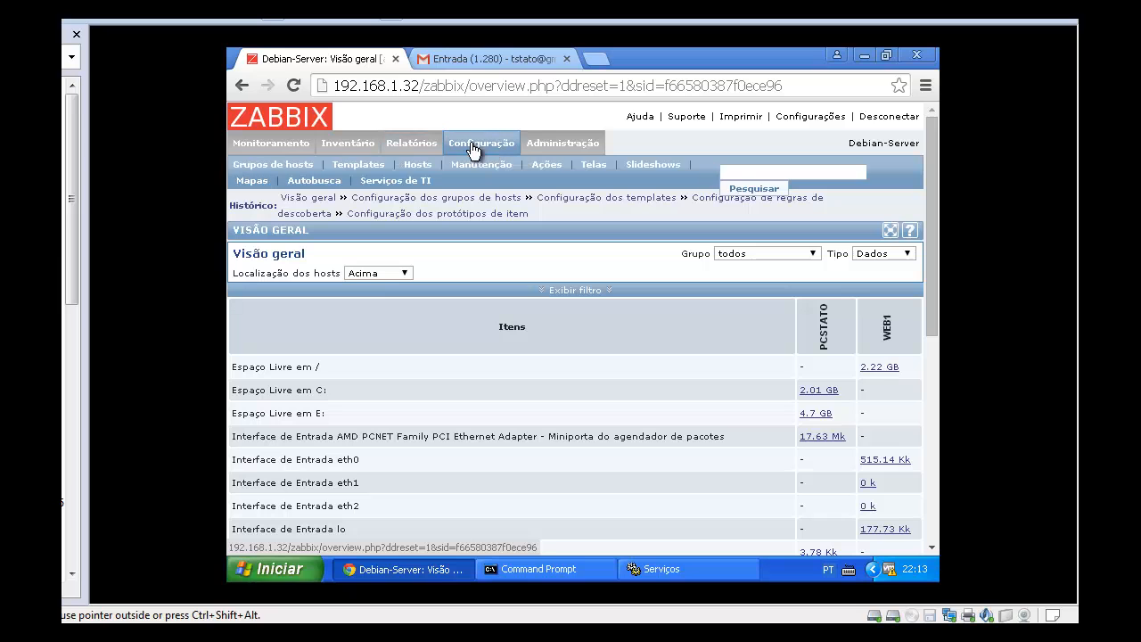
pyautogui.click(358, 166)
pyautogui.scroll(-3, 404, 345)
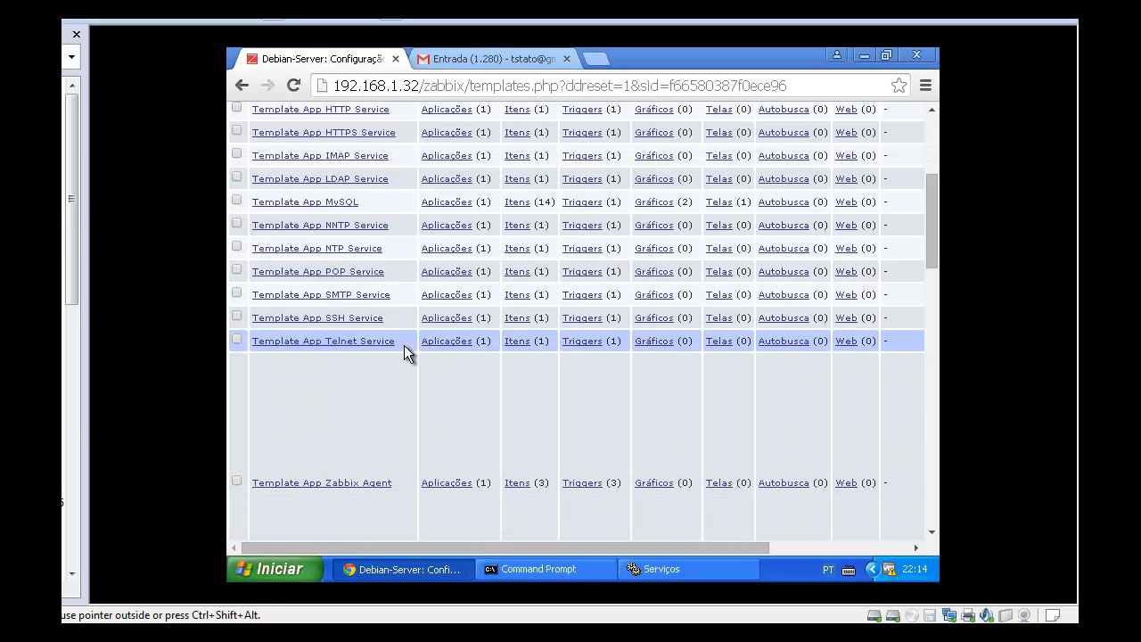
pyautogui.scroll(3, 404, 345)
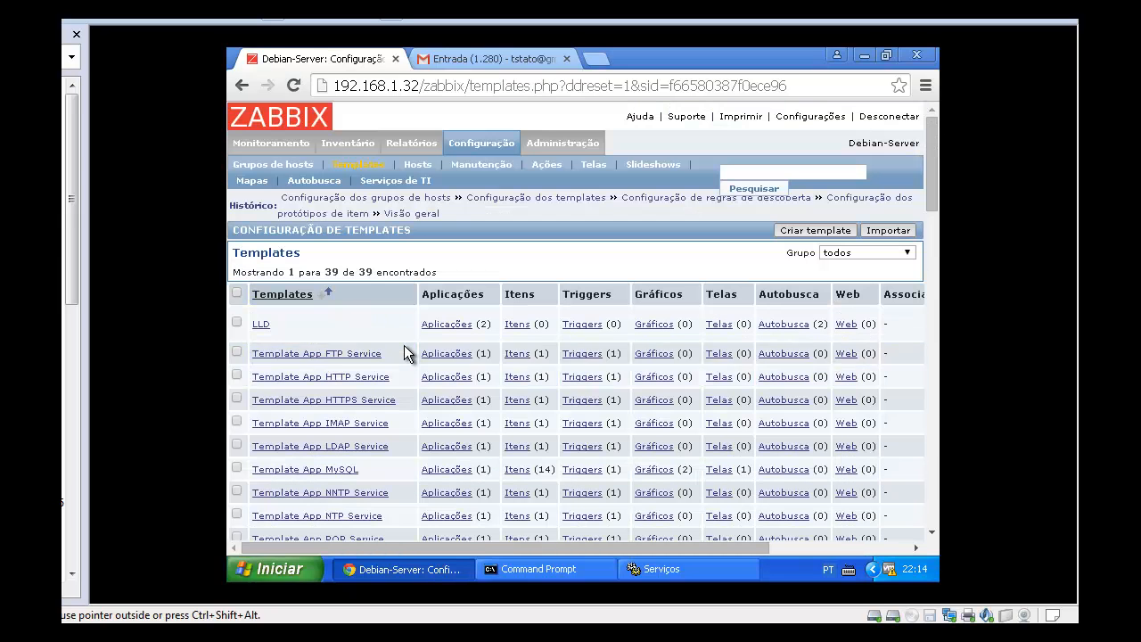
pyautogui.click(343, 175)
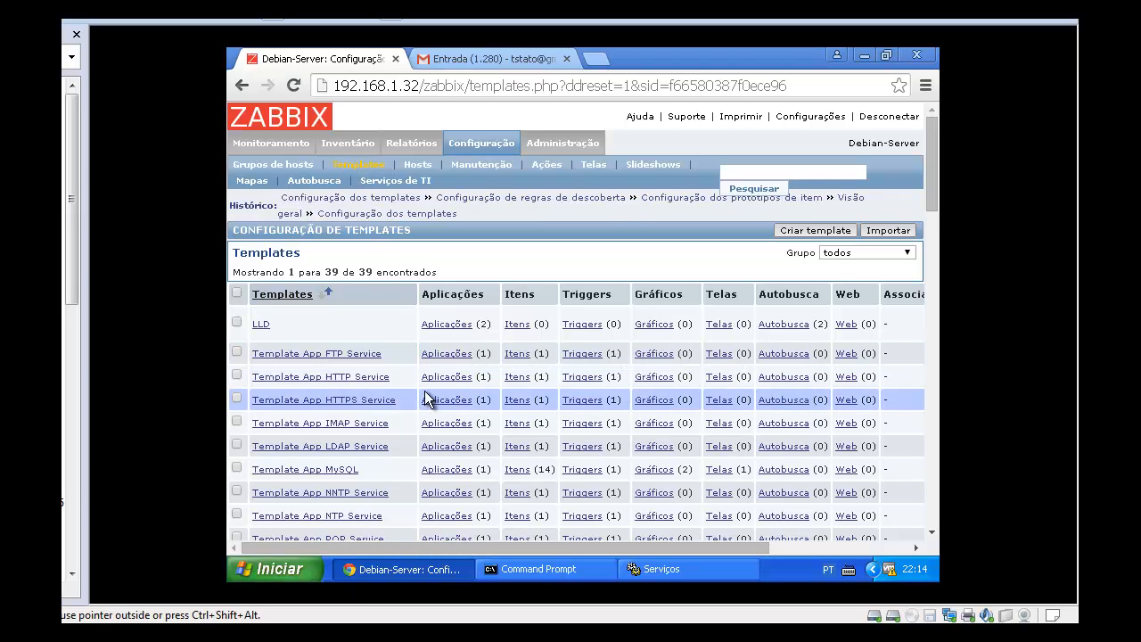
pyautogui.scroll(-5, 428, 400)
pyautogui.scroll(5, 426, 397)
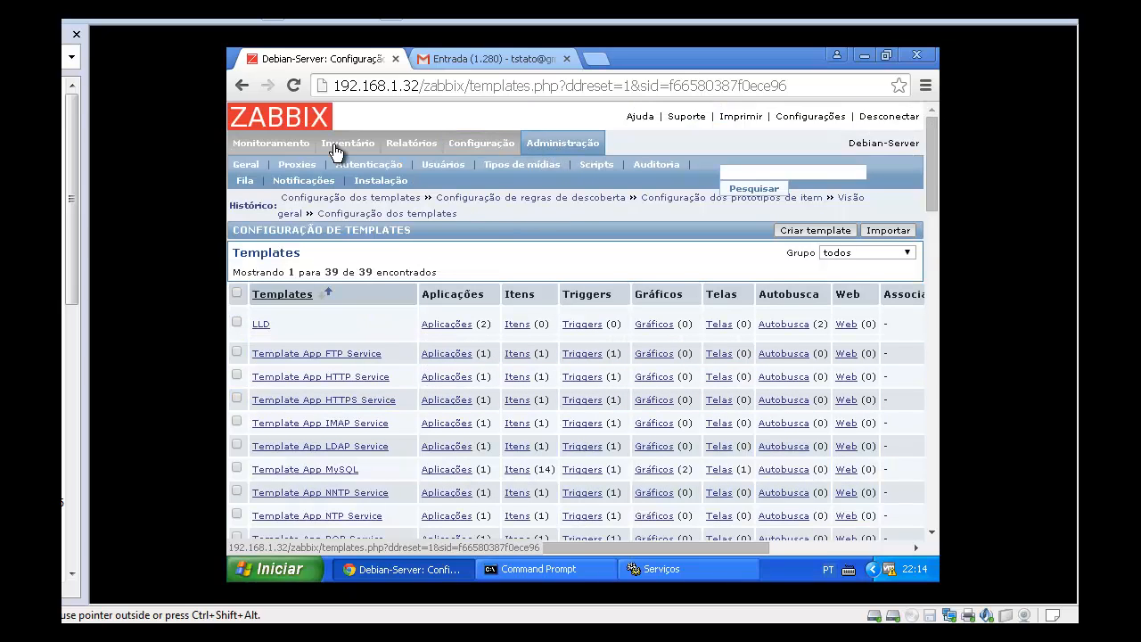
pyautogui.moveTo(338, 151)
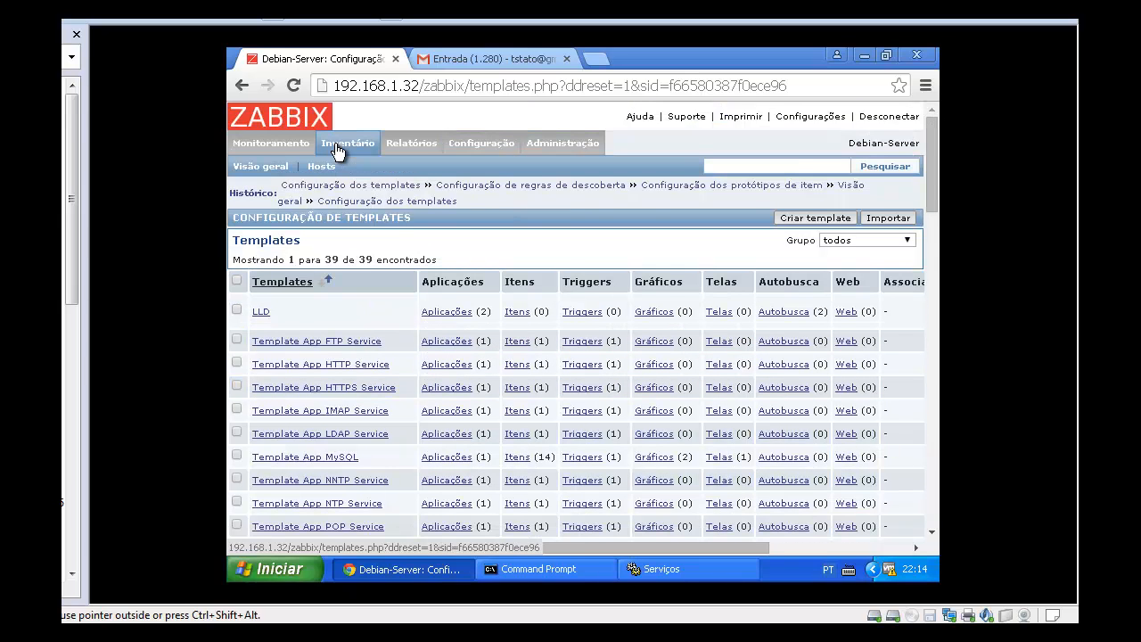
pyautogui.moveTo(468, 147)
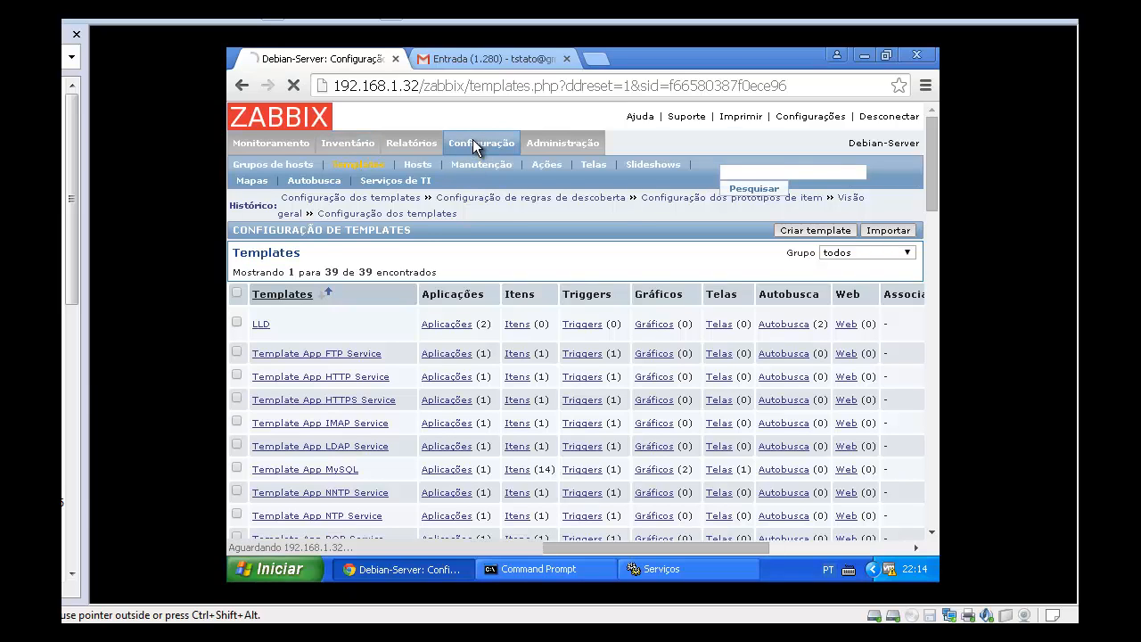
# Open the LLD template's discovery rules and start a new graph prototype for "Descoberta de Sistemas de Arquivos"
pyautogui.click(472, 141)
pyautogui.moveTo(435, 150)
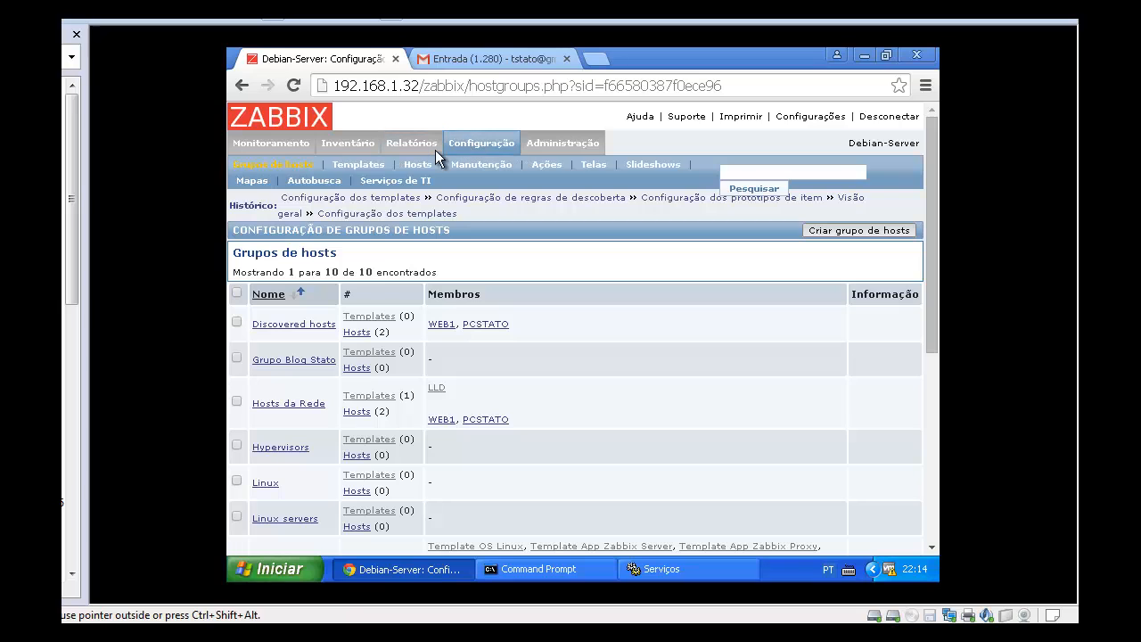
pyautogui.click(351, 167)
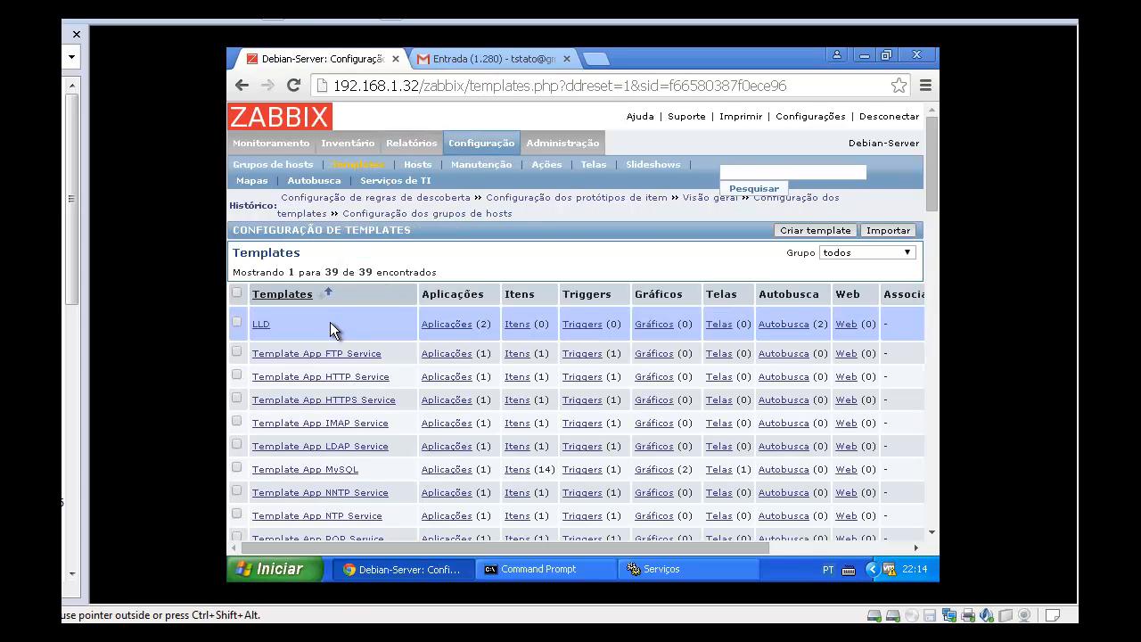
pyautogui.click(782, 325)
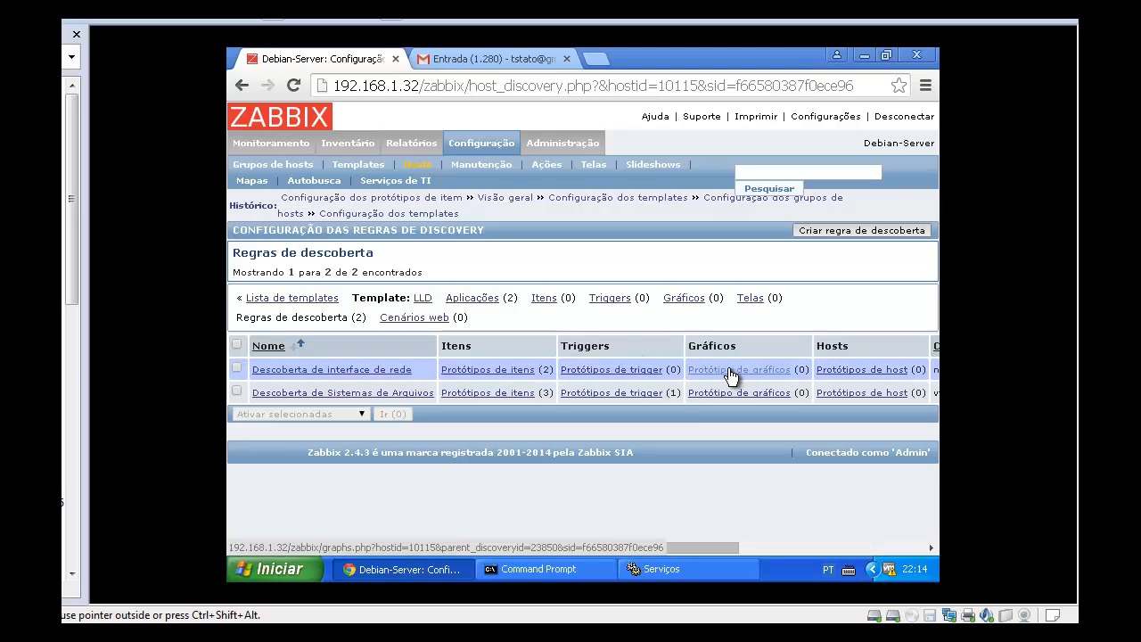
pyautogui.click(707, 393)
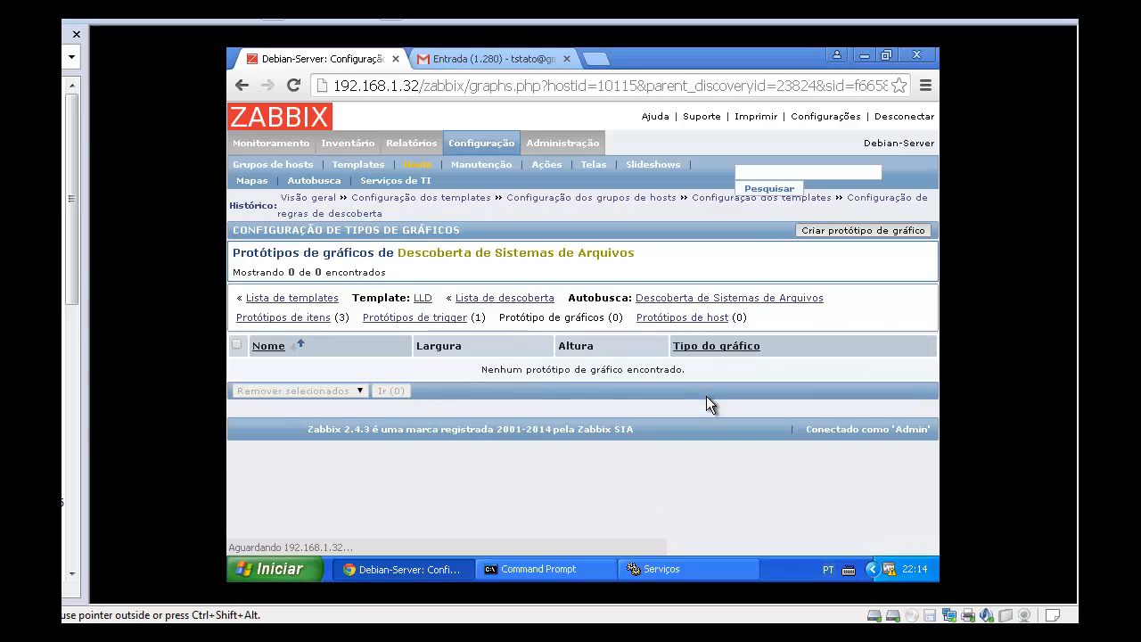
pyautogui.click(826, 231)
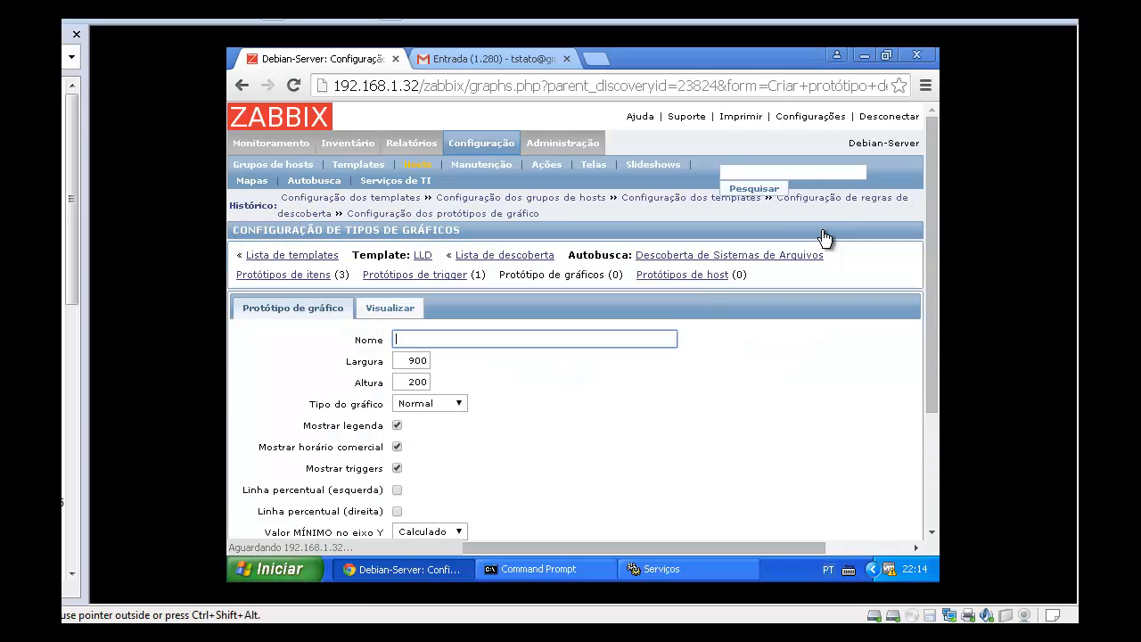
# Name the new graph prototype "Uso do Disco $1"
pyautogui.click(446, 340)
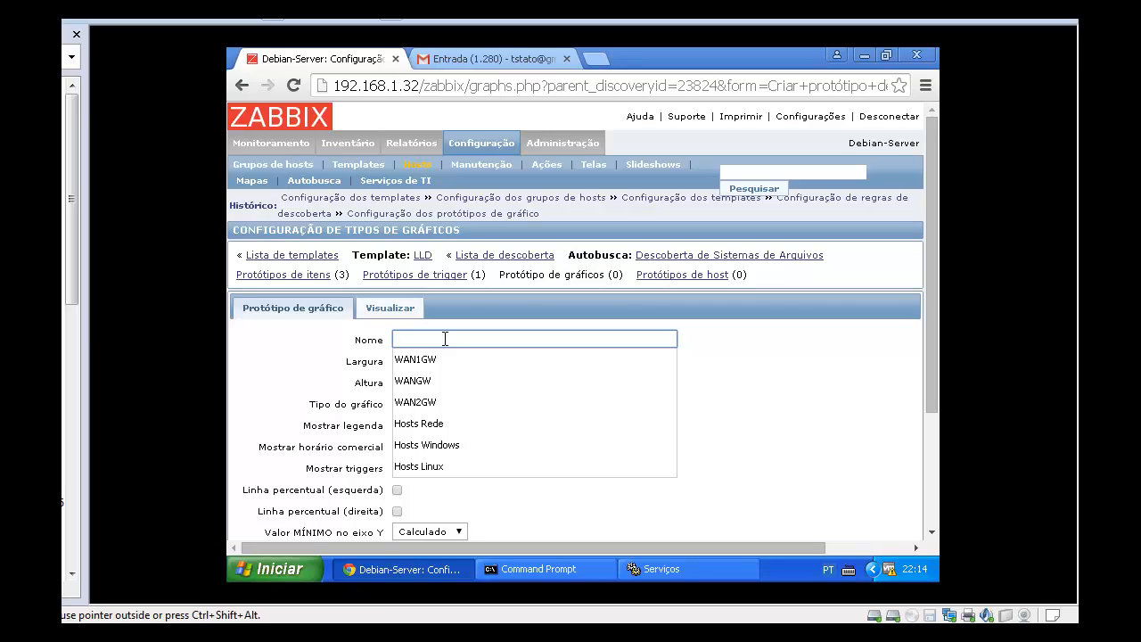
pyautogui.write('I')
pyautogui.press('BackSpace')
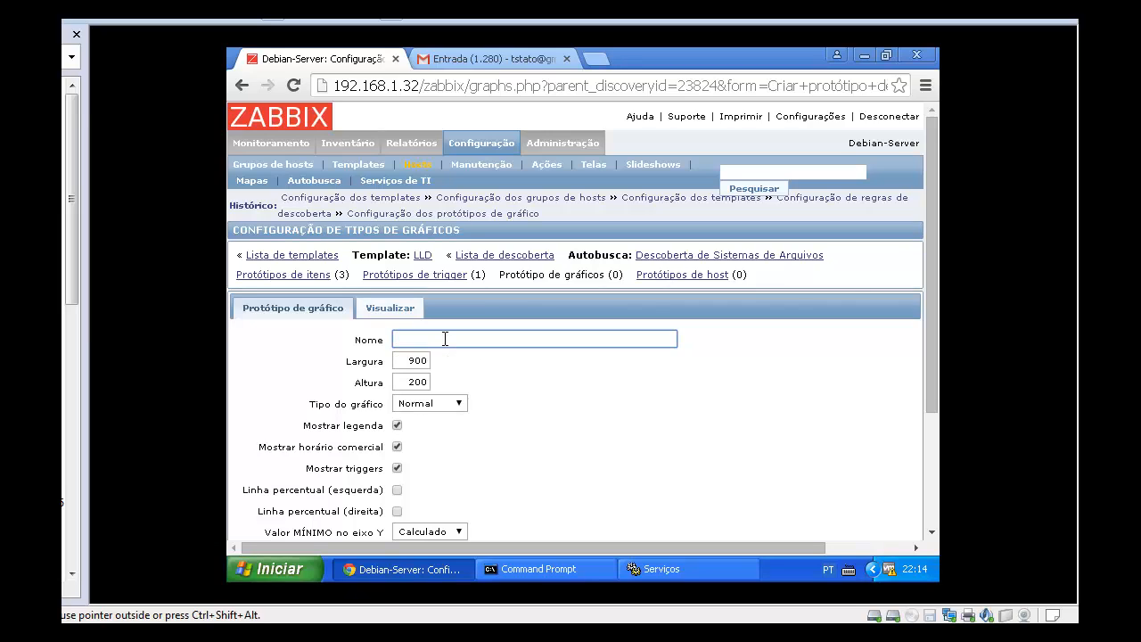
pyautogui.write('Uso do Disco $1')
# Add the item prototypes "Espaço Livre em {#FSNAME}" and "USO de Disco {#FSNAME}" to the graph prototype
pyautogui.scroll(-2, 443, 338)
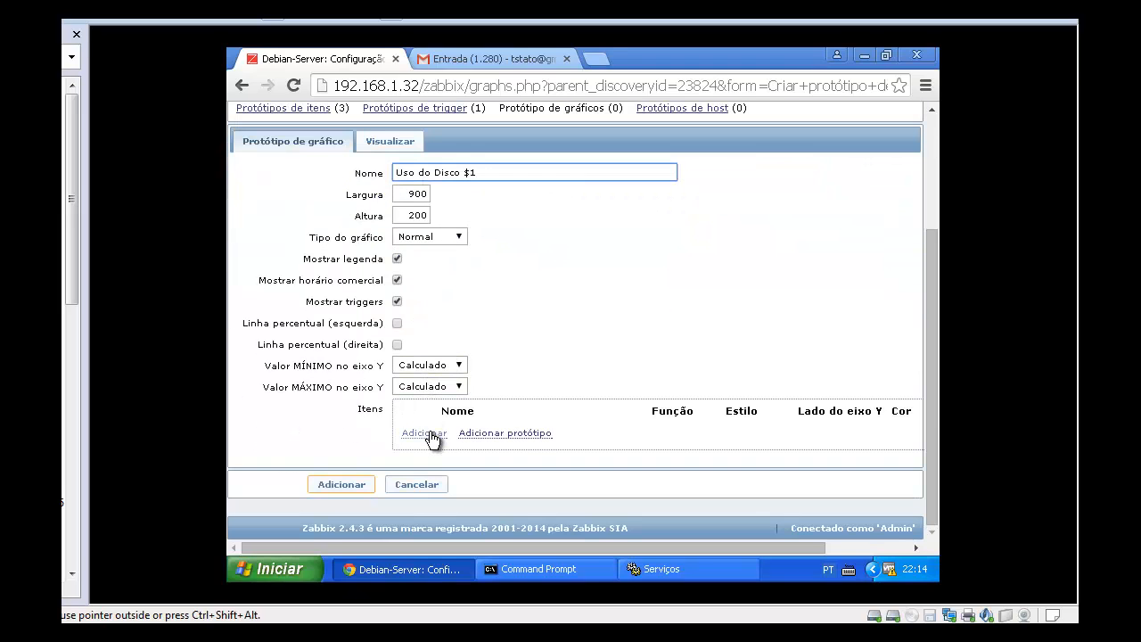
pyautogui.click(500, 433)
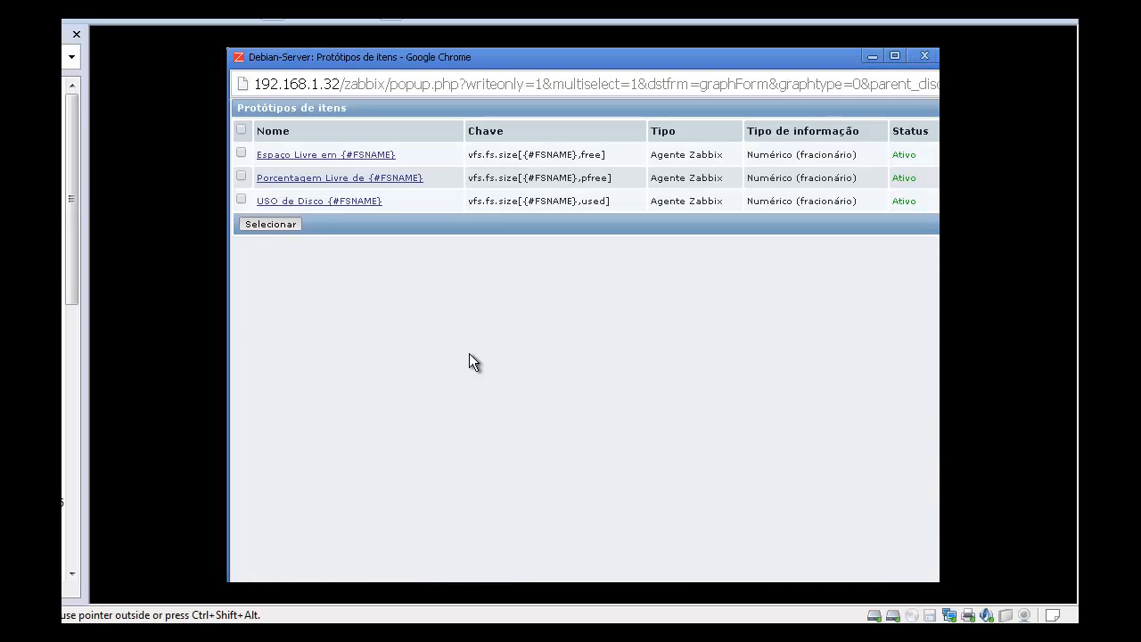
pyautogui.click(242, 152)
pyautogui.click(244, 176)
pyautogui.click(245, 201)
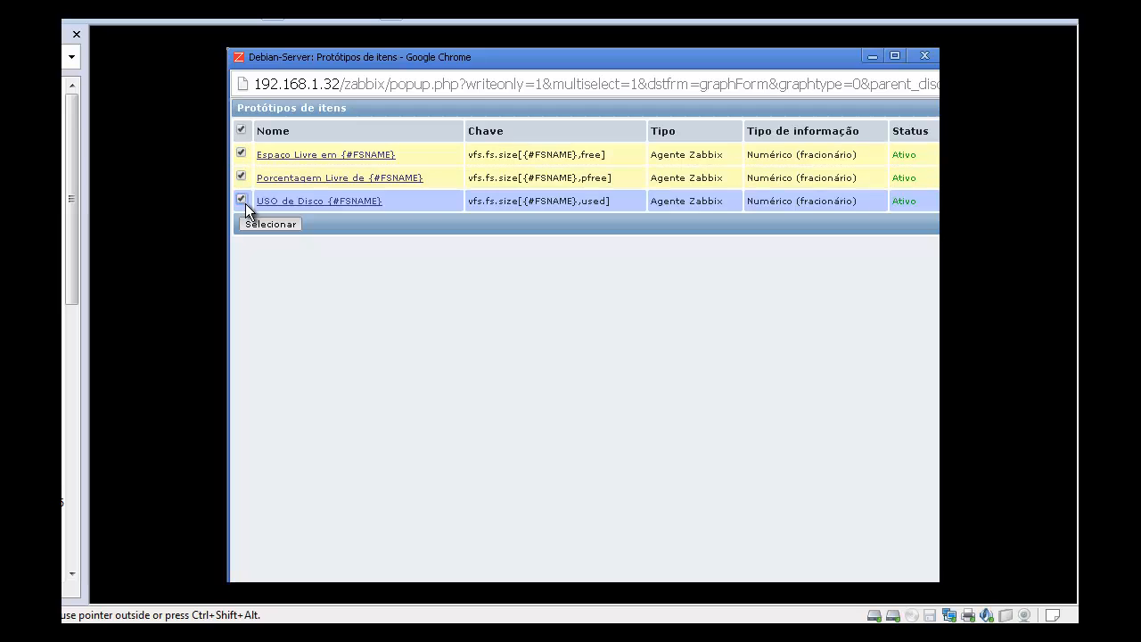
pyautogui.click(241, 177)
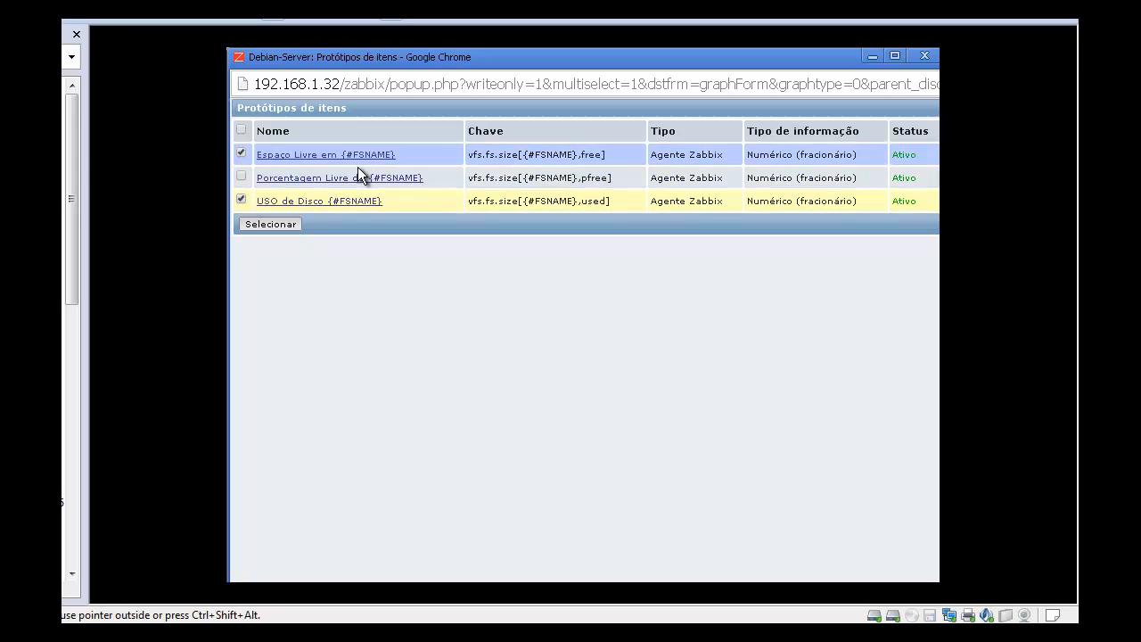
pyautogui.click(280, 225)
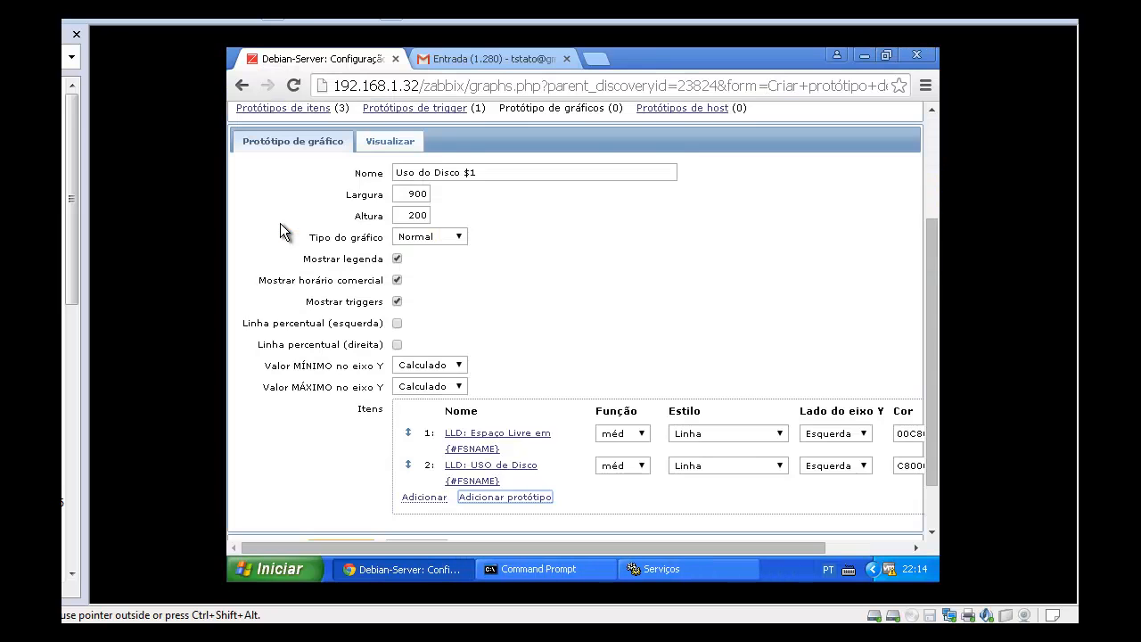
# Check the regular items available for the graph, close the list without adding any, and save the "Uso do Disco $1" graph prototype
pyautogui.scroll(-2, 380, 365)
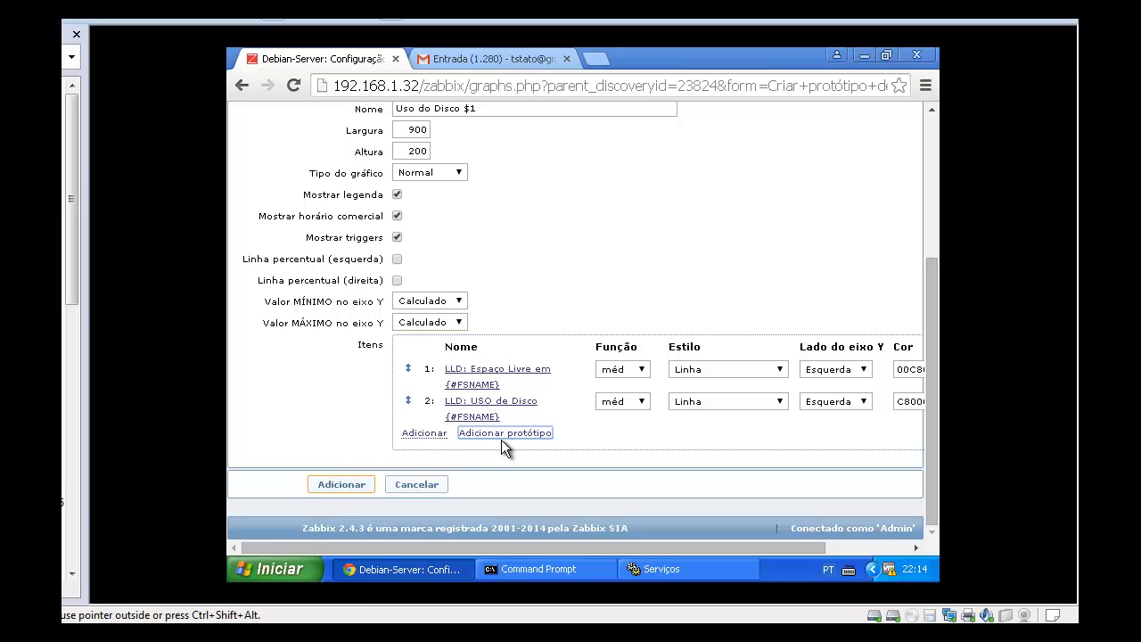
pyautogui.click(424, 435)
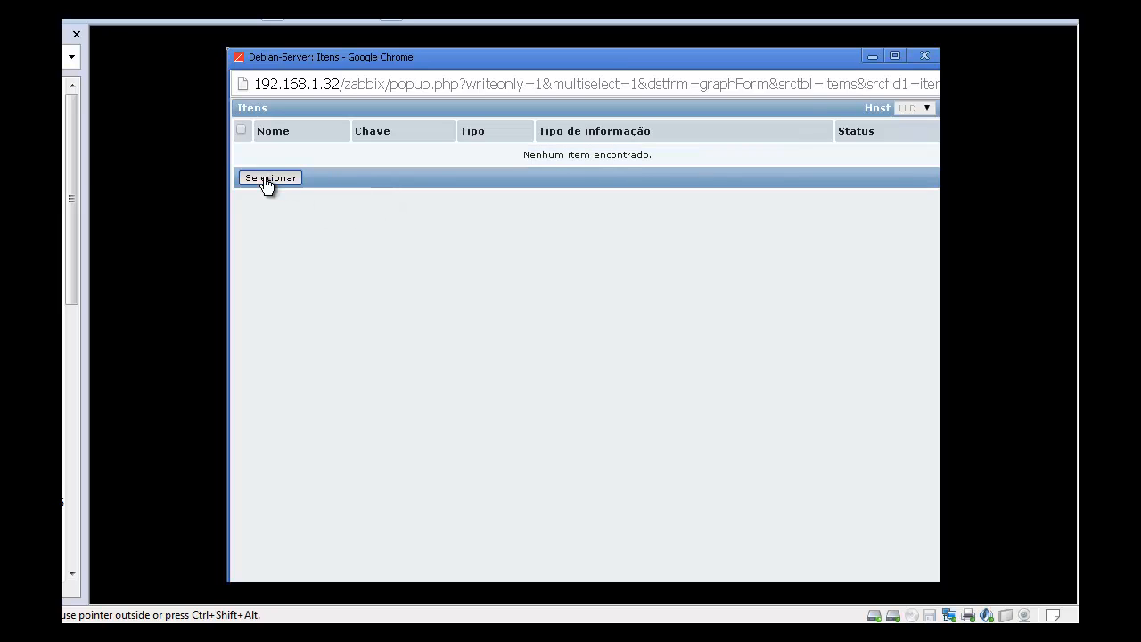
pyautogui.hotkey('ctrl', 'w')
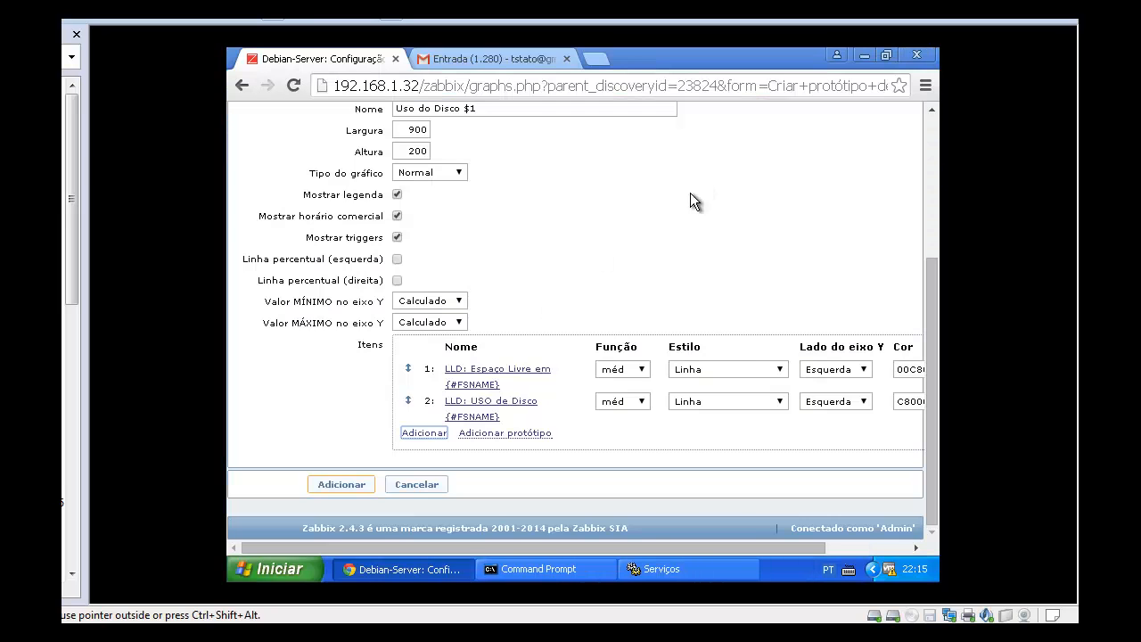
pyautogui.click(364, 484)
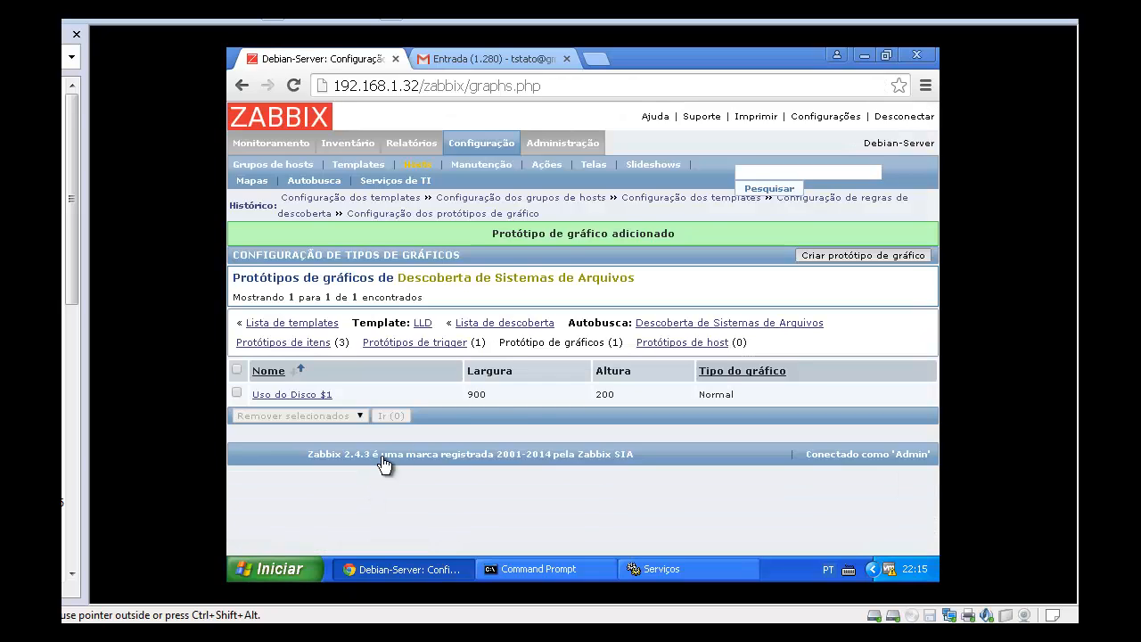
# Reopen the "Uso do Disco $1" graph prototype, review its settings and items, and save it again
pyautogui.click(304, 398)
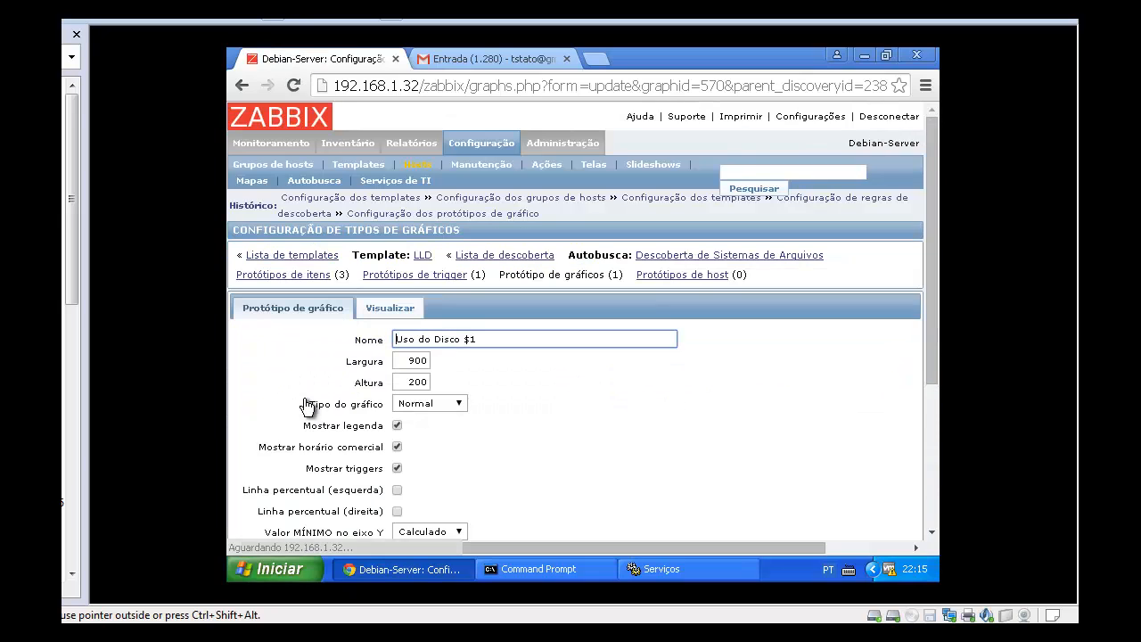
pyautogui.scroll(-3, 306, 402)
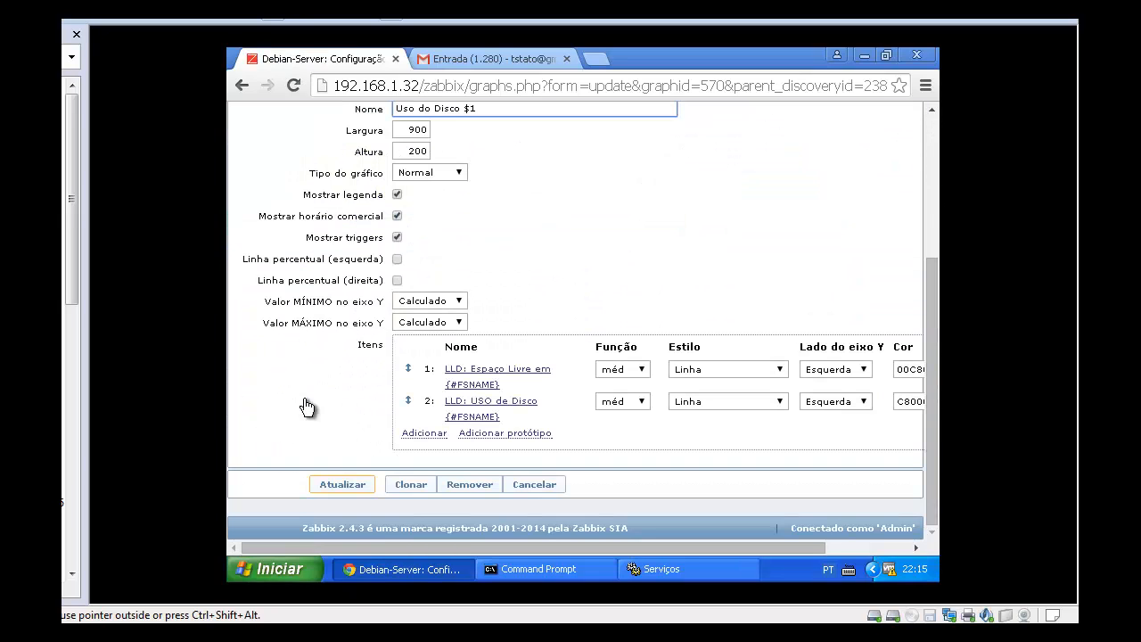
pyautogui.click(343, 485)
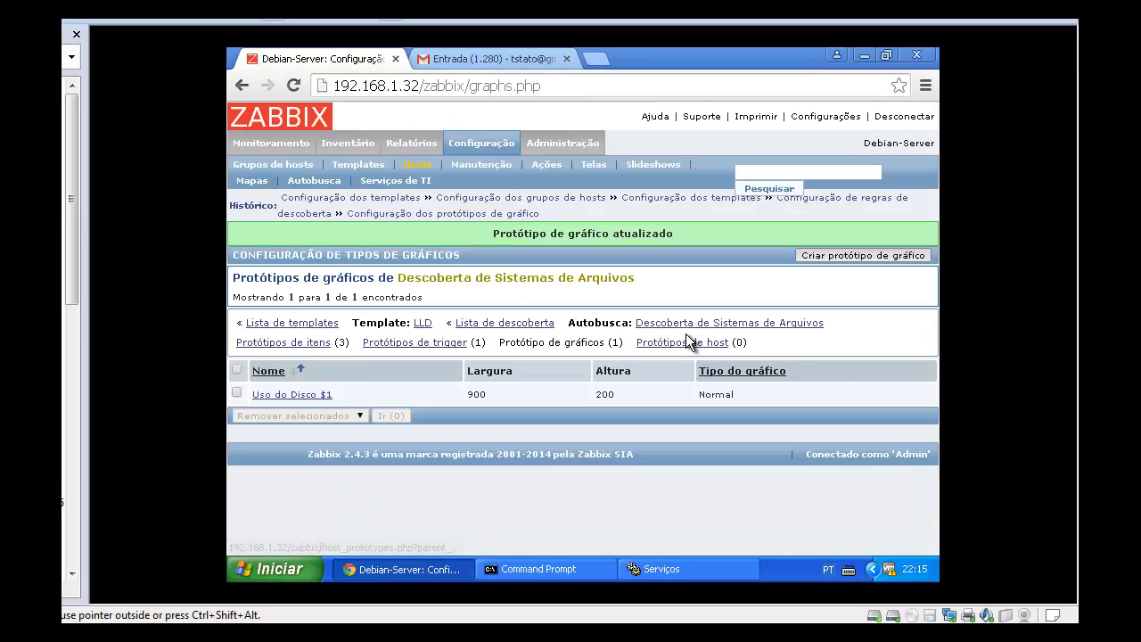
# Return to the LLD template's discovery rules and start a new graph prototype for "Descoberta de interface de rede"
pyautogui.click(684, 325)
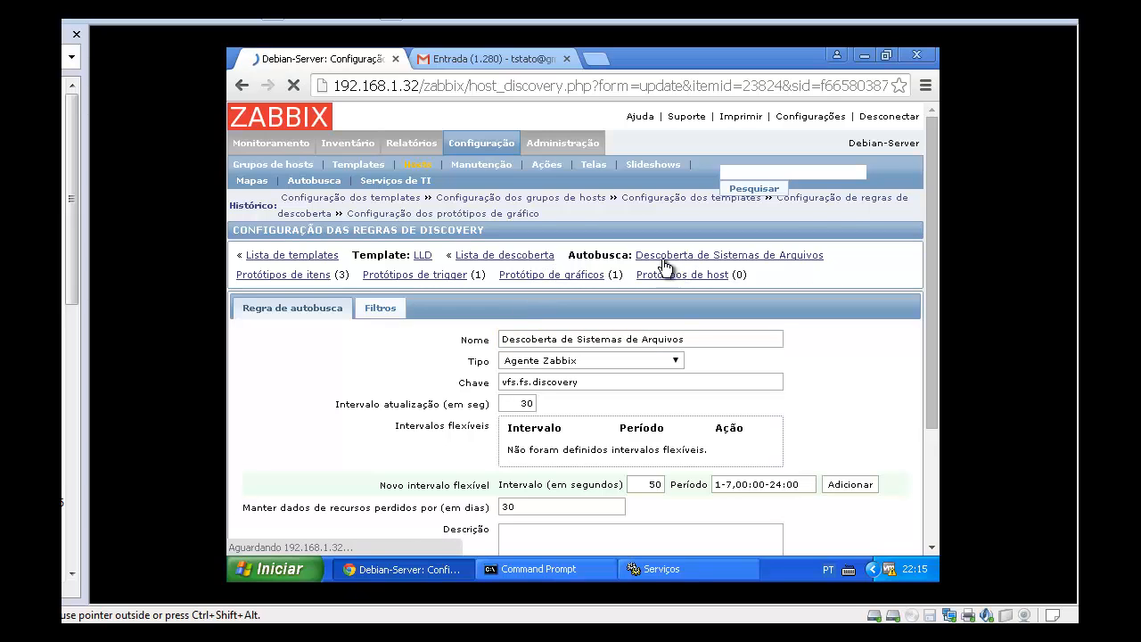
pyautogui.click(515, 258)
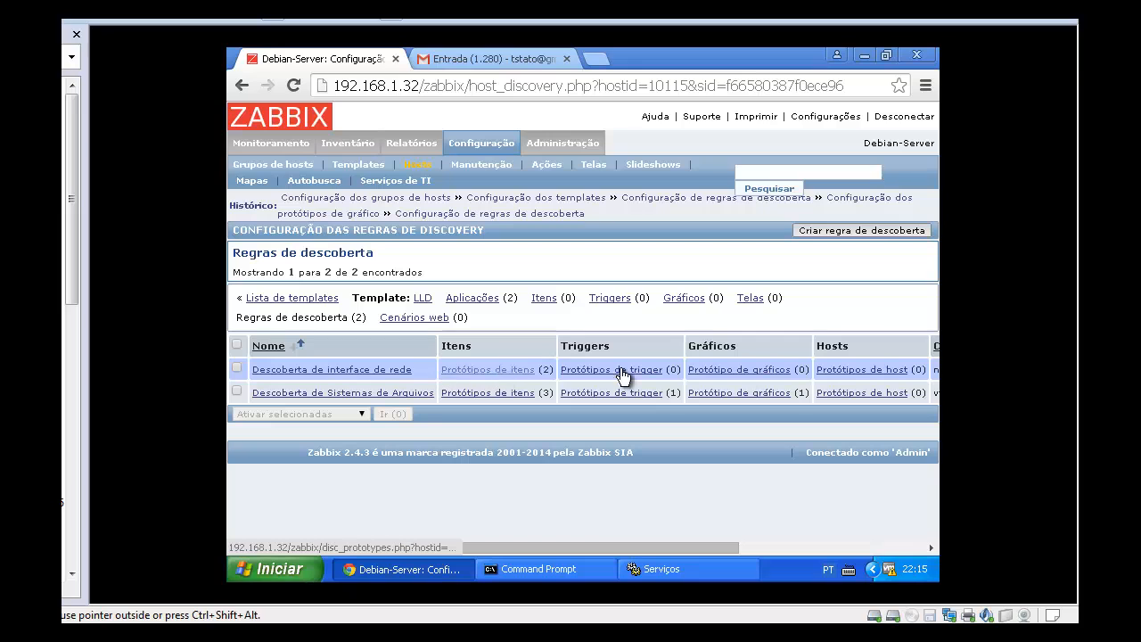
pyautogui.click(755, 369)
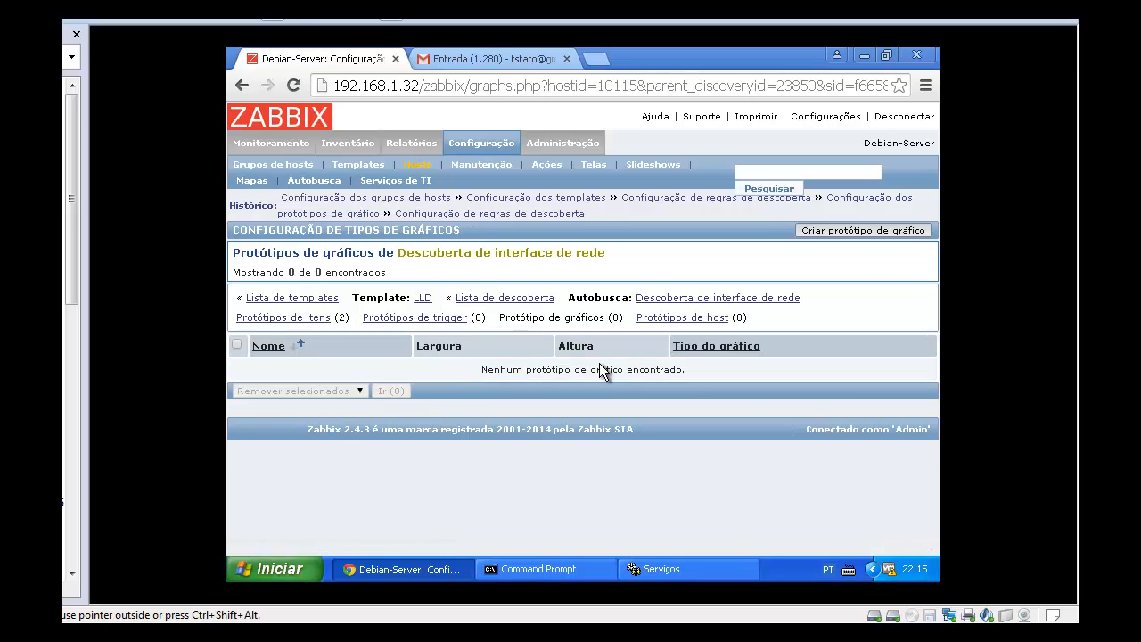
pyautogui.click(862, 230)
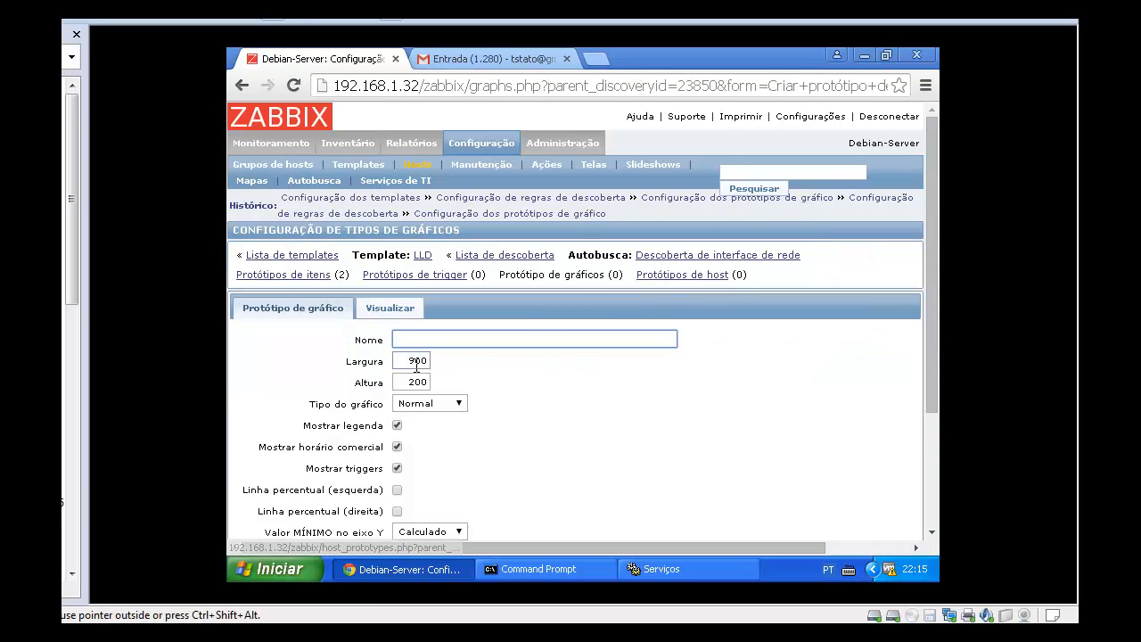
# Name the new graph prototype "Entrada e Saída de Rede"
pyautogui.click(409, 342)
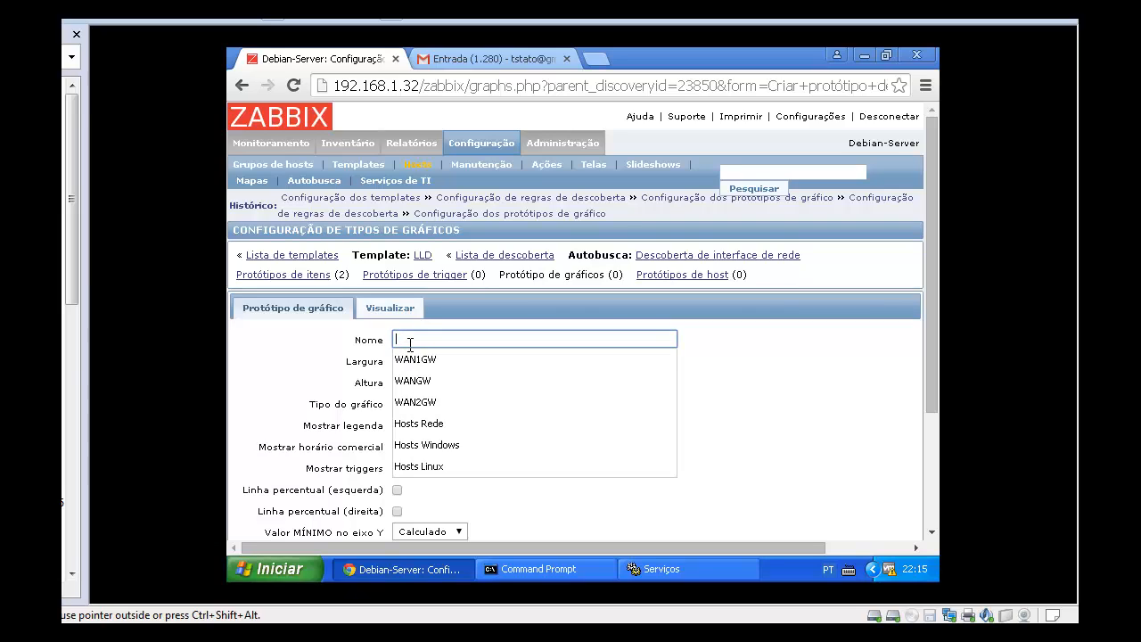
pyautogui.write('Entrad')
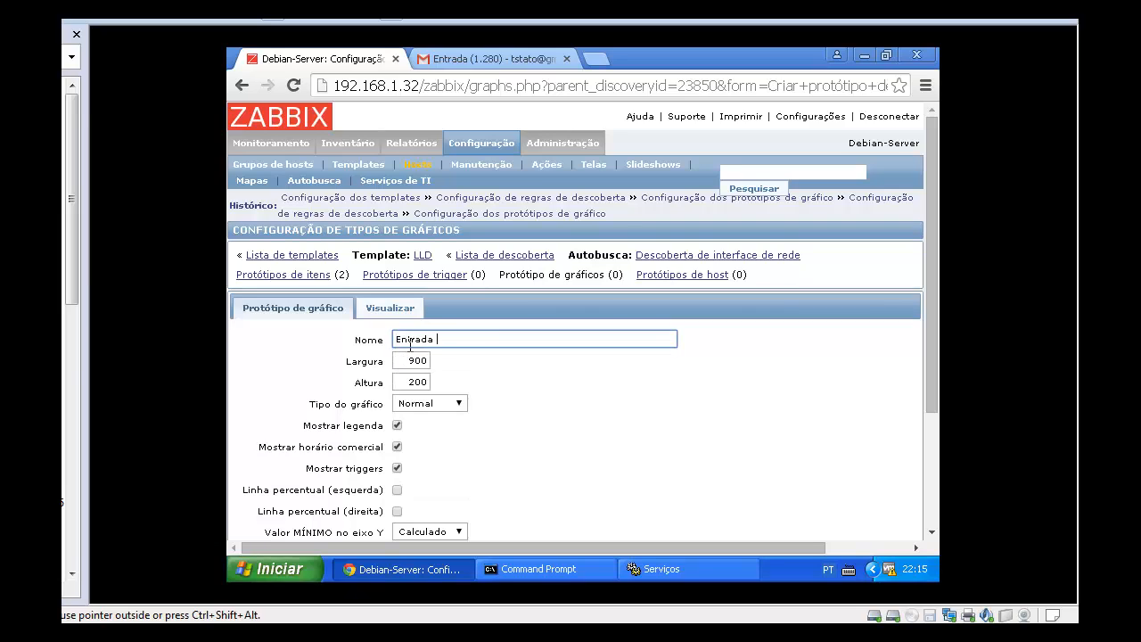
pyautogui.write('aida de')
pyautogui.press('BackSpace')
pyautogui.press('BackSpace')
pyautogui.press('BackSpace')
pyautogui.press('BackSpace')
pyautogui.write('a de Rede')
# Add the item prototypes "Interface de Entrada {#IFNAME}" and "Interface de Saida {#IFNAME}" to the graph prototype and save it
pyautogui.scroll(-3, 406, 366)
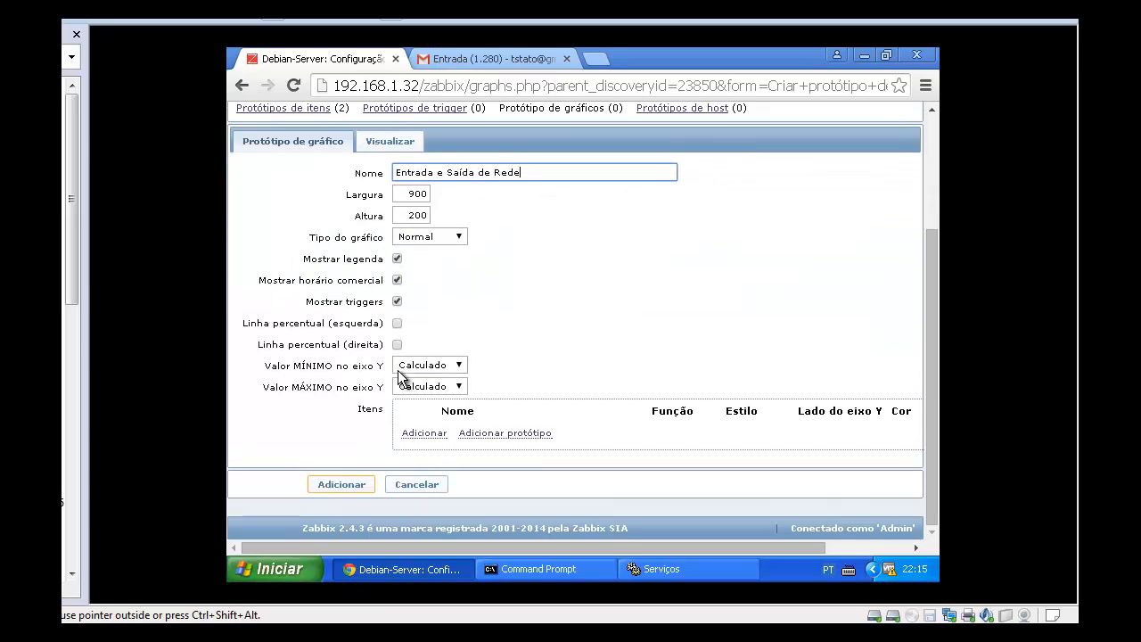
pyautogui.click(436, 433)
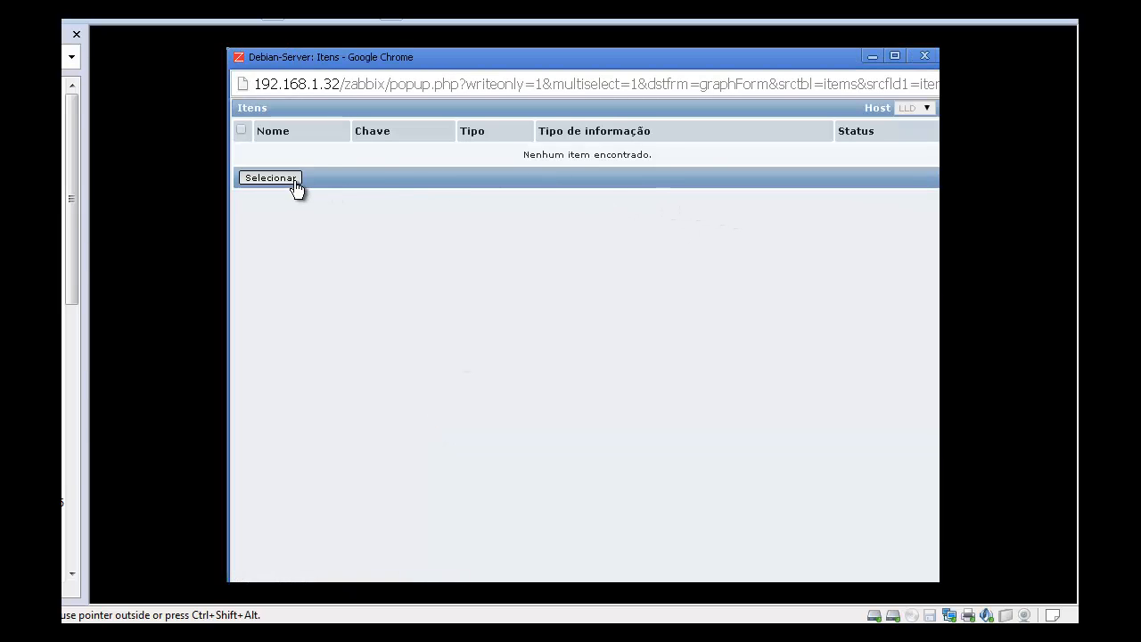
pyautogui.click(918, 55)
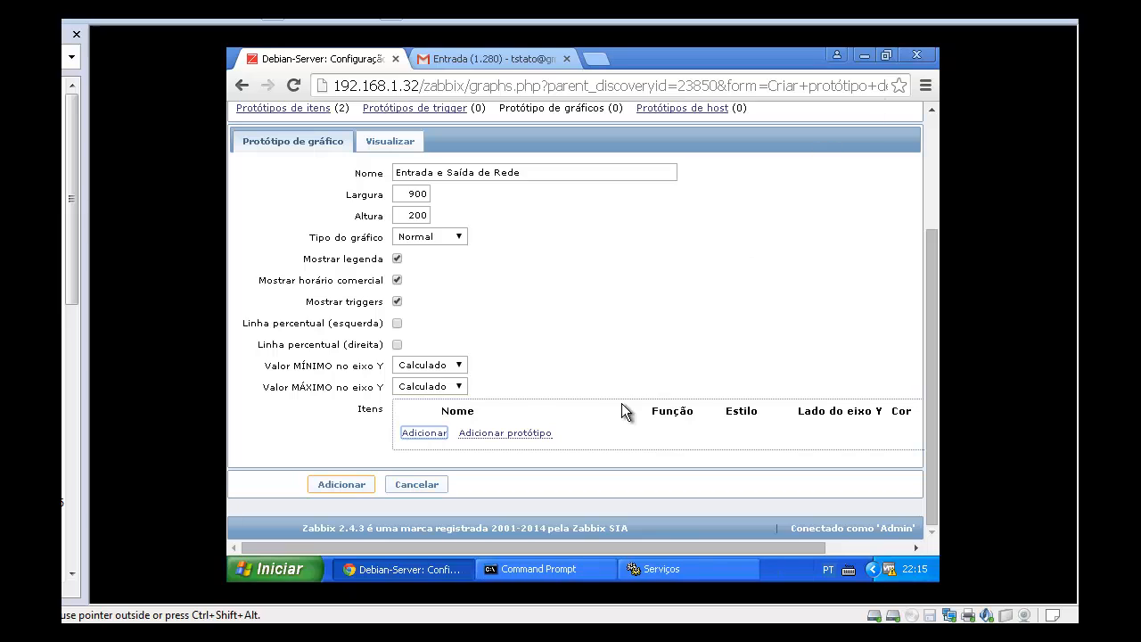
pyautogui.click(500, 433)
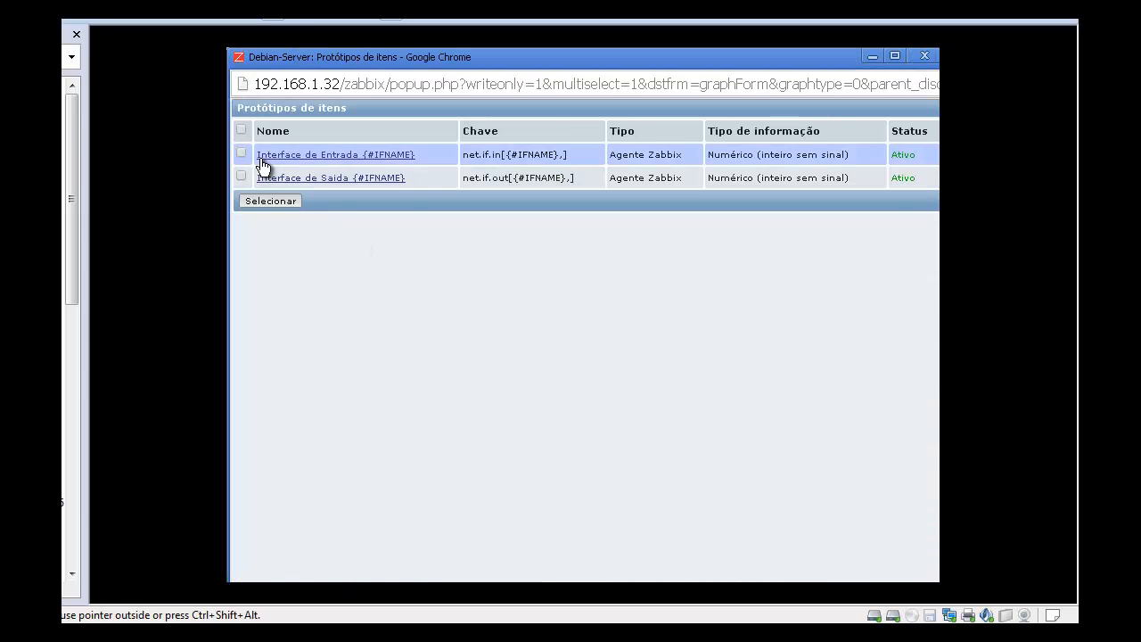
pyautogui.click(241, 154)
pyautogui.click(242, 177)
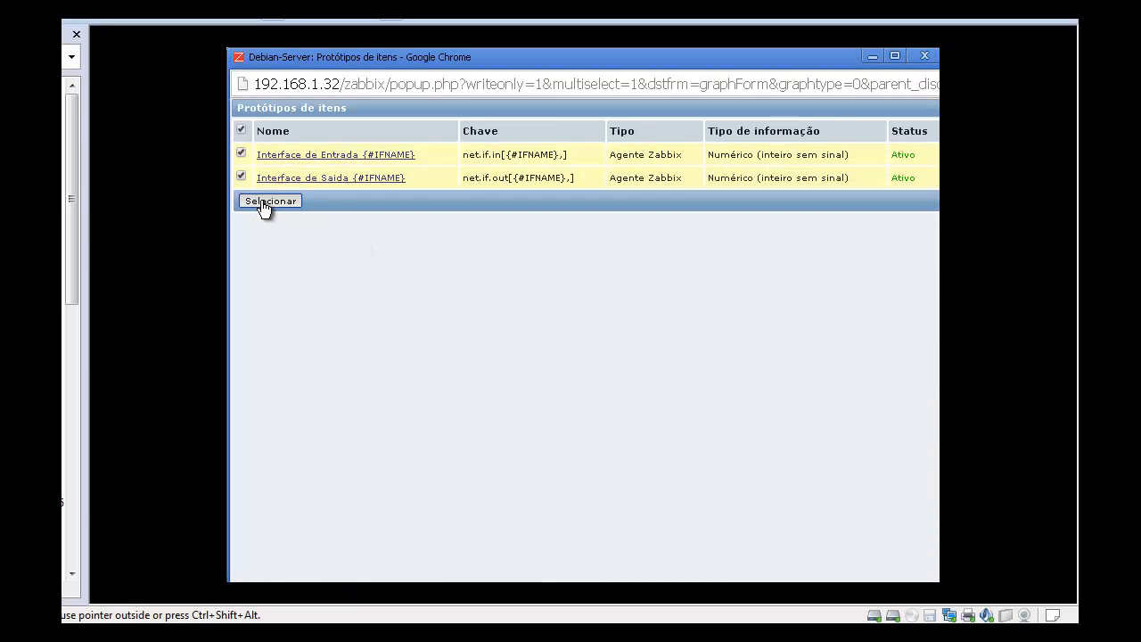
pyautogui.click(267, 200)
pyautogui.scroll(-2, 371, 359)
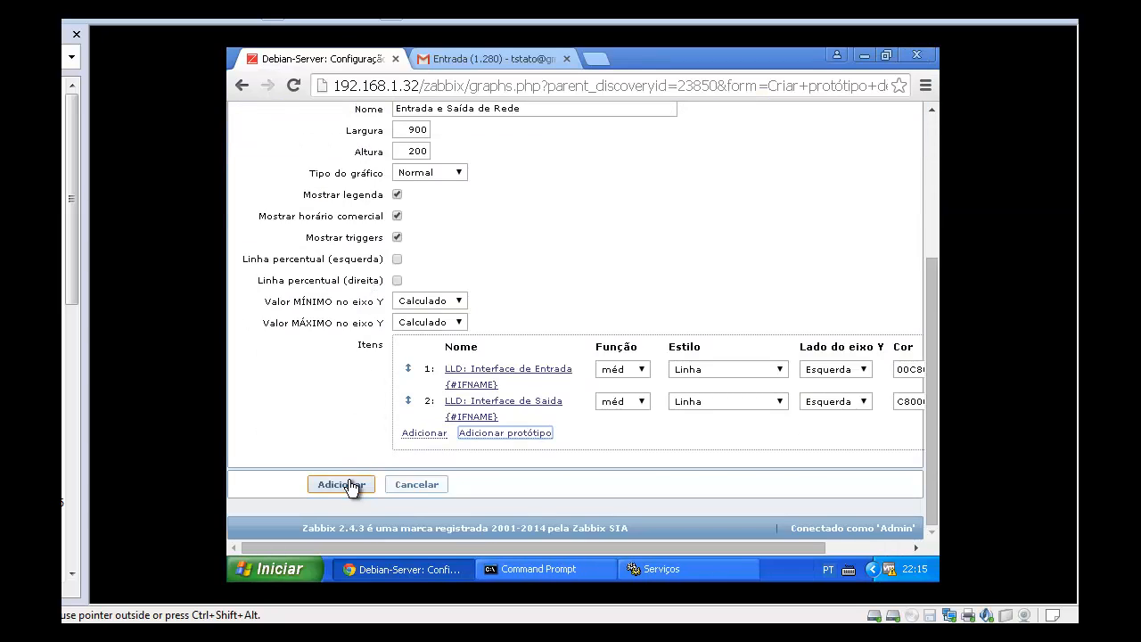
pyautogui.click(348, 486)
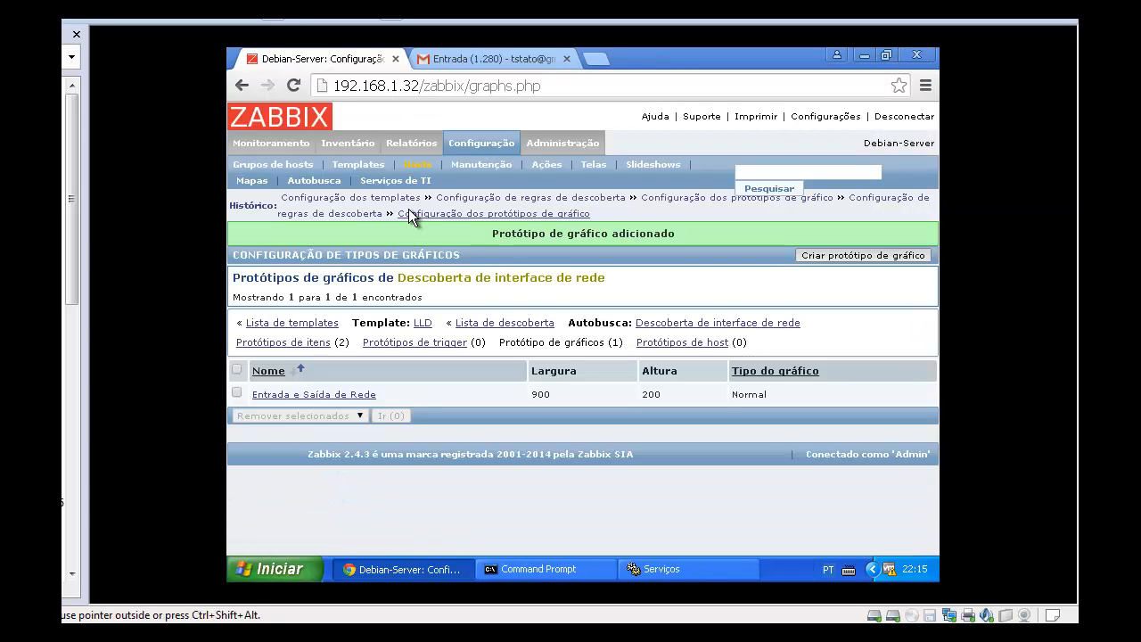
# Review the LLD template's discovery rules, then check the hosts list for graphs generated on each host and refresh it
pyautogui.click(359, 167)
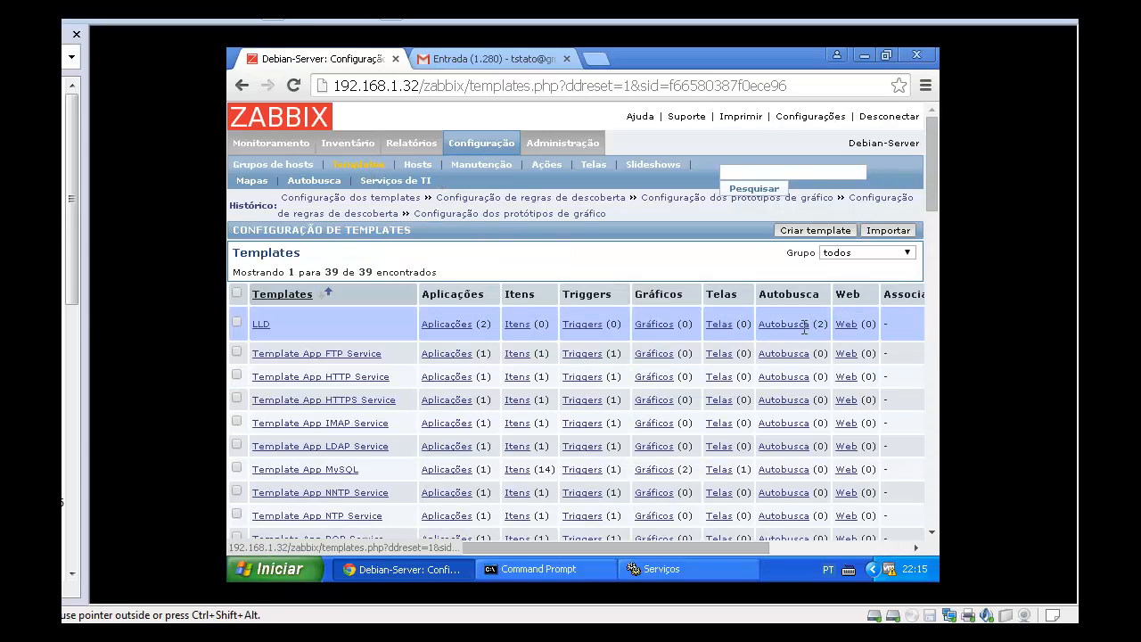
pyautogui.click(793, 328)
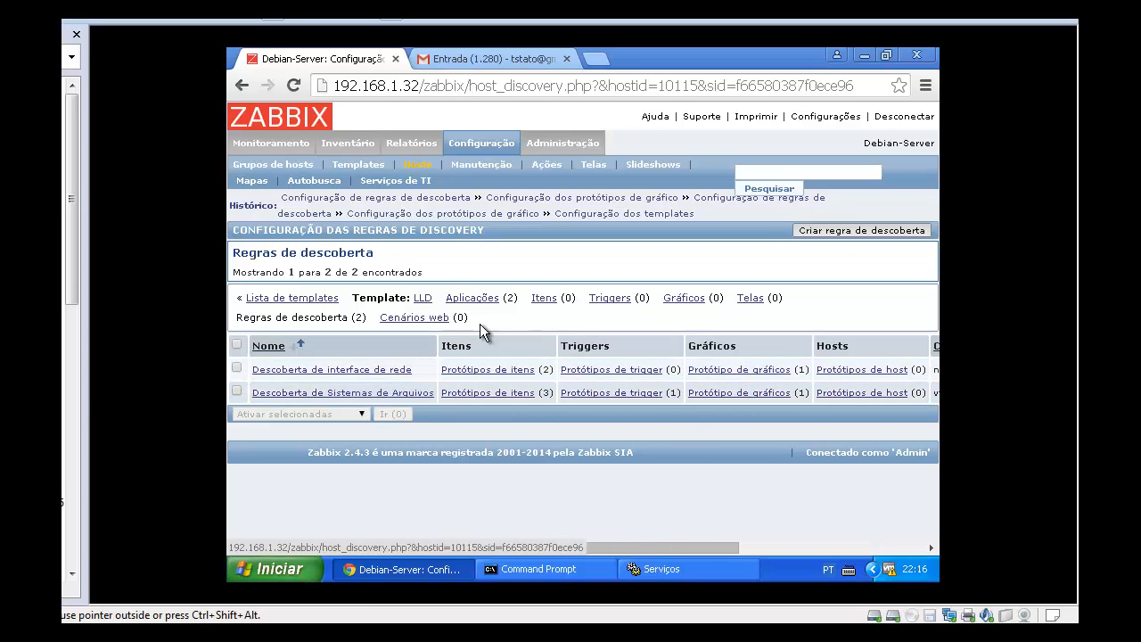
pyautogui.moveTo(348, 150)
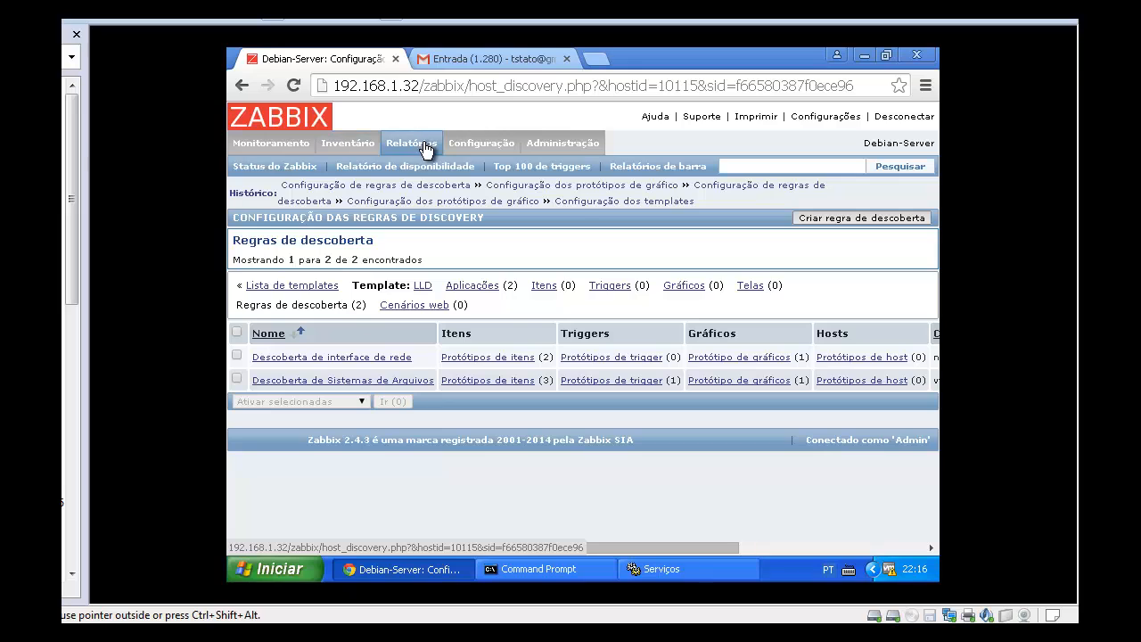
pyautogui.moveTo(484, 145)
pyautogui.click(418, 167)
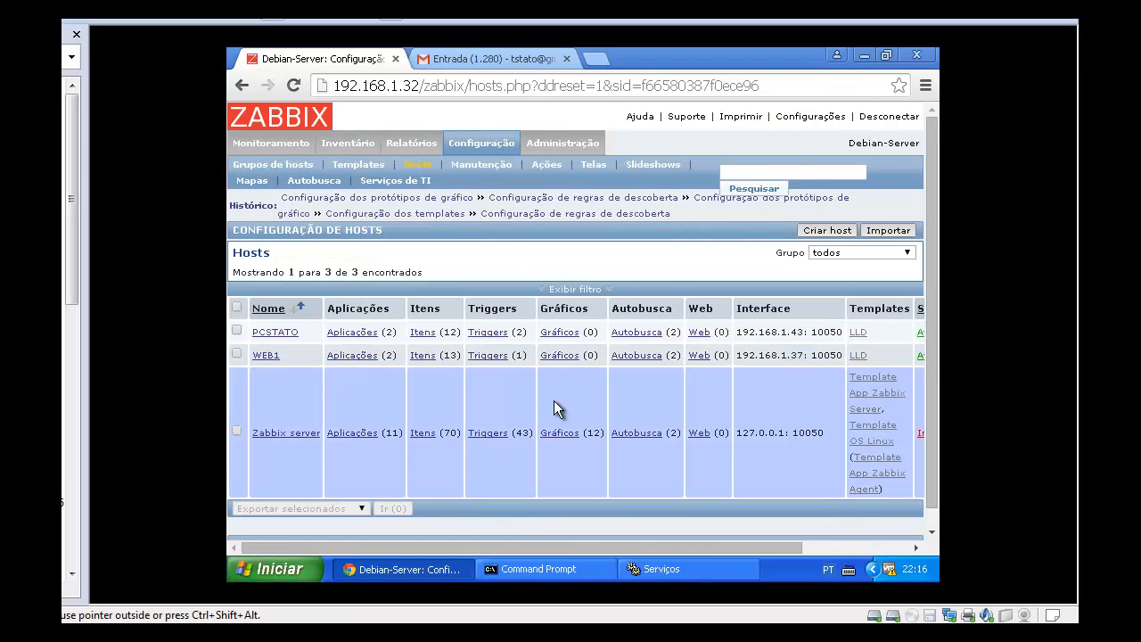
pyautogui.press('F5')
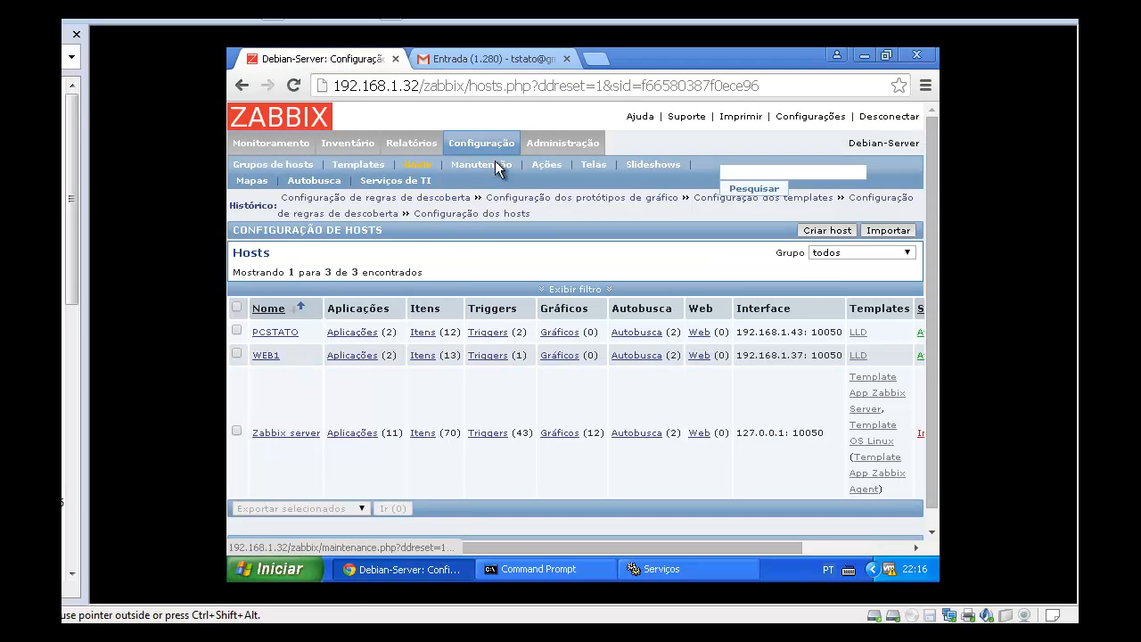
# Open the "Entrada e Saída de Rede" graph prototype under the LLD template's network interface discovery rule and examine its preview
pyautogui.click(370, 165)
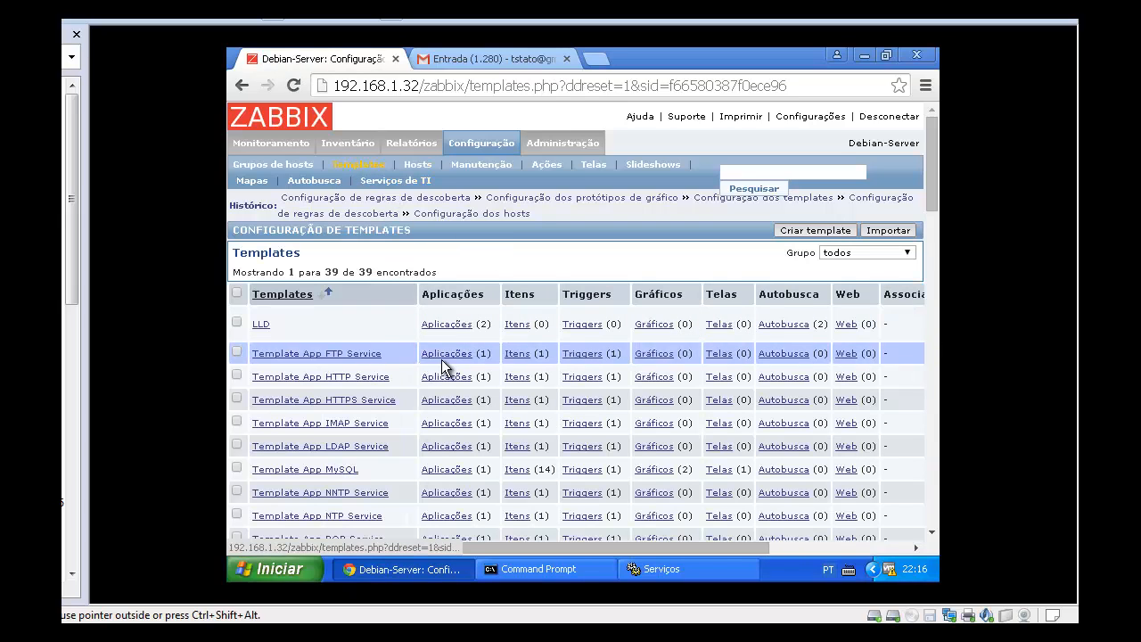
pyautogui.click(784, 325)
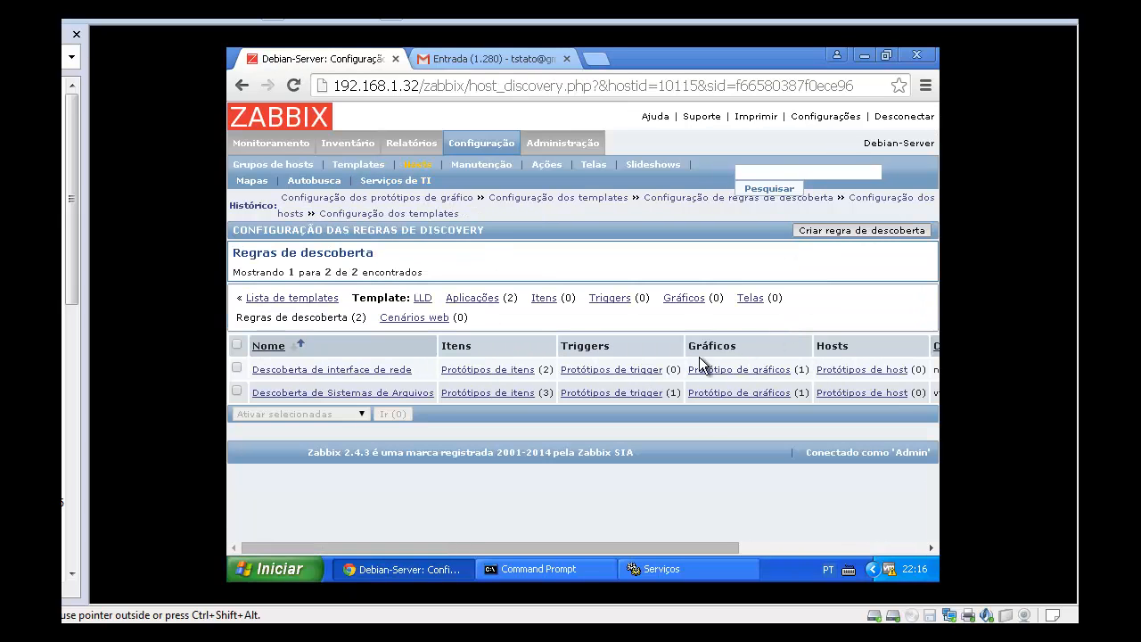
pyautogui.click(764, 371)
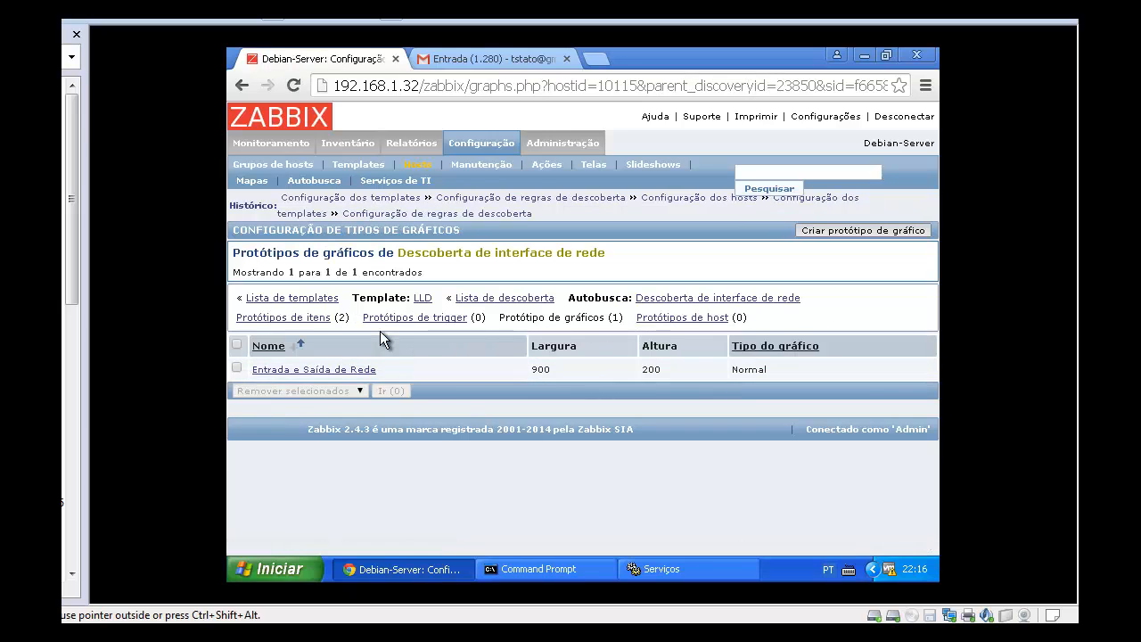
pyautogui.click(314, 369)
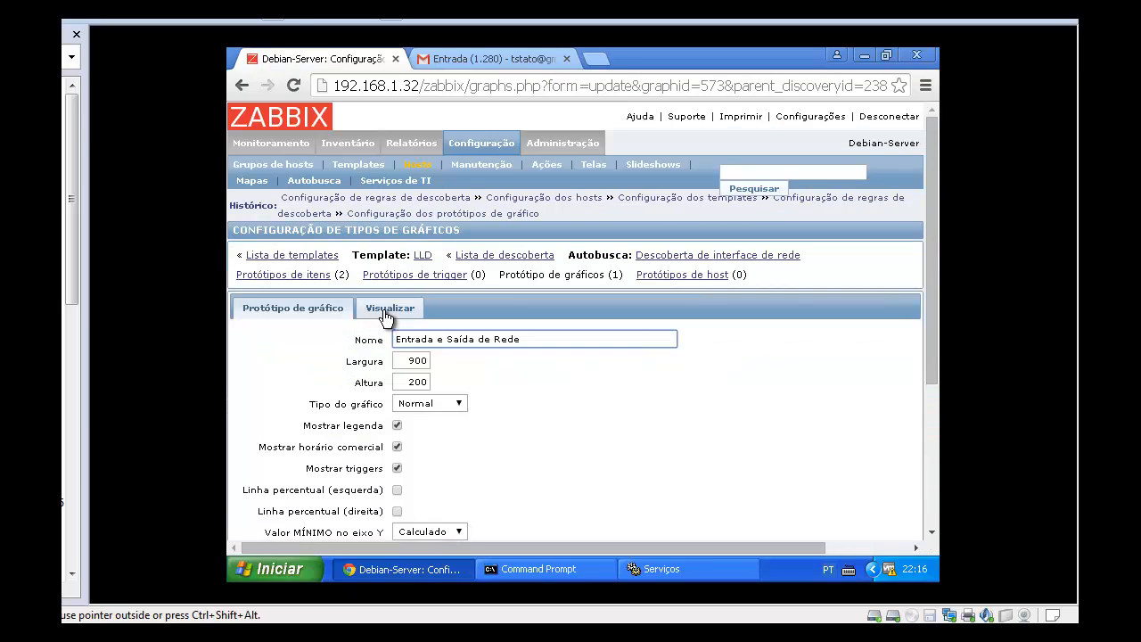
pyautogui.click(390, 308)
pyautogui.scroll(-3, 461, 389)
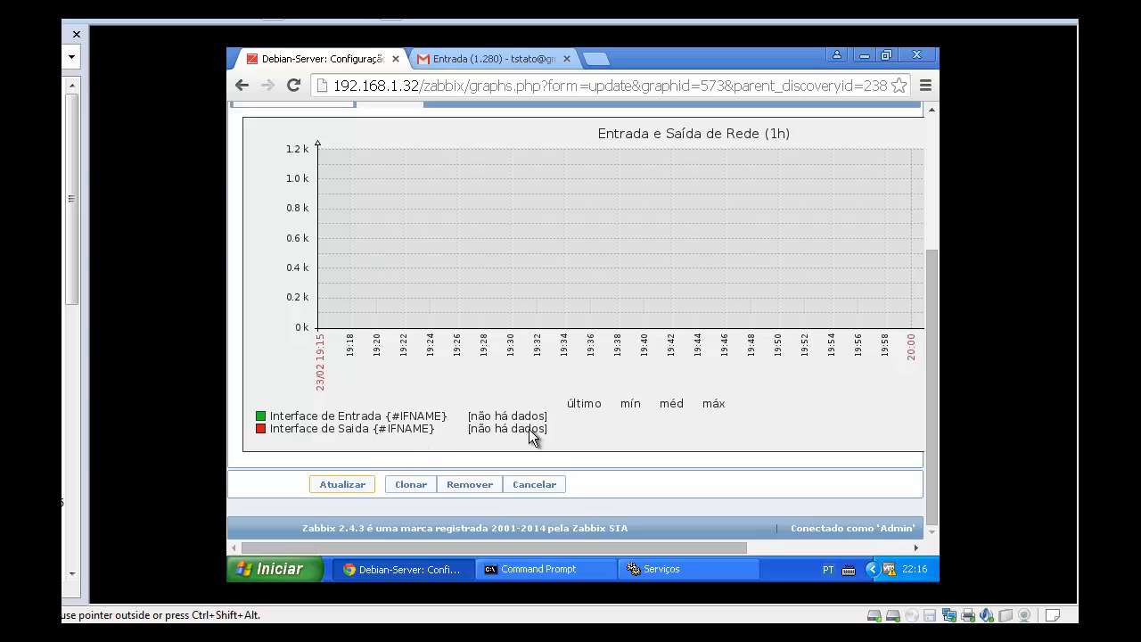
# Review the network graph prototype's preview and settings, then the interface discovery rule and its trigger prototypes, returning to the LLD template's discovery rules list
pyautogui.scroll(2, 529, 429)
pyautogui.scroll(-2, 529, 429)
pyautogui.scroll(3, 528, 429)
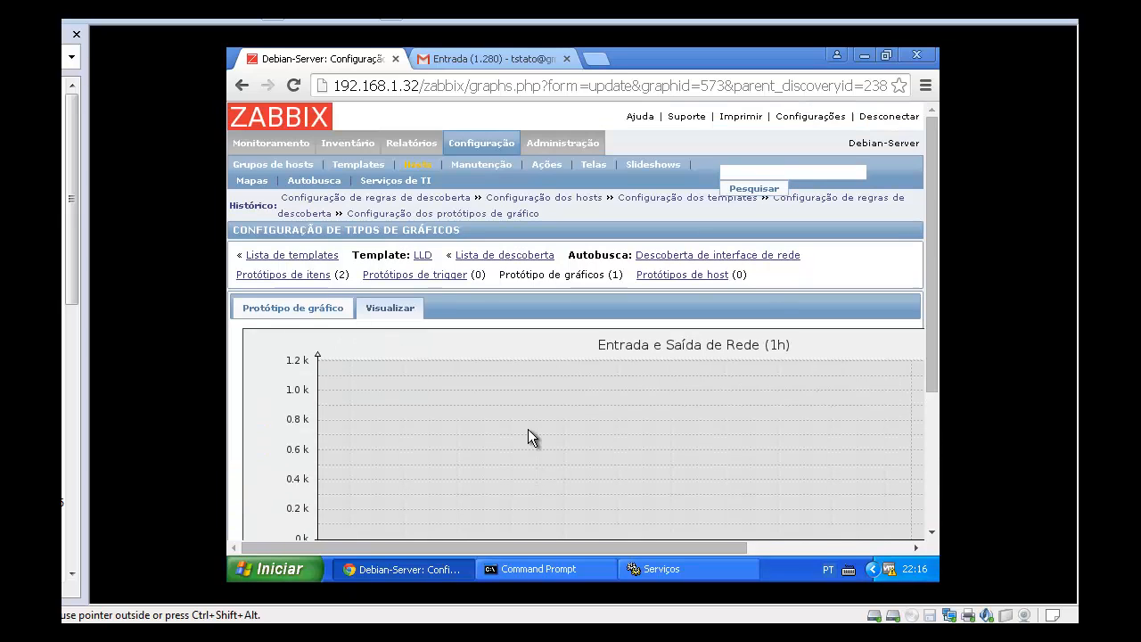
pyautogui.click(325, 310)
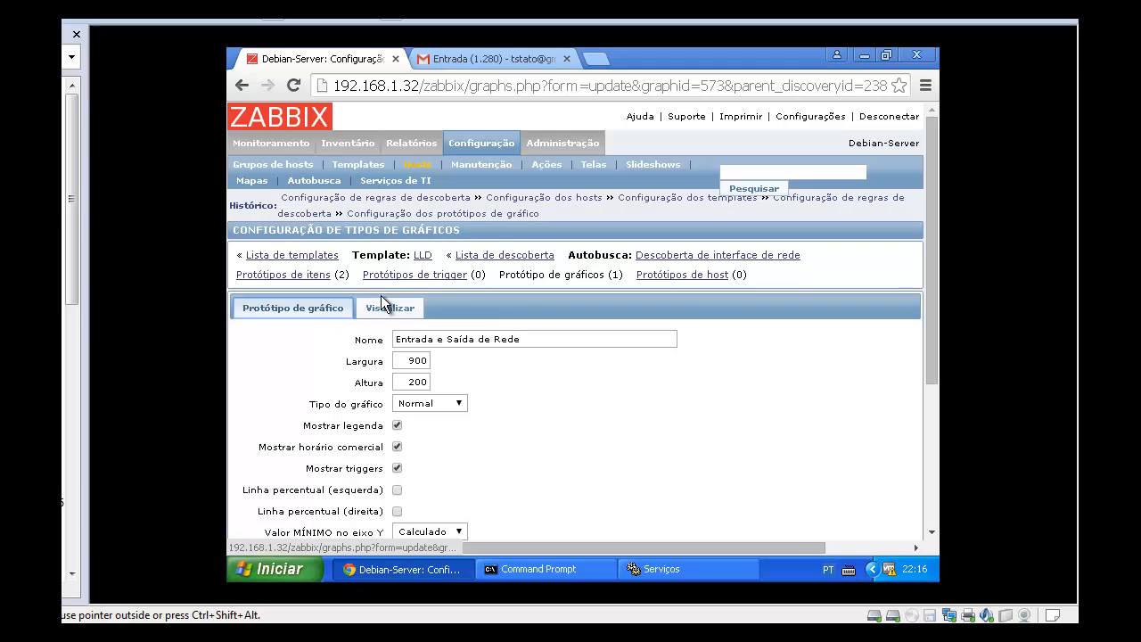
pyautogui.click(432, 274)
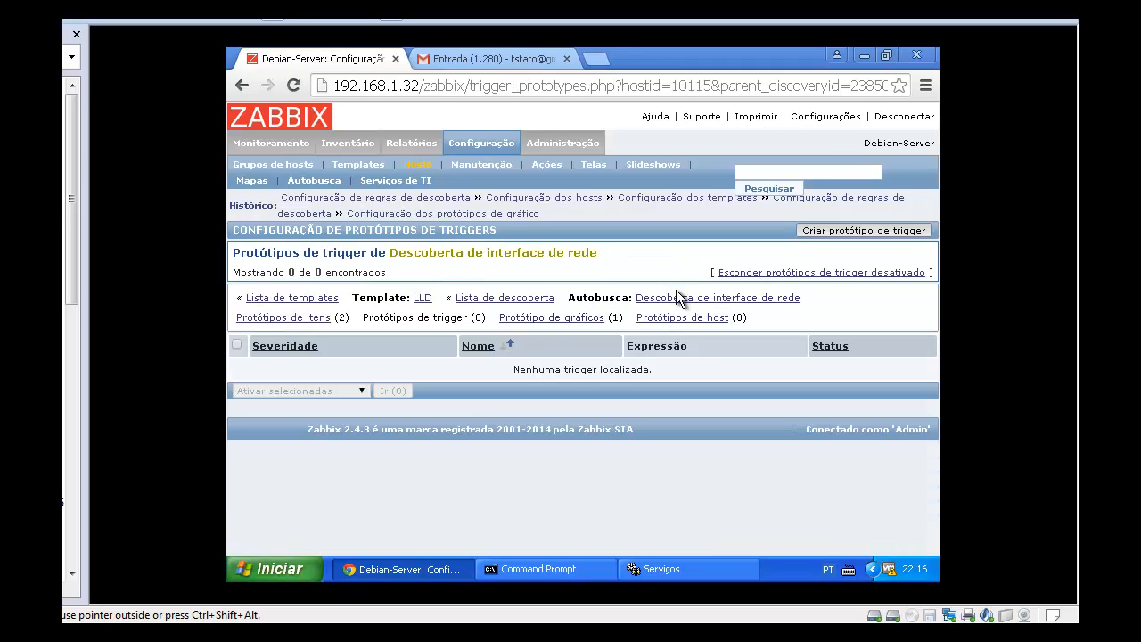
pyautogui.click(683, 298)
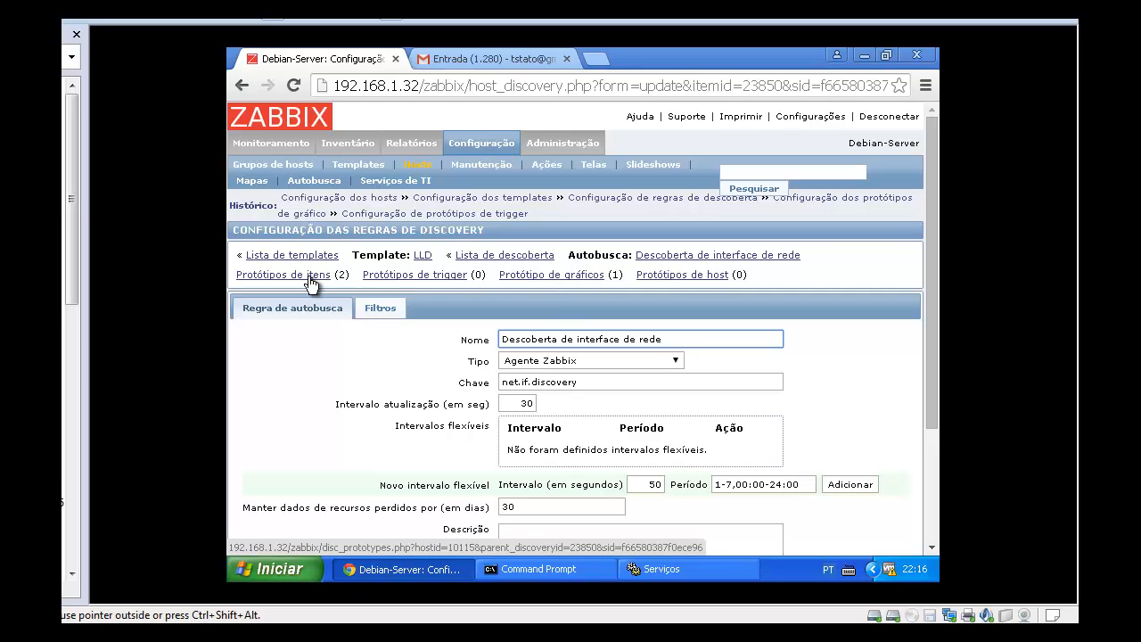
pyautogui.click(502, 257)
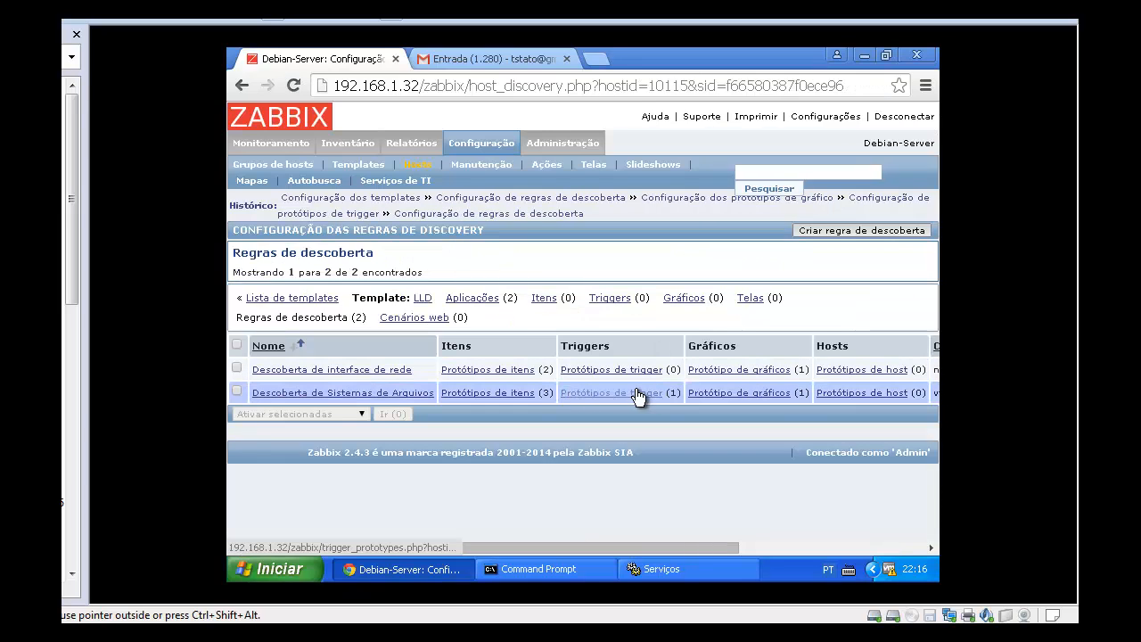
# Open the "Uso do Disco $1" graph prototype under the file system discovery rule and examine its preview and settings
pyautogui.click(729, 393)
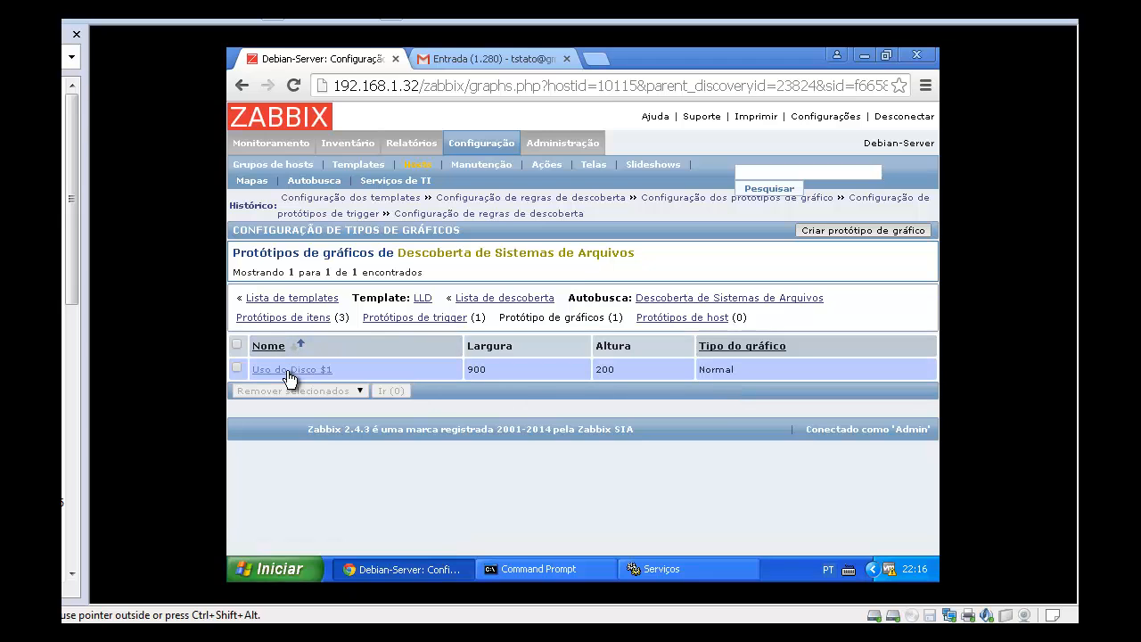
pyautogui.click(290, 376)
pyautogui.click(408, 308)
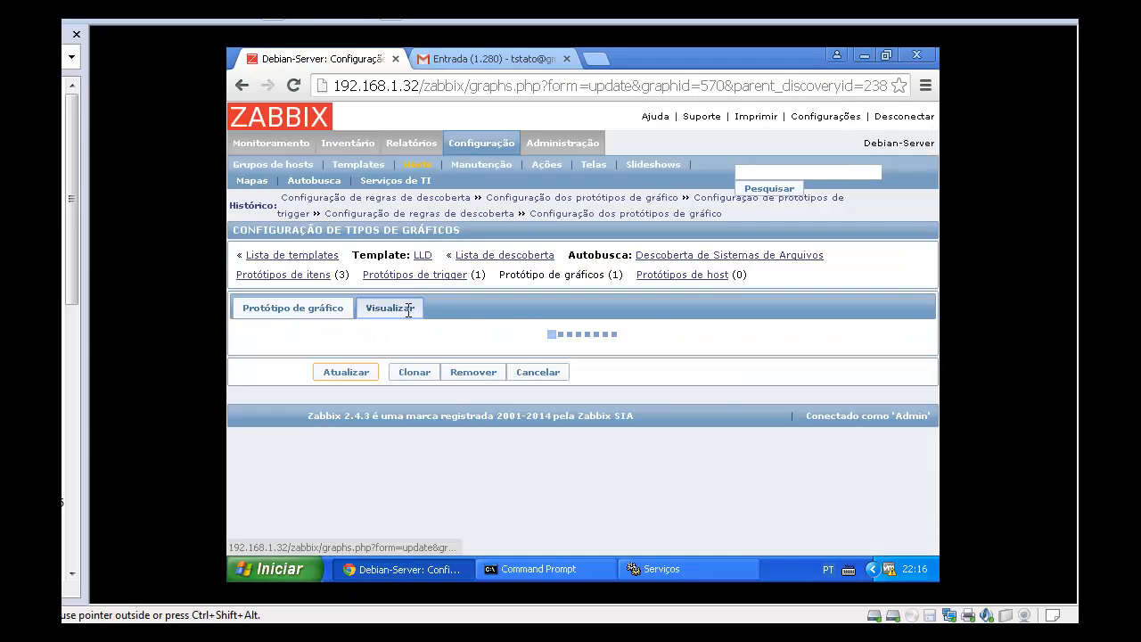
pyautogui.scroll(-3, 453, 375)
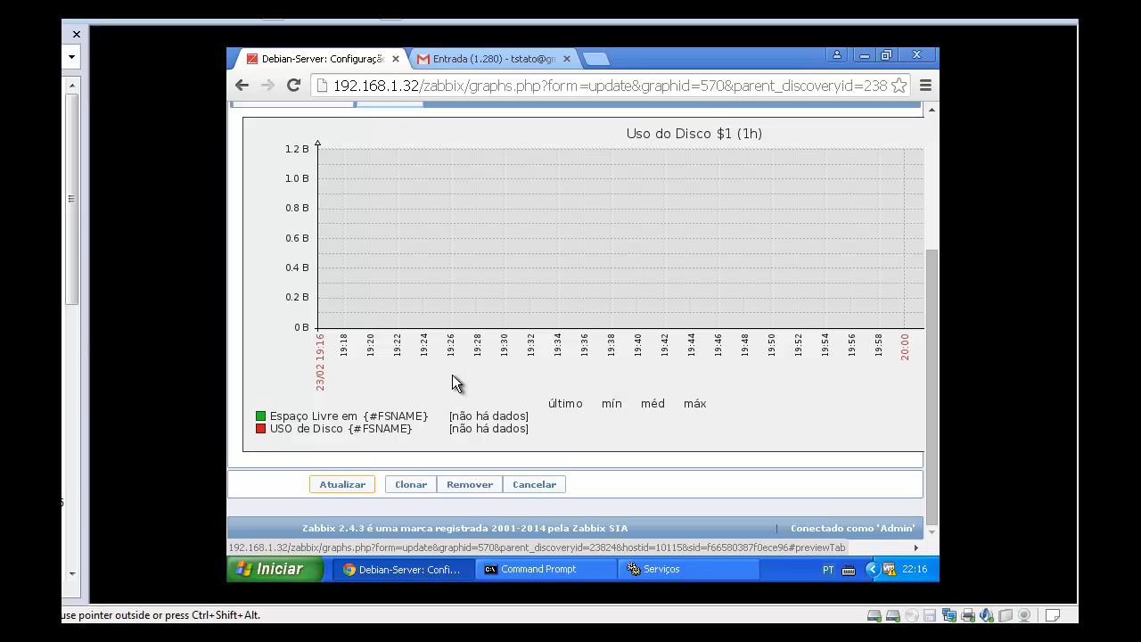
pyautogui.scroll(3, 381, 412)
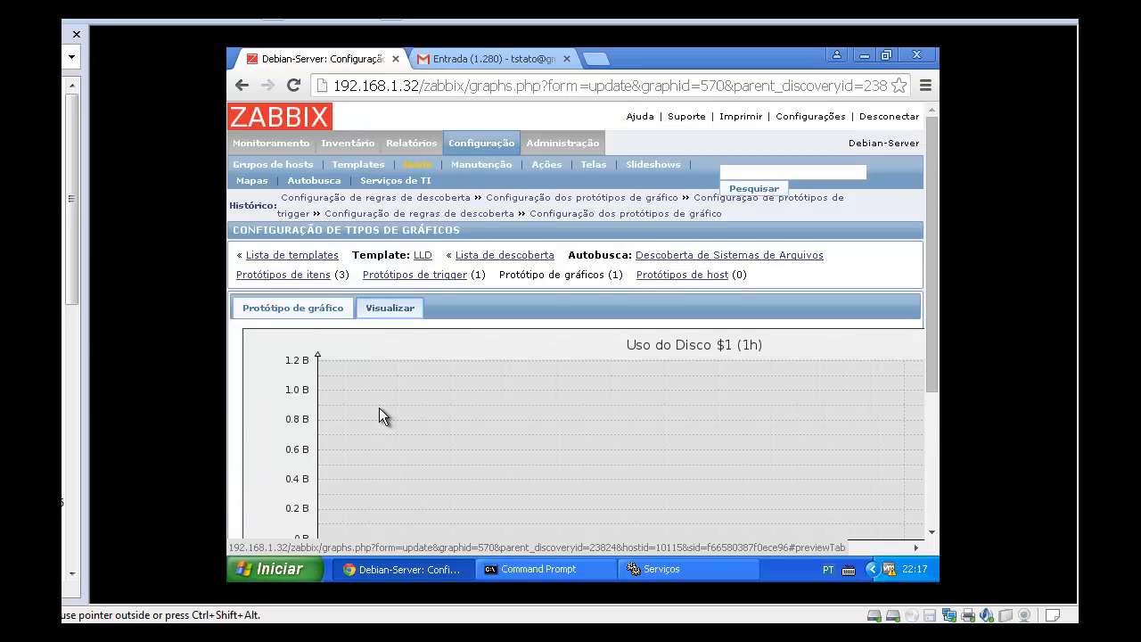
pyautogui.click(336, 312)
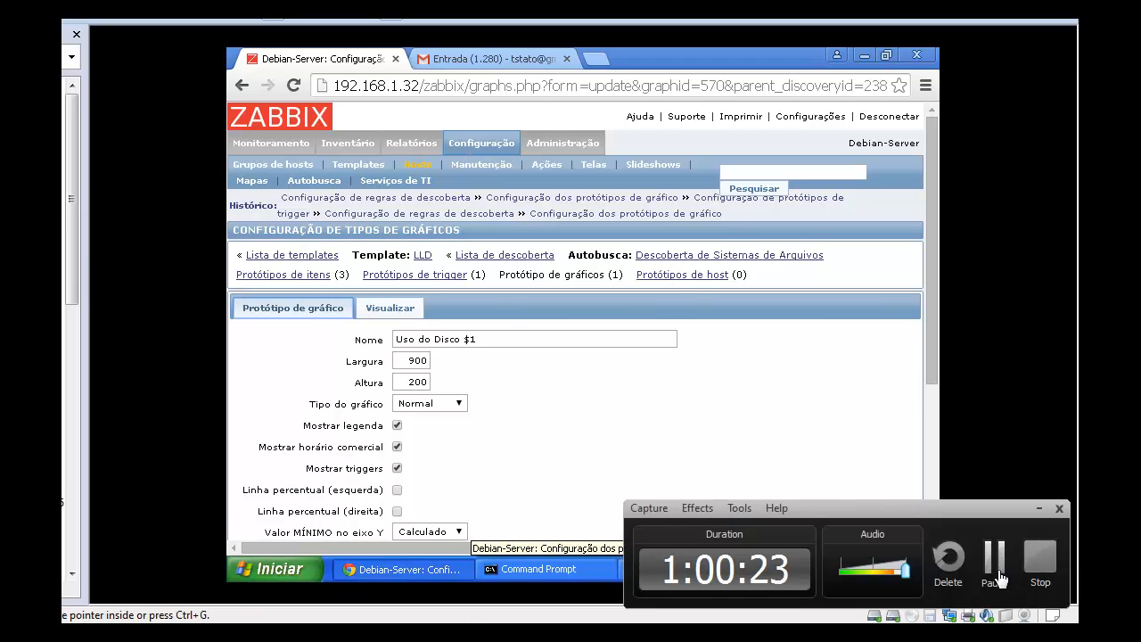
# Dismiss the alert message and review the templates list and the hosts list for generated graphs
pyautogui.click(993, 557)
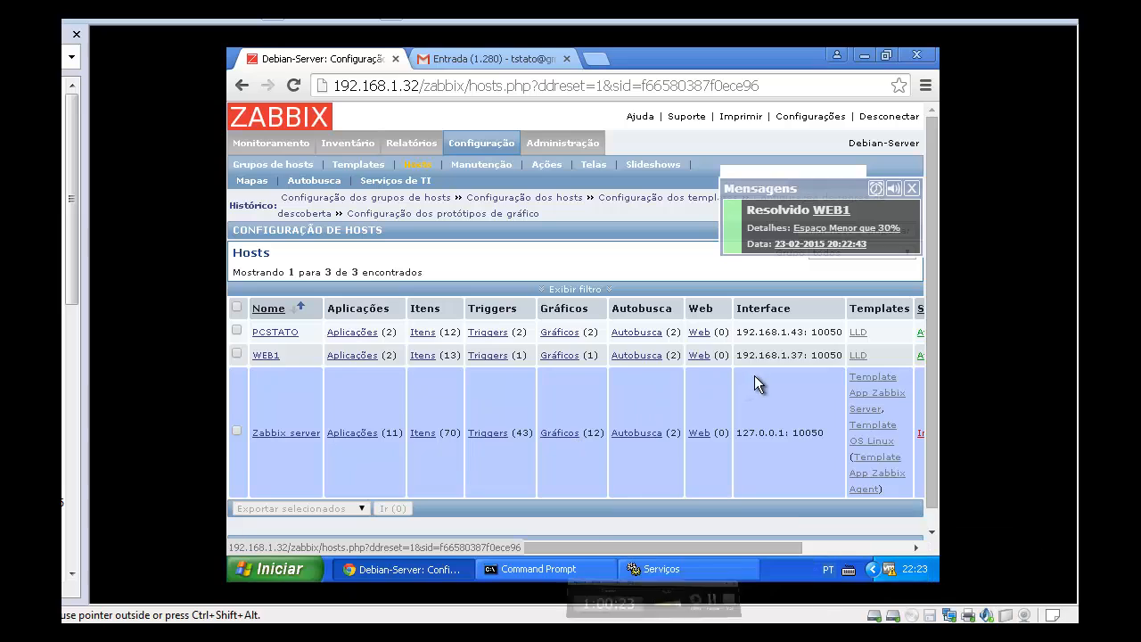
pyautogui.click(911, 189)
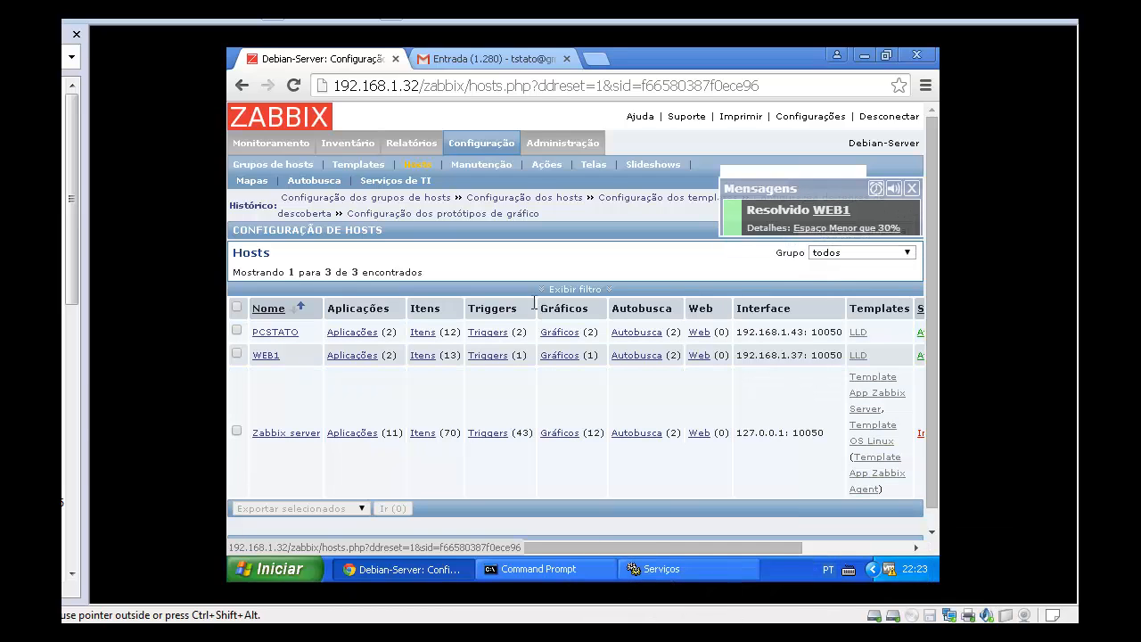
pyautogui.click(365, 165)
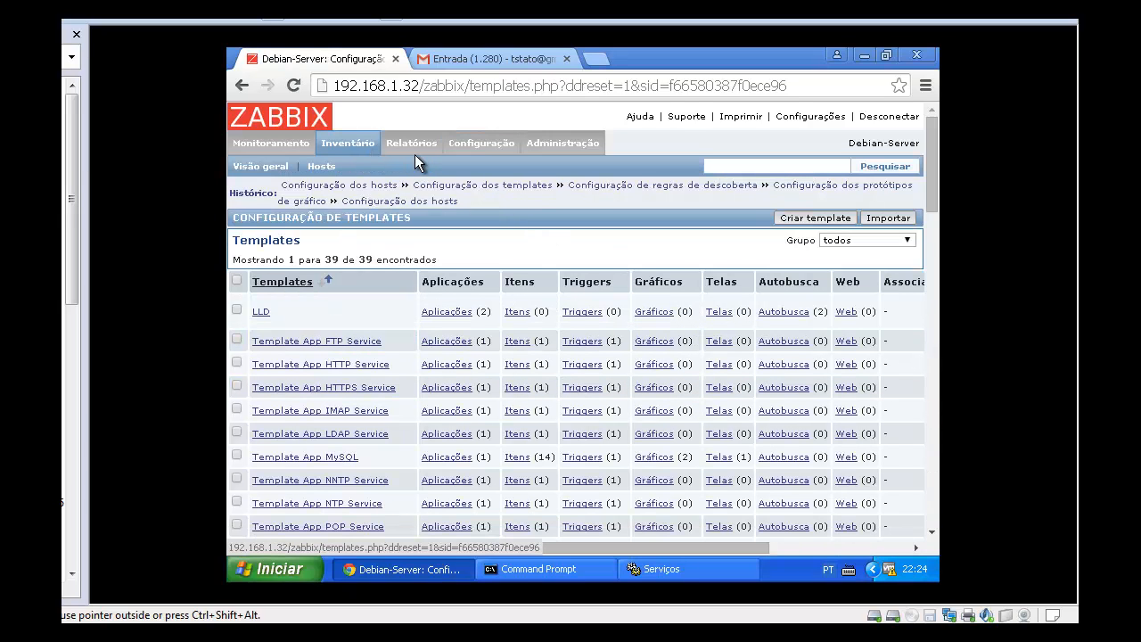
pyautogui.moveTo(468, 150)
pyautogui.click(419, 171)
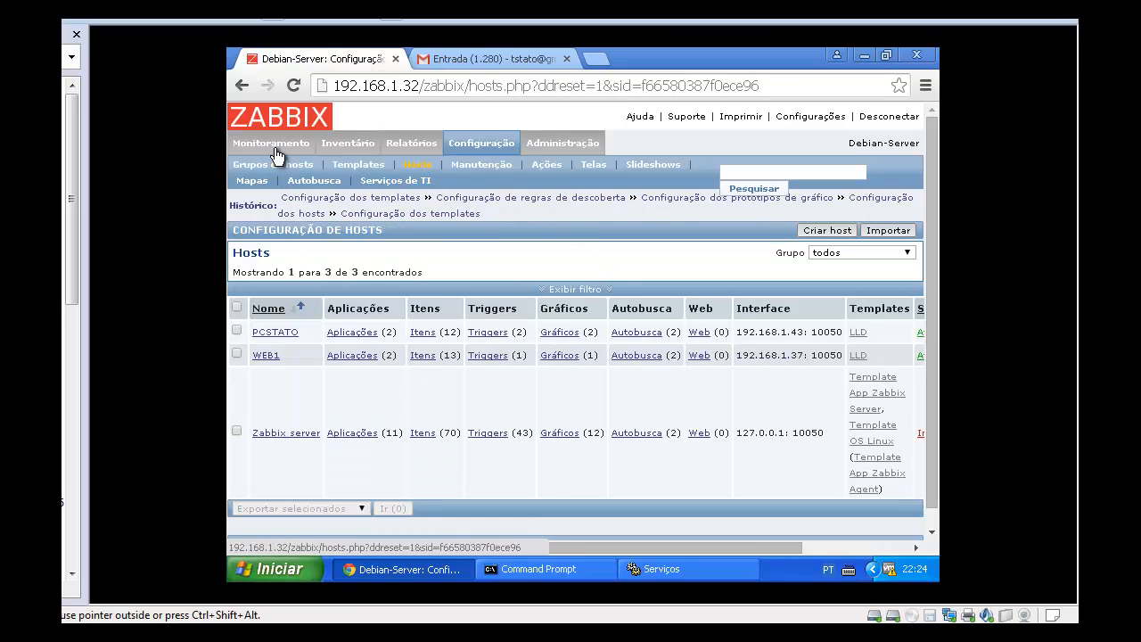
# Display the monitoring graph "Uso do Disco /" for host WEB1 in the group "Hosts da Rede" and examine it
pyautogui.moveTo(275, 154)
pyautogui.click(660, 169)
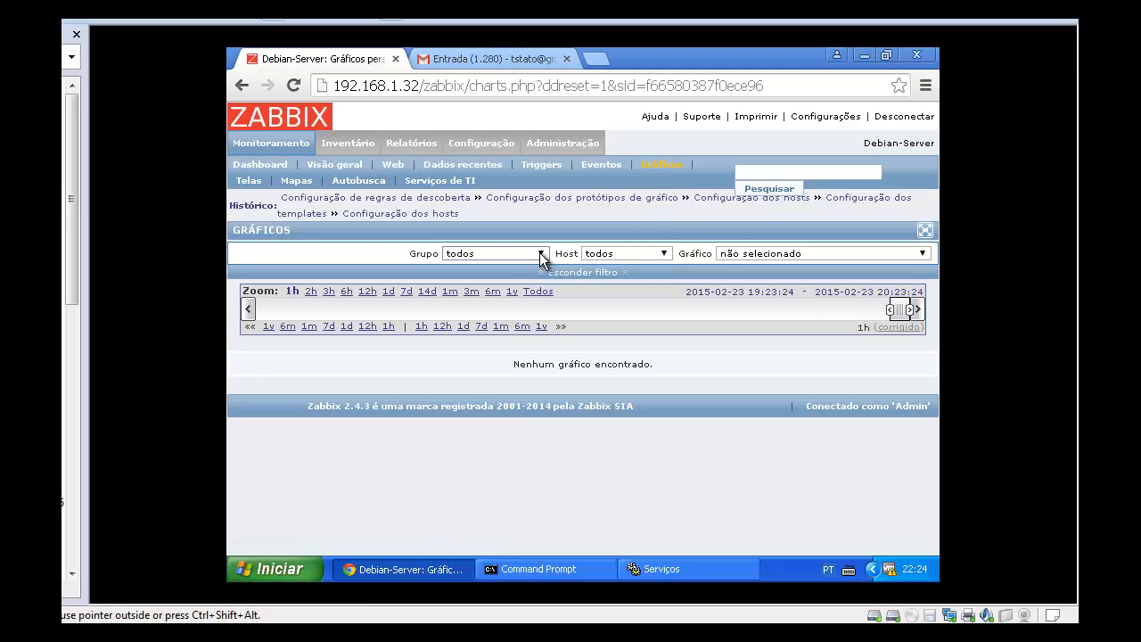
pyautogui.click(541, 254)
pyautogui.click(486, 288)
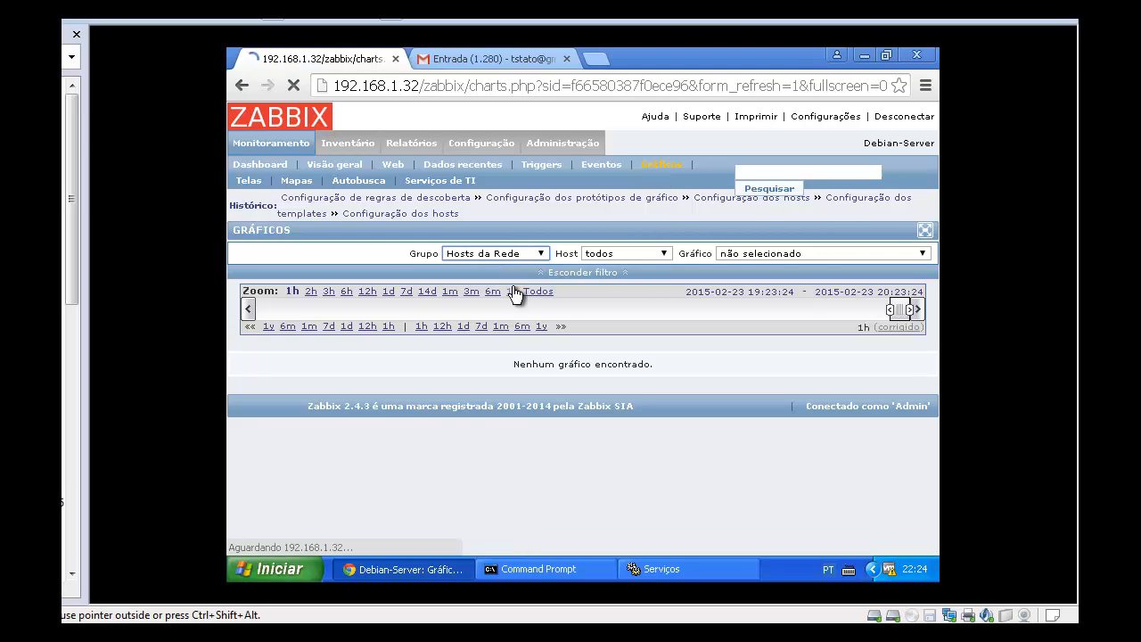
pyautogui.click(749, 253)
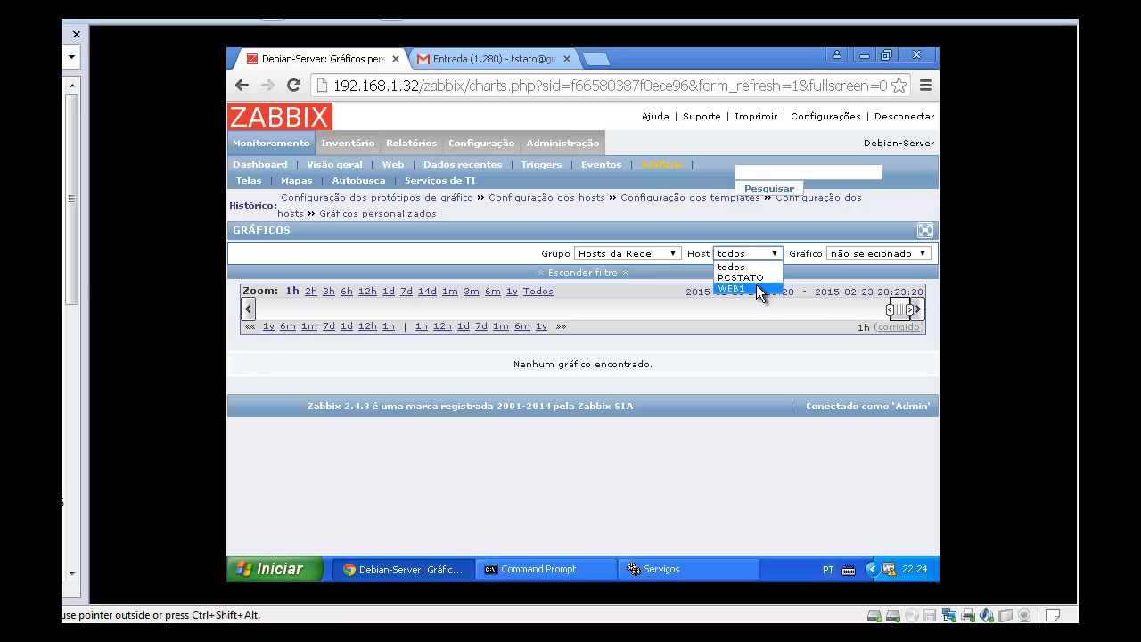
pyautogui.click(757, 284)
pyautogui.click(888, 254)
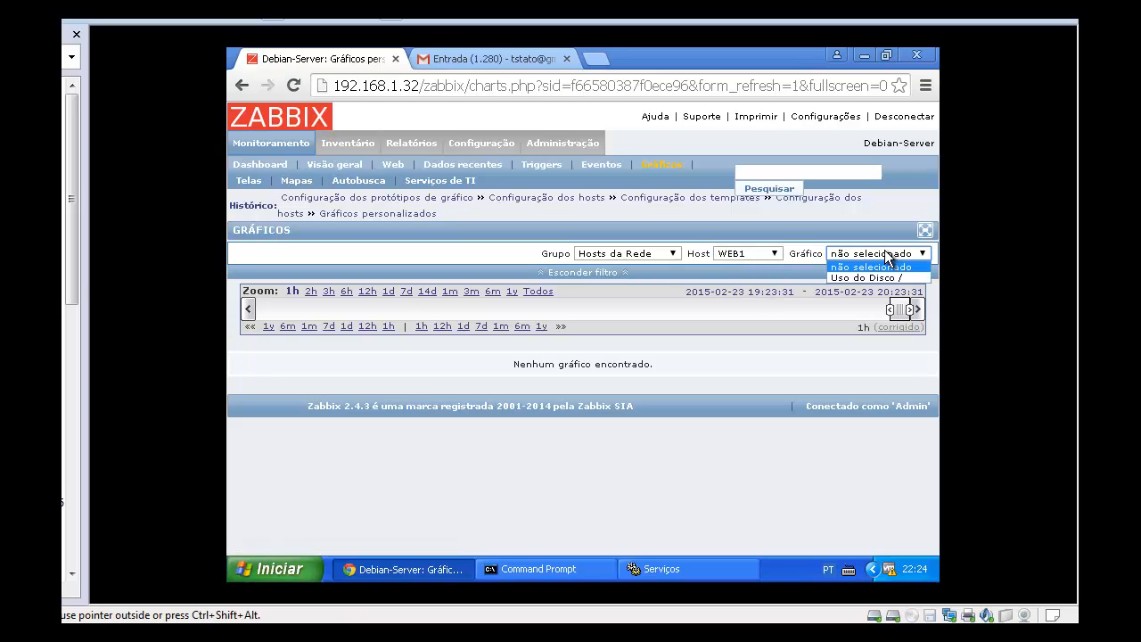
pyautogui.click(880, 278)
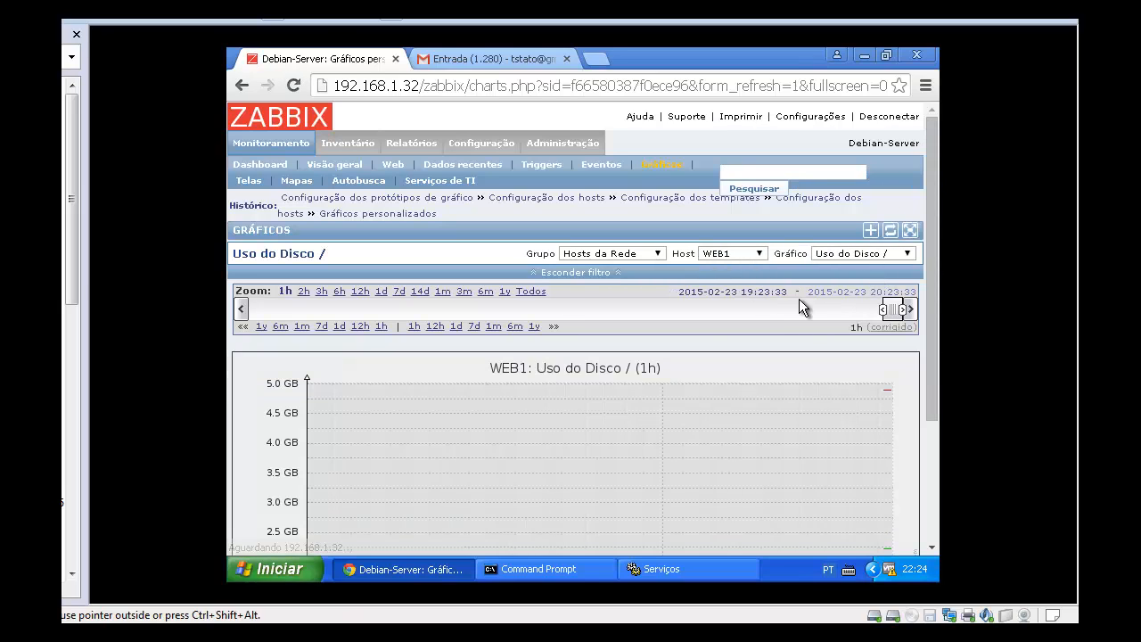
pyautogui.scroll(-3, 497, 395)
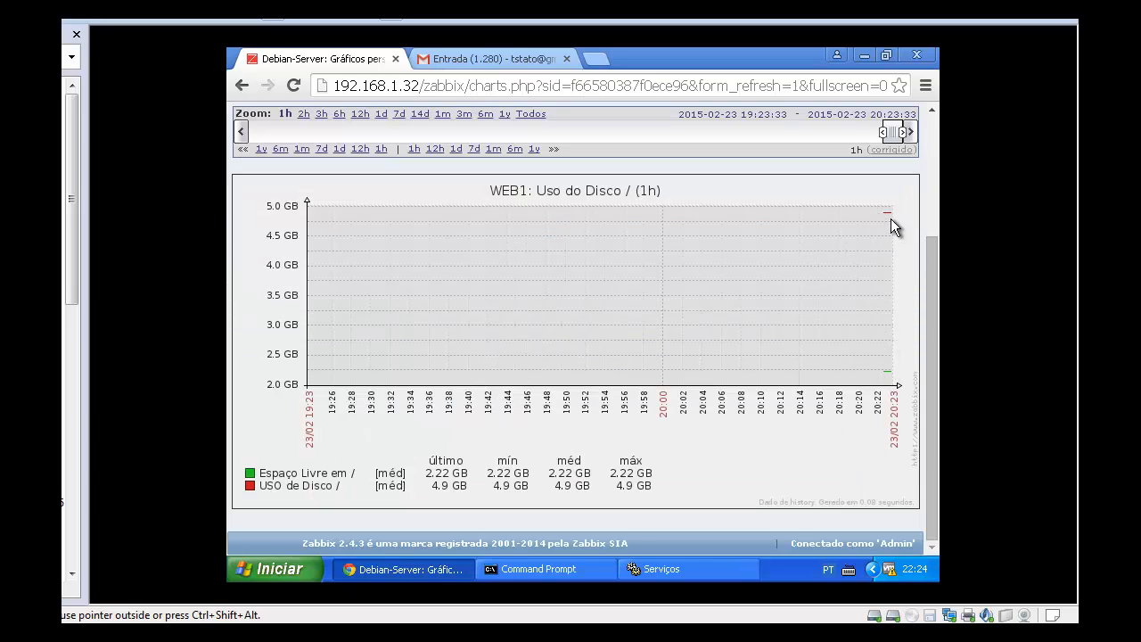
pyautogui.scroll(3, 821, 390)
# Switch the monitoring graph to host PCSTATO with "Uso do Disco C:" and examine its curves and legend
pyautogui.click(907, 253)
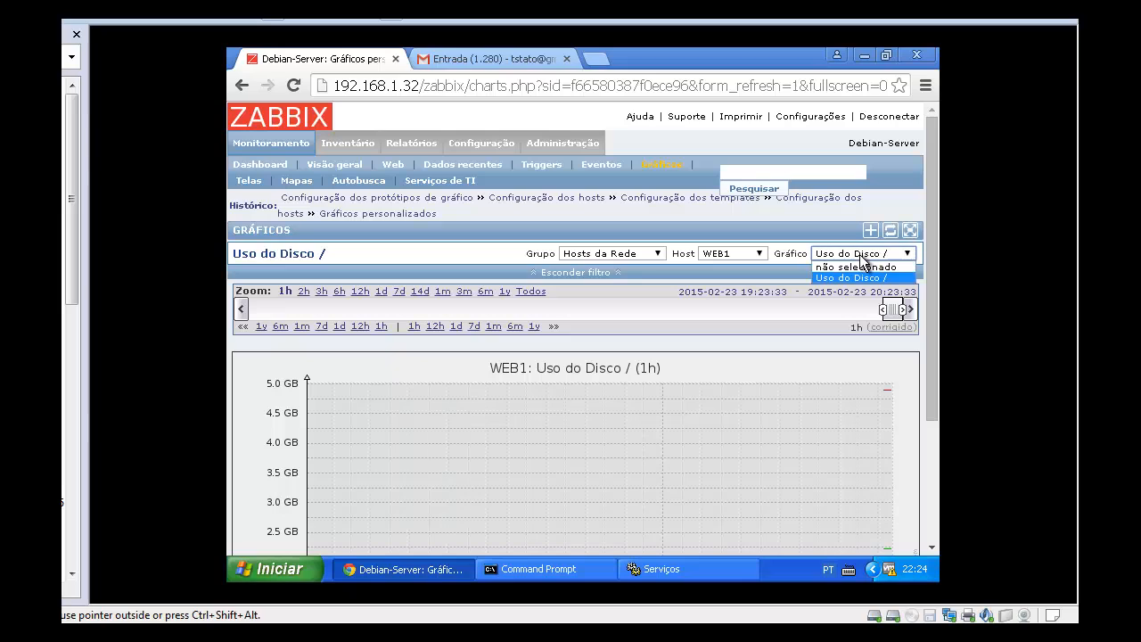
pyautogui.click(760, 254)
pyautogui.click(742, 279)
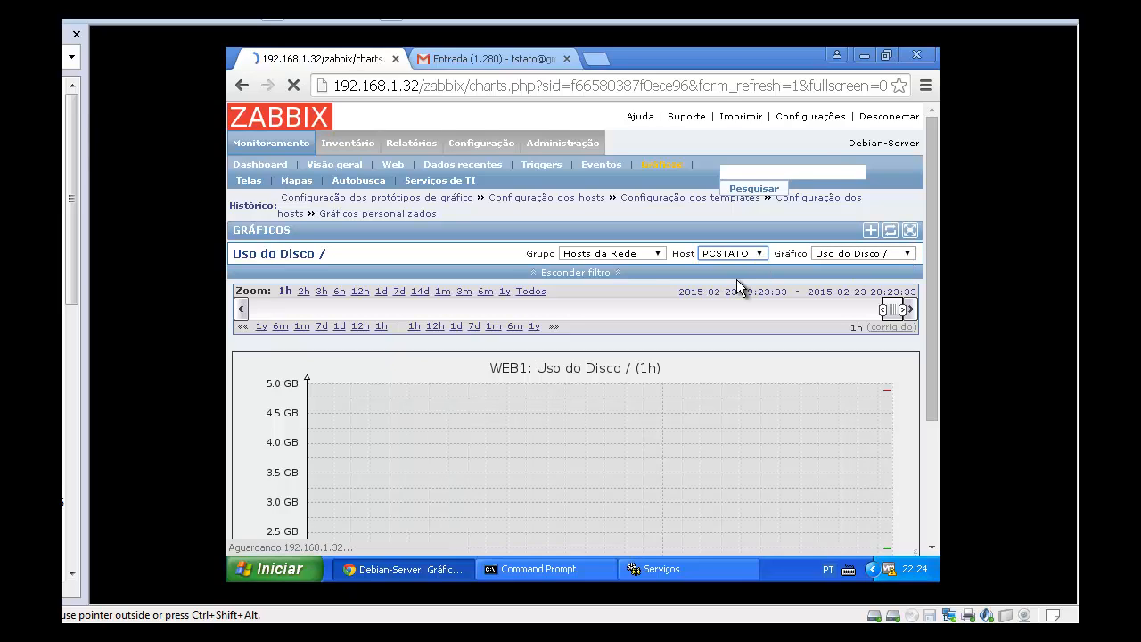
pyautogui.click(878, 257)
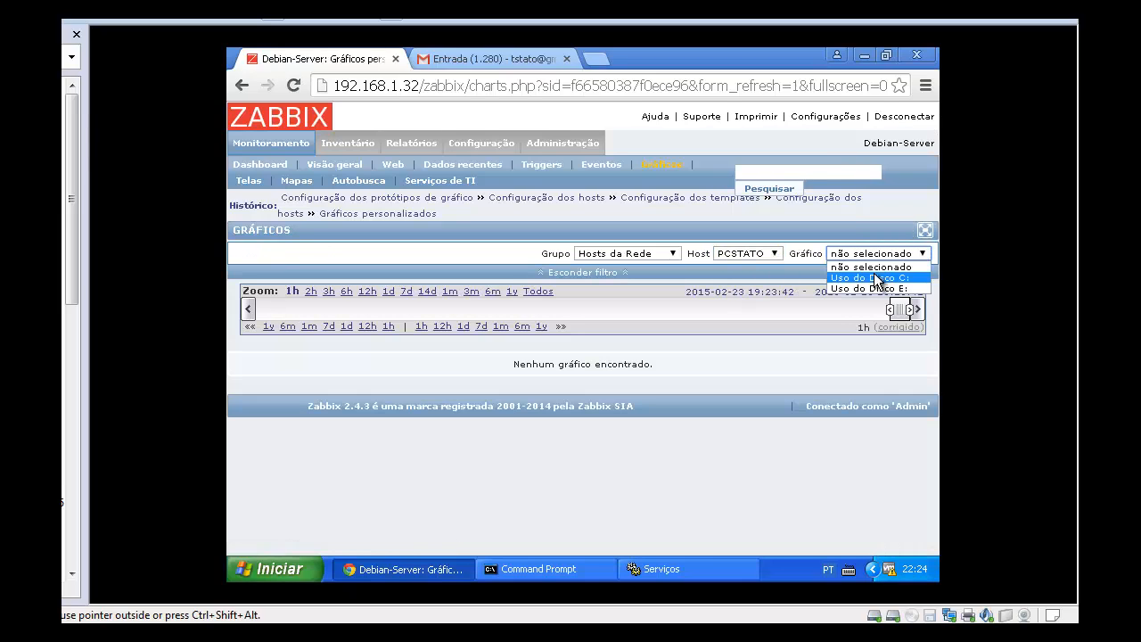
pyautogui.click(878, 276)
pyautogui.scroll(-2, 773, 383)
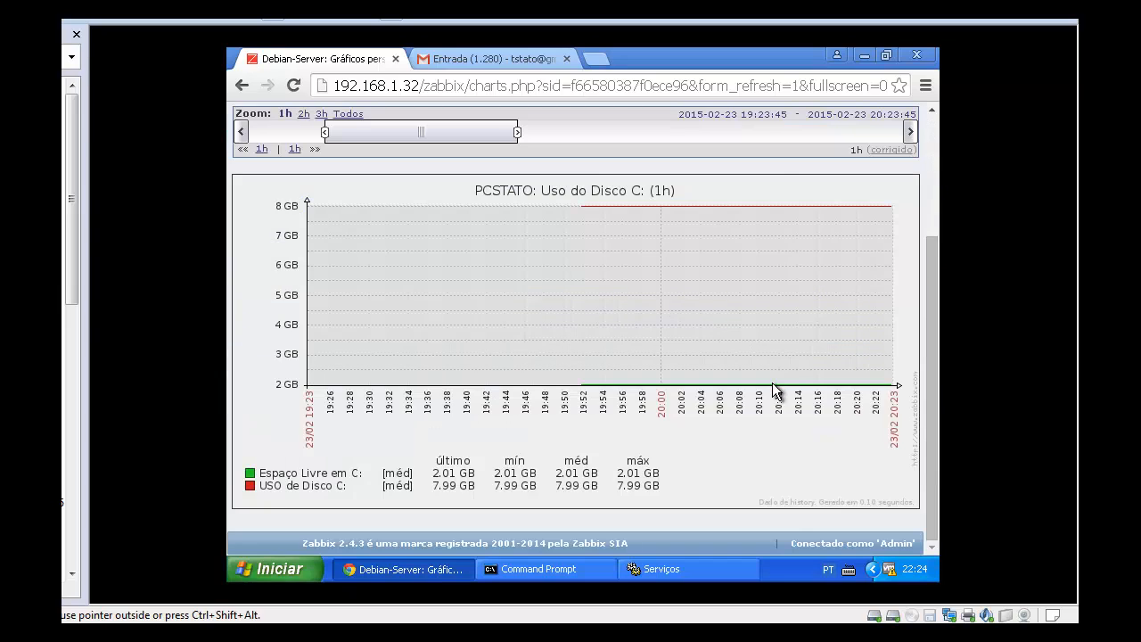
pyautogui.scroll(2, 771, 383)
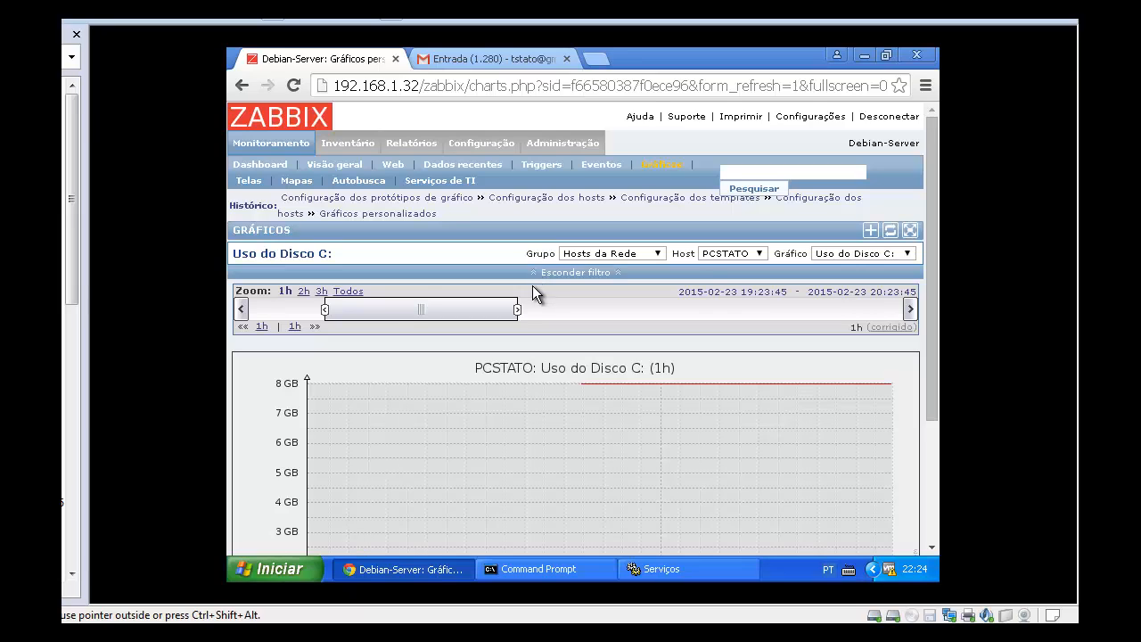
# Switch to the PowerPoint presentation and go back to the "Auto e Low-Level Discovery" overview slide
pyautogui.hotkey('ctrl', 'alt')
pyautogui.hotkey('alt', 'Tab')
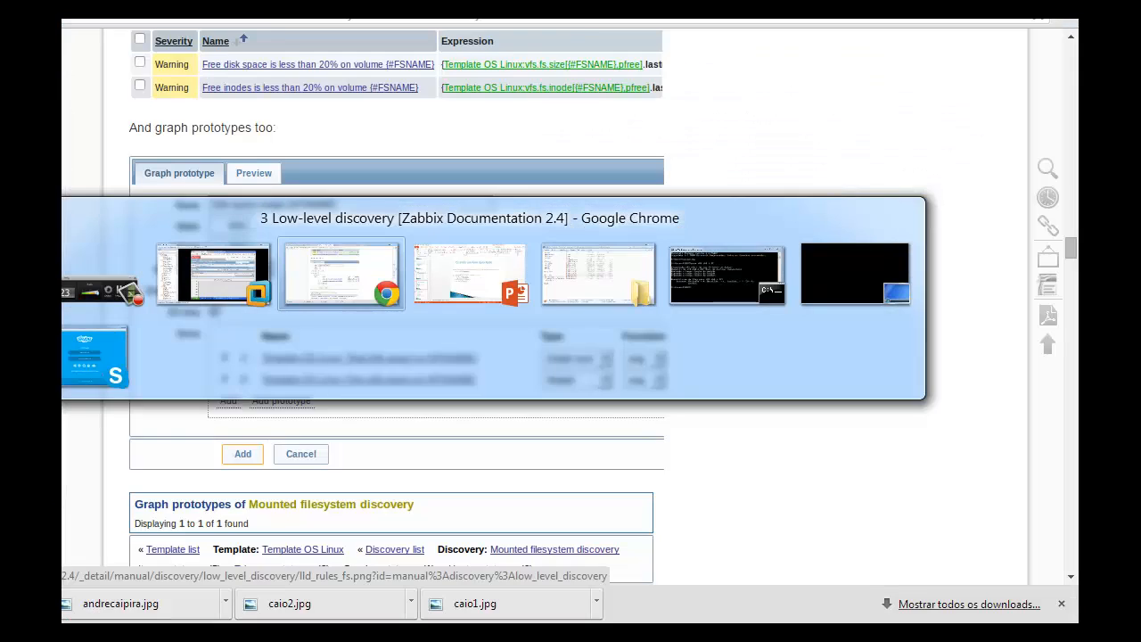
pyautogui.hotkey('alt', 'Tab')
pyautogui.press('Escape')
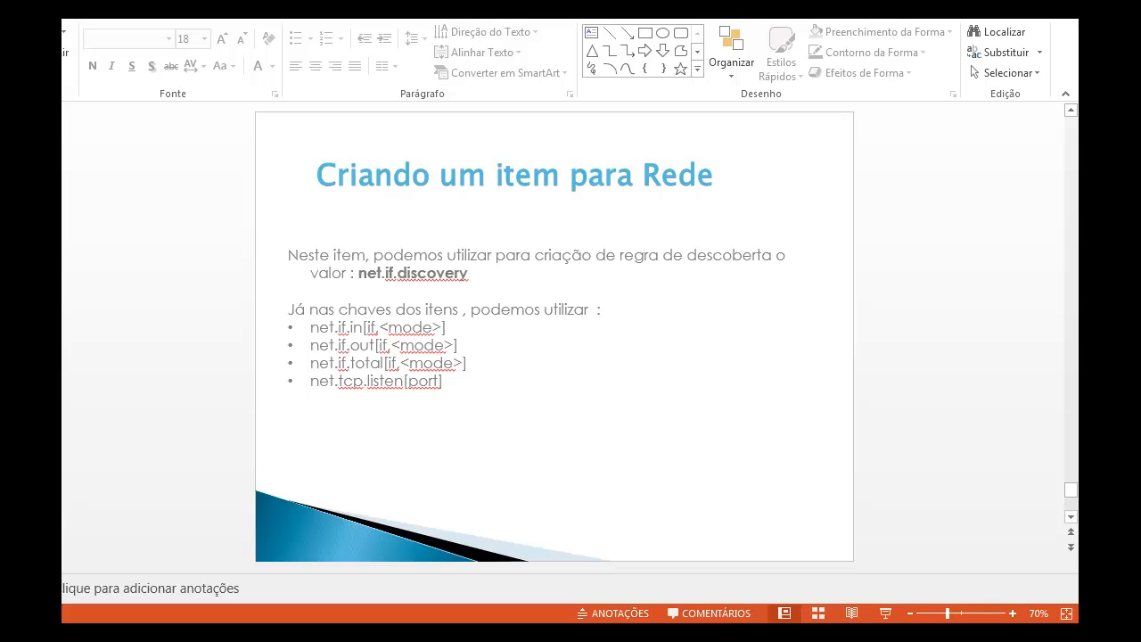
pyautogui.scroll(10, 555, 336)
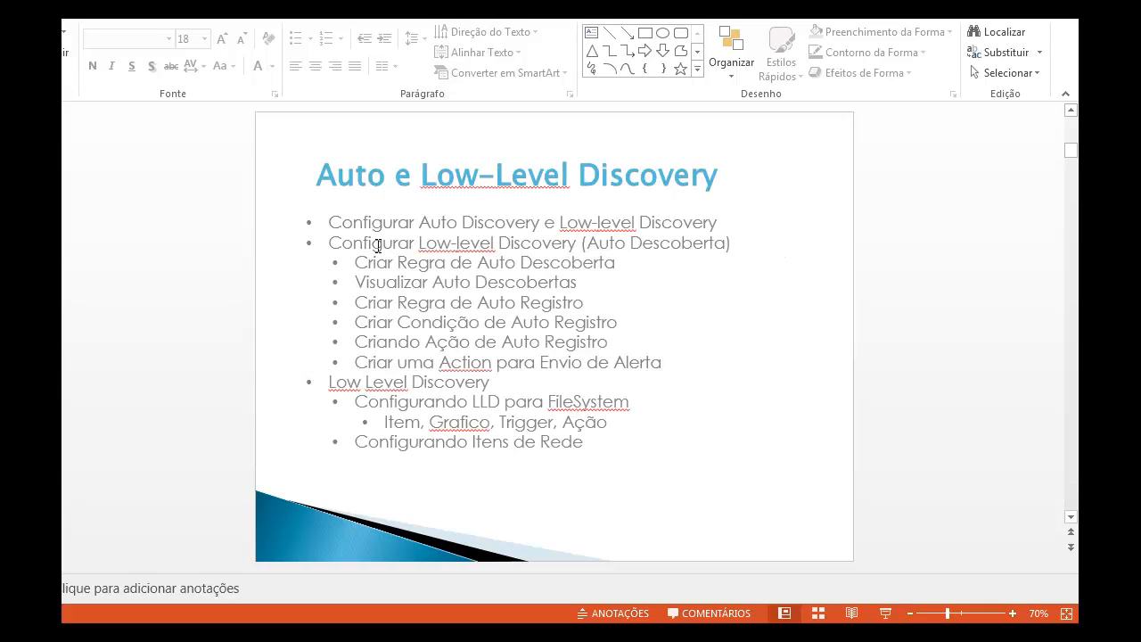